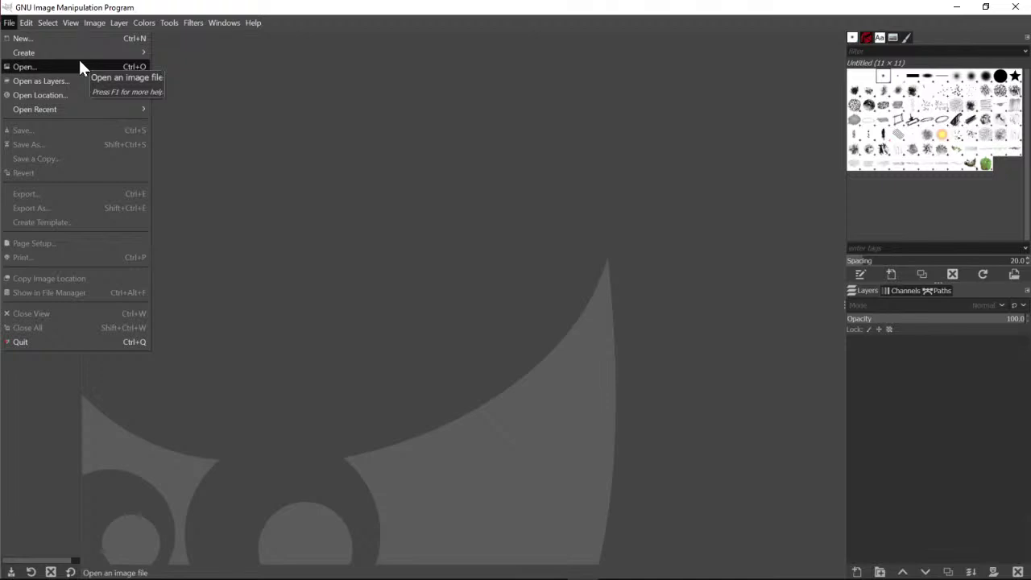
Start opening an image and browse to Documents > CCL > Camera 2 and 3 > Class photos
{"action": "left_click", "coordinate": [80, 64]}
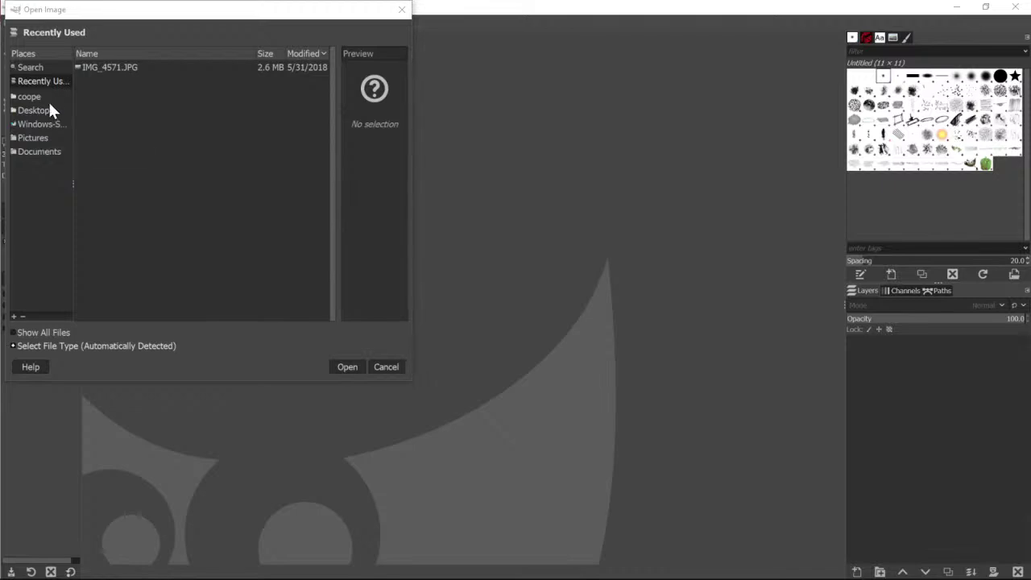
{"action": "left_click", "coordinate": [42, 151]}
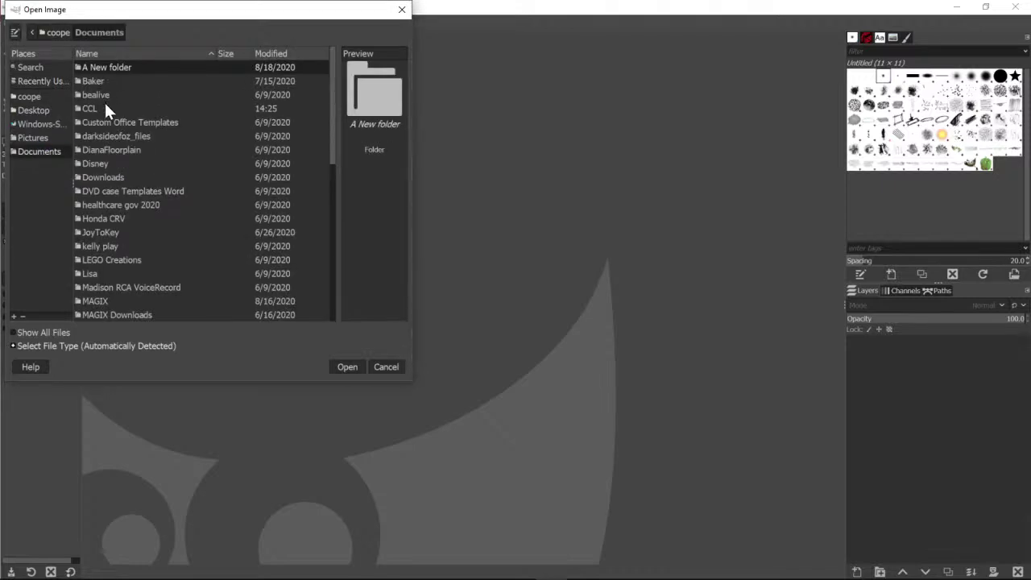
{"action": "double_click", "coordinate": [103, 102]}
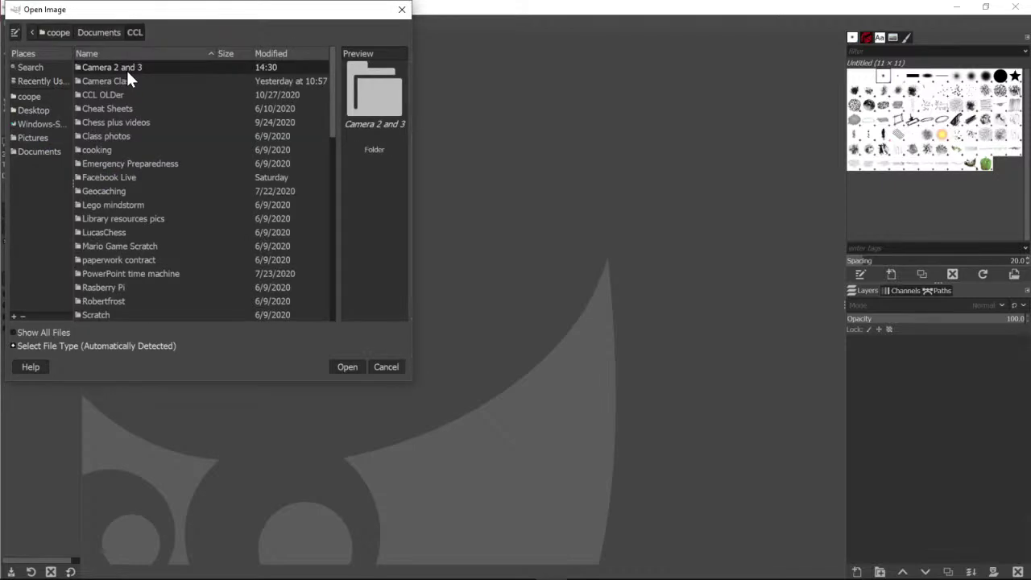
{"action": "double_click", "coordinate": [128, 69]}
{"action": "double_click", "coordinate": [126, 68]}
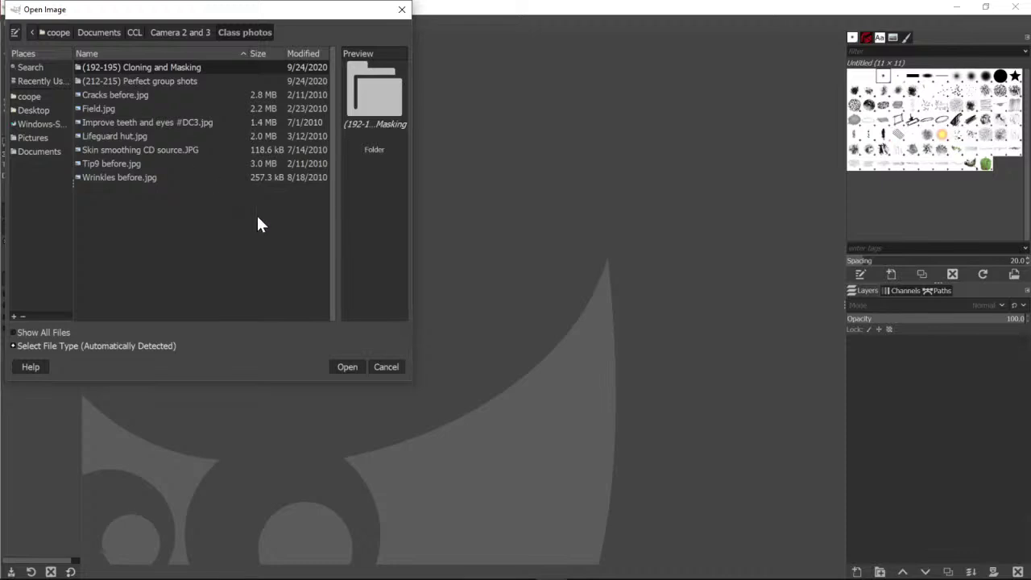
Preview the photos in the Class photos folder one by one, from Cracks before.jpg to Tip9 before.jpg
{"action": "left_click", "coordinate": [159, 95]}
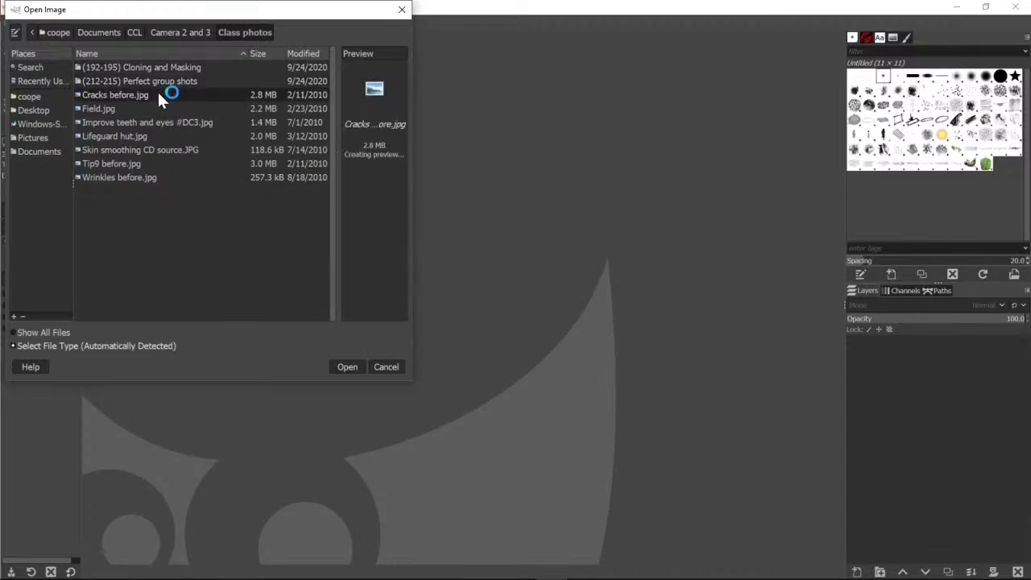
{"action": "left_click", "coordinate": [149, 108]}
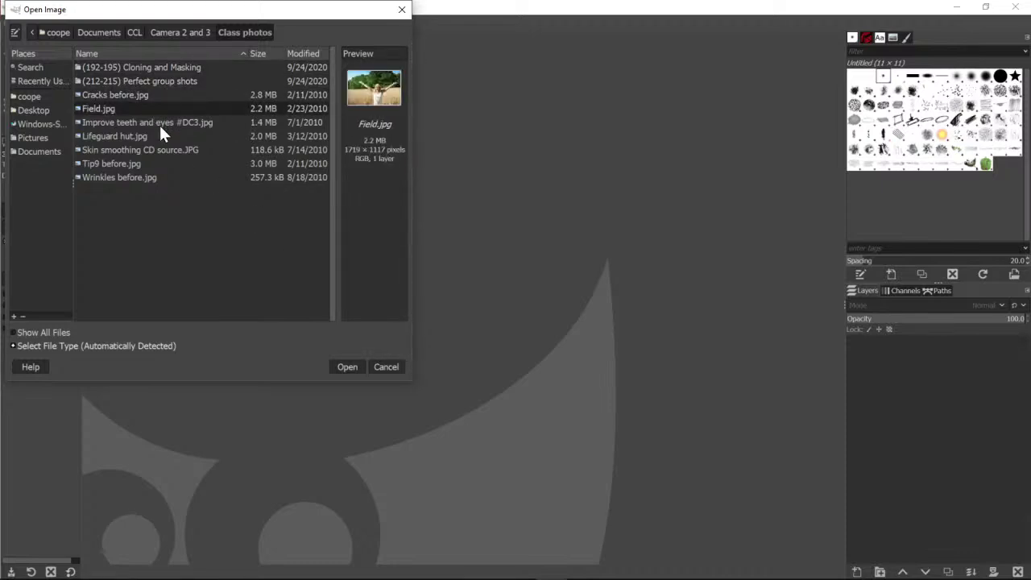
{"action": "left_click", "coordinate": [161, 125]}
{"action": "left_click", "coordinate": [153, 135]}
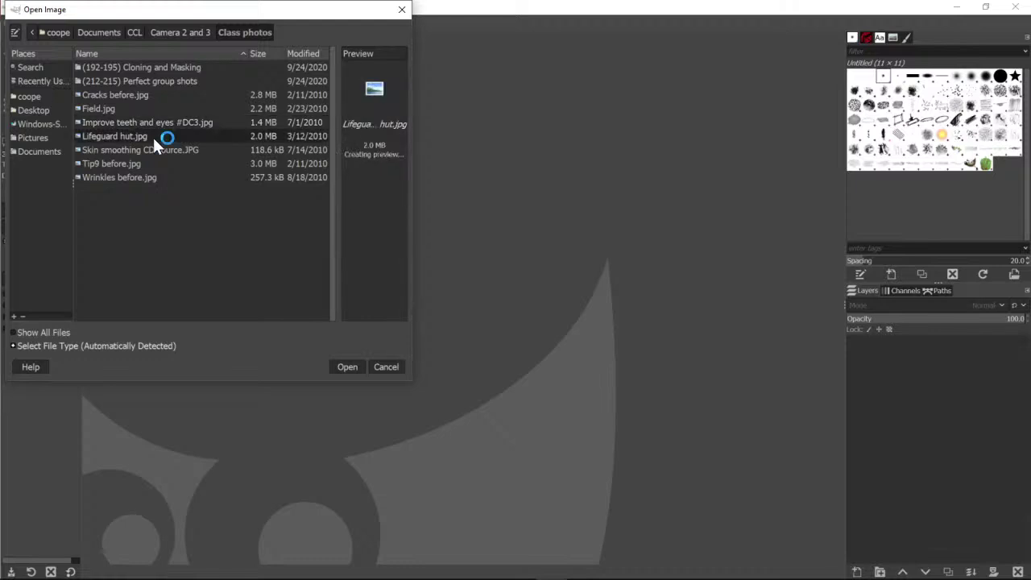
{"action": "left_click", "coordinate": [159, 154]}
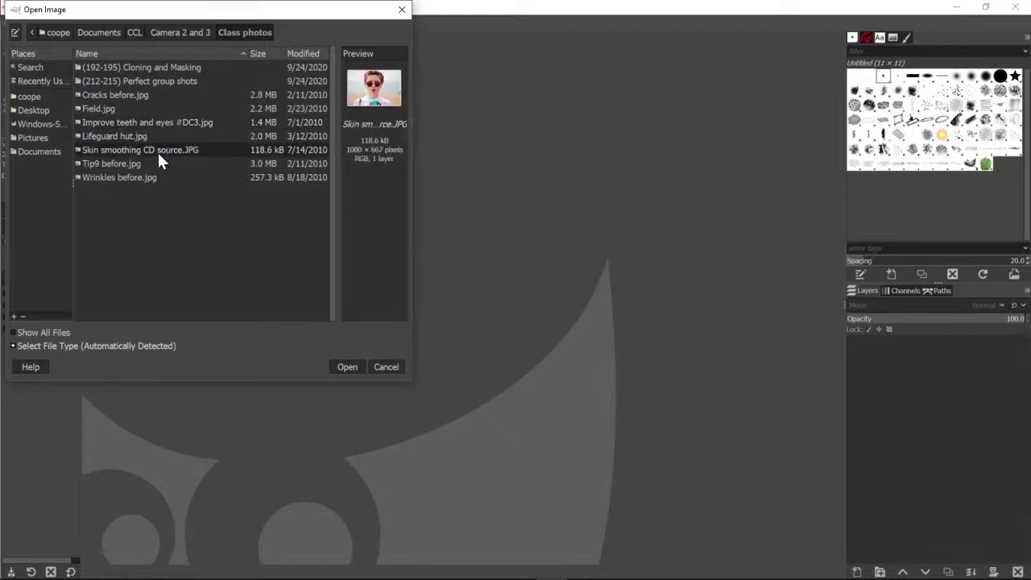
{"action": "left_click", "coordinate": [144, 163]}
Open Wrinkles before.jpg and convert it to the built-in sRGB color profile
{"action": "left_click", "coordinate": [139, 177]}
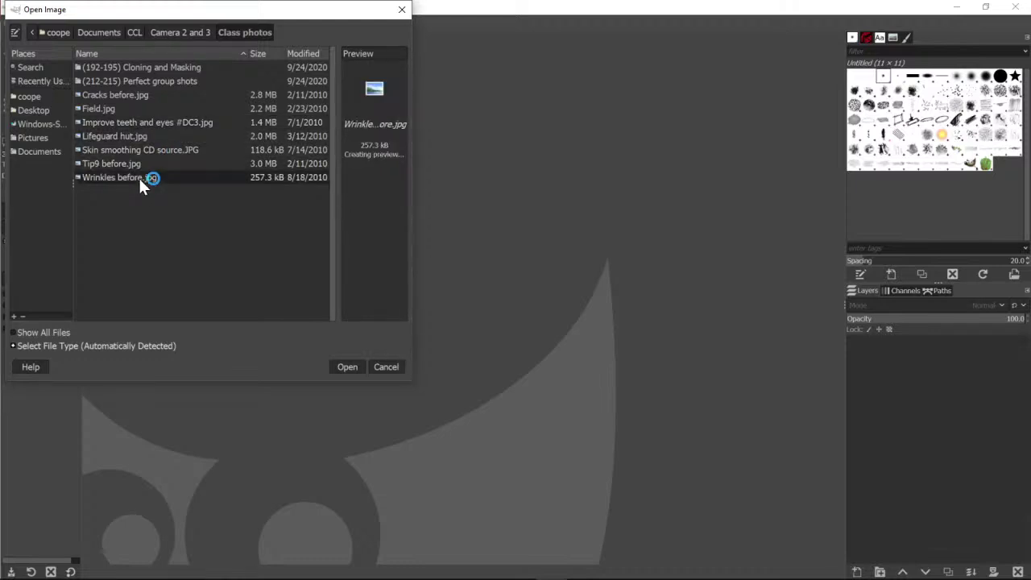
{"action": "left_click", "coordinate": [342, 368]}
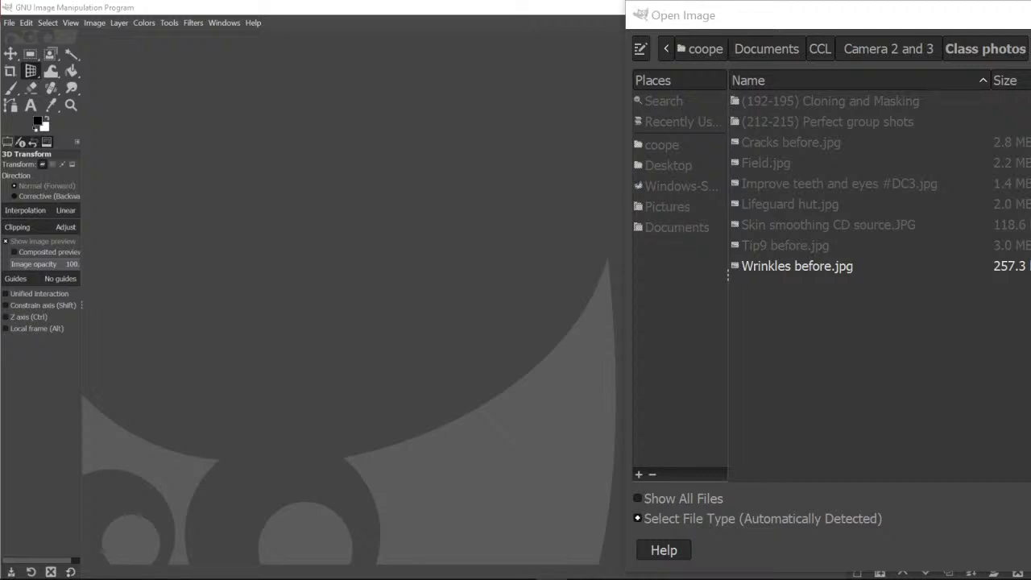
{"action": "key", "text": "Return"}
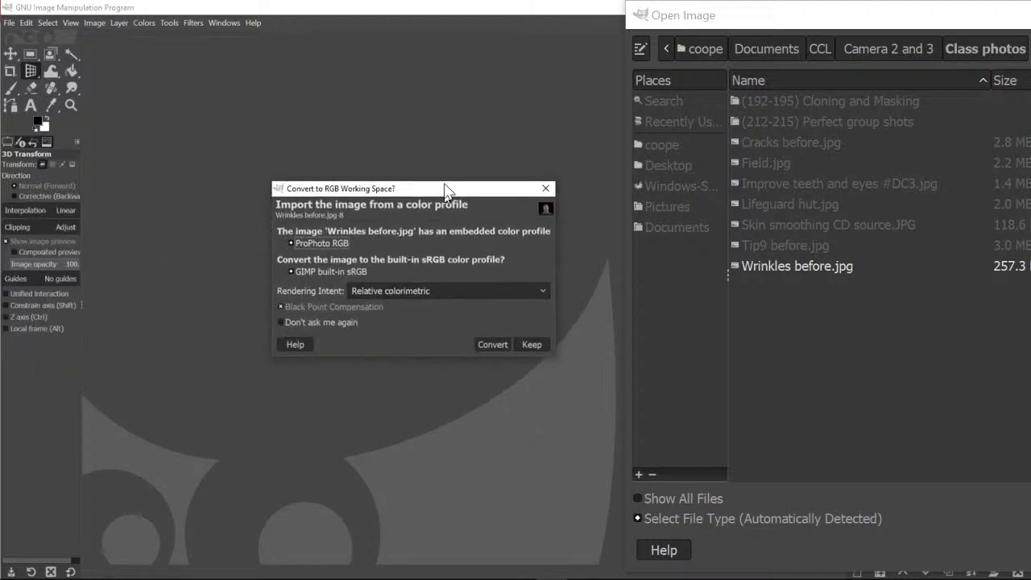
{"action": "left_click", "coordinate": [441, 283]}
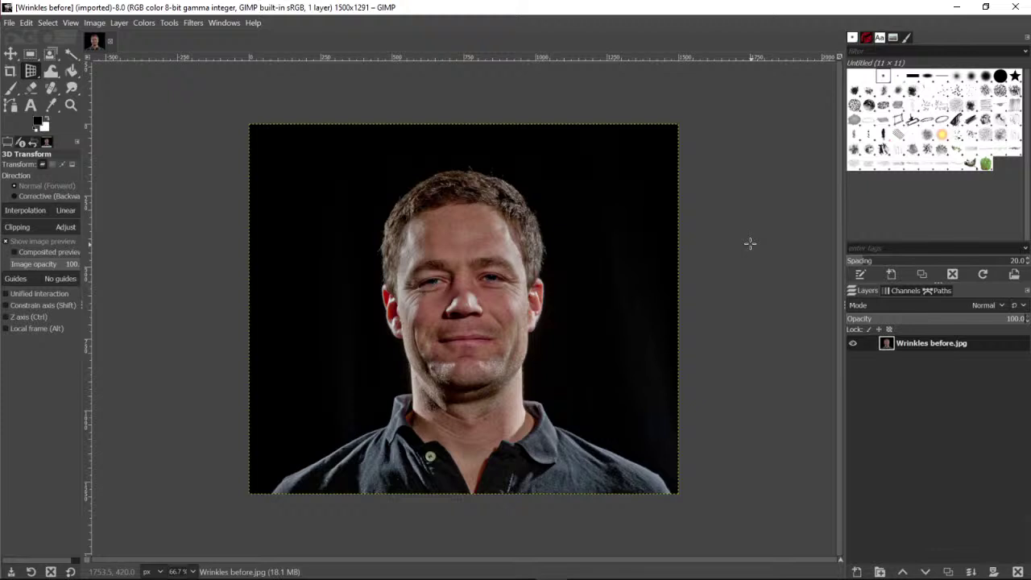
Activate the Zoom tool with the Zoom in direction and magnify the man's face to 200%
{"action": "left_click", "coordinate": [71, 105]}
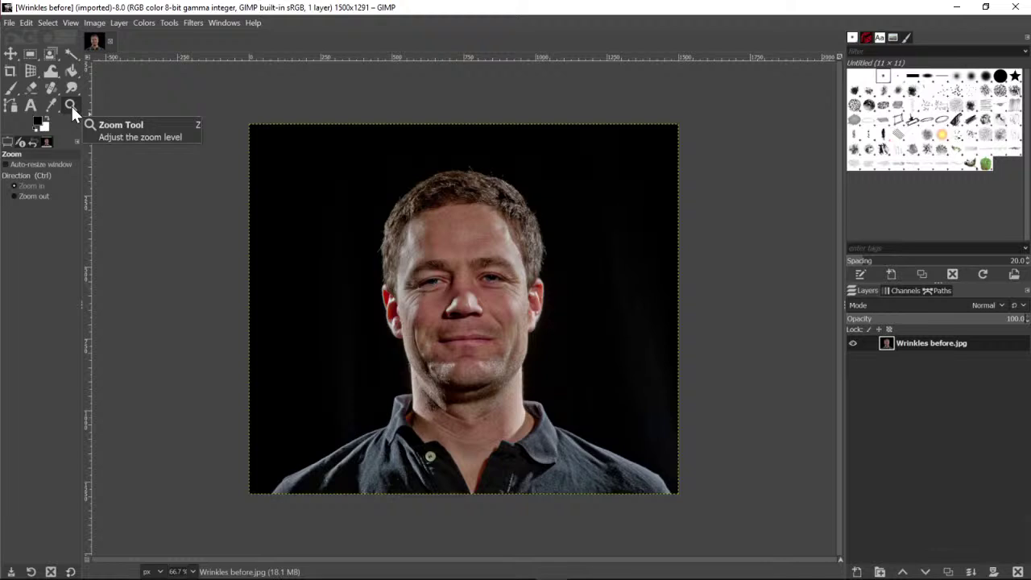
{"action": "left_click", "coordinate": [26, 23]}
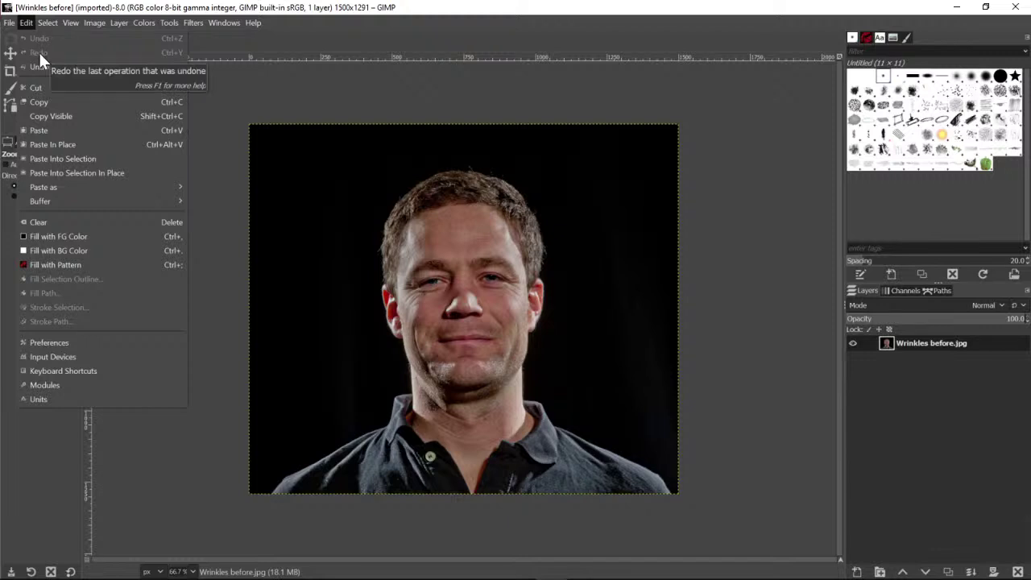
{"action": "key", "text": "alt+Tab"}
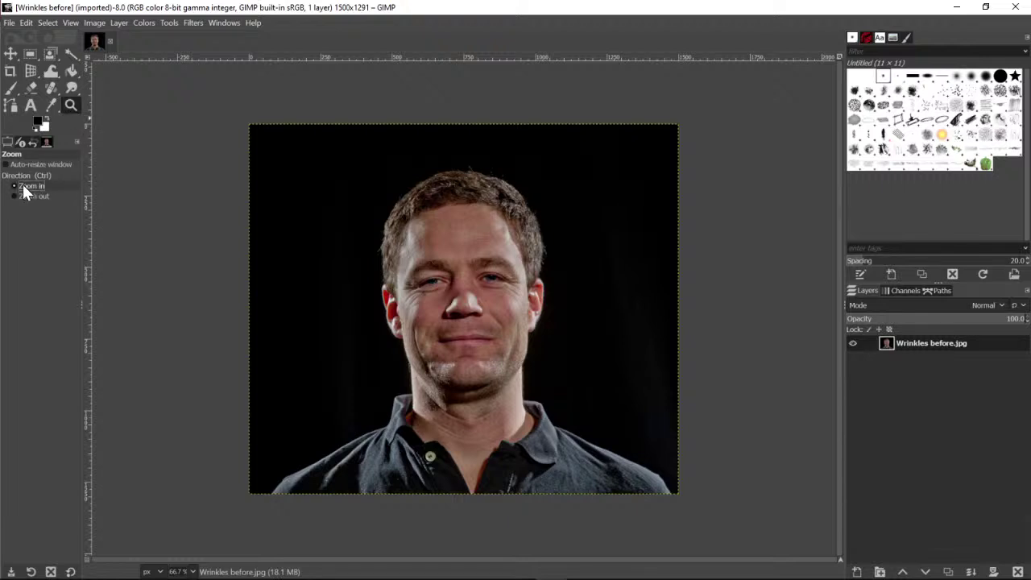
{"action": "left_click", "coordinate": [28, 196]}
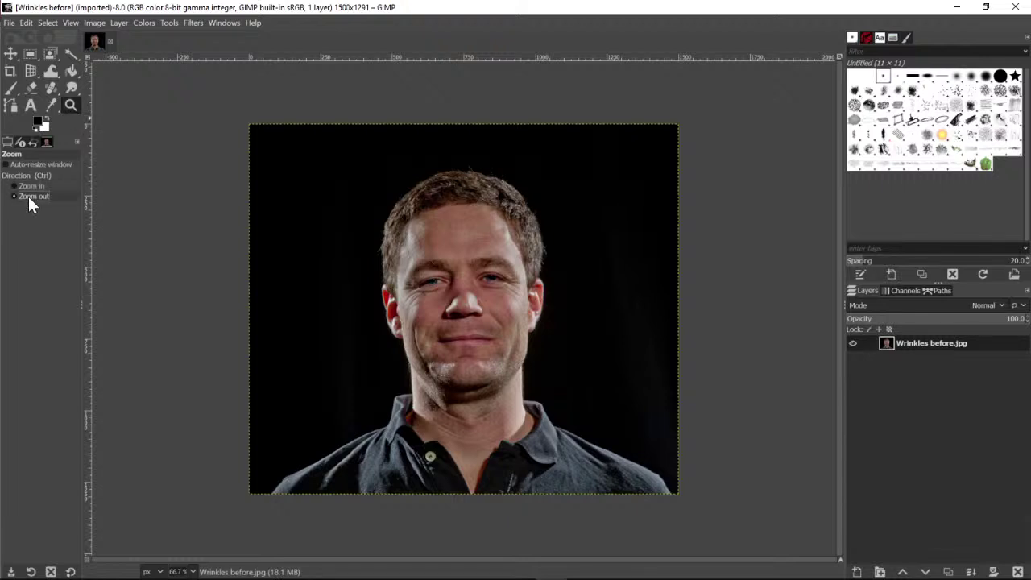
{"action": "left_click", "coordinate": [28, 187]}
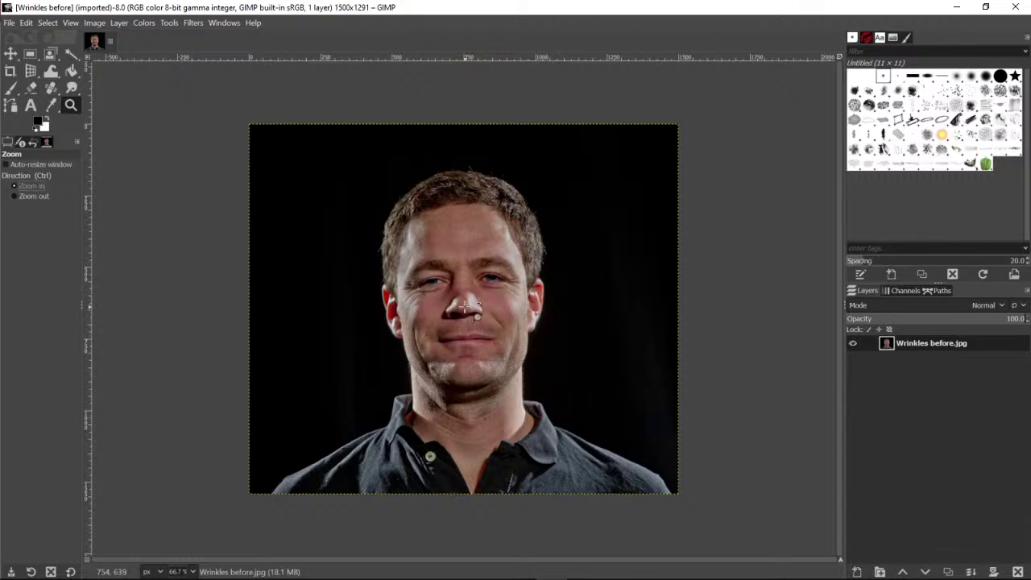
{"action": "left_click", "coordinate": [466, 308]}
{"action": "left_click", "coordinate": [466, 307]}
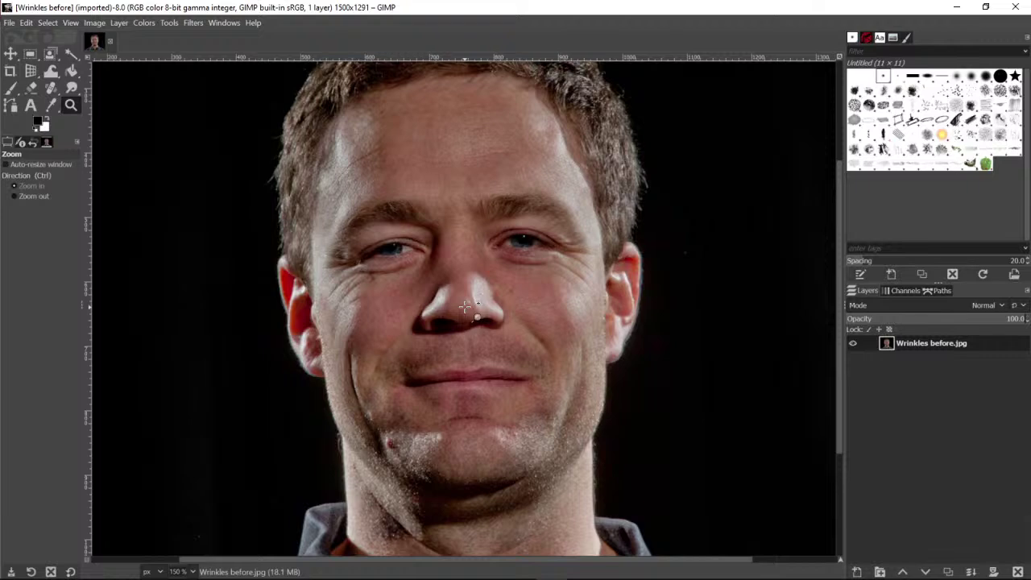
{"action": "left_click", "coordinate": [466, 307]}
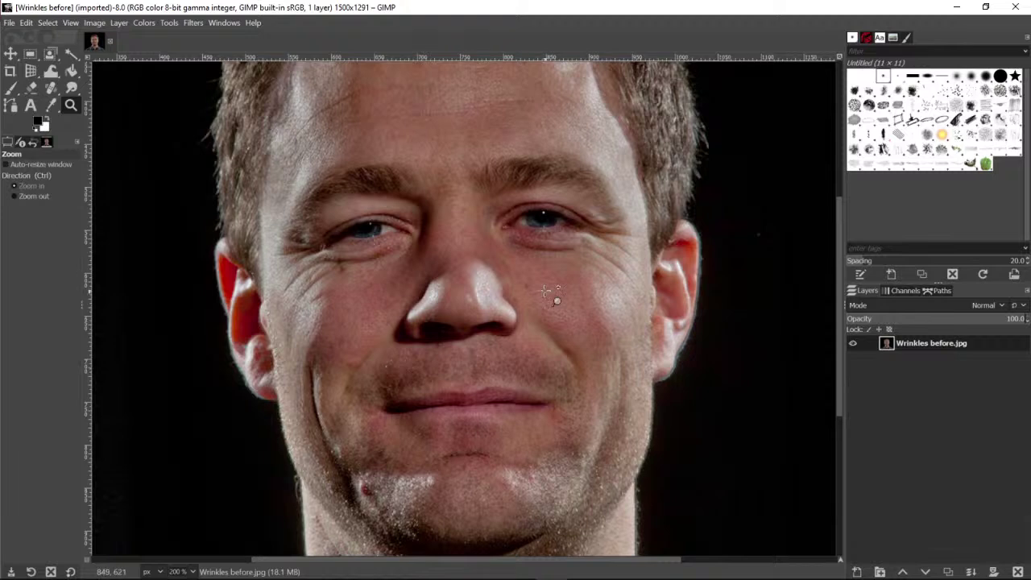
Magnify the eye on the left side of the portrait to 550% and center it with its surrounding wrinkles
{"action": "left_click", "coordinate": [344, 253]}
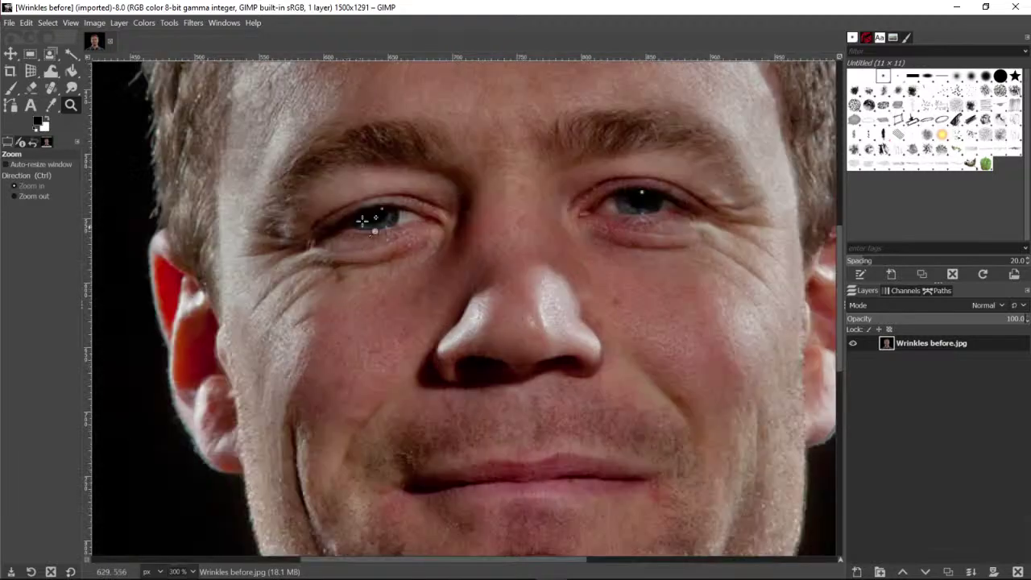
{"action": "left_click", "coordinate": [349, 218]}
{"action": "left_click", "coordinate": [349, 217]}
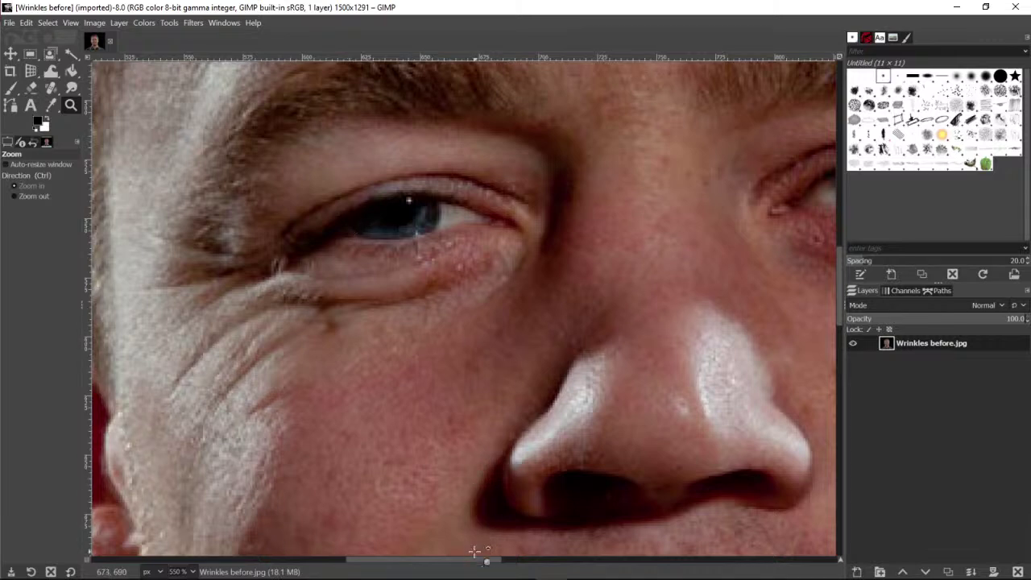
{"action": "scroll", "coordinate": [476, 562], "scroll_direction": "left", "scroll_amount": 3}
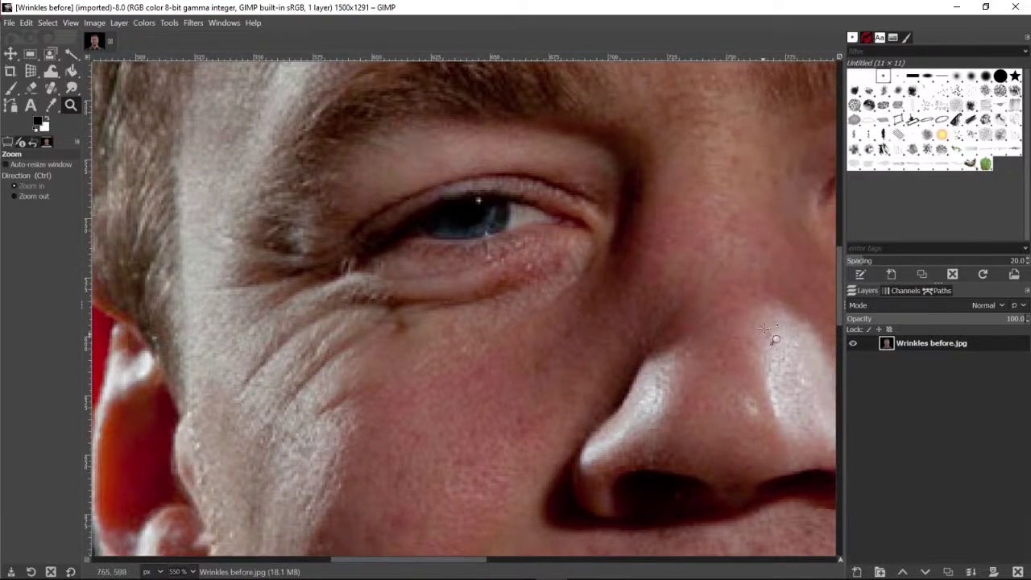
{"action": "scroll", "coordinate": [837, 273], "scroll_direction": "up", "scroll_amount": 1}
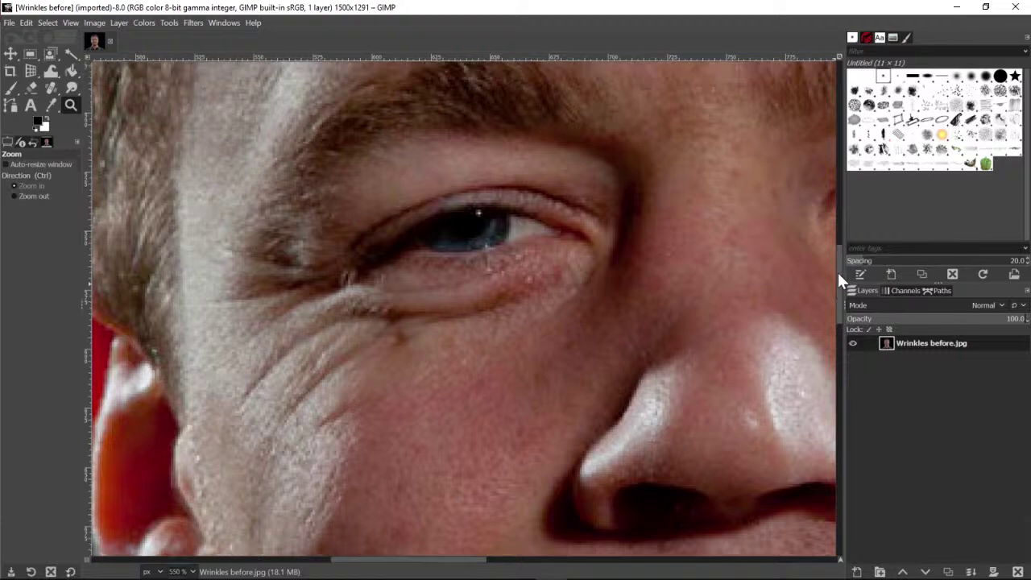
{"action": "mouse_move", "coordinate": [838, 272]}
{"action": "left_mouse_down"}
{"action": "mouse_move", "coordinate": [834, 228]}
{"action": "mouse_move", "coordinate": [831, 268]}
{"action": "left_mouse_up"}
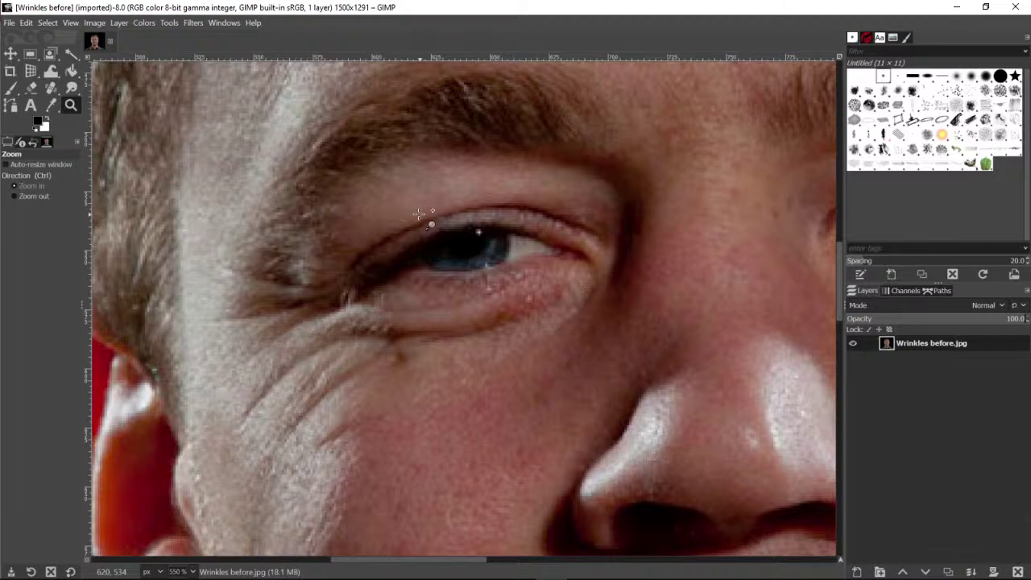
Switch the Zoom tool to Zoom out and reduce the magnification to 150%
{"action": "left_click", "coordinate": [29, 197]}
{"action": "left_click", "coordinate": [571, 309]}
{"action": "left_click", "coordinate": [550, 296]}
{"action": "left_click", "coordinate": [559, 295]}
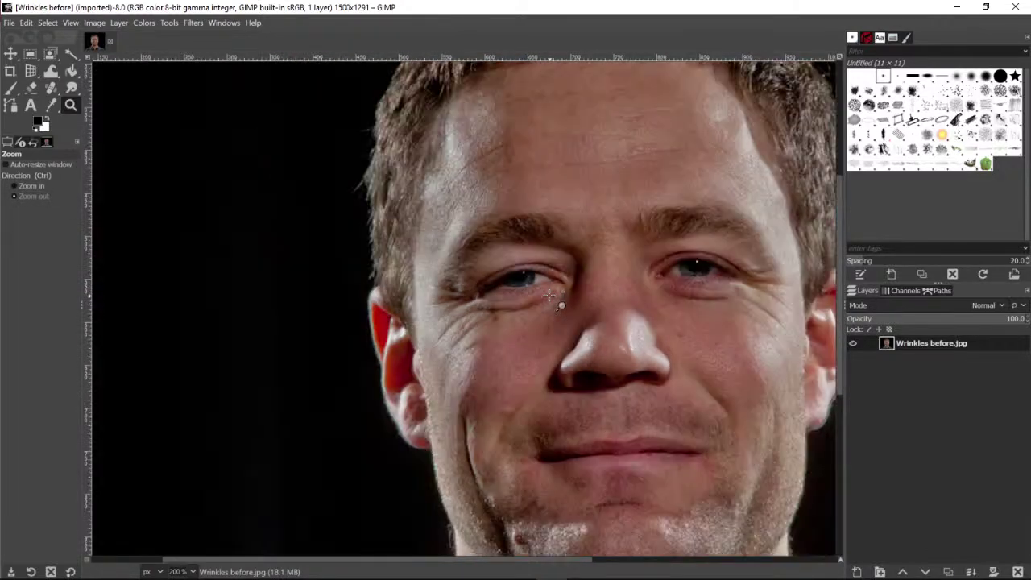
{"action": "left_click", "coordinate": [563, 294]}
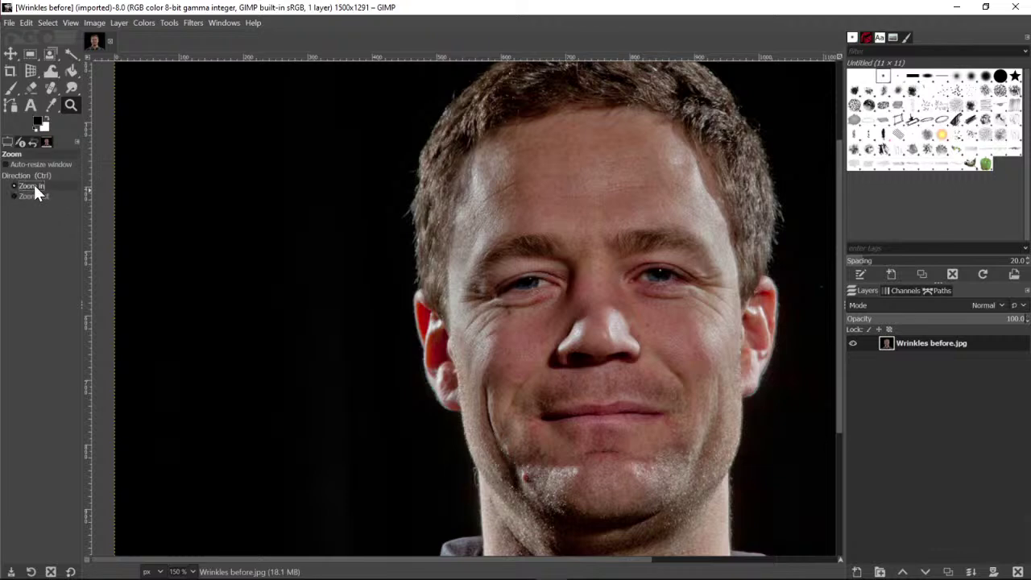
Zoom in to 800% on the portrait's left-hand eye and examine the wrinkles beneath it
{"action": "left_click", "coordinate": [506, 282]}
{"action": "left_click", "coordinate": [508, 282]}
{"action": "left_click", "coordinate": [508, 281]}
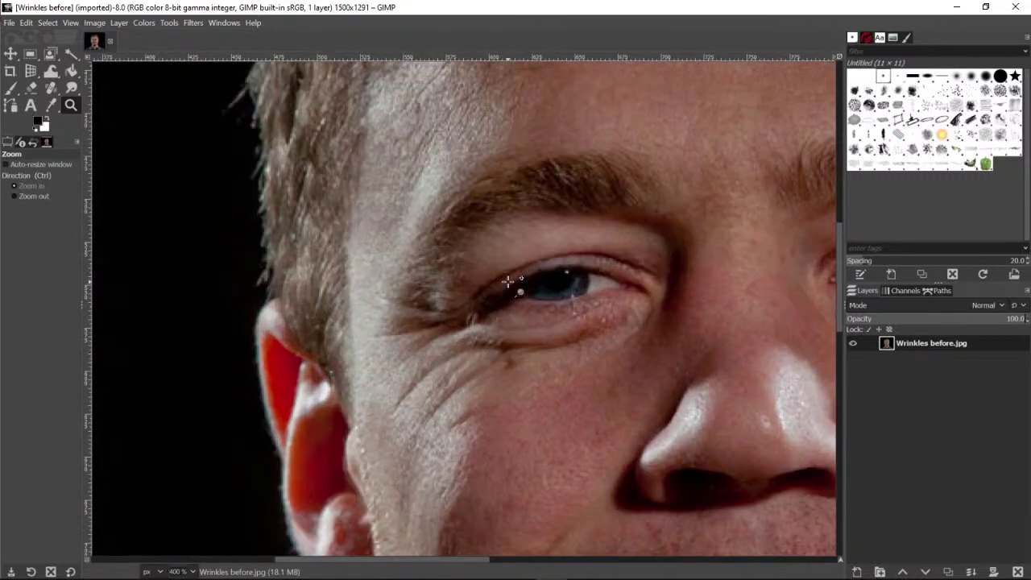
{"action": "left_click", "coordinate": [508, 281]}
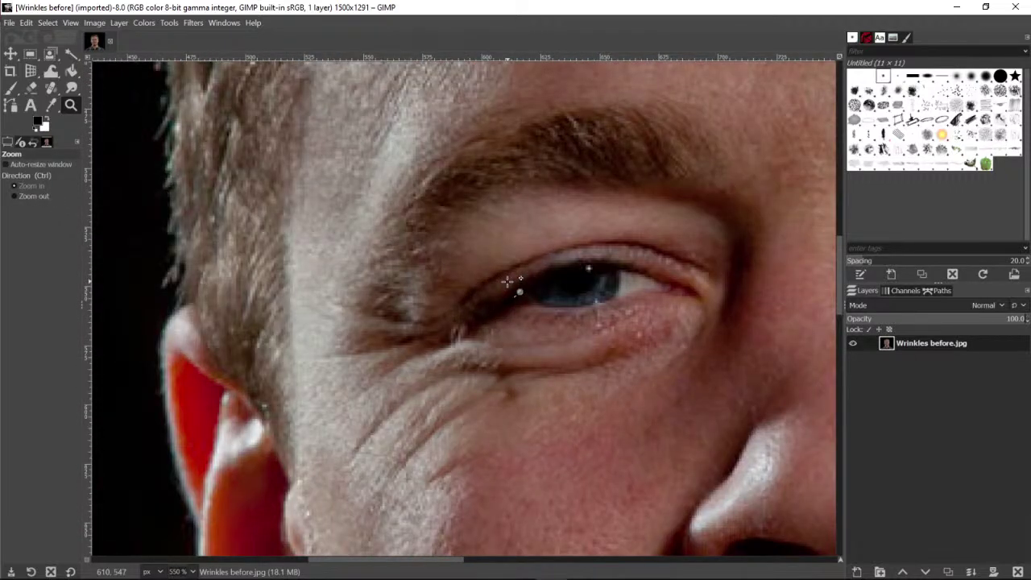
{"action": "left_click", "coordinate": [556, 284]}
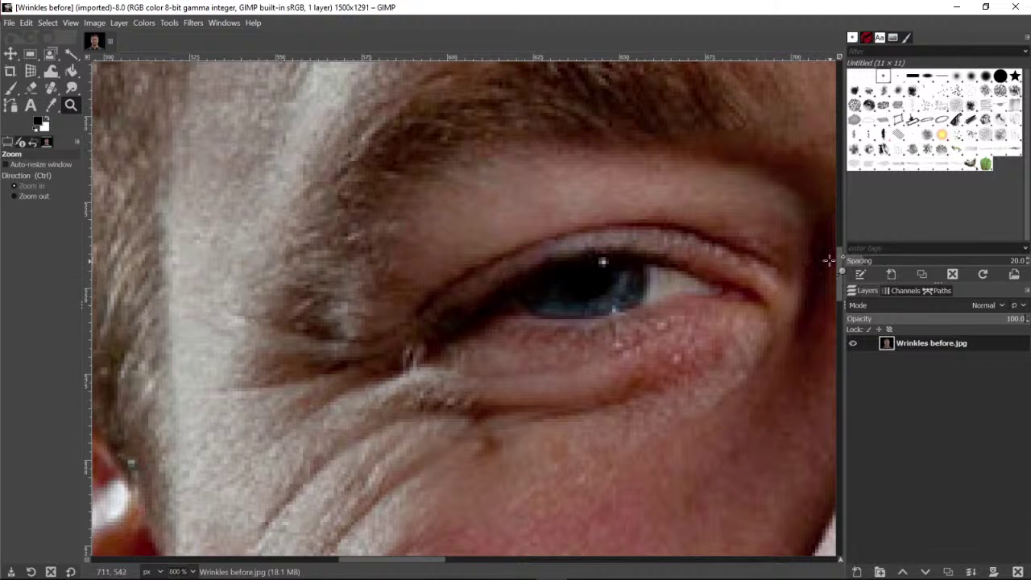
{"action": "scroll", "coordinate": [832, 270], "scroll_direction": "down", "scroll_amount": 3}
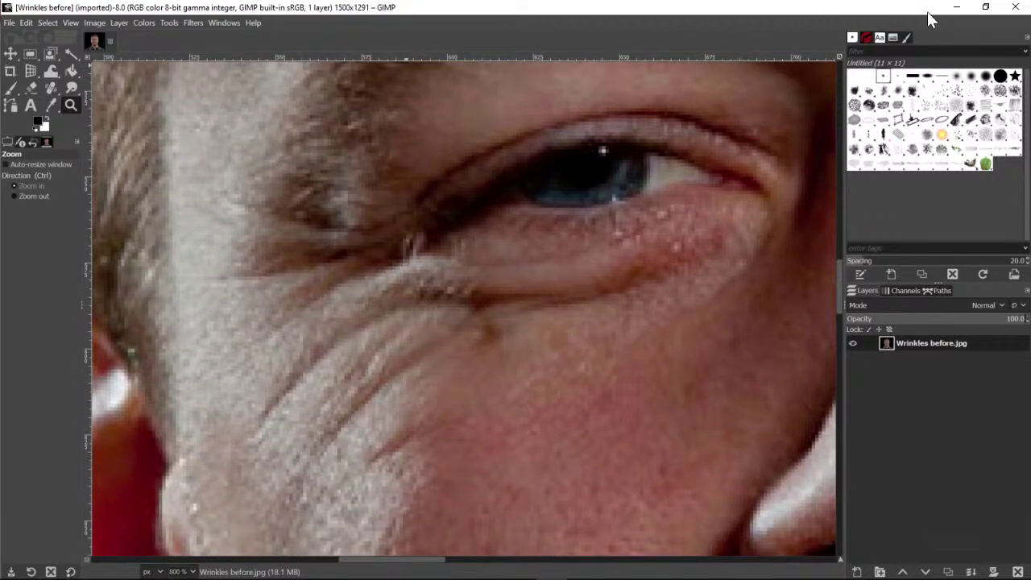
Zoom back out to 66.7% so the whole portrait fits in view
{"action": "left_click", "coordinate": [956, 7]}
{"action": "left_click", "coordinate": [33, 197]}
{"action": "left_click", "coordinate": [455, 194]}
{"action": "left_click", "coordinate": [455, 194]}
{"action": "left_click", "coordinate": [451, 190]}
{"action": "left_click", "coordinate": [451, 190]}
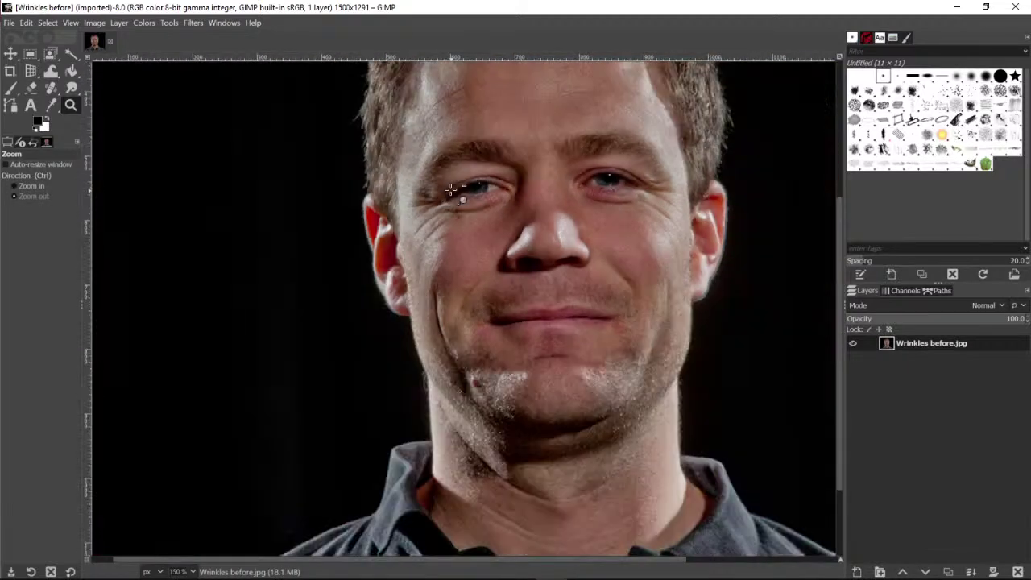
{"action": "left_click", "coordinate": [451, 190]}
{"action": "left_click", "coordinate": [528, 175]}
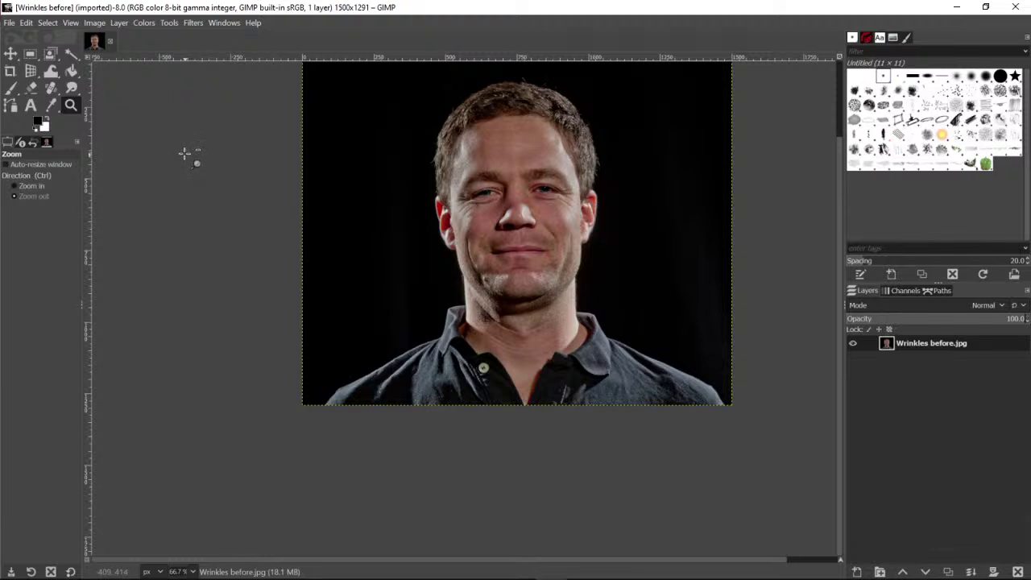
Open Lifeguard hut.jpg from the Class photos folder and convert it to the GIMP built-in sRGB profile
{"action": "left_click", "coordinate": [10, 23]}
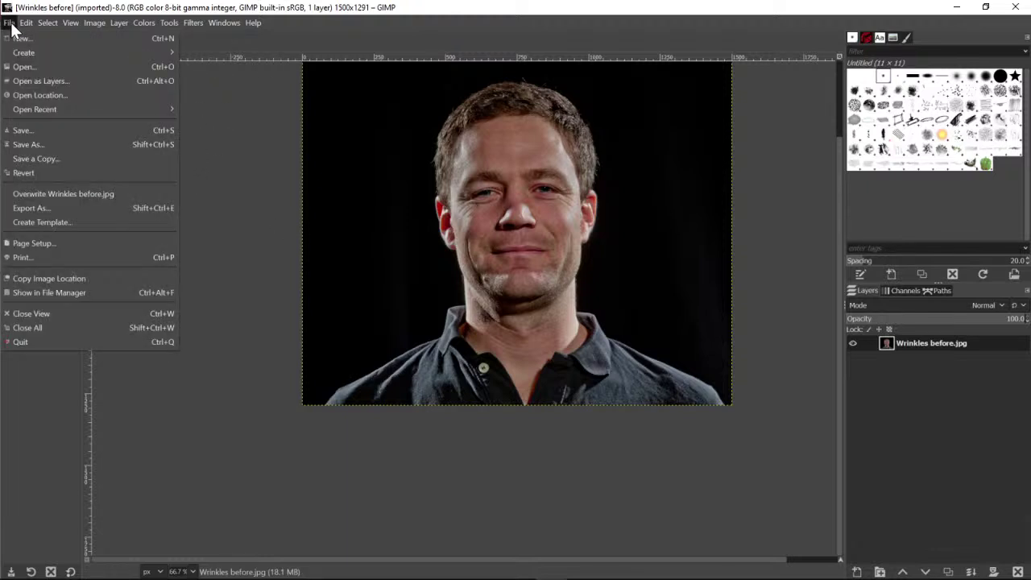
{"action": "left_click", "coordinate": [20, 66]}
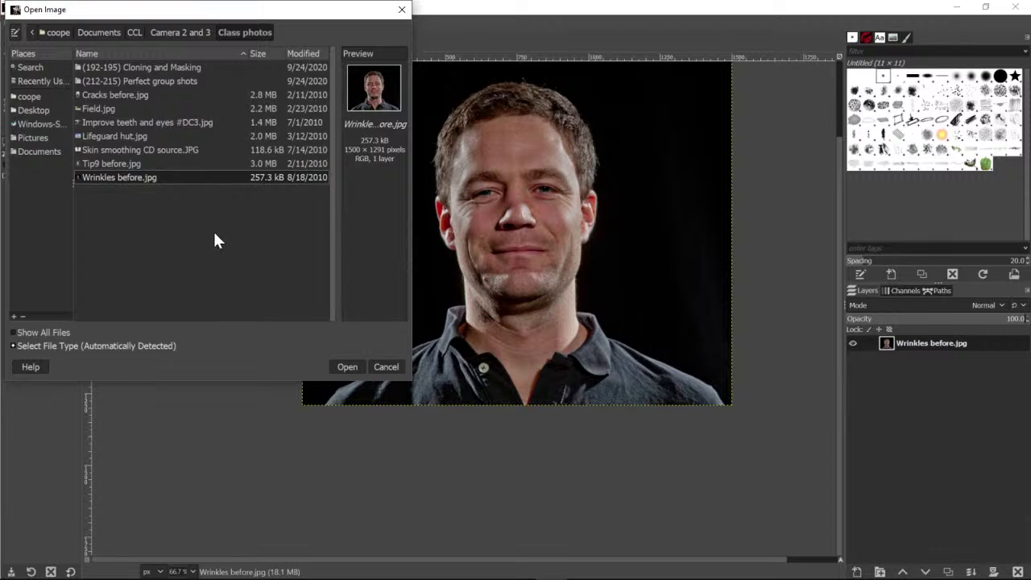
{"action": "left_click", "coordinate": [118, 135]}
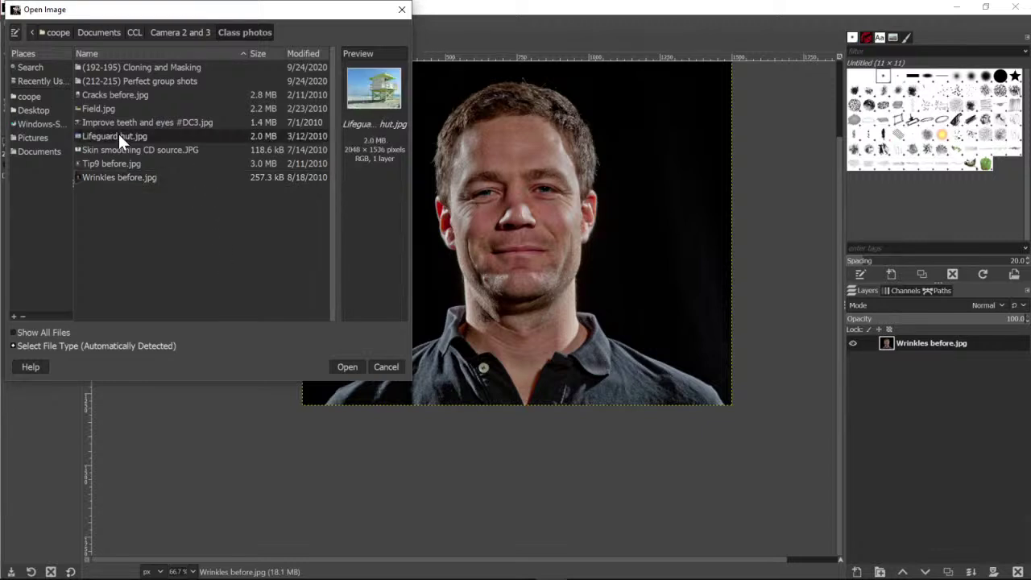
{"action": "left_click", "coordinate": [348, 366]}
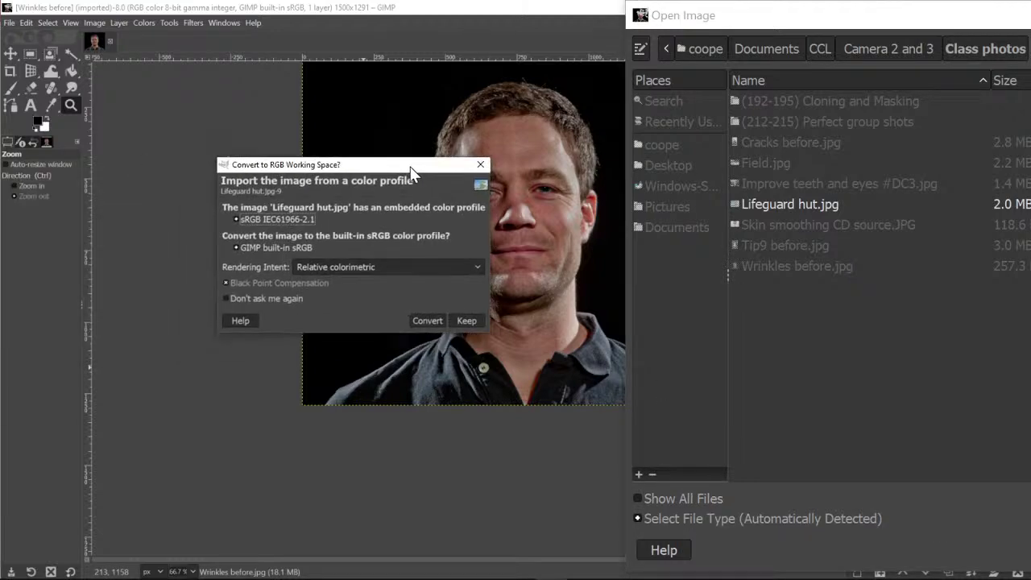
{"action": "left_click", "coordinate": [426, 322]}
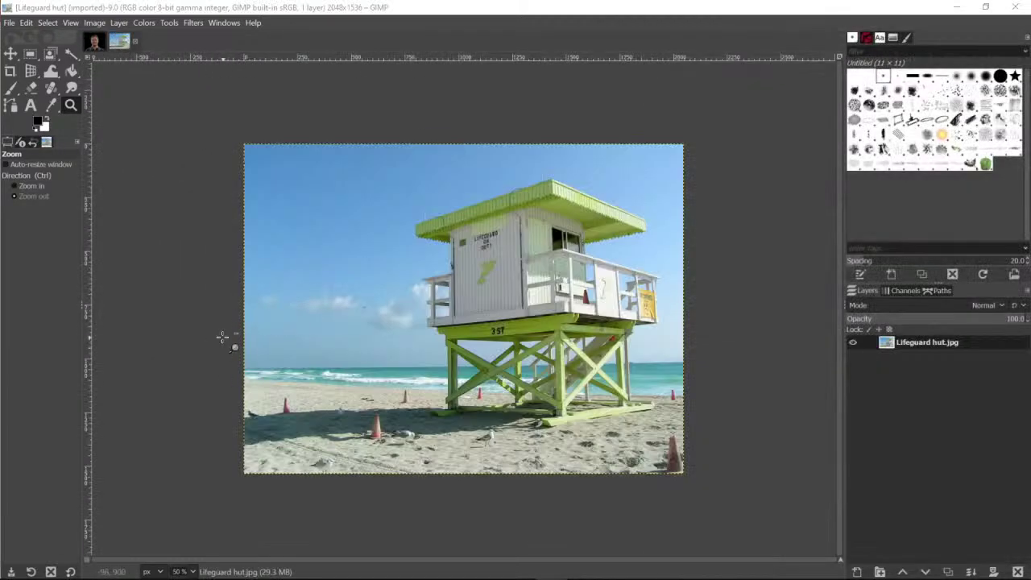
View the wrinkles portrait, return to the lifeguard hut photo, and zoom in on the hut to 100%
{"action": "left_click", "coordinate": [93, 42]}
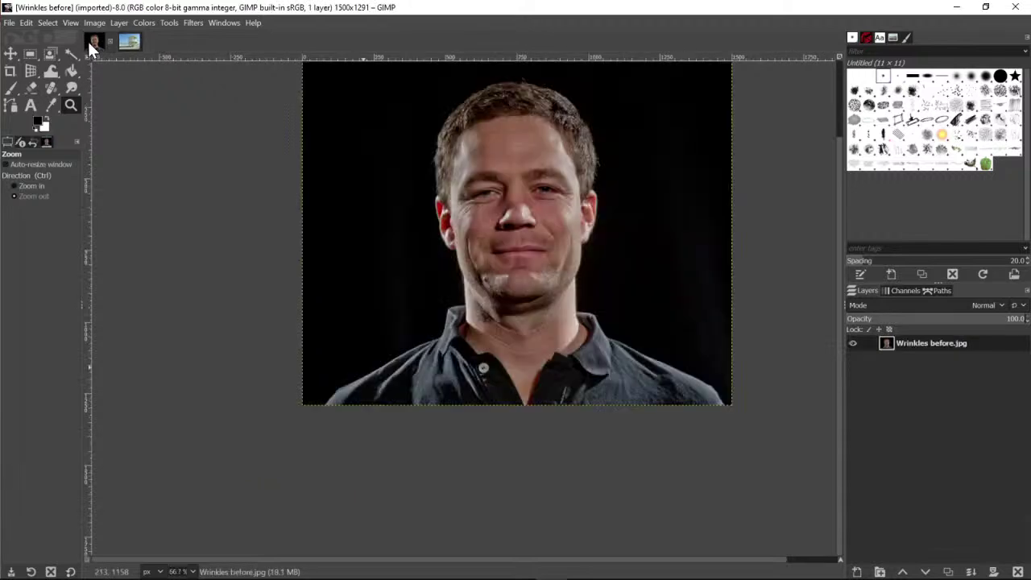
{"action": "left_click", "coordinate": [133, 40]}
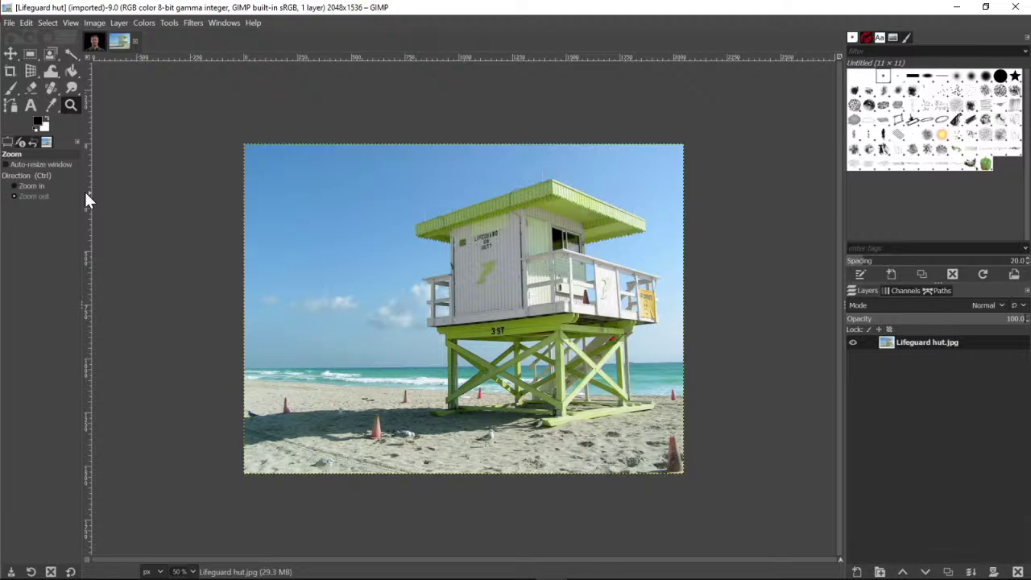
{"action": "left_click", "coordinate": [37, 186]}
{"action": "left_click", "coordinate": [518, 306]}
{"action": "left_click", "coordinate": [518, 306]}
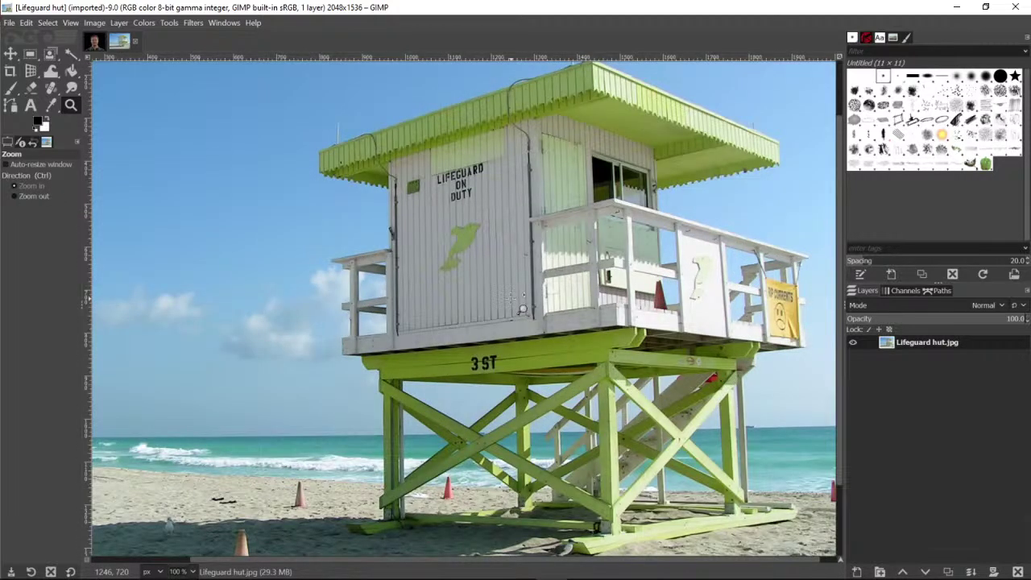
Switch to the PowerPoint presentation and read the Resize Image instructions on slide 5
{"action": "left_click", "coordinate": [956, 7]}
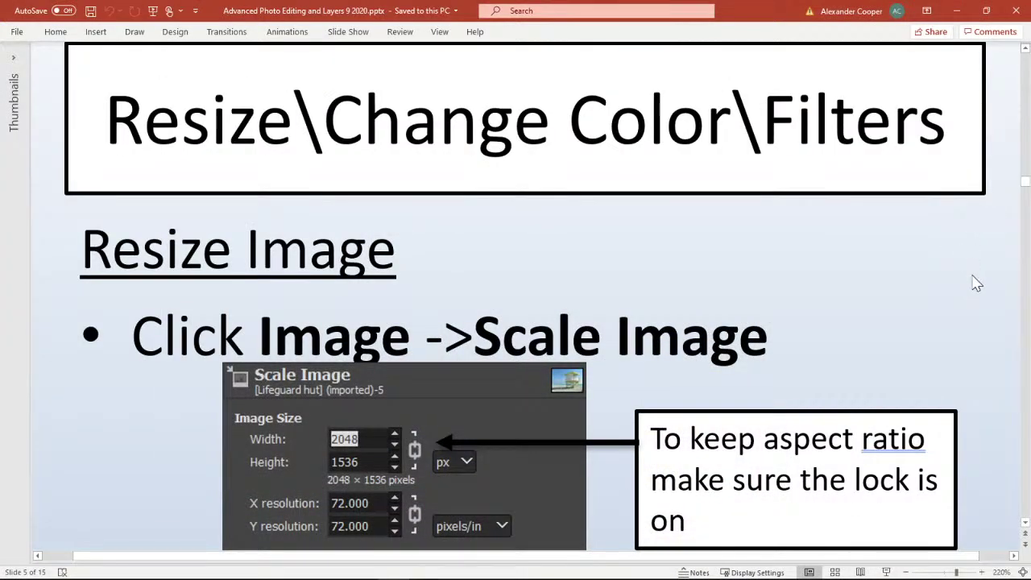
{"action": "scroll", "coordinate": [981, 241], "scroll_direction": "down", "scroll_amount": 2}
{"action": "scroll", "coordinate": [981, 242], "scroll_direction": "down", "scroll_amount": 3}
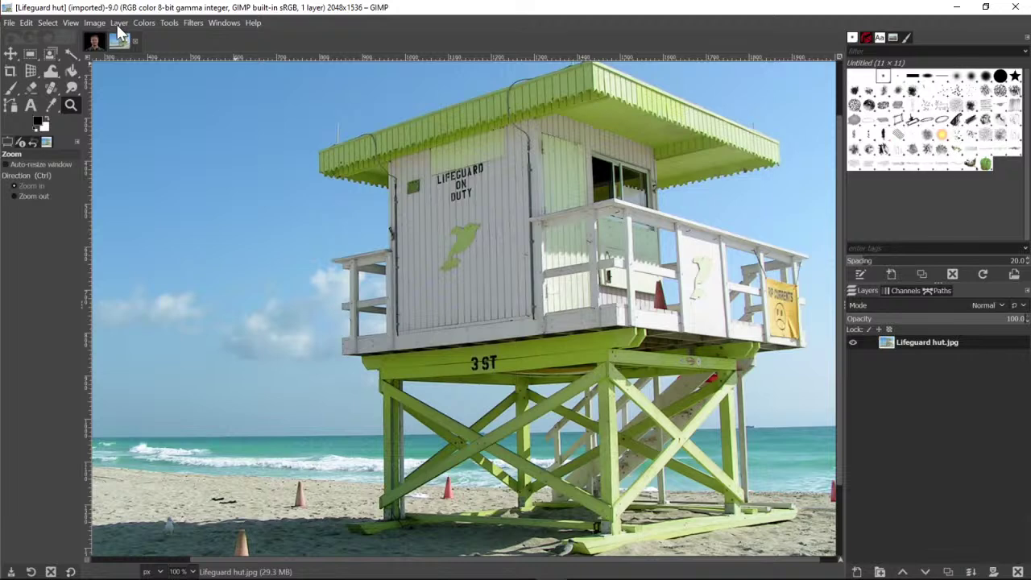
Open Scale Image for the lifeguard hut photo and try reducing the width with the aspect ratio locked
{"action": "left_click", "coordinate": [145, 22]}
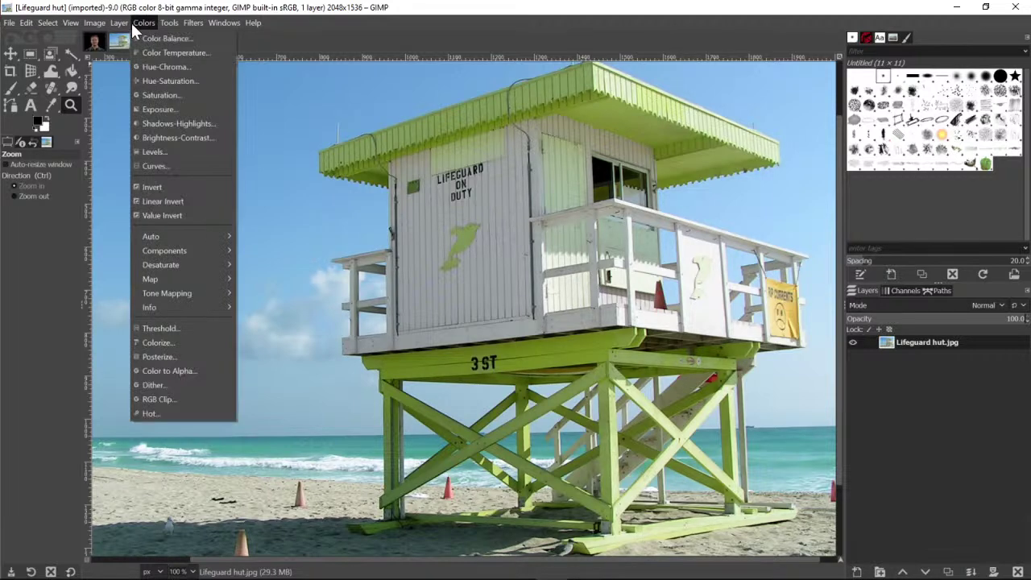
{"action": "mouse_move", "coordinate": [93, 26]}
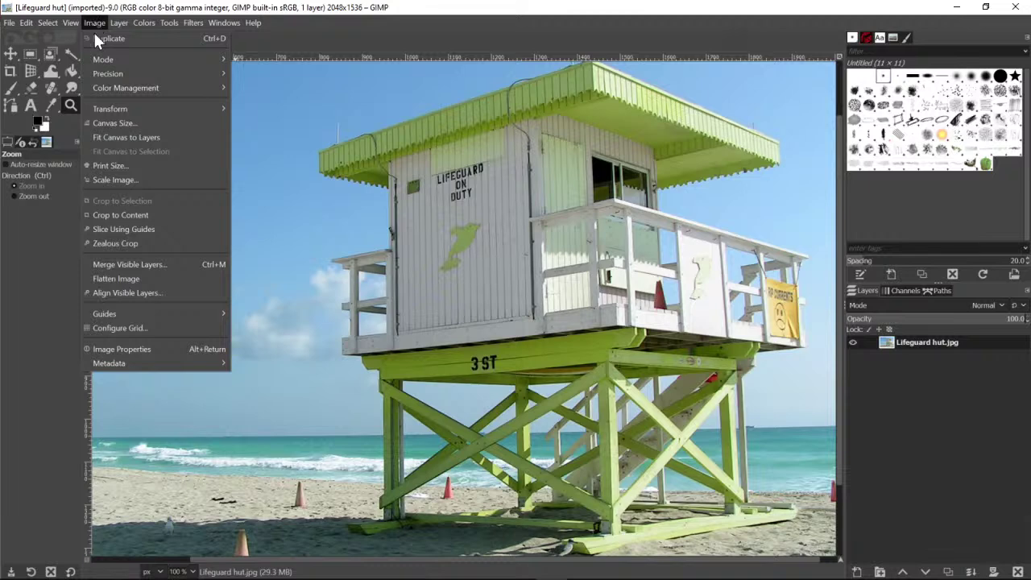
{"action": "left_click", "coordinate": [175, 180]}
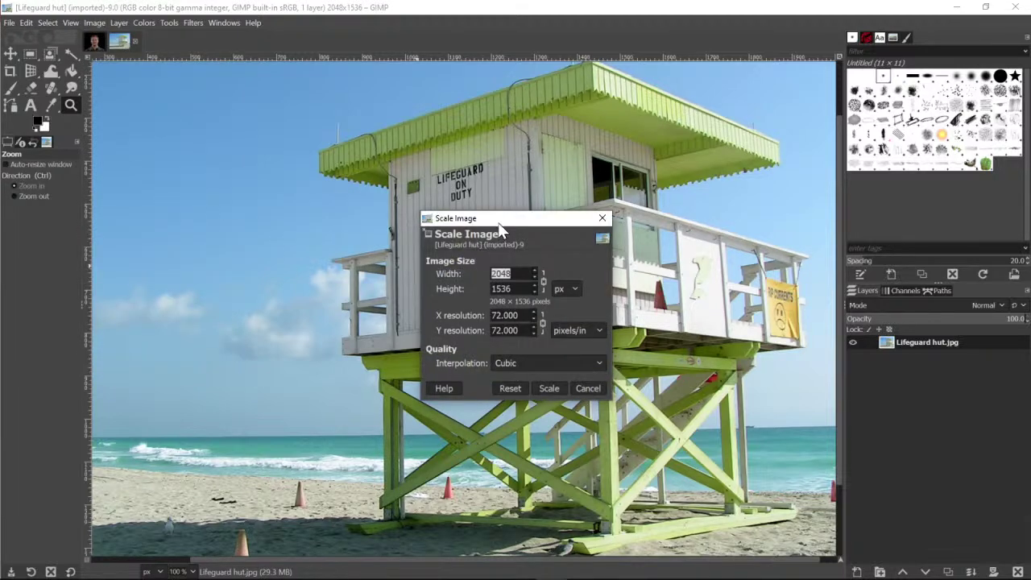
{"action": "left_click_drag", "start_coordinate": [499, 223], "coordinate": [232, 195]}
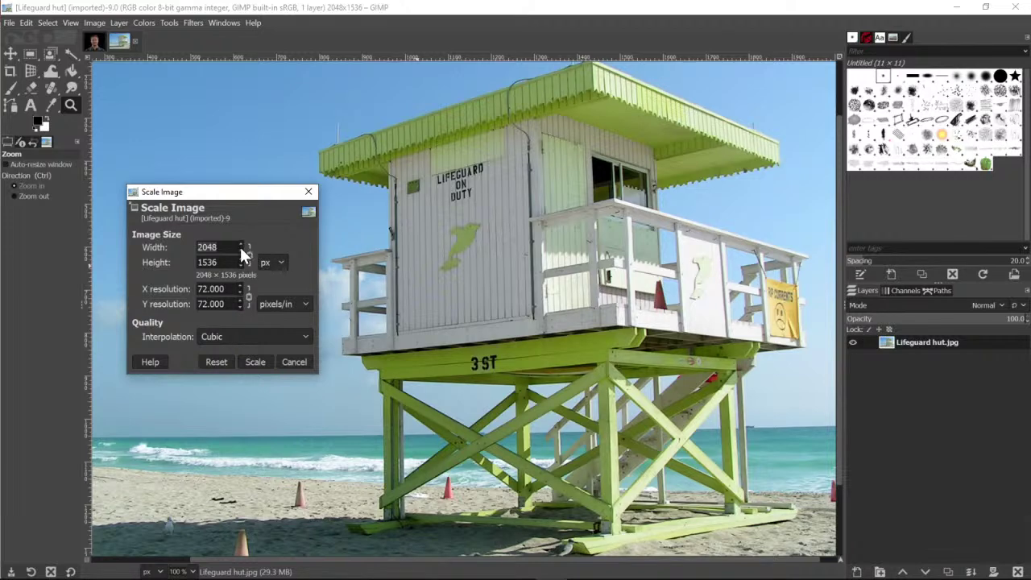
{"action": "scroll", "coordinate": [239, 245], "scroll_direction": "down", "scroll_amount": 20}
{"action": "scroll", "coordinate": [239, 245], "scroll_direction": "down", "scroll_amount": 20}
{"action": "scroll", "coordinate": [240, 247], "scroll_direction": "down", "scroll_amount": 20}
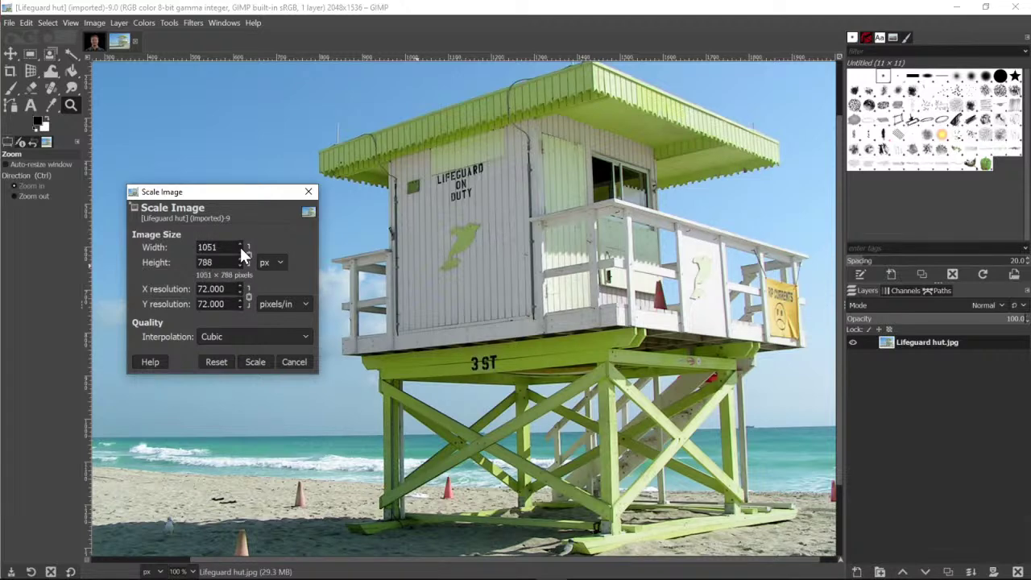
{"action": "scroll", "coordinate": [239, 245], "scroll_direction": "down", "scroll_amount": 20}
Try out the aspect-ratio lock between width and height and reset the scaling values
{"action": "scroll", "coordinate": [240, 250], "scroll_direction": "up", "scroll_amount": 20}
{"action": "scroll", "coordinate": [240, 248], "scroll_direction": "up", "scroll_amount": 8}
{"action": "key", "text": "ctrl+a"}
{"action": "left_click", "coordinate": [231, 262]}
{"action": "left_click", "coordinate": [249, 256]}
{"action": "left_click", "coordinate": [216, 362]}
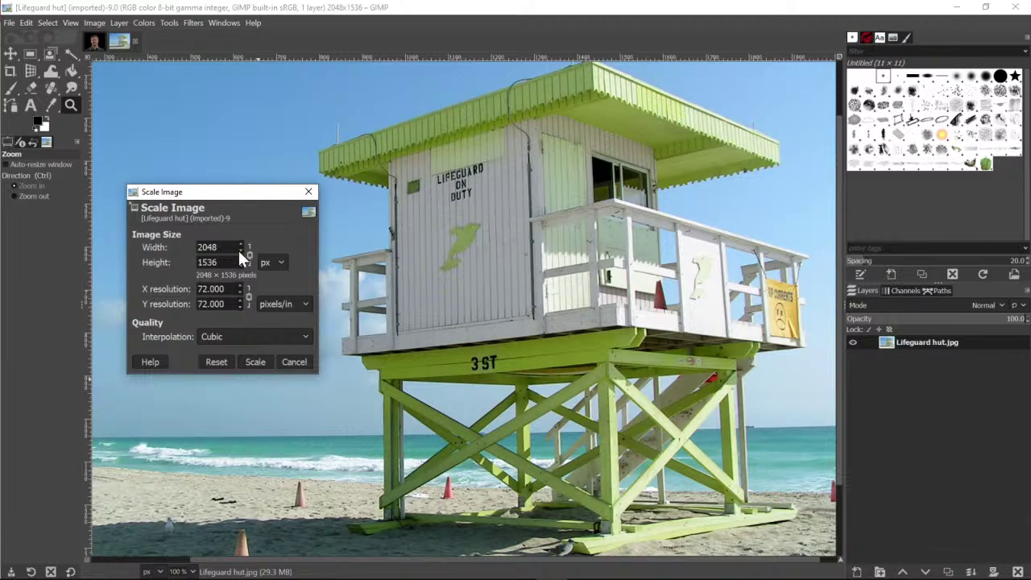
Scale the lifeguard hut photo to 1000 px wide by 750 px high and undo the scaling
{"action": "double_click", "coordinate": [198, 246]}
{"action": "left_click", "coordinate": [256, 363]}
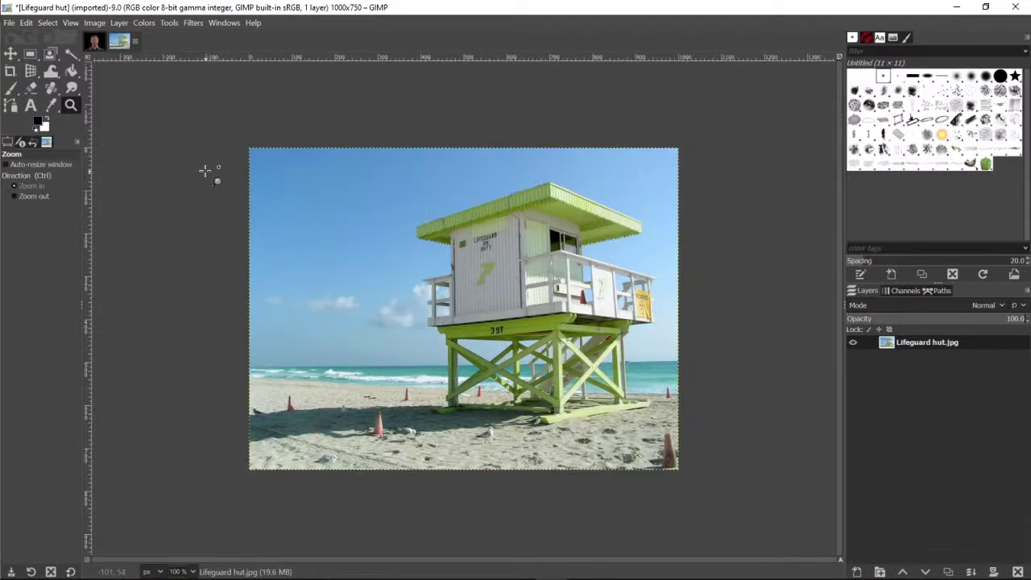
{"action": "left_click", "coordinate": [27, 24]}
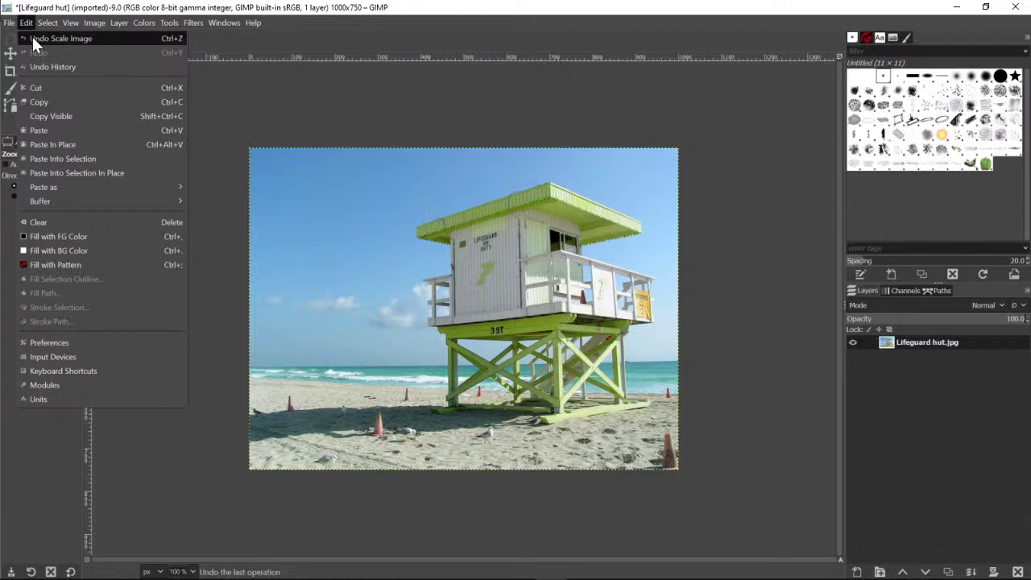
{"action": "left_click", "coordinate": [32, 37]}
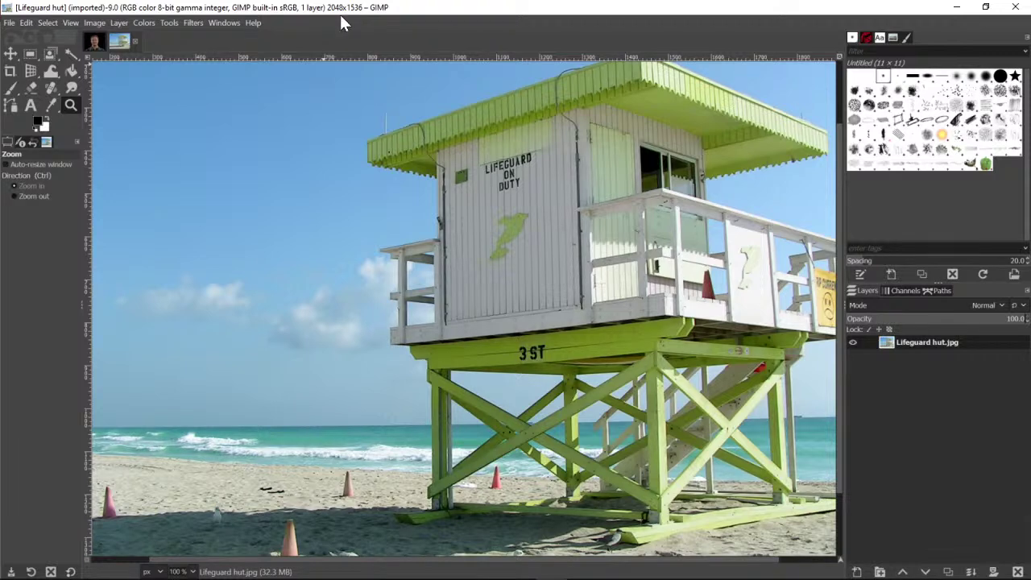
Redo the image scaling of the lifeguard hut photo and undo it again
{"action": "left_click", "coordinate": [29, 23]}
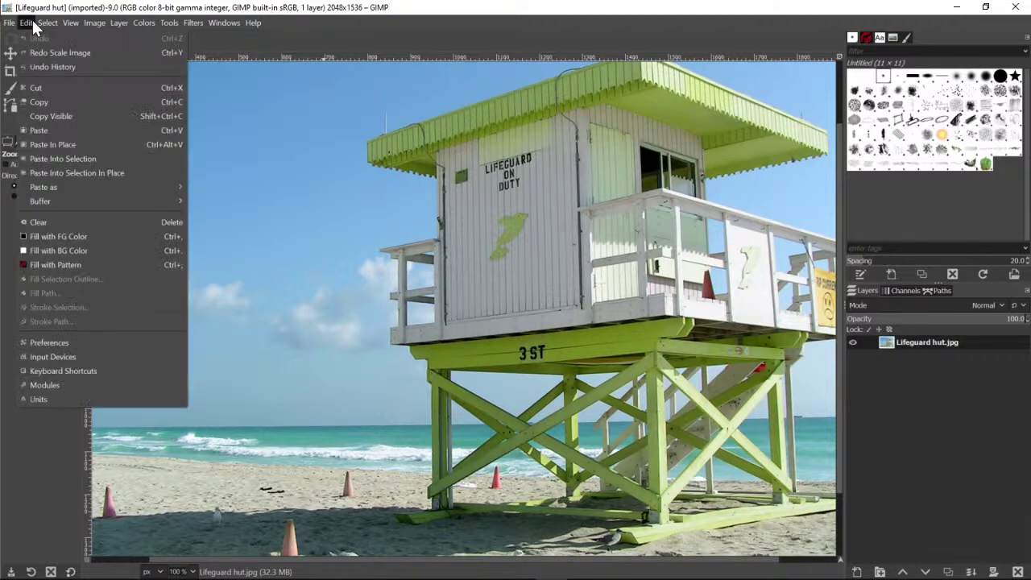
{"action": "left_click", "coordinate": [73, 51]}
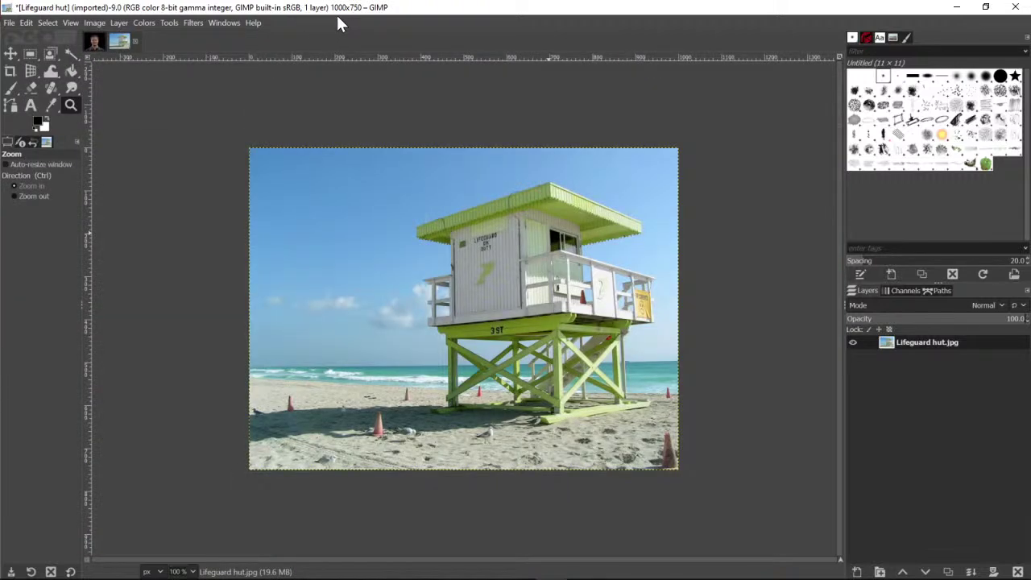
{"action": "left_click", "coordinate": [30, 22]}
{"action": "left_click", "coordinate": [39, 38]}
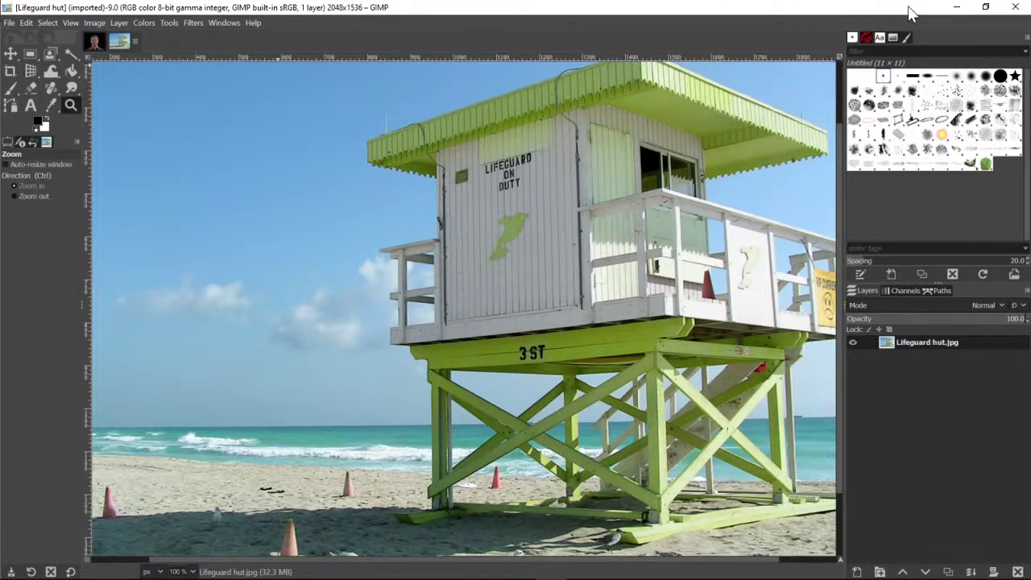
Read the Change or balance colors section in the PowerPoint presentation and return to GIMP
{"action": "left_click", "coordinate": [956, 7]}
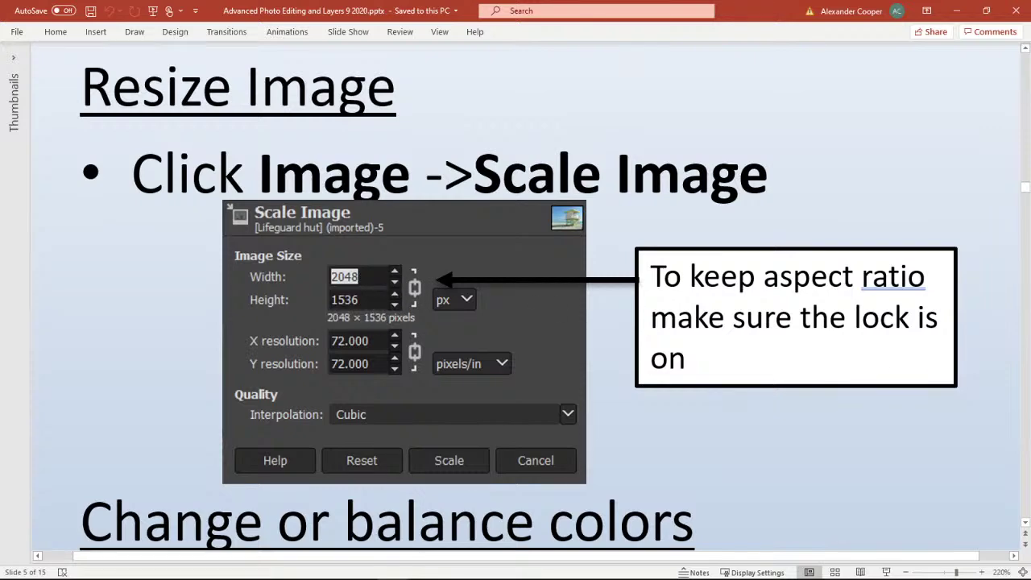
{"action": "scroll", "coordinate": [964, 327], "scroll_direction": "down", "scroll_amount": 5}
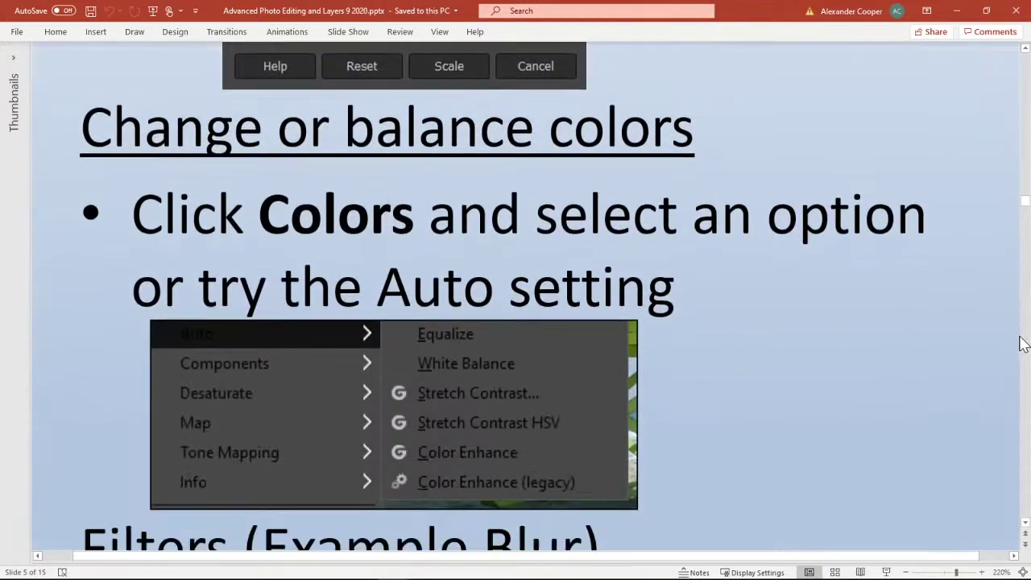
{"action": "scroll", "coordinate": [1023, 342], "scroll_direction": "down", "scroll_amount": 2}
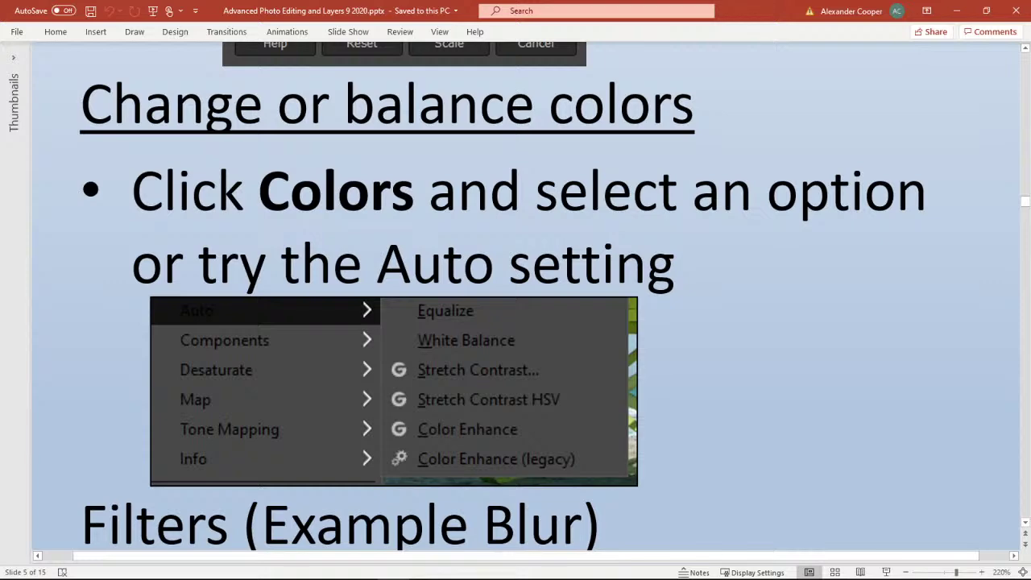
{"action": "mouse_move", "coordinate": [455, 573]}
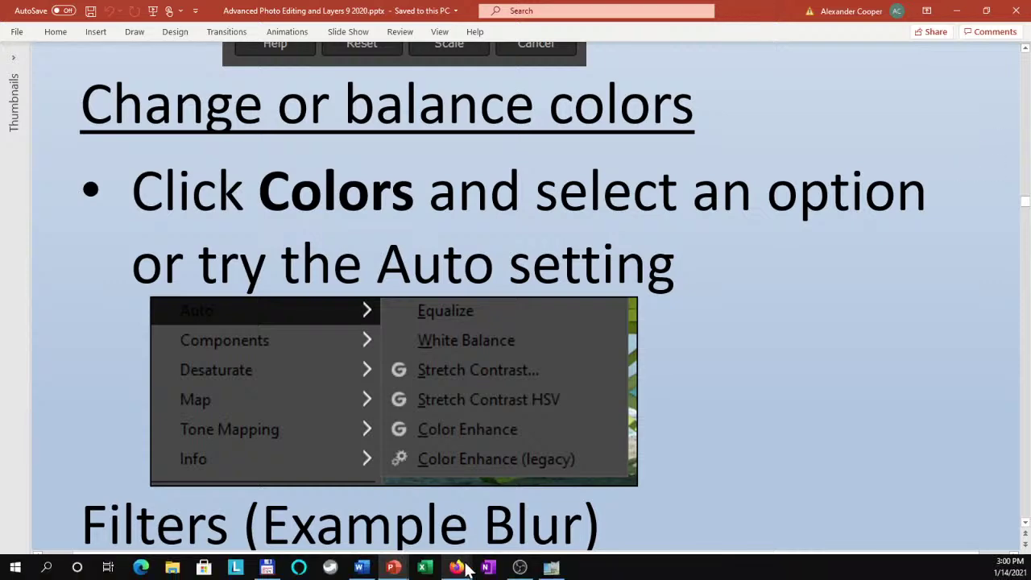
{"action": "left_click", "coordinate": [551, 568]}
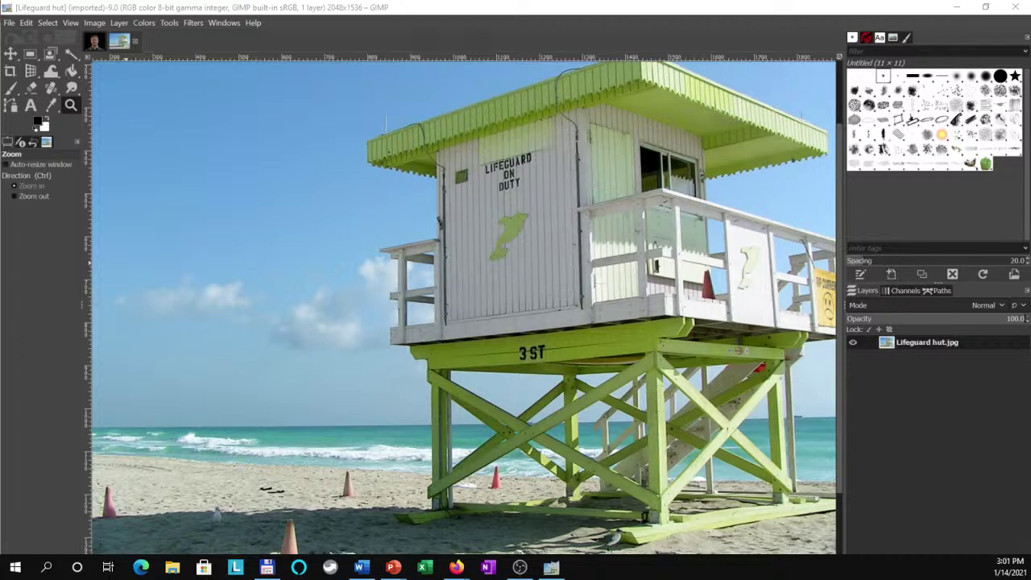
{"action": "left_click", "coordinate": [6, 573]}
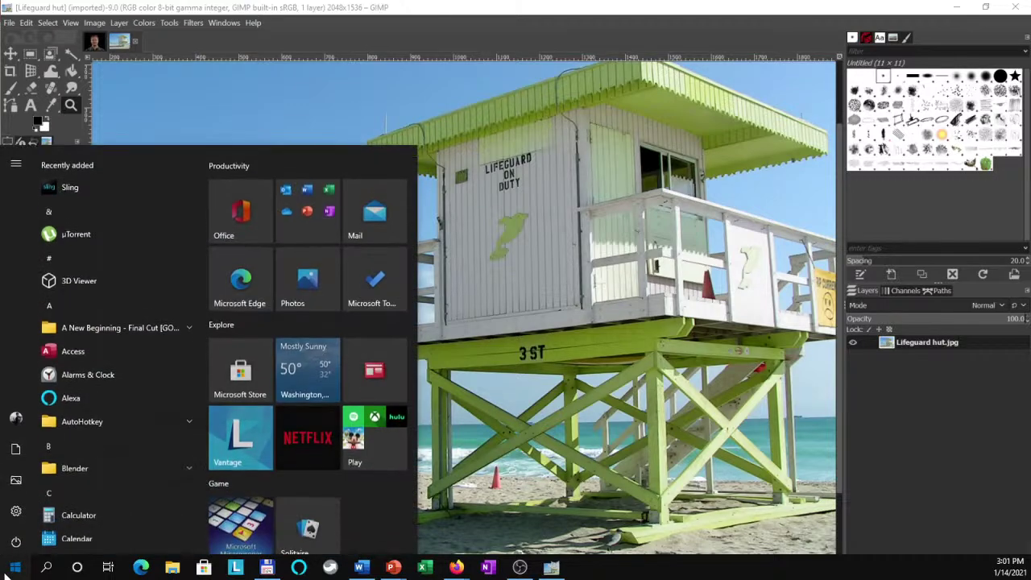
{"action": "left_click", "coordinate": [6, 574]}
{"action": "left_click", "coordinate": [7, 574]}
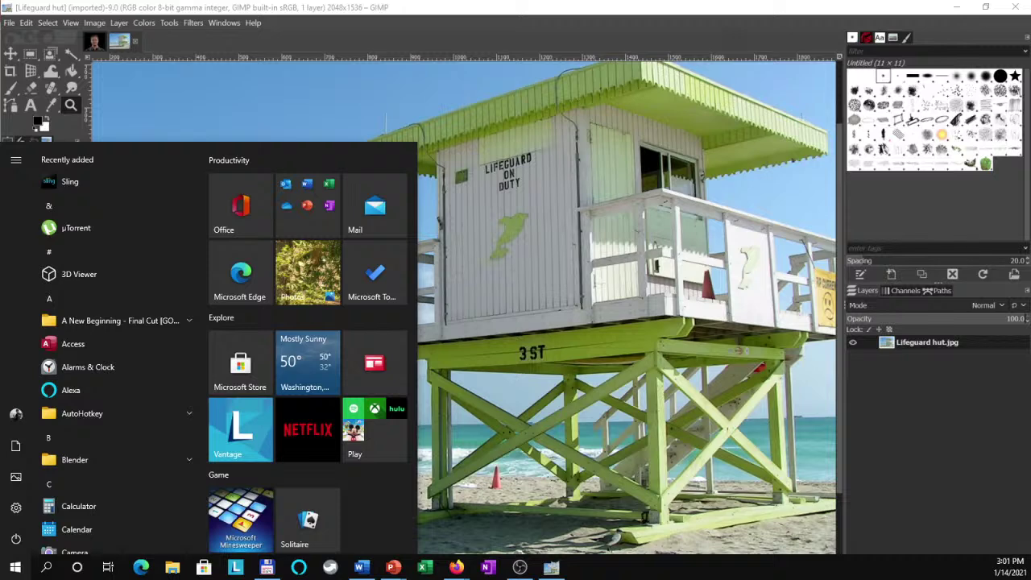
{"action": "key", "text": "Escape"}
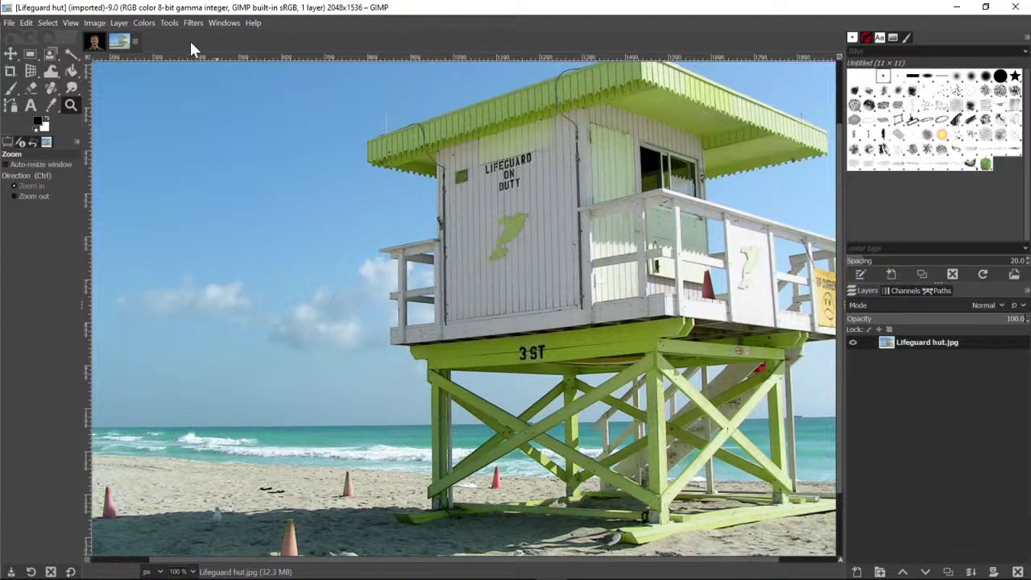
Try the automatic Equalize color adjustment on the lifeguard hut photo and undo it
{"action": "left_click", "coordinate": [142, 22]}
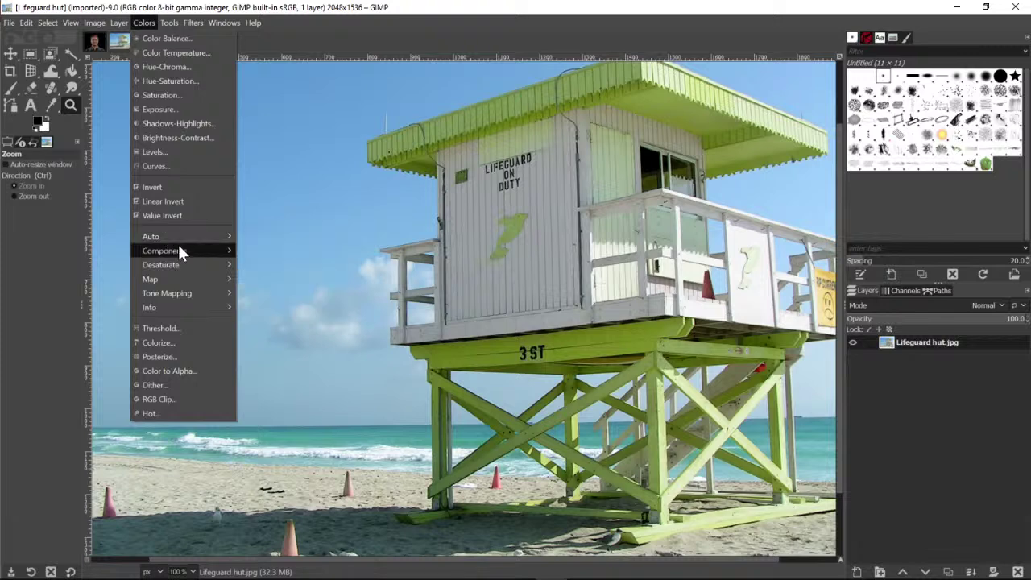
{"action": "mouse_move", "coordinate": [184, 234]}
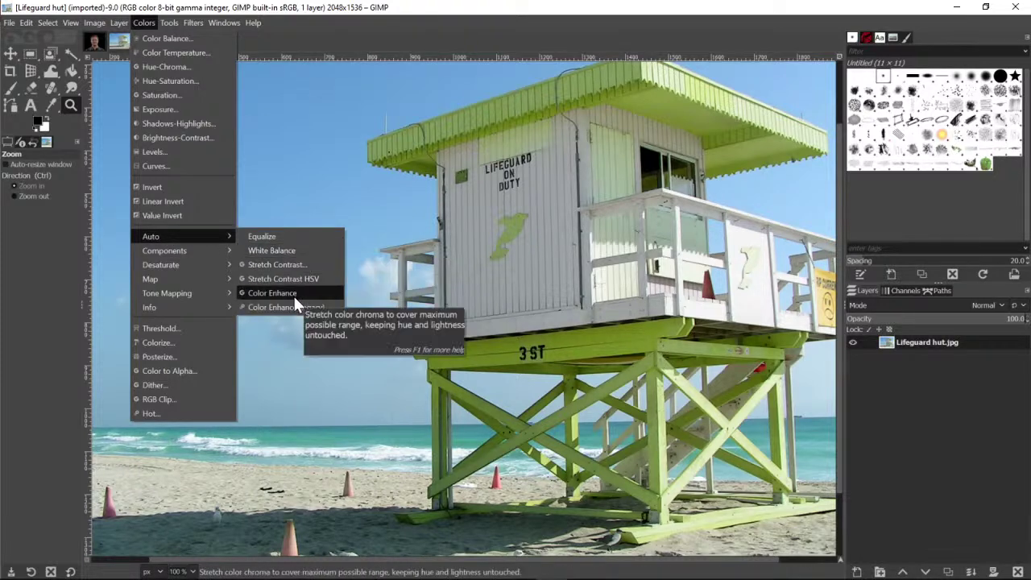
{"action": "left_click", "coordinate": [285, 236]}
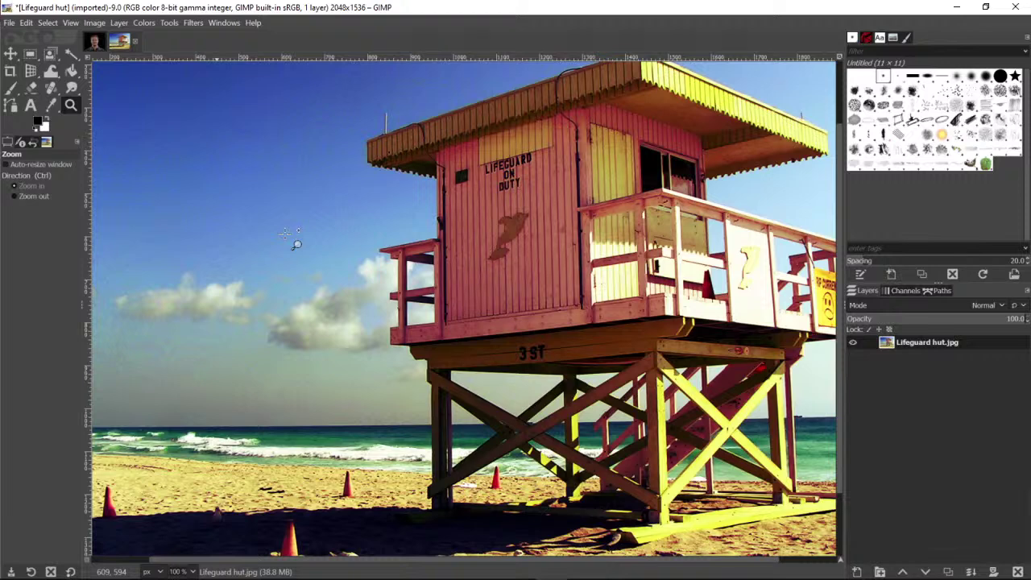
{"action": "left_click", "coordinate": [27, 23]}
{"action": "left_click", "coordinate": [31, 34]}
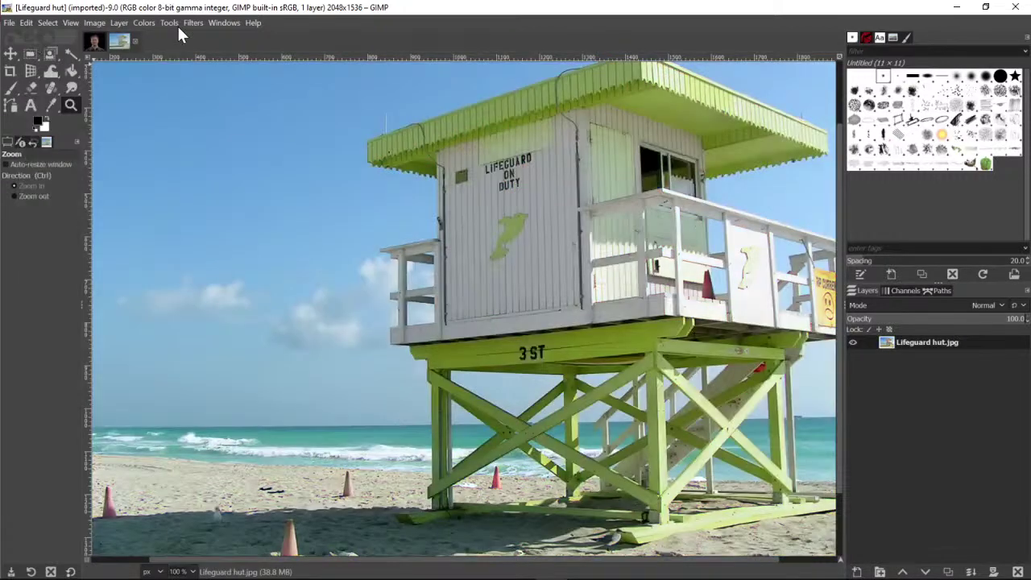
Try the automatic White Balance correction on the lifeguard hut photo and undo it
{"action": "left_click", "coordinate": [150, 22]}
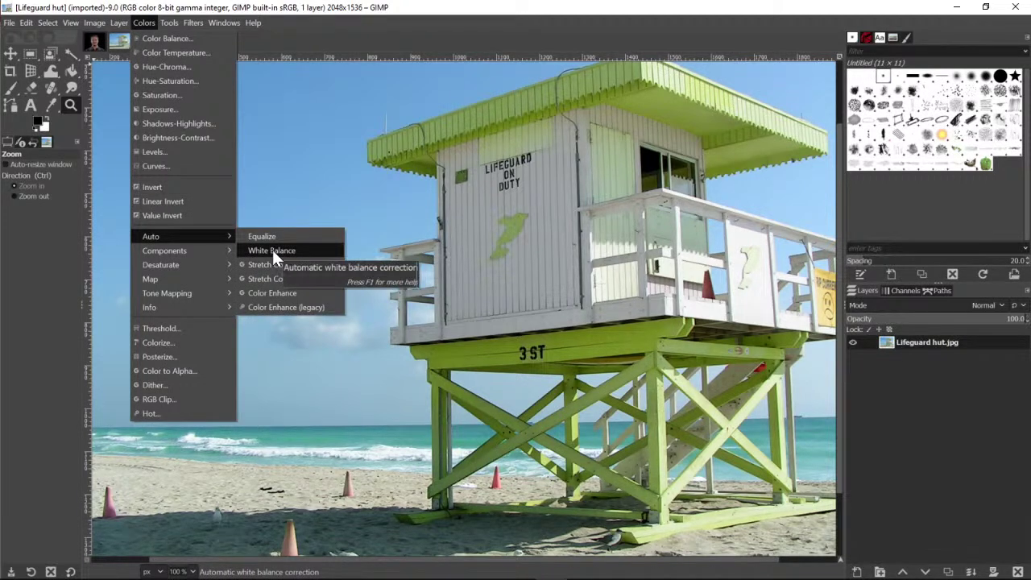
{"action": "left_click", "coordinate": [273, 249]}
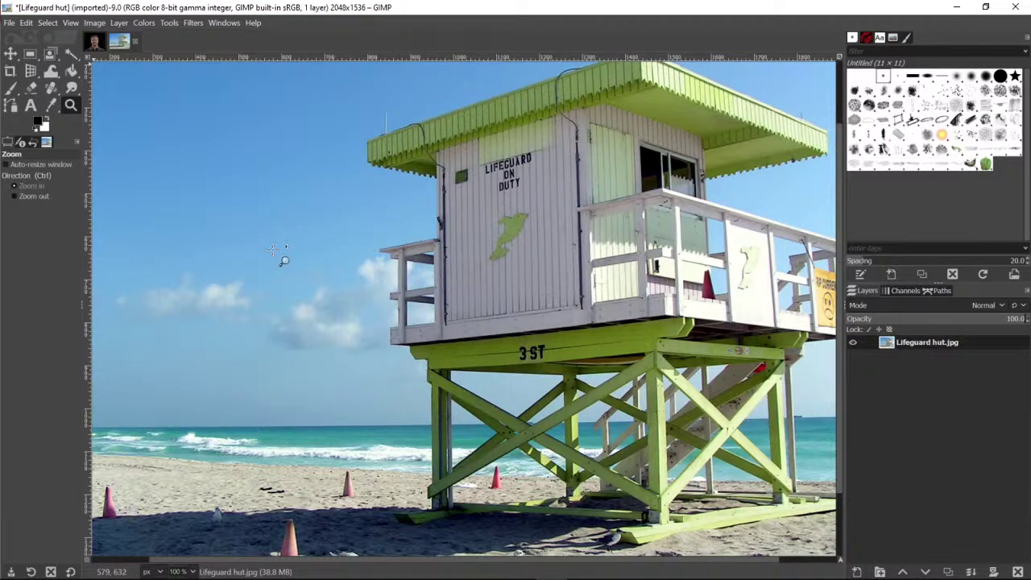
{"action": "left_click", "coordinate": [27, 24]}
{"action": "left_click", "coordinate": [33, 38]}
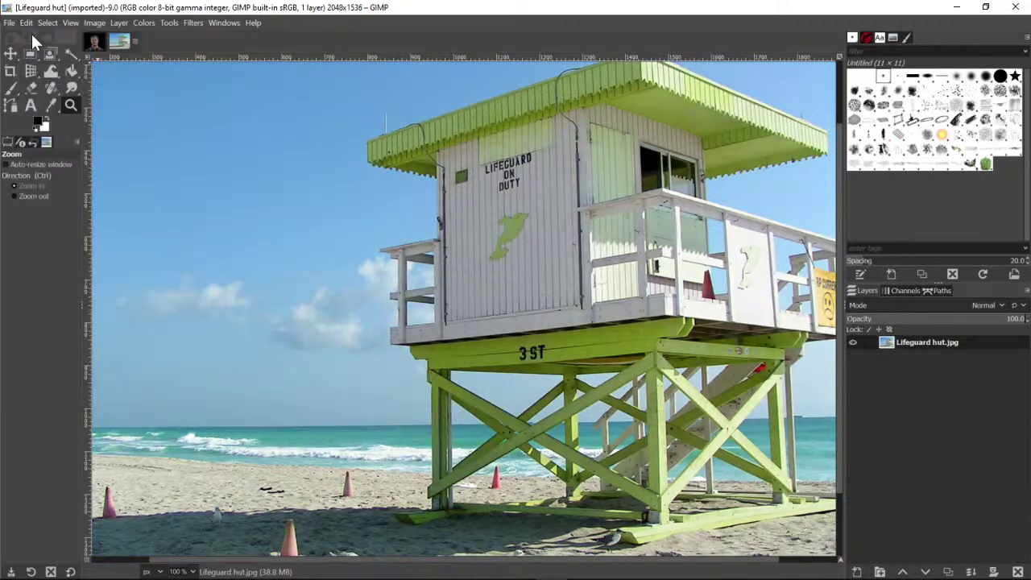
Try the automatic Color Enhance adjustment on the lifeguard hut photo and undo it
{"action": "left_click", "coordinate": [149, 22]}
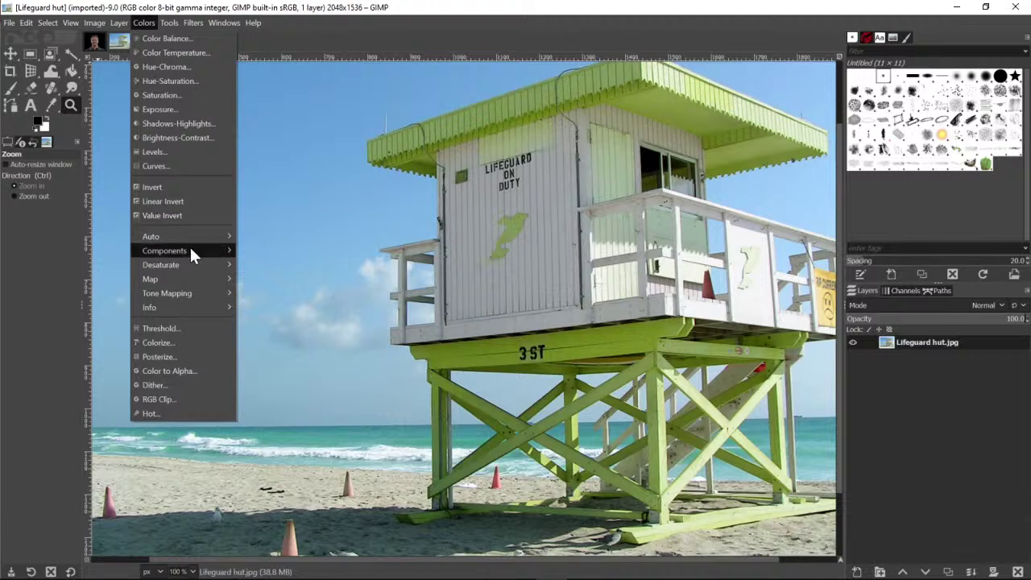
{"action": "mouse_move", "coordinate": [196, 234]}
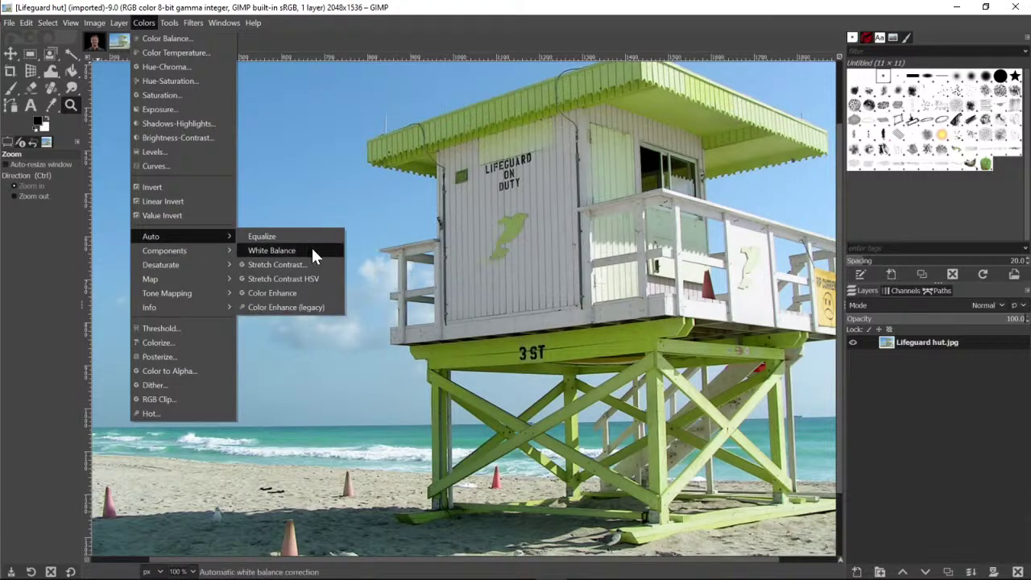
{"action": "left_click", "coordinate": [287, 293]}
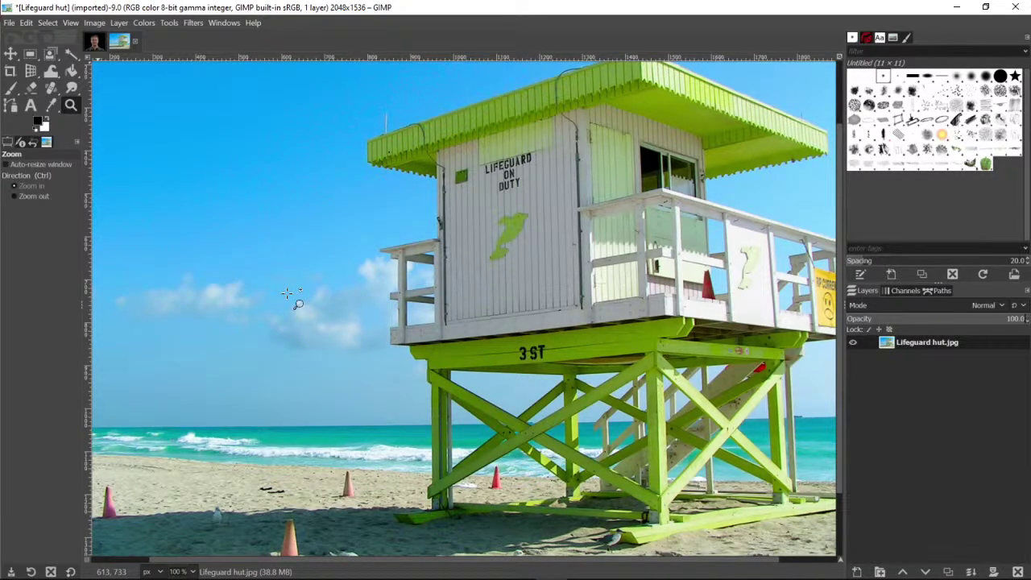
{"action": "left_click", "coordinate": [24, 23]}
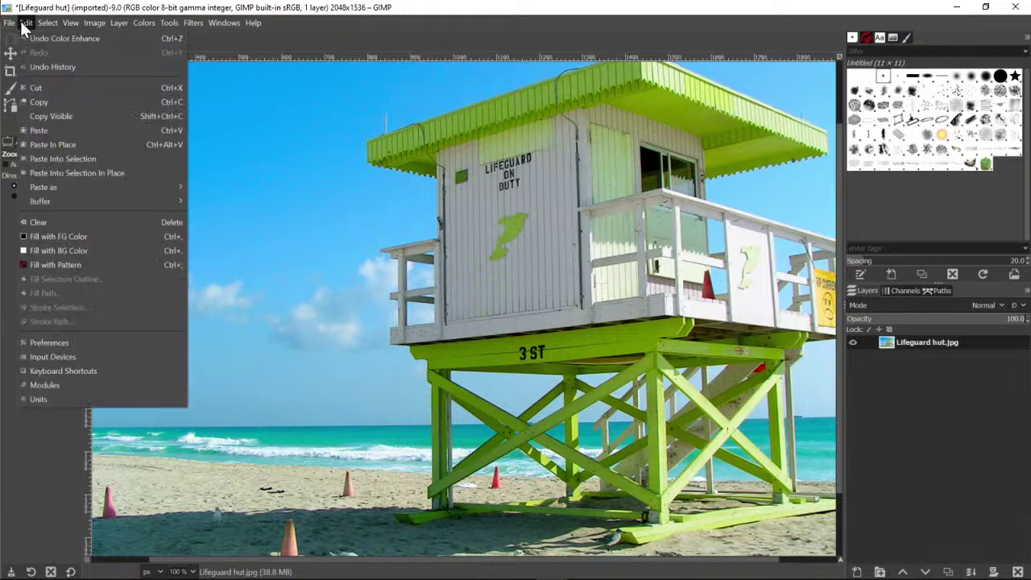
{"action": "left_click", "coordinate": [35, 38]}
Start a Color Balance adjustment on the photo's midtones with cyan-red at 45.7, magenta-green at -68.5 and yellow-blue at -18.5
{"action": "left_click", "coordinate": [146, 23]}
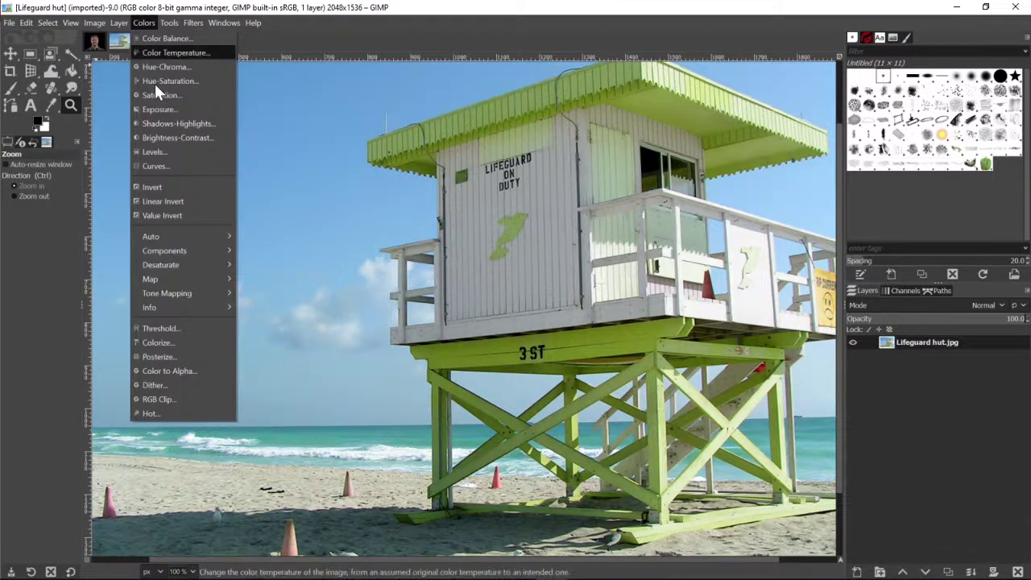
{"action": "mouse_move", "coordinate": [186, 234]}
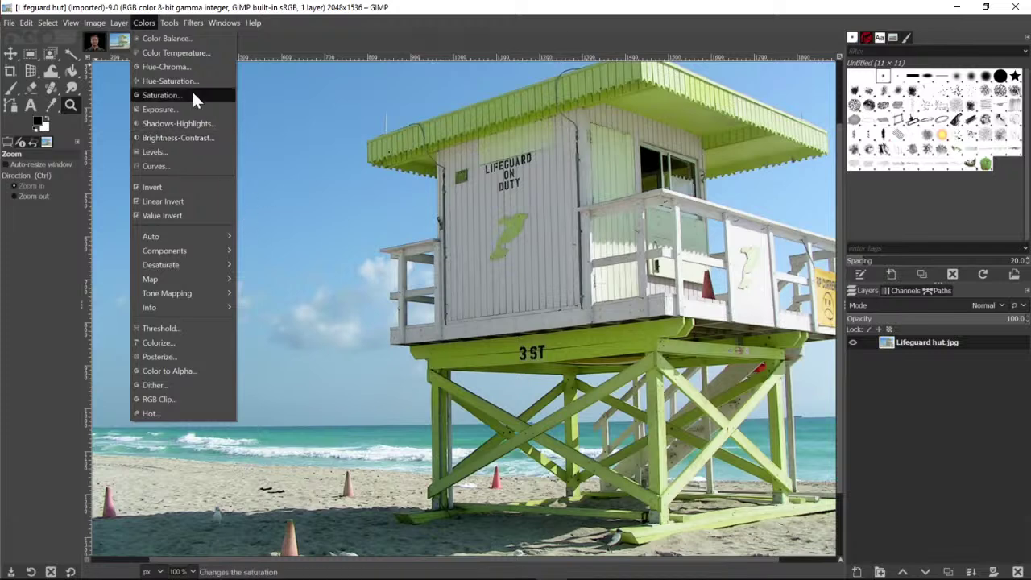
{"action": "left_click", "coordinate": [146, 24]}
{"action": "left_click", "coordinate": [145, 23]}
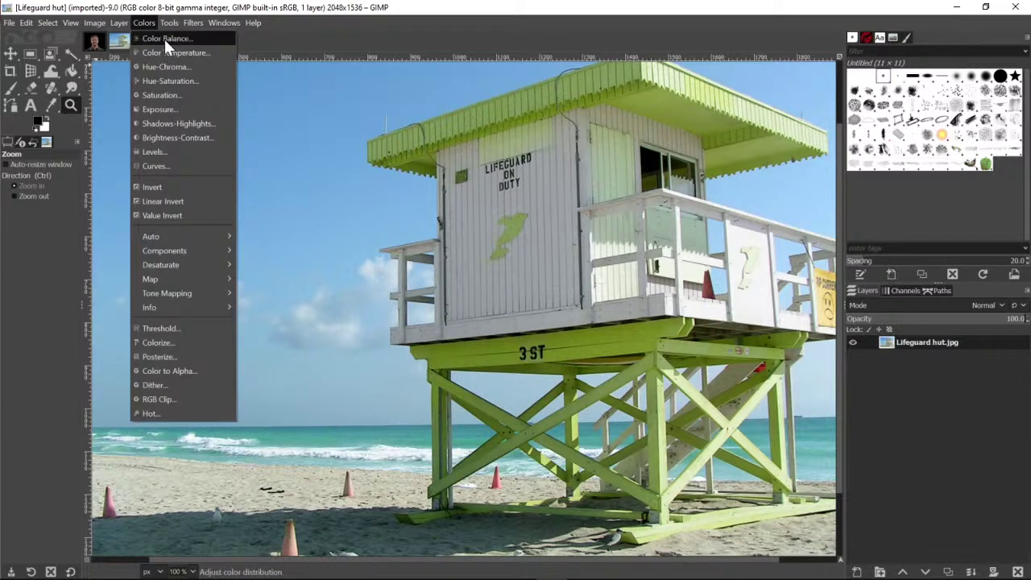
{"action": "left_click", "coordinate": [164, 39]}
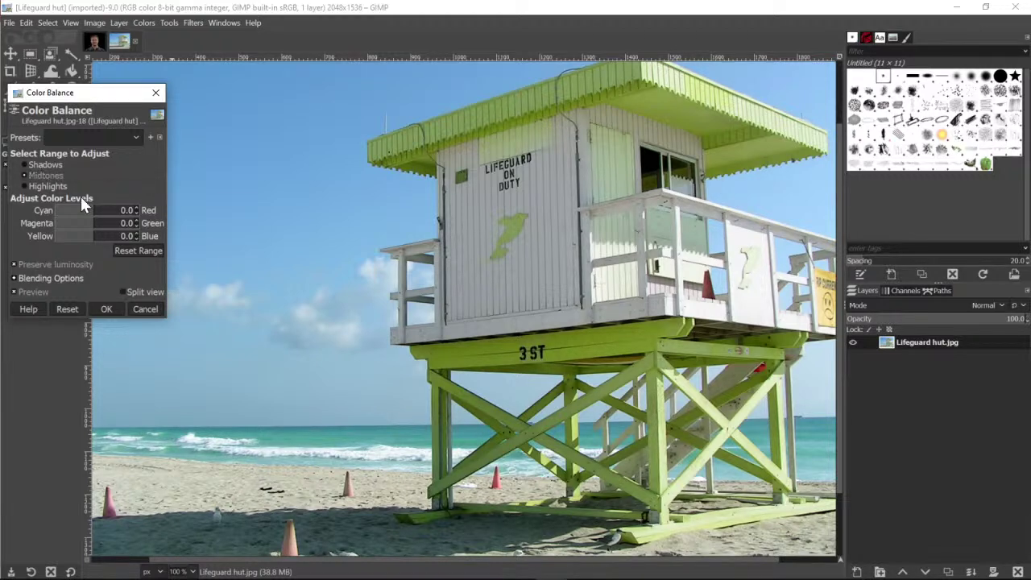
{"action": "left_click_drag", "start_coordinate": [86, 215], "coordinate": [66, 235]}
{"action": "left_click", "coordinate": [113, 211]}
{"action": "left_click", "coordinate": [100, 236]}
{"action": "left_click", "coordinate": [66, 228]}
{"action": "left_click", "coordinate": [66, 237]}
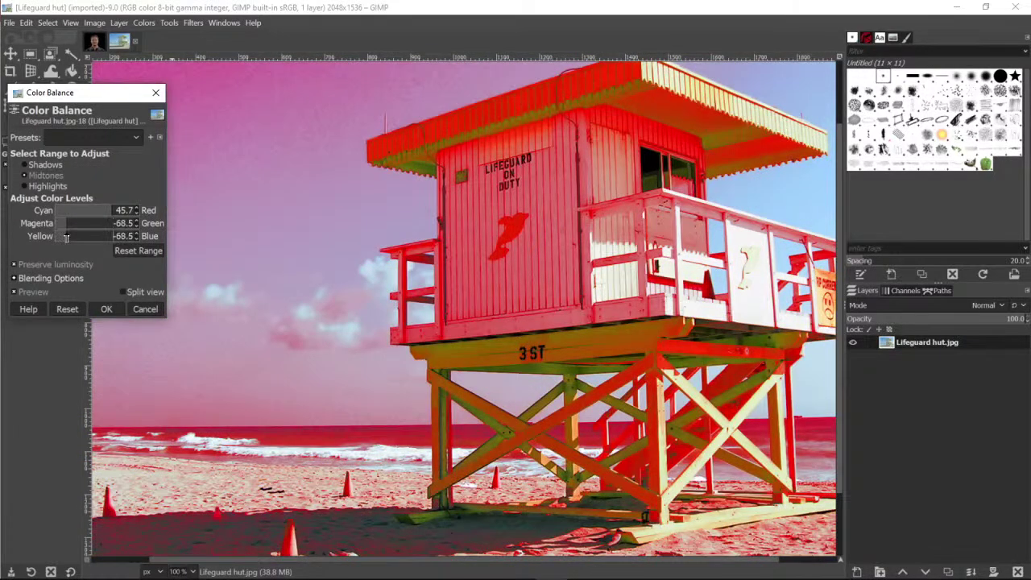
{"action": "left_click", "coordinate": [88, 237]}
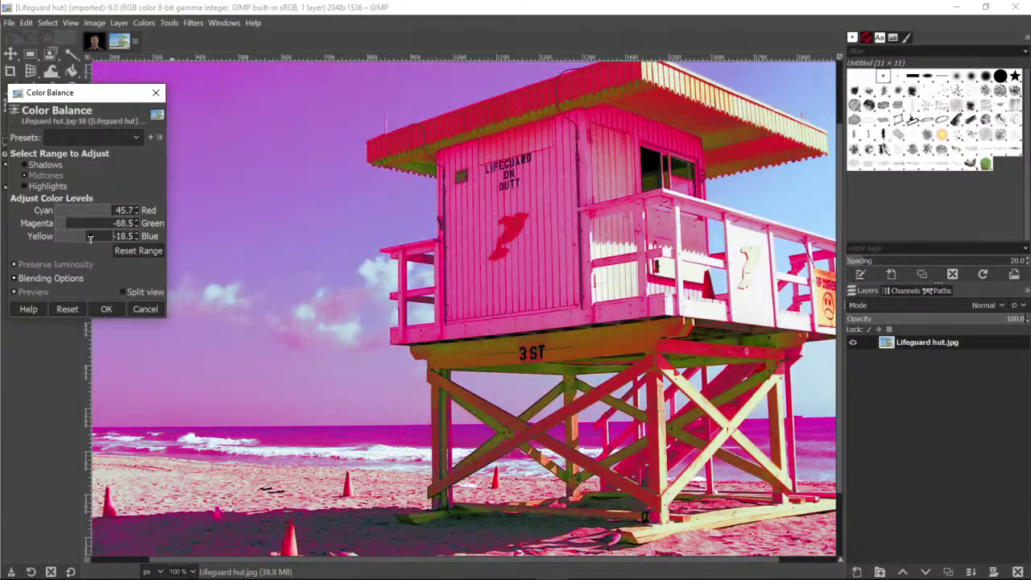
Set the midtone color balance to 62.0 cyan-red, 59.8 magenta-green and 58.7 yellow-blue
{"action": "left_click", "coordinate": [118, 223]}
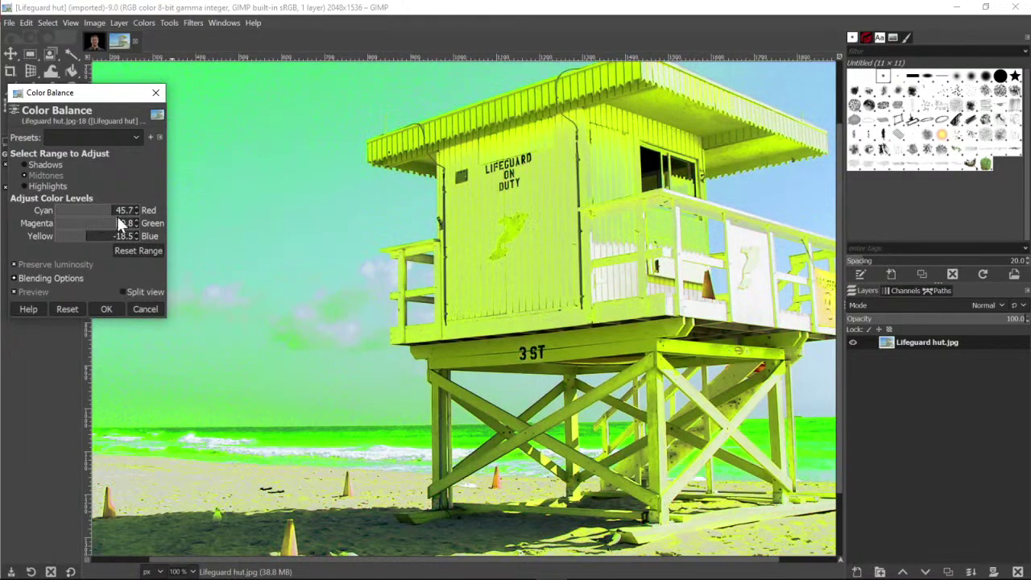
{"action": "left_click", "coordinate": [118, 211]}
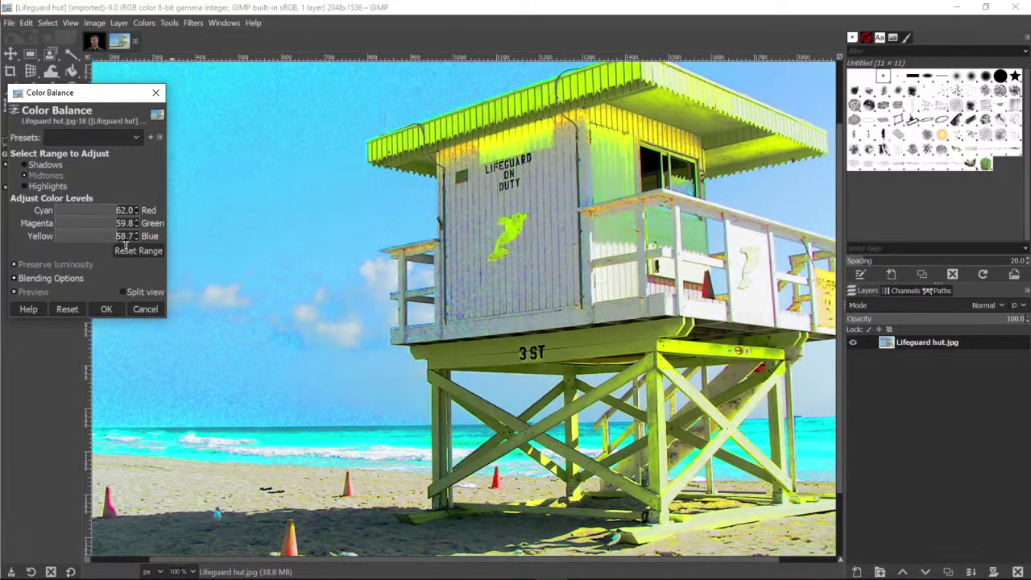
{"action": "left_click", "coordinate": [132, 237]}
Set the midtones to -66.3 magenta-green and -71.7 yellow-blue, try cyan-red levels such as -50.0 and 78.3, and cancel the color balance
{"action": "left_click_drag", "start_coordinate": [81, 241], "coordinate": [67, 239]}
{"action": "left_click", "coordinate": [69, 223]}
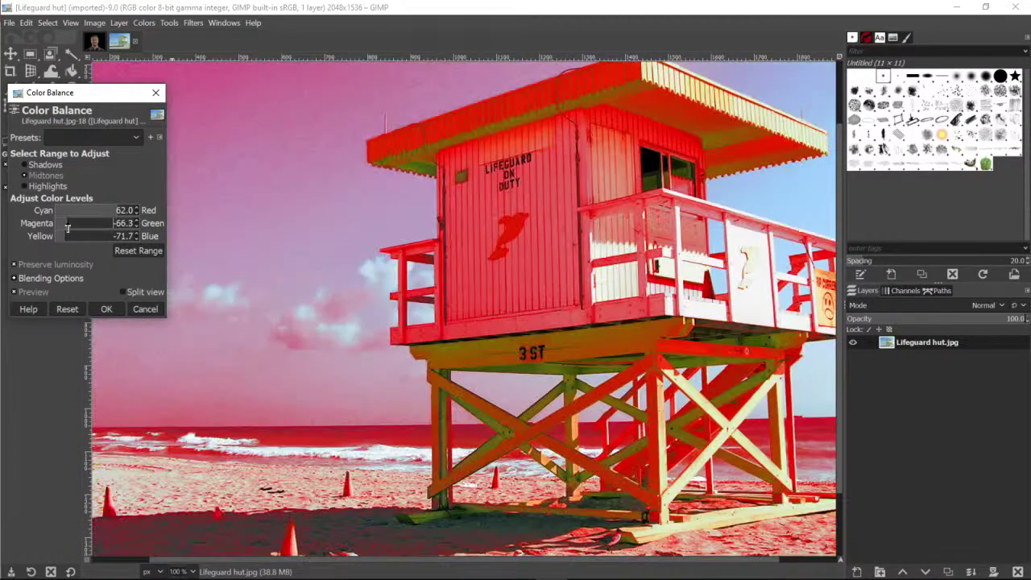
{"action": "left_click", "coordinate": [75, 211]}
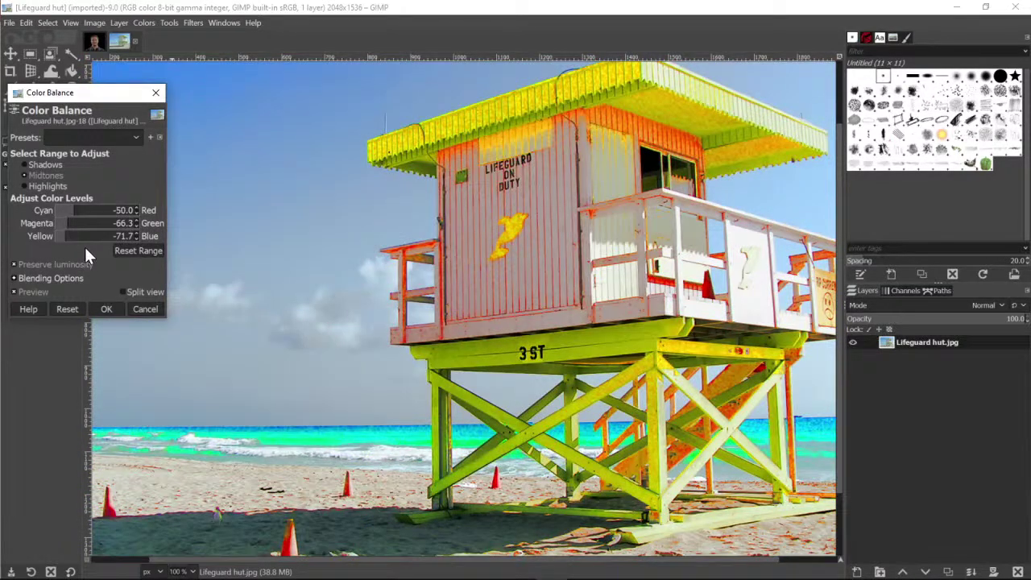
{"action": "left_click", "coordinate": [106, 211]}
{"action": "left_click", "coordinate": [125, 212]}
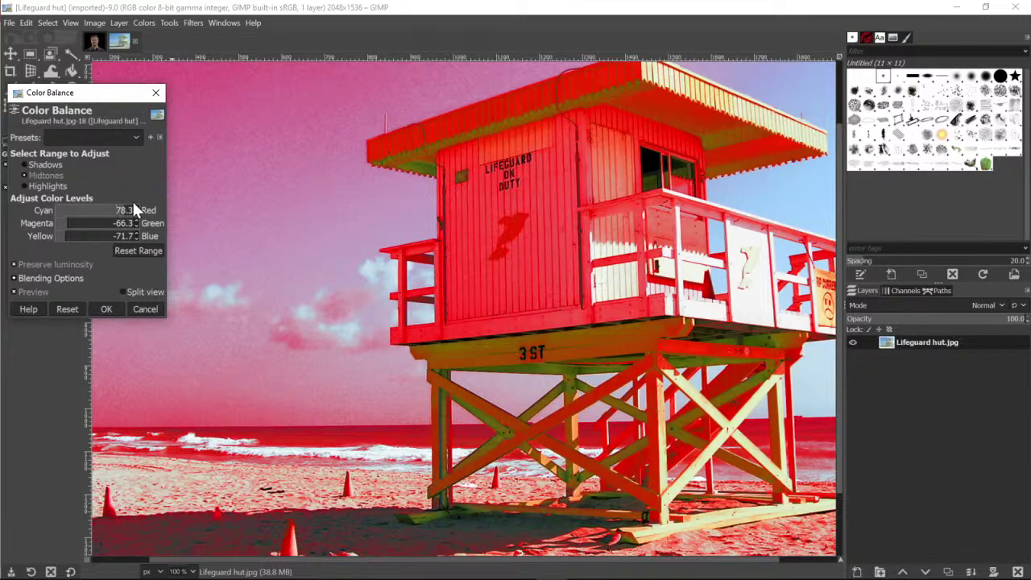
{"action": "left_click_drag", "start_coordinate": [134, 208], "coordinate": [67, 214]}
{"action": "left_click", "coordinate": [140, 310]}
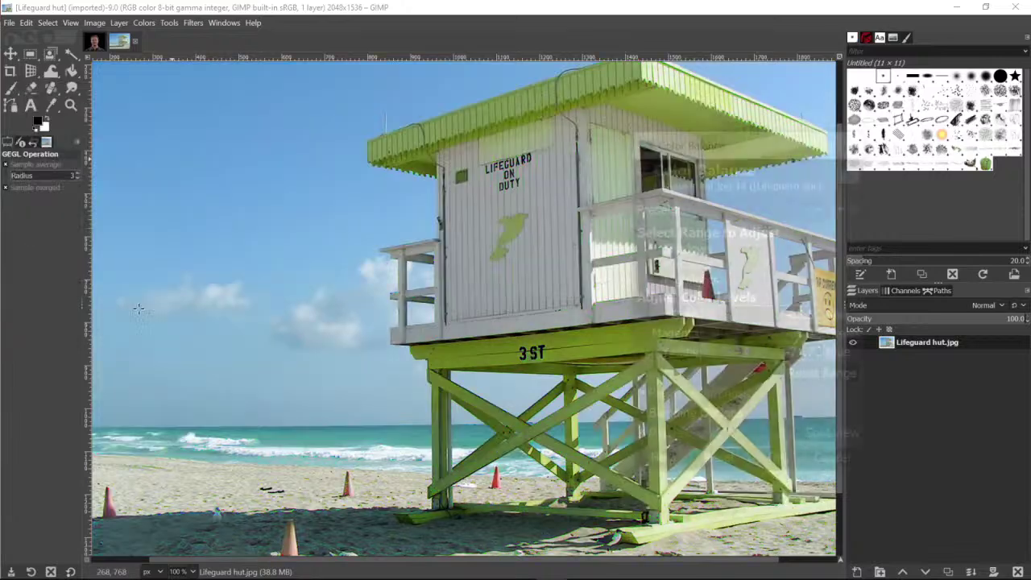
Try the Exposure adjustment on the photo, ending at black level 0.100 and exposure 0.233, and cancel it
{"action": "left_click", "coordinate": [146, 23]}
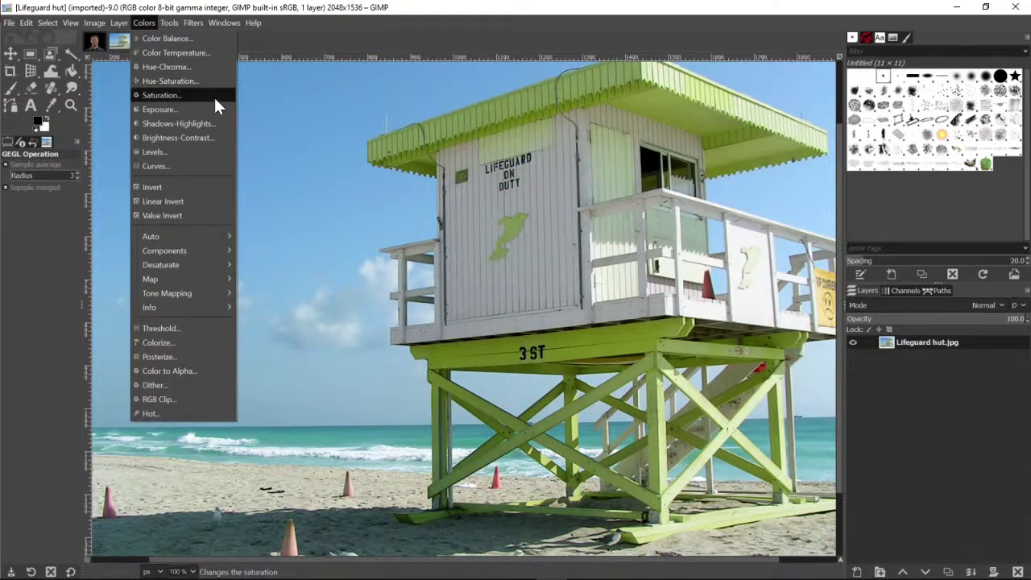
{"action": "left_click", "coordinate": [160, 109]}
{"action": "left_click_drag", "start_coordinate": [93, 95], "coordinate": [122, 129]}
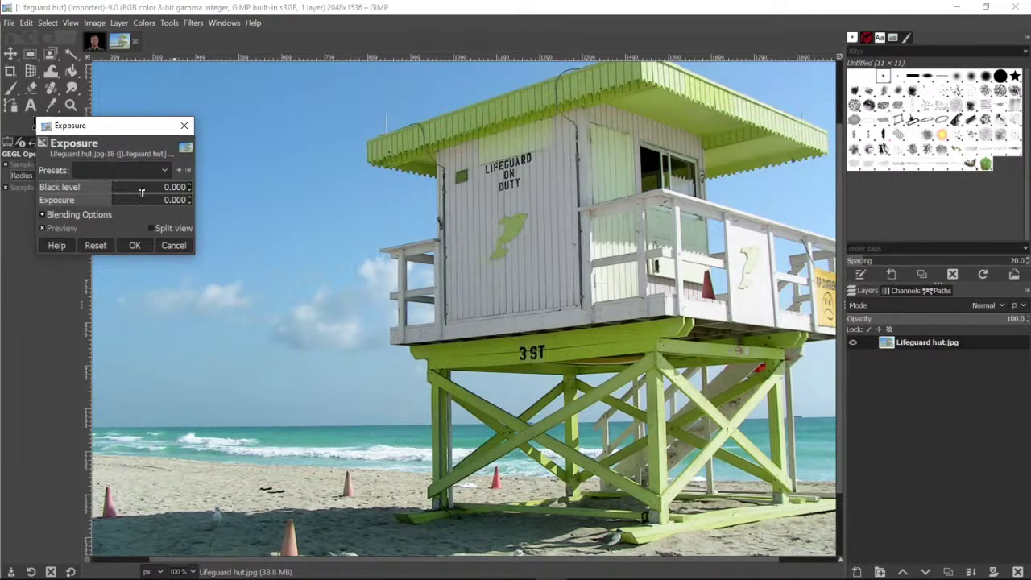
{"action": "left_click_drag", "start_coordinate": [142, 193], "coordinate": [42, 192]}
{"action": "mouse_move", "coordinate": [104, 193]}
{"action": "left_mouse_down"}
{"action": "mouse_move", "coordinate": [54, 192]}
{"action": "mouse_move", "coordinate": [126, 203]}
{"action": "mouse_move", "coordinate": [82, 203]}
{"action": "mouse_move", "coordinate": [118, 207]}
{"action": "left_mouse_up"}
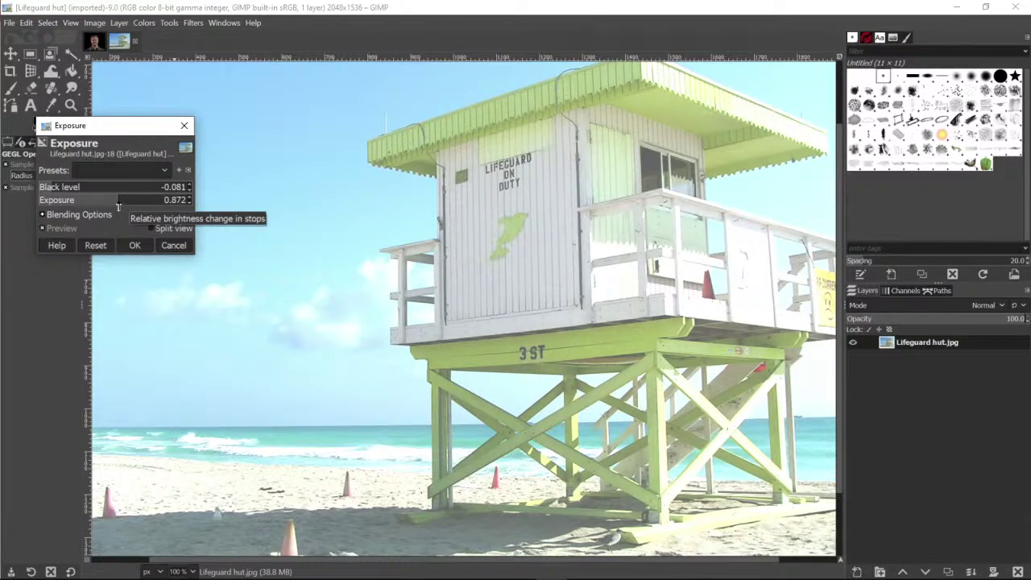
{"action": "left_click_drag", "start_coordinate": [87, 201], "coordinate": [199, 191]}
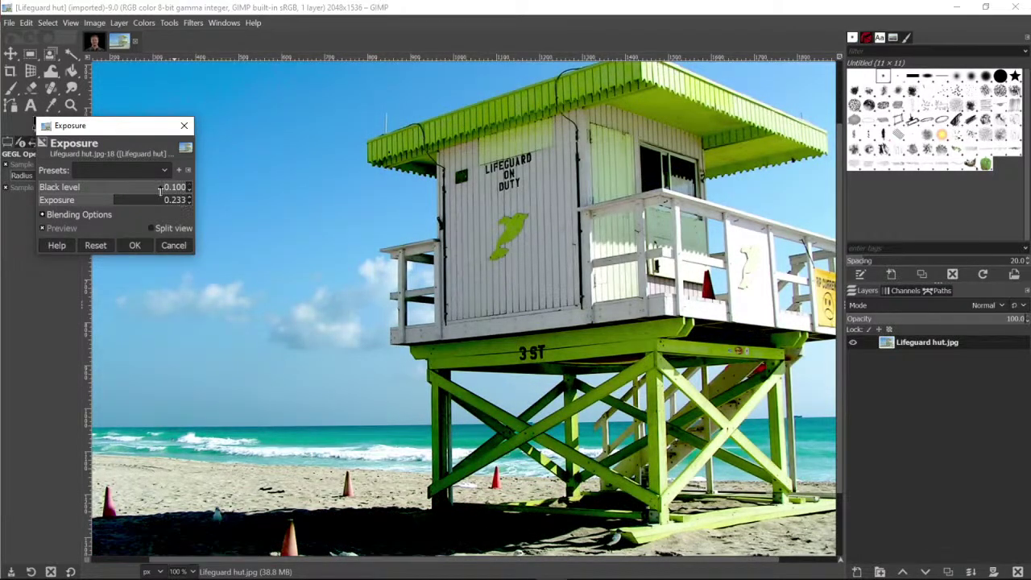
{"action": "left_click", "coordinate": [177, 246]}
Try Shadows-Highlights with shadows 68.13, highlights -81.87, white point 5.188, radius 146.28 and compress about 15, and cancel it
{"action": "left_click", "coordinate": [144, 22]}
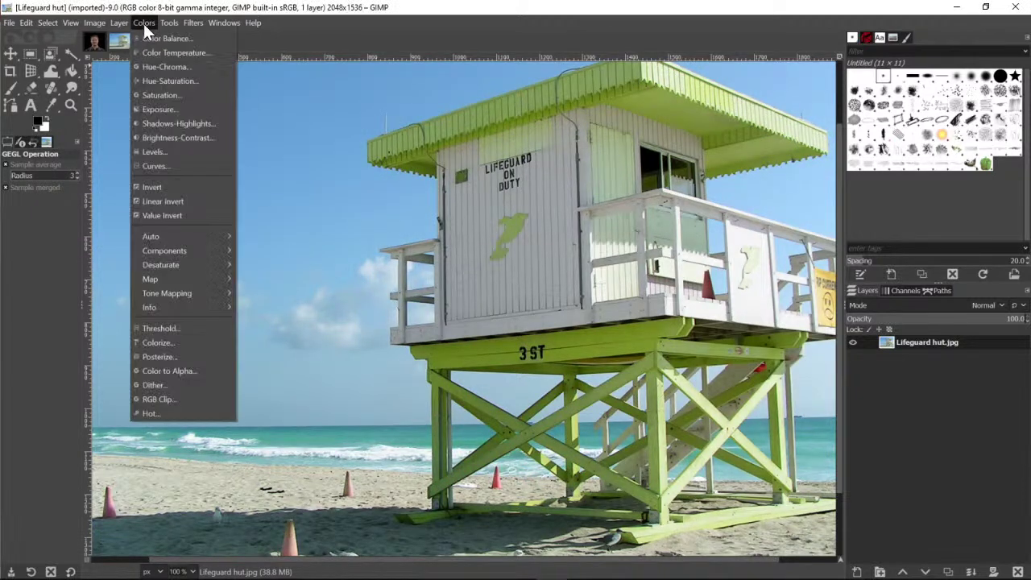
{"action": "left_click", "coordinate": [193, 124]}
{"action": "left_click_drag", "start_coordinate": [121, 199], "coordinate": [153, 201]}
{"action": "left_click_drag", "start_coordinate": [100, 236], "coordinate": [60, 236]}
{"action": "left_click", "coordinate": [148, 285]}
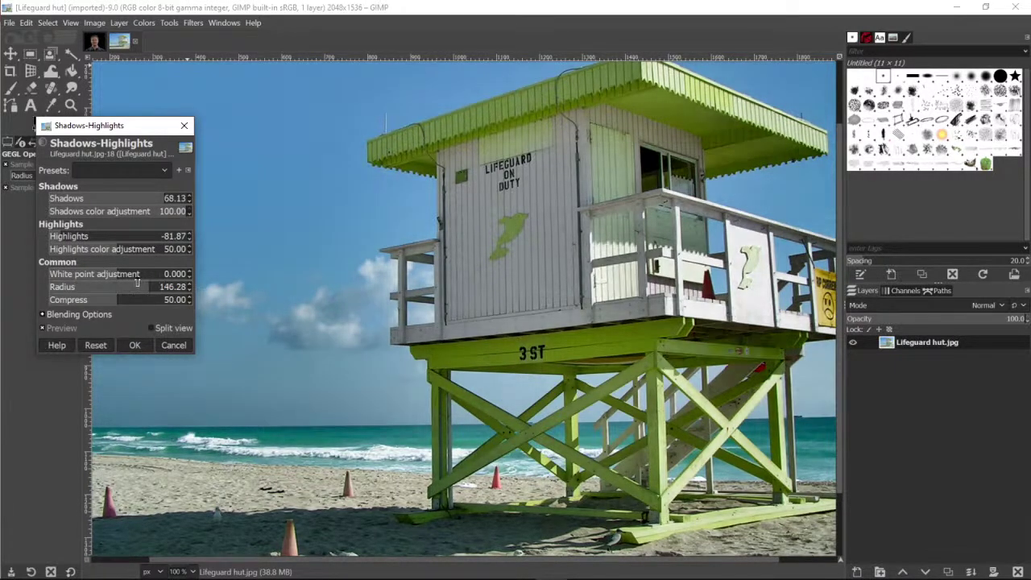
{"action": "left_click", "coordinate": [153, 274]}
{"action": "left_click", "coordinate": [77, 313]}
{"action": "left_click", "coordinate": [68, 296]}
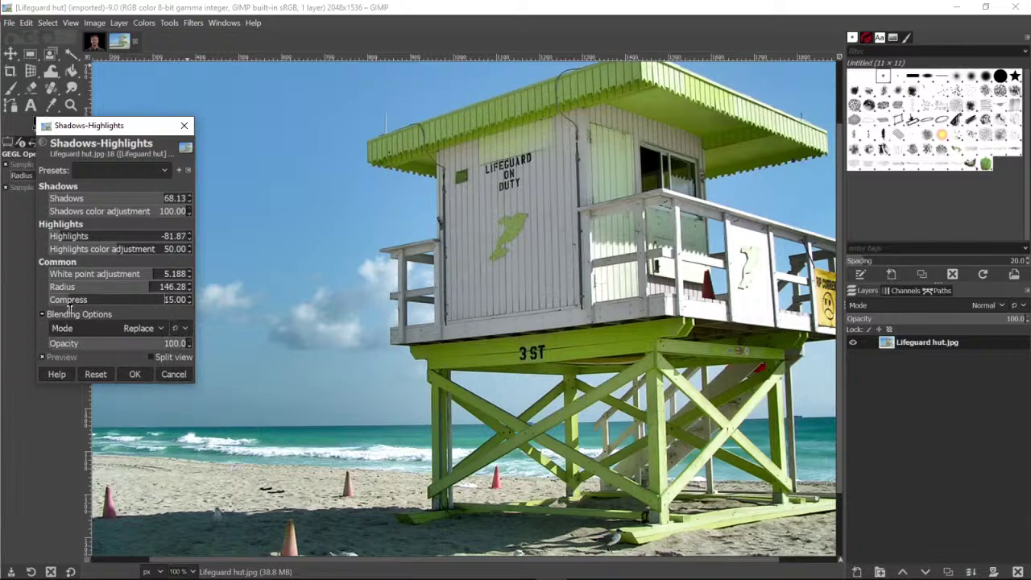
{"action": "left_click", "coordinate": [170, 374]}
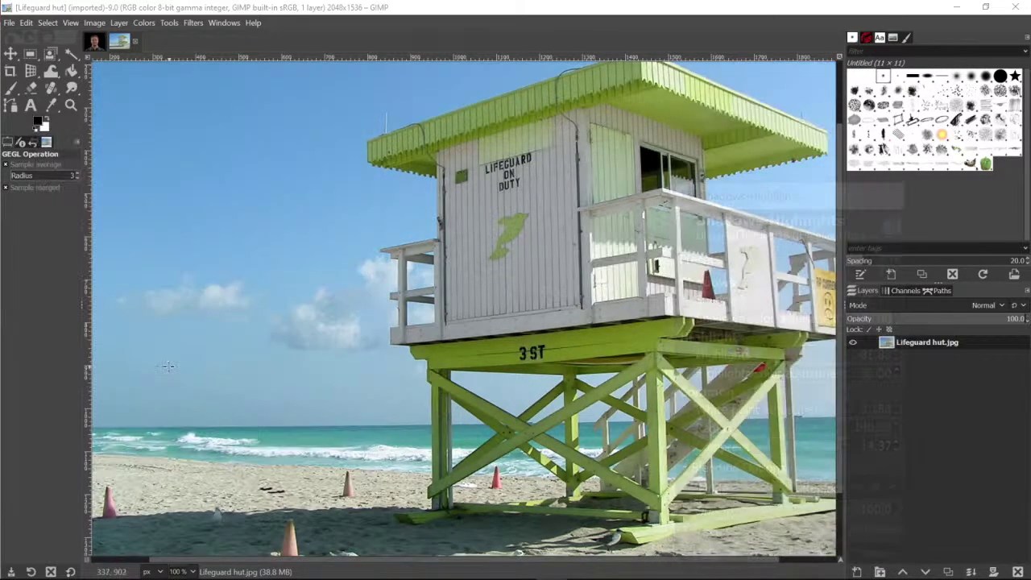
Try the Levels adjustment with the low output level raised to 45 on the Value channel, and cancel it
{"action": "left_click", "coordinate": [134, 23]}
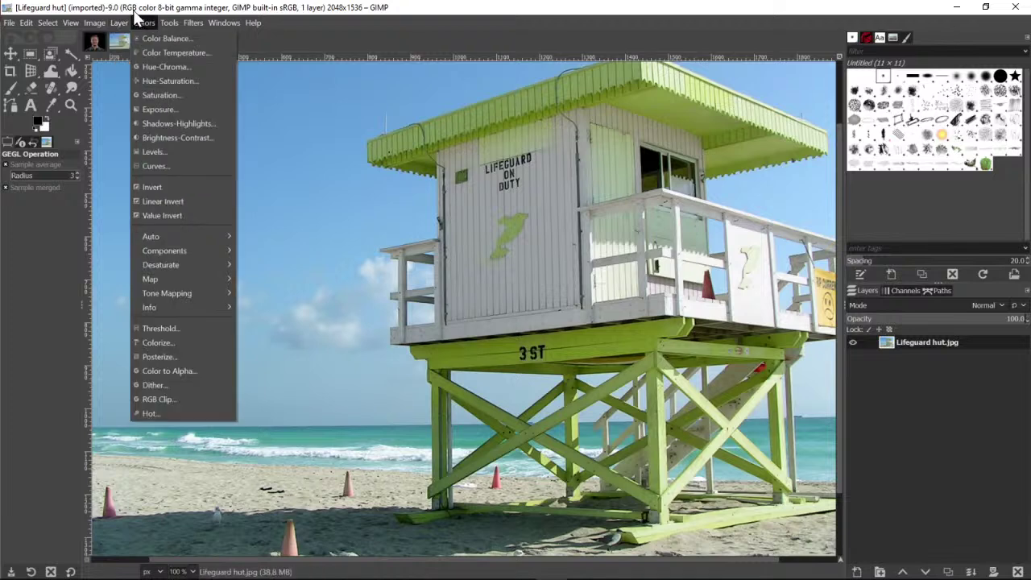
{"action": "left_click", "coordinate": [186, 153]}
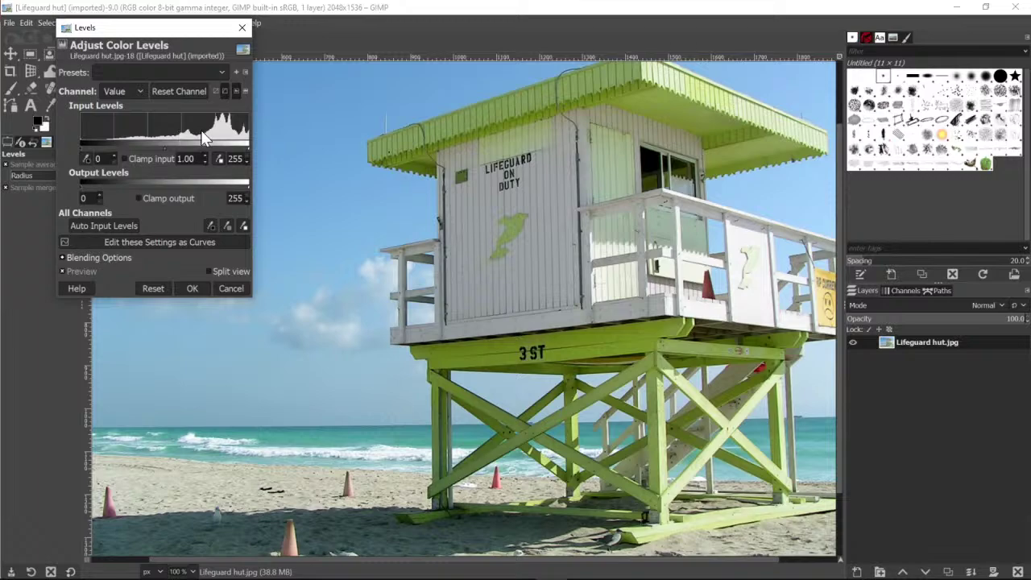
{"action": "left_click_drag", "start_coordinate": [136, 188], "coordinate": [109, 187]}
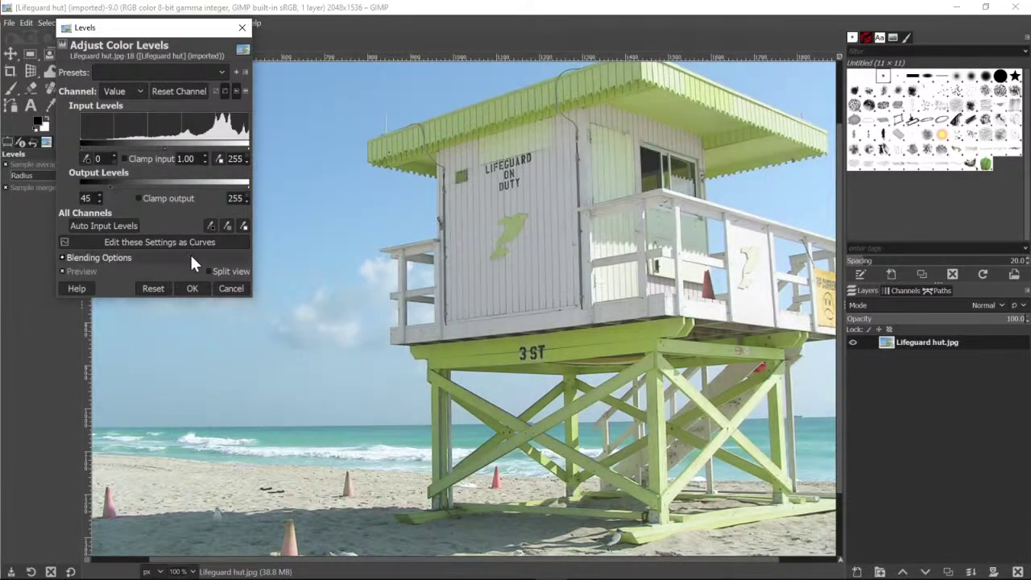
{"action": "left_click", "coordinate": [234, 286]}
Try the Colorize adjustment on the photo with the colors 38e5e8 and ea2455, and cancel it
{"action": "left_click", "coordinate": [140, 23]}
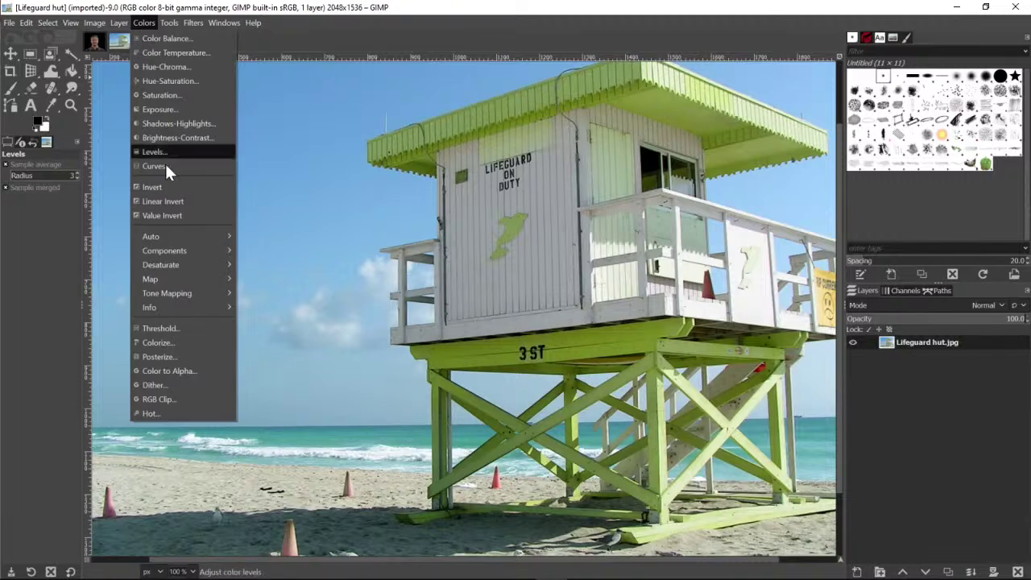
{"action": "mouse_move", "coordinate": [187, 251]}
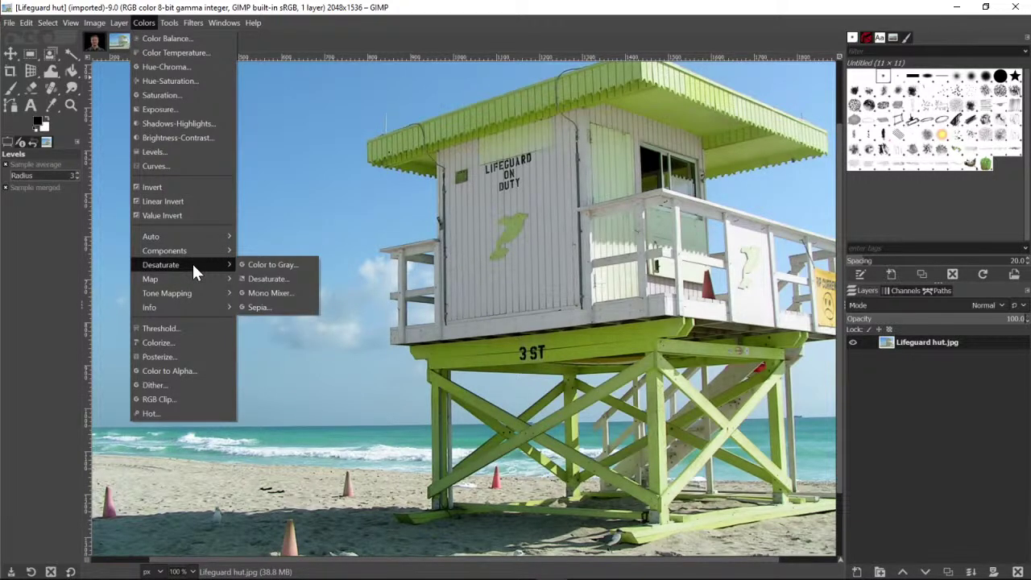
{"action": "mouse_move", "coordinate": [211, 294]}
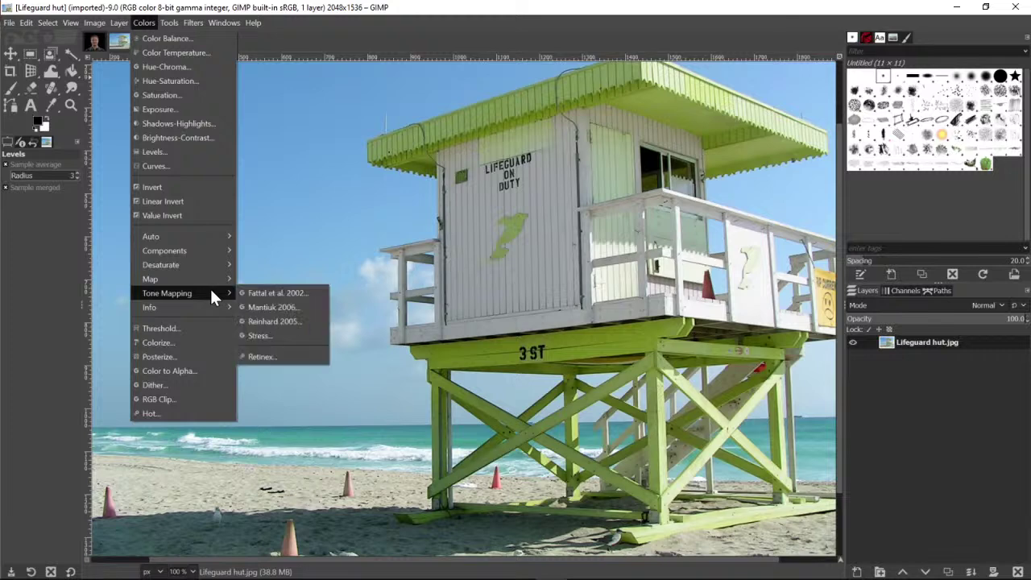
{"action": "left_click", "coordinate": [203, 340]}
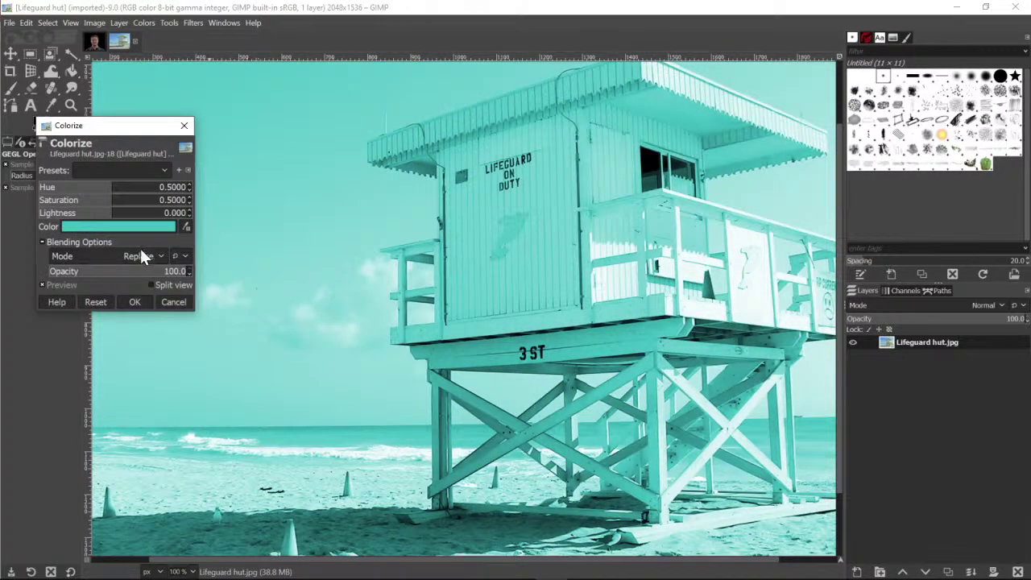
{"action": "left_click", "coordinate": [156, 229]}
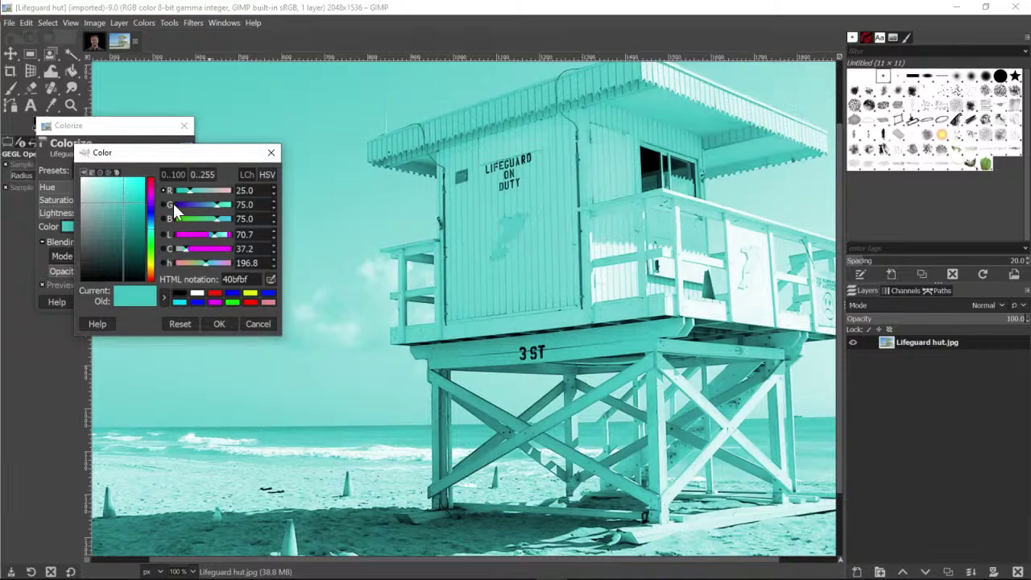
{"action": "left_click_drag", "start_coordinate": [208, 227], "coordinate": [194, 234]}
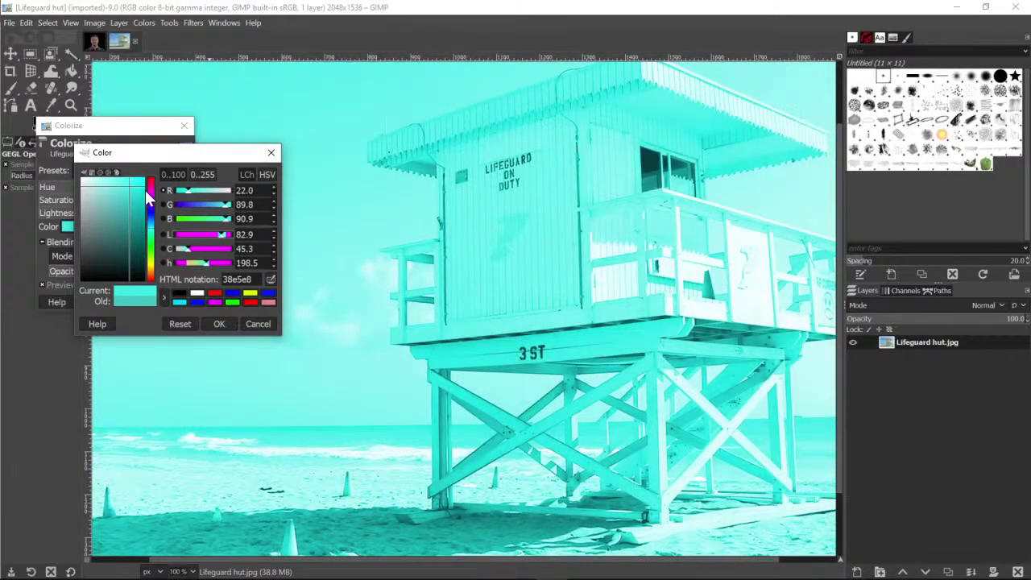
{"action": "mouse_move", "coordinate": [149, 190]}
{"action": "left_mouse_down"}
{"action": "mouse_move", "coordinate": [150, 178]}
{"action": "mouse_move", "coordinate": [124, 195]}
{"action": "mouse_move", "coordinate": [150, 179]}
{"action": "mouse_move", "coordinate": [126, 197]}
{"action": "mouse_move", "coordinate": [133, 183]}
{"action": "left_mouse_up"}
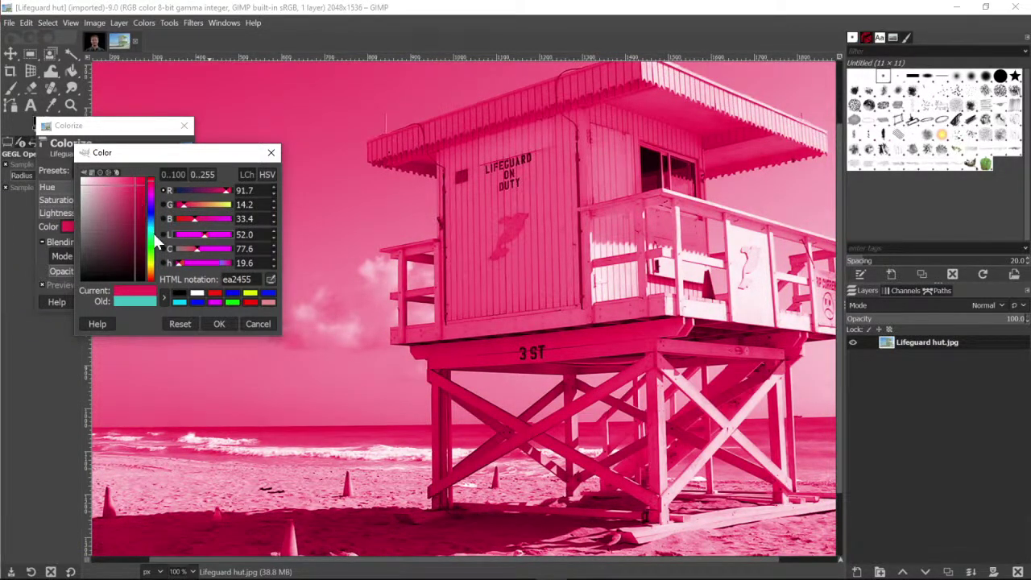
{"action": "left_click", "coordinate": [218, 325]}
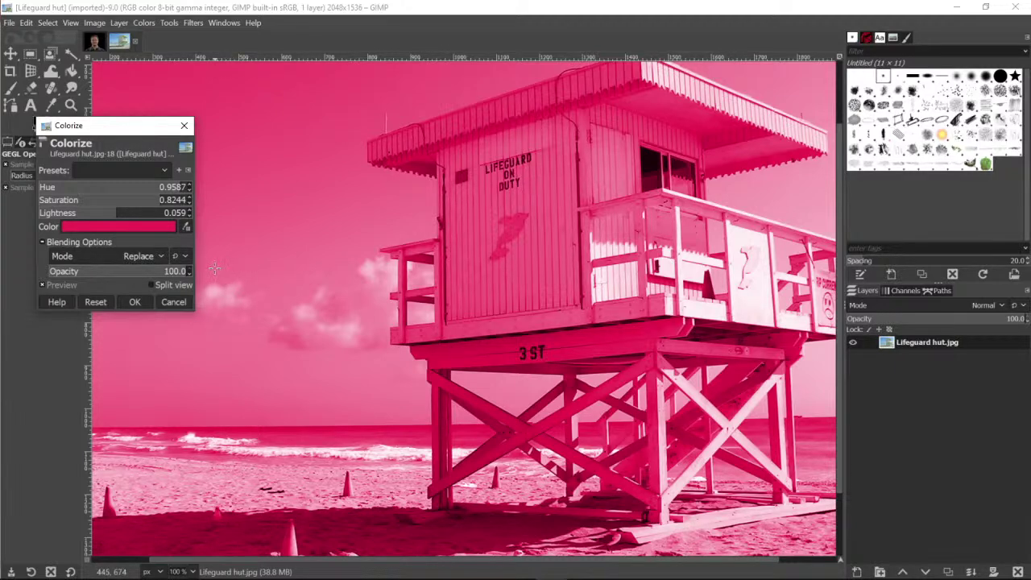
{"action": "left_click", "coordinate": [183, 126]}
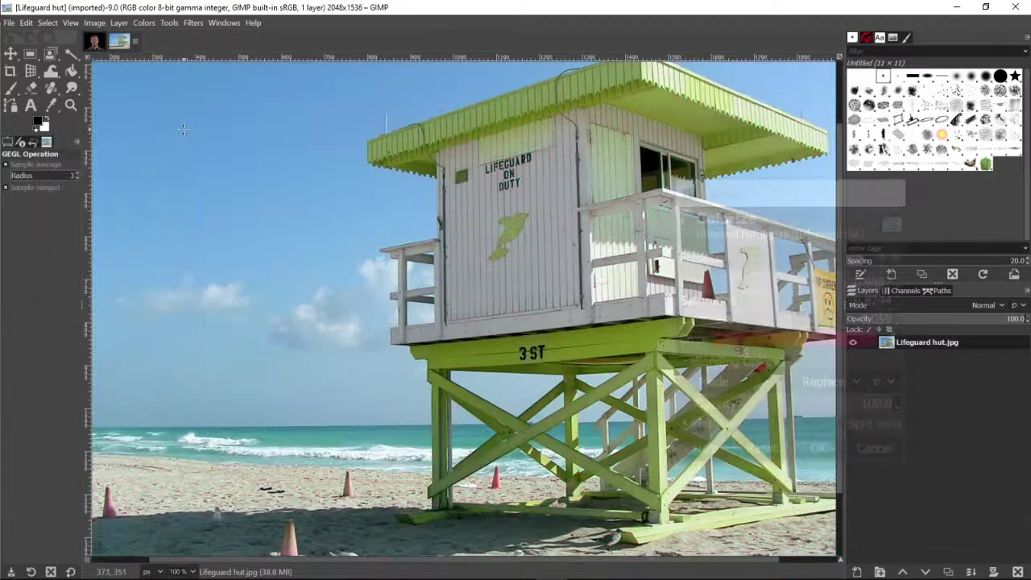
Switch to the PowerPoint lesson slides, review the Filters (Example Blur) instructions, and return to GIMP
{"action": "left_click", "coordinate": [141, 24]}
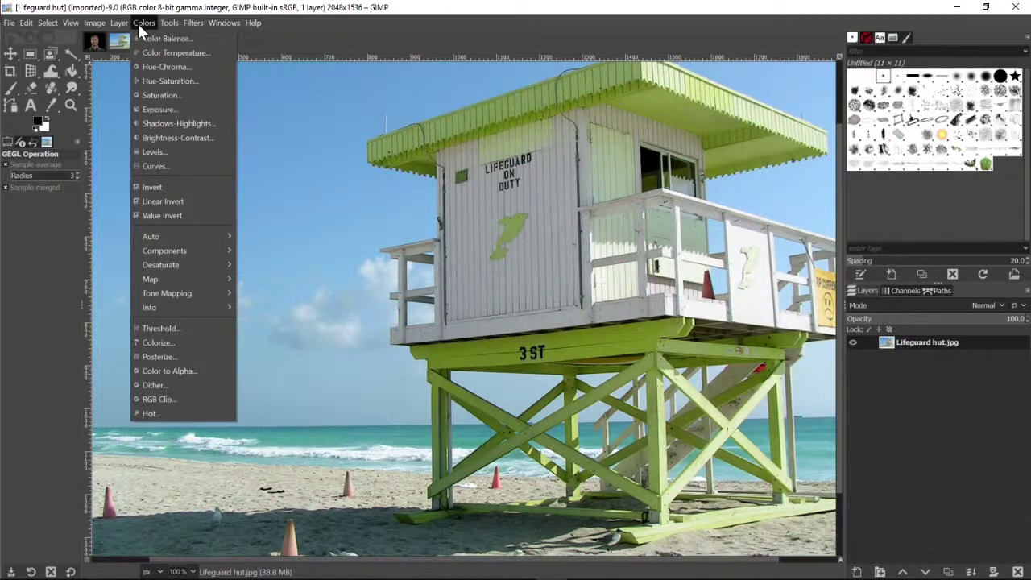
{"action": "left_click", "coordinate": [140, 21]}
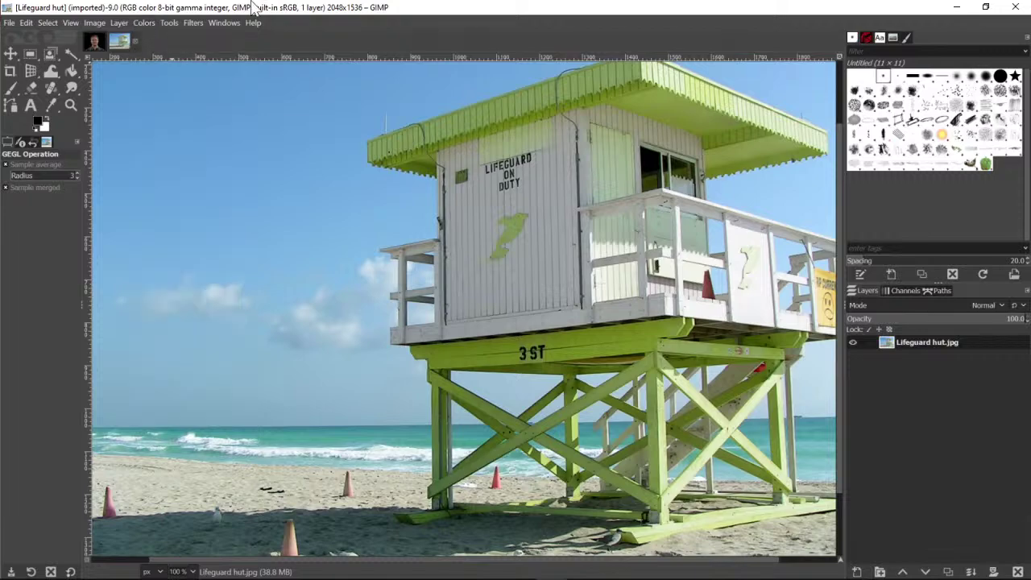
{"action": "left_click", "coordinate": [956, 6]}
{"action": "scroll", "coordinate": [943, 266], "scroll_direction": "down", "scroll_amount": 5}
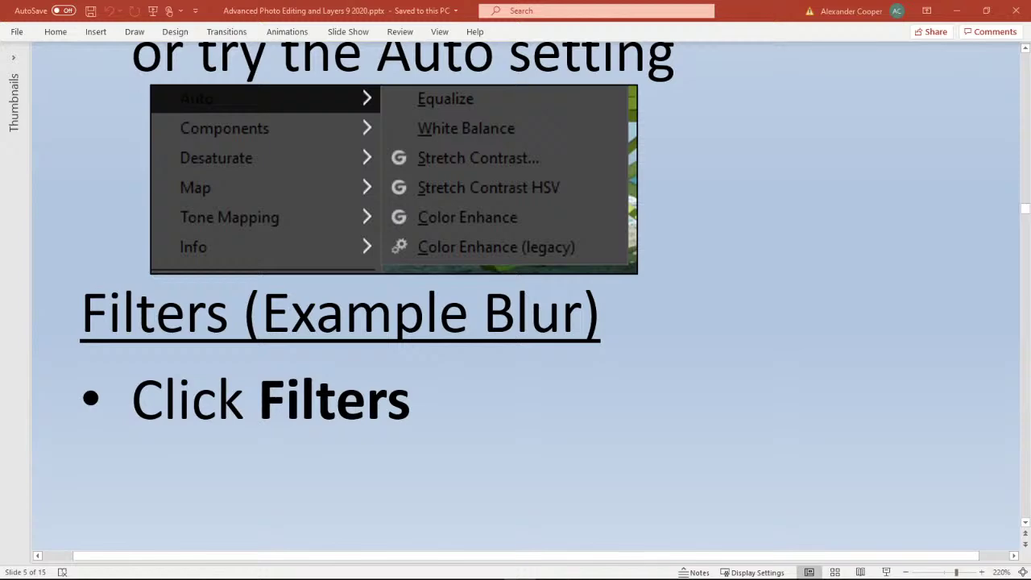
{"action": "key", "text": "alt+Tab"}
Apply a circular Focus Blur with blur radius 25.00 to the lifeguard hut photo, and undo it
{"action": "left_click", "coordinate": [193, 22]}
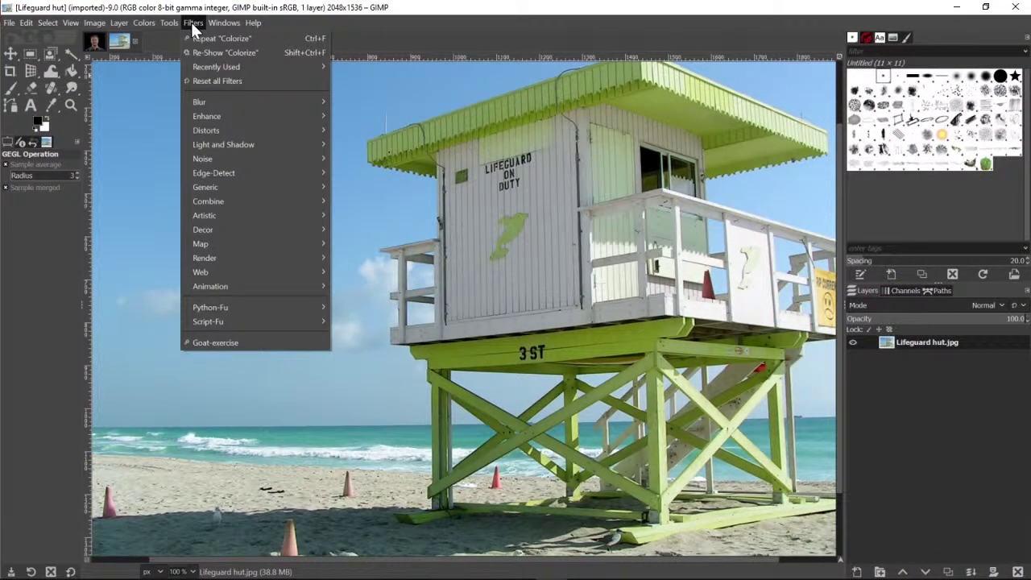
{"action": "mouse_move", "coordinate": [288, 107]}
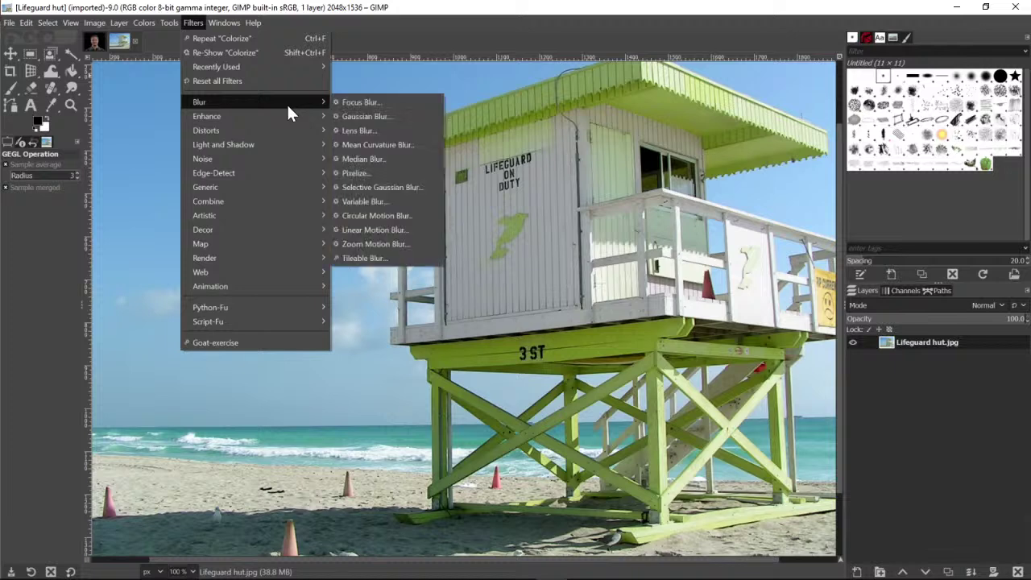
{"action": "left_click", "coordinate": [383, 102]}
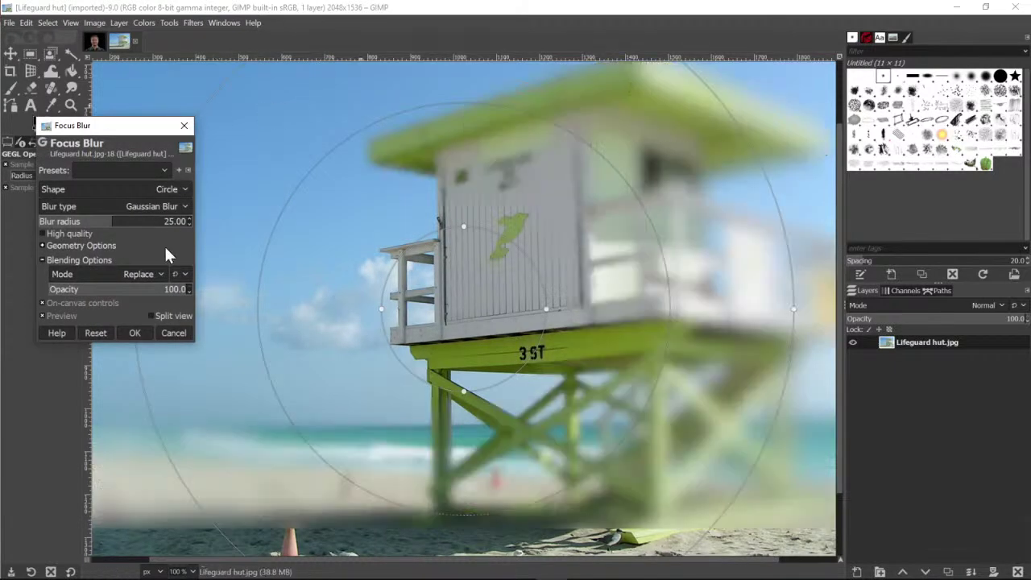
{"action": "left_click", "coordinate": [134, 333]}
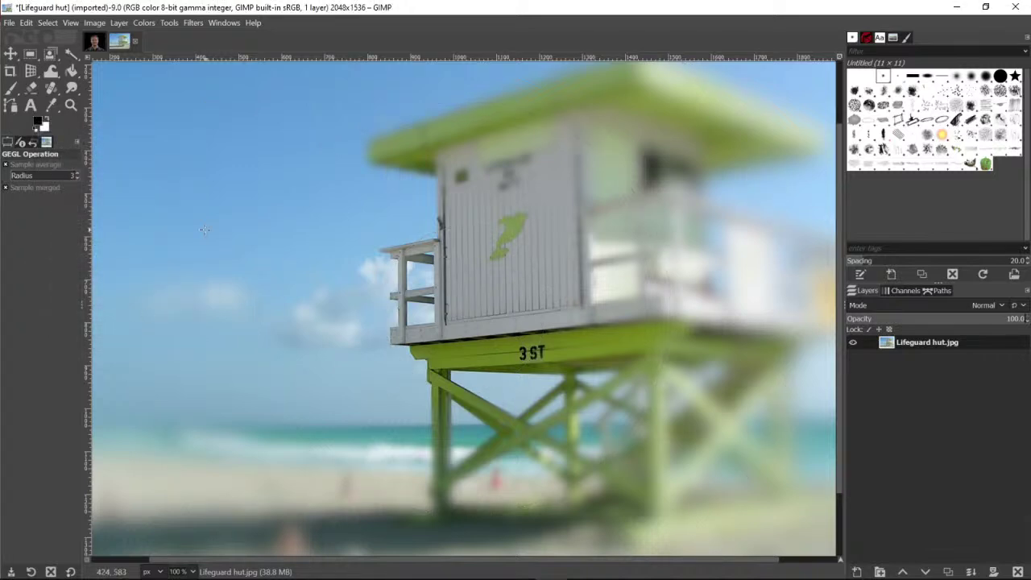
{"action": "left_click", "coordinate": [27, 23]}
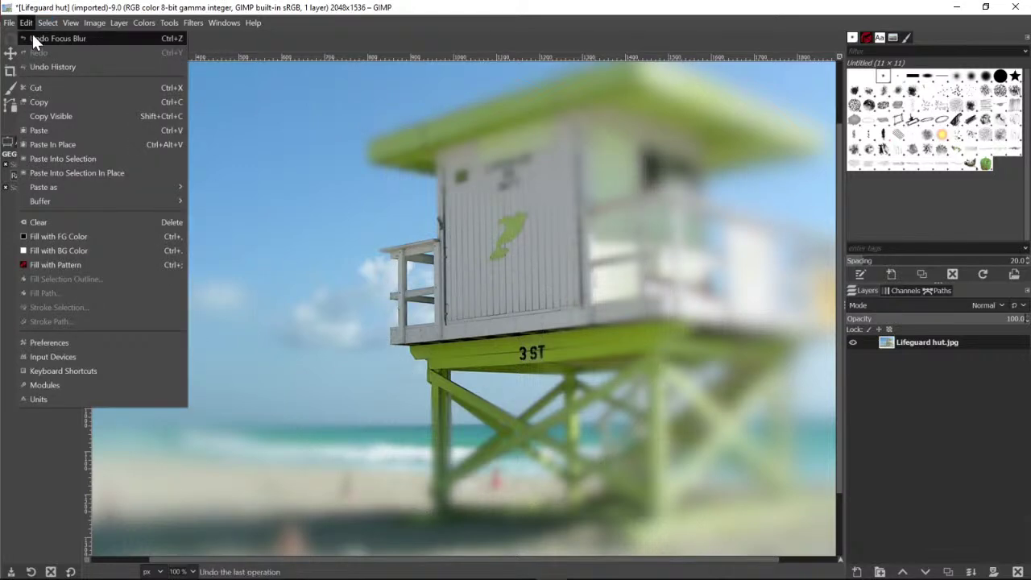
{"action": "left_click", "coordinate": [32, 38]}
Try the Pixelize blur filter with square 16 by 16 blocks on the photo, and cancel it
{"action": "left_click", "coordinate": [194, 24]}
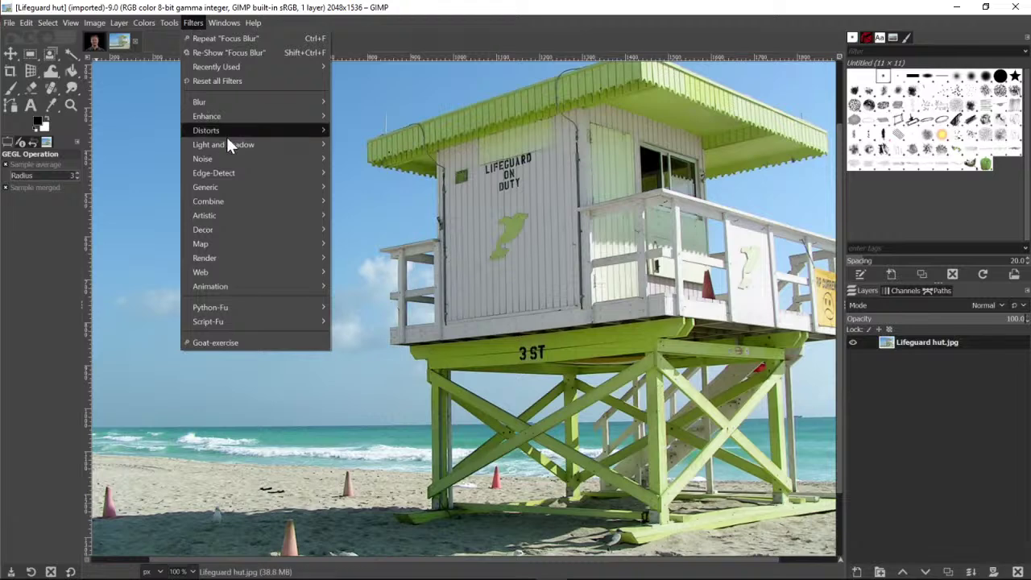
{"action": "mouse_move", "coordinate": [243, 148]}
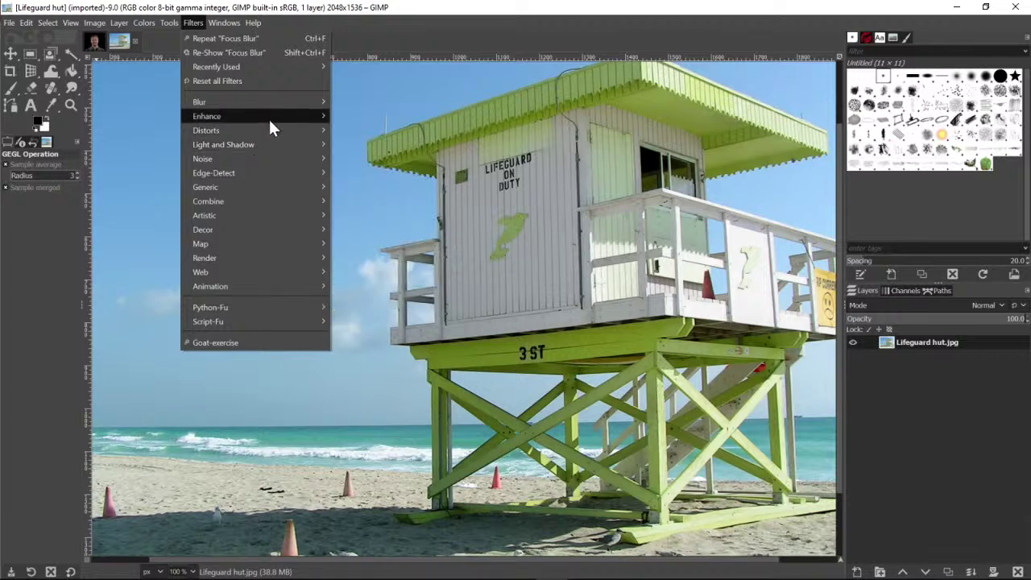
{"action": "mouse_move", "coordinate": [277, 101]}
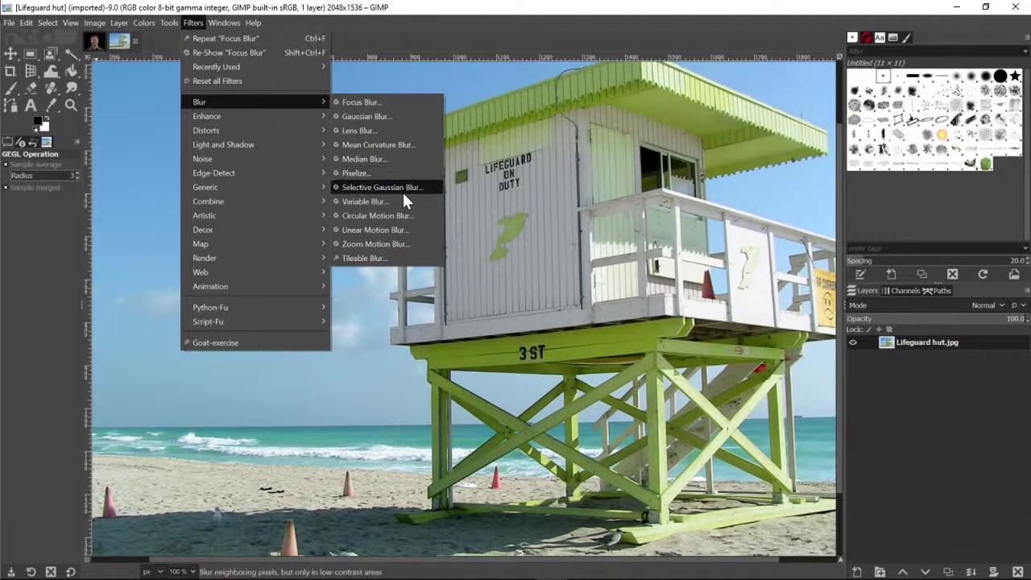
{"action": "left_click", "coordinate": [391, 172]}
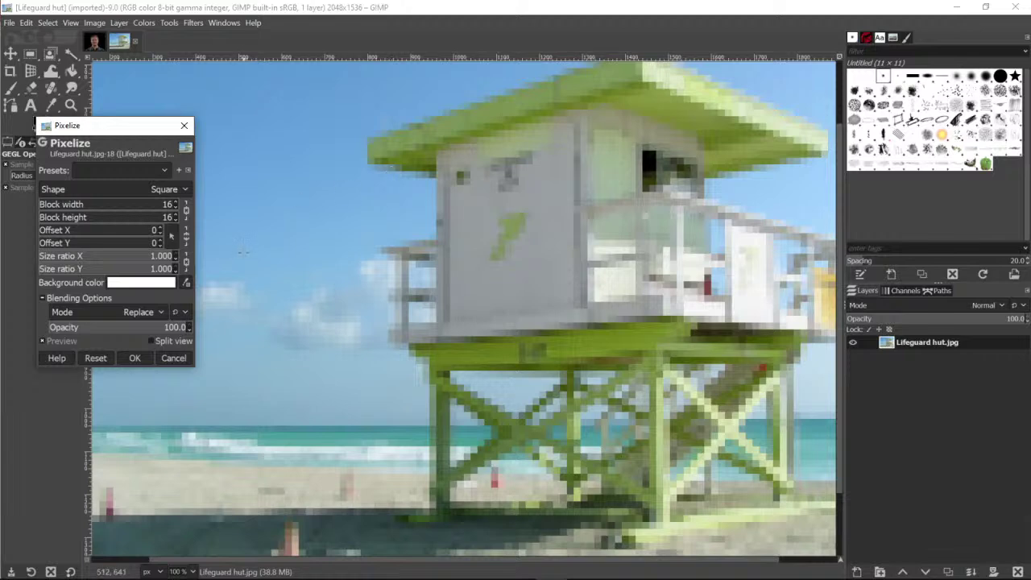
{"action": "left_click", "coordinate": [180, 363]}
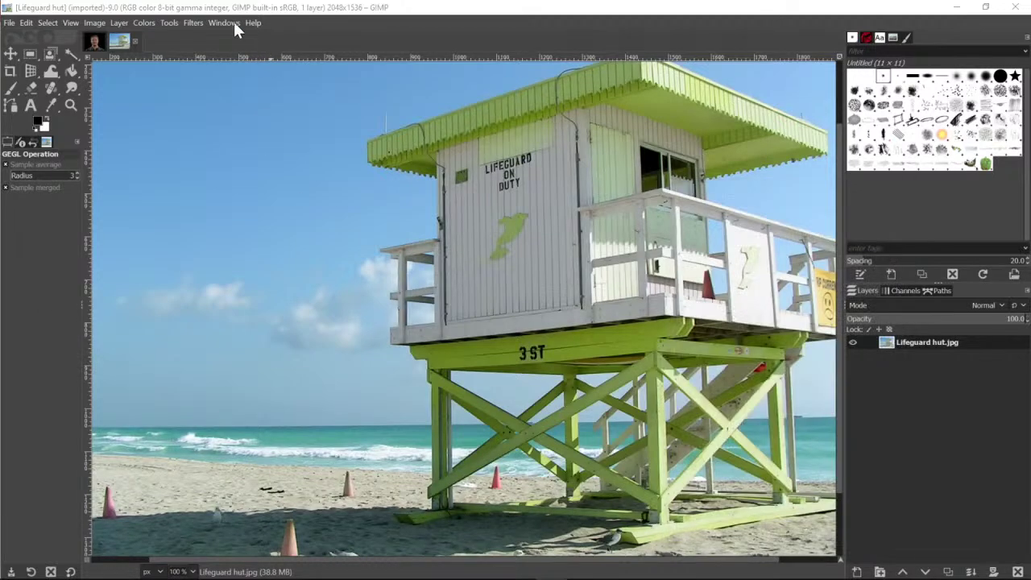
Apply Variable Blur with radius 10.00 to the photo, and undo it
{"action": "left_click", "coordinate": [194, 22]}
{"action": "mouse_move", "coordinate": [274, 107]}
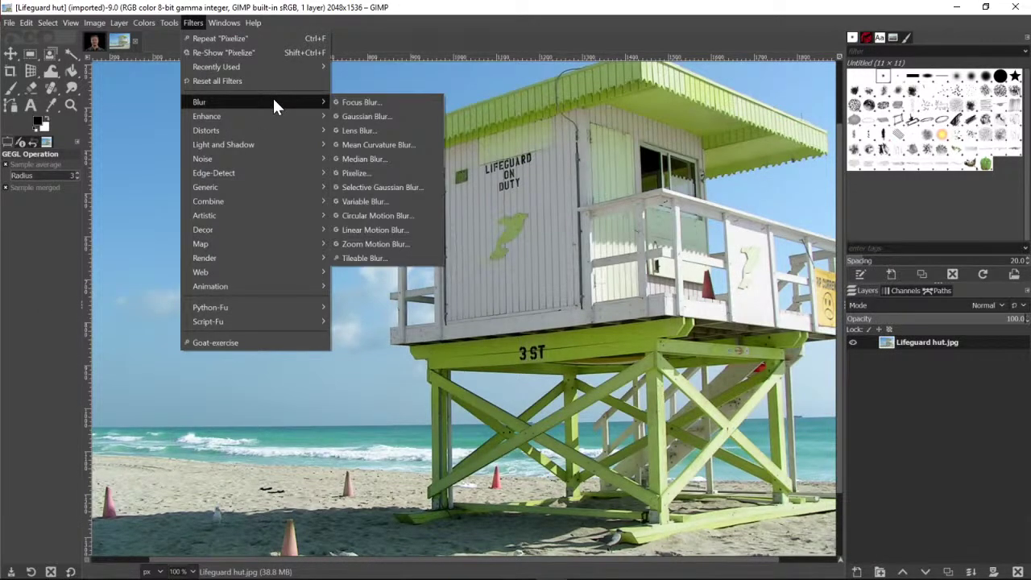
{"action": "left_click", "coordinate": [365, 201]}
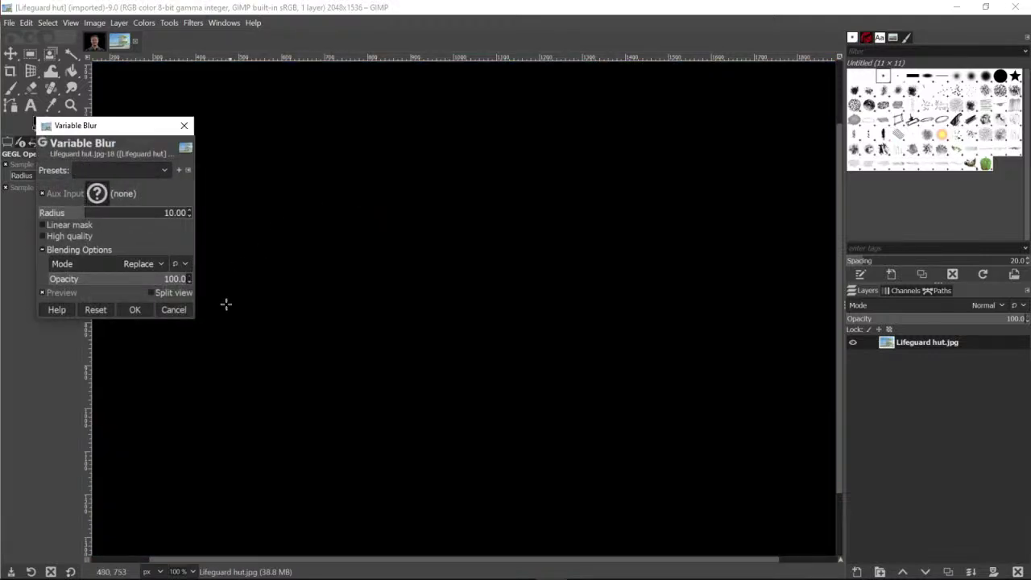
{"action": "left_click", "coordinate": [139, 309]}
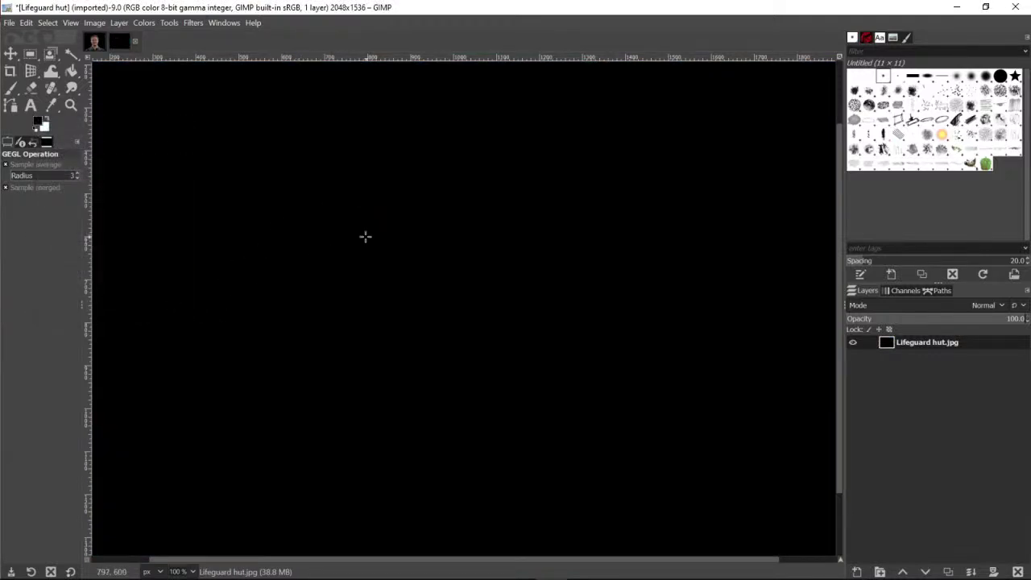
{"action": "left_click", "coordinate": [29, 23]}
{"action": "left_click", "coordinate": [34, 34]}
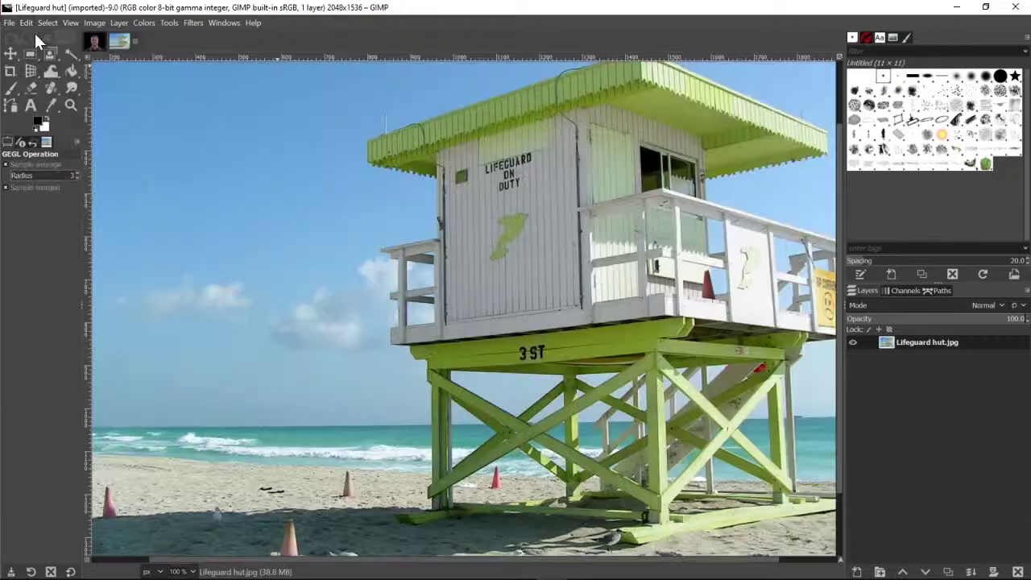
Apply Circular Motion Blur with center 0.500, 0.500 and angle 5.00 to the photo, and undo it
{"action": "left_click", "coordinate": [198, 23]}
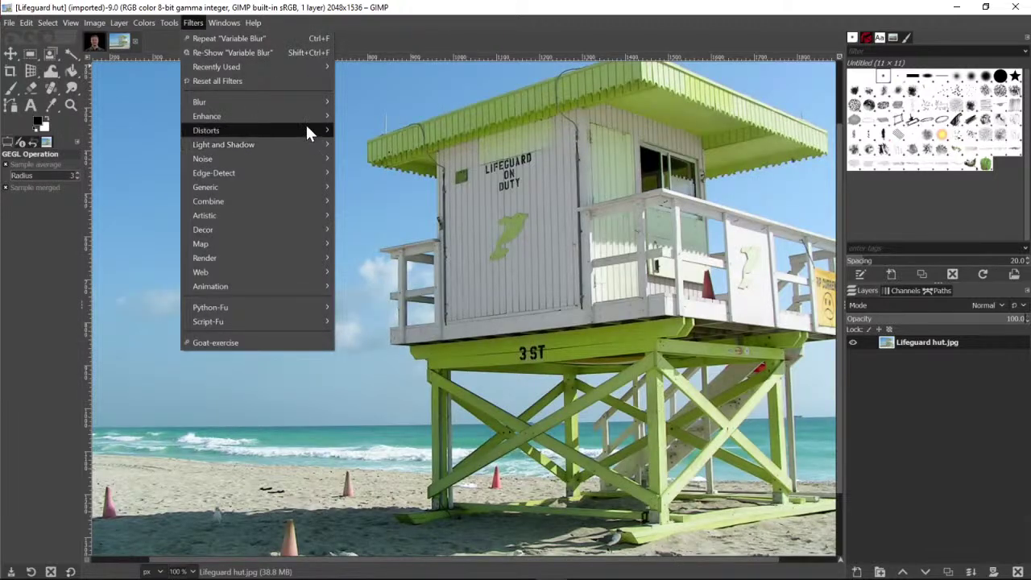
{"action": "mouse_move", "coordinate": [305, 106]}
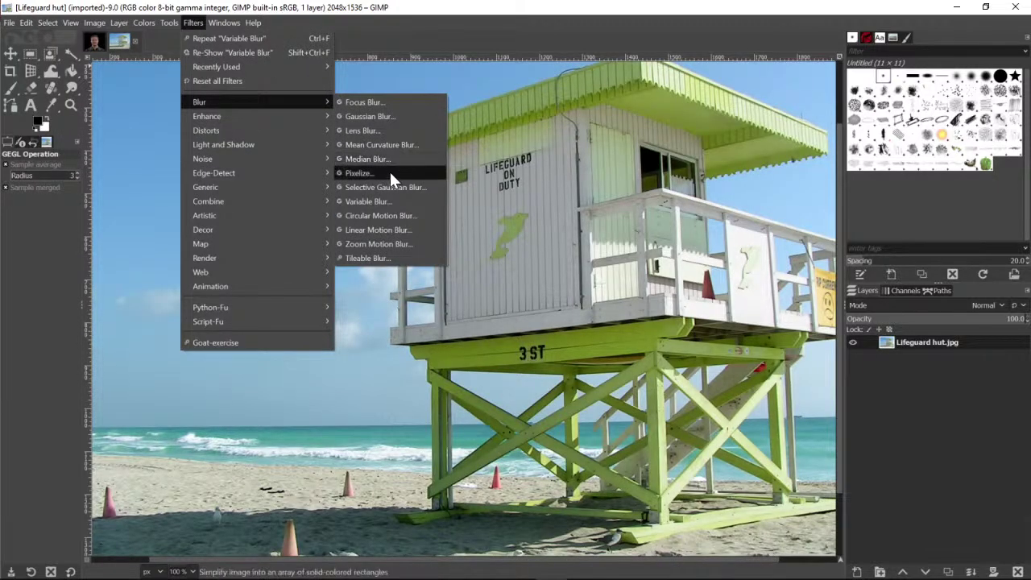
{"action": "left_click", "coordinate": [387, 216]}
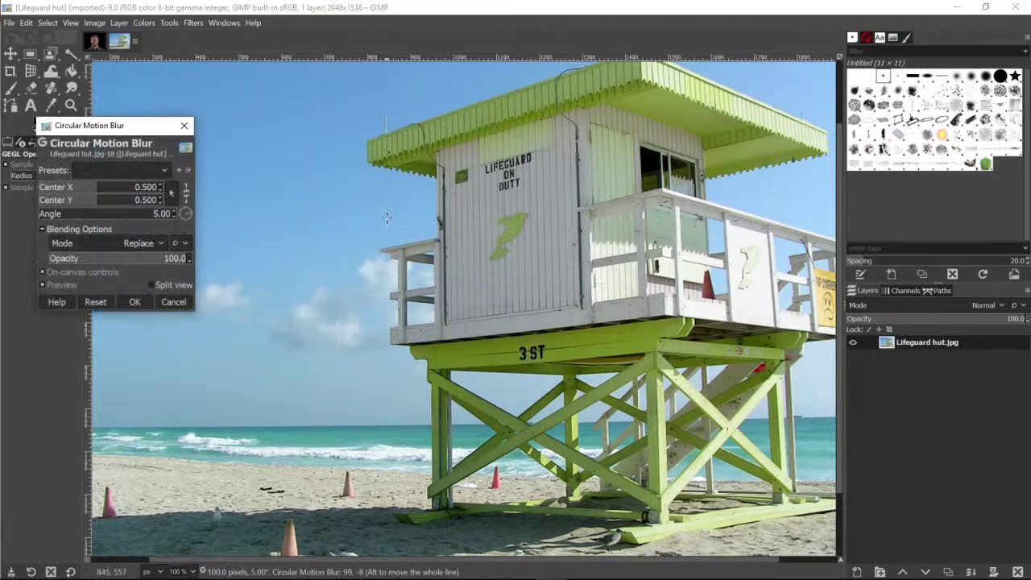
{"action": "left_click", "coordinate": [144, 304]}
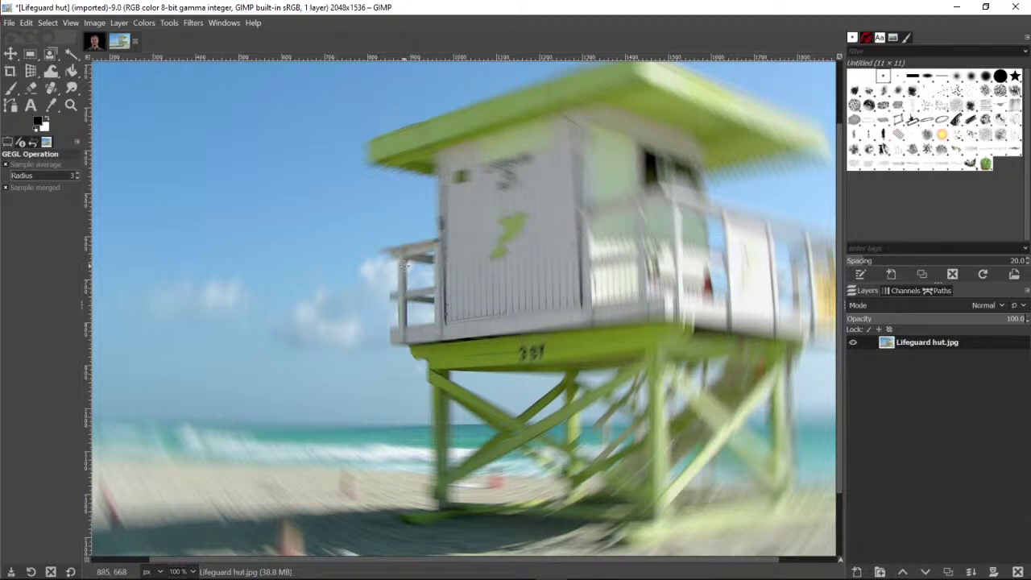
{"action": "left_click", "coordinate": [26, 22]}
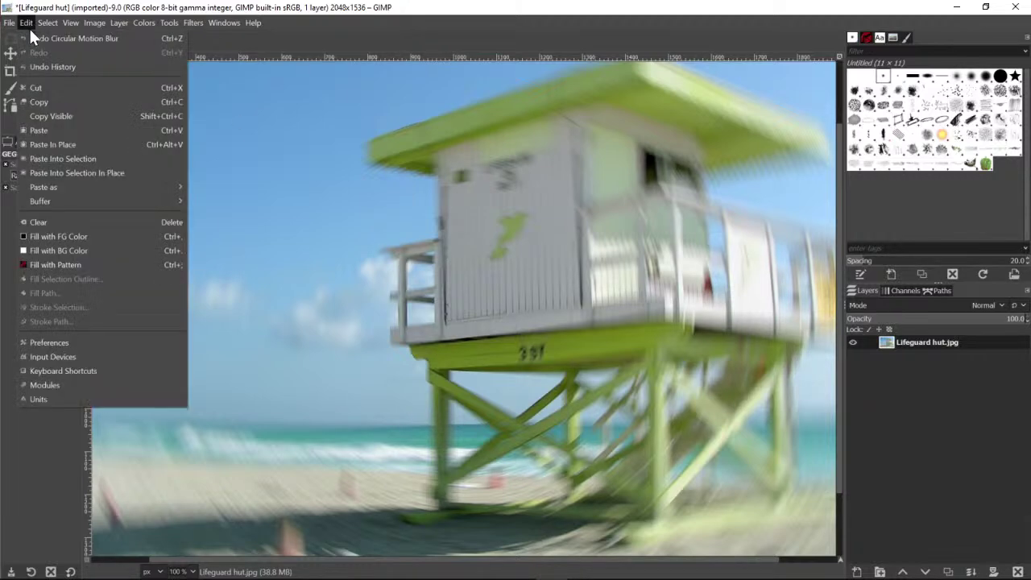
{"action": "left_click", "coordinate": [30, 36]}
Apply Noise Reduction with strength 4 to the lifeguard hut photo, and undo it
{"action": "left_click", "coordinate": [194, 23]}
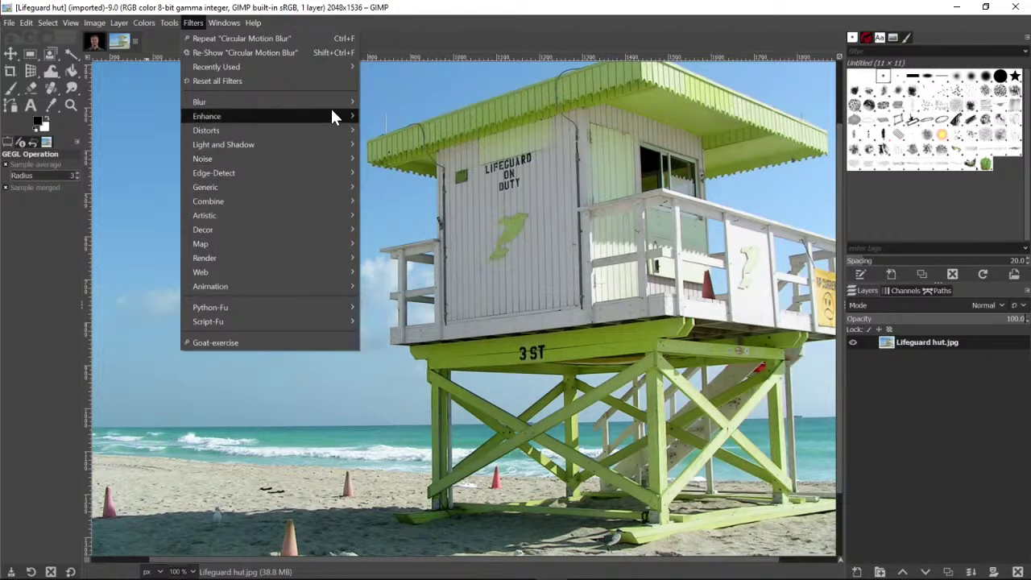
{"action": "mouse_move", "coordinate": [332, 102]}
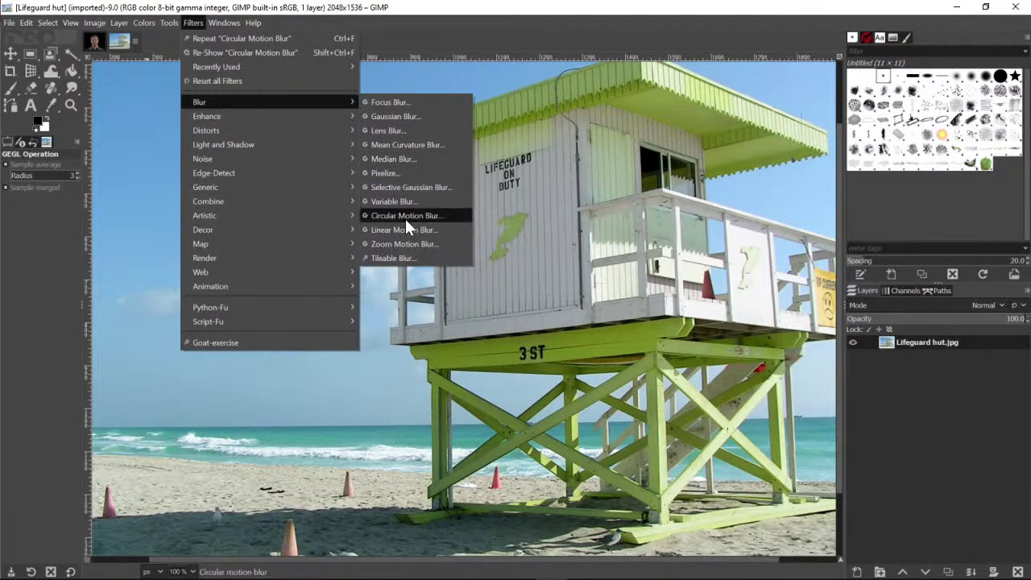
{"action": "mouse_move", "coordinate": [283, 117]}
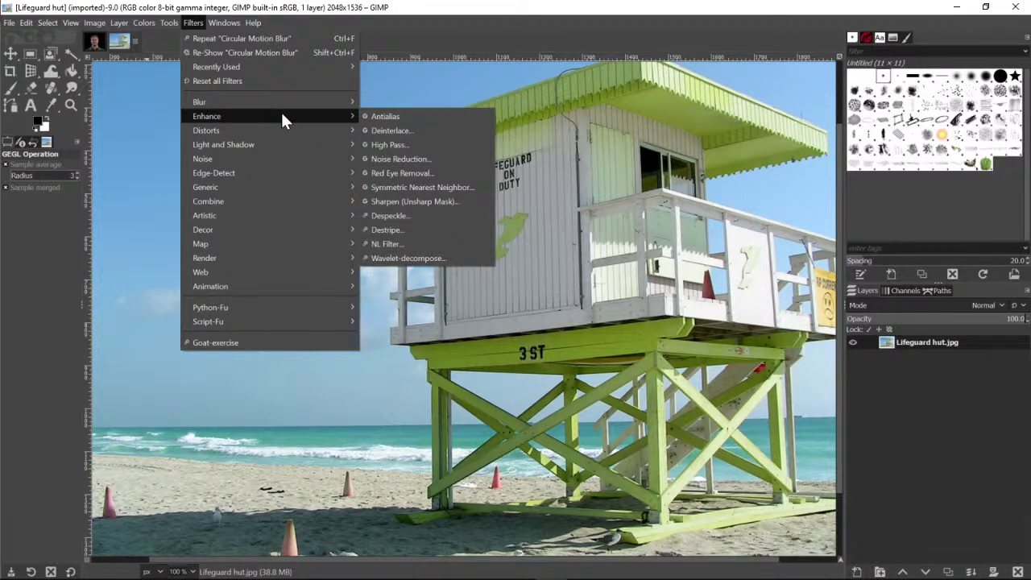
{"action": "left_click", "coordinate": [418, 159]}
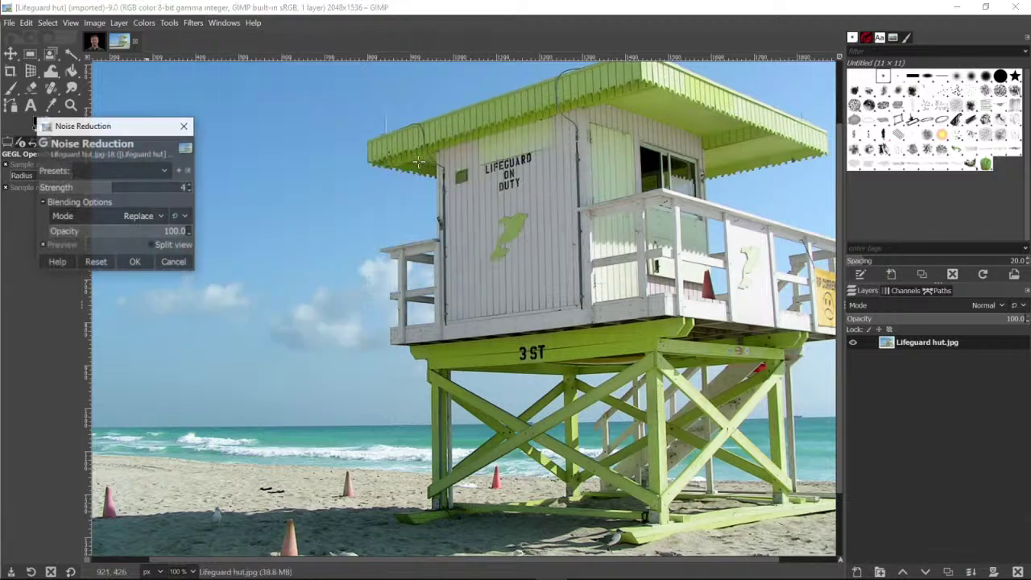
{"action": "left_click", "coordinate": [133, 261]}
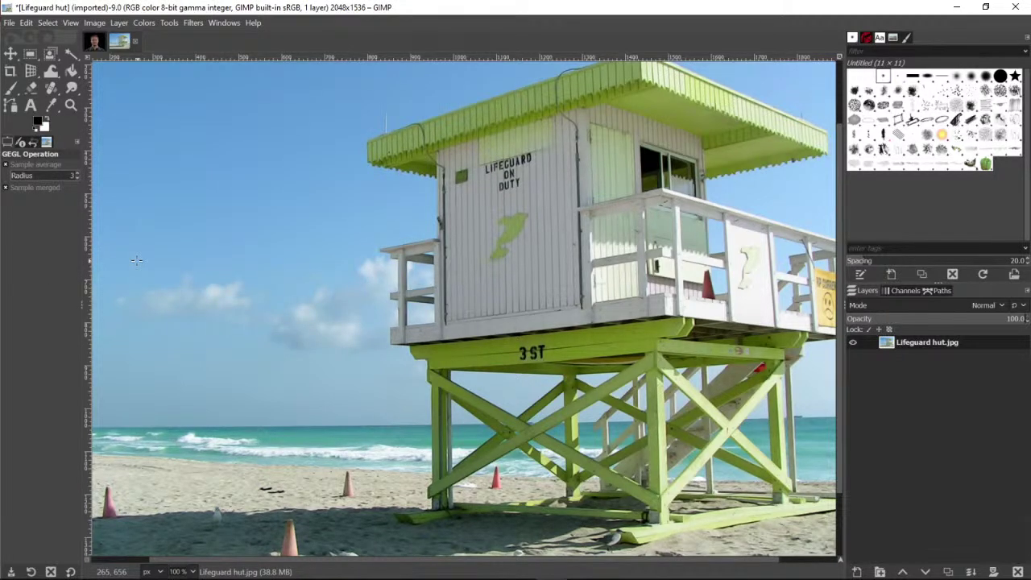
{"action": "left_click", "coordinate": [26, 22]}
{"action": "left_click", "coordinate": [30, 33]}
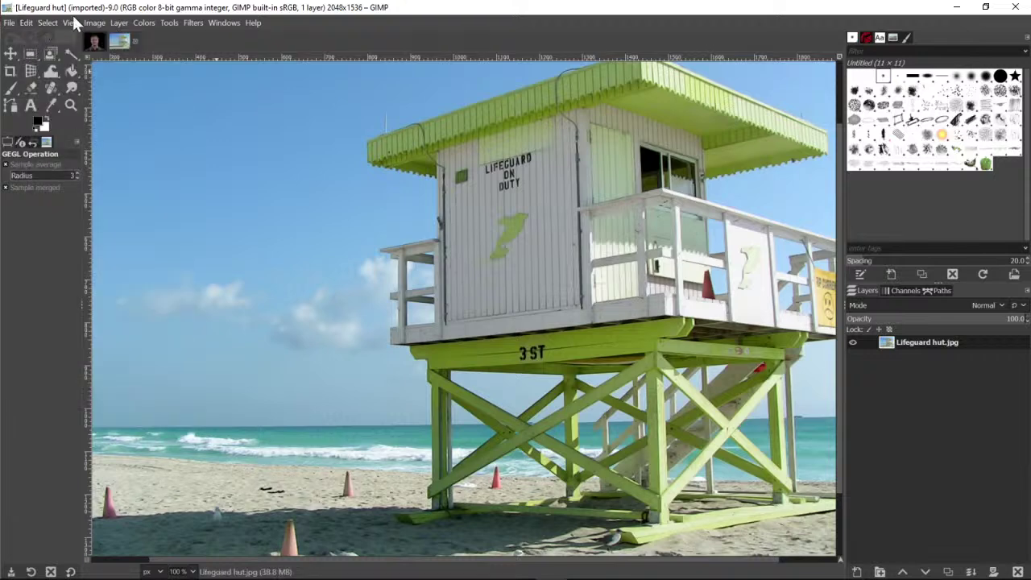
Apply the Cartoon artistic filter with mask radius 7.000 and percent black 0.200 to the photo, and undo it
{"action": "left_click", "coordinate": [193, 23]}
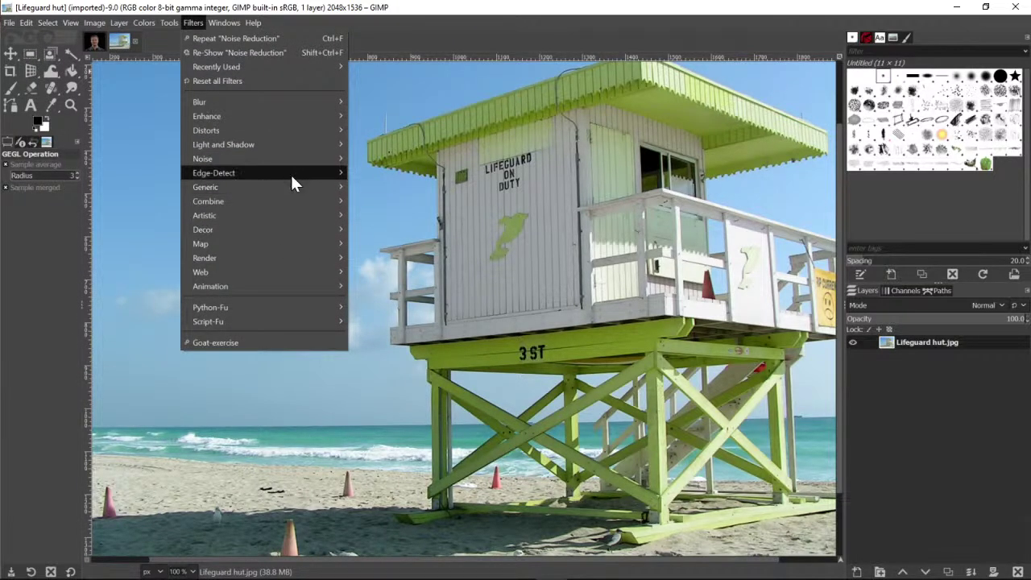
{"action": "mouse_move", "coordinate": [292, 175]}
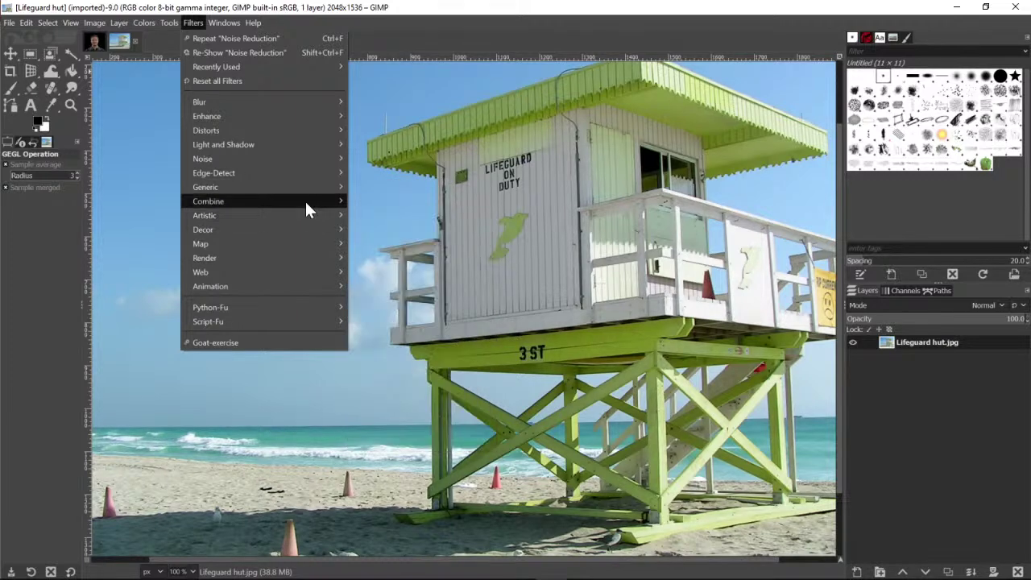
{"action": "mouse_move", "coordinate": [306, 208]}
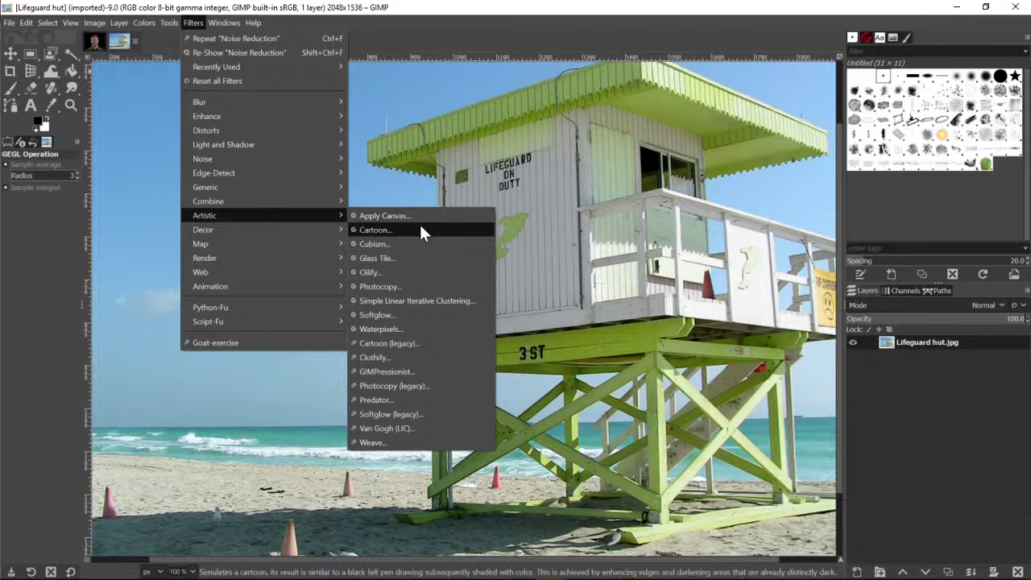
{"action": "left_click", "coordinate": [389, 230]}
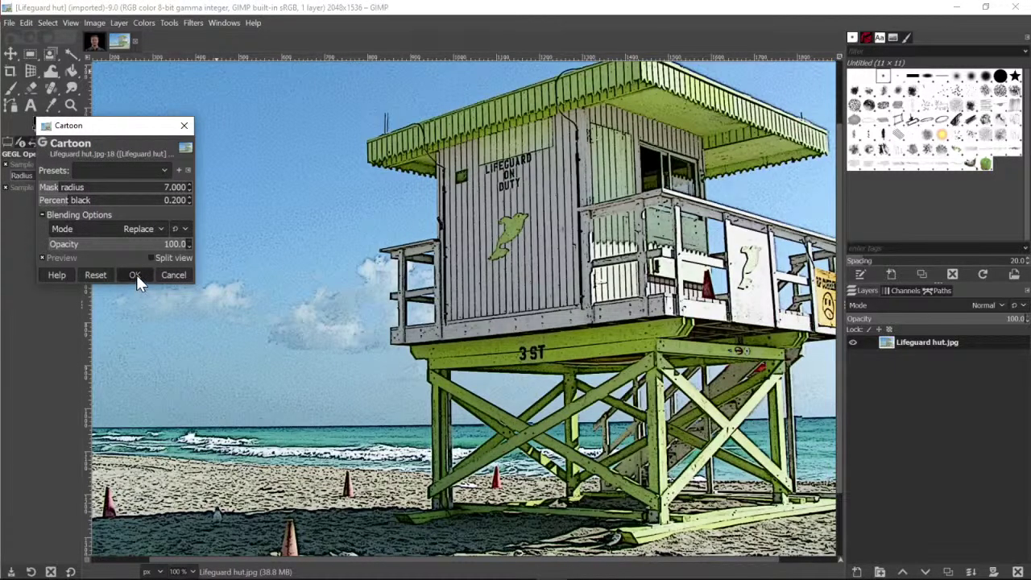
{"action": "left_click", "coordinate": [135, 275]}
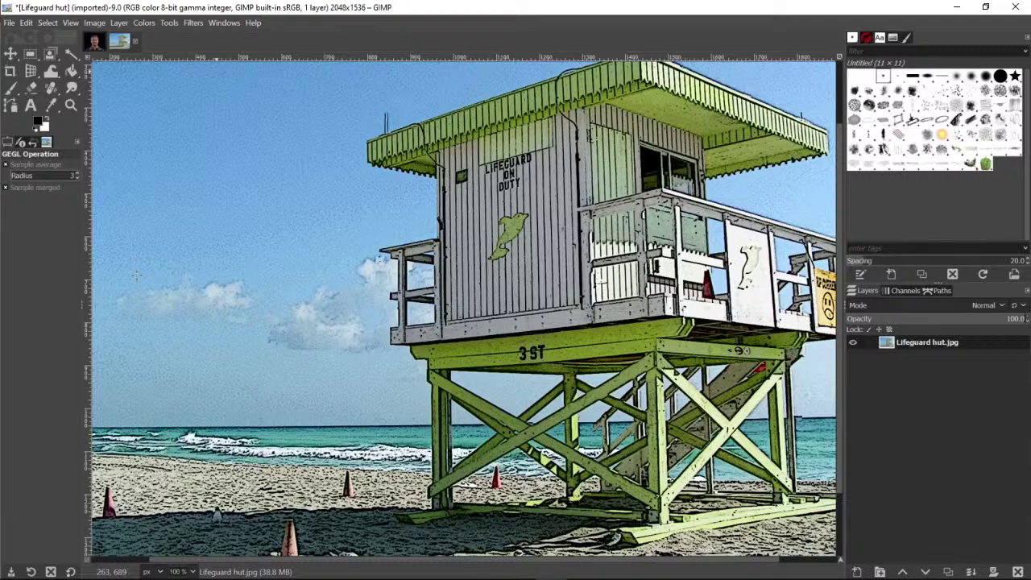
{"action": "left_click", "coordinate": [27, 24]}
{"action": "left_click", "coordinate": [33, 39]}
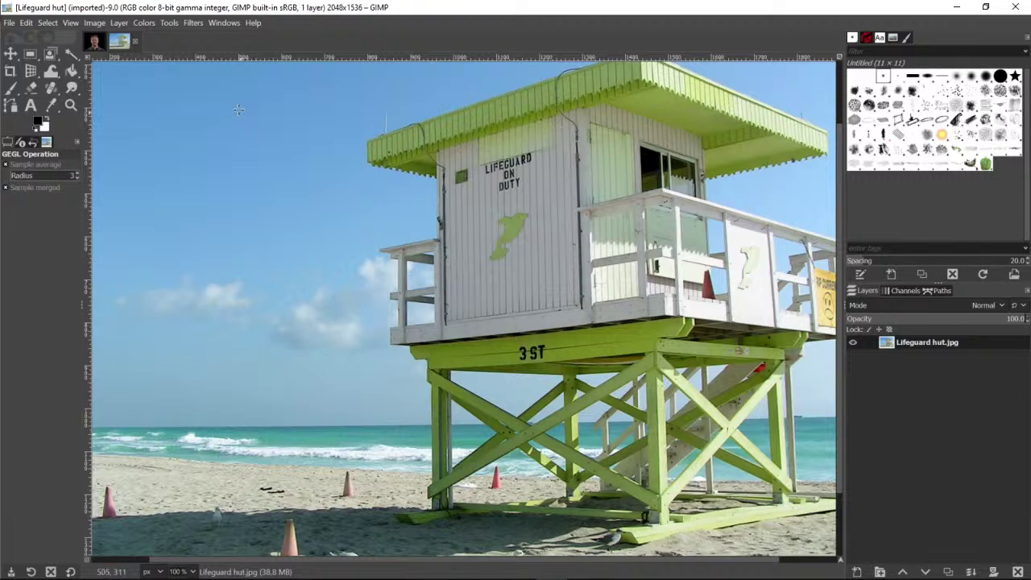
Apply the Oilify filter with mask radius 4, exponent 8 and 128 intensities to the photo, and undo it
{"action": "left_click", "coordinate": [201, 23]}
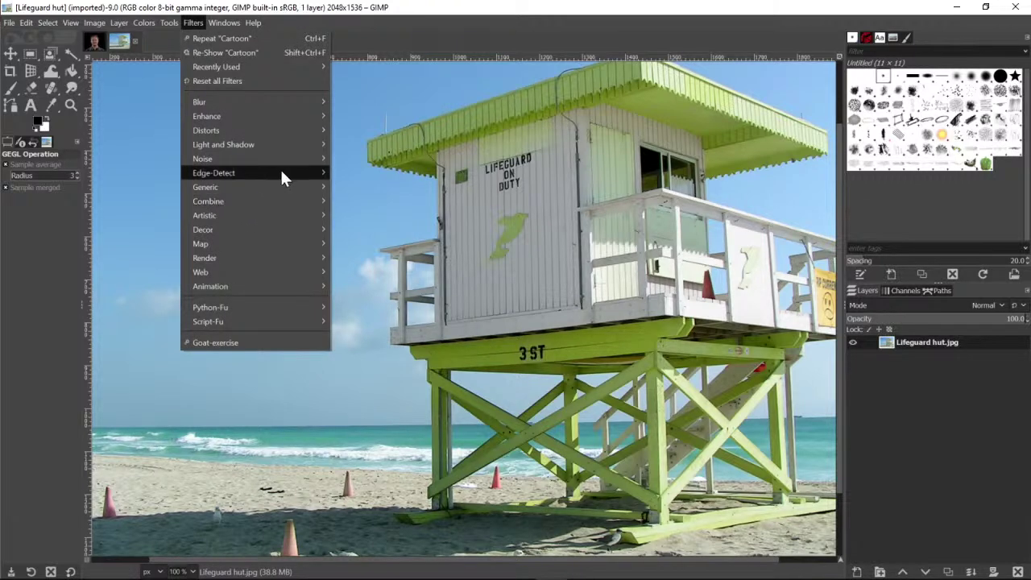
{"action": "mouse_move", "coordinate": [283, 215]}
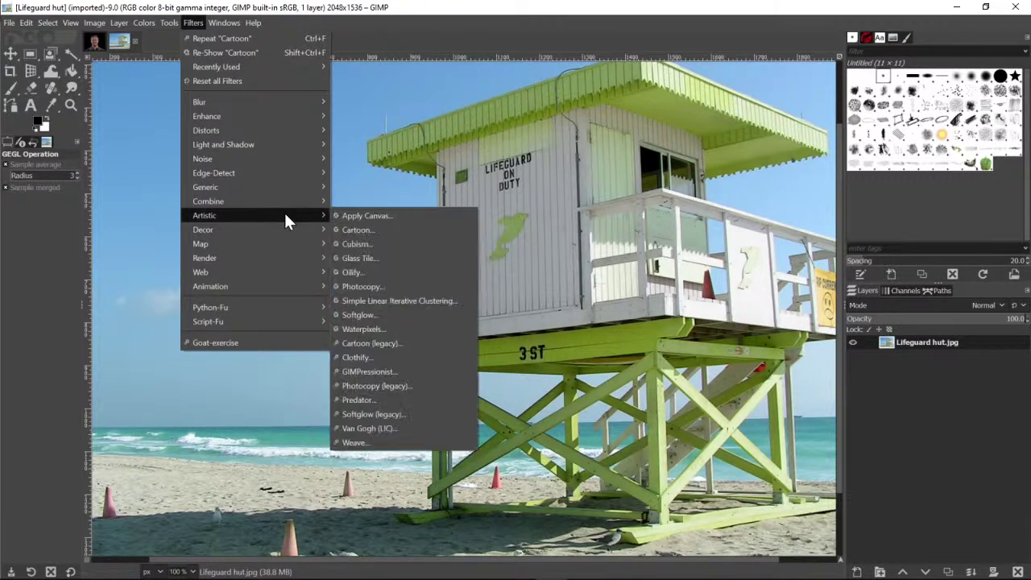
{"action": "left_click", "coordinate": [359, 272]}
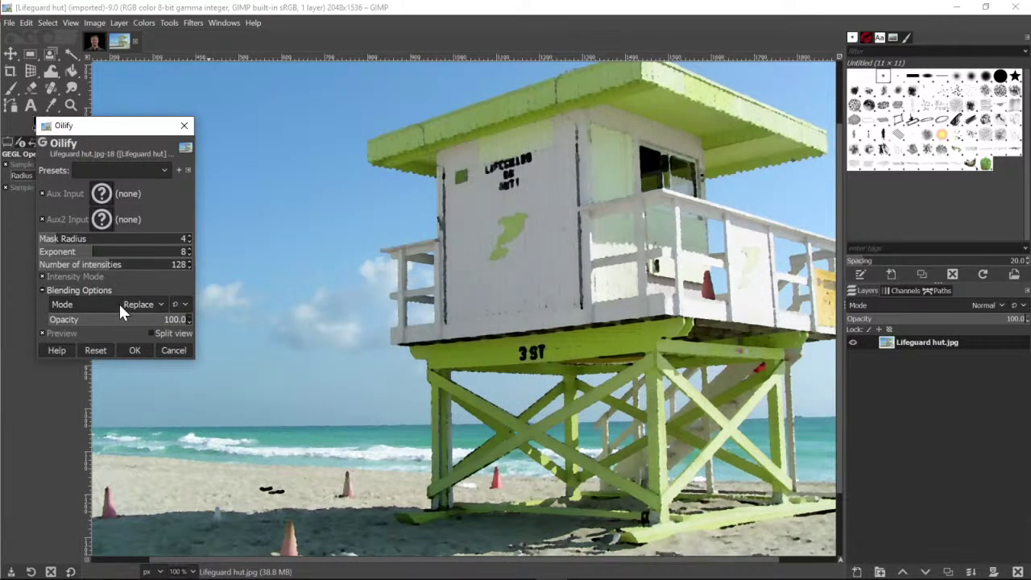
{"action": "left_click", "coordinate": [129, 349]}
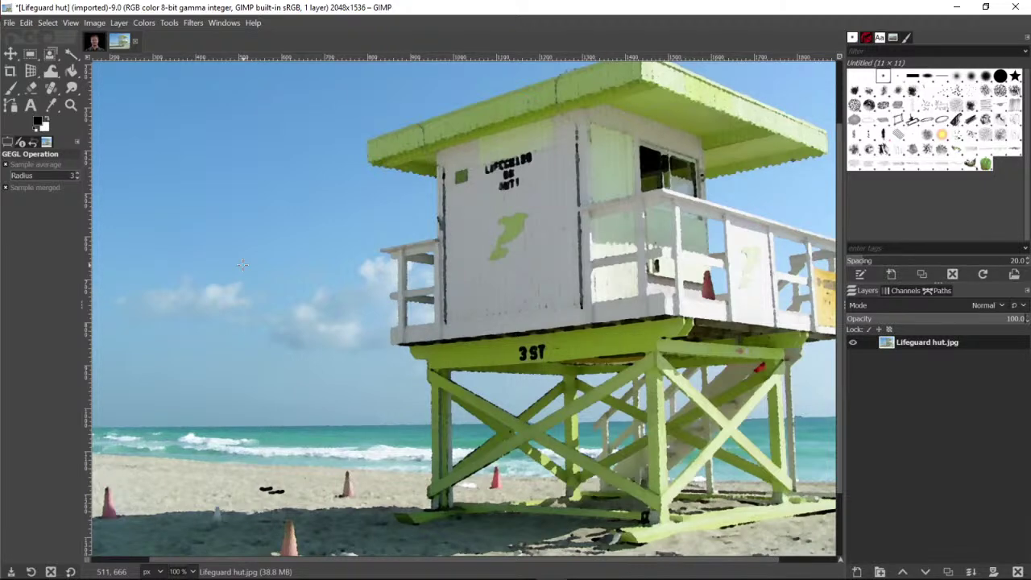
{"action": "left_click", "coordinate": [31, 23]}
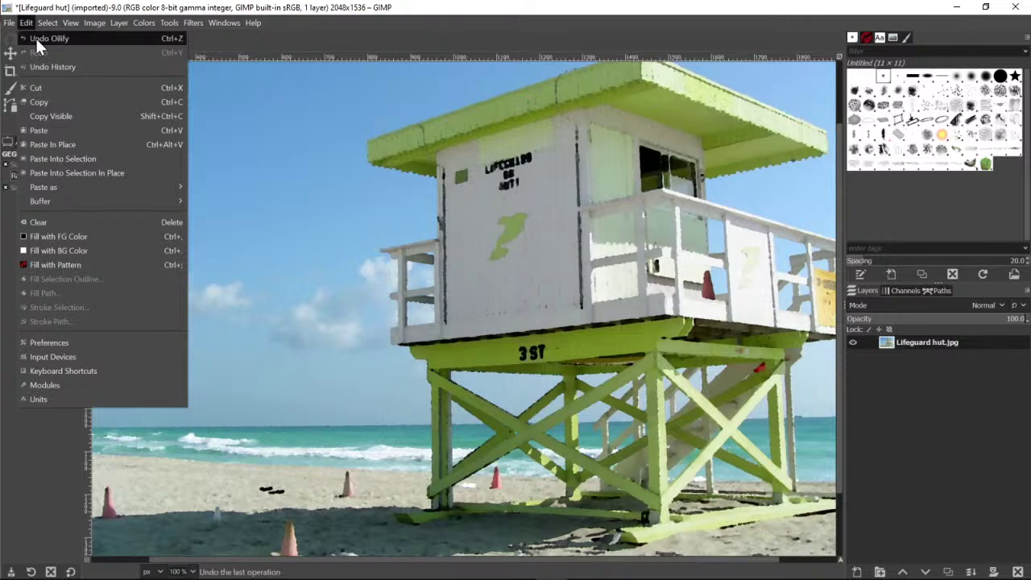
{"action": "left_click", "coordinate": [35, 36]}
Apply the Clothify filter with blur X and Y 9, azimuth 135.0, elevation 45.0 and depth 3, and undo it
{"action": "left_click", "coordinate": [193, 22]}
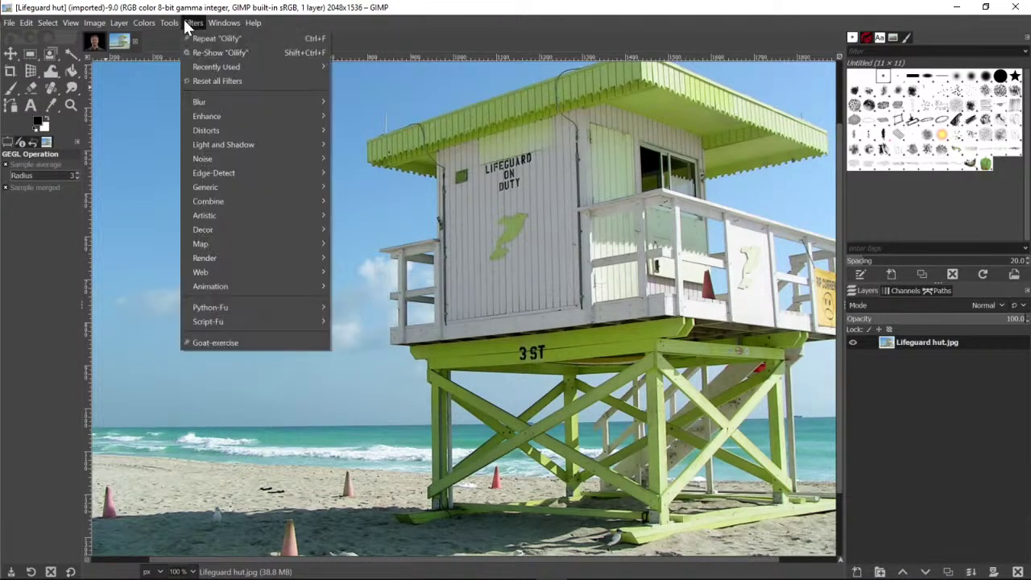
{"action": "mouse_move", "coordinate": [291, 213]}
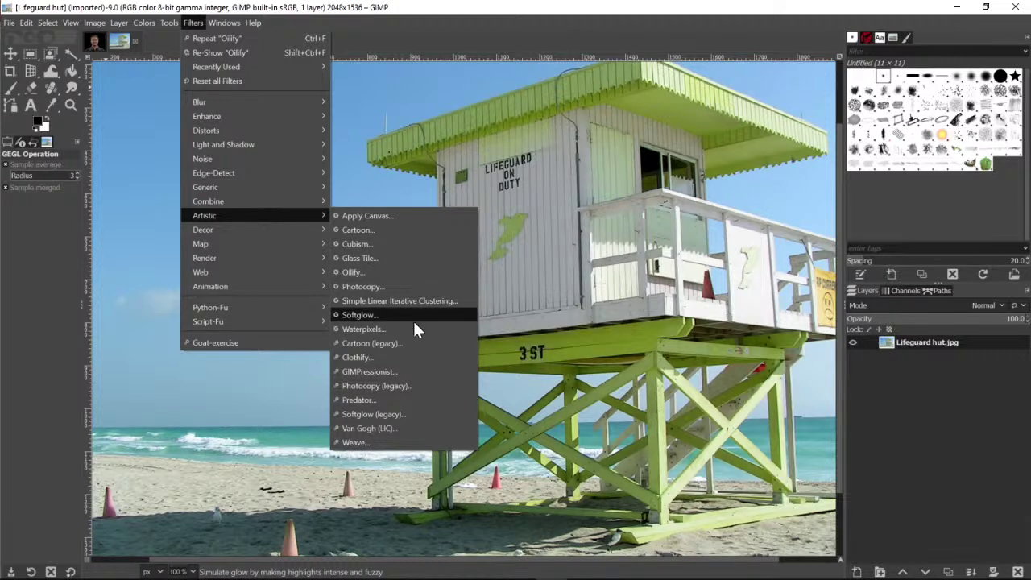
{"action": "left_click", "coordinate": [397, 357]}
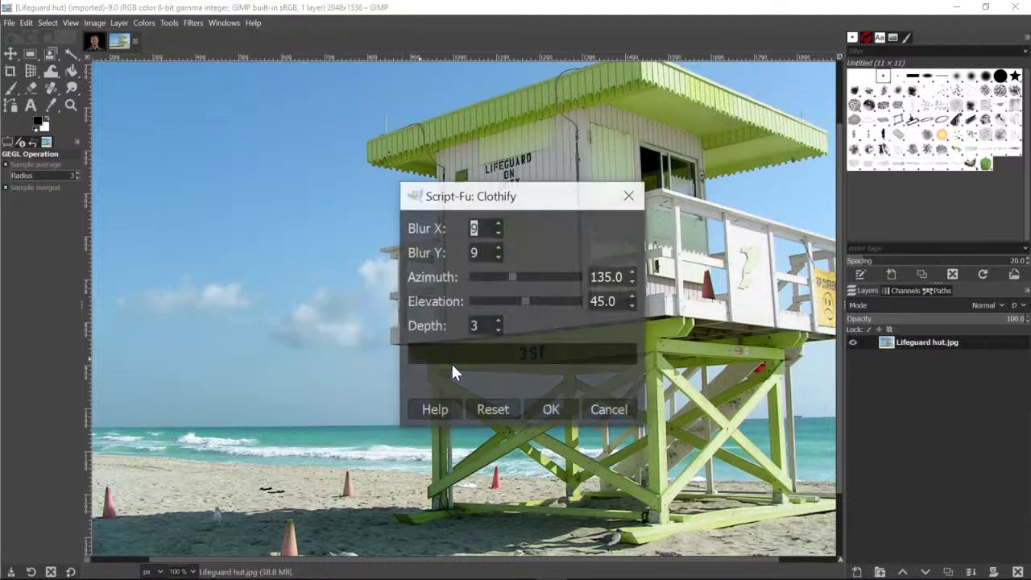
{"action": "left_click", "coordinate": [544, 406]}
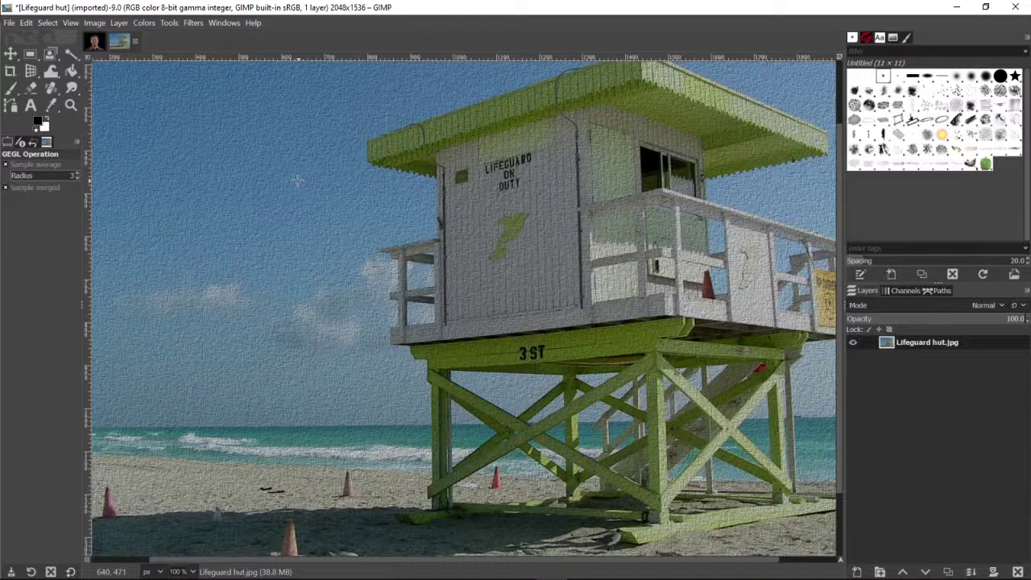
{"action": "left_click", "coordinate": [28, 22]}
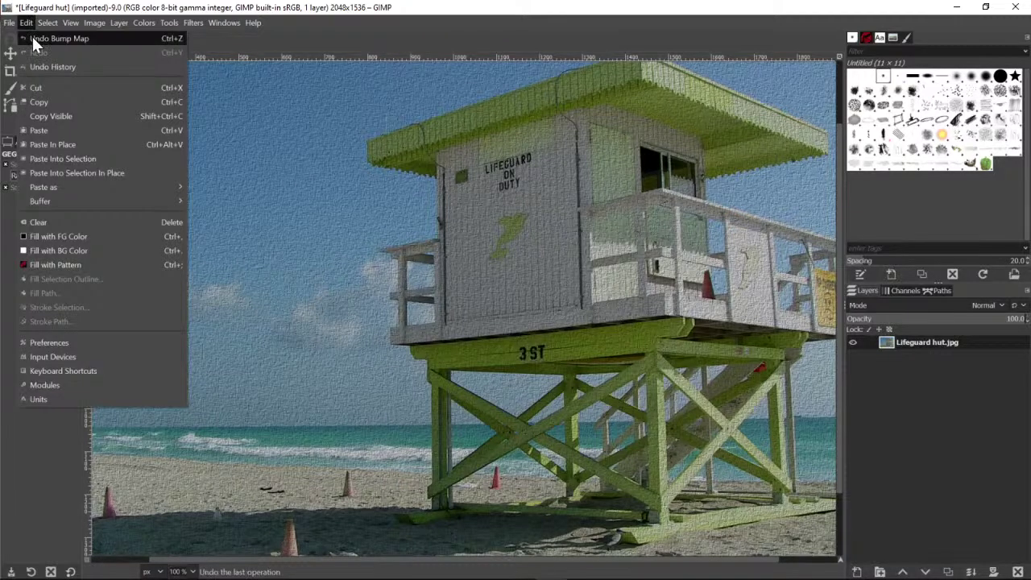
{"action": "left_click", "coordinate": [34, 38]}
Render a Flame fractal with brightness 1.00, contrast 1.00, gamma 2.00 and the custom gradient colormap on the photo, and undo it
{"action": "left_click", "coordinate": [192, 22]}
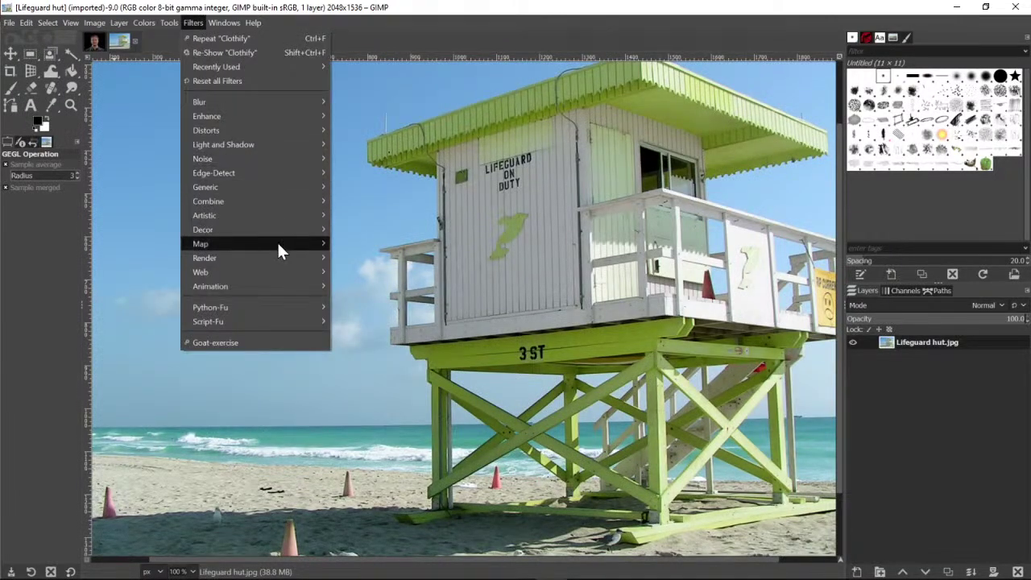
{"action": "mouse_move", "coordinate": [282, 258]}
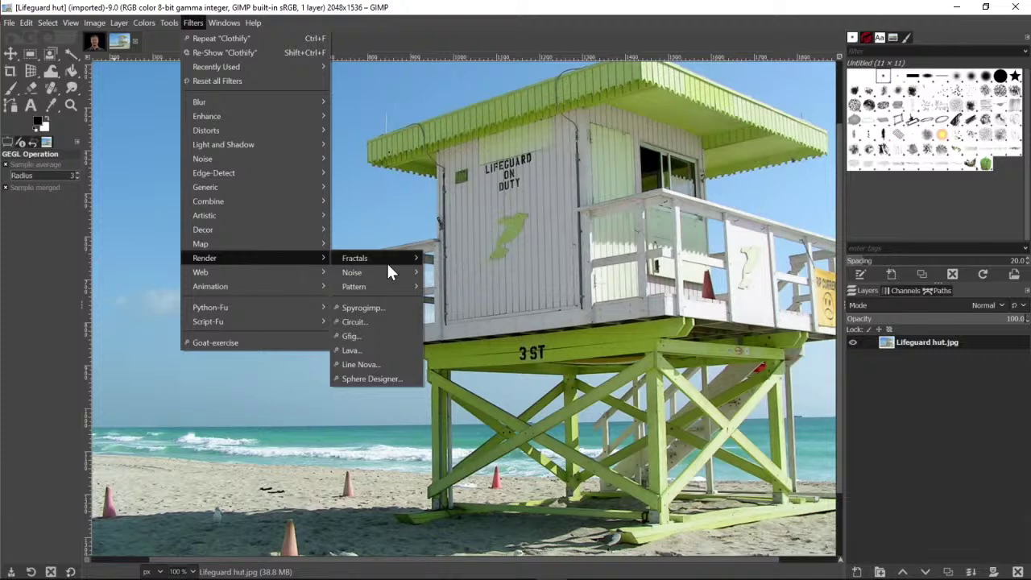
{"action": "mouse_move", "coordinate": [395, 261]}
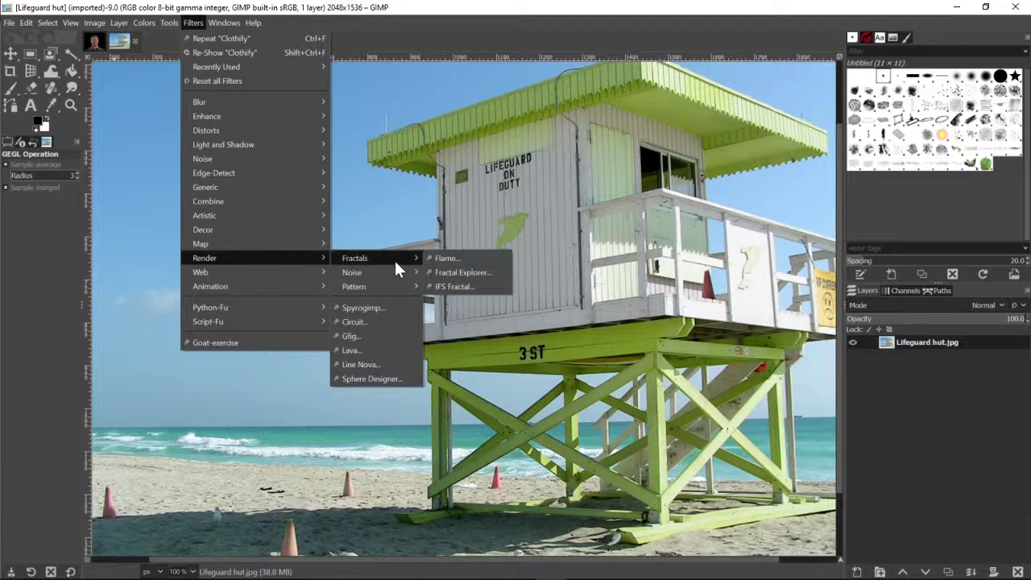
{"action": "left_click", "coordinate": [455, 258]}
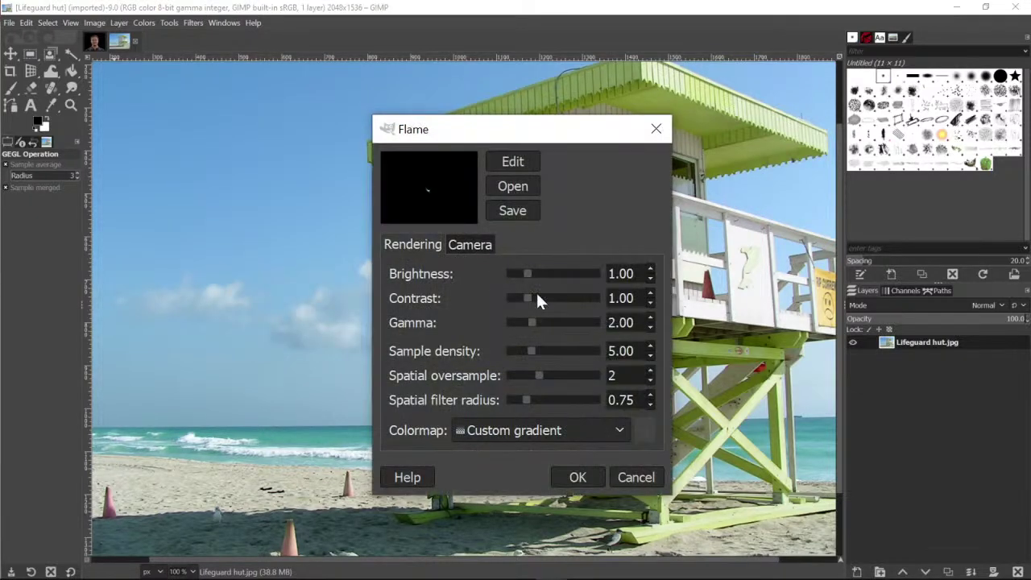
{"action": "left_click", "coordinate": [578, 477]}
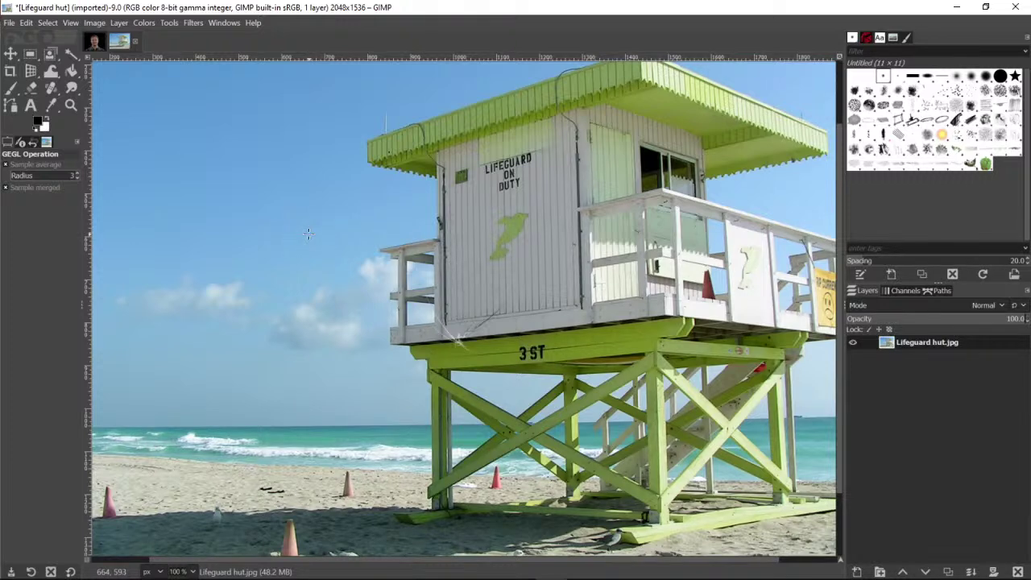
{"action": "left_click", "coordinate": [28, 23]}
{"action": "left_click", "coordinate": [33, 37]}
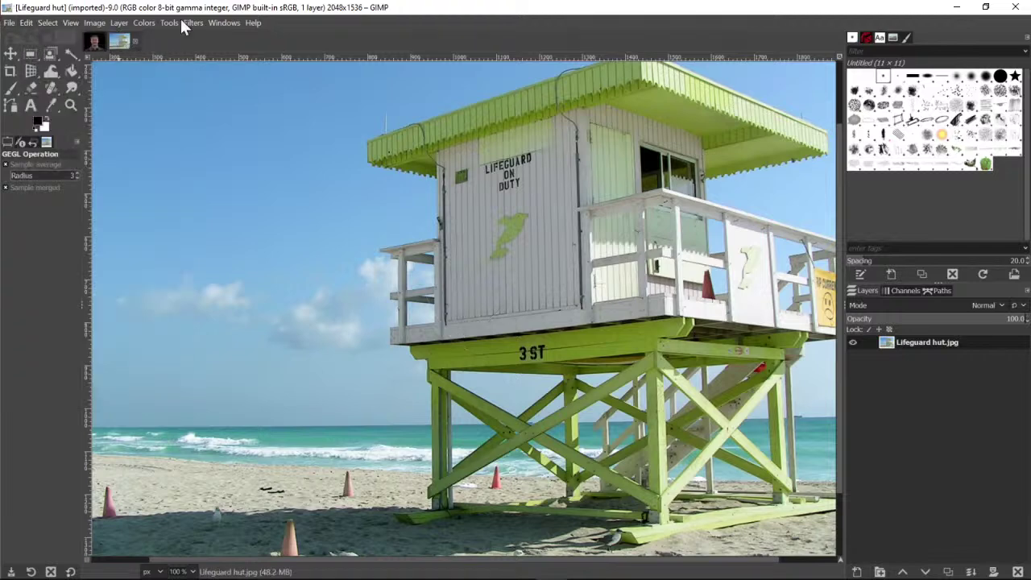
Apply the Van Gogh (LIC) filter using brightness, gradient, source image convolution and filter length 5.0, and undo it
{"action": "left_click", "coordinate": [187, 24]}
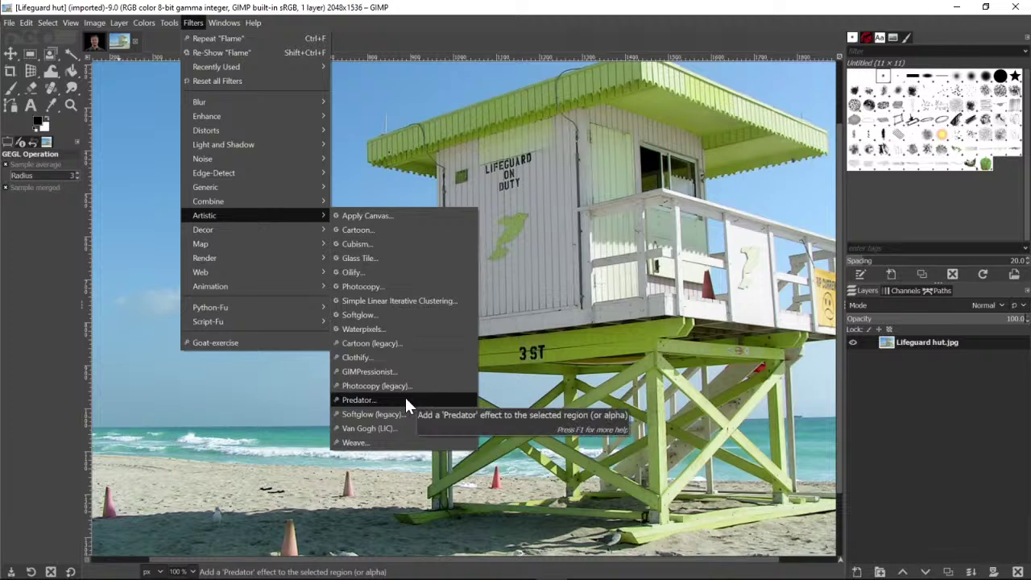
{"action": "left_click", "coordinate": [365, 429]}
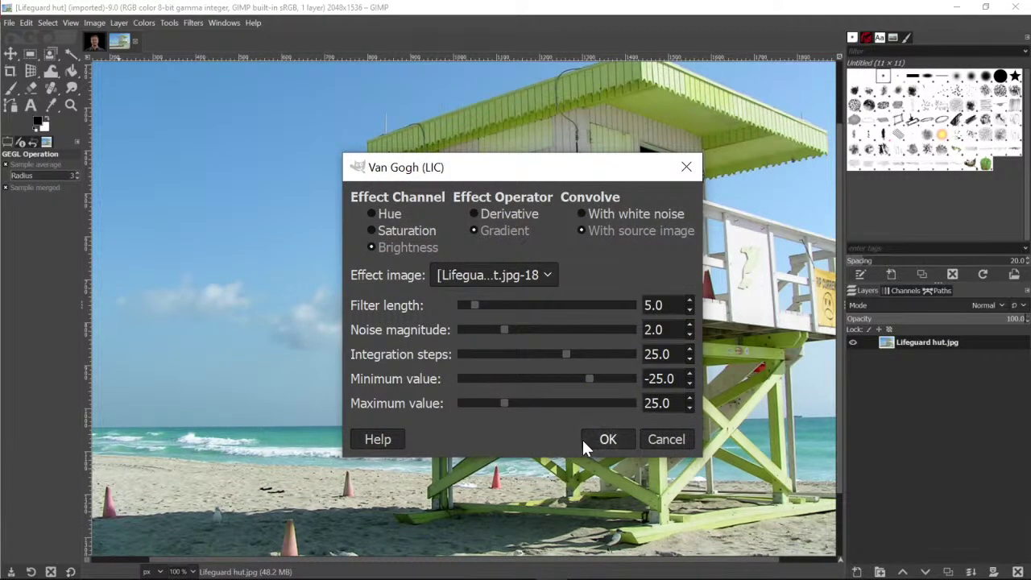
{"action": "left_click", "coordinate": [586, 441]}
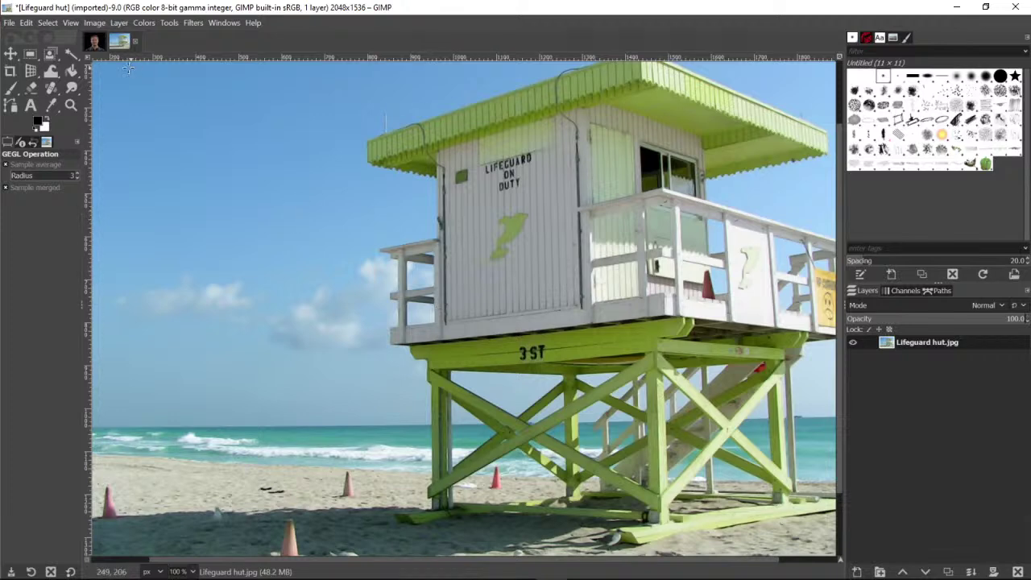
{"action": "left_click", "coordinate": [26, 22]}
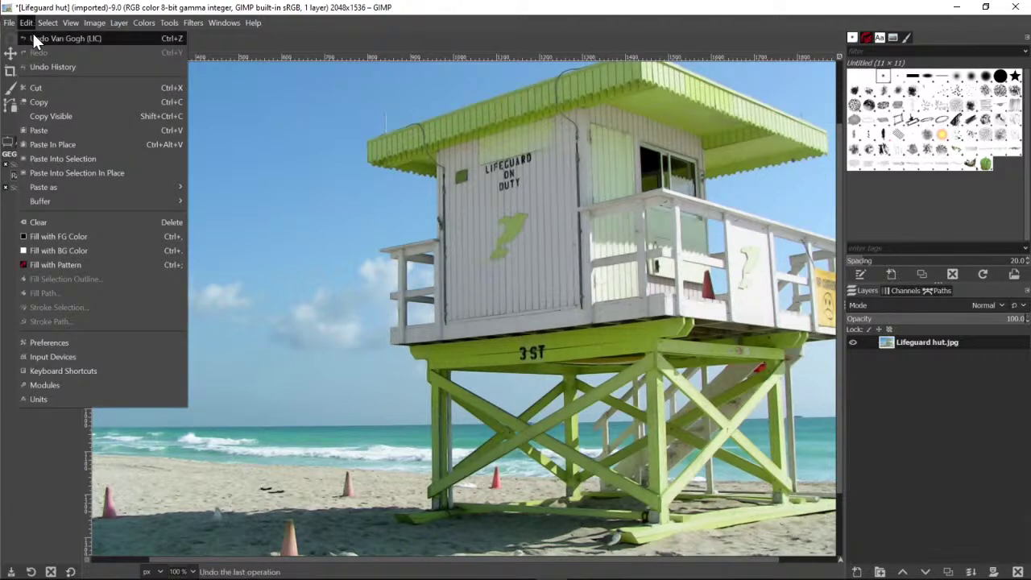
{"action": "left_click", "coordinate": [33, 38]}
Redo the Van Gogh (LIC) effect to compare it with the original photo, and undo it again
{"action": "left_click", "coordinate": [27, 22]}
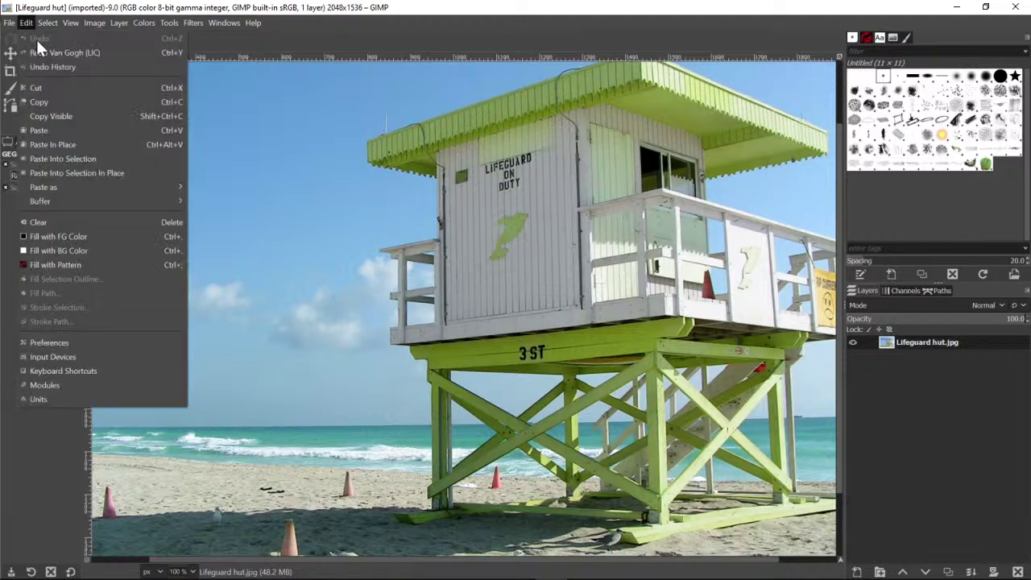
{"action": "left_click", "coordinate": [45, 52]}
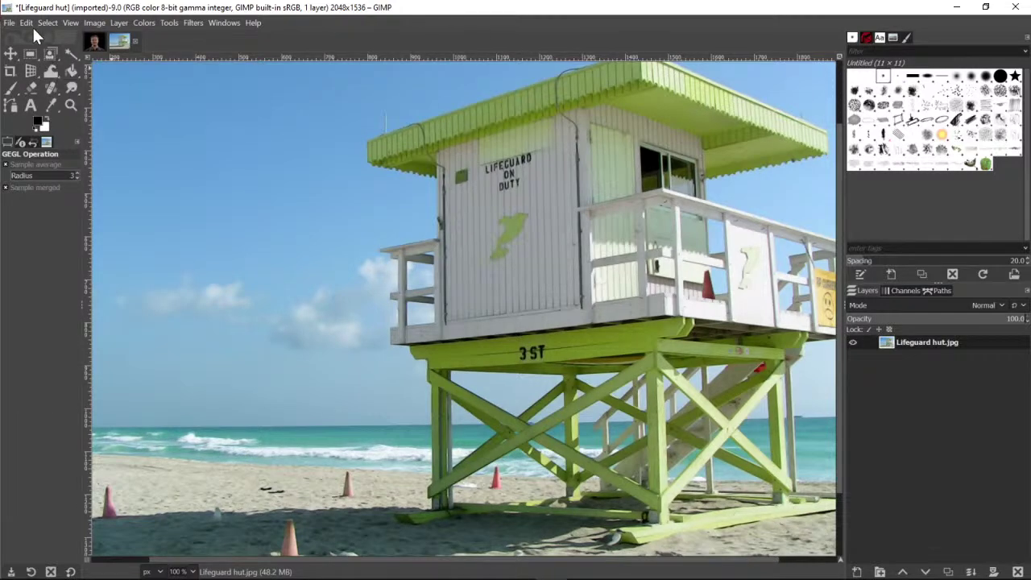
{"action": "left_click", "coordinate": [32, 25]}
{"action": "left_click", "coordinate": [33, 39]}
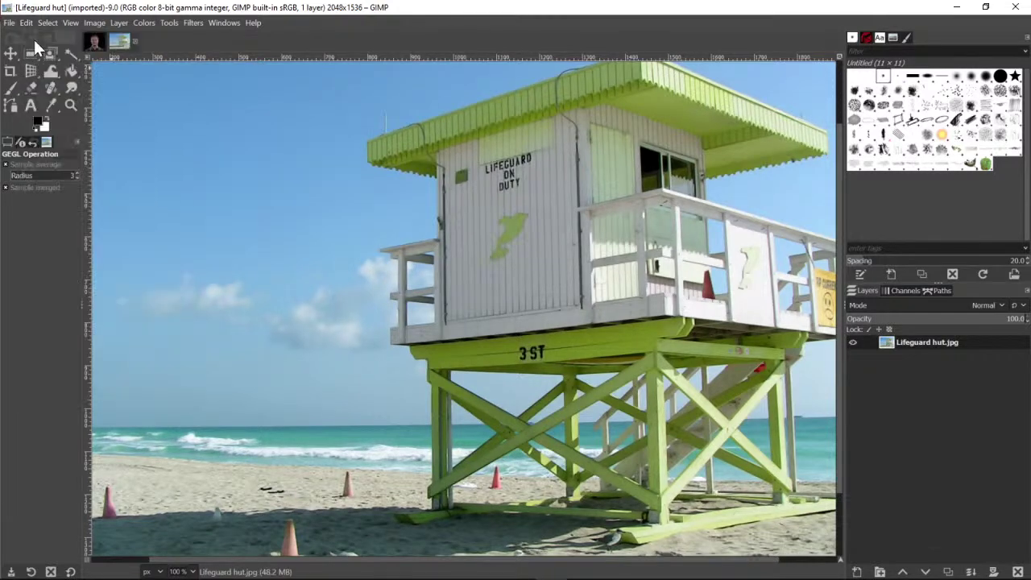
Render a checkerboard pattern on the photo with width and height 16 in black and white, and undo it
{"action": "left_click", "coordinate": [199, 24]}
{"action": "mouse_move", "coordinate": [279, 216]}
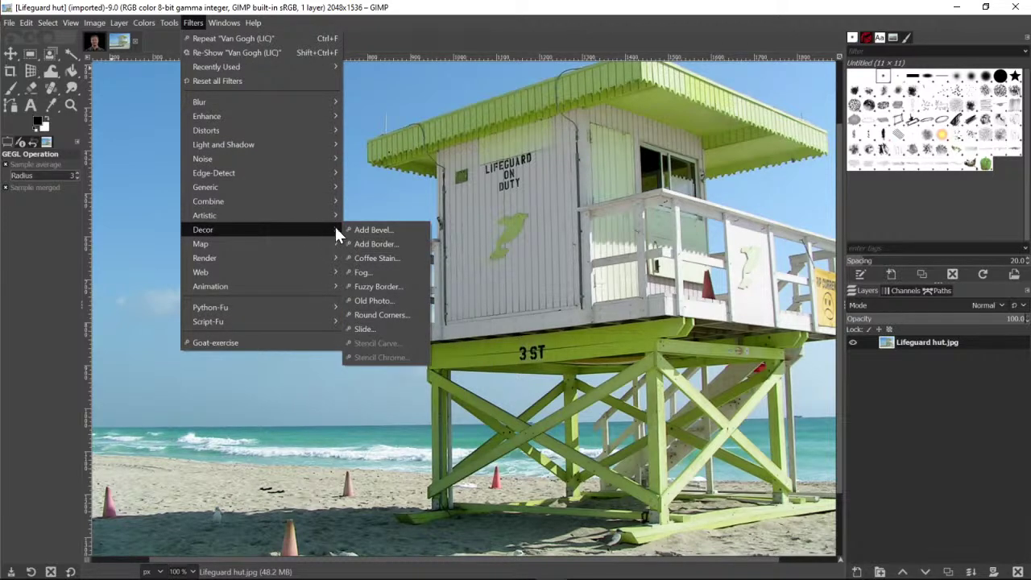
{"action": "mouse_move", "coordinate": [307, 258]}
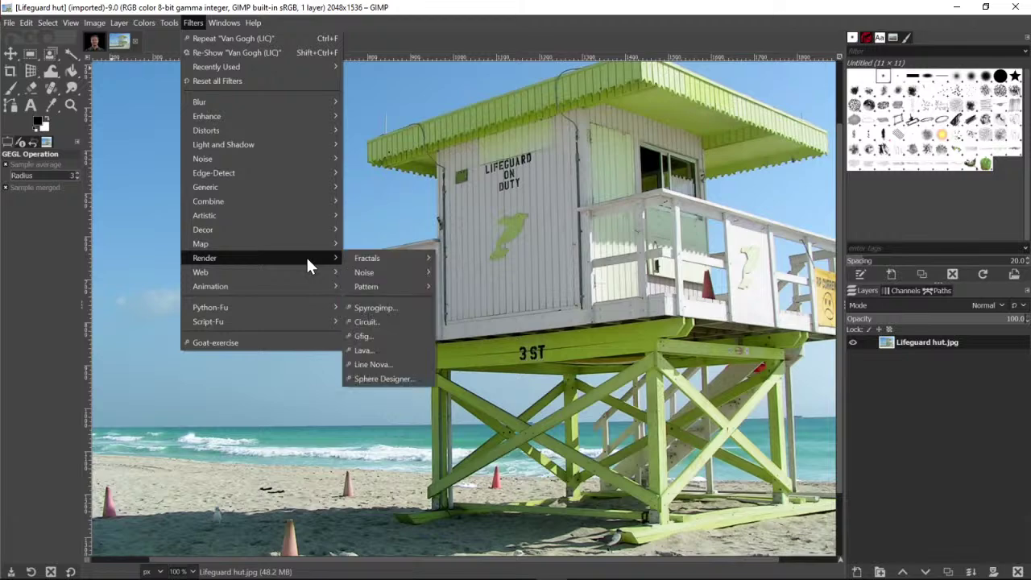
{"action": "mouse_move", "coordinate": [390, 273]}
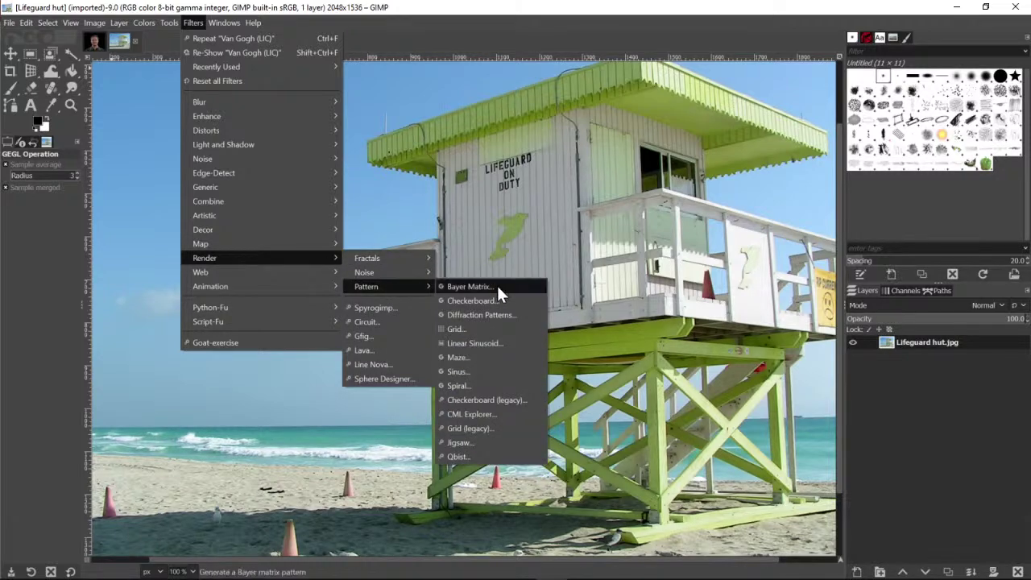
{"action": "left_click", "coordinate": [476, 300]}
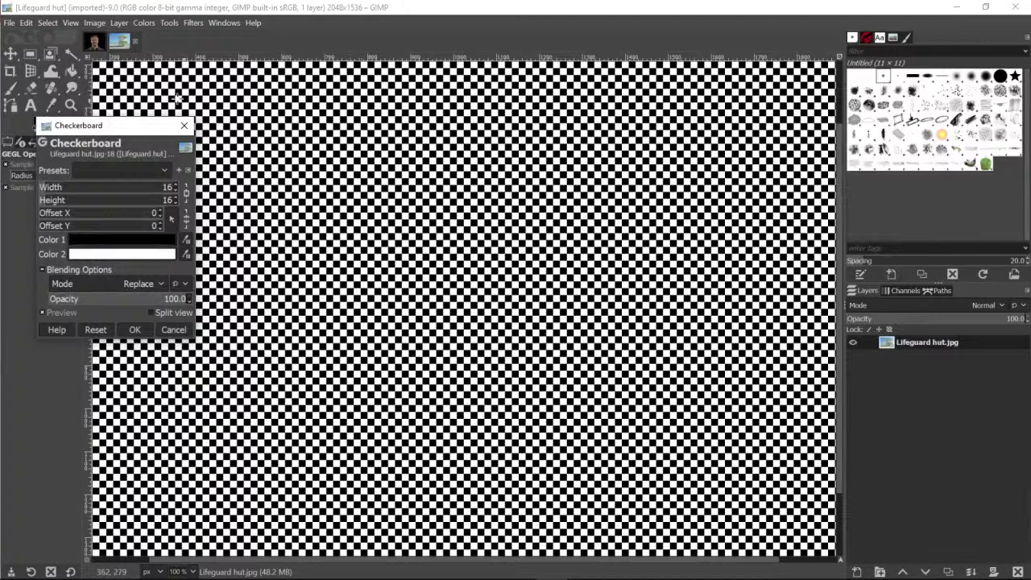
{"action": "left_click", "coordinate": [134, 329]}
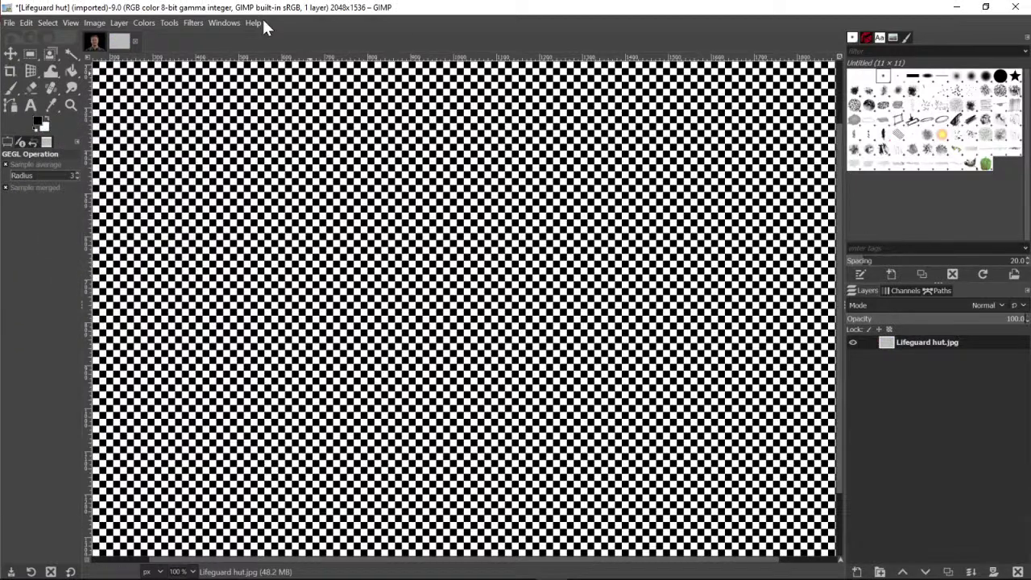
{"action": "left_click", "coordinate": [26, 23]}
{"action": "left_click", "coordinate": [33, 35]}
Render Lava on a separate layer with seed 10, size 10 and roughness 7, and undo it
{"action": "left_click", "coordinate": [194, 23]}
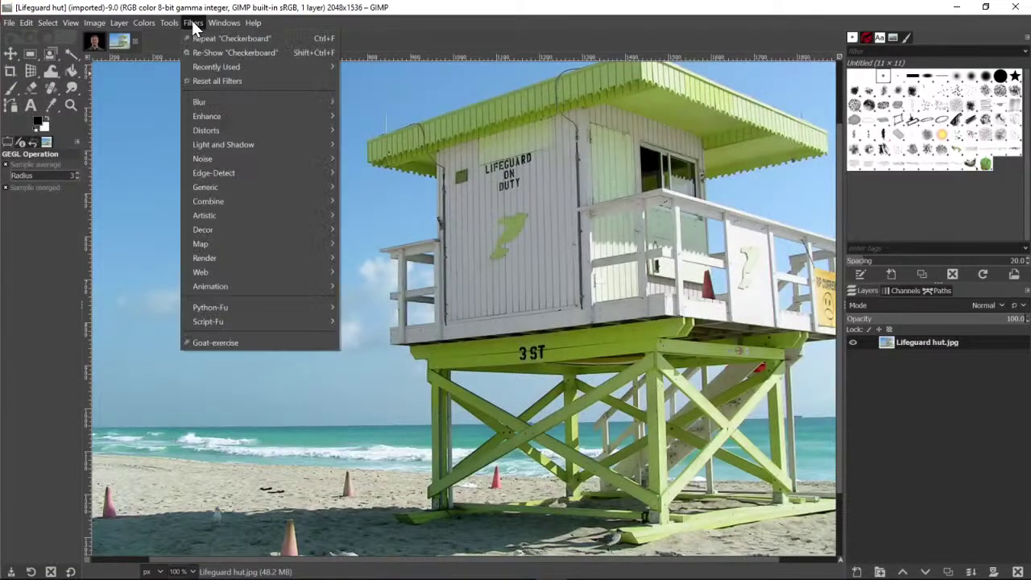
{"action": "mouse_move", "coordinate": [302, 262]}
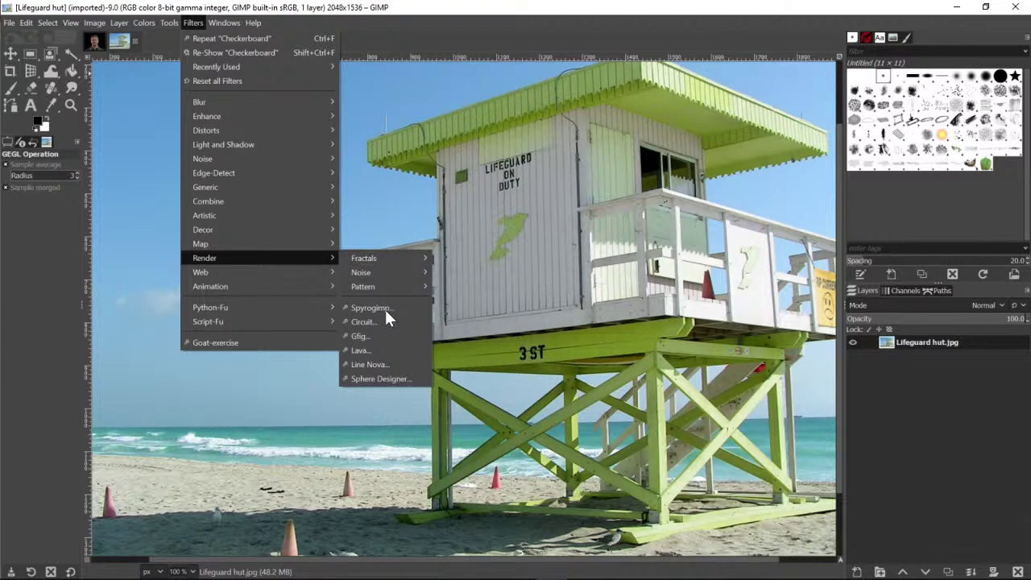
{"action": "left_click", "coordinate": [366, 349]}
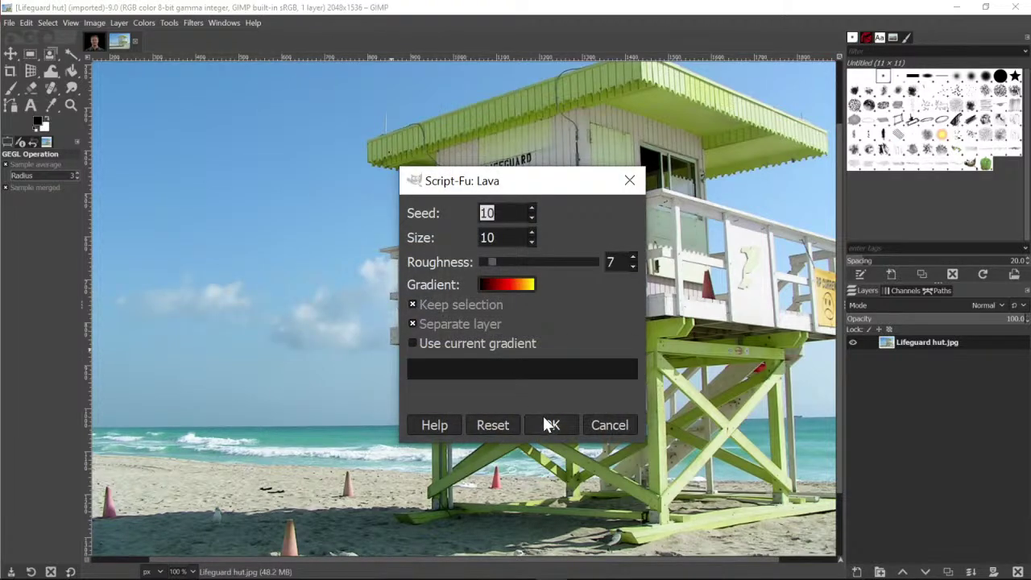
{"action": "left_click", "coordinate": [546, 422]}
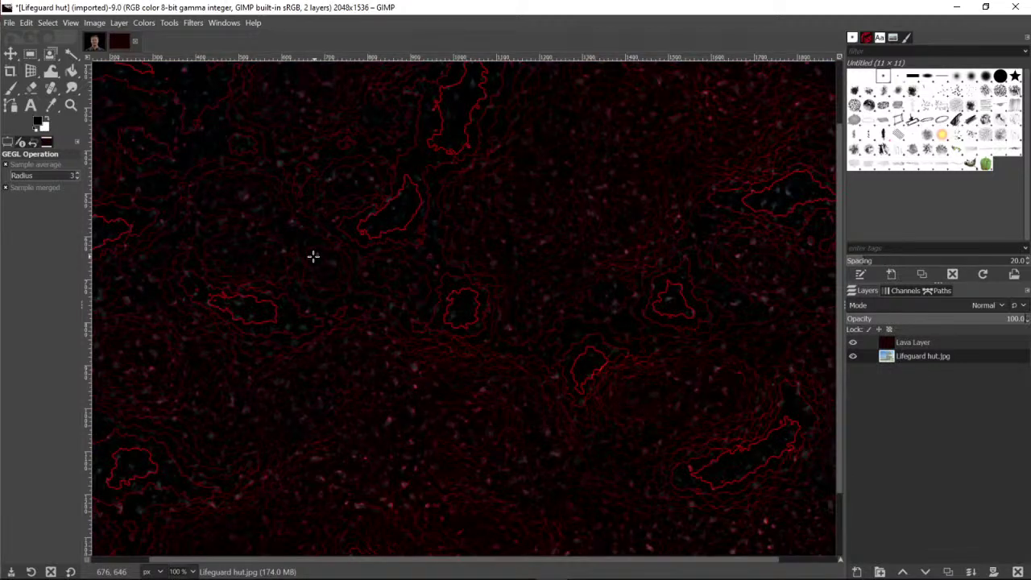
{"action": "left_click", "coordinate": [46, 23]}
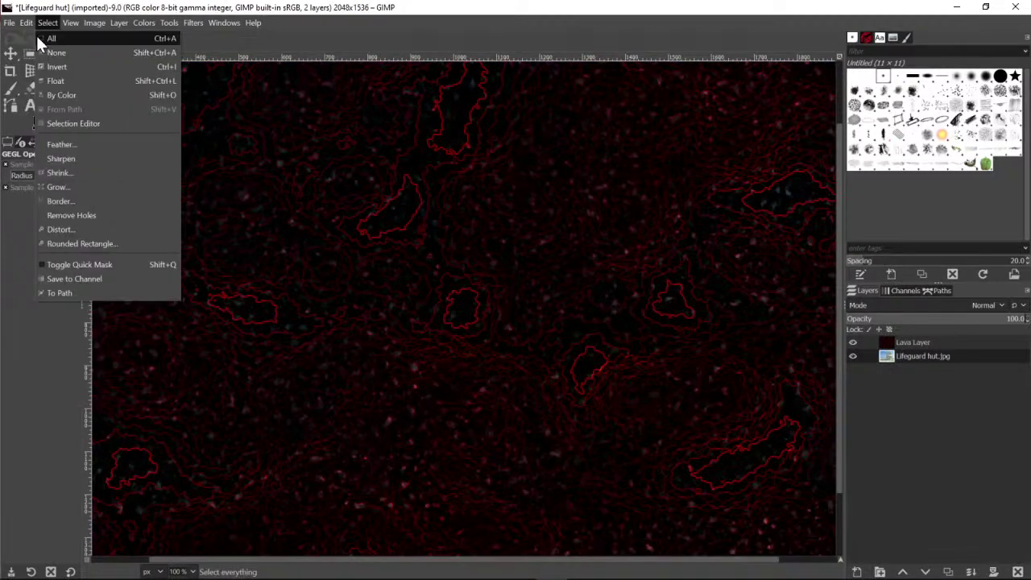
{"action": "left_click", "coordinate": [27, 39]}
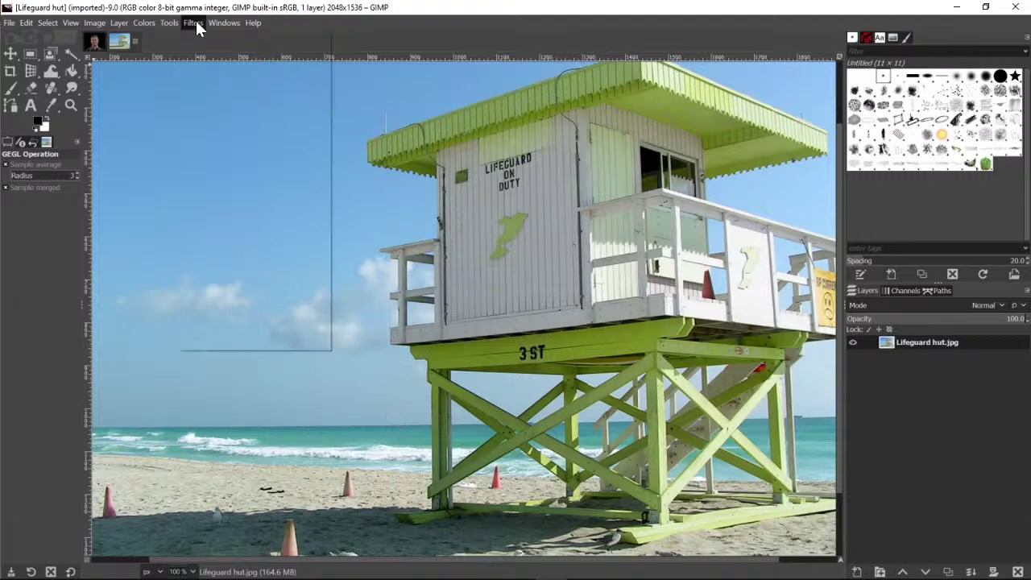
{"action": "mouse_move", "coordinate": [295, 289]}
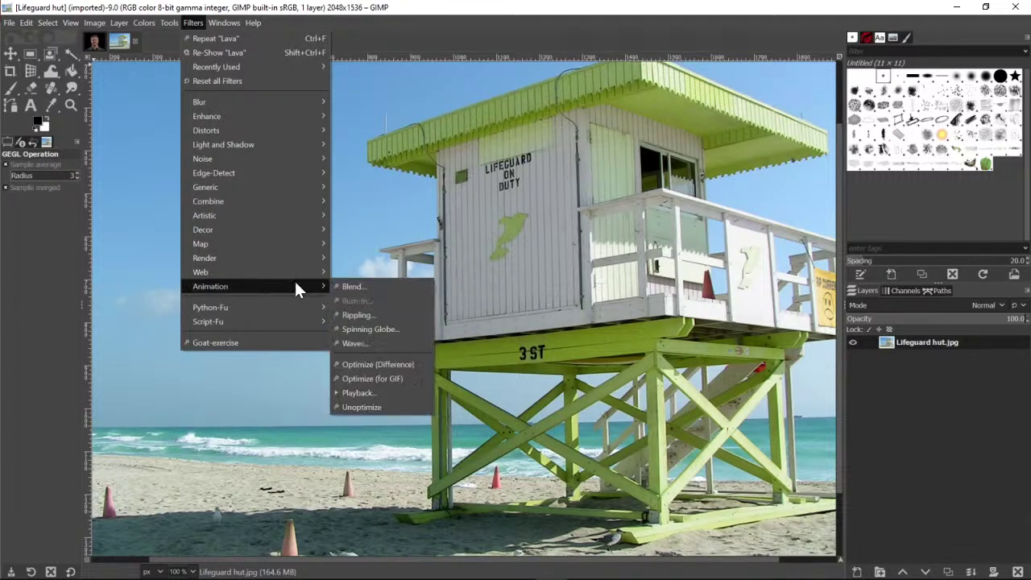
{"action": "mouse_move", "coordinate": [293, 260]}
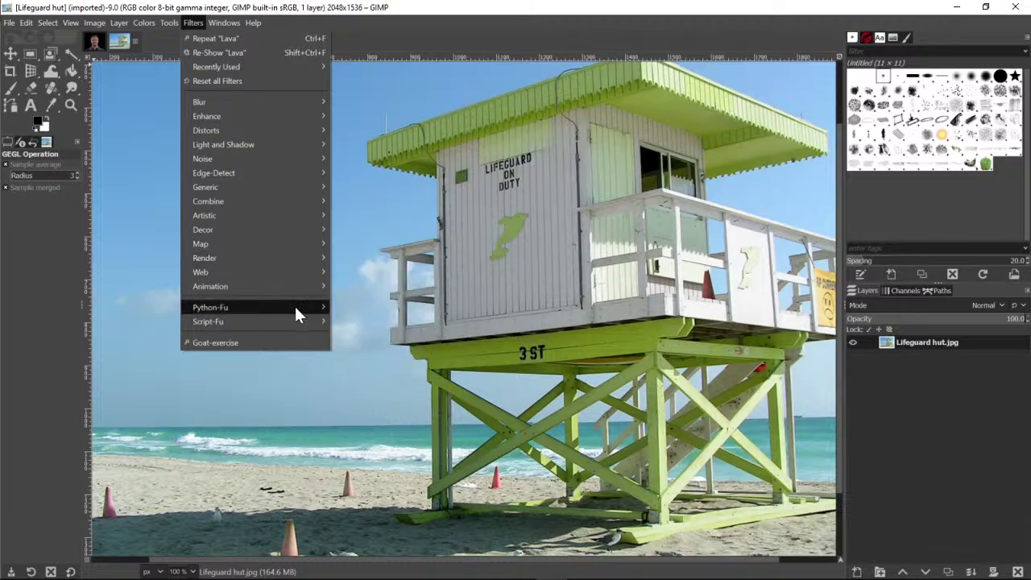
{"action": "mouse_move", "coordinate": [295, 309]}
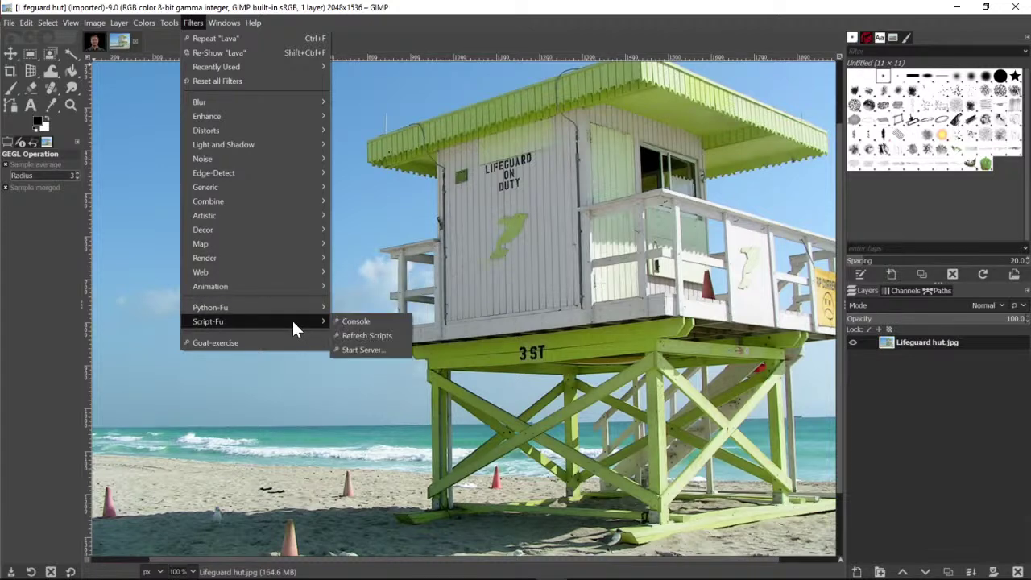
{"action": "left_click", "coordinate": [505, 36]}
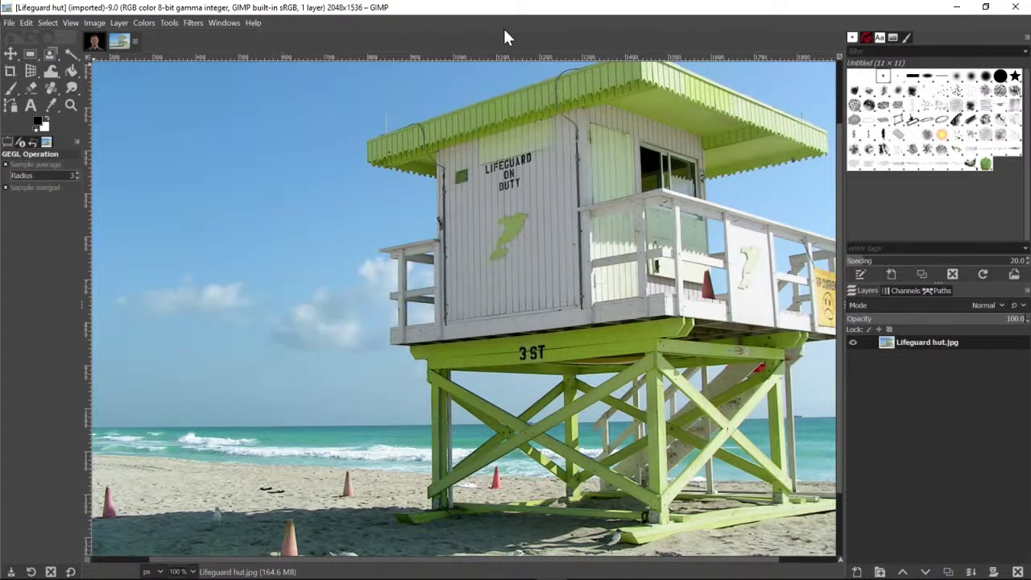
Switch to the PowerPoint presentation and read the Brushes slide's explanation of brushes and how to choose one
{"action": "left_click", "coordinate": [956, 7]}
{"action": "scroll", "coordinate": [833, 246], "scroll_direction": "down", "scroll_amount": 5}
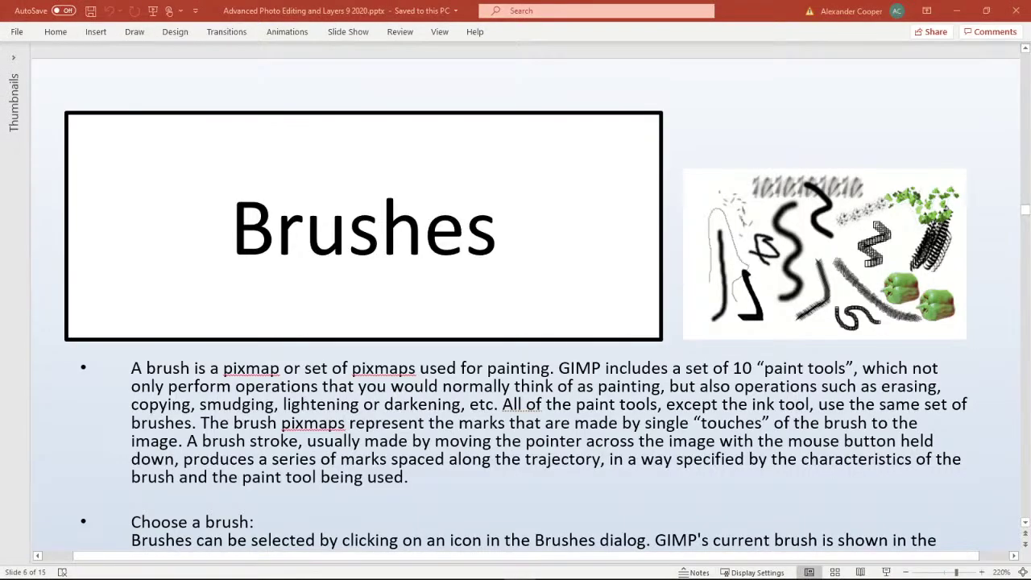
{"action": "scroll", "coordinate": [991, 259], "scroll_direction": "down", "scroll_amount": 1}
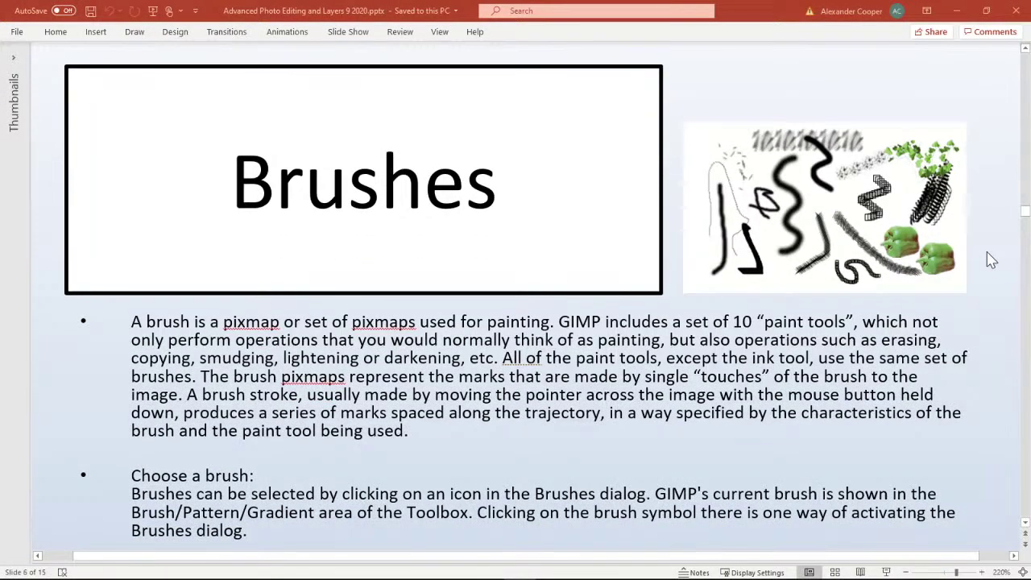
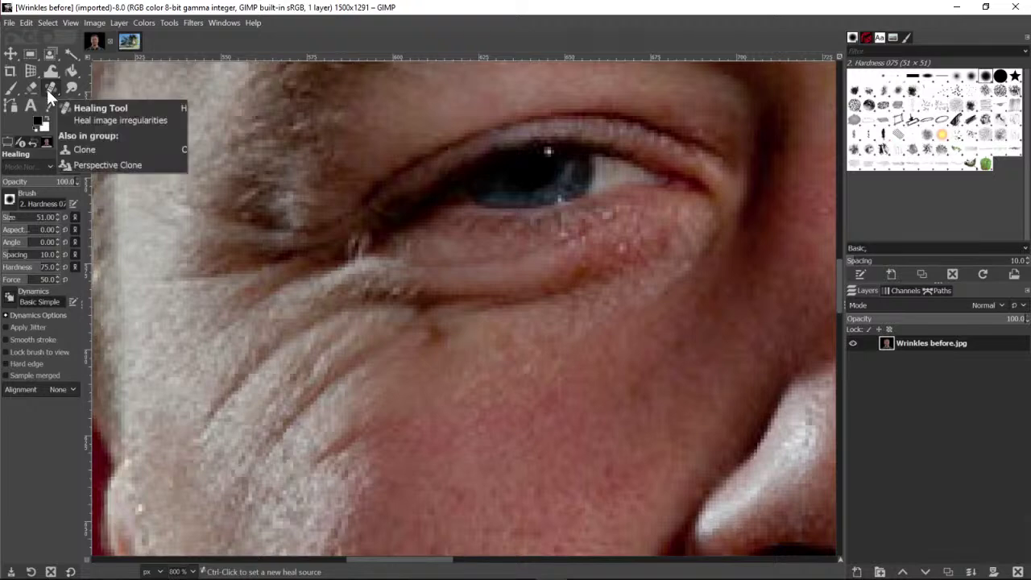
Switch to the Clone tool with a brush size of 25, and close the detached Tool Options dialog
{"action": "left_click", "coordinate": [53, 88]}
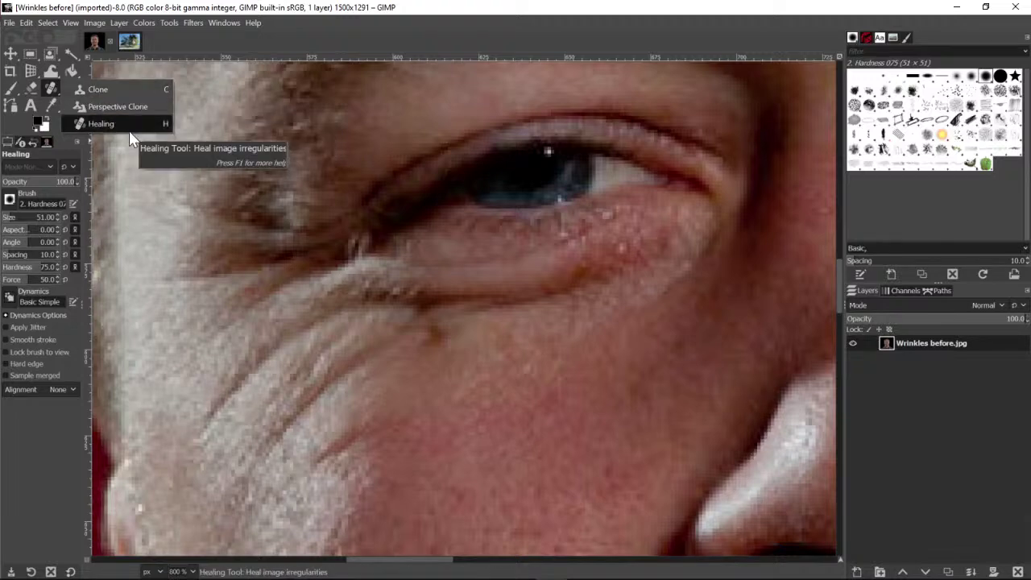
{"action": "left_click", "coordinate": [104, 95]}
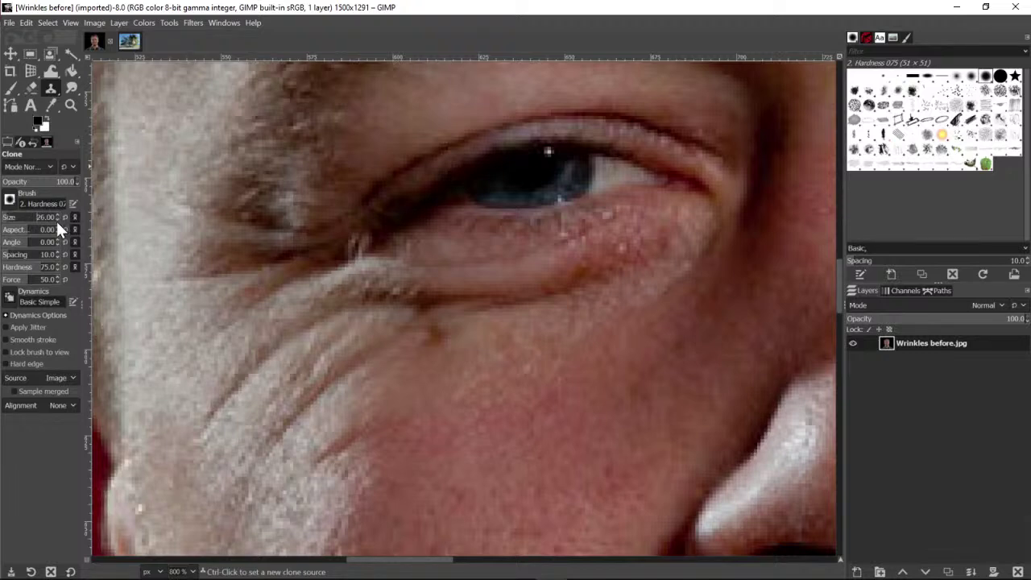
{"action": "mouse_move", "coordinate": [56, 219]}
{"action": "left_mouse_down"}
{"action": "mouse_move", "coordinate": [4, 205]}
{"action": "mouse_move", "coordinate": [48, 179]}
{"action": "left_mouse_up"}
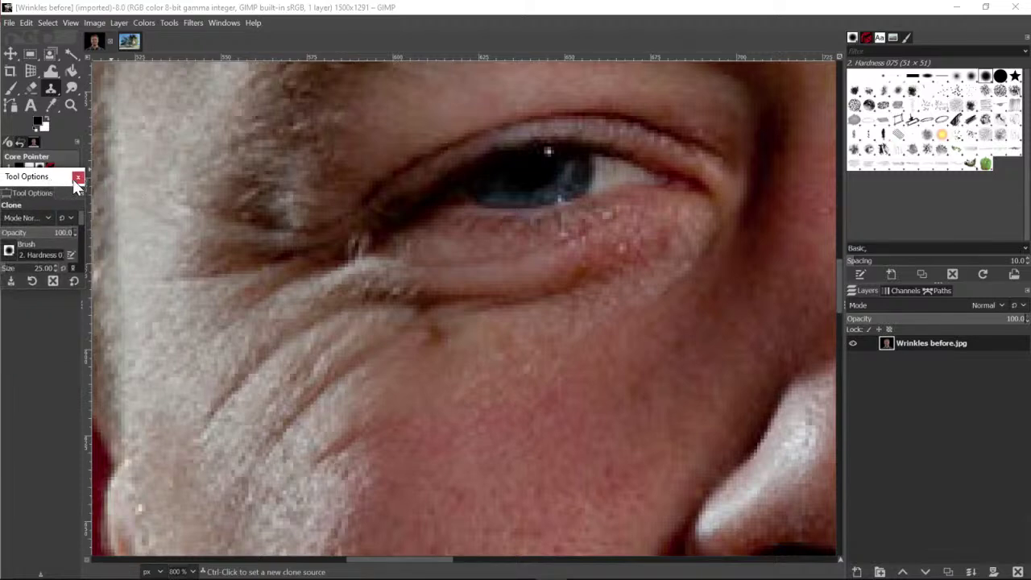
{"action": "left_click", "coordinate": [77, 177]}
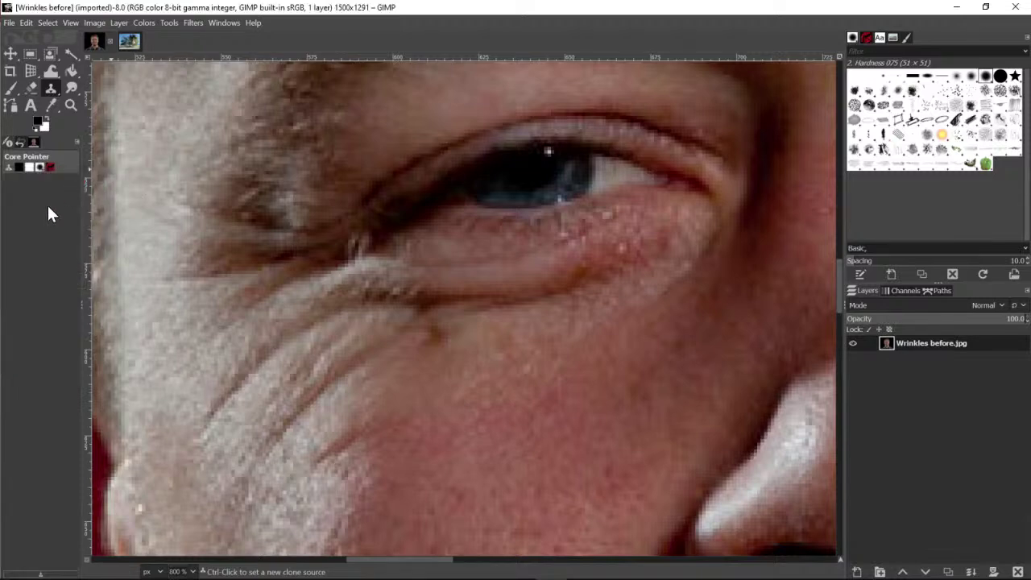
Look through the device status, undo history and open images dialogs for the closed tool options
{"action": "left_click", "coordinate": [36, 69]}
{"action": "left_click", "coordinate": [50, 83]}
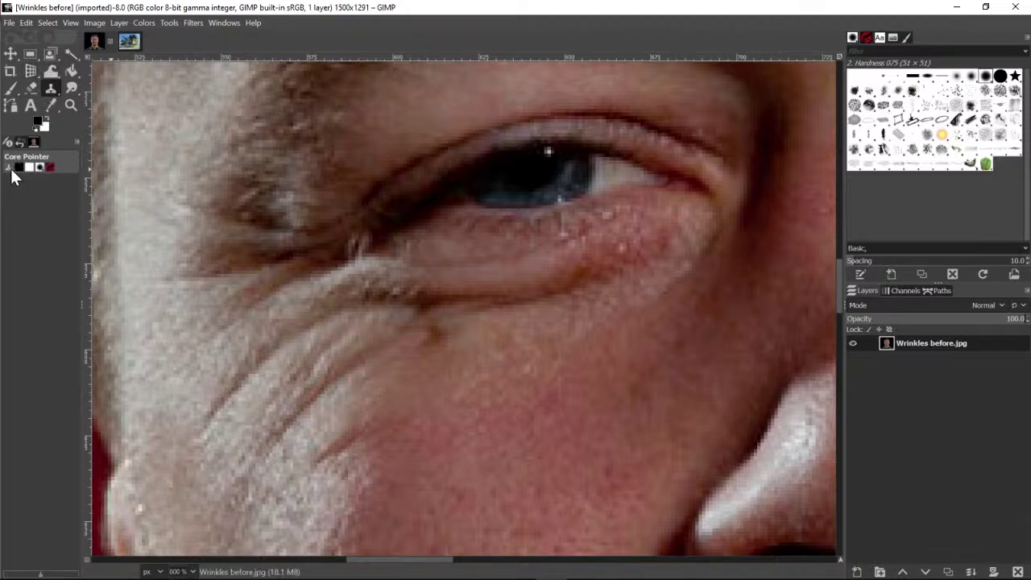
{"action": "left_click", "coordinate": [19, 142]}
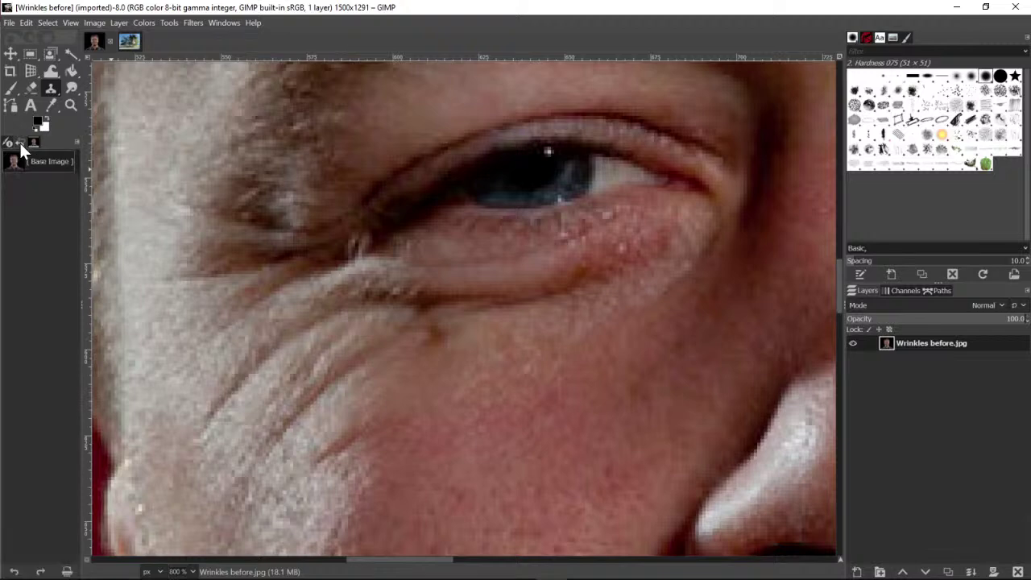
{"action": "left_click", "coordinate": [8, 142]}
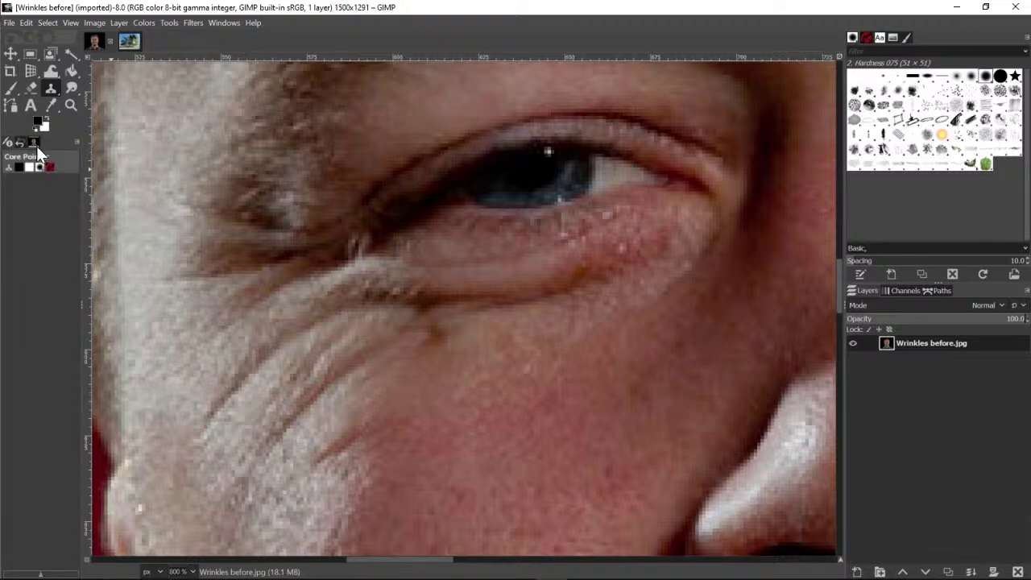
{"action": "left_click", "coordinate": [37, 146]}
{"action": "left_click", "coordinate": [77, 141]}
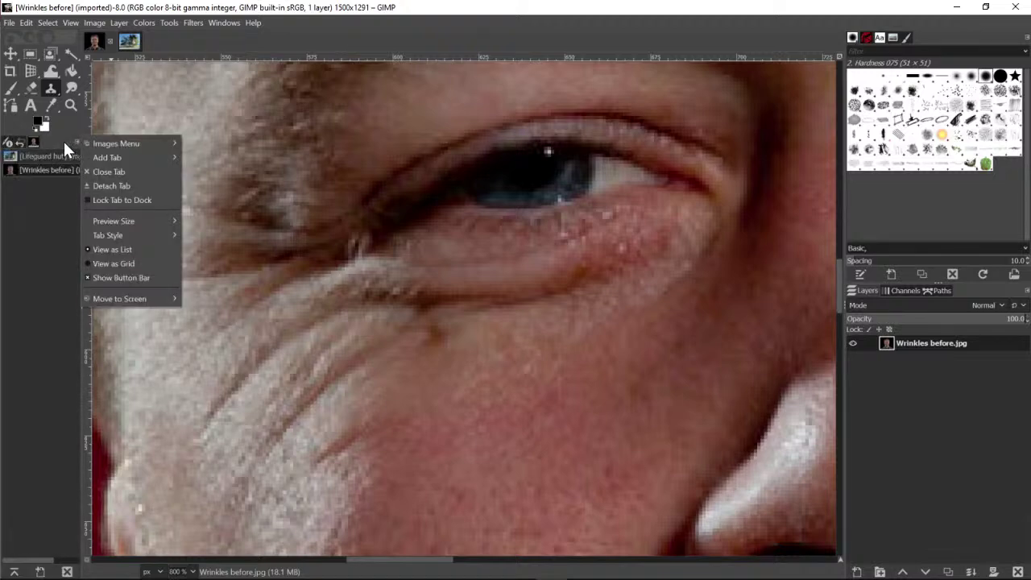
{"action": "mouse_move", "coordinate": [139, 146]}
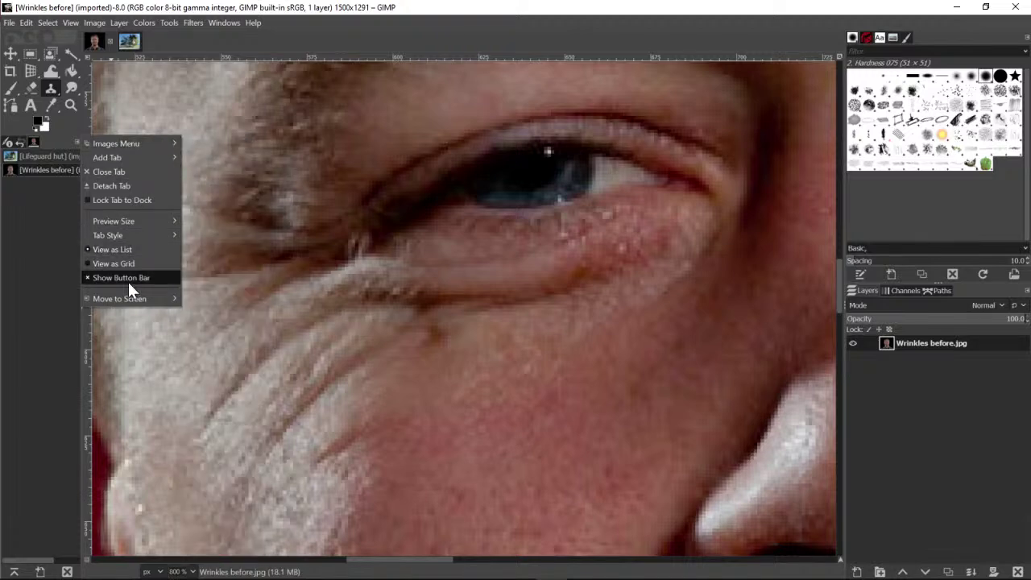
{"action": "mouse_move", "coordinate": [136, 303]}
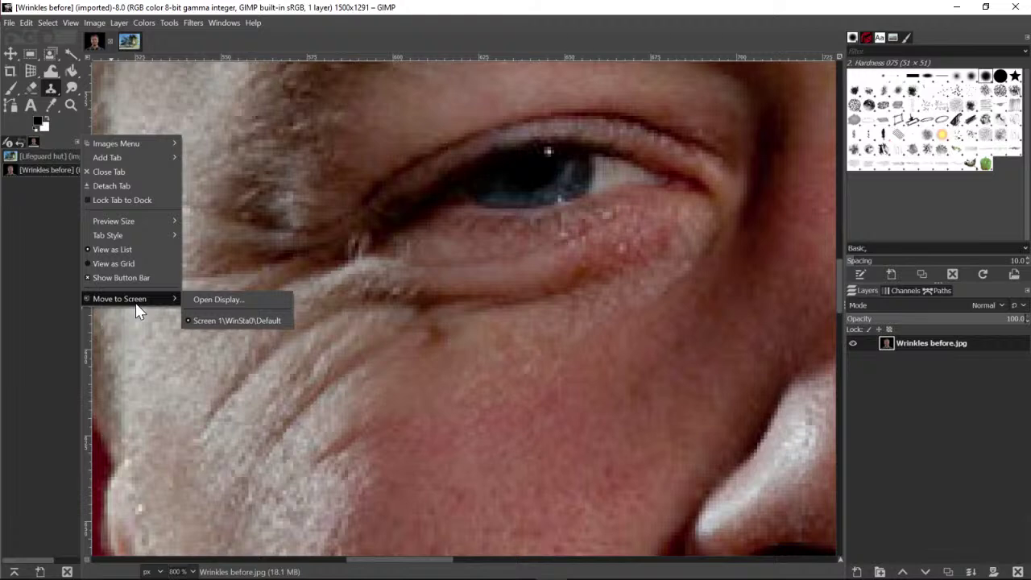
{"action": "left_click", "coordinate": [37, 224]}
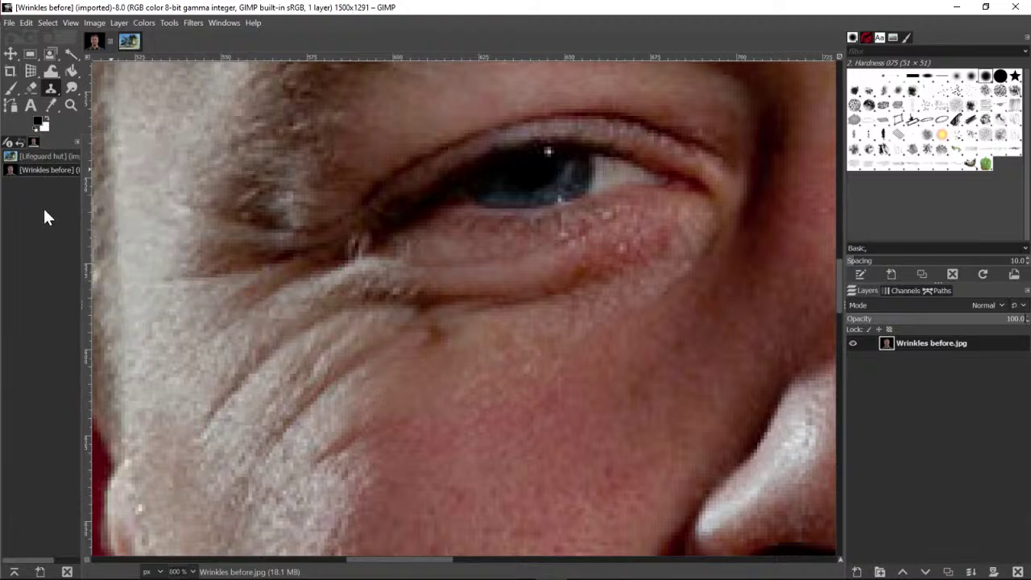
Open a new view of the Wrinkles before image, and close it to return to the zoomed-in portrait
{"action": "right_click", "coordinate": [45, 212]}
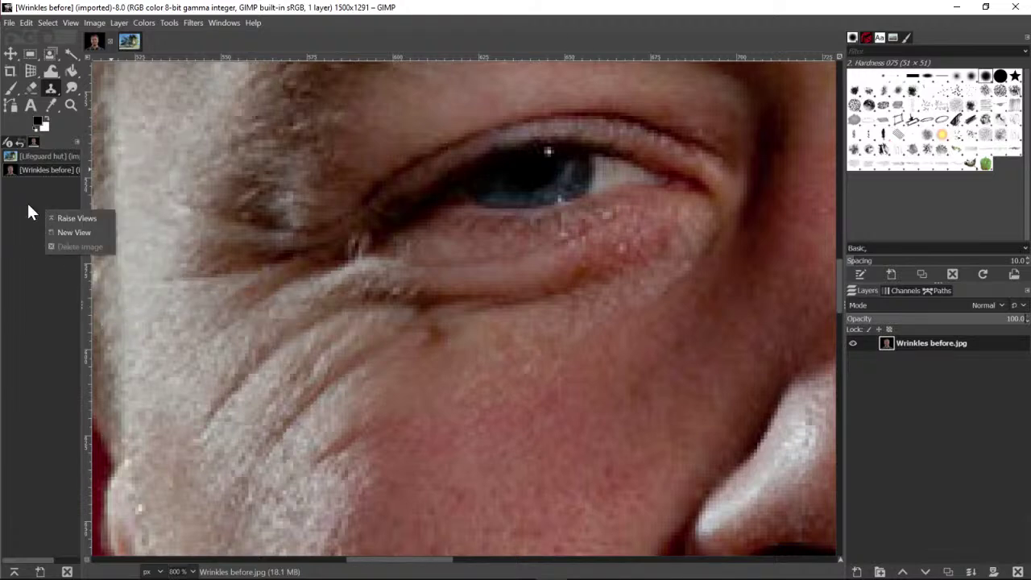
{"action": "left_click", "coordinate": [58, 233]}
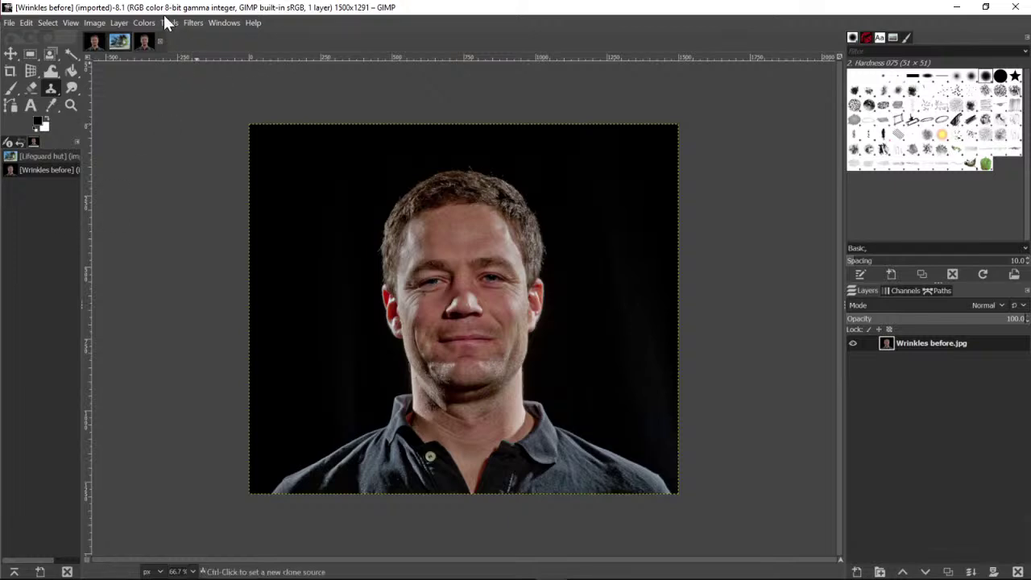
{"action": "left_click", "coordinate": [160, 41]}
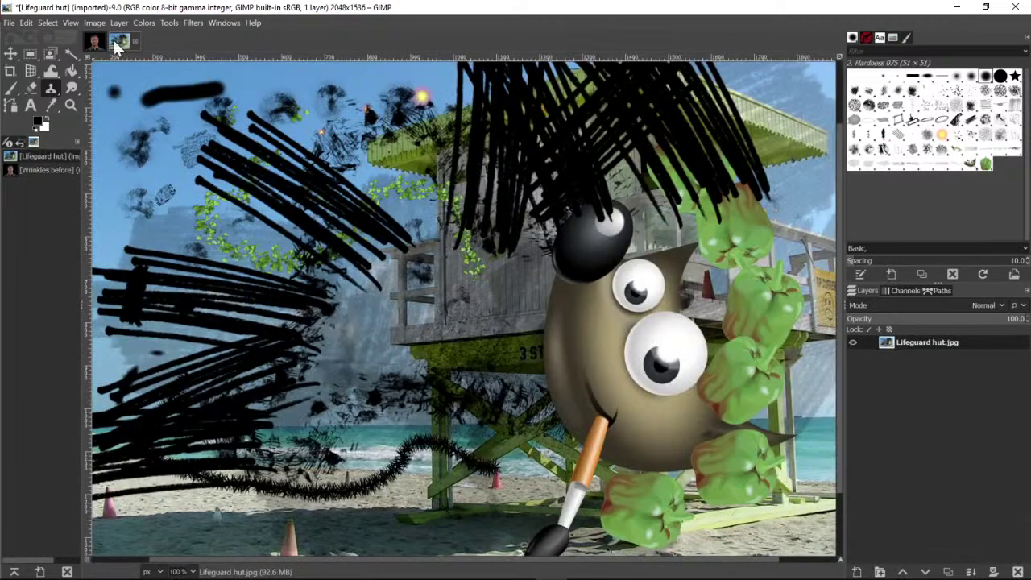
{"action": "left_click", "coordinate": [95, 41]}
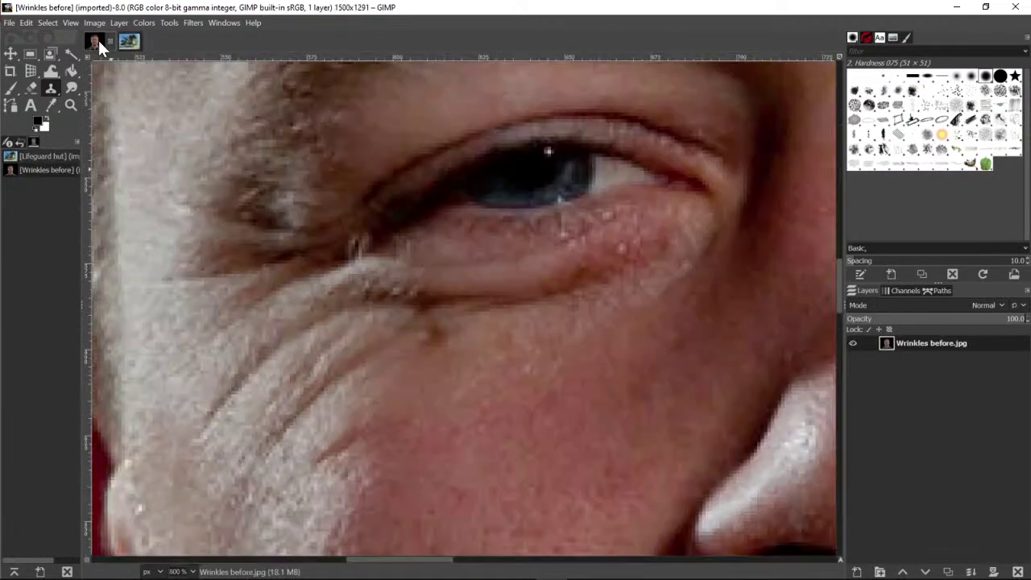
Add the Tool Options dialog as a new tab in the dock that holds the undo history
{"action": "left_click", "coordinate": [33, 158]}
{"action": "left_click", "coordinate": [20, 142]}
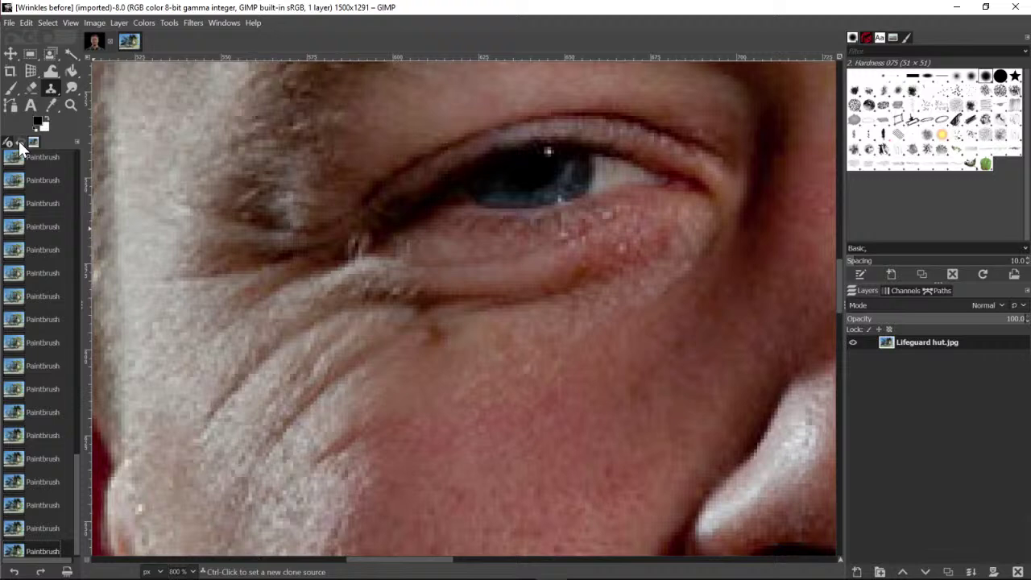
{"action": "left_click", "coordinate": [75, 141]}
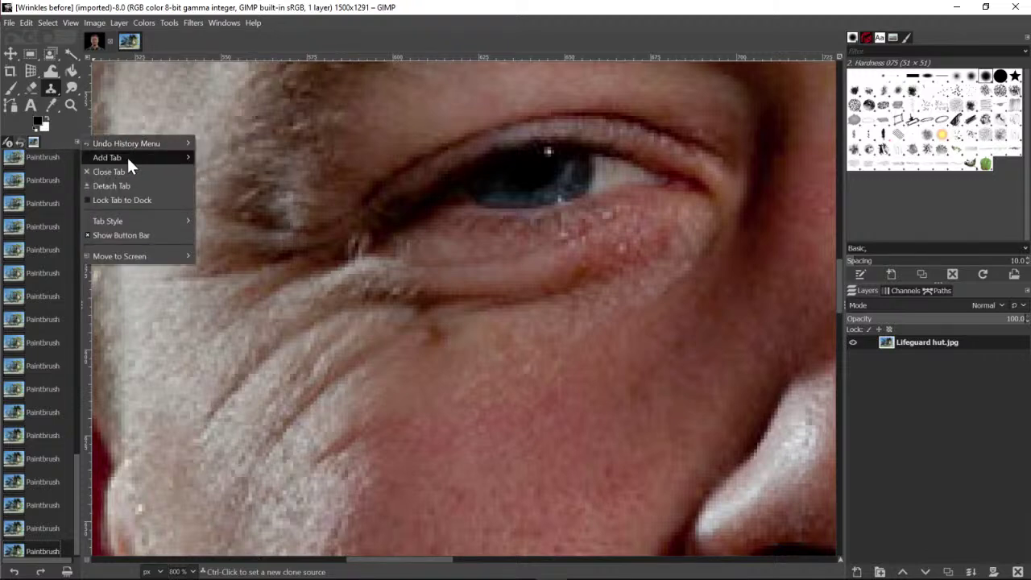
{"action": "mouse_move", "coordinate": [129, 165]}
{"action": "left_click", "coordinate": [253, 161]}
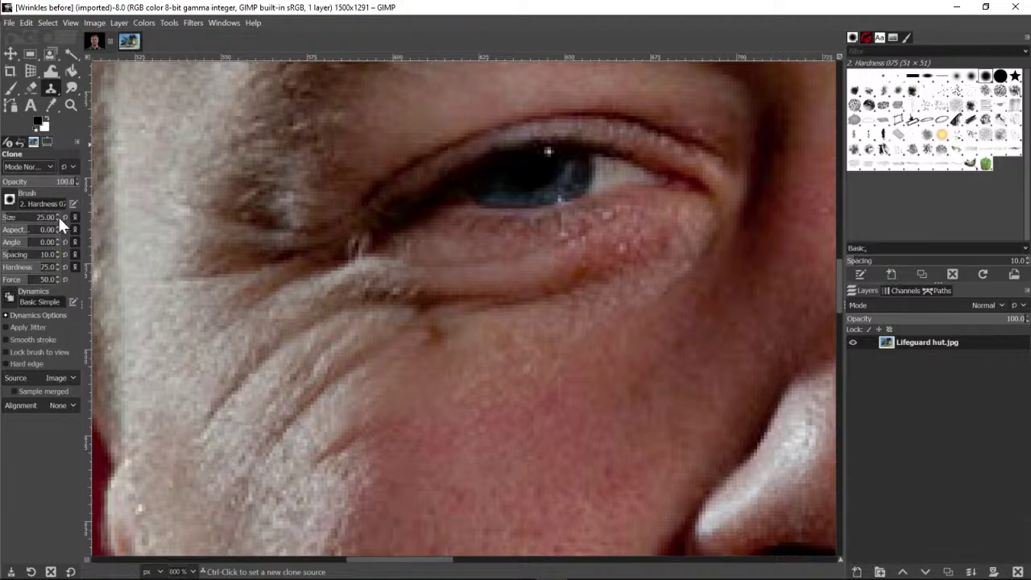
Reduce the brush size to 10 and switch from the Clone tool to the Healing tool
{"action": "scroll", "coordinate": [58, 217], "scroll_direction": "down", "scroll_amount": 1}
{"action": "scroll", "coordinate": [55, 219], "scroll_direction": "down", "scroll_amount": 13}
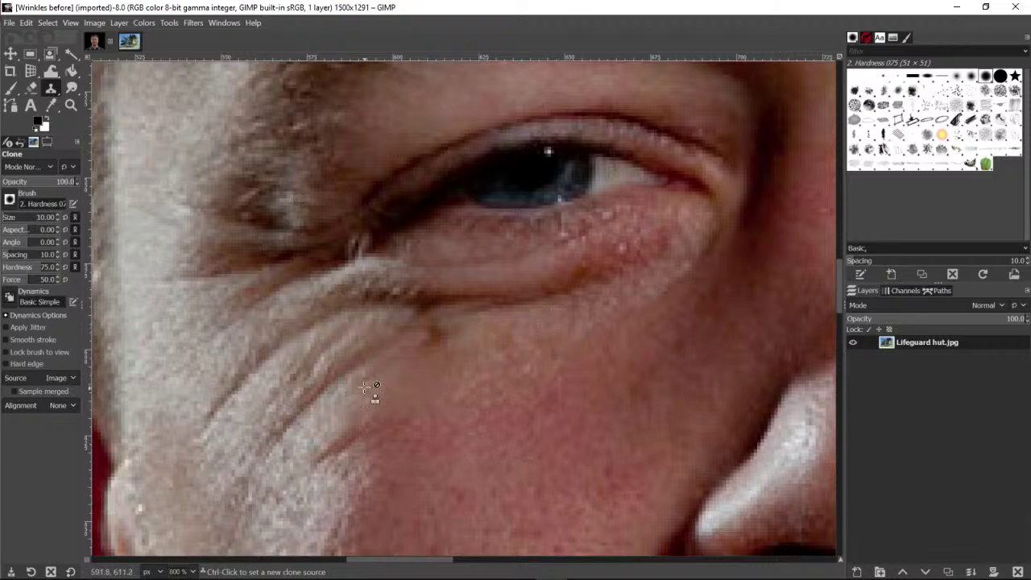
{"action": "left_click", "coordinate": [48, 87]}
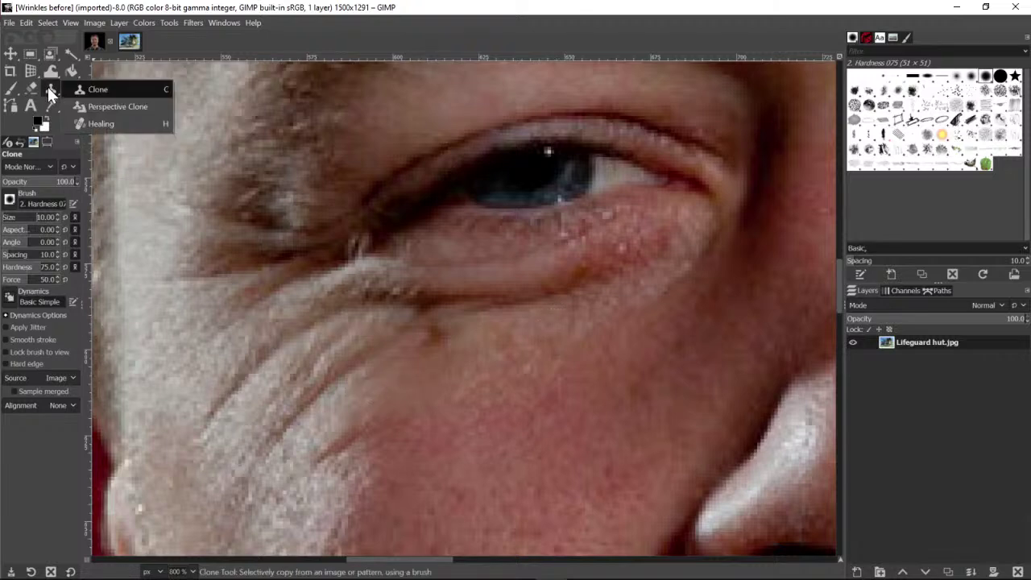
{"action": "left_click", "coordinate": [90, 122]}
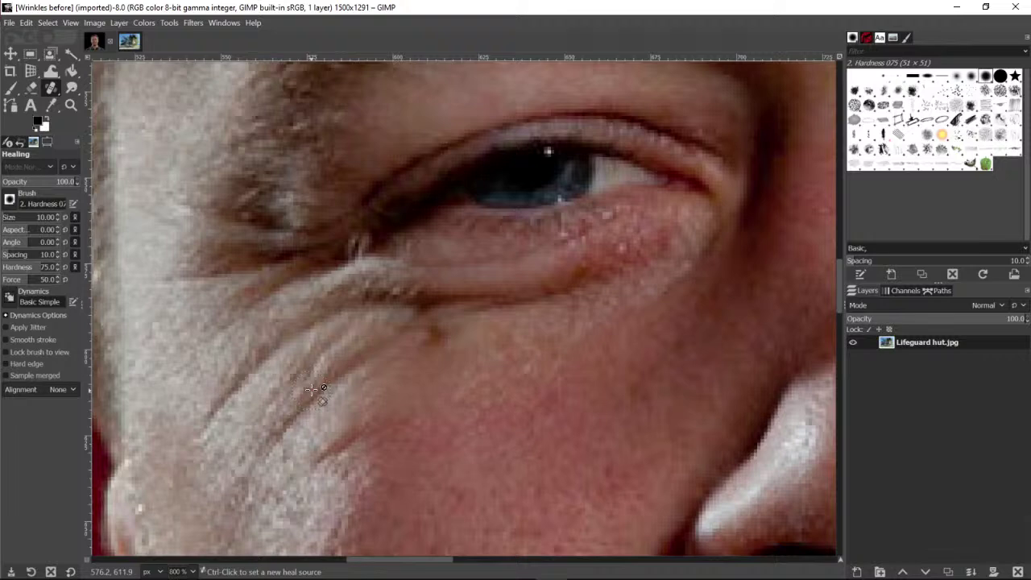
Heal the long crow's-feet wrinkles below the outer corner of the eye, sampling smooth skin from the nearby cheek
{"action": "left_click", "coordinate": [210, 466], "text": "ctrl"}
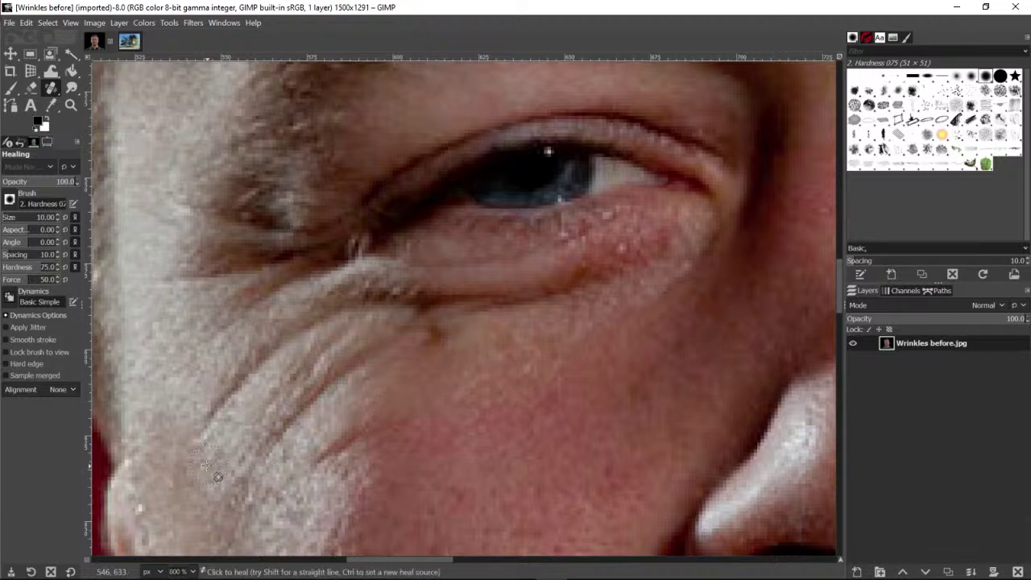
{"action": "left_click", "coordinate": [258, 436]}
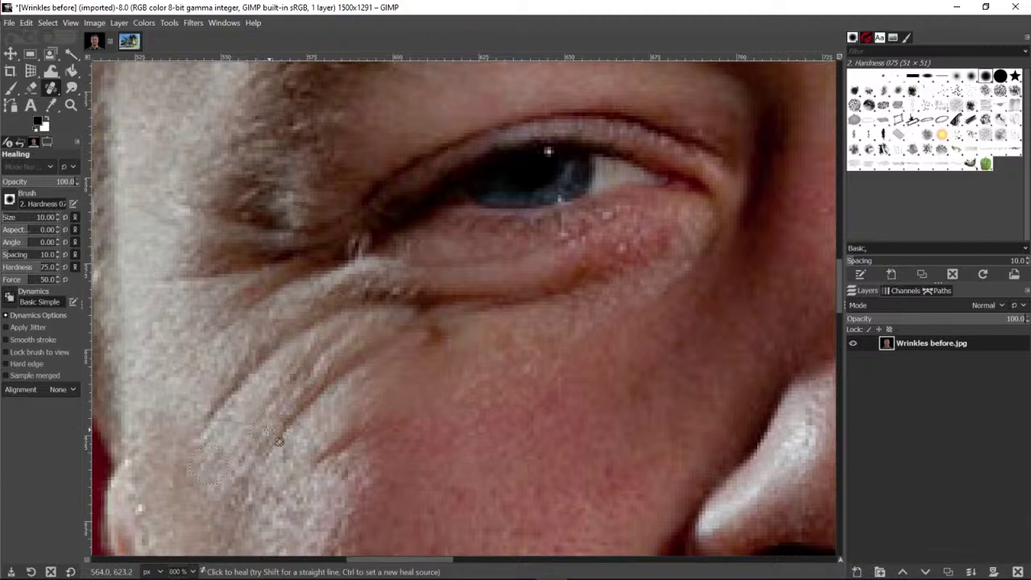
{"action": "mouse_move", "coordinate": [260, 445]}
{"action": "left_mouse_down"}
{"action": "mouse_move", "coordinate": [282, 421]}
{"action": "mouse_move", "coordinate": [269, 445]}
{"action": "left_mouse_up"}
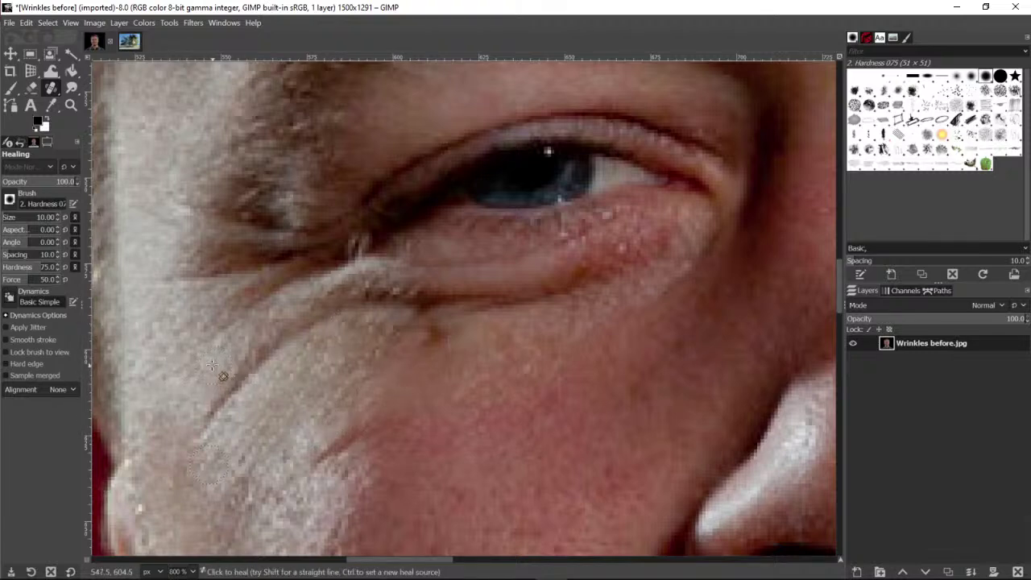
{"action": "left_click", "coordinate": [178, 376], "text": "ctrl"}
{"action": "mouse_move", "coordinate": [206, 423]}
{"action": "left_mouse_down"}
{"action": "mouse_move", "coordinate": [238, 385]}
{"action": "mouse_move", "coordinate": [226, 378]}
{"action": "mouse_move", "coordinate": [267, 362]}
{"action": "left_mouse_up"}
{"action": "left_click", "coordinate": [203, 347], "text": "ctrl"}
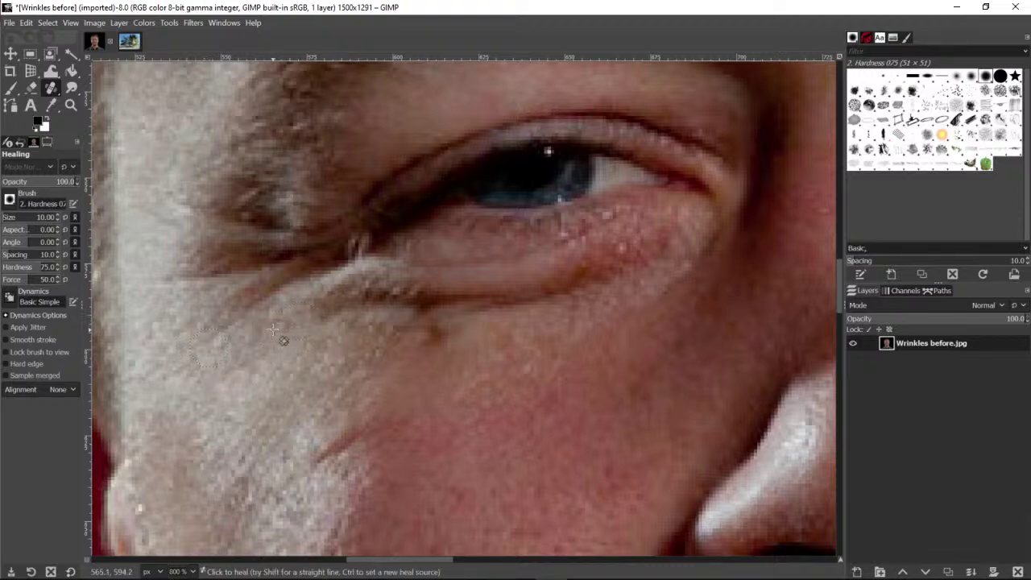
Heal the short crease on the cheek and the dark spot under the eye with skin sampled just below each
{"action": "key", "text": "ctrl"}
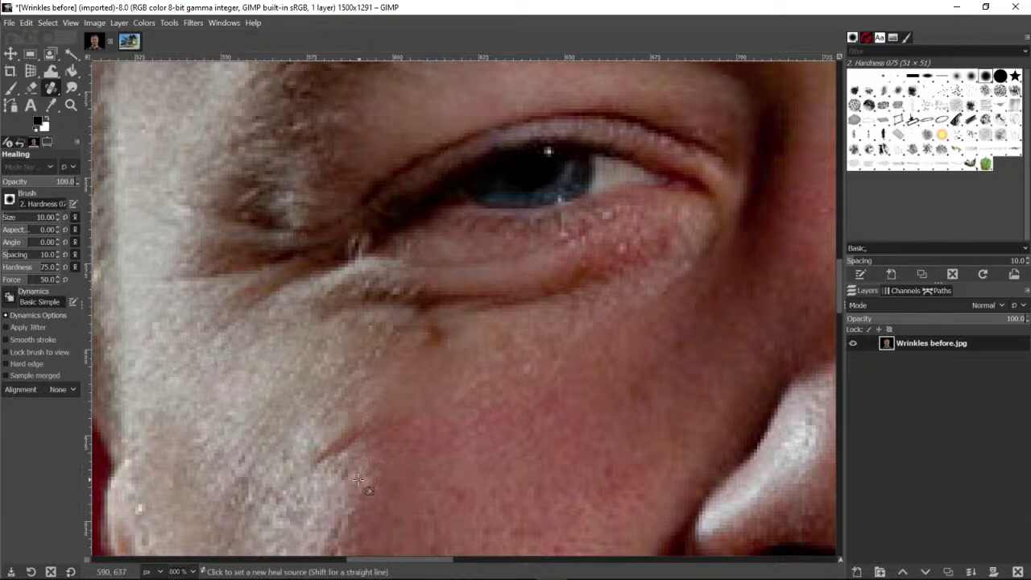
{"action": "left_click", "coordinate": [346, 474], "text": "ctrl"}
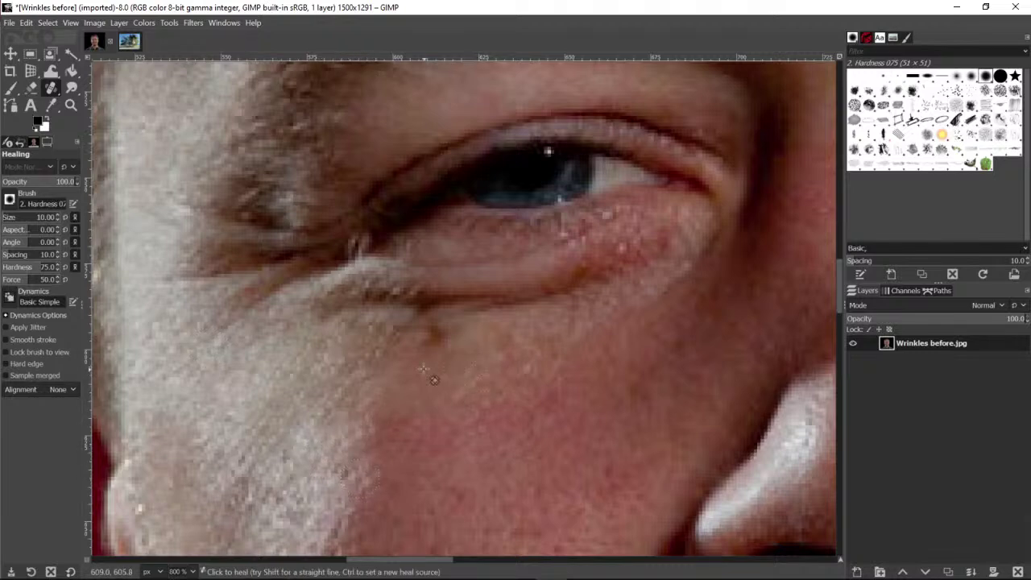
{"action": "left_click", "coordinate": [413, 388], "text": "ctrl"}
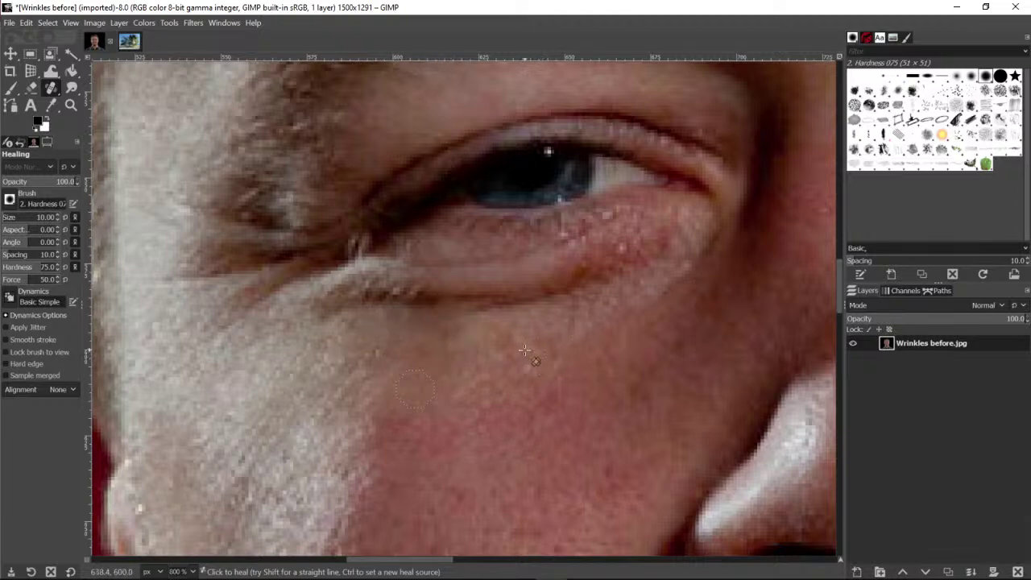
Heal the crease under the eye from its outer end to the inner corner, resampling clean skin along the cheek
{"action": "left_click", "coordinate": [503, 336], "text": "ctrl"}
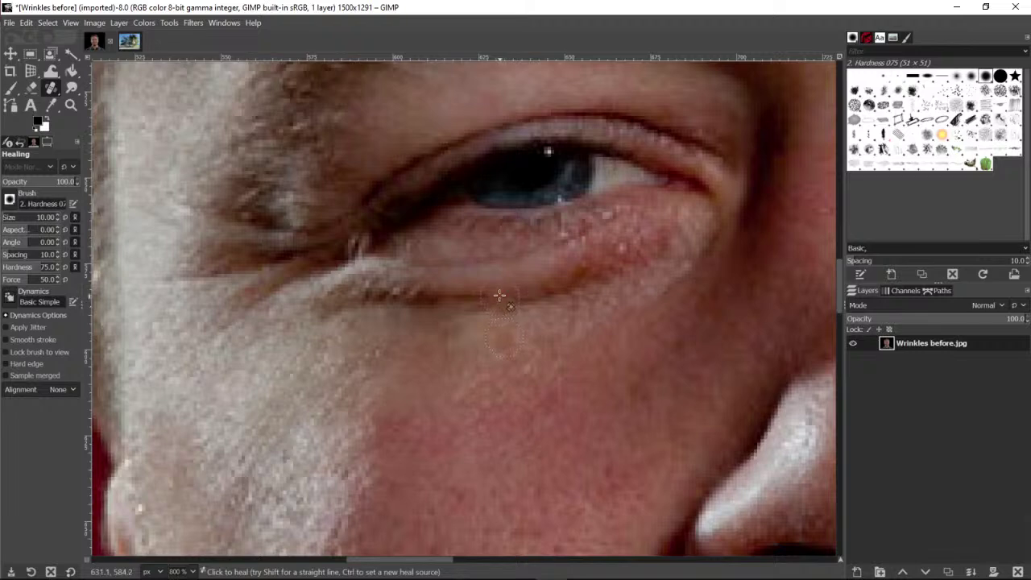
{"action": "mouse_move", "coordinate": [488, 279]}
{"action": "left_mouse_down"}
{"action": "mouse_move", "coordinate": [476, 310]}
{"action": "mouse_move", "coordinate": [491, 321]}
{"action": "mouse_move", "coordinate": [480, 299]}
{"action": "mouse_move", "coordinate": [443, 303]}
{"action": "mouse_move", "coordinate": [430, 274]}
{"action": "mouse_move", "coordinate": [456, 267]}
{"action": "mouse_move", "coordinate": [452, 304]}
{"action": "mouse_move", "coordinate": [484, 316]}
{"action": "mouse_move", "coordinate": [427, 279]}
{"action": "mouse_move", "coordinate": [392, 269]}
{"action": "mouse_move", "coordinate": [389, 298]}
{"action": "left_mouse_up"}
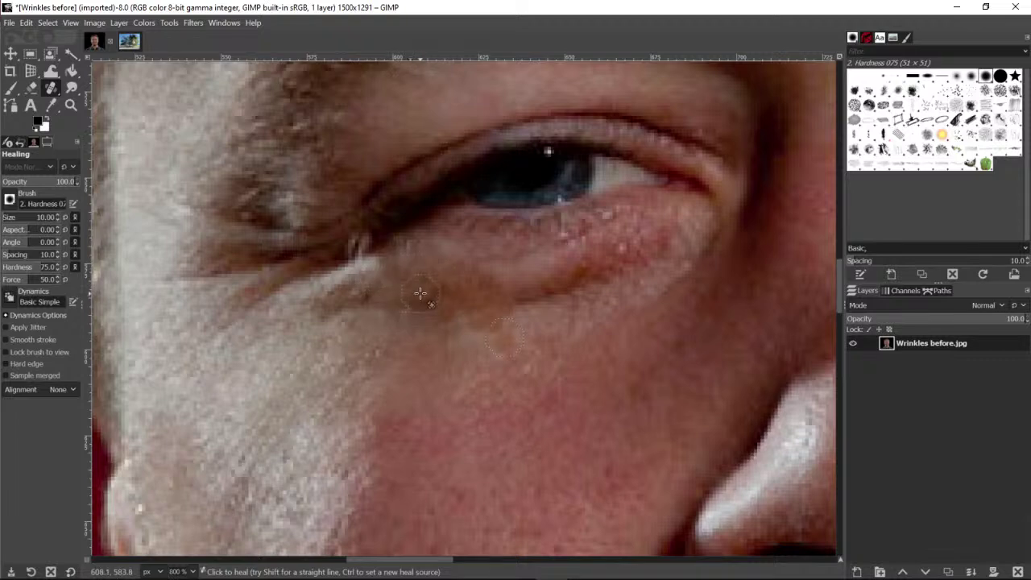
{"action": "left_click", "coordinate": [569, 325], "text": "ctrl"}
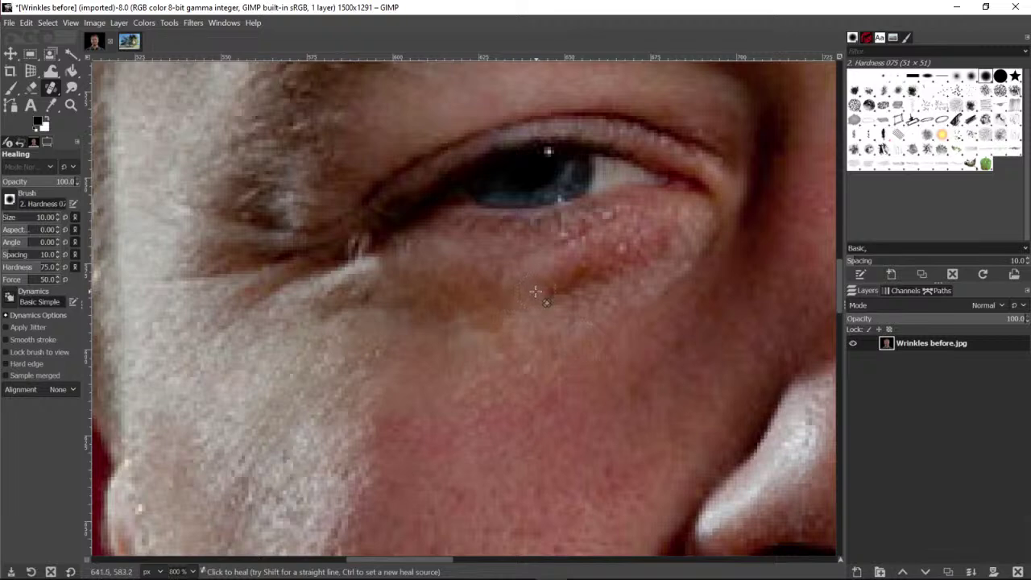
{"action": "mouse_move", "coordinate": [535, 292]}
{"action": "left_mouse_down"}
{"action": "mouse_move", "coordinate": [549, 296]}
{"action": "mouse_move", "coordinate": [623, 257]}
{"action": "mouse_move", "coordinate": [651, 268]}
{"action": "mouse_move", "coordinate": [665, 258]}
{"action": "left_mouse_up"}
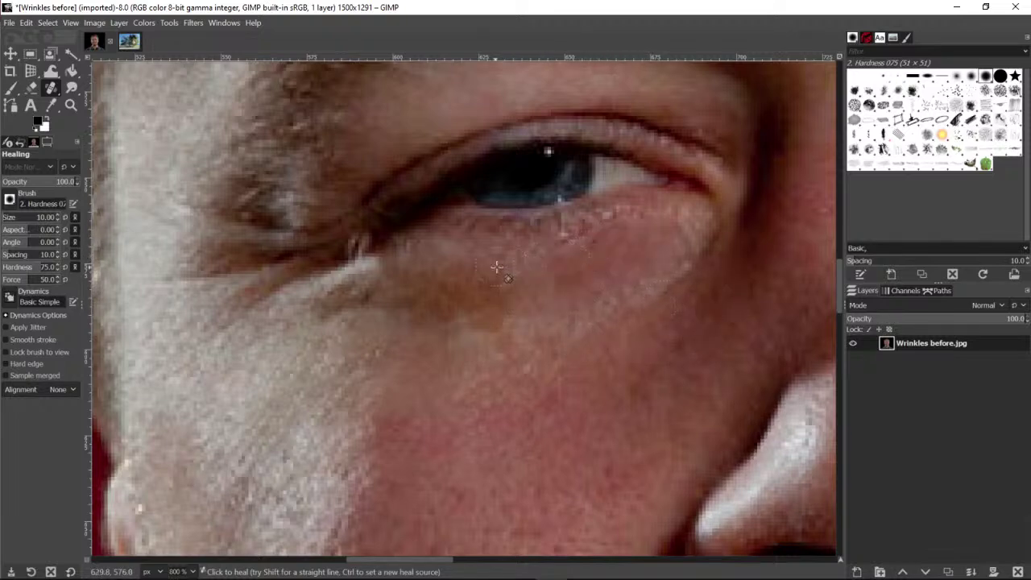
{"action": "left_click_drag", "start_coordinate": [662, 302], "coordinate": [684, 287]}
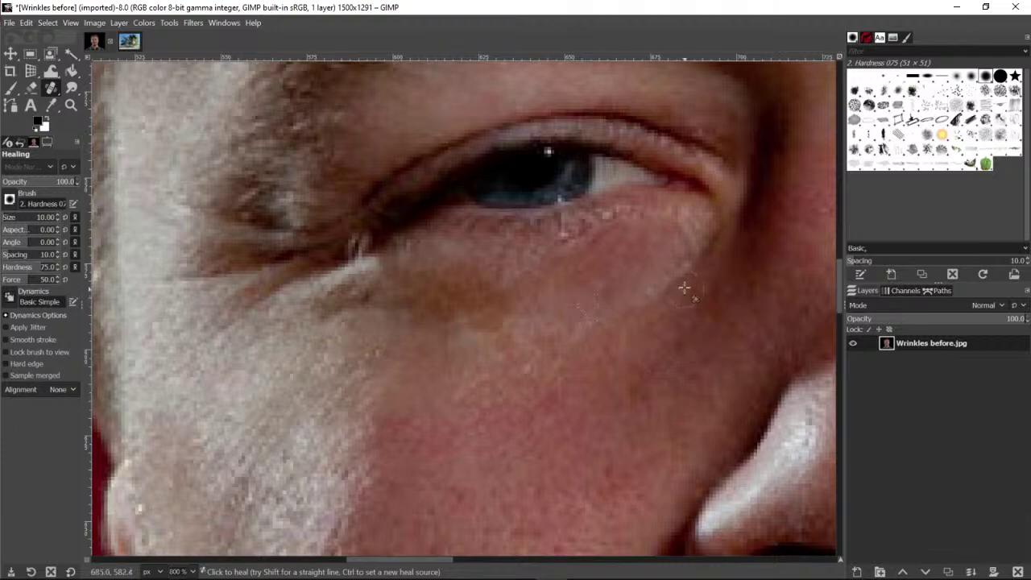
{"action": "key", "text": "ctrl"}
{"action": "left_click", "coordinate": [686, 314], "text": "ctrl"}
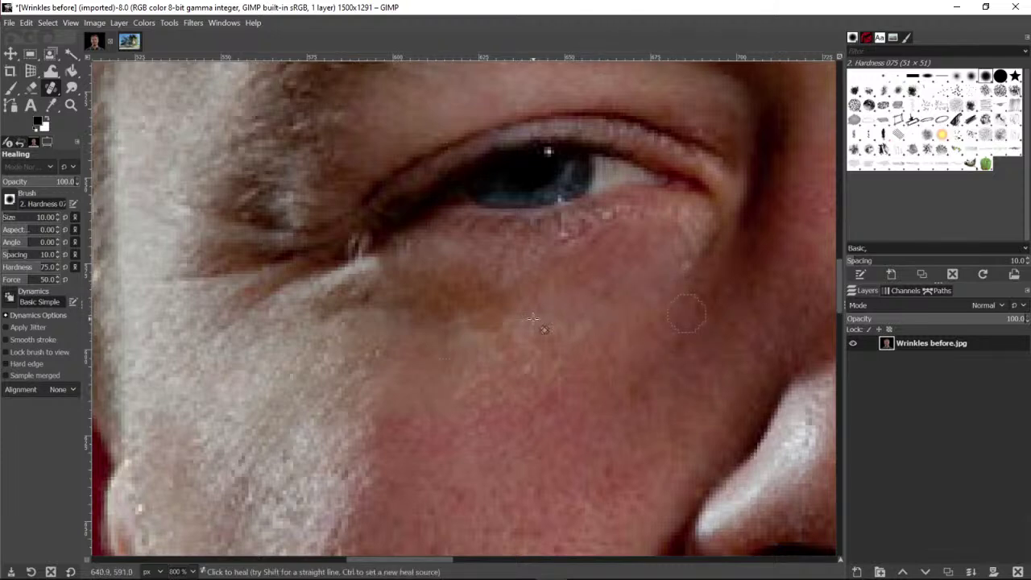
Heal the remaining folds and lines at the outer corner of the eye using light skin sampled beside and below them
{"action": "key", "text": "ctrl"}
{"action": "left_click", "coordinate": [265, 325], "text": "ctrl"}
{"action": "mouse_move", "coordinate": [347, 296]}
{"action": "left_mouse_down"}
{"action": "mouse_move", "coordinate": [317, 310]}
{"action": "mouse_move", "coordinate": [369, 305]}
{"action": "mouse_move", "coordinate": [368, 268]}
{"action": "mouse_move", "coordinate": [335, 288]}
{"action": "left_mouse_up"}
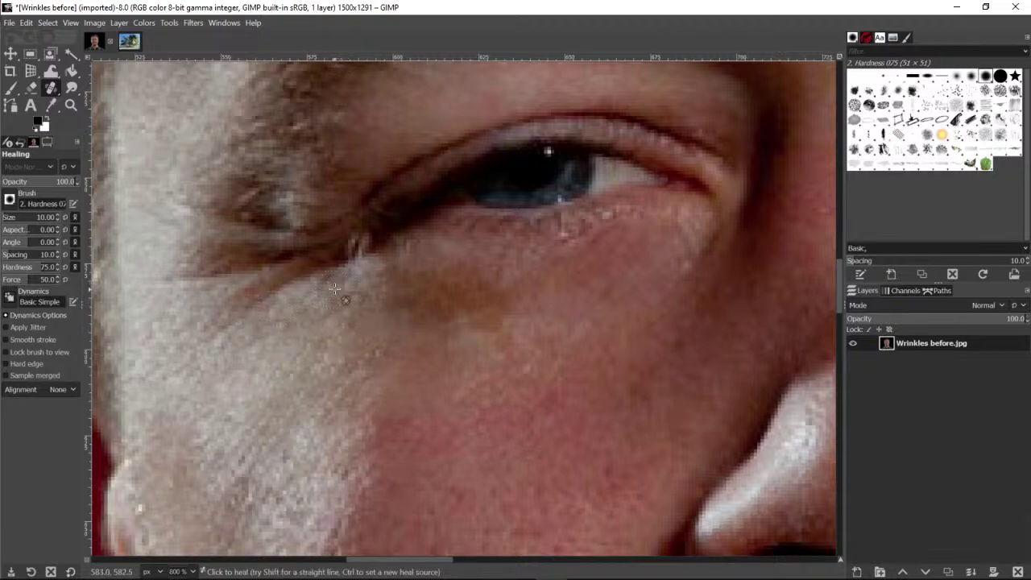
{"action": "left_click", "coordinate": [304, 354], "text": "ctrl"}
{"action": "left_click", "coordinate": [170, 320], "text": "ctrl"}
{"action": "mouse_move", "coordinate": [252, 291]}
{"action": "left_mouse_down"}
{"action": "mouse_move", "coordinate": [218, 315]}
{"action": "mouse_move", "coordinate": [294, 274]}
{"action": "left_mouse_up"}
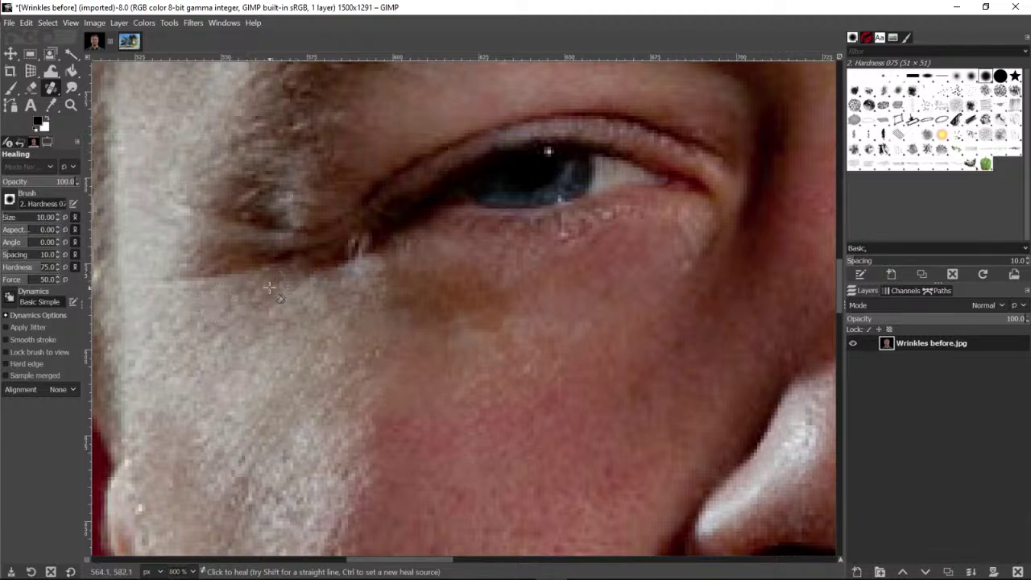
{"action": "left_click", "coordinate": [173, 367], "text": "ctrl"}
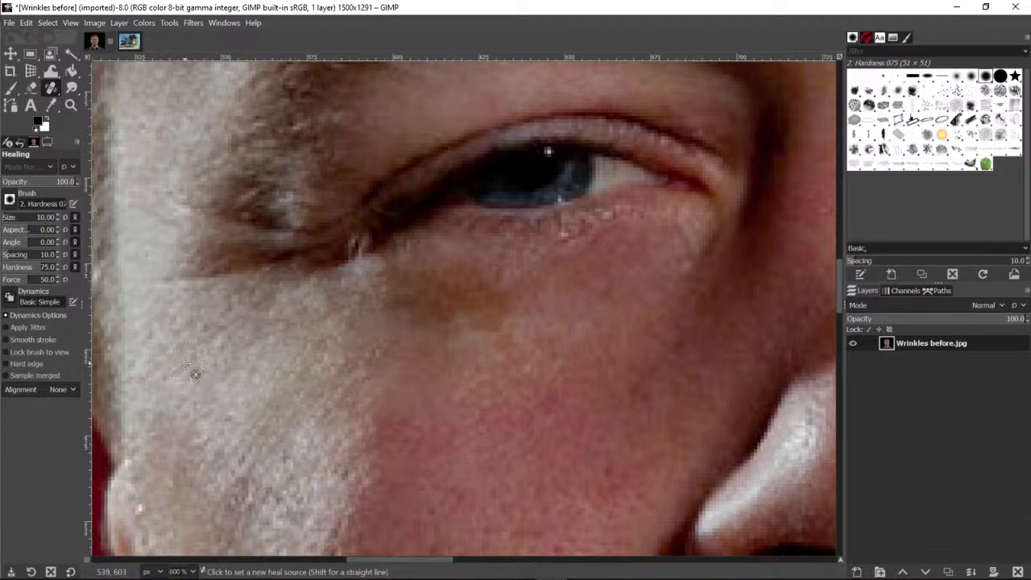
{"action": "mouse_move", "coordinate": [175, 298]}
{"action": "left_mouse_down"}
{"action": "mouse_move", "coordinate": [238, 302]}
{"action": "mouse_move", "coordinate": [251, 283]}
{"action": "mouse_move", "coordinate": [272, 282]}
{"action": "mouse_move", "coordinate": [179, 271]}
{"action": "mouse_move", "coordinate": [248, 286]}
{"action": "left_mouse_up"}
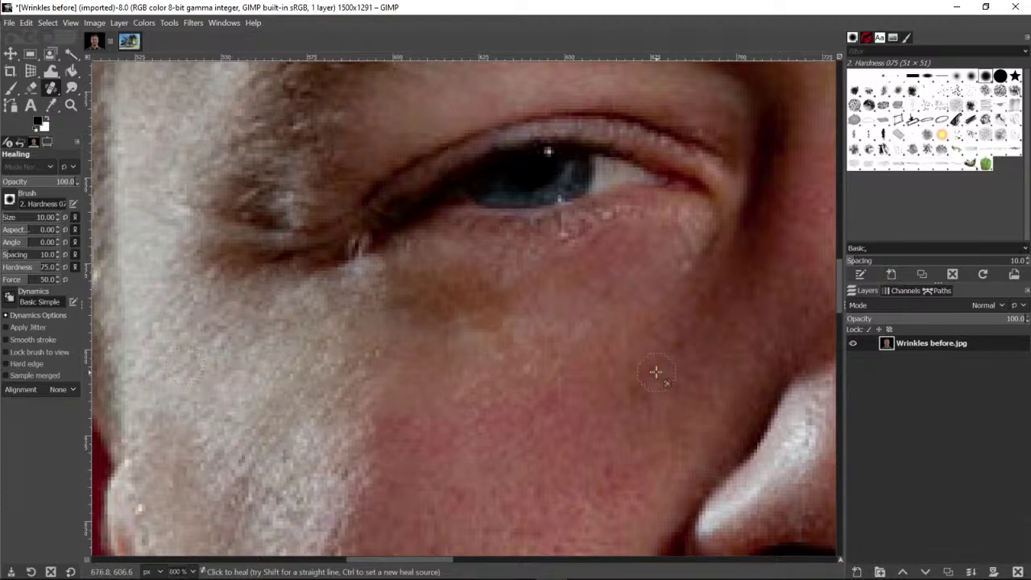
Zoom out with the Zoom tool to examine the whole portrait after the healing
{"action": "left_click", "coordinate": [70, 105]}
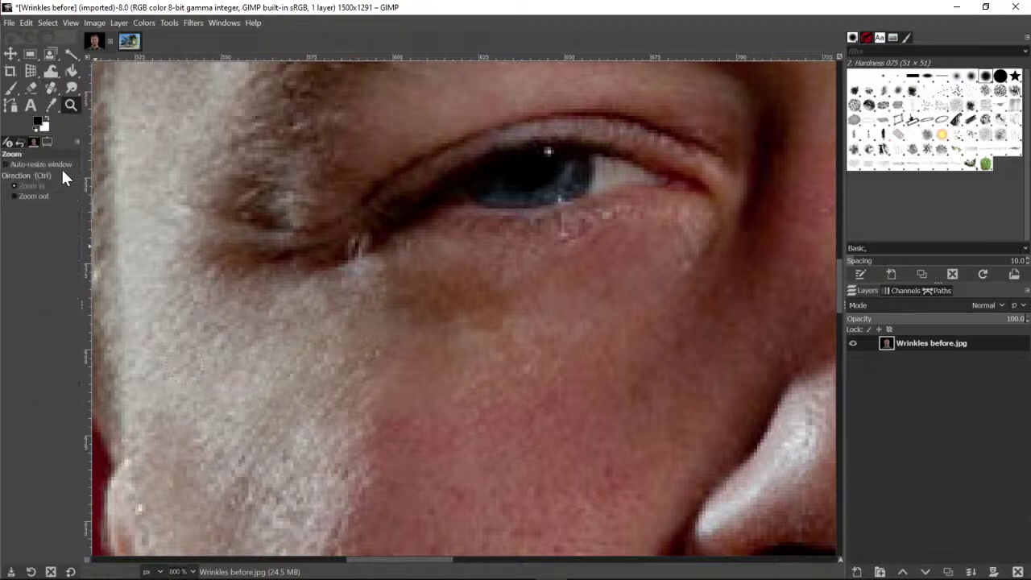
{"action": "left_click", "coordinate": [542, 268], "text": "ctrl"}
{"action": "left_click", "coordinate": [604, 278], "text": "ctrl"}
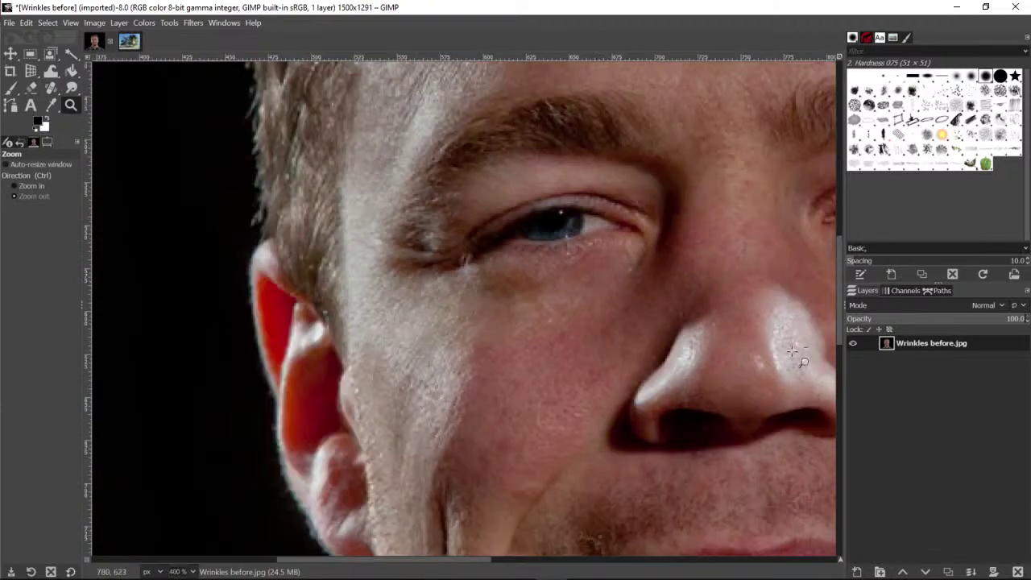
{"action": "left_click", "coordinate": [594, 398], "text": "ctrl"}
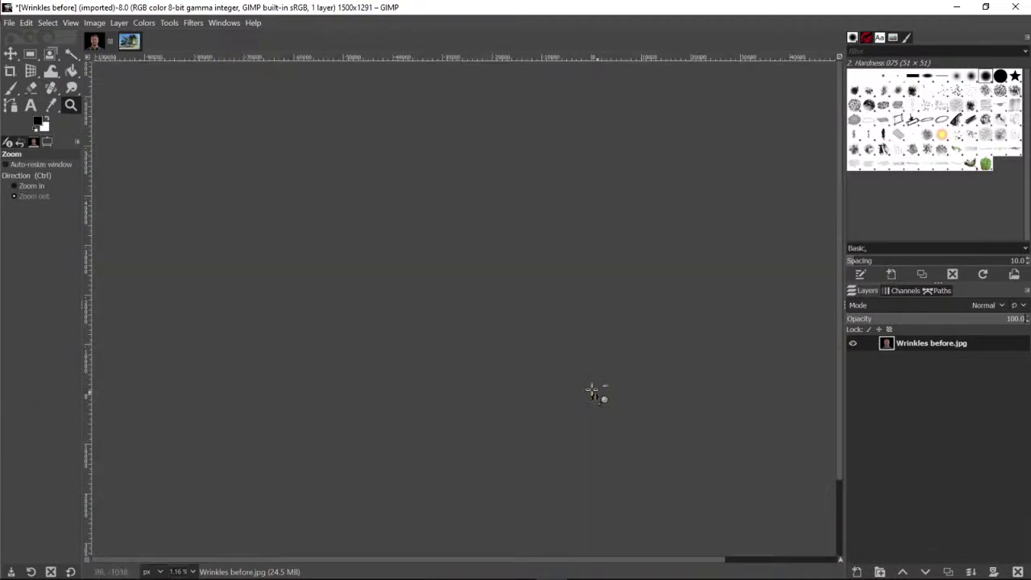
{"action": "left_click", "coordinate": [37, 186]}
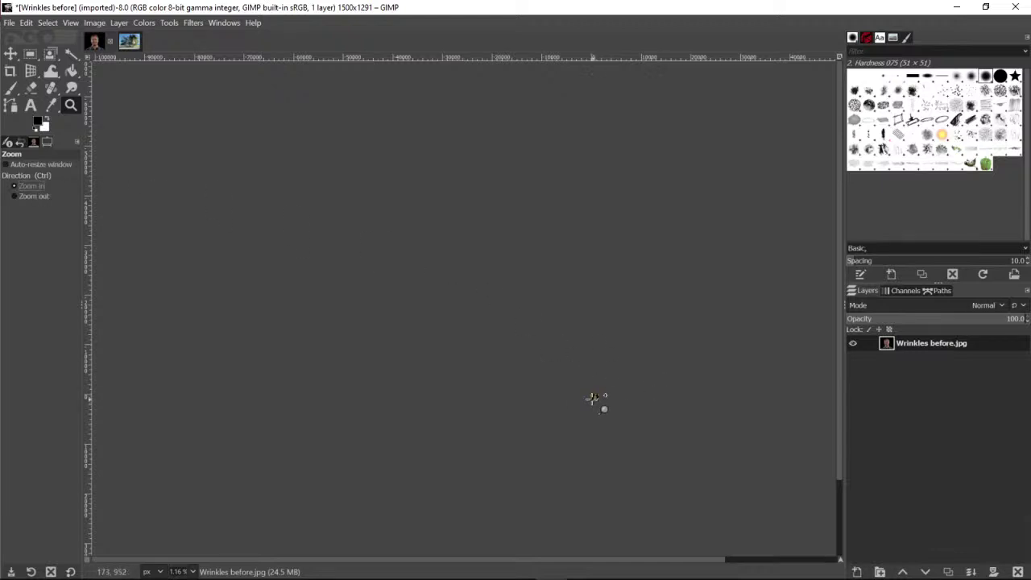
{"action": "left_click", "coordinate": [595, 397]}
{"action": "left_click", "coordinate": [594, 397]}
{"action": "left_click", "coordinate": [594, 397]}
{"action": "left_click", "coordinate": [594, 398]}
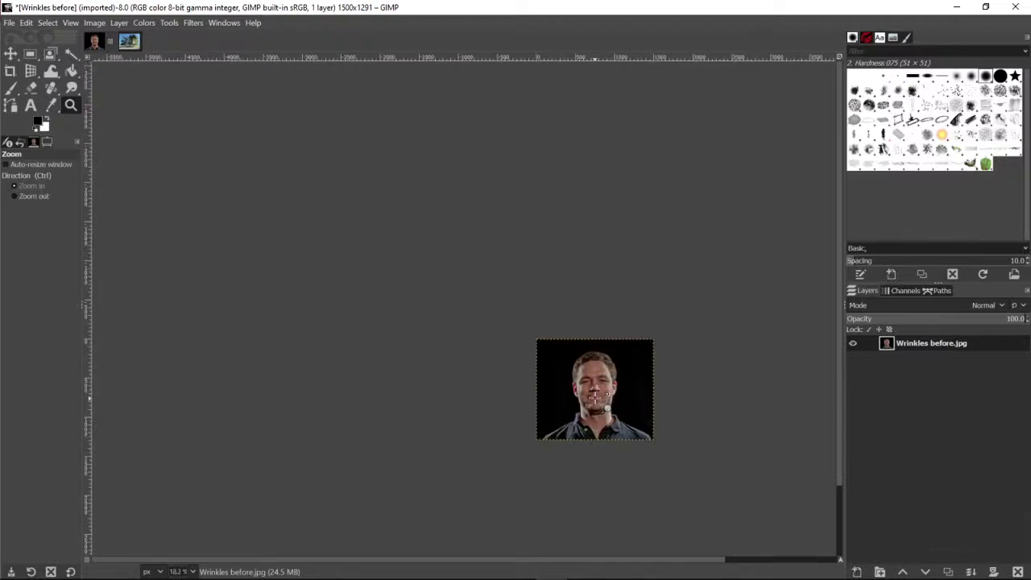
{"action": "left_click", "coordinate": [594, 397]}
{"action": "left_click", "coordinate": [594, 397]}
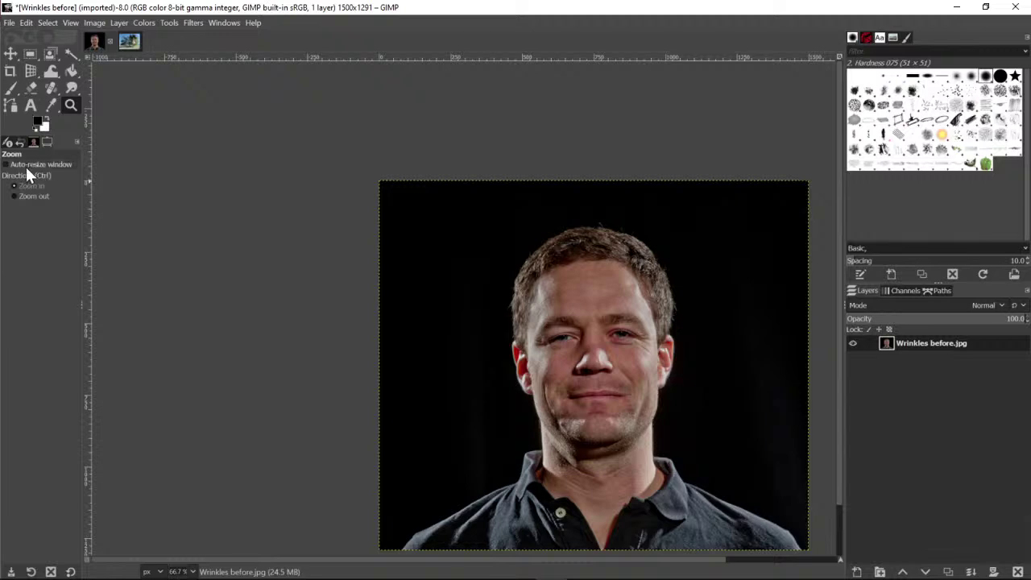
Zoom in on the face to 400% and compare the retouched eye area with the other eye and the forehead
{"action": "left_click", "coordinate": [615, 324]}
{"action": "left_click", "coordinate": [615, 323]}
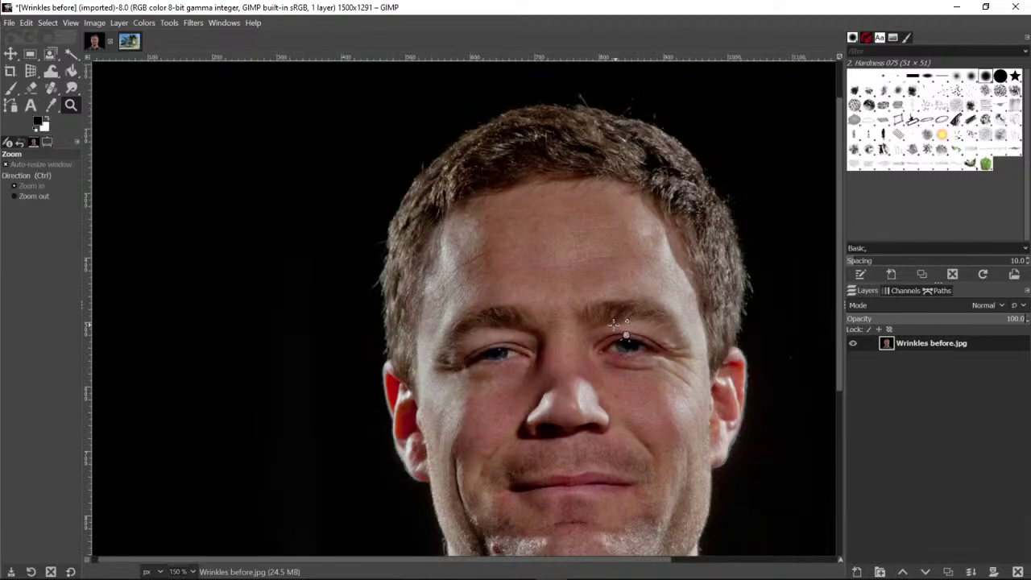
{"action": "left_click", "coordinate": [568, 406]}
{"action": "left_click", "coordinate": [555, 391]}
{"action": "left_click", "coordinate": [634, 365]}
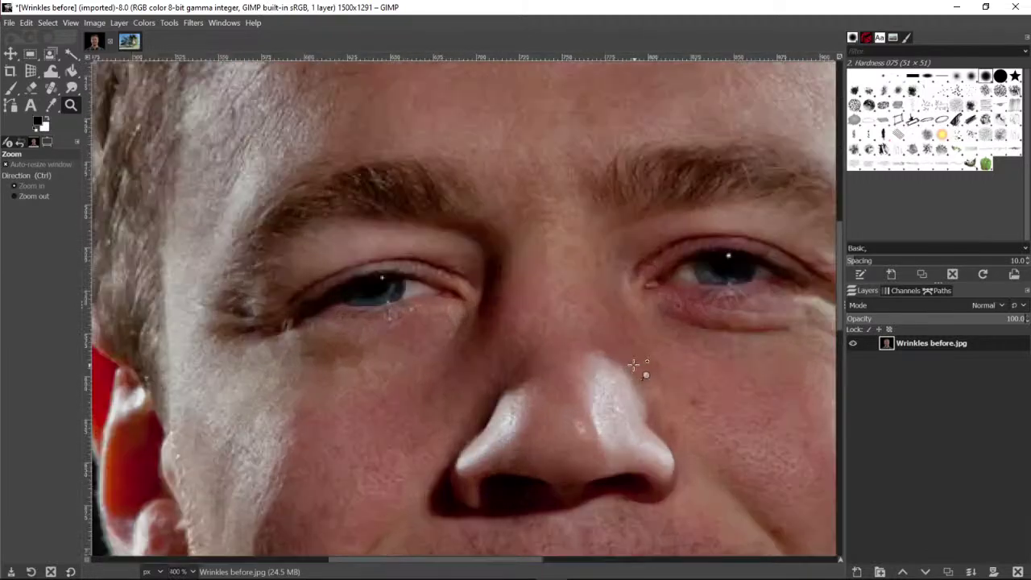
{"action": "left_click_drag", "start_coordinate": [536, 561], "coordinate": [559, 568]}
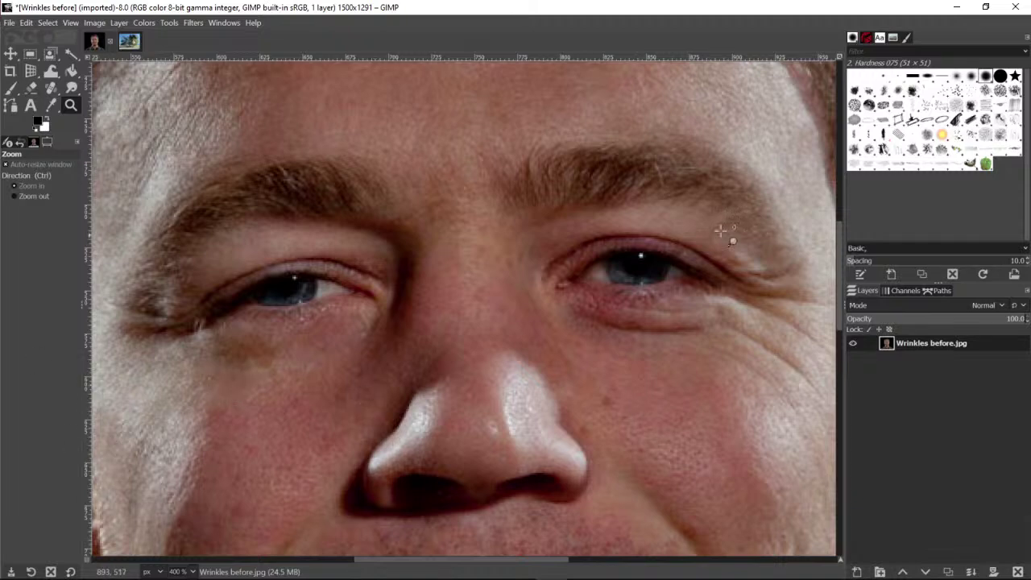
{"action": "left_click_drag", "start_coordinate": [840, 232], "coordinate": [830, 211]}
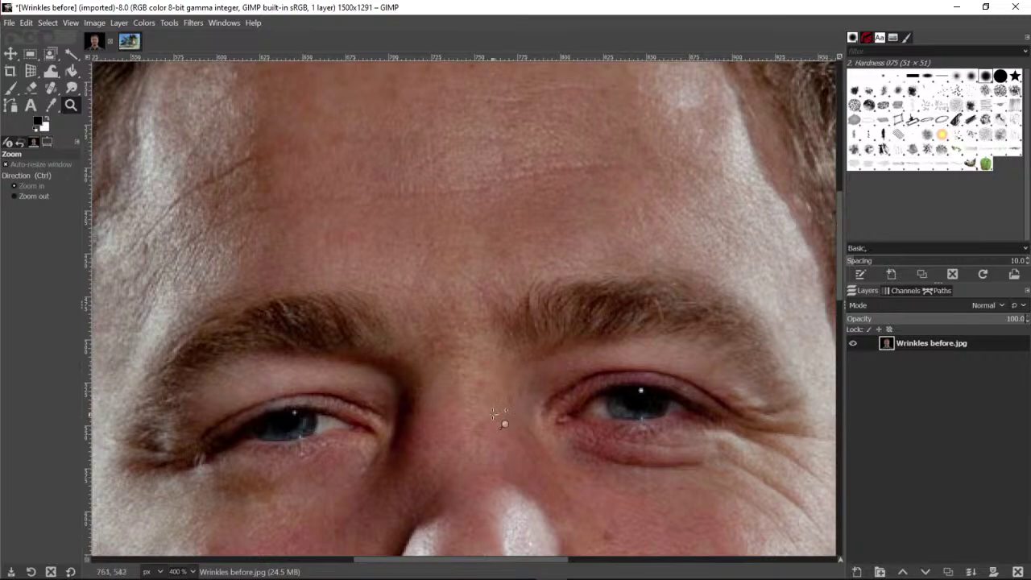
{"action": "left_click_drag", "start_coordinate": [506, 559], "coordinate": [458, 560]}
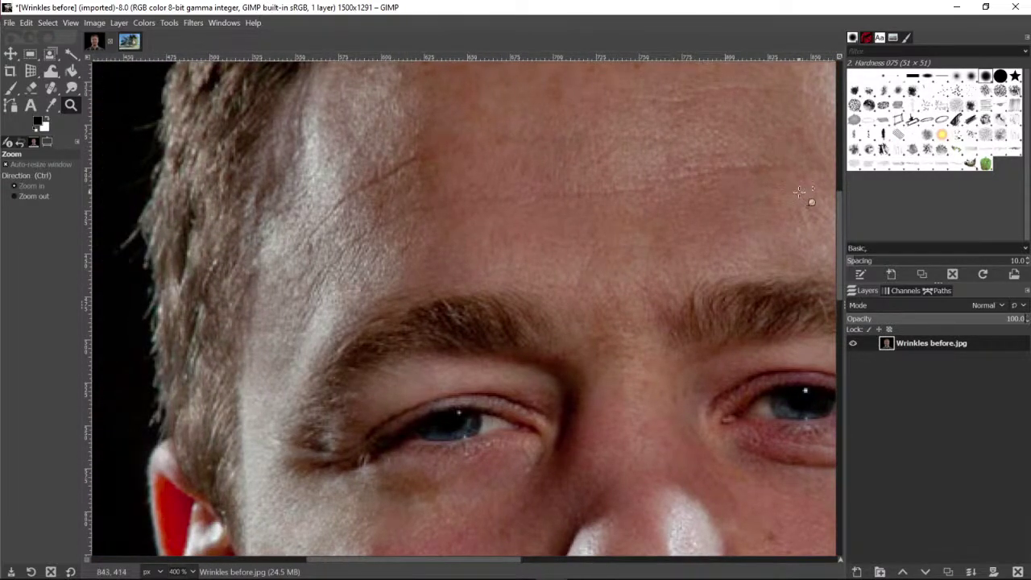
{"action": "left_click_drag", "start_coordinate": [838, 196], "coordinate": [824, 255]}
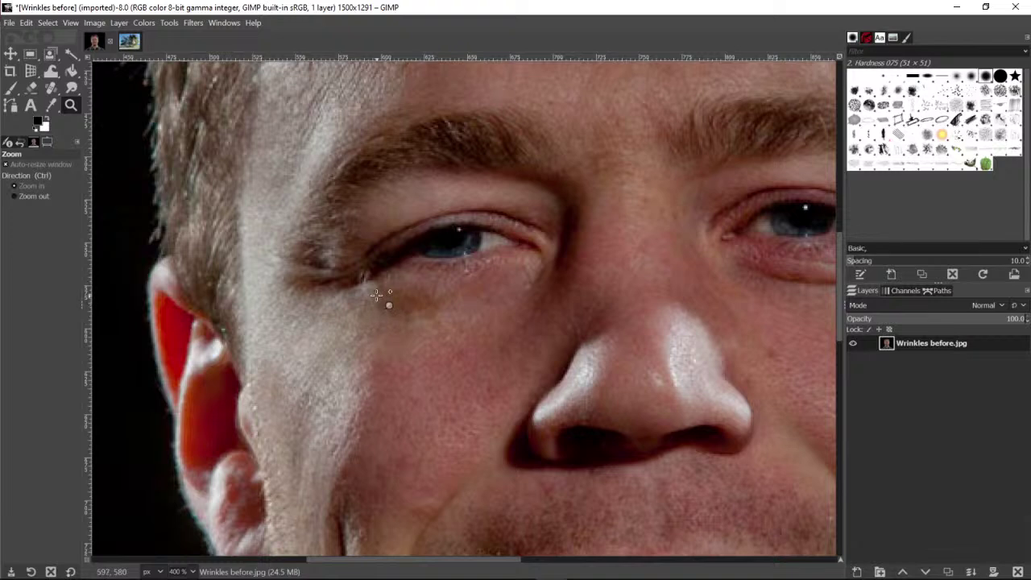
Heal the dark crease extending outward from the corner of the eye with the Healing tool, sampling the light skin just below it
{"action": "left_click", "coordinate": [346, 286]}
{"action": "left_click", "coordinate": [274, 304]}
{"action": "left_click", "coordinate": [278, 311]}
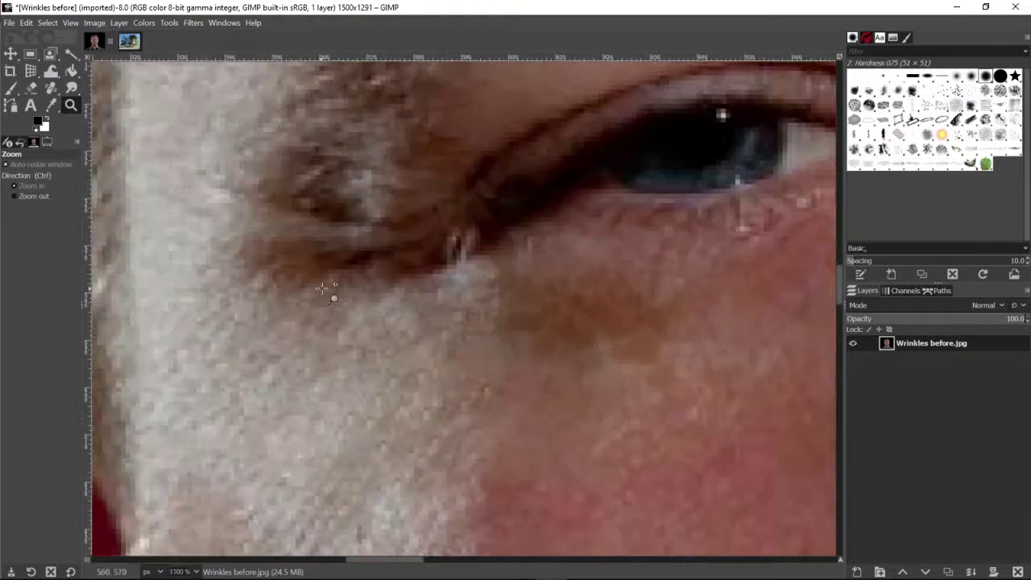
{"action": "left_click", "coordinate": [328, 288]}
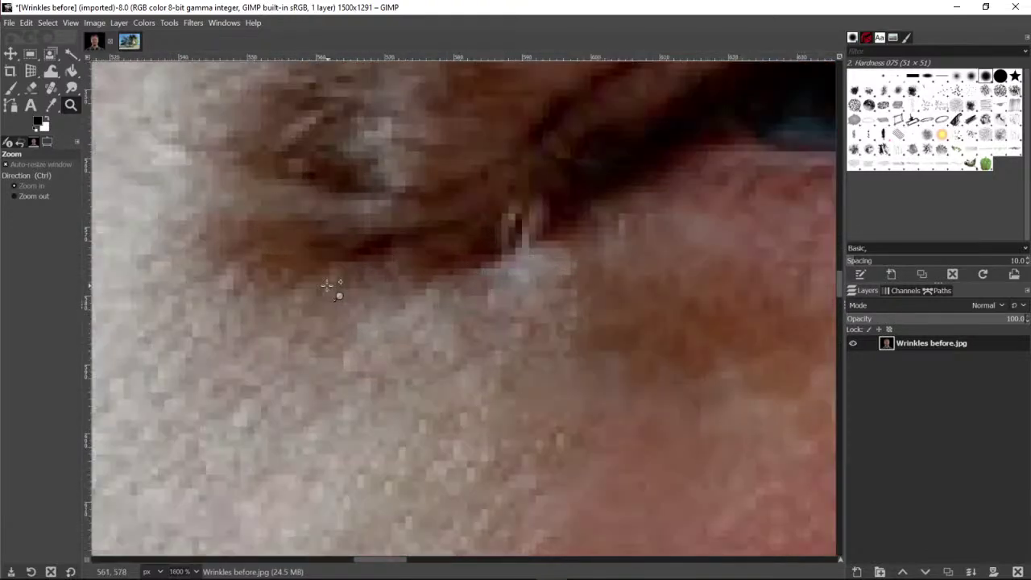
{"action": "left_click", "coordinate": [49, 86]}
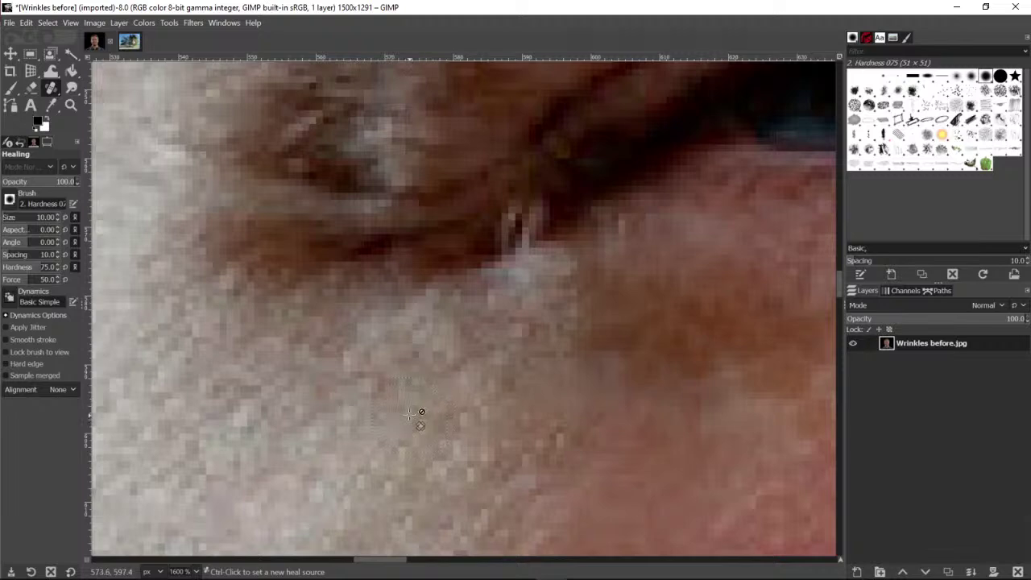
{"action": "key", "text": "ctrl"}
{"action": "left_click", "coordinate": [362, 368], "text": "ctrl"}
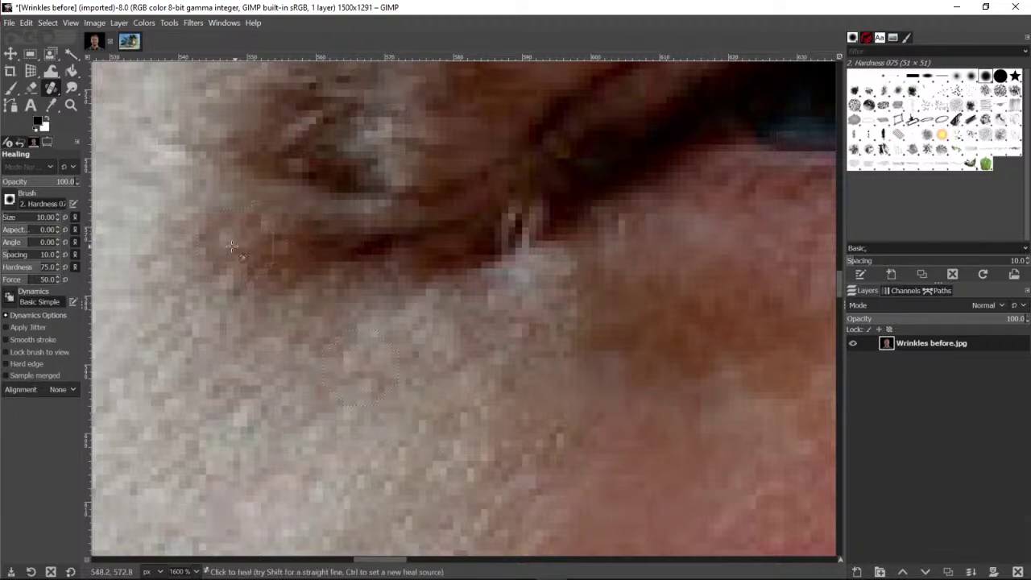
{"action": "mouse_move", "coordinate": [242, 242]}
{"action": "left_mouse_down"}
{"action": "mouse_move", "coordinate": [259, 262]}
{"action": "mouse_move", "coordinate": [285, 247]}
{"action": "mouse_move", "coordinate": [301, 261]}
{"action": "mouse_move", "coordinate": [316, 247]}
{"action": "mouse_move", "coordinate": [336, 262]}
{"action": "mouse_move", "coordinate": [471, 271]}
{"action": "left_mouse_up"}
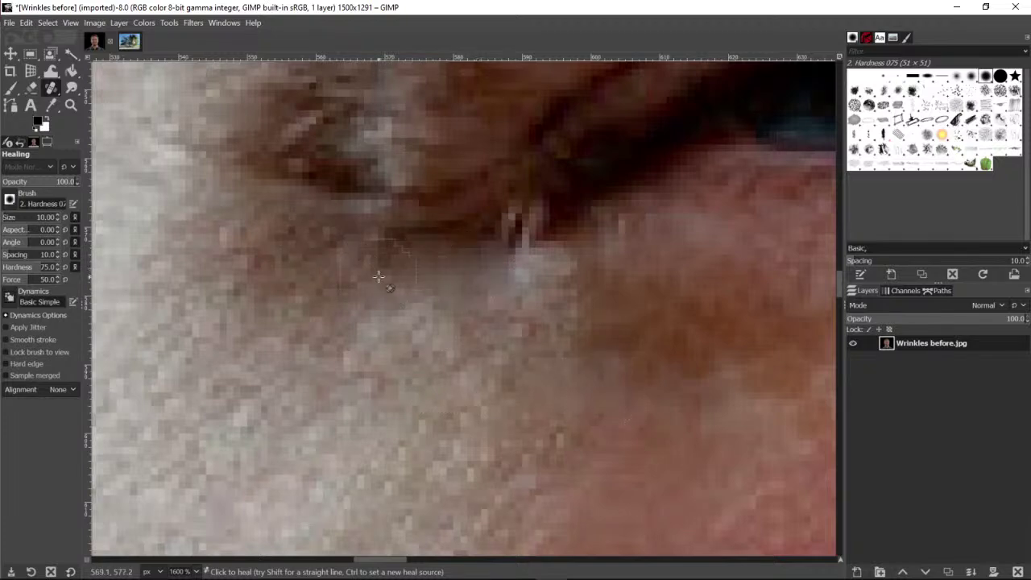
Heal the dark folds between the outer eye corner and the eyebrow's tail using light skin sampled at the temple
{"action": "left_click_drag", "start_coordinate": [841, 281], "coordinate": [840, 264]}
{"action": "left_click", "coordinate": [167, 348], "text": "ctrl"}
{"action": "mouse_move", "coordinate": [258, 378]}
{"action": "left_mouse_down"}
{"action": "mouse_move", "coordinate": [286, 395]}
{"action": "mouse_move", "coordinate": [322, 384]}
{"action": "mouse_move", "coordinate": [267, 414]}
{"action": "mouse_move", "coordinate": [367, 439]}
{"action": "mouse_move", "coordinate": [327, 334]}
{"action": "left_mouse_up"}
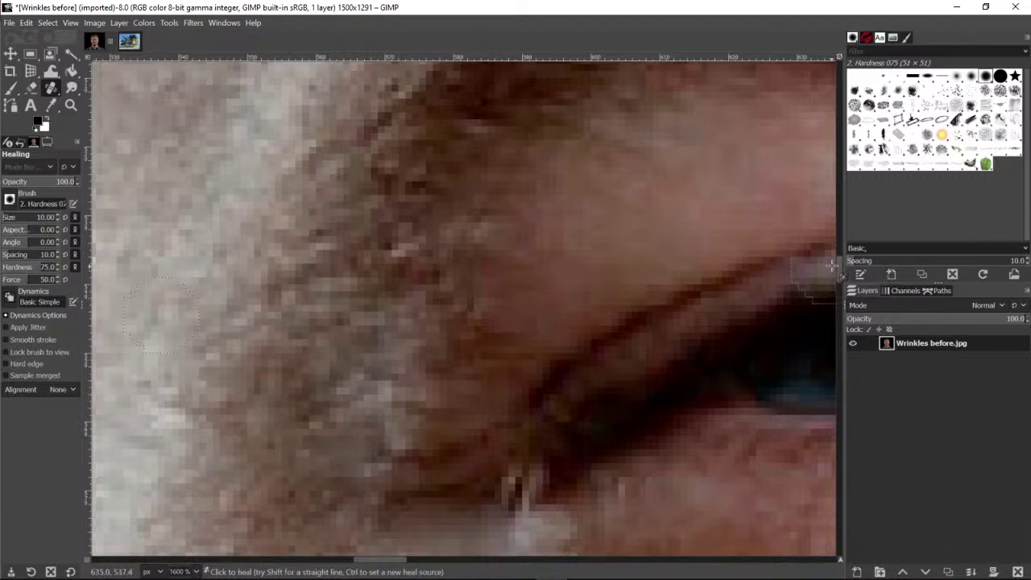
Heal the brown discoloured patch under the eye, resampling clean skin from the cheek and the area beneath the lower lid
{"action": "left_click_drag", "start_coordinate": [840, 265], "coordinate": [835, 281]}
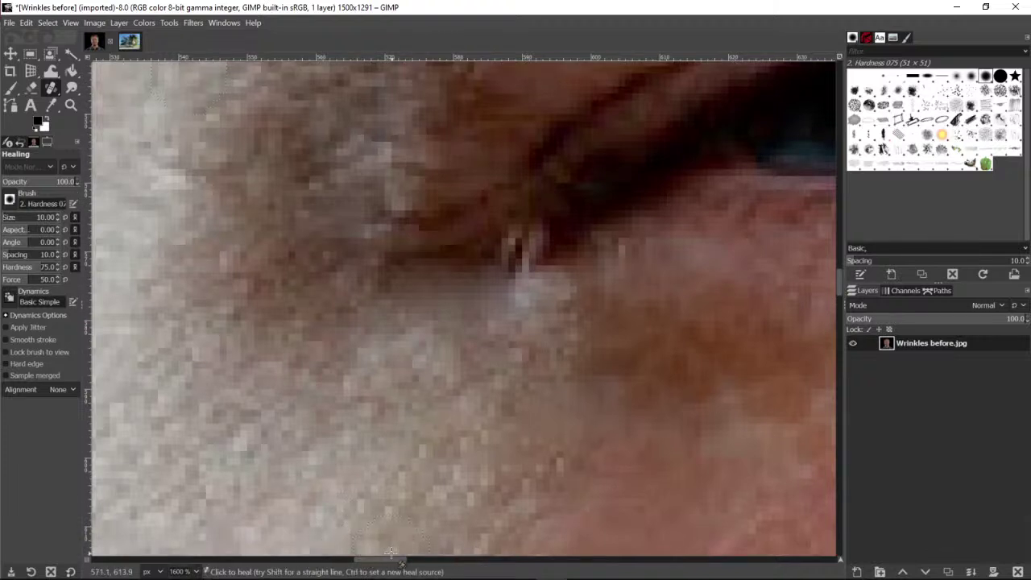
{"action": "left_click_drag", "start_coordinate": [390, 559], "coordinate": [409, 564]}
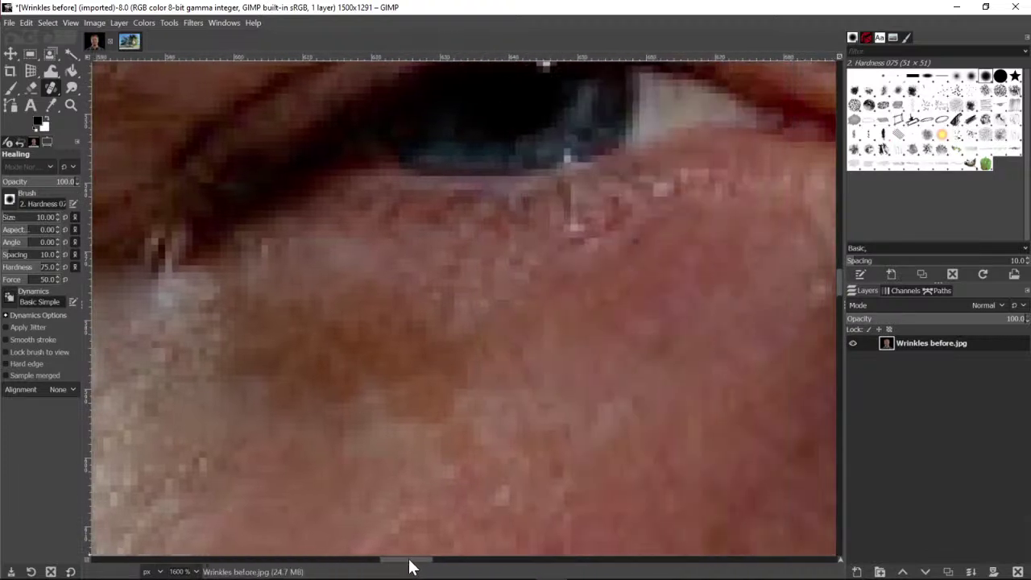
{"action": "left_click", "coordinate": [232, 467], "text": "ctrl"}
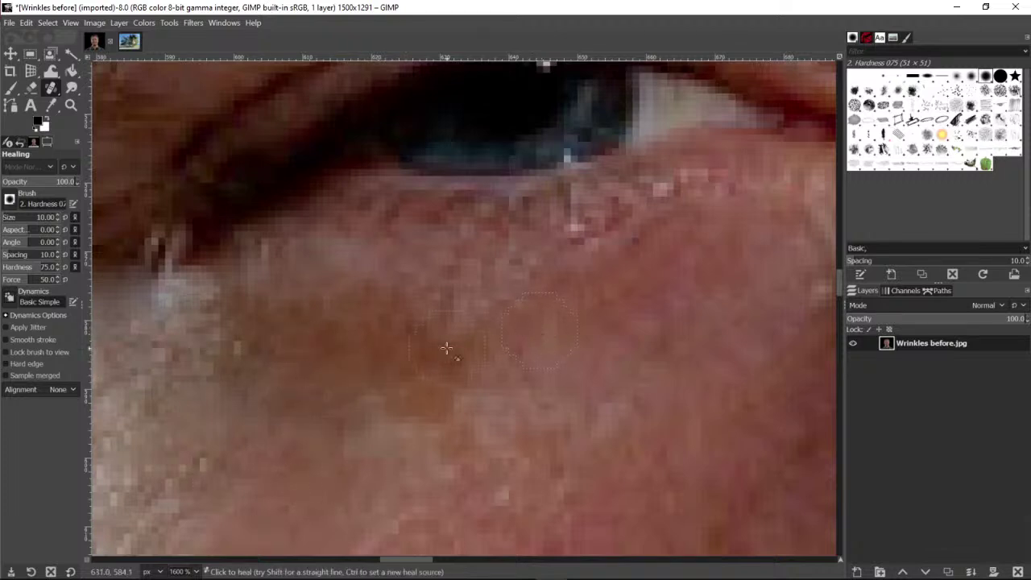
{"action": "left_click", "coordinate": [594, 293], "text": "ctrl"}
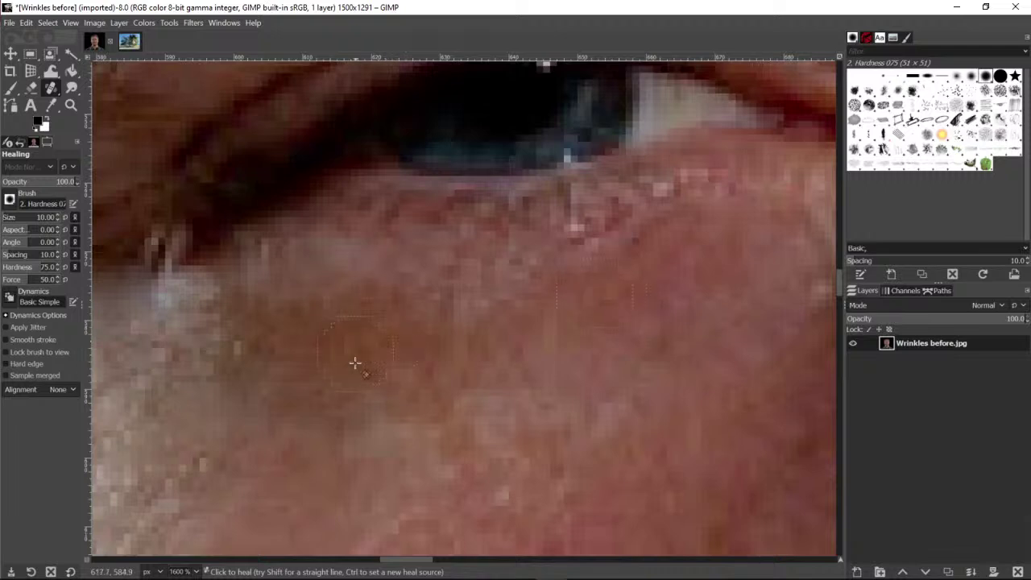
{"action": "left_click", "coordinate": [159, 435], "text": "ctrl"}
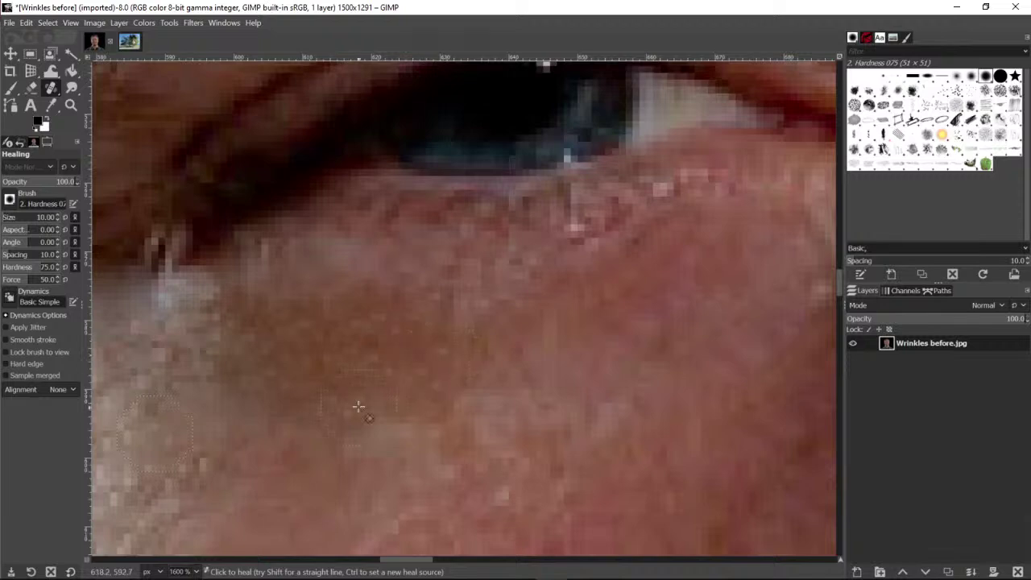
Zoom out to 300% with the Zoom tool to examine the healed eye area against the rest of the face
{"action": "left_click", "coordinate": [71, 110]}
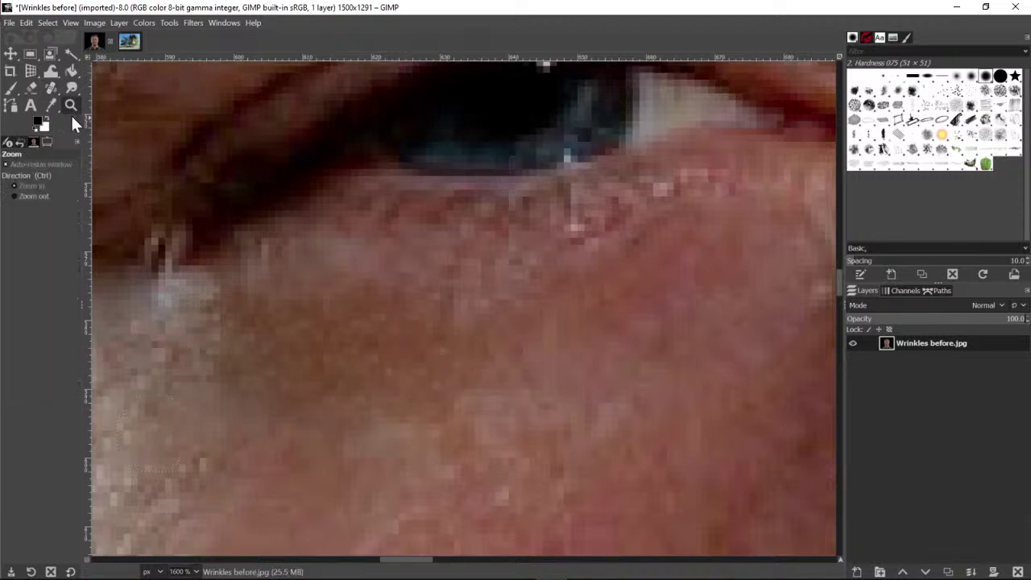
{"action": "left_click", "coordinate": [41, 196]}
{"action": "left_click", "coordinate": [317, 218]}
{"action": "left_click", "coordinate": [317, 217]}
{"action": "left_click", "coordinate": [319, 221]}
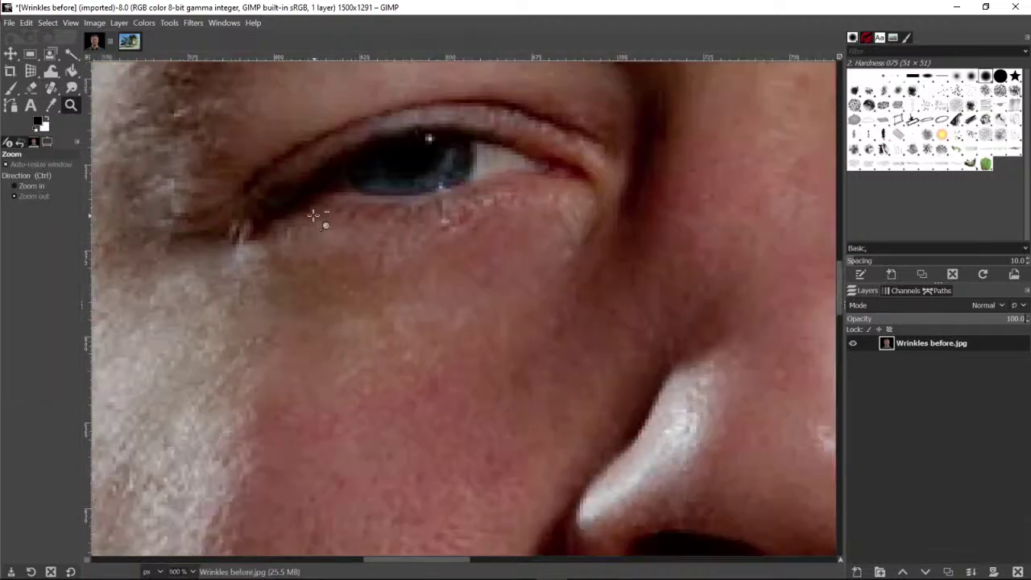
{"action": "left_click", "coordinate": [313, 214]}
{"action": "left_click", "coordinate": [313, 215]}
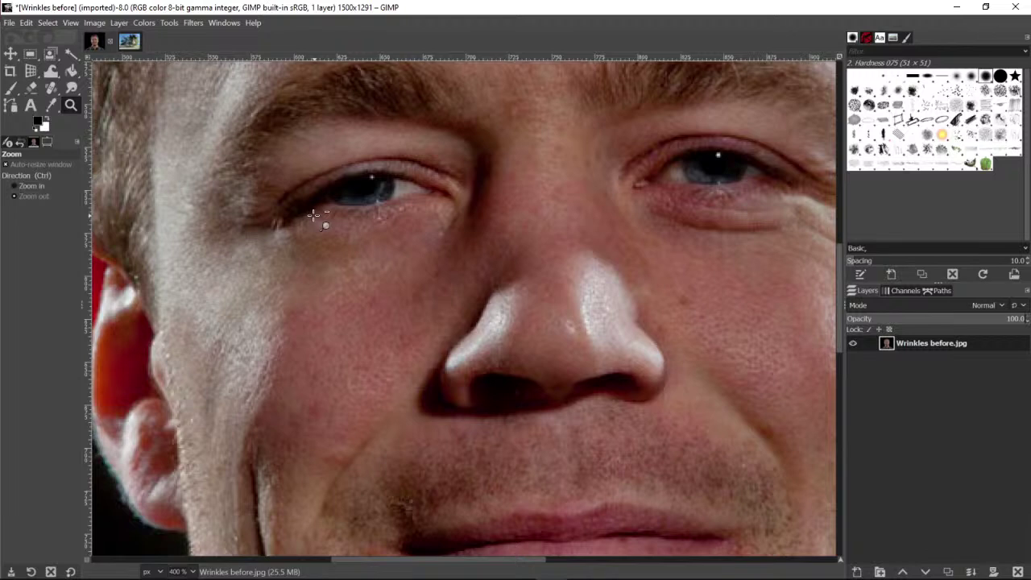
{"action": "left_click", "coordinate": [313, 214]}
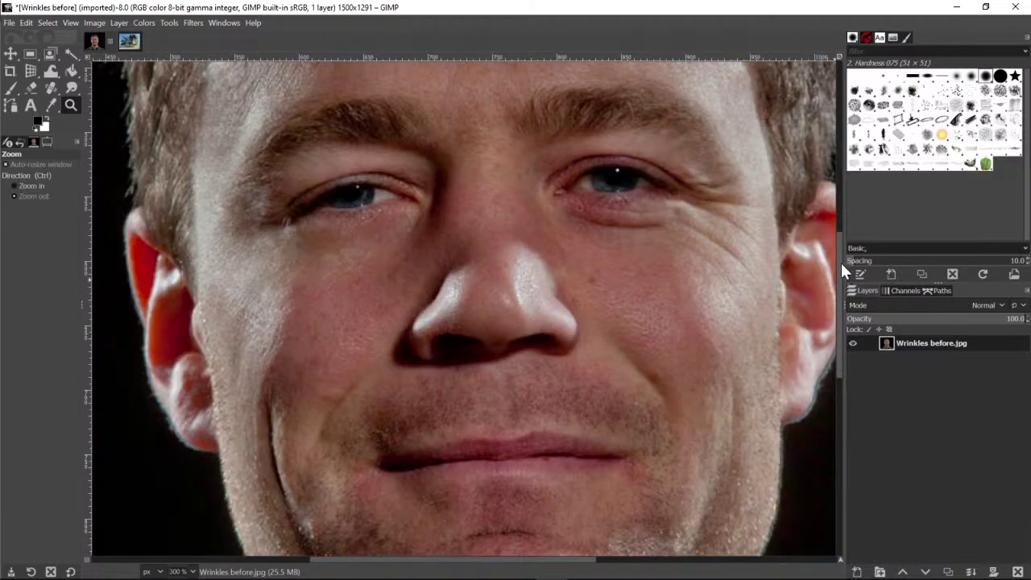
Heal the long diagonal wrinkle on the side of the forehead with the Healing tool, sampling light skin near the temple
{"action": "left_click_drag", "start_coordinate": [838, 251], "coordinate": [829, 191]}
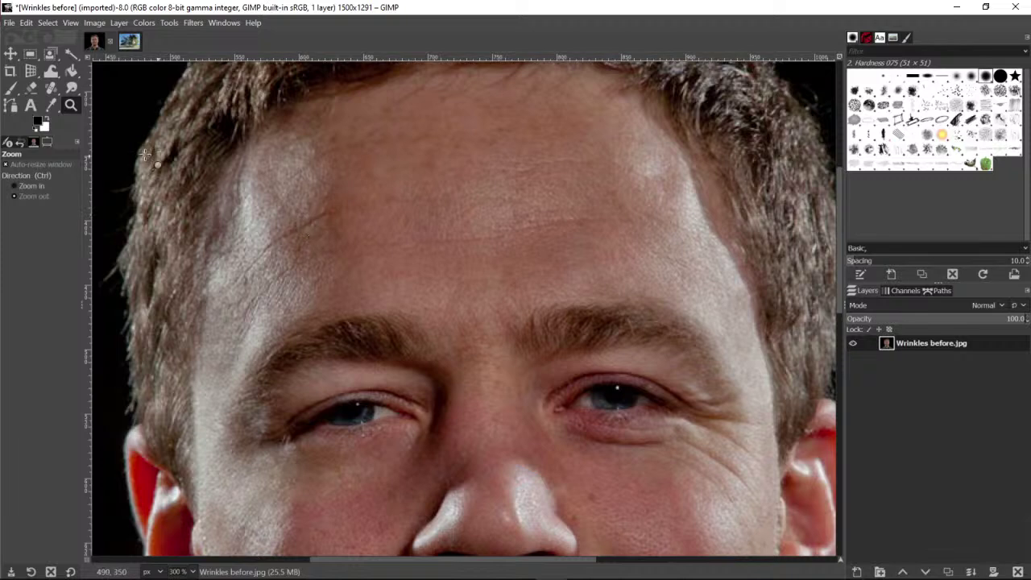
{"action": "left_click", "coordinate": [256, 268]}
{"action": "left_click", "coordinate": [275, 228]}
{"action": "left_click", "coordinate": [274, 227]}
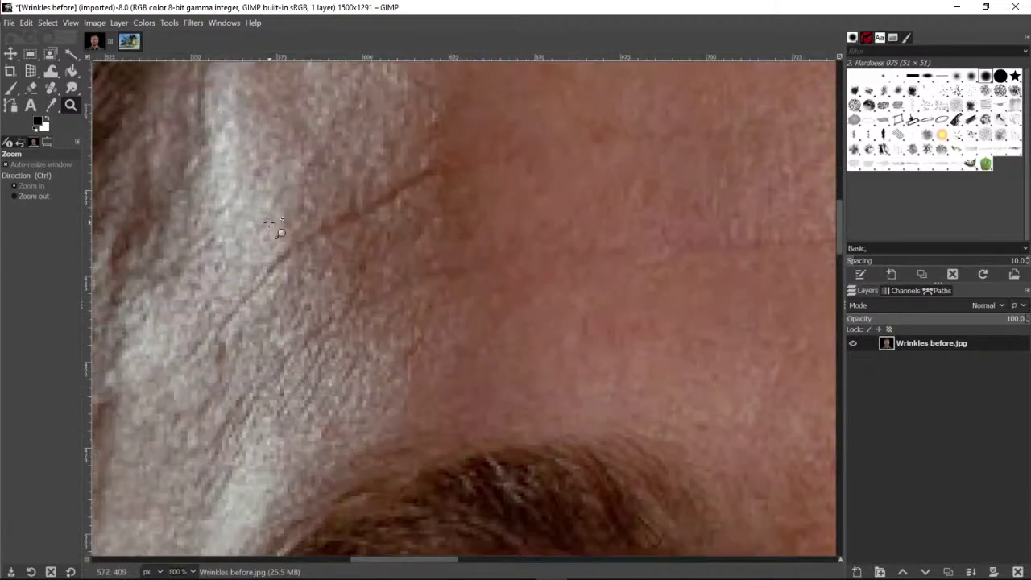
{"action": "left_click", "coordinate": [274, 227]}
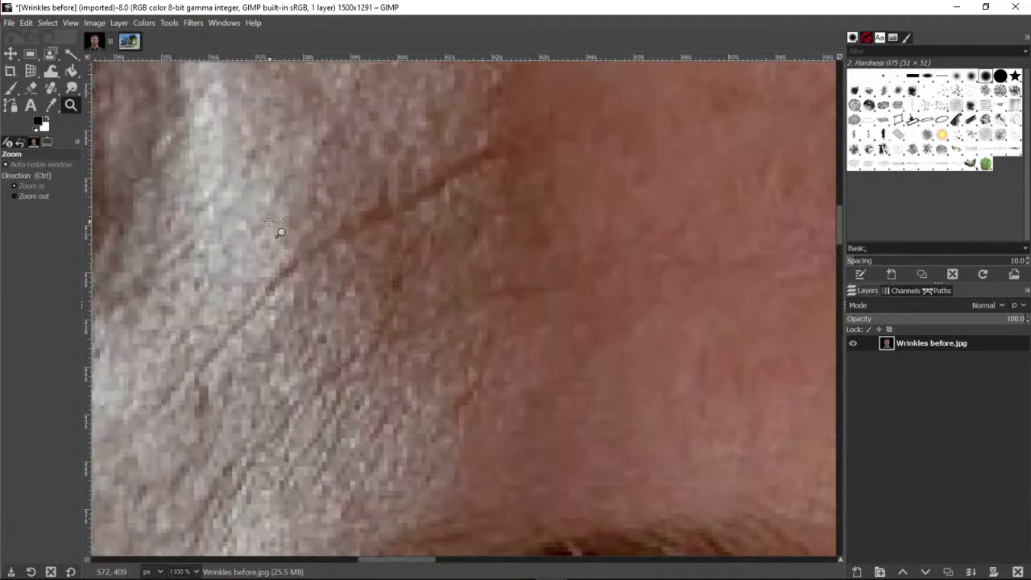
{"action": "left_click", "coordinate": [50, 86]}
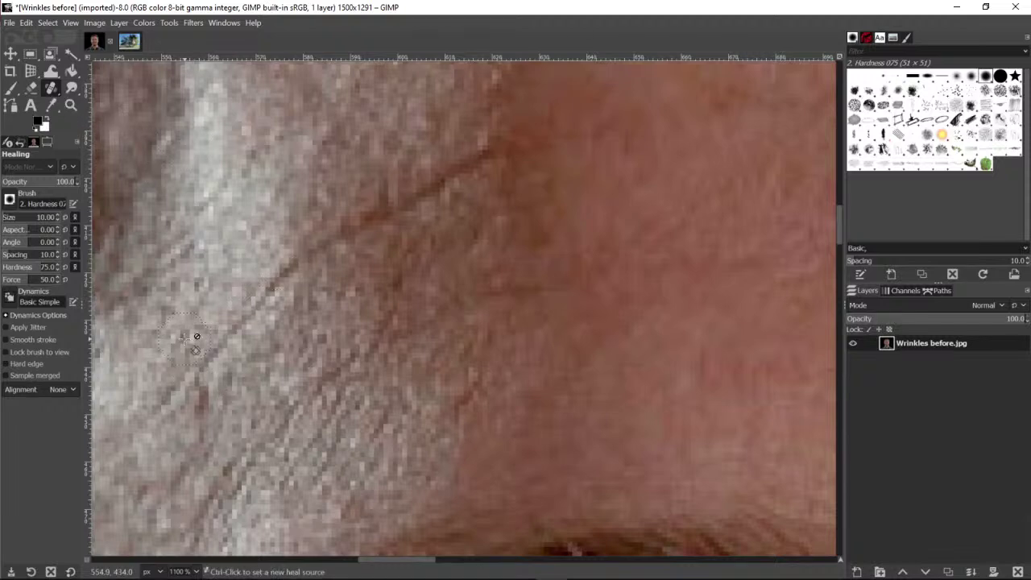
{"action": "left_click", "coordinate": [146, 365], "text": "ctrl"}
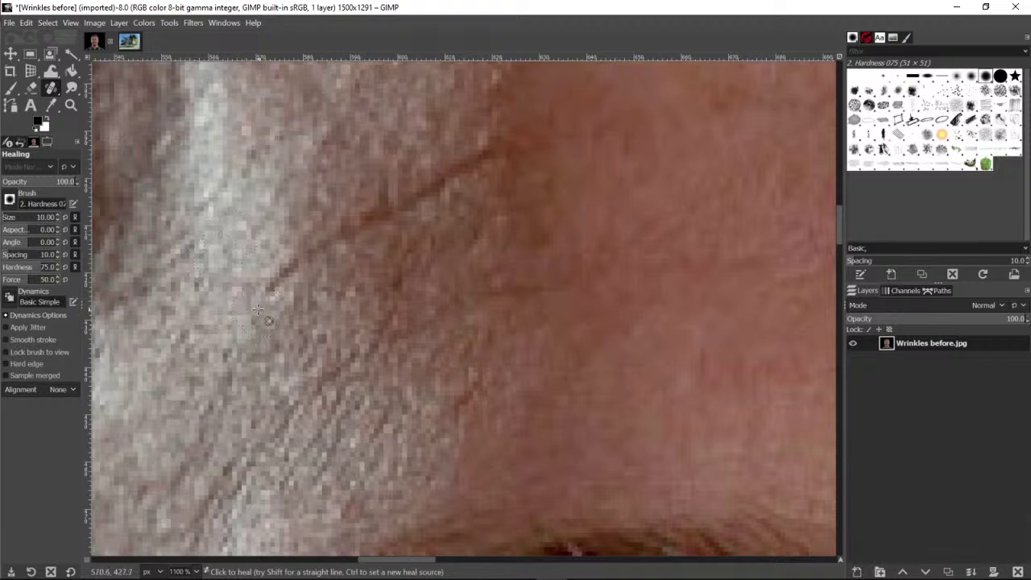
{"action": "mouse_move", "coordinate": [290, 276]}
{"action": "left_mouse_down"}
{"action": "mouse_move", "coordinate": [350, 225]}
{"action": "mouse_move", "coordinate": [396, 212]}
{"action": "mouse_move", "coordinate": [474, 163]}
{"action": "left_mouse_up"}
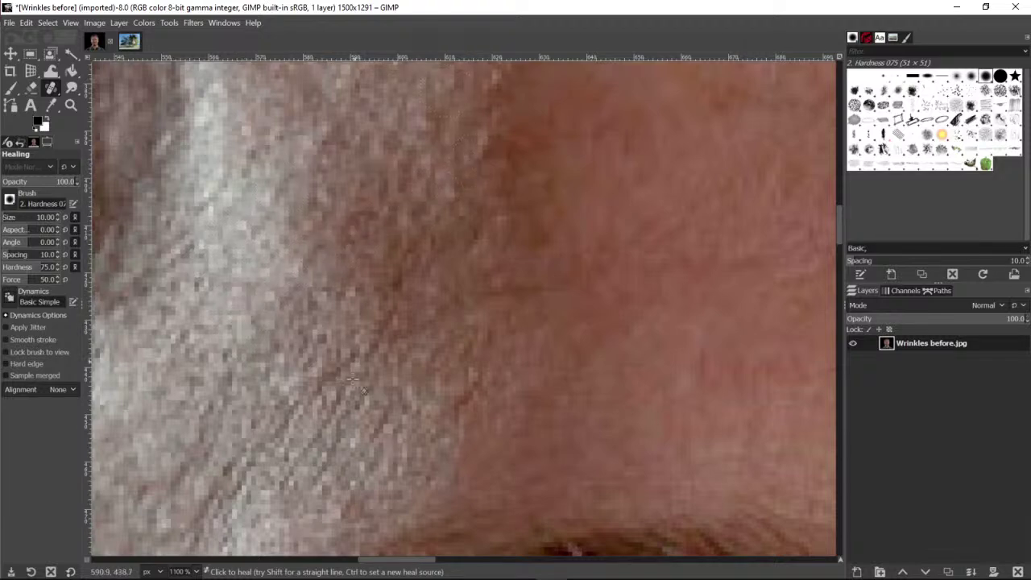
Heal the fine diagonal lines on the forehead above the eyebrow using light skin sampled near the brow
{"action": "left_click", "coordinate": [268, 522], "text": "ctrl"}
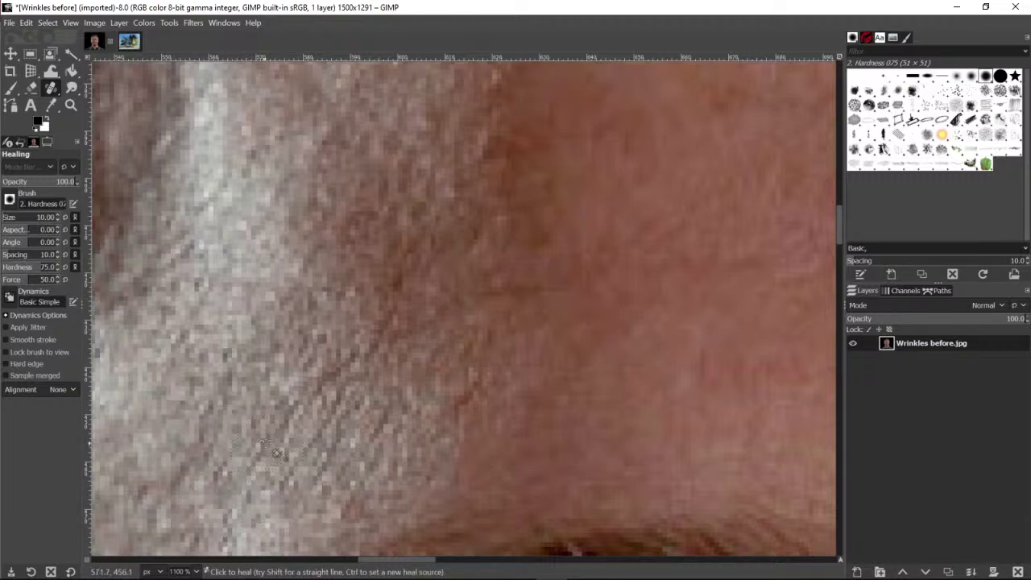
{"action": "mouse_move", "coordinate": [265, 443]}
{"action": "left_mouse_down"}
{"action": "mouse_move", "coordinate": [376, 352]}
{"action": "mouse_move", "coordinate": [401, 305]}
{"action": "left_mouse_up"}
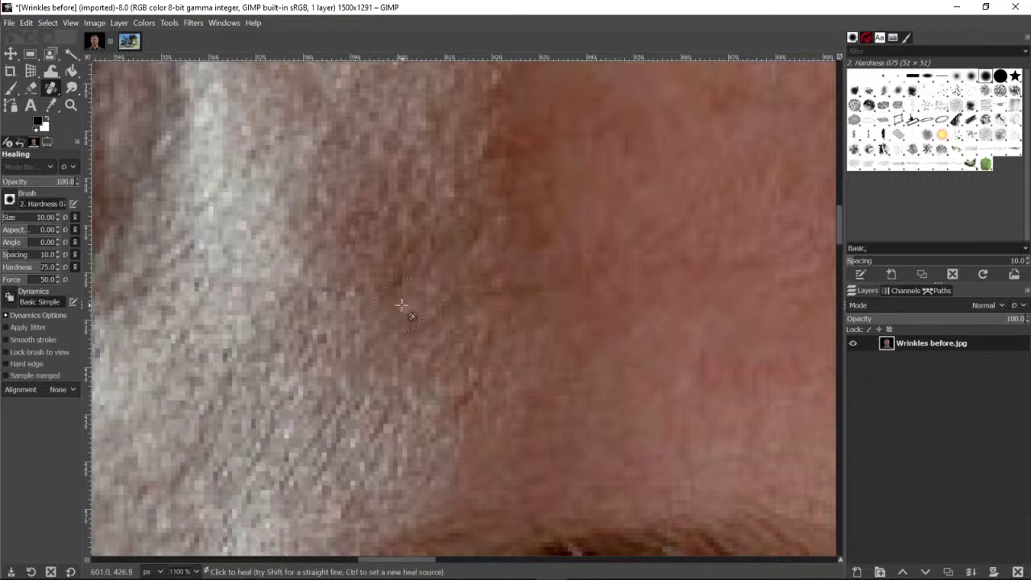
{"action": "left_click_drag", "start_coordinate": [445, 455], "coordinate": [465, 389]}
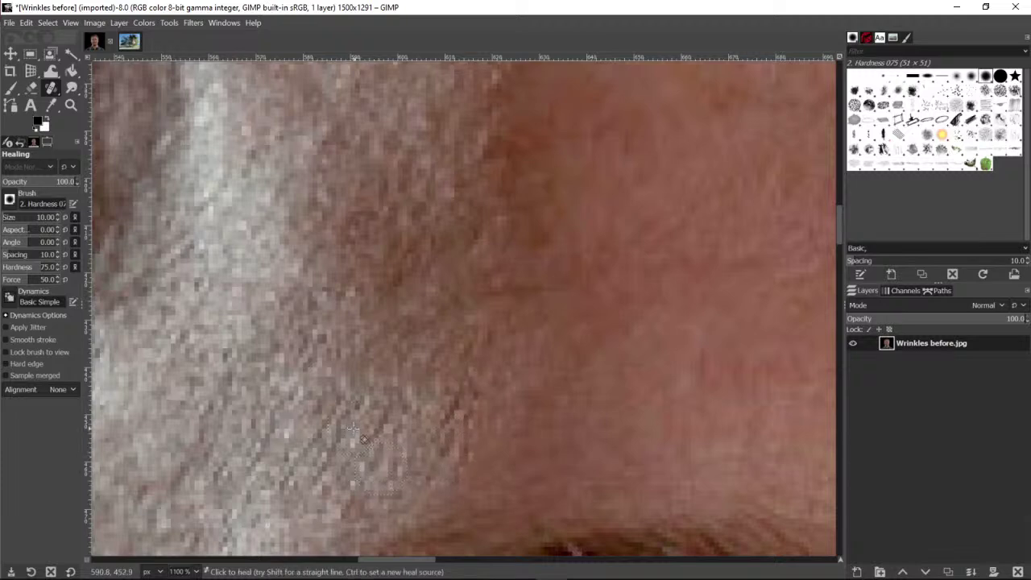
Zoom out to 200% and examine the portrait from the healed forehead down to the chin and neck
{"action": "left_click", "coordinate": [77, 103]}
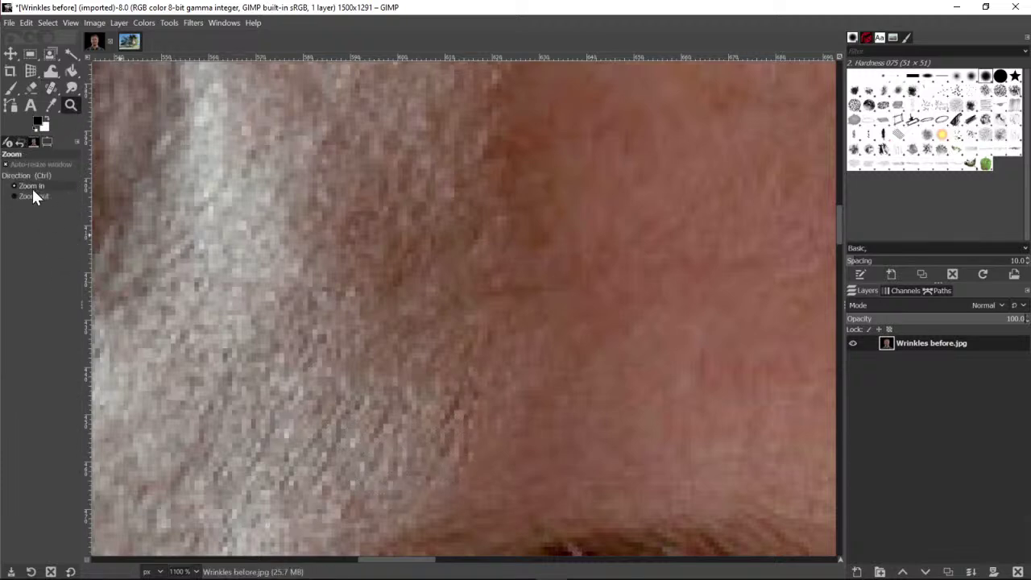
{"action": "left_click", "coordinate": [393, 279]}
{"action": "left_click", "coordinate": [397, 290]}
{"action": "left_click", "coordinate": [397, 291]}
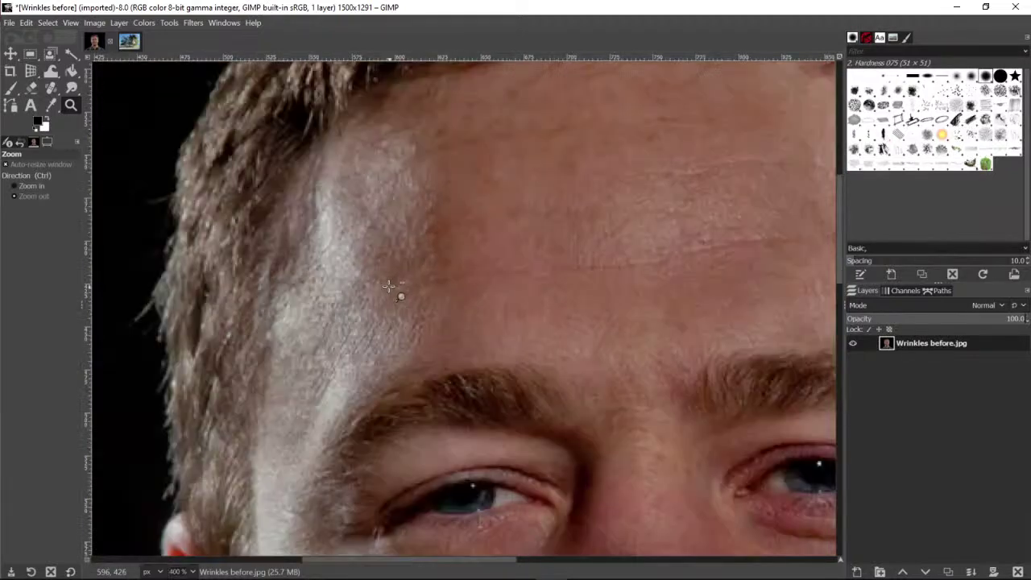
{"action": "left_click", "coordinate": [374, 324]}
{"action": "left_click", "coordinate": [440, 327]}
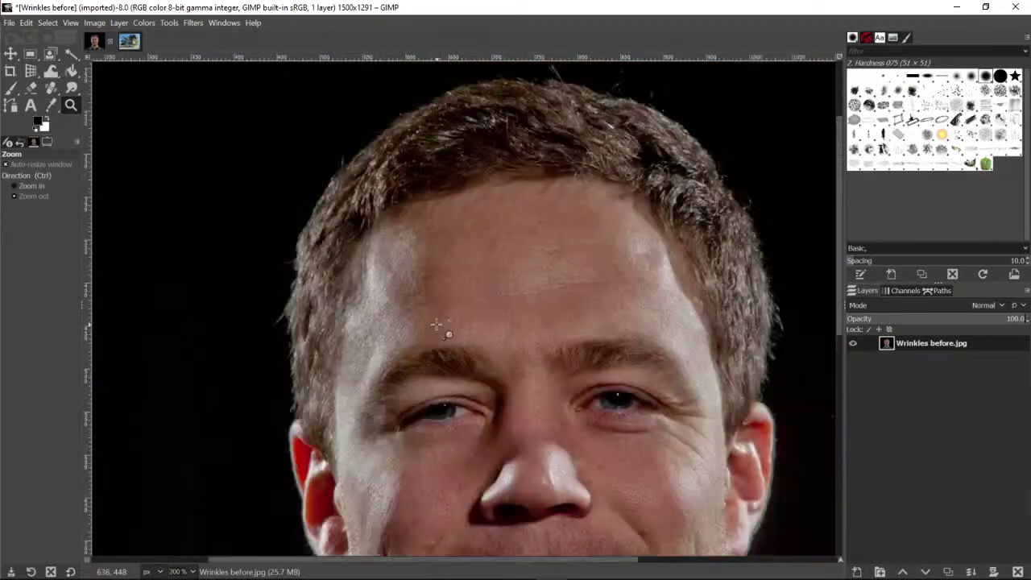
{"action": "scroll", "coordinate": [538, 409], "scroll_direction": "down", "scroll_amount": 5}
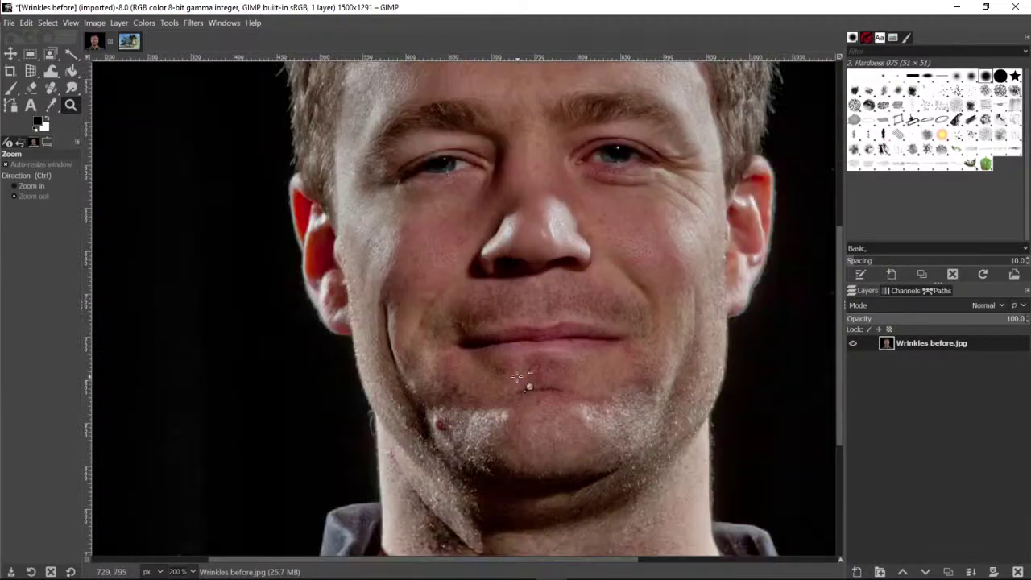
{"action": "scroll", "coordinate": [402, 397], "scroll_direction": "down", "scroll_amount": 3}
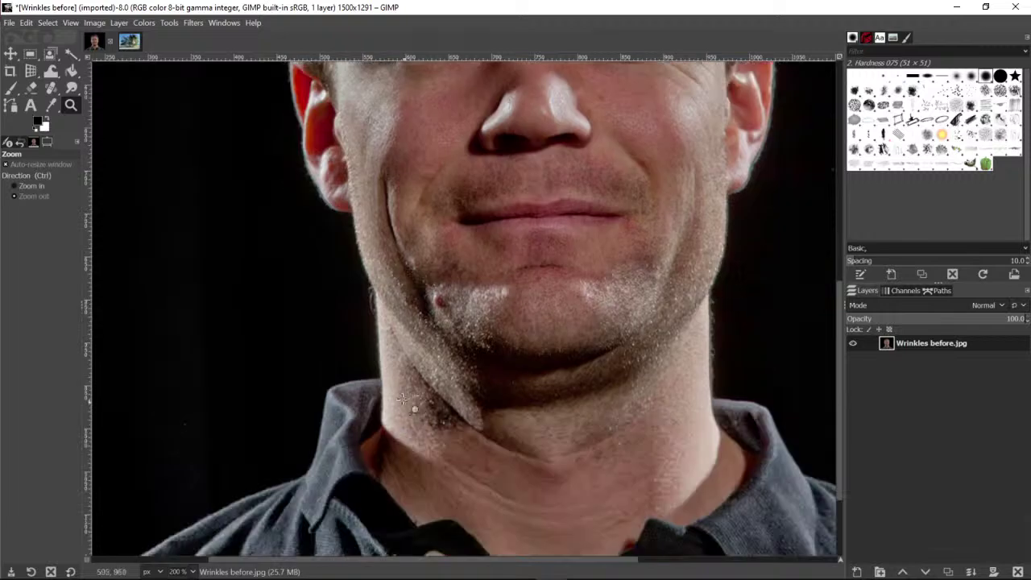
Zoom in to 800% on the red blemish beside the chin and activate the Healing tool
{"action": "left_click", "coordinate": [515, 291]}
{"action": "left_click", "coordinate": [451, 304]}
{"action": "left_click", "coordinate": [483, 302]}
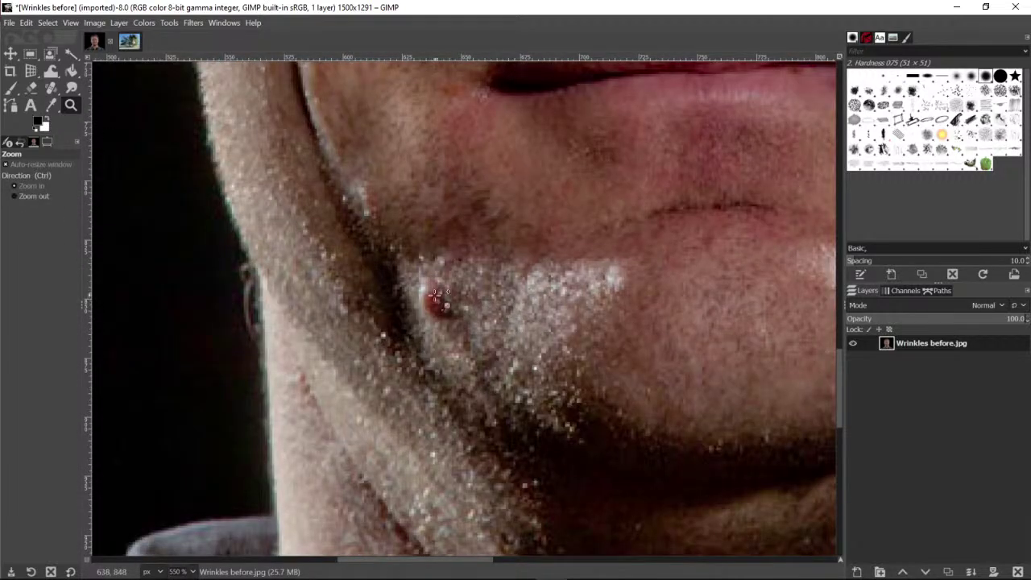
{"action": "left_click", "coordinate": [443, 307]}
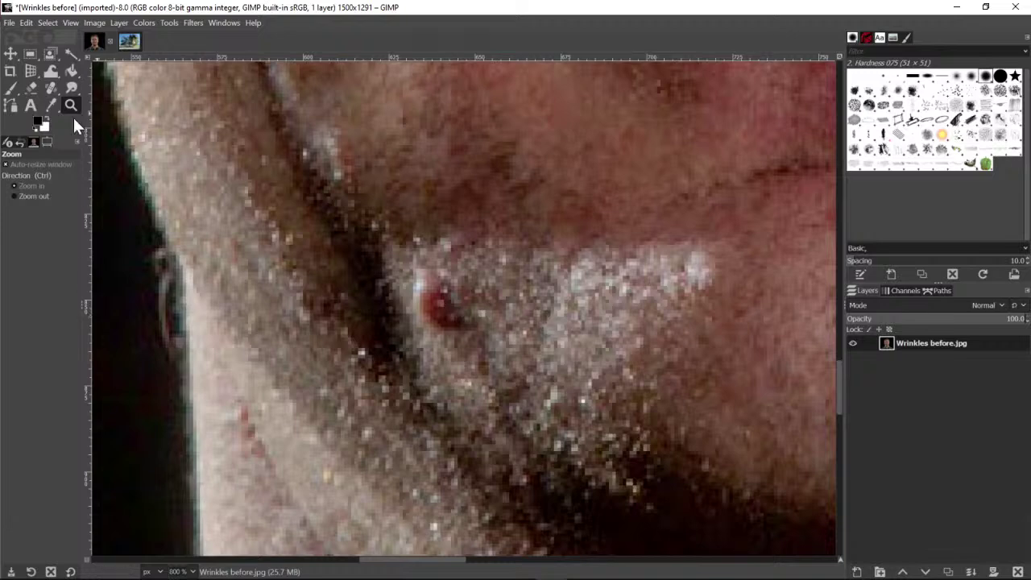
{"action": "left_click", "coordinate": [49, 84]}
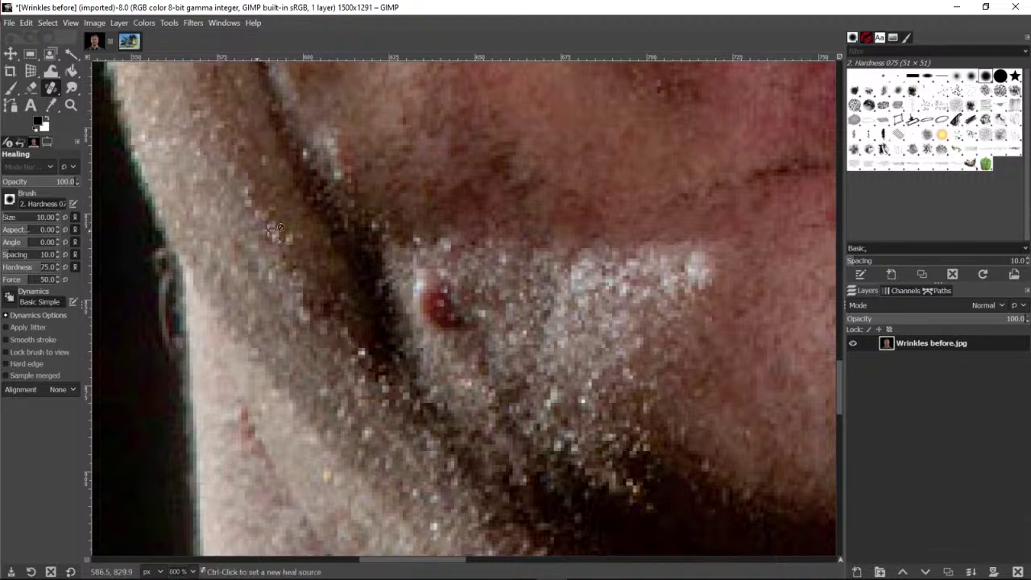
Switch to the PowerPoint presentation and review the Healing Blemishes Tools slide on the Healing and Clone tools
{"action": "left_click", "coordinate": [958, 8]}
{"action": "scroll", "coordinate": [515, 306], "scroll_direction": "down", "scroll_amount": 5}
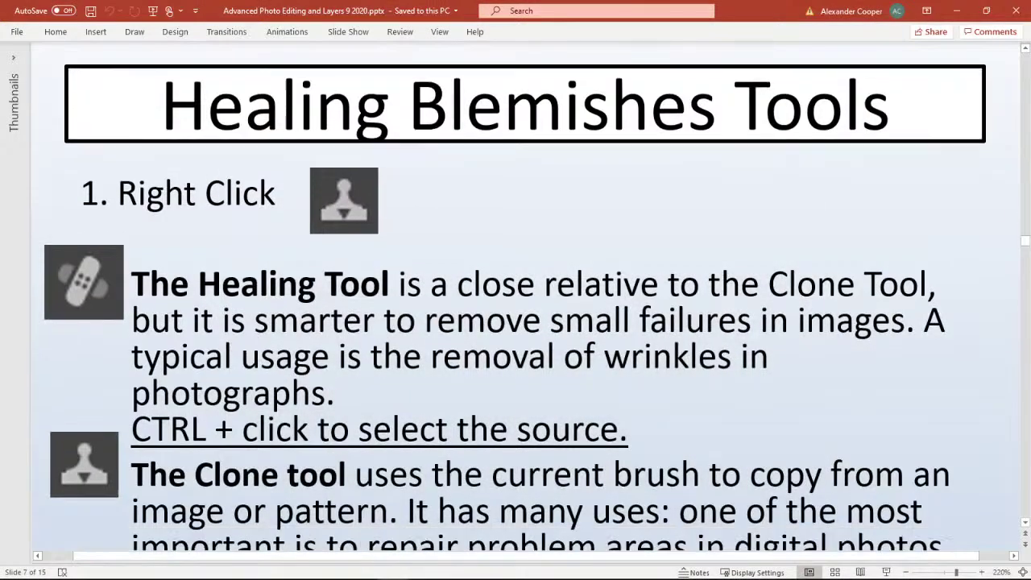
{"action": "scroll", "coordinate": [515, 306], "scroll_direction": "up", "scroll_amount": 1}
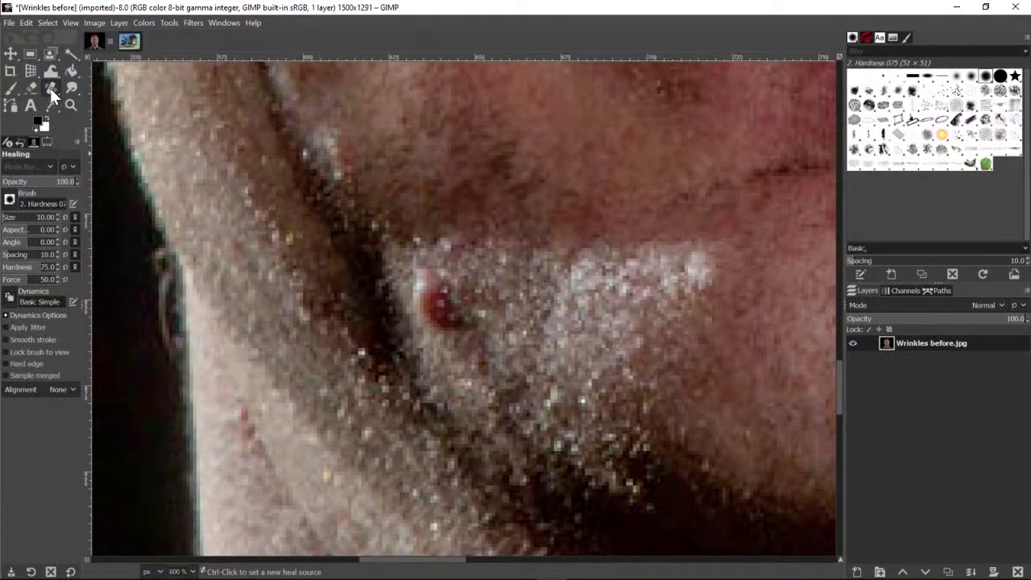
Clone over the red blemish beside the chin using stubbled skin sampled just to its right
{"action": "left_click", "coordinate": [94, 86]}
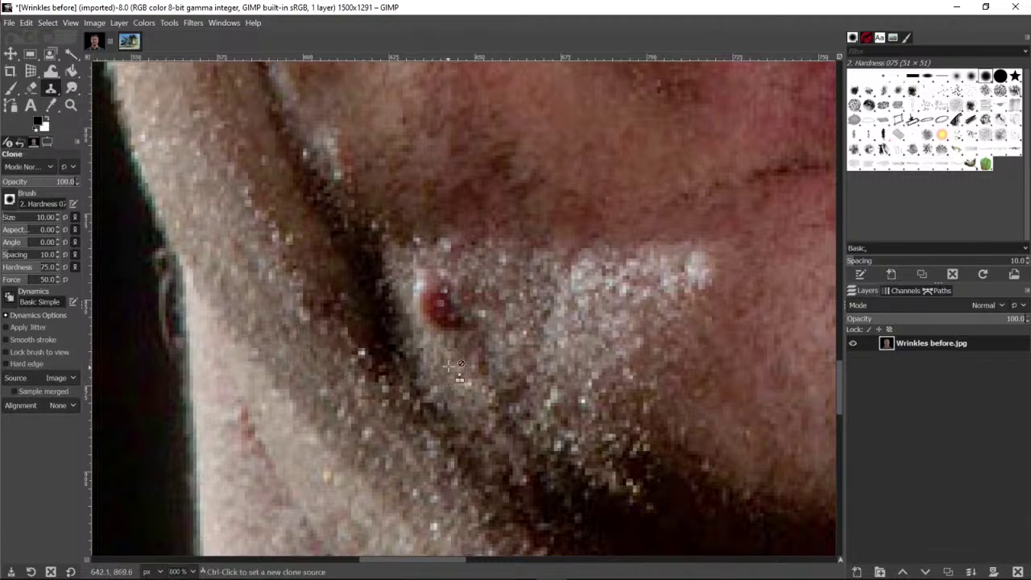
{"action": "key", "text": "ctrl"}
{"action": "left_click", "coordinate": [510, 290], "text": "ctrl"}
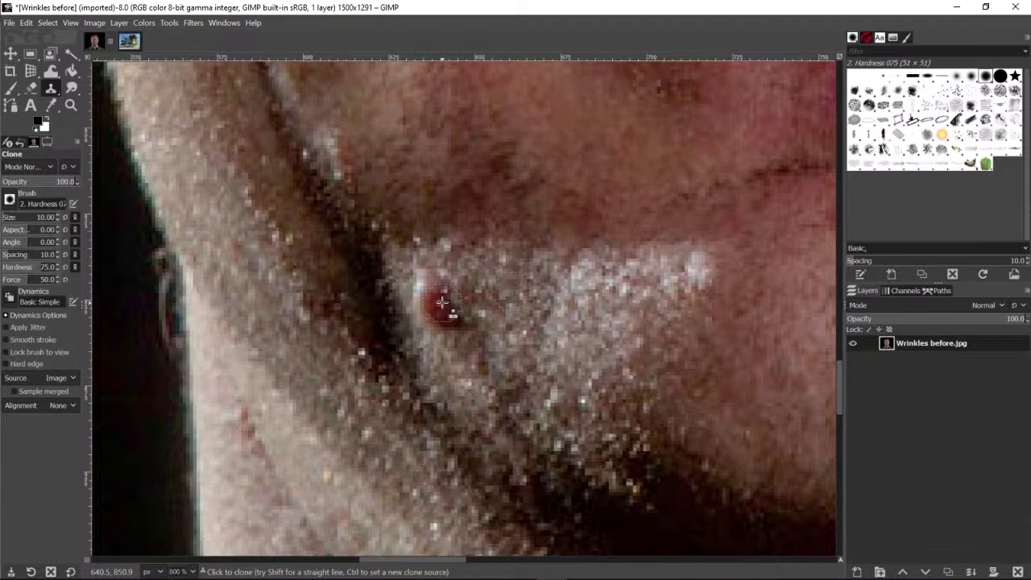
{"action": "mouse_move", "coordinate": [443, 302]}
{"action": "left_mouse_down"}
{"action": "mouse_move", "coordinate": [423, 285]}
{"action": "mouse_move", "coordinate": [426, 308]}
{"action": "mouse_move", "coordinate": [458, 325]}
{"action": "mouse_move", "coordinate": [454, 298]}
{"action": "mouse_move", "coordinate": [431, 314]}
{"action": "left_mouse_up"}
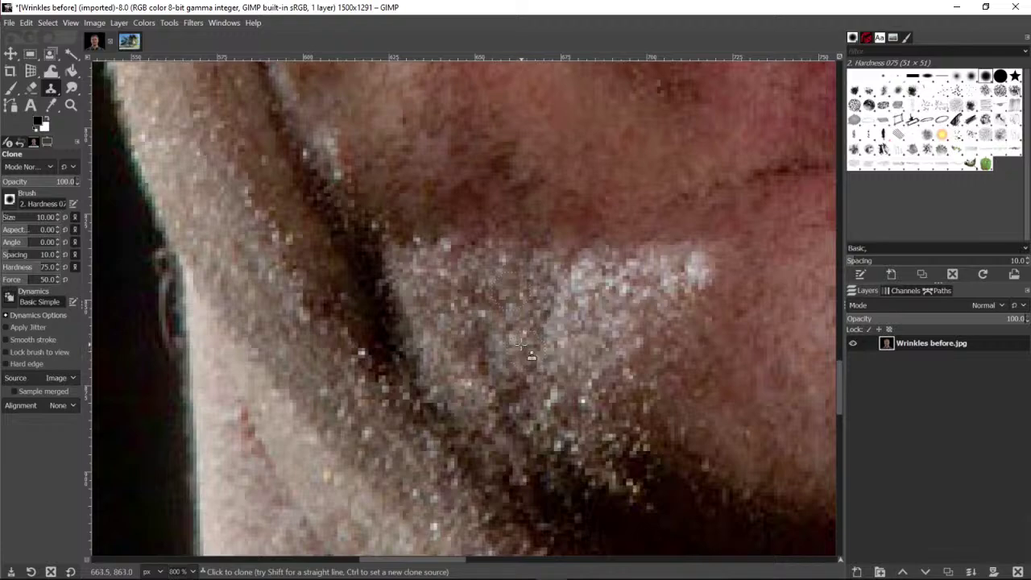
Examine the cheek and mouth area at 800%, and zoom out to 200% to check the lower face for more flaws
{"action": "scroll", "coordinate": [524, 347], "scroll_direction": "up", "scroll_amount": 8}
{"action": "scroll", "coordinate": [516, 338], "scroll_direction": "down", "scroll_amount": 5}
{"action": "scroll", "coordinate": [513, 337], "scroll_direction": "up", "scroll_amount": 6}
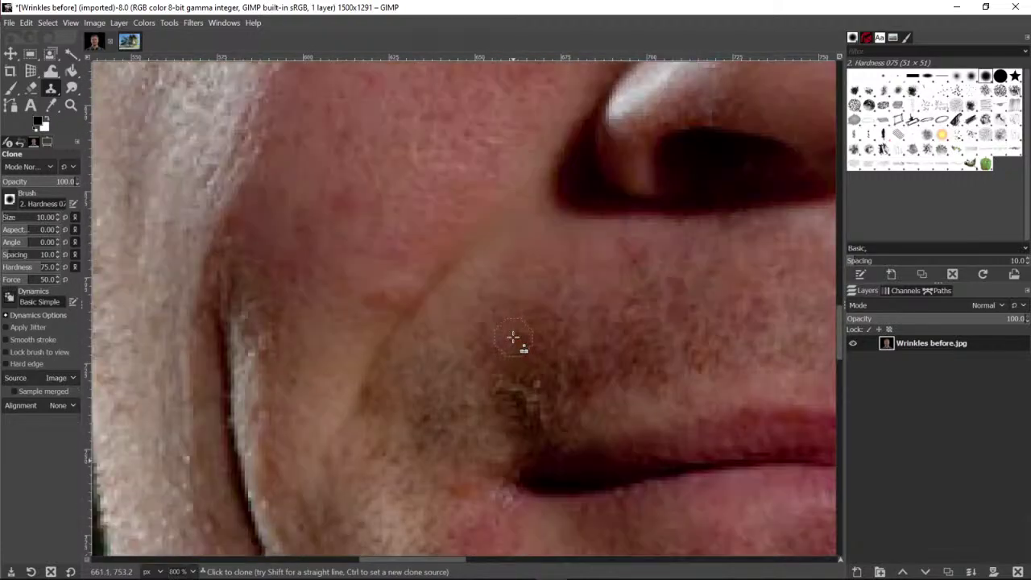
{"action": "scroll", "coordinate": [513, 338], "scroll_direction": "down", "scroll_amount": 6}
{"action": "scroll", "coordinate": [513, 337], "scroll_direction": "up", "scroll_amount": 3}
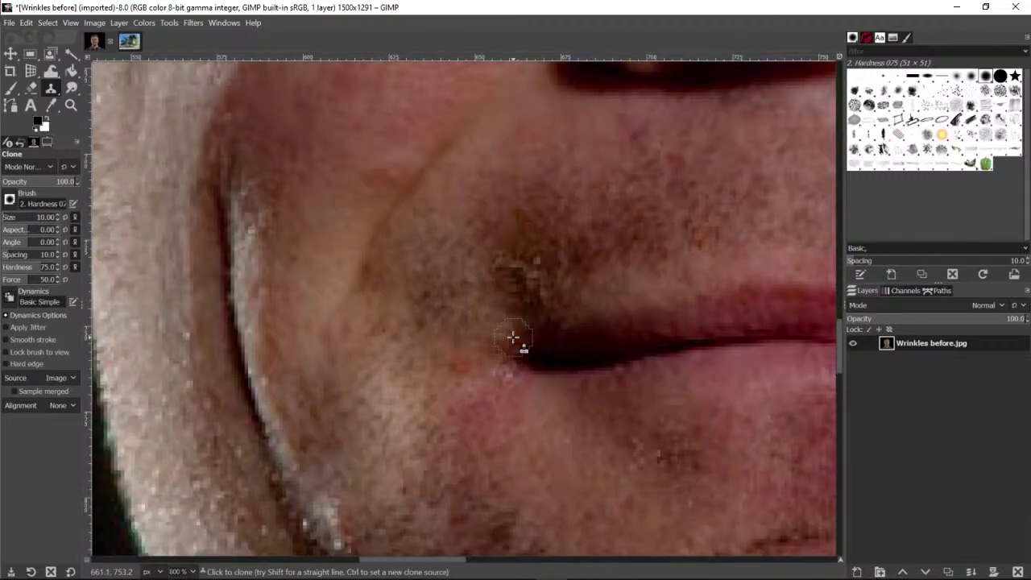
{"action": "scroll", "coordinate": [513, 337], "scroll_direction": "down", "scroll_amount": 10}
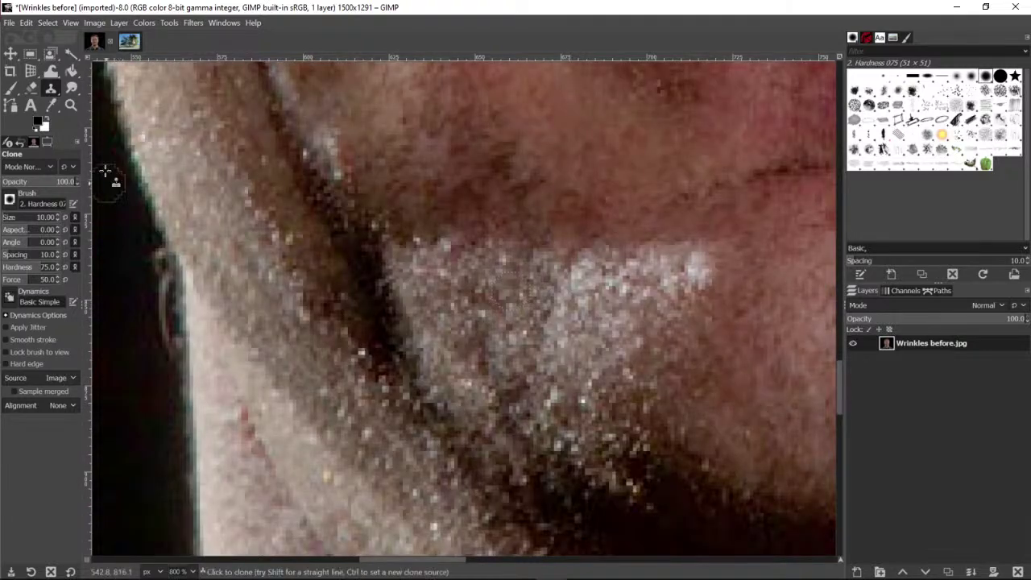
{"action": "left_click", "coordinate": [74, 108]}
{"action": "left_click", "coordinate": [47, 196]}
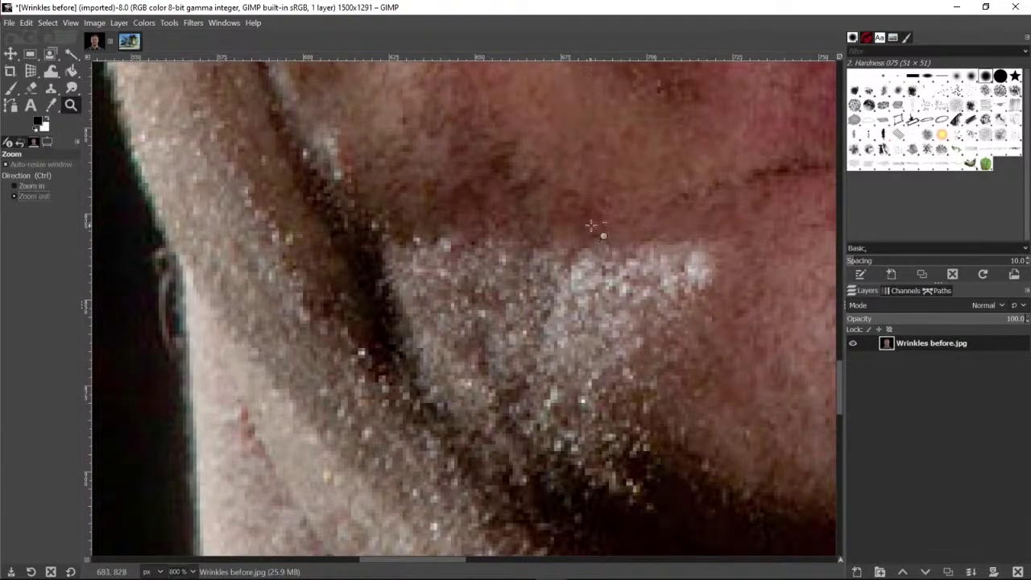
{"action": "left_click", "coordinate": [593, 231]}
{"action": "left_click", "coordinate": [594, 239]}
{"action": "left_click", "coordinate": [596, 242]}
{"action": "left_click", "coordinate": [596, 241]}
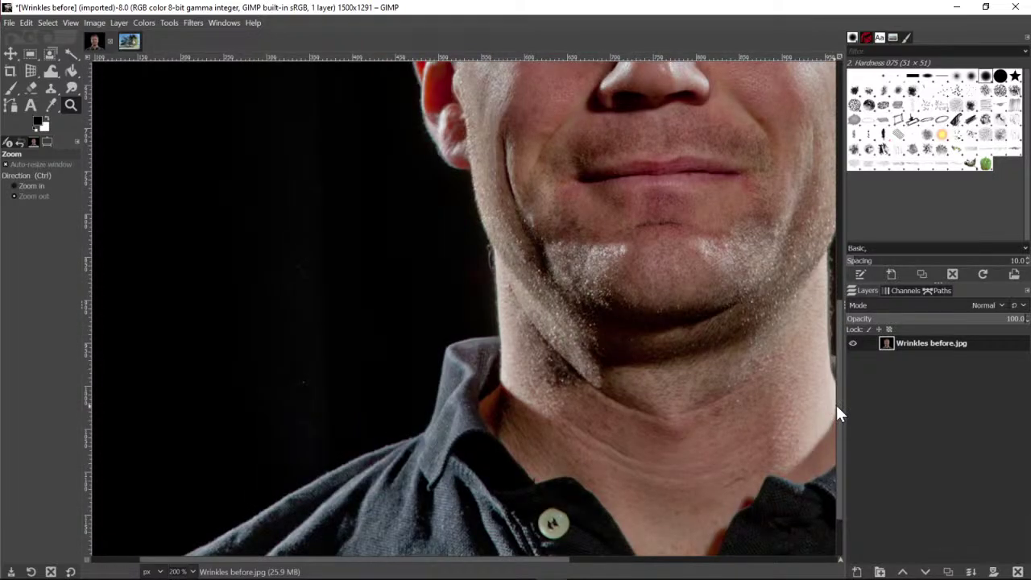
{"action": "left_click_drag", "start_coordinate": [836, 405], "coordinate": [791, 395]}
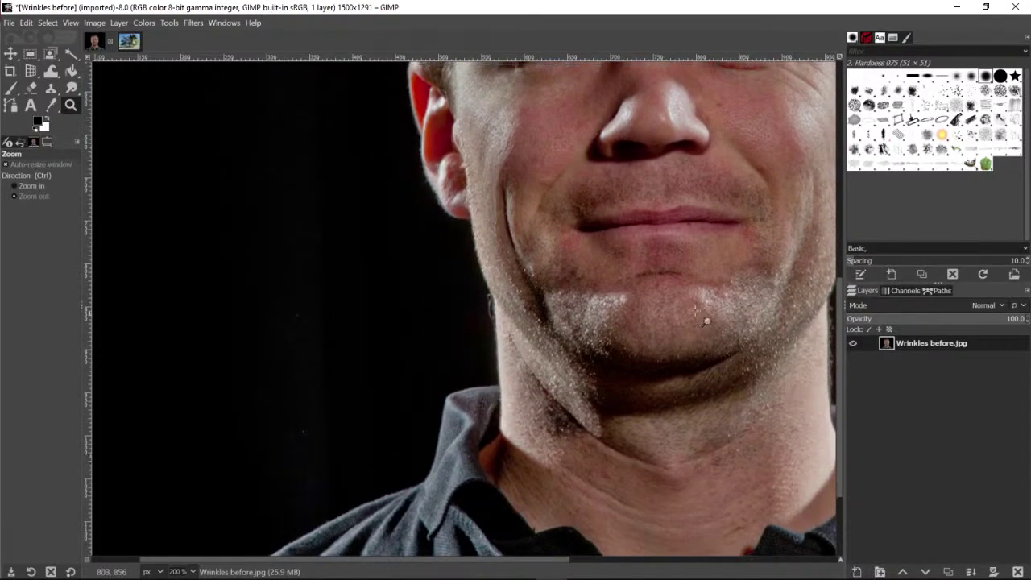
Zoom in to 550% on the chin and clone over the horizontal crease below the lower lip using skin sampled beside it
{"action": "left_click", "coordinate": [35, 186]}
{"action": "left_click", "coordinate": [668, 280]}
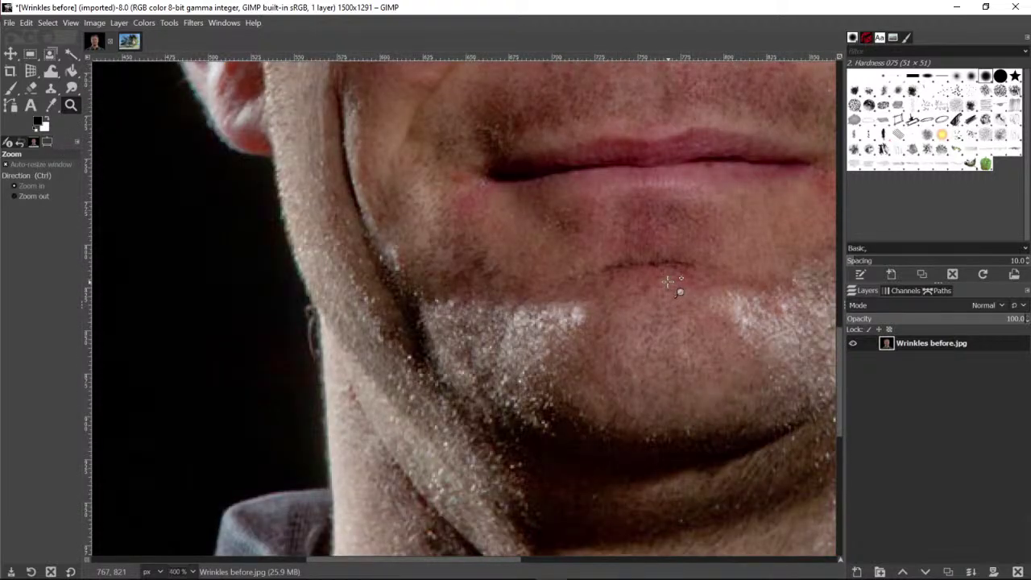
{"action": "left_click", "coordinate": [668, 280]}
{"action": "left_click", "coordinate": [47, 88]}
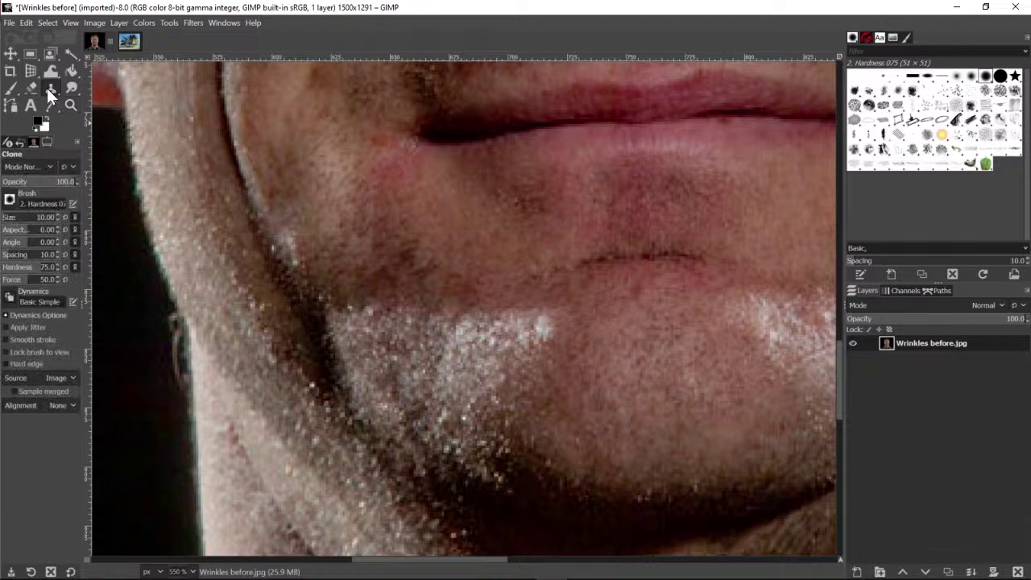
{"action": "left_click", "coordinate": [556, 293], "text": "ctrl"}
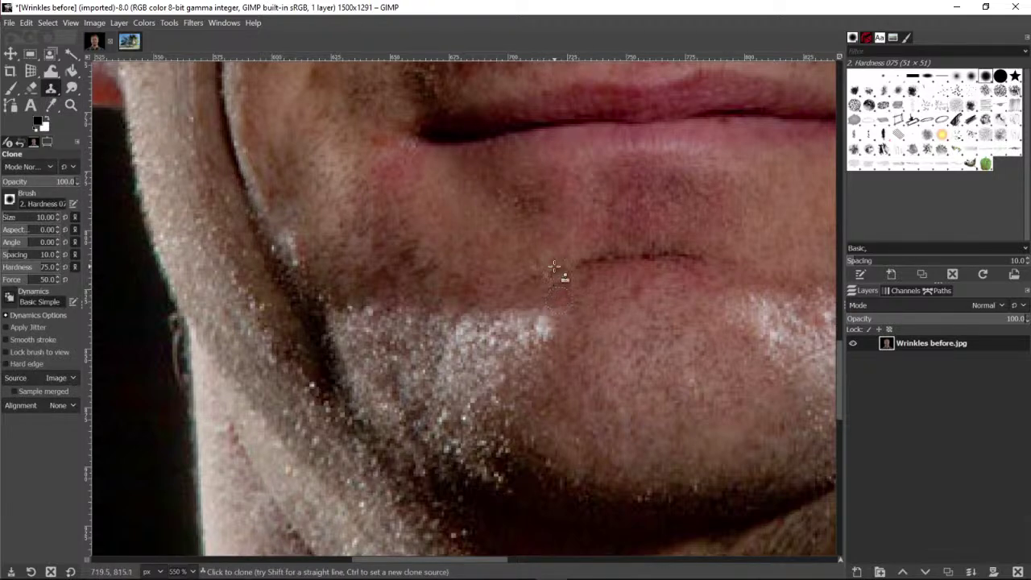
{"action": "mouse_move", "coordinate": [570, 266]}
{"action": "left_mouse_down"}
{"action": "mouse_move", "coordinate": [645, 258]}
{"action": "mouse_move", "coordinate": [727, 267]}
{"action": "left_mouse_up"}
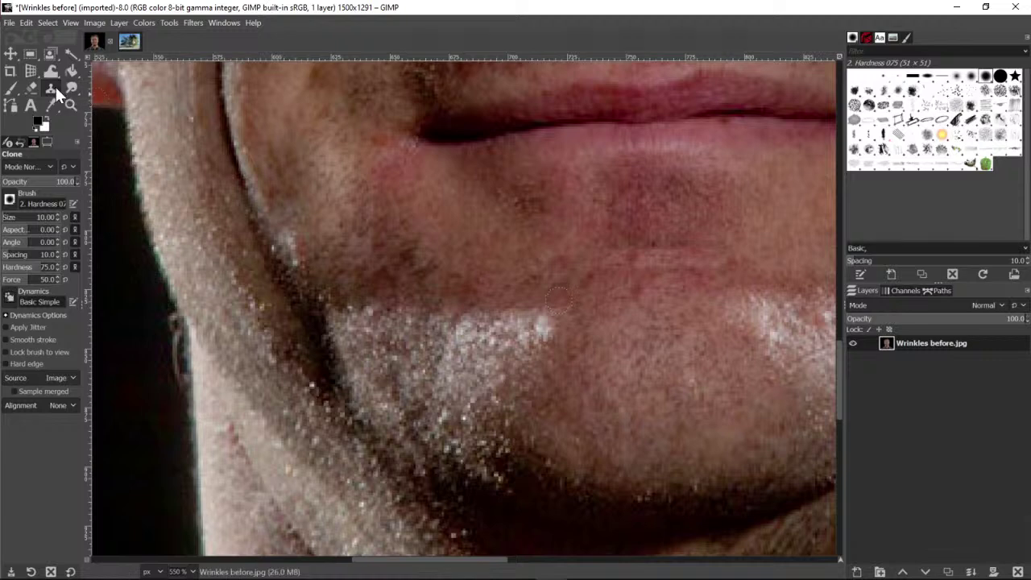
Heal the streaks along the cloned crease below the lower lip using chin skin sampled just beneath it
{"action": "left_click_drag", "start_coordinate": [54, 86], "coordinate": [94, 121]}
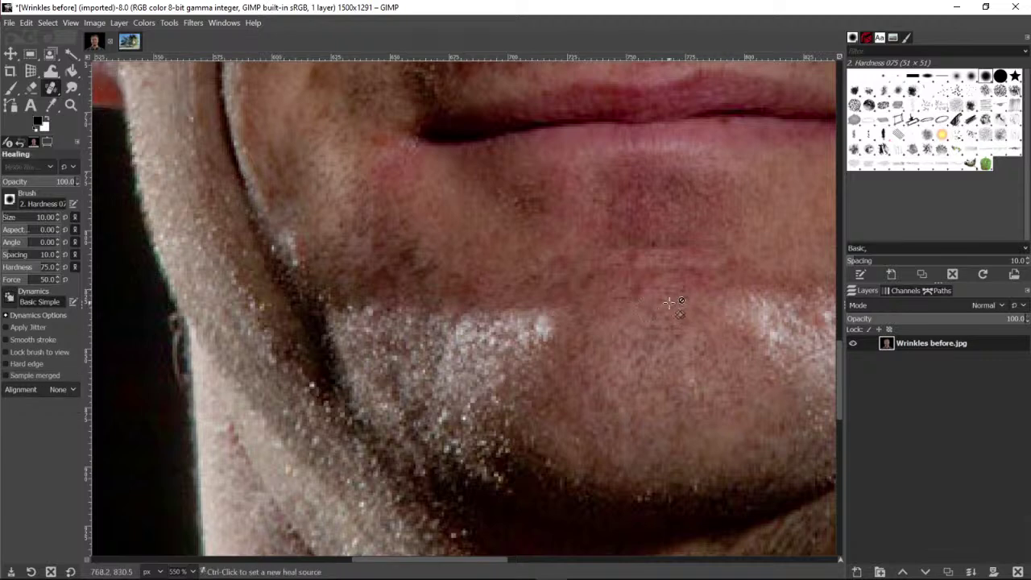
{"action": "left_click", "coordinate": [600, 304], "text": "ctrl"}
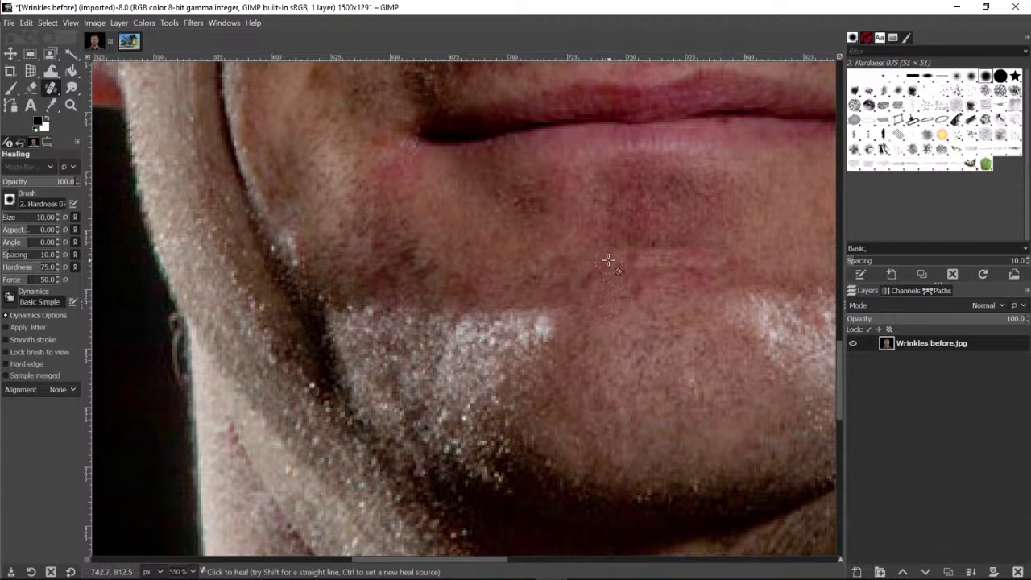
{"action": "left_click_drag", "start_coordinate": [636, 258], "coordinate": [729, 273]}
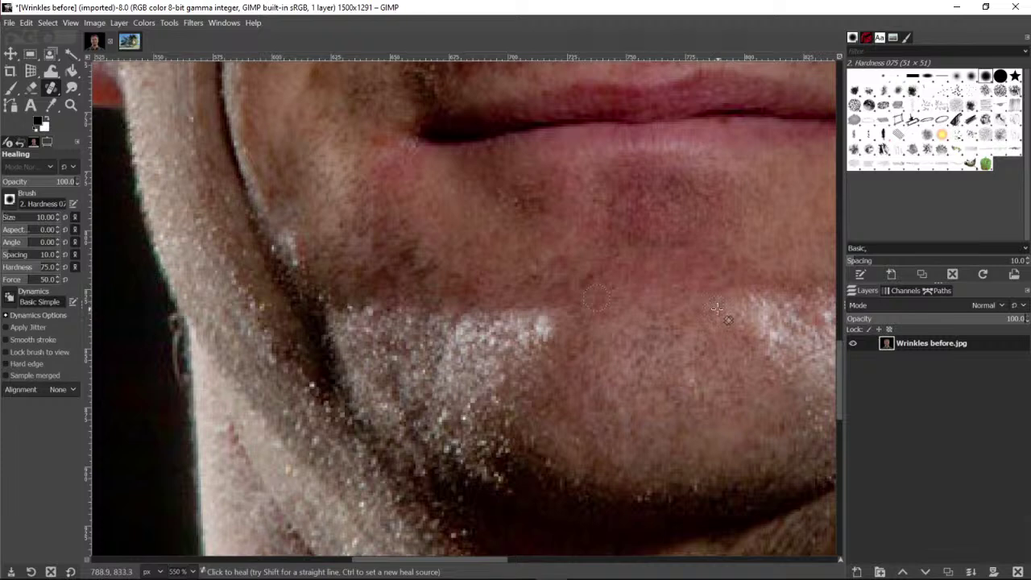
Zoom out to 200% and examine the retouched portrait from the forehead down to the neck
{"action": "left_click", "coordinate": [71, 106]}
{"action": "left_click", "coordinate": [32, 195]}
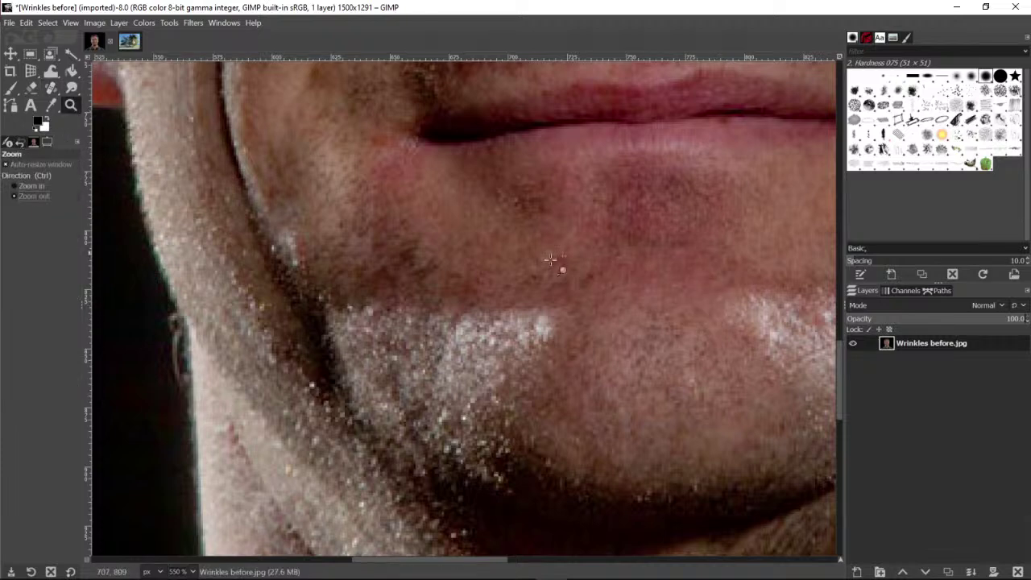
{"action": "left_click", "coordinate": [608, 268]}
{"action": "left_click", "coordinate": [608, 269]}
{"action": "left_click", "coordinate": [614, 270]}
{"action": "scroll", "coordinate": [685, 295], "scroll_direction": "up", "scroll_amount": 5}
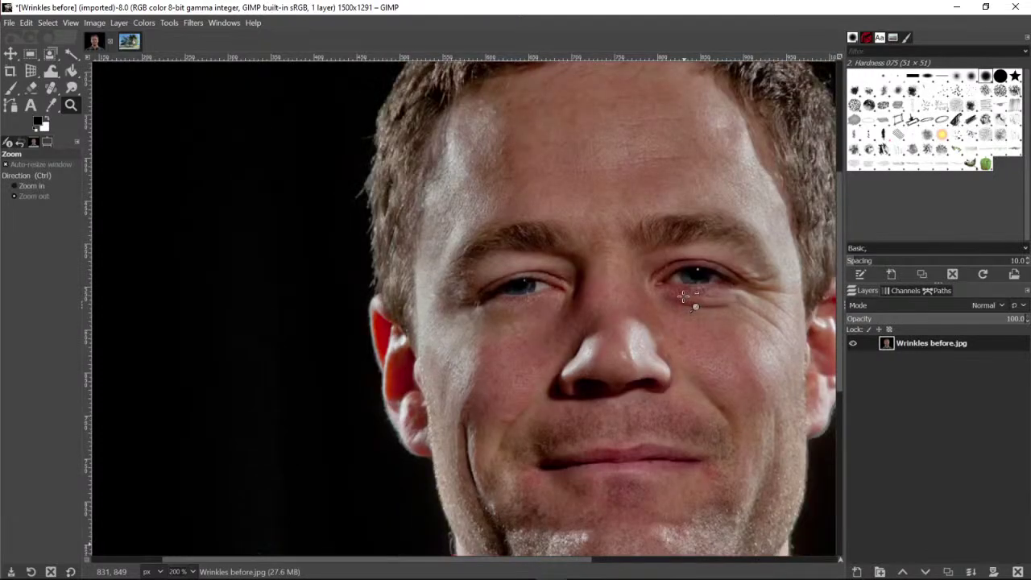
{"action": "scroll", "coordinate": [683, 297], "scroll_direction": "up", "scroll_amount": 3}
{"action": "scroll", "coordinate": [652, 319], "scroll_direction": "down", "scroll_amount": 5}
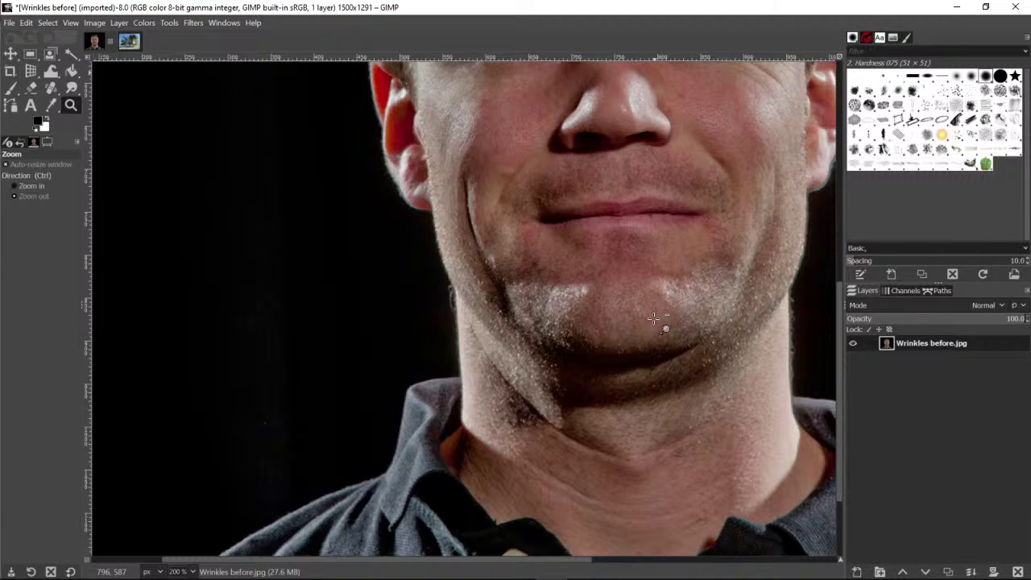
{"action": "scroll", "coordinate": [653, 319], "scroll_direction": "up", "scroll_amount": 5}
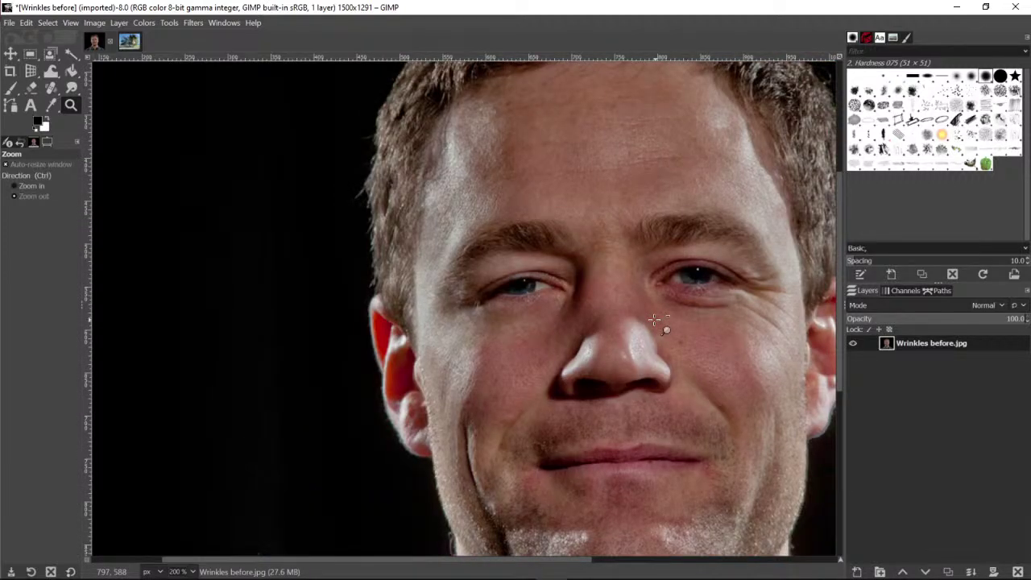
Switch to the PowerPoint presentation and review the Clone and Blur/Sharpen tool descriptions on the healing tools slide
{"action": "left_click", "coordinate": [964, 13]}
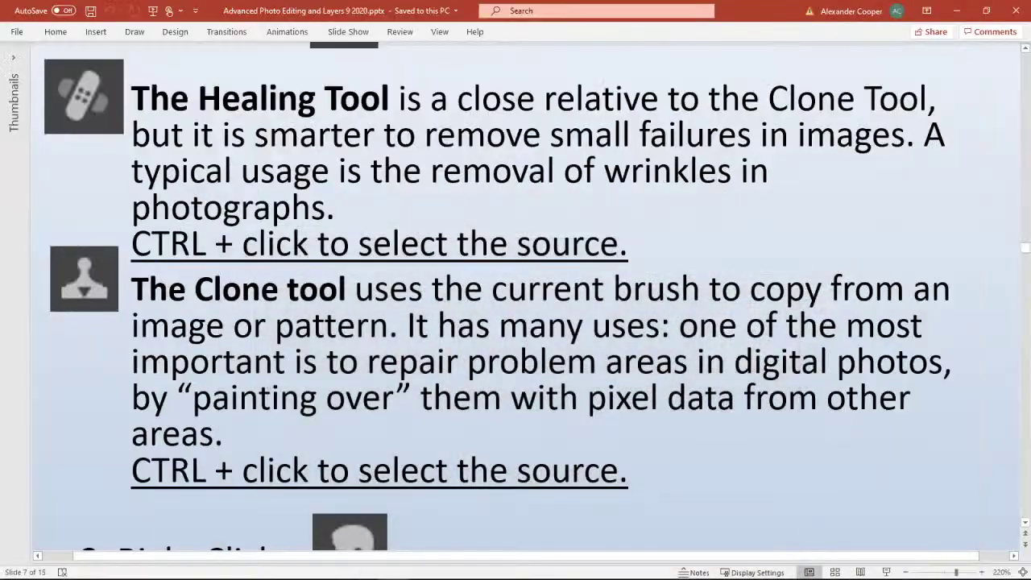
{"action": "scroll", "coordinate": [532, 296], "scroll_direction": "down", "scroll_amount": 5}
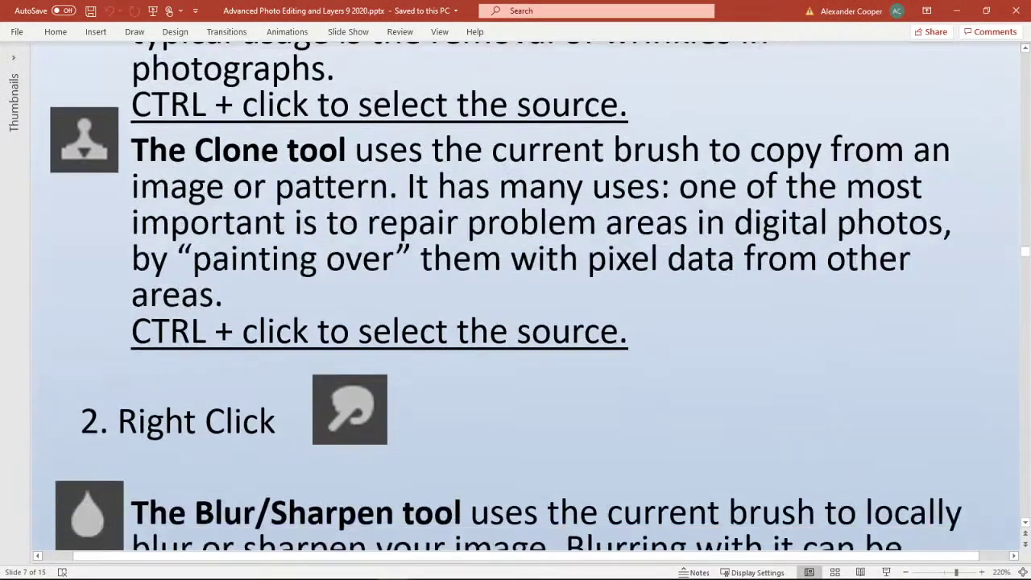
{"action": "scroll", "coordinate": [532, 295], "scroll_direction": "down", "scroll_amount": 5}
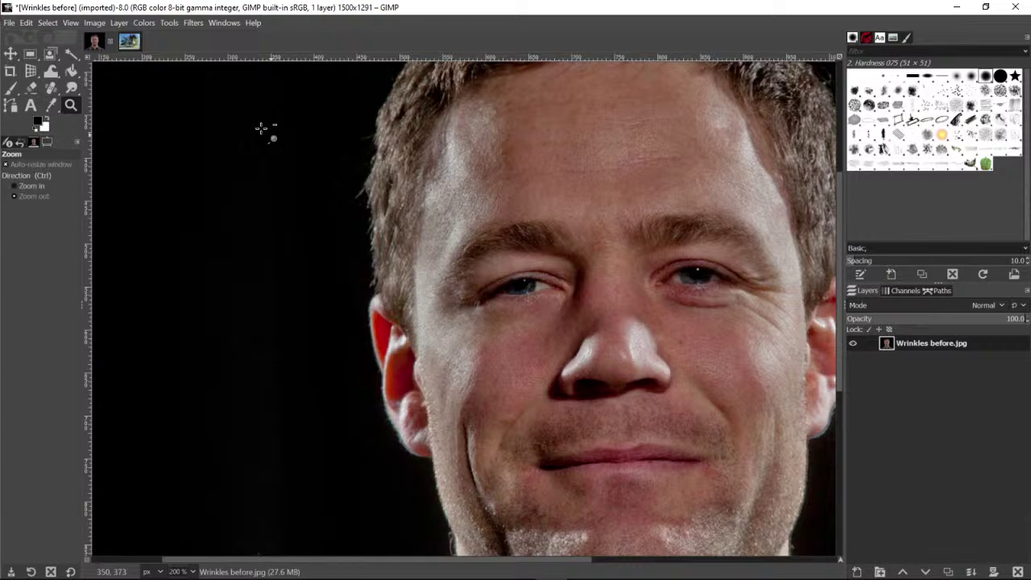
Switch back to GIMP and open Field.jpg from the Class photos folder
{"action": "left_click", "coordinate": [10, 22]}
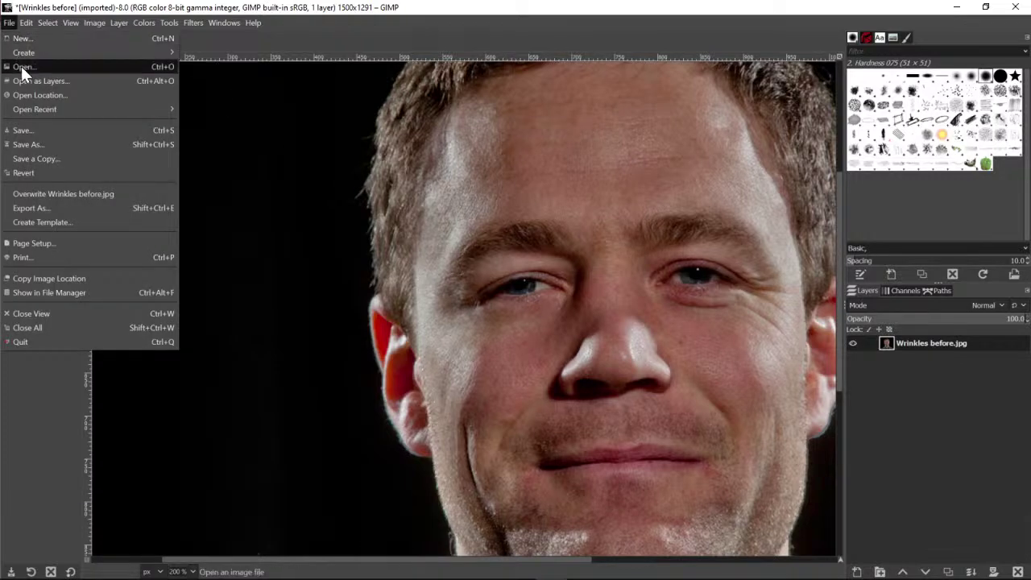
{"action": "left_click", "coordinate": [21, 66]}
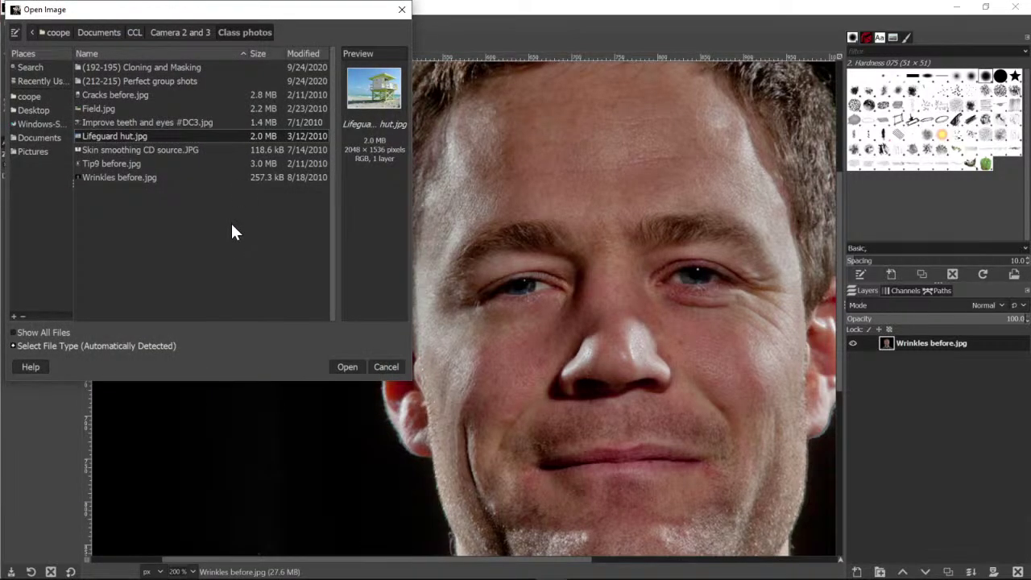
{"action": "left_click", "coordinate": [113, 109]}
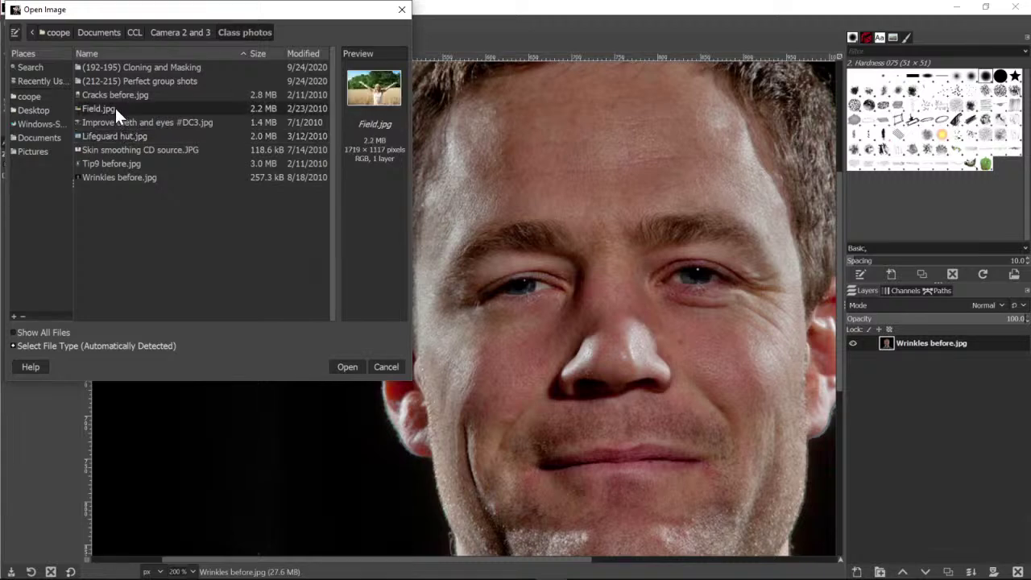
{"action": "left_click", "coordinate": [346, 366]}
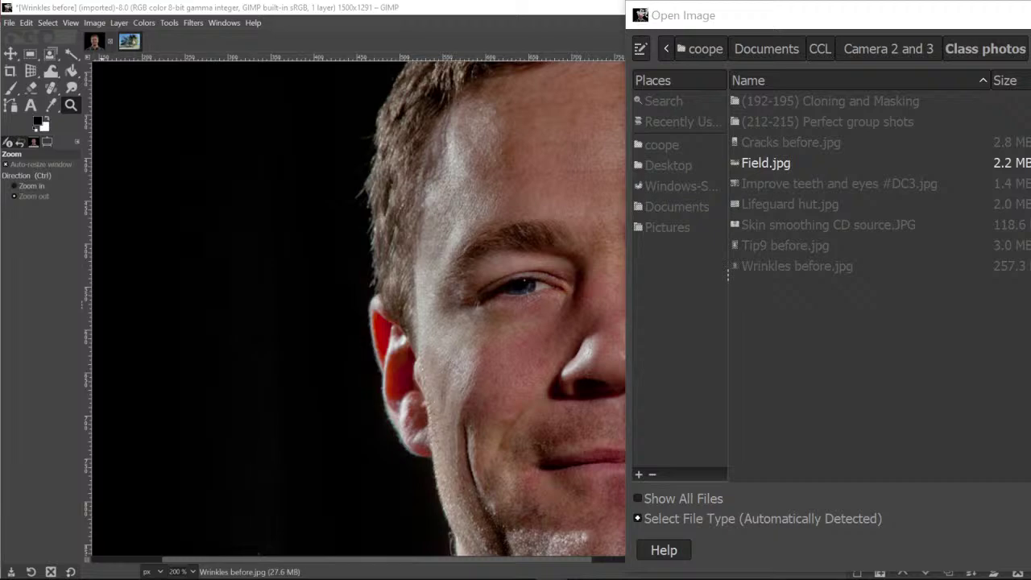
{"action": "left_click_drag", "start_coordinate": [130, 158], "coordinate": [378, 157]}
{"action": "left_click", "coordinate": [378, 308]}
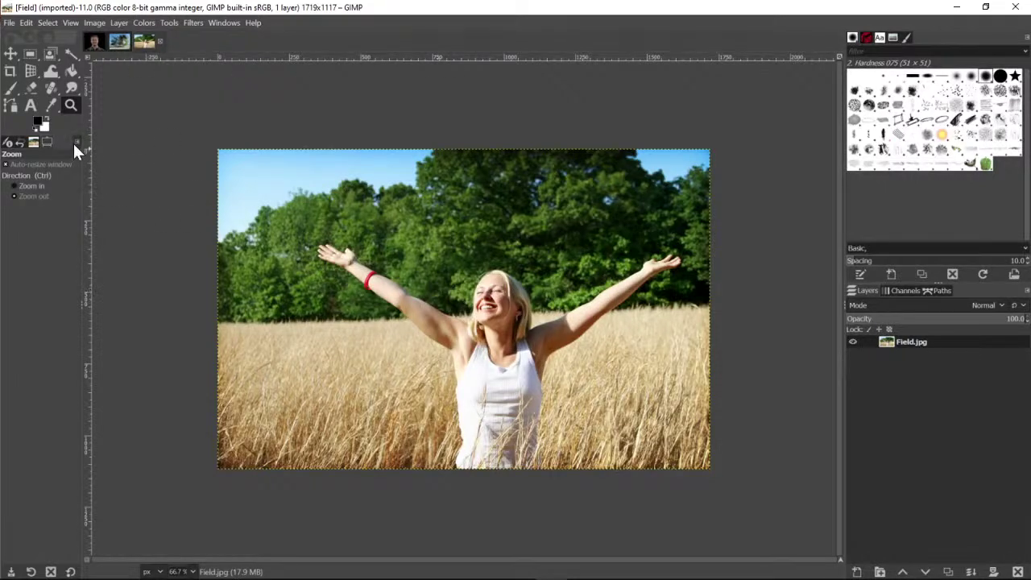
Zoom in to 200% on the field photo and examine the trees, the raised arm and the wheat
{"action": "left_click", "coordinate": [40, 185]}
{"action": "left_click", "coordinate": [320, 286]}
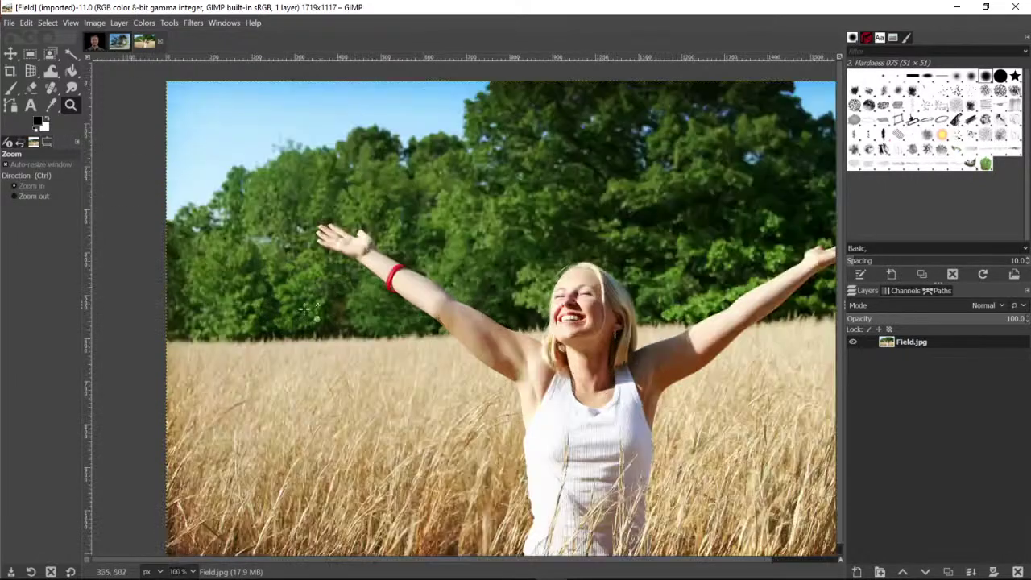
{"action": "left_click", "coordinate": [300, 315]}
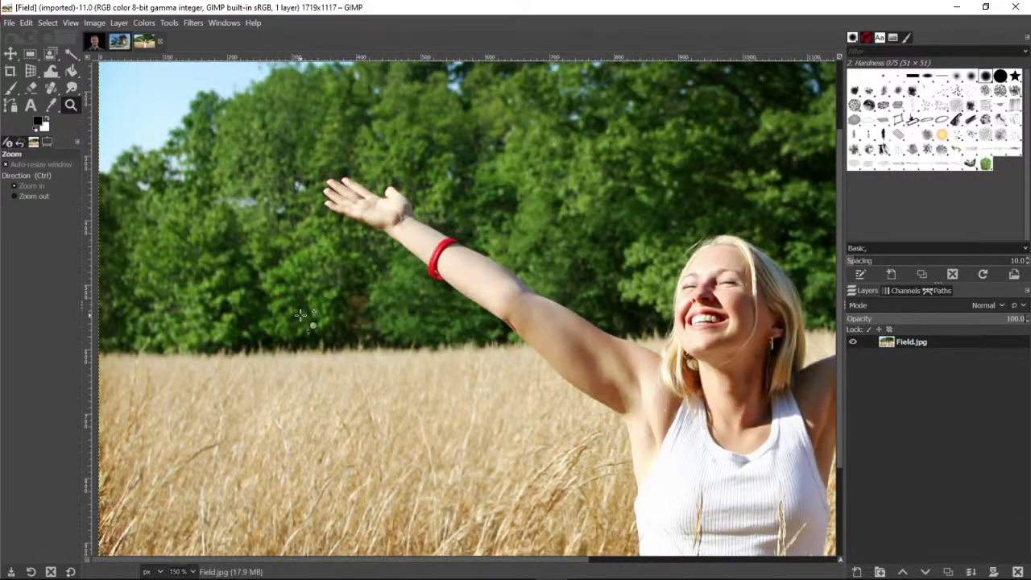
{"action": "left_click", "coordinate": [397, 370]}
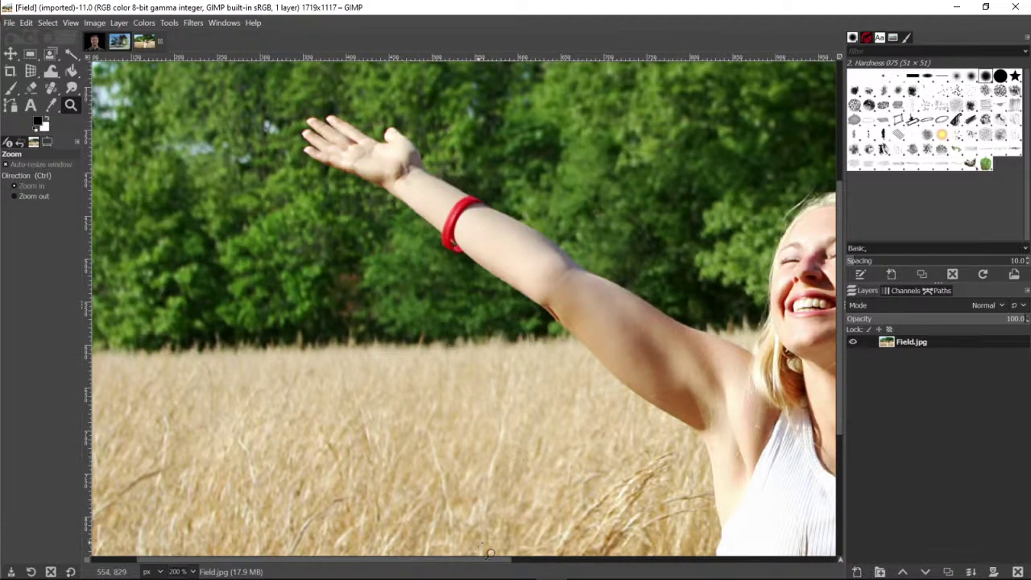
{"action": "left_click_drag", "start_coordinate": [475, 564], "coordinate": [405, 561]}
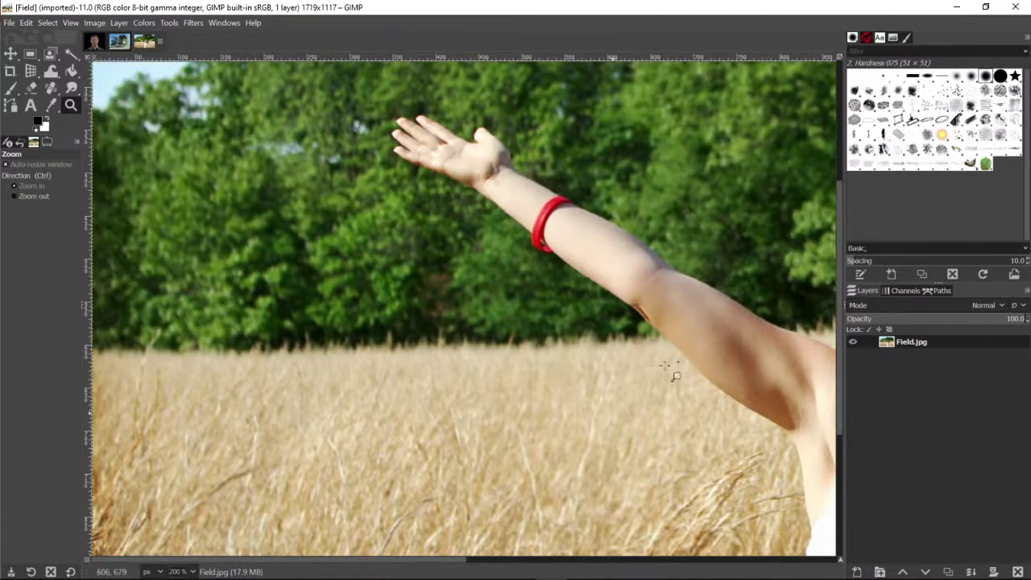
{"action": "left_click_drag", "start_coordinate": [837, 281], "coordinate": [851, 196]}
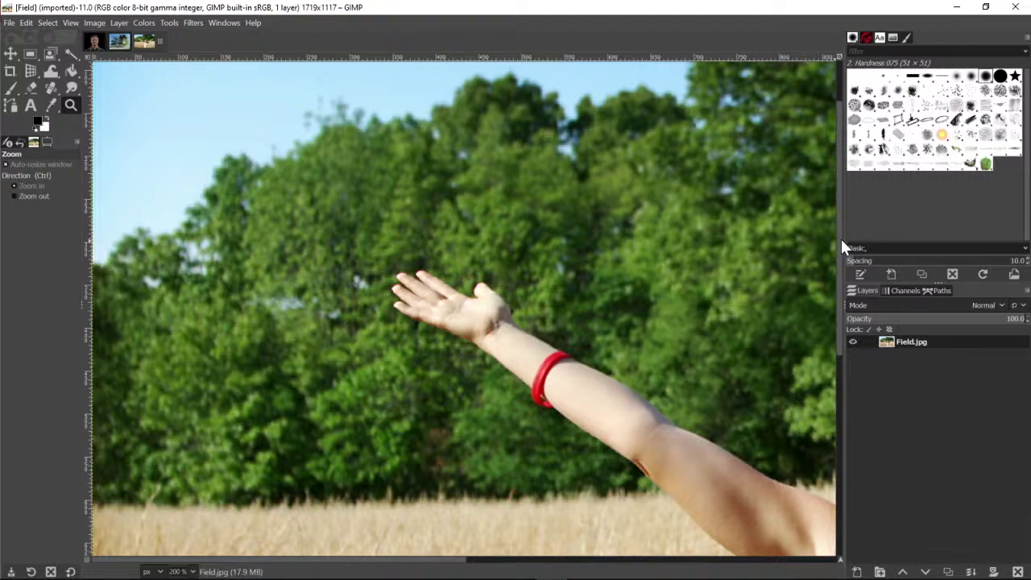
{"action": "left_click_drag", "start_coordinate": [841, 239], "coordinate": [828, 444]}
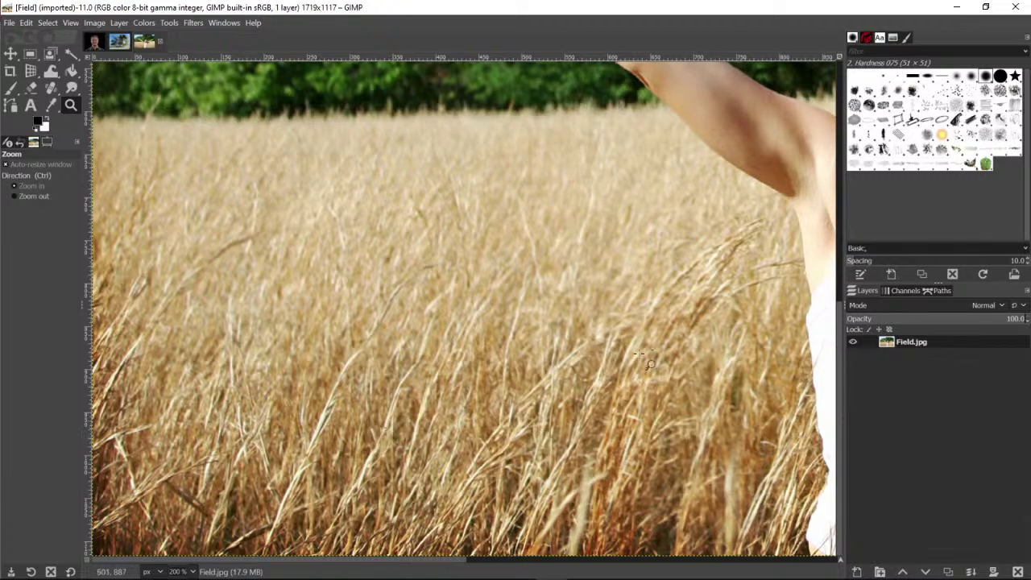
{"action": "left_click_drag", "start_coordinate": [847, 337], "coordinate": [840, 388]}
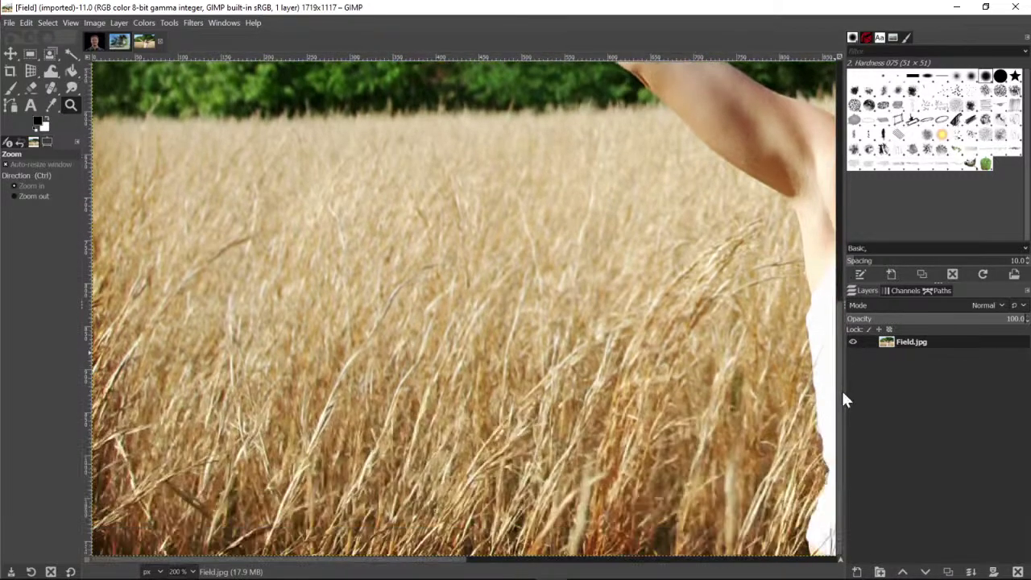
Blur the sharp wheat stalks across the field left of the person with the Blur/Sharpen tool at brush size 155
{"action": "right_click", "coordinate": [72, 88]}
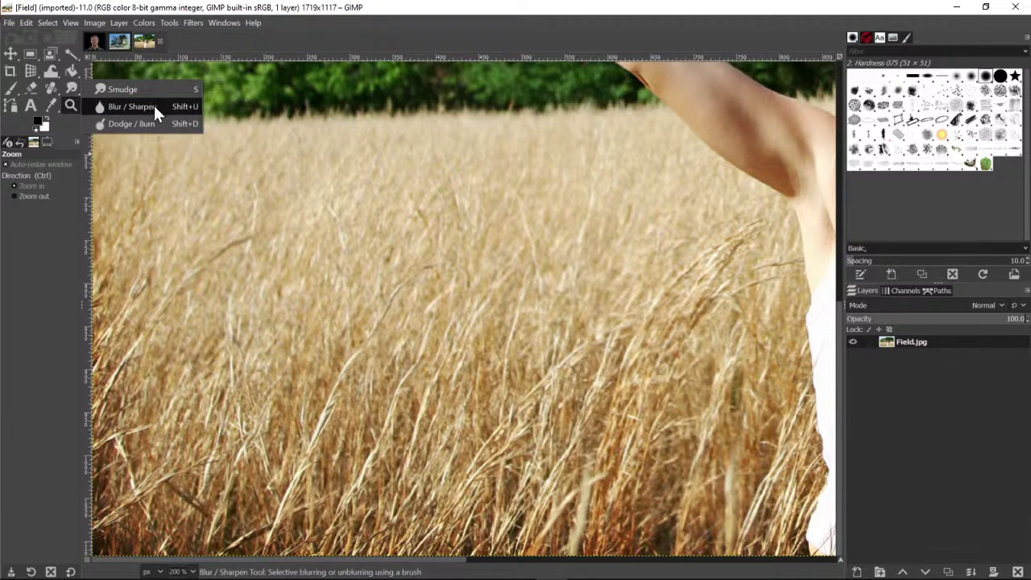
{"action": "left_click", "coordinate": [113, 105]}
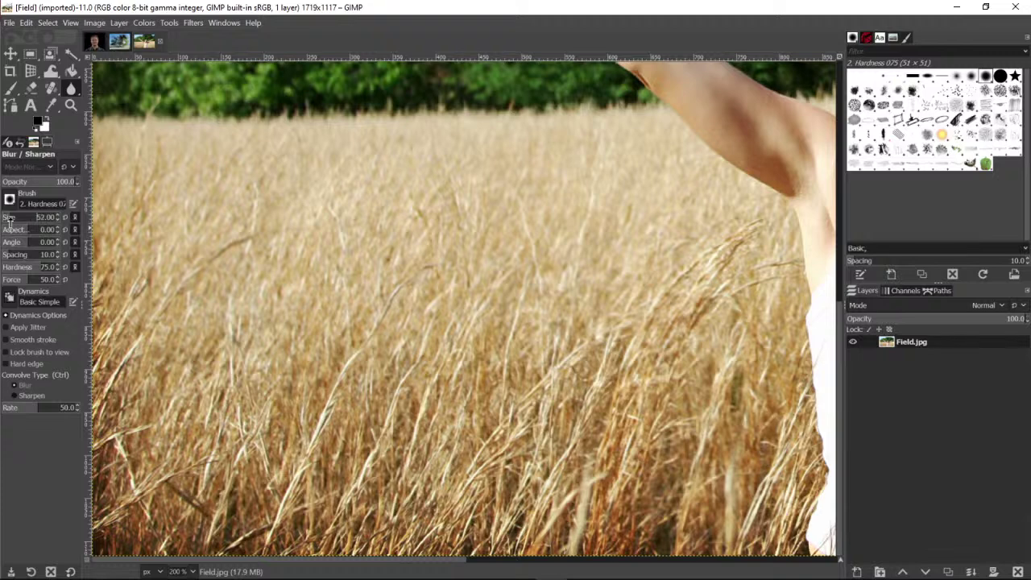
{"action": "scroll", "coordinate": [9, 221], "scroll_direction": "up", "scroll_amount": 13}
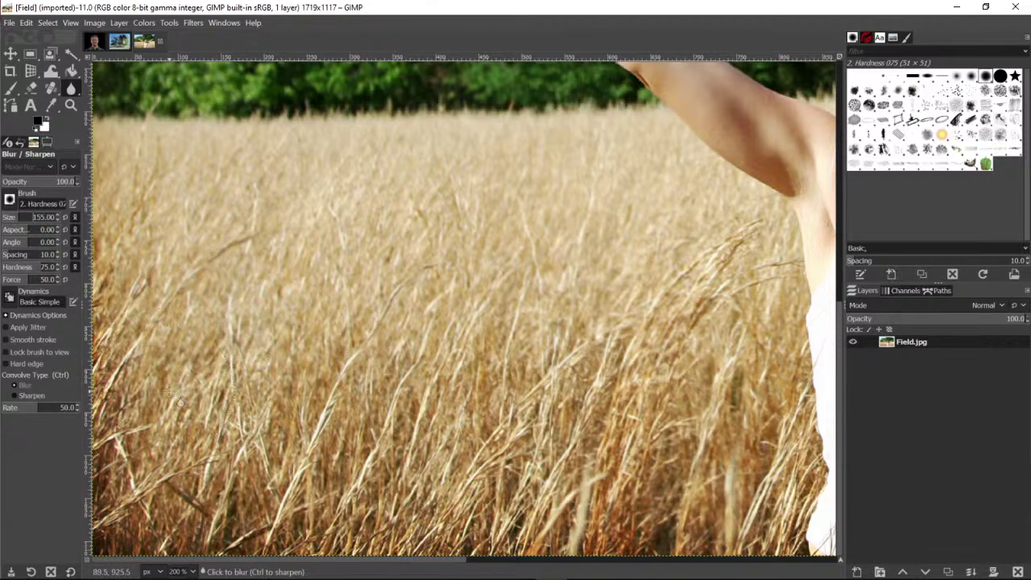
{"action": "mouse_move", "coordinate": [173, 427]}
{"action": "left_mouse_down"}
{"action": "mouse_move", "coordinate": [183, 469]}
{"action": "mouse_move", "coordinate": [166, 451]}
{"action": "mouse_move", "coordinate": [134, 483]}
{"action": "mouse_move", "coordinate": [148, 504]}
{"action": "mouse_move", "coordinate": [163, 502]}
{"action": "mouse_move", "coordinate": [121, 450]}
{"action": "mouse_move", "coordinate": [118, 485]}
{"action": "mouse_move", "coordinate": [155, 534]}
{"action": "mouse_move", "coordinate": [239, 544]}
{"action": "mouse_move", "coordinate": [297, 511]}
{"action": "mouse_move", "coordinate": [275, 420]}
{"action": "mouse_move", "coordinate": [263, 424]}
{"action": "mouse_move", "coordinate": [197, 365]}
{"action": "mouse_move", "coordinate": [121, 391]}
{"action": "mouse_move", "coordinate": [162, 298]}
{"action": "left_mouse_up"}
{"action": "mouse_move", "coordinate": [205, 211]}
{"action": "left_mouse_down"}
{"action": "mouse_move", "coordinate": [269, 188]}
{"action": "mouse_move", "coordinate": [333, 236]}
{"action": "mouse_move", "coordinate": [389, 248]}
{"action": "mouse_move", "coordinate": [401, 384]}
{"action": "mouse_move", "coordinate": [338, 470]}
{"action": "mouse_move", "coordinate": [325, 505]}
{"action": "mouse_move", "coordinate": [340, 531]}
{"action": "mouse_move", "coordinate": [386, 519]}
{"action": "mouse_move", "coordinate": [389, 534]}
{"action": "mouse_move", "coordinate": [658, 531]}
{"action": "mouse_move", "coordinate": [627, 534]}
{"action": "mouse_move", "coordinate": [632, 546]}
{"action": "mouse_move", "coordinate": [759, 534]}
{"action": "mouse_move", "coordinate": [756, 460]}
{"action": "mouse_move", "coordinate": [768, 431]}
{"action": "mouse_move", "coordinate": [727, 392]}
{"action": "left_mouse_up"}
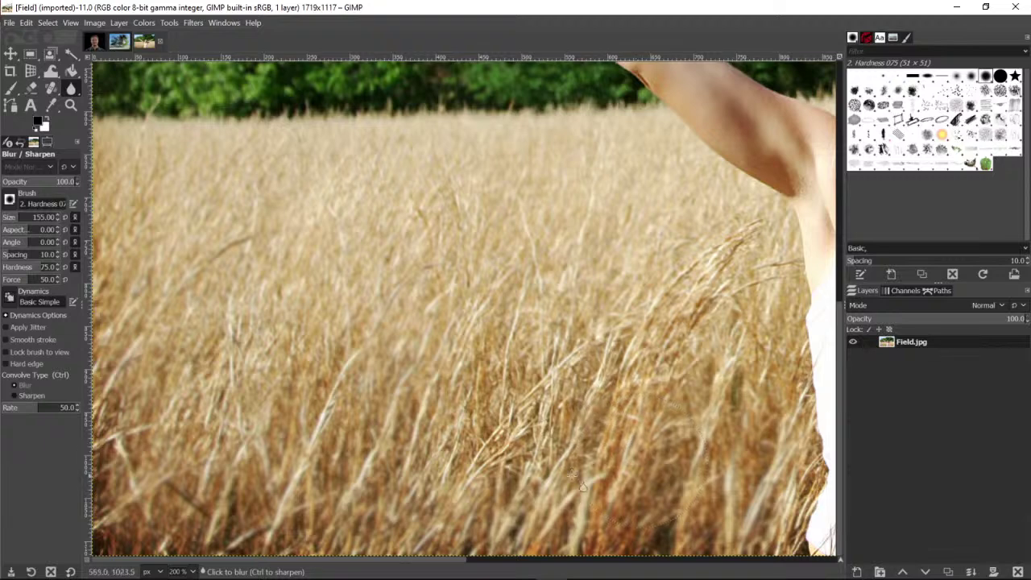
{"action": "left_click", "coordinate": [532, 402]}
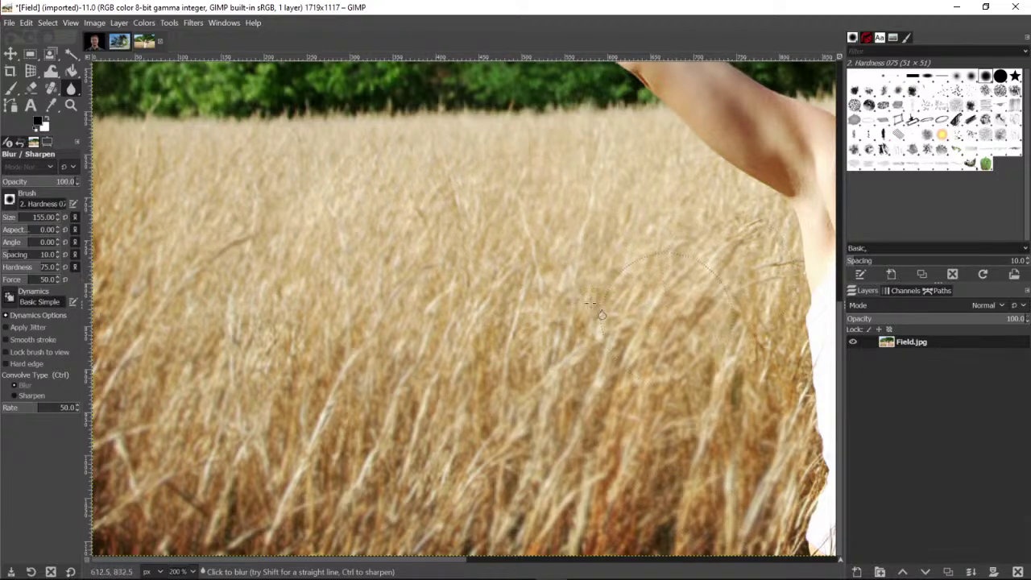
{"action": "scroll", "coordinate": [380, 322], "scroll_direction": "up", "scroll_amount": 10}
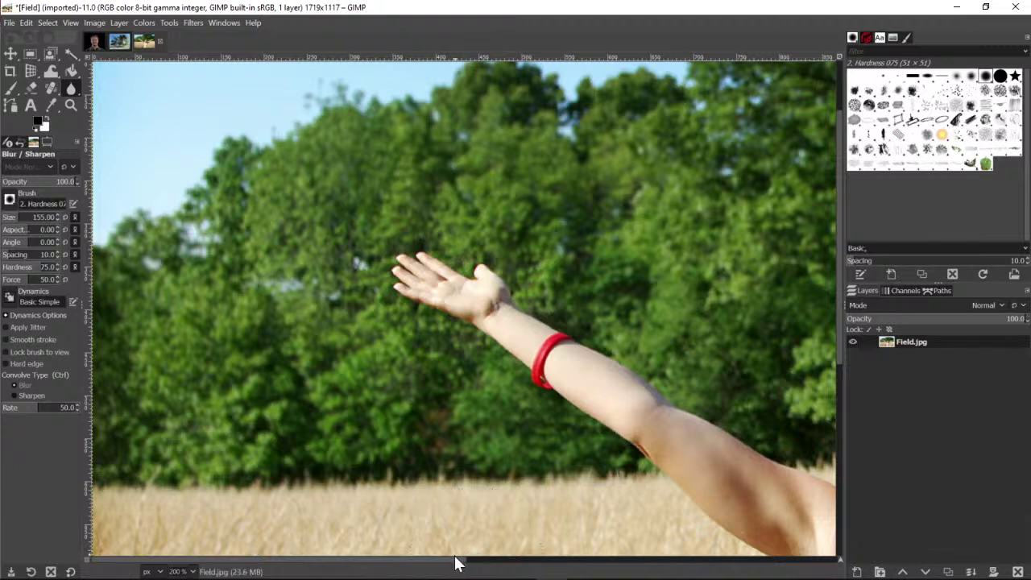
Blur the tree foliage behind the woman's raised arm with the Blur / Sharpen tool
{"action": "left_click_drag", "start_coordinate": [456, 559], "coordinate": [581, 573]}
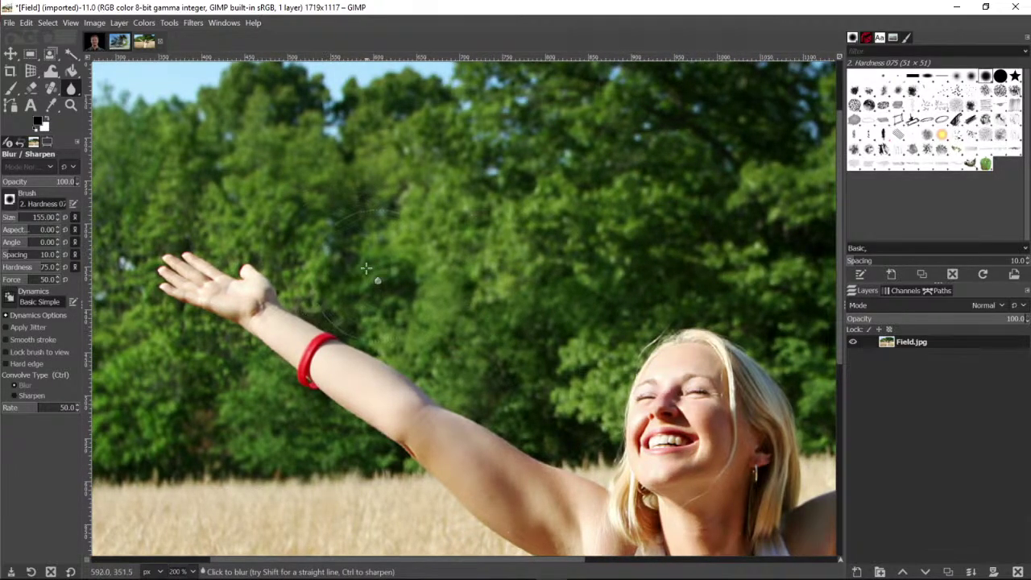
{"action": "mouse_move", "coordinate": [527, 341]}
{"action": "left_mouse_down"}
{"action": "mouse_move", "coordinate": [556, 379]}
{"action": "mouse_move", "coordinate": [543, 341]}
{"action": "mouse_move", "coordinate": [543, 373]}
{"action": "left_mouse_up"}
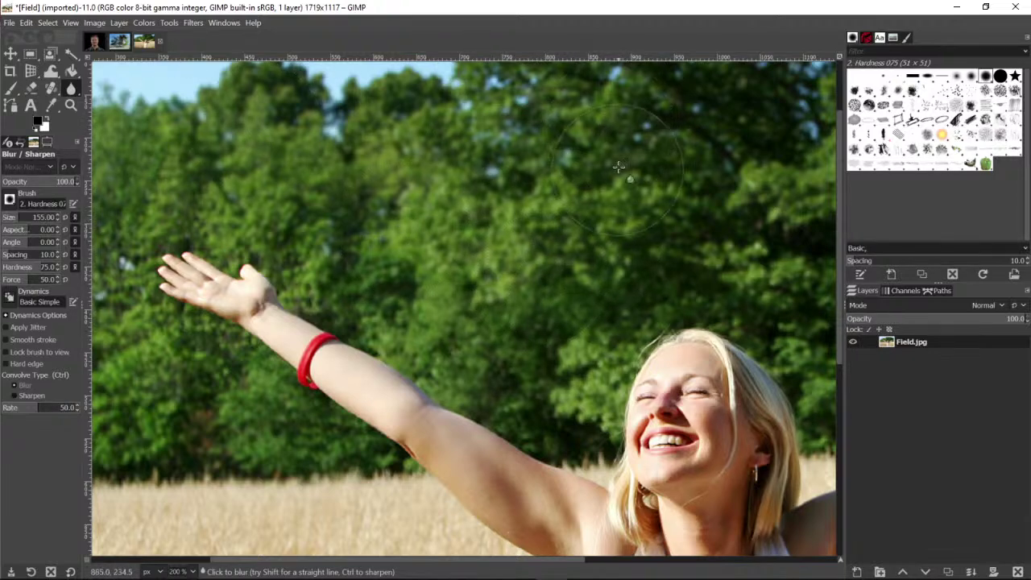
Examine the trees, the wheat field and the woman's outline across the whole photo at 100% and 150% zoom
{"action": "left_click", "coordinate": [71, 105]}
{"action": "left_click", "coordinate": [47, 199]}
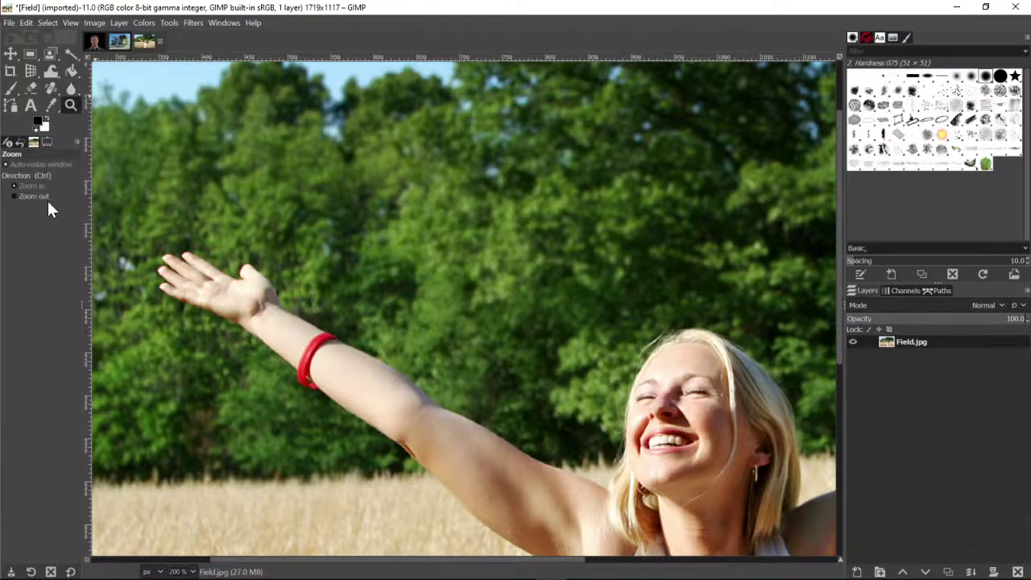
{"action": "left_click", "coordinate": [635, 270]}
{"action": "left_click", "coordinate": [636, 272]}
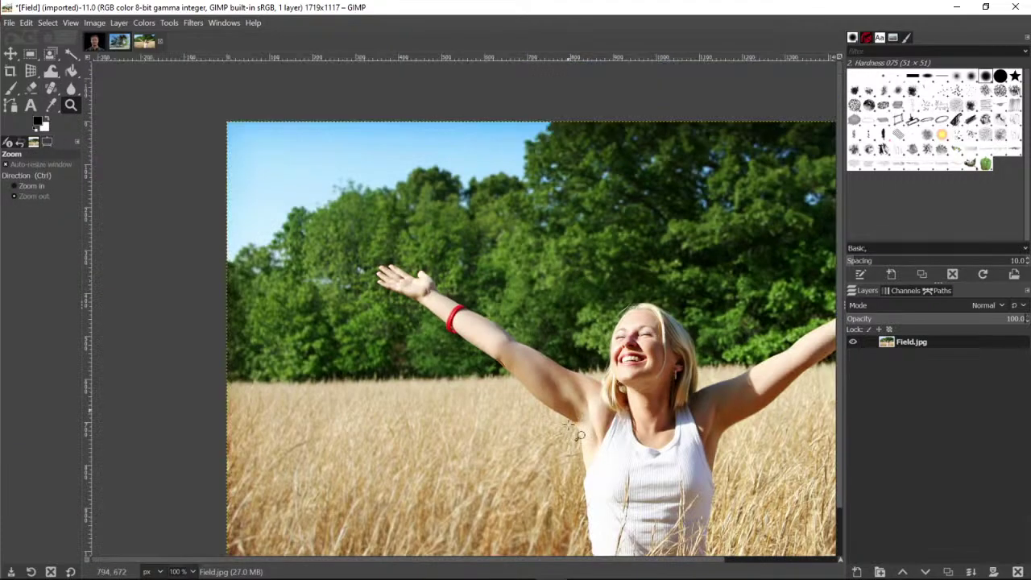
{"action": "left_click_drag", "start_coordinate": [525, 564], "coordinate": [564, 566]}
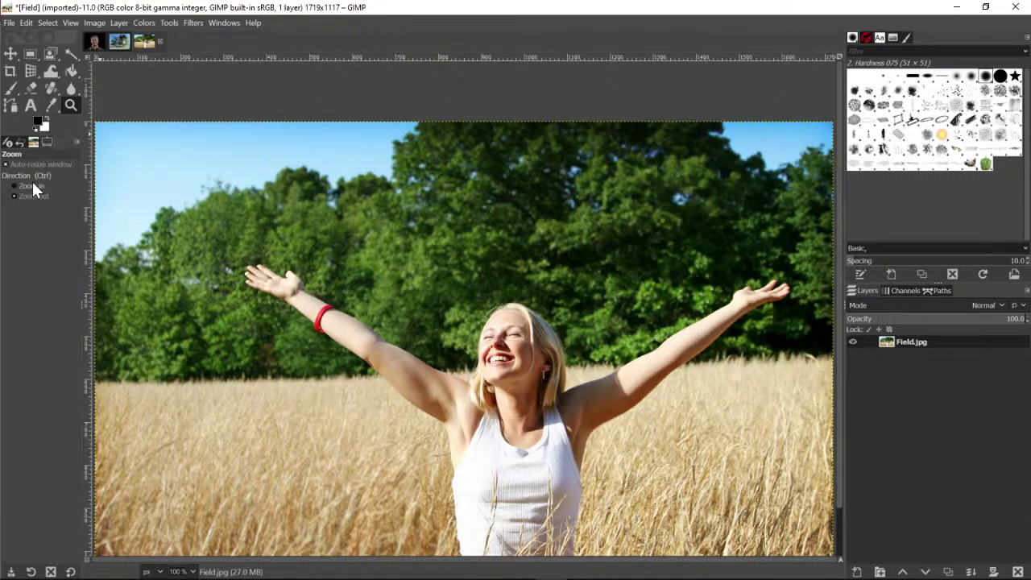
{"action": "left_click", "coordinate": [547, 477]}
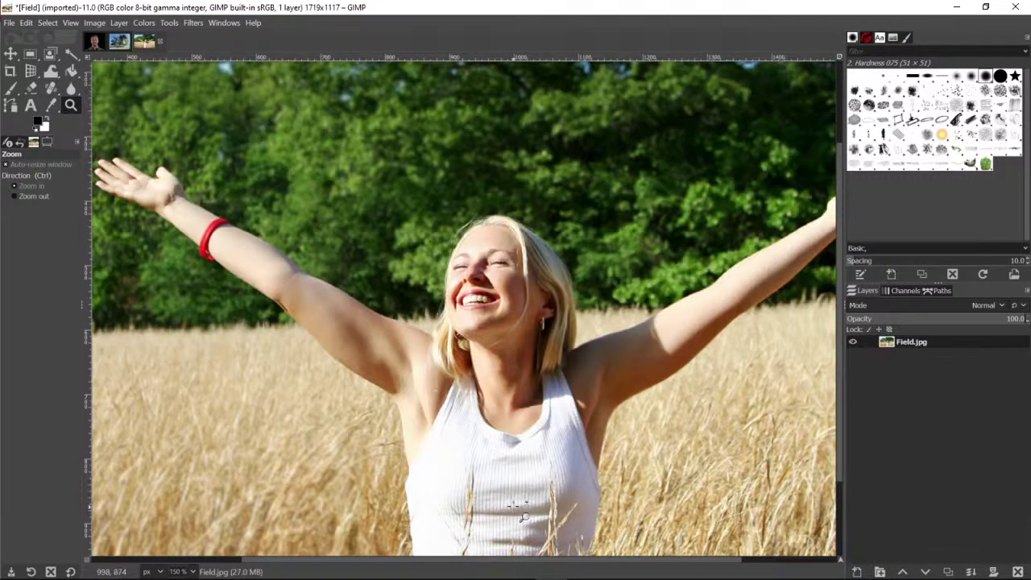
{"action": "scroll", "coordinate": [523, 496], "scroll_direction": "down", "scroll_amount": 2}
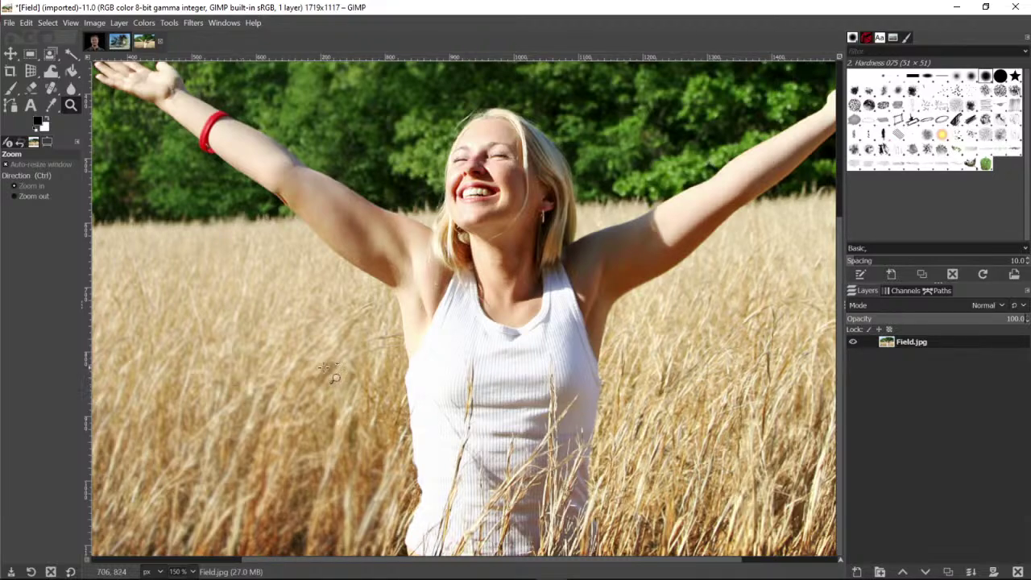
{"action": "scroll", "coordinate": [331, 375], "scroll_direction": "up", "scroll_amount": 5}
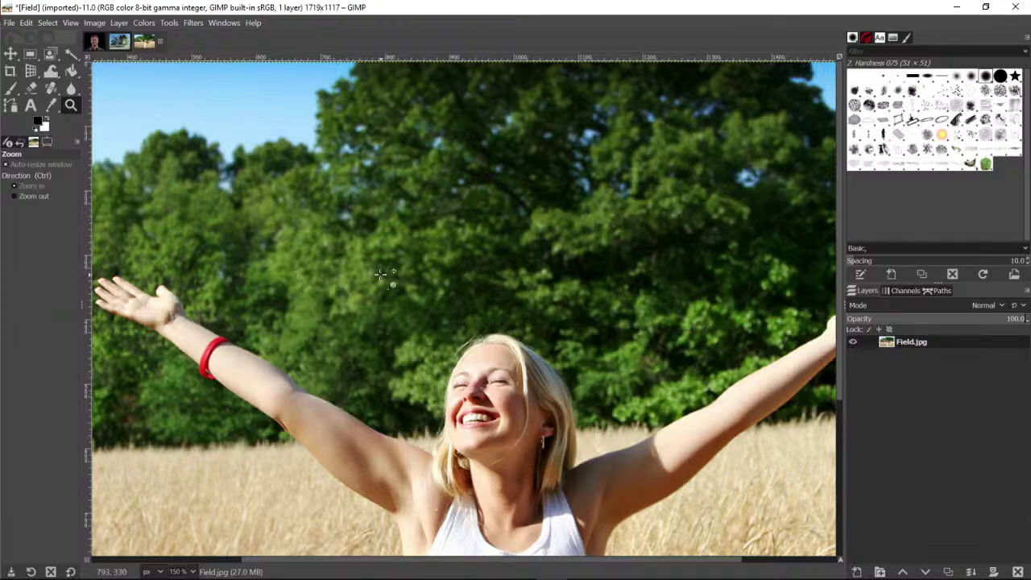
{"action": "scroll", "coordinate": [387, 272], "scroll_direction": "down", "scroll_amount": 5}
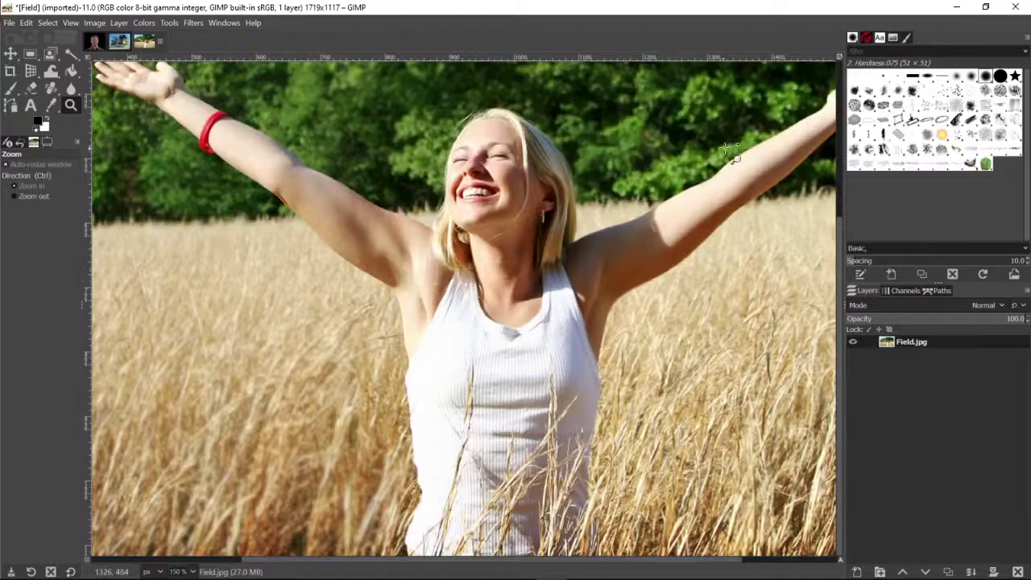
{"action": "left_click", "coordinate": [955, 10]}
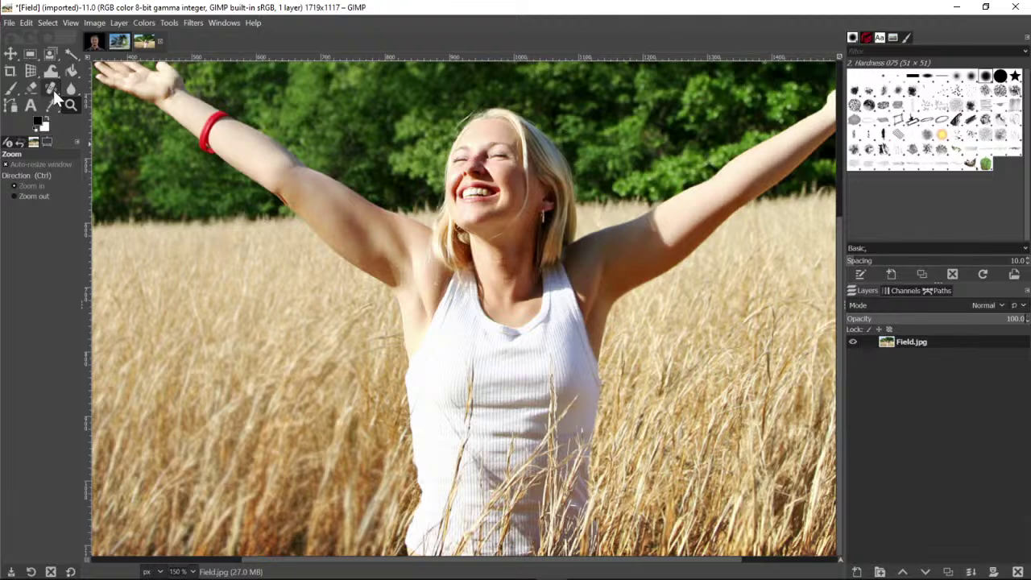
Smudge the lower edge of the arm with the braceletted wrist, near the elbow, into the wheat using the Smudge tool
{"action": "mouse_move", "coordinate": [55, 87]}
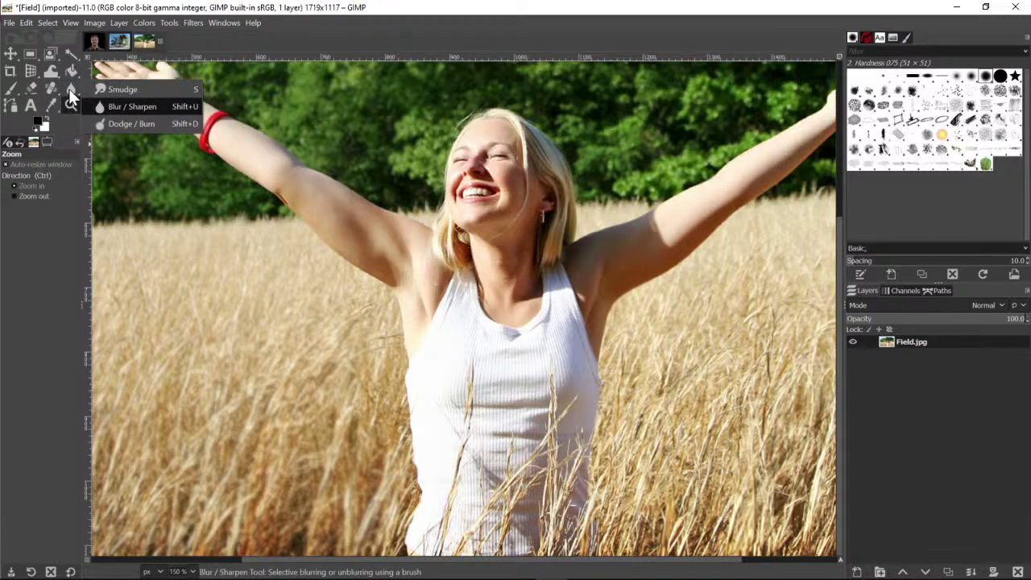
{"action": "left_click", "coordinate": [102, 88]}
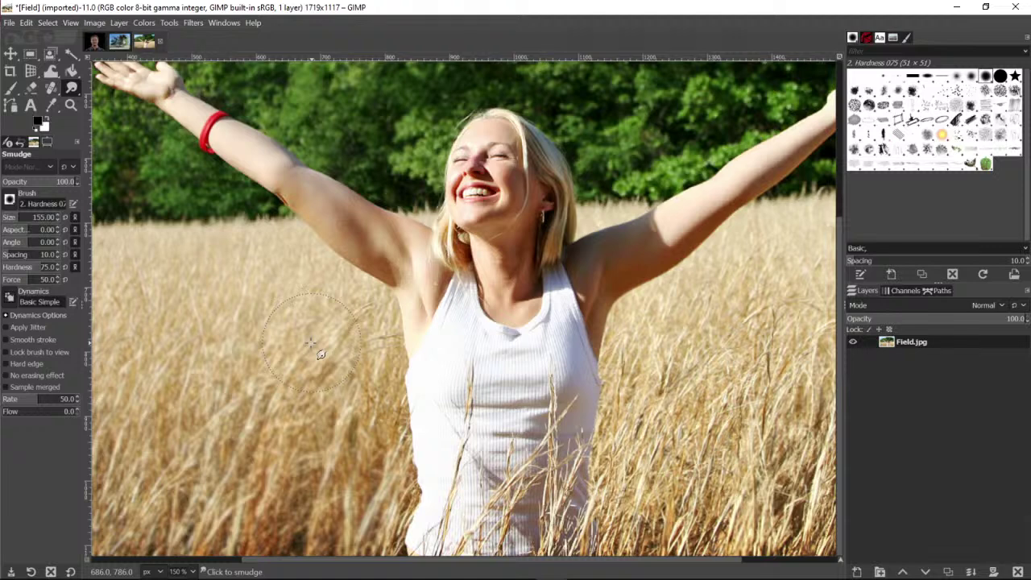
{"action": "left_click", "coordinate": [343, 266]}
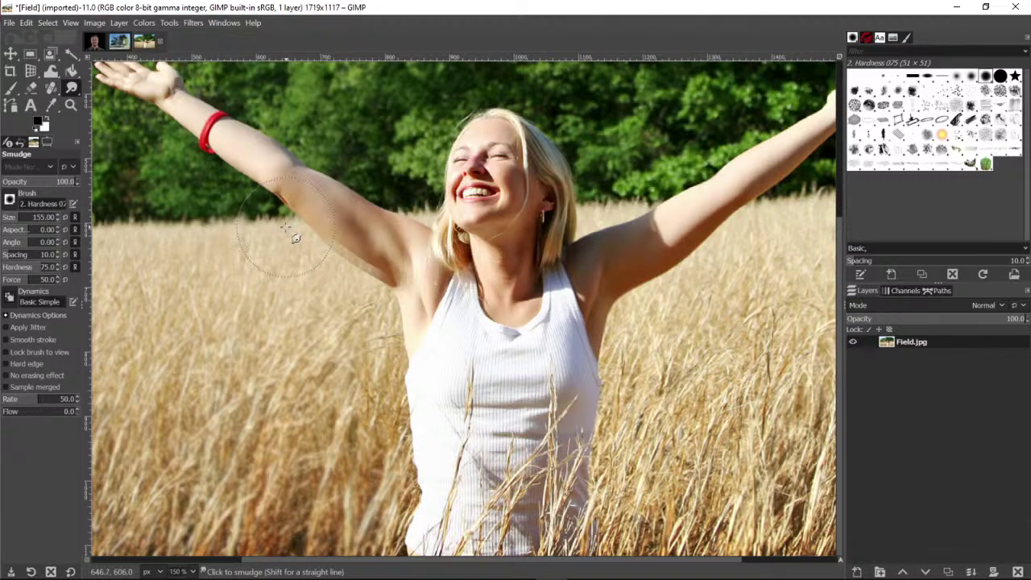
{"action": "left_click_drag", "start_coordinate": [285, 228], "coordinate": [286, 225]}
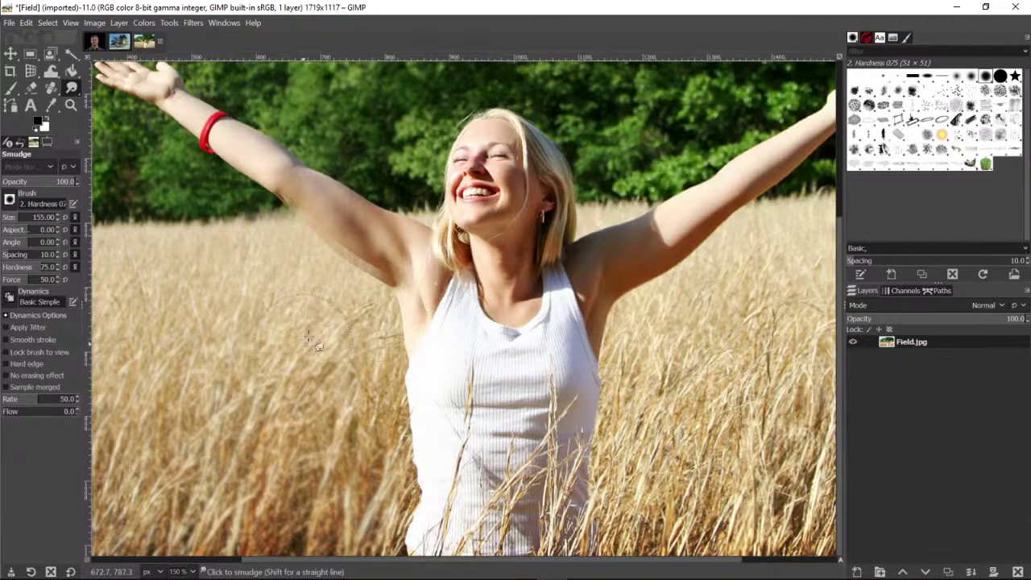
Clone wheat texture along the underside of the smudged upper arm with a size 14 brush
{"action": "left_click", "coordinate": [52, 87]}
{"action": "left_click", "coordinate": [81, 90]}
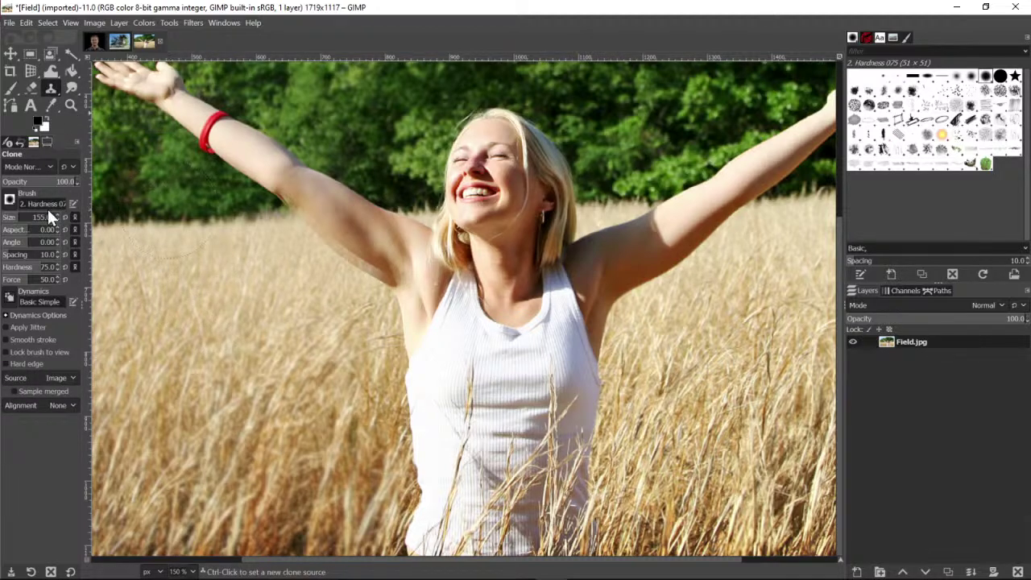
{"action": "mouse_move", "coordinate": [51, 219]}
{"action": "left_mouse_down"}
{"action": "mouse_move", "coordinate": [22, 221]}
{"action": "mouse_move", "coordinate": [58, 224]}
{"action": "mouse_move", "coordinate": [7, 219]}
{"action": "left_mouse_up"}
{"action": "left_click", "coordinate": [335, 279], "text": "ctrl"}
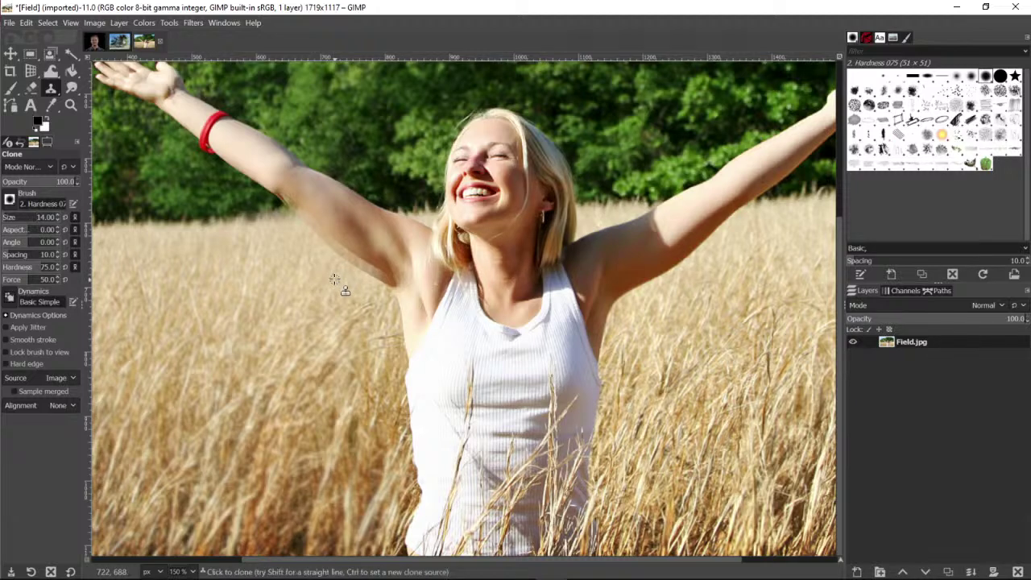
{"action": "mouse_move", "coordinate": [362, 266]}
{"action": "left_mouse_down"}
{"action": "mouse_move", "coordinate": [350, 264]}
{"action": "mouse_move", "coordinate": [391, 295]}
{"action": "mouse_move", "coordinate": [290, 211]}
{"action": "mouse_move", "coordinate": [395, 288]}
{"action": "left_mouse_up"}
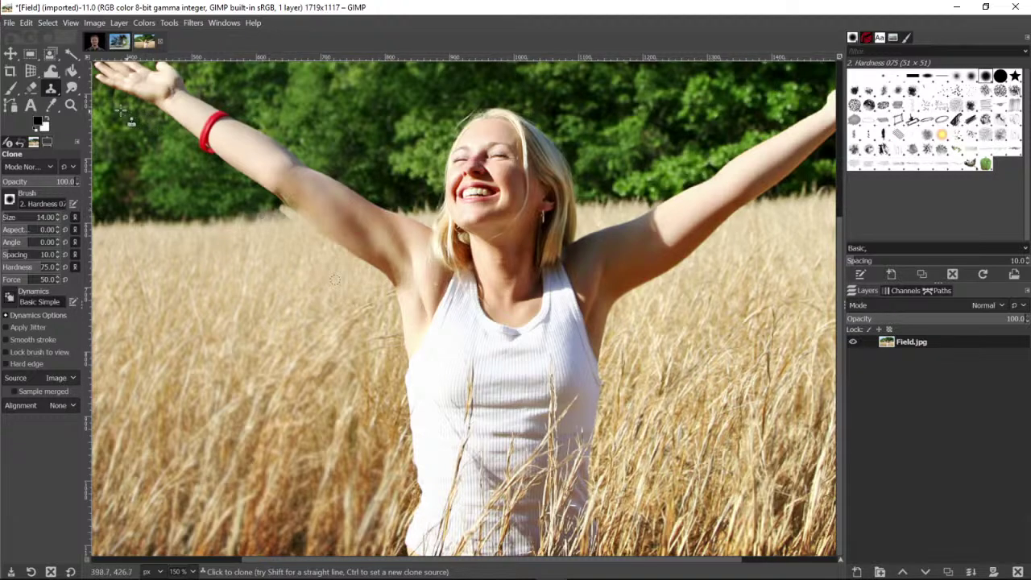
Clone the edge where wheat meets trees over the pale streak beside the elbow, working at 400% zoom
{"action": "left_click", "coordinate": [70, 105]}
{"action": "left_click", "coordinate": [290, 211]}
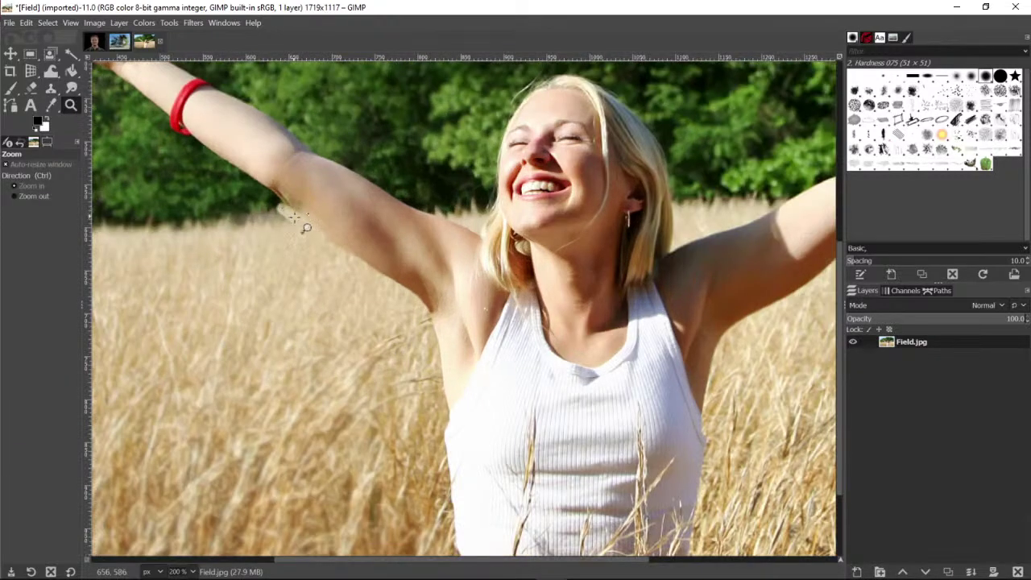
{"action": "left_click", "coordinate": [290, 211]}
{"action": "left_click", "coordinate": [290, 211]}
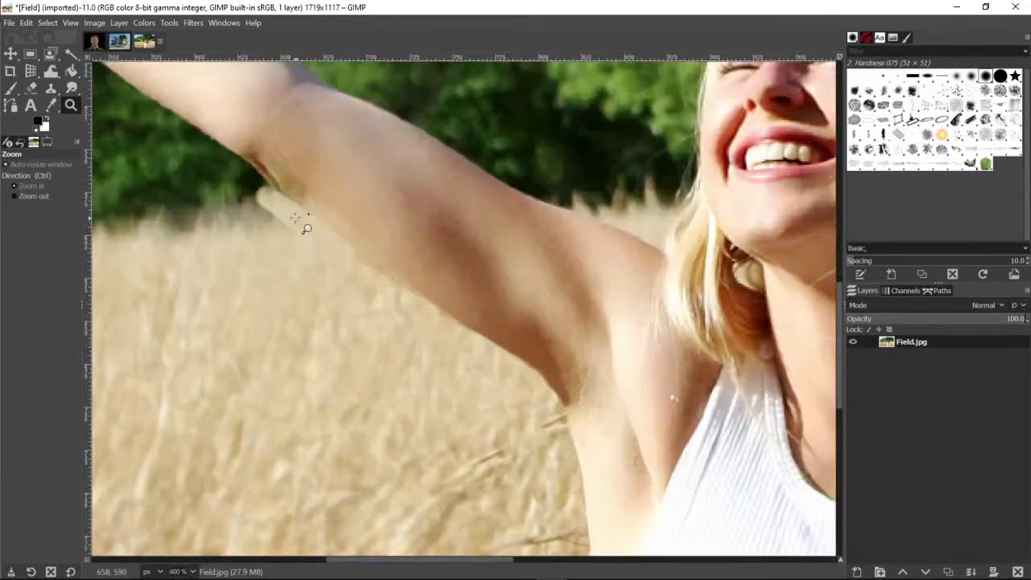
{"action": "left_click", "coordinate": [51, 89]}
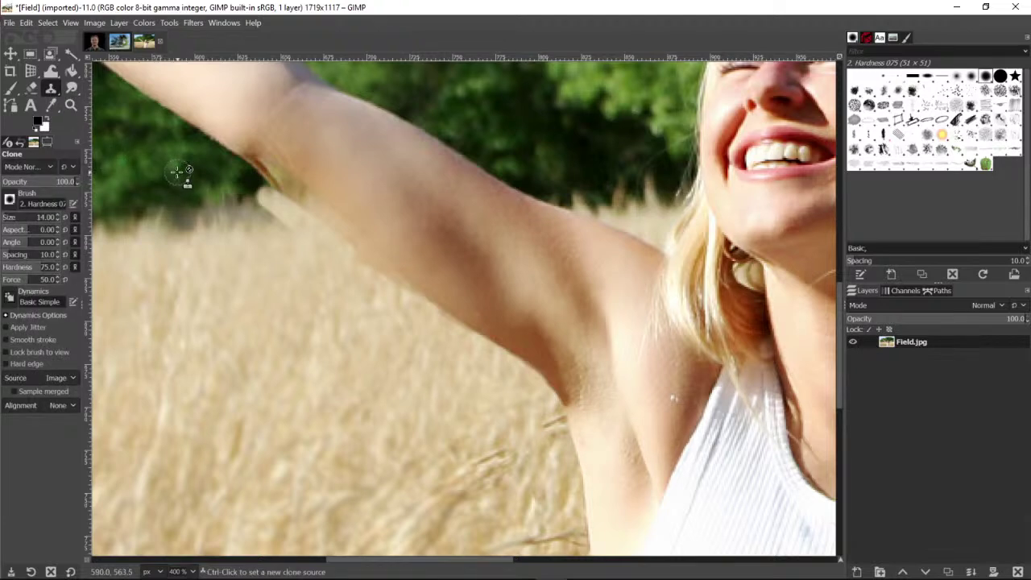
{"action": "left_click", "coordinate": [224, 221], "text": "ctrl"}
{"action": "mouse_move", "coordinate": [222, 219]}
{"action": "left_mouse_down"}
{"action": "mouse_move", "coordinate": [272, 217]}
{"action": "mouse_move", "coordinate": [262, 195]}
{"action": "mouse_move", "coordinate": [291, 218]}
{"action": "mouse_move", "coordinate": [264, 198]}
{"action": "mouse_move", "coordinate": [158, 219]}
{"action": "mouse_move", "coordinate": [223, 208]}
{"action": "mouse_move", "coordinate": [224, 198]}
{"action": "mouse_move", "coordinate": [222, 217]}
{"action": "mouse_move", "coordinate": [198, 217]}
{"action": "mouse_move", "coordinate": [231, 211]}
{"action": "left_mouse_up"}
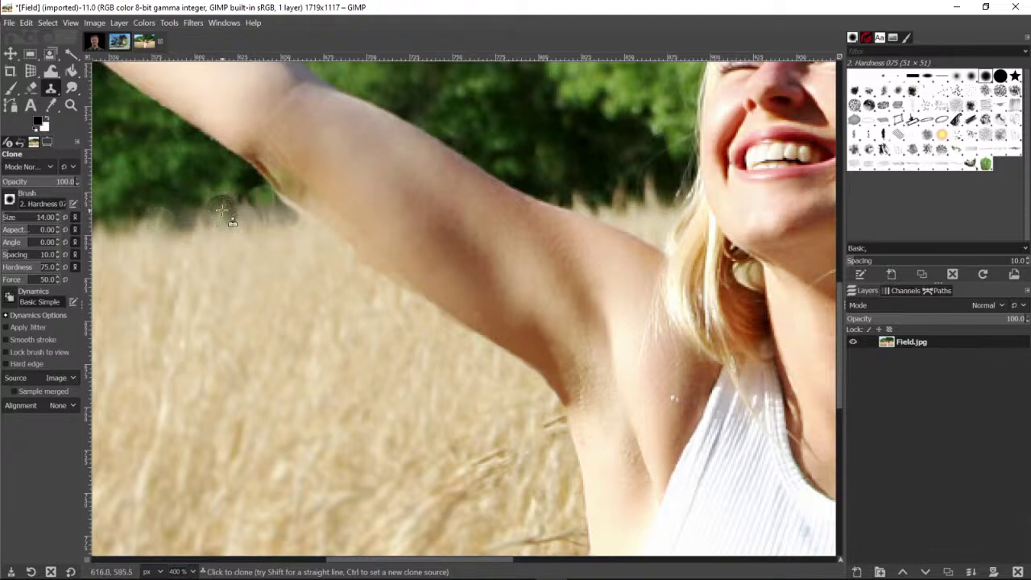
Heal the cloned patch along the treeline beside the elbow, sampling from the untouched edge farther from the arm
{"action": "right_click", "coordinate": [49, 87]}
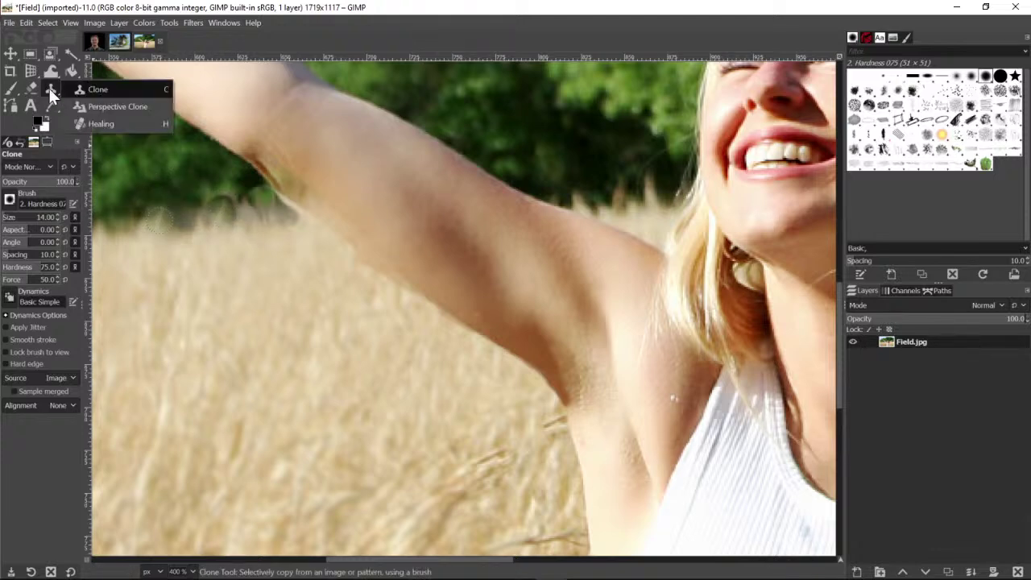
{"action": "left_click", "coordinate": [98, 122]}
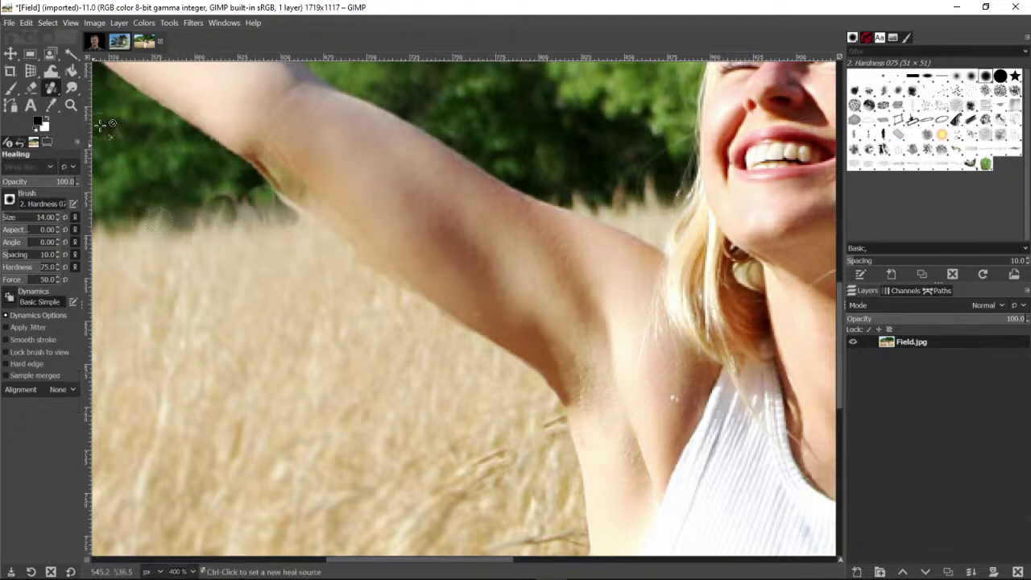
{"action": "left_click", "coordinate": [127, 216], "text": "ctrl"}
{"action": "mouse_move", "coordinate": [218, 216]}
{"action": "left_mouse_down"}
{"action": "mouse_move", "coordinate": [240, 205]}
{"action": "mouse_move", "coordinate": [254, 215]}
{"action": "mouse_move", "coordinate": [253, 196]}
{"action": "mouse_move", "coordinate": [285, 214]}
{"action": "left_mouse_up"}
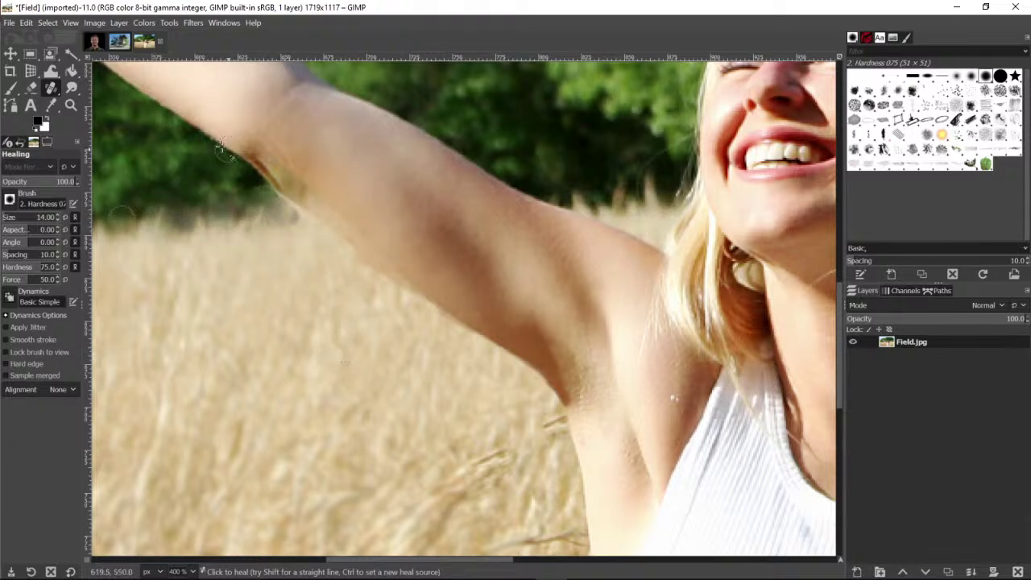
Review the retouched arm and treeline with the photo back at 100% zoom
{"action": "left_click", "coordinate": [73, 110]}
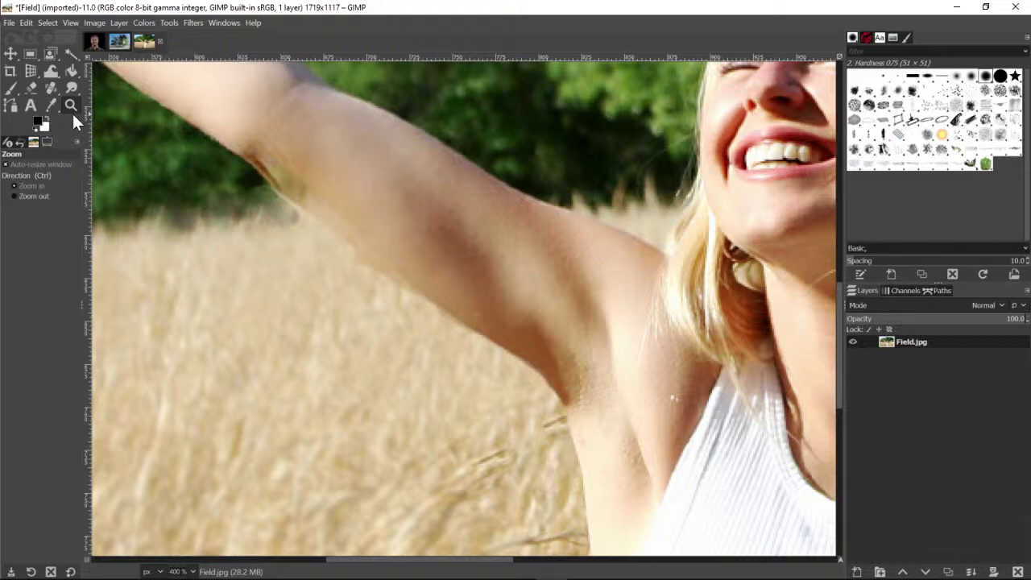
{"action": "left_click", "coordinate": [46, 197]}
{"action": "left_click", "coordinate": [483, 260]}
{"action": "left_click", "coordinate": [483, 260]}
{"action": "left_click", "coordinate": [500, 260]}
{"action": "left_click", "coordinate": [499, 260]}
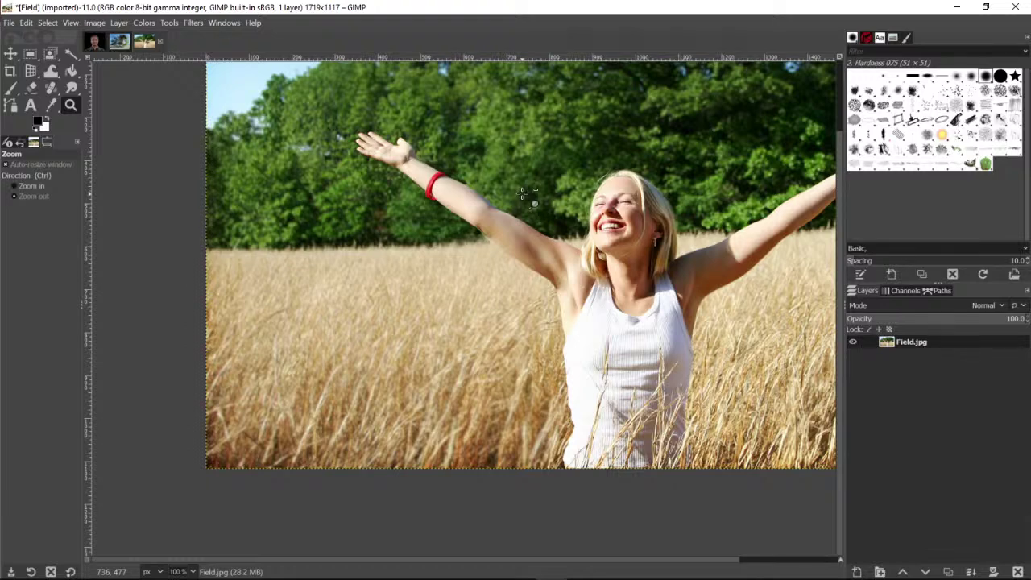
Switch to the PowerPoint presentation and go to the Layers slide
{"action": "left_click", "coordinate": [957, 8]}
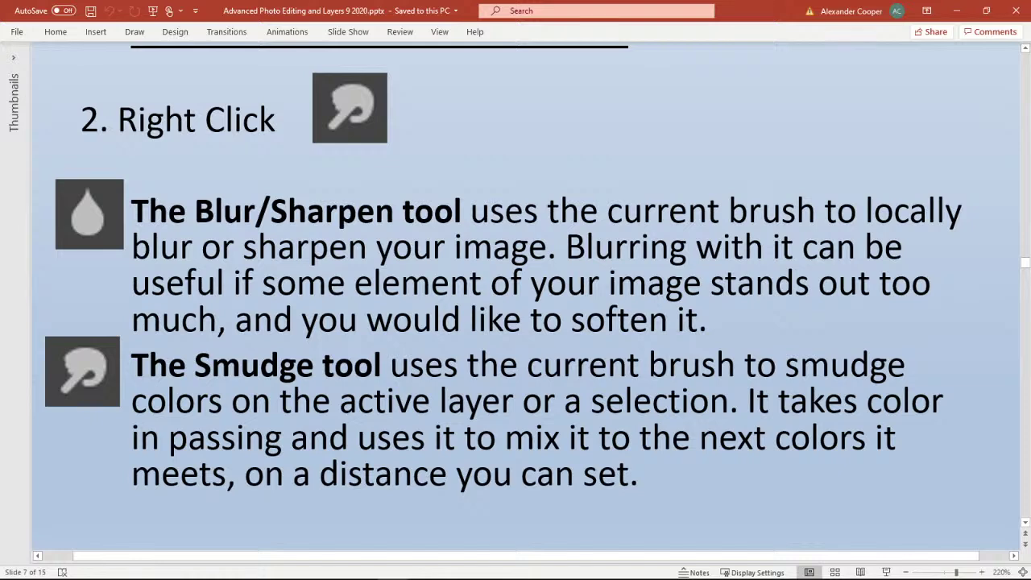
{"action": "scroll", "coordinate": [515, 298], "scroll_direction": "down", "scroll_amount": 10}
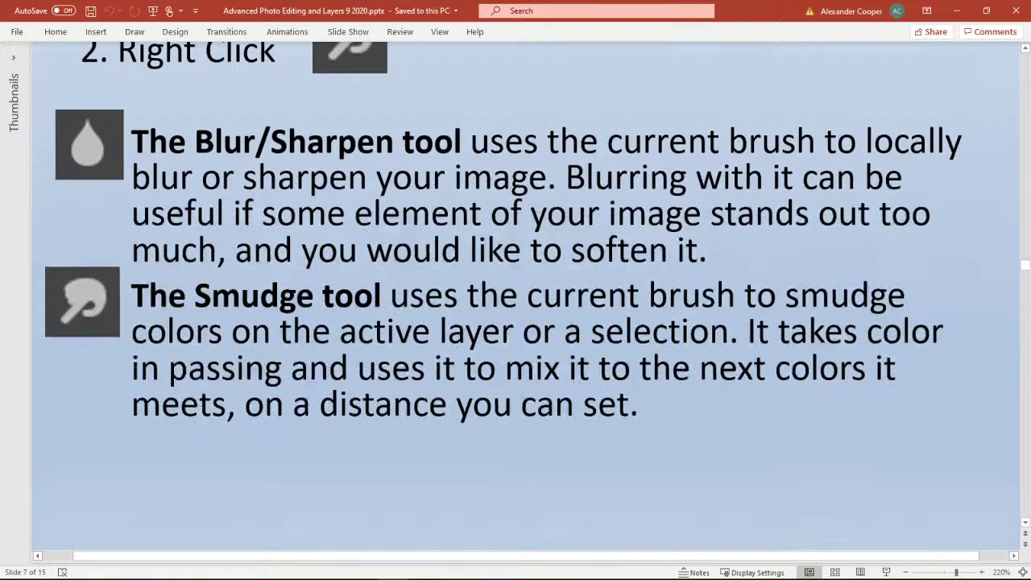
{"action": "scroll", "coordinate": [218, 294], "scroll_direction": "down", "scroll_amount": 2}
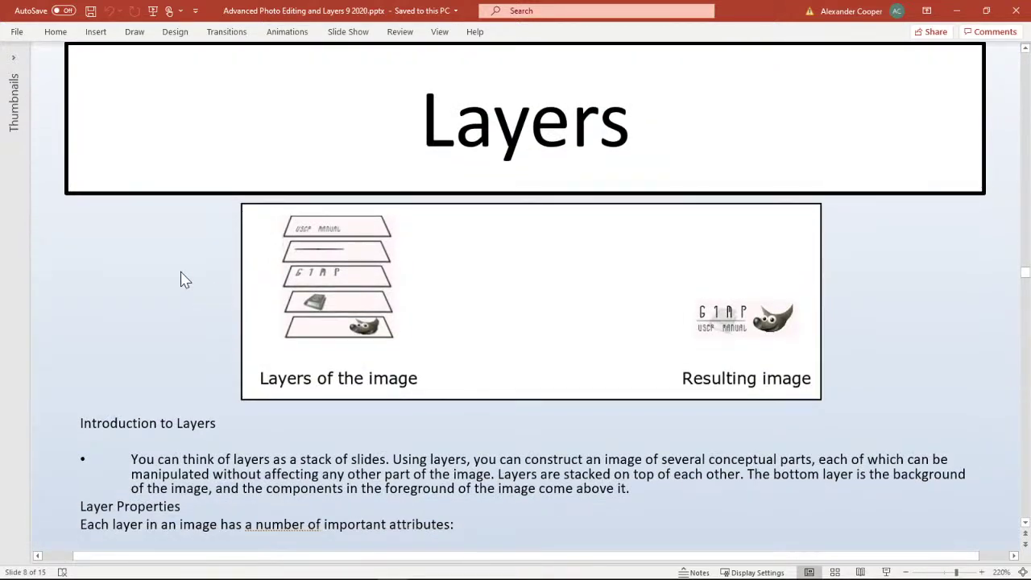
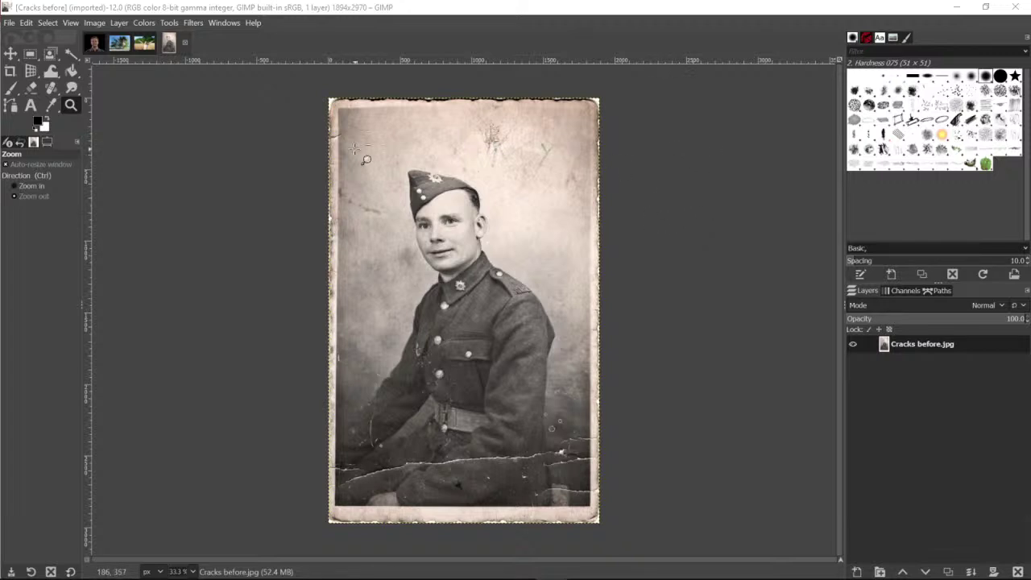
Clone clean background over the ring mark farthest from the sleeve, using a size 44 brush at 300% zoom
{"action": "left_click", "coordinate": [24, 186]}
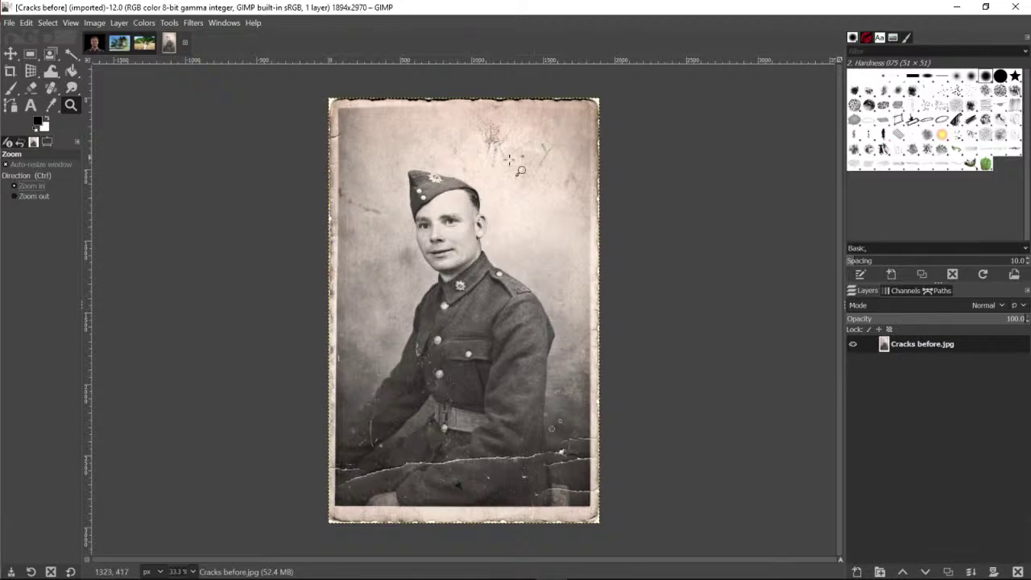
{"action": "left_click", "coordinate": [556, 421]}
{"action": "left_click", "coordinate": [557, 419]}
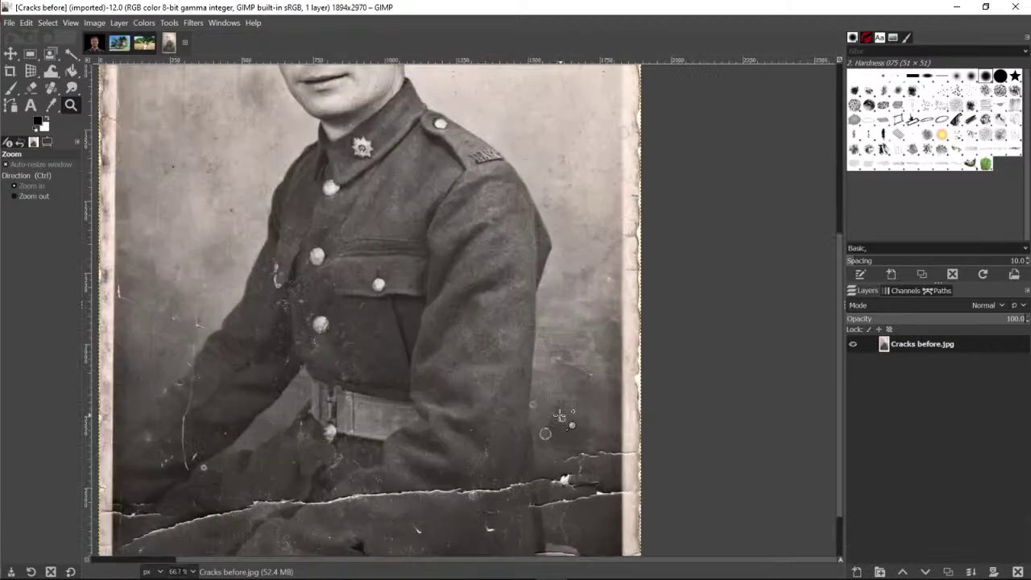
{"action": "left_click", "coordinate": [559, 420]}
{"action": "left_click", "coordinate": [561, 418]}
{"action": "left_click", "coordinate": [562, 419]}
{"action": "left_click", "coordinate": [561, 419]}
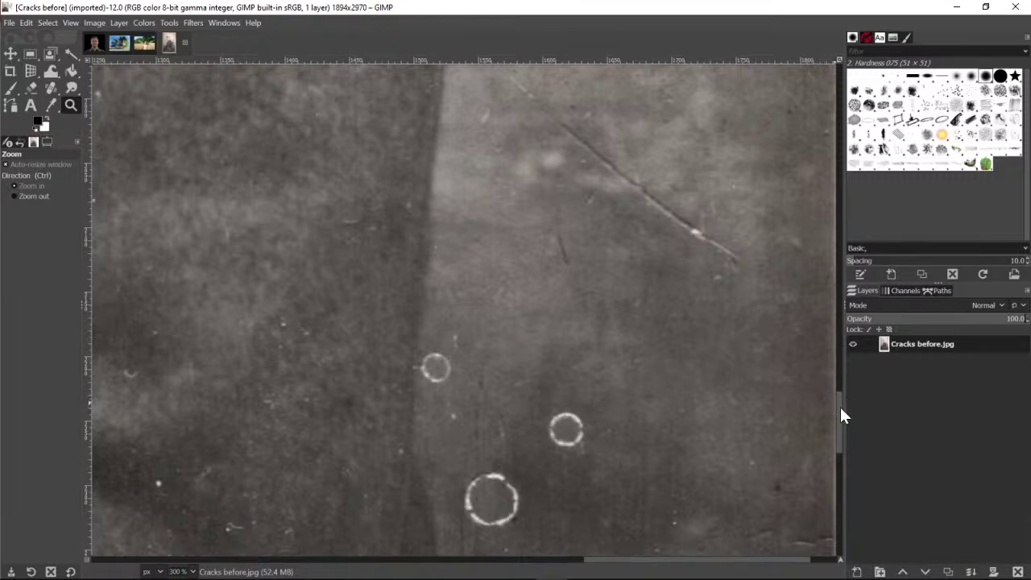
{"action": "left_click_drag", "start_coordinate": [840, 407], "coordinate": [829, 438]}
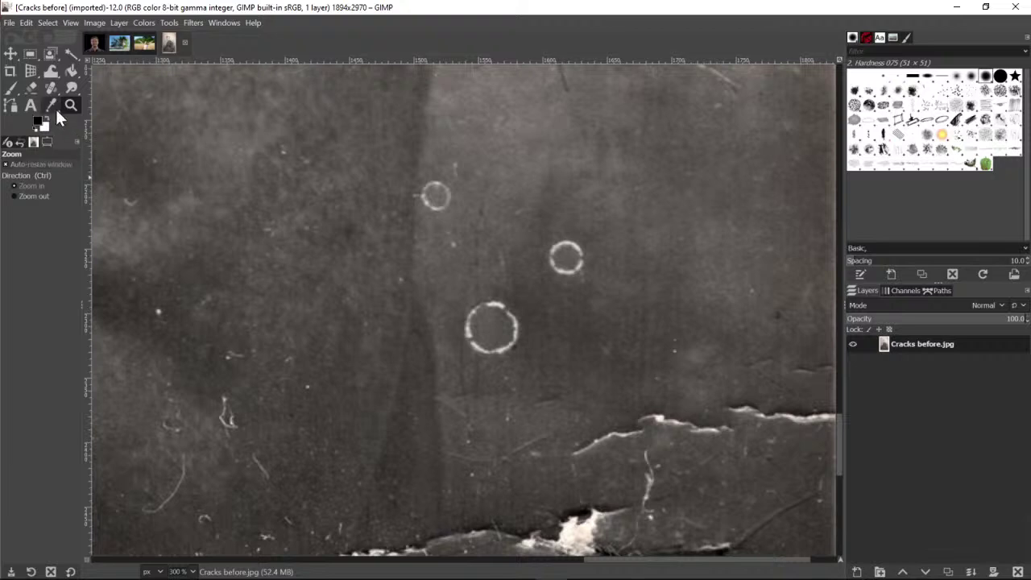
{"action": "left_click", "coordinate": [47, 87]}
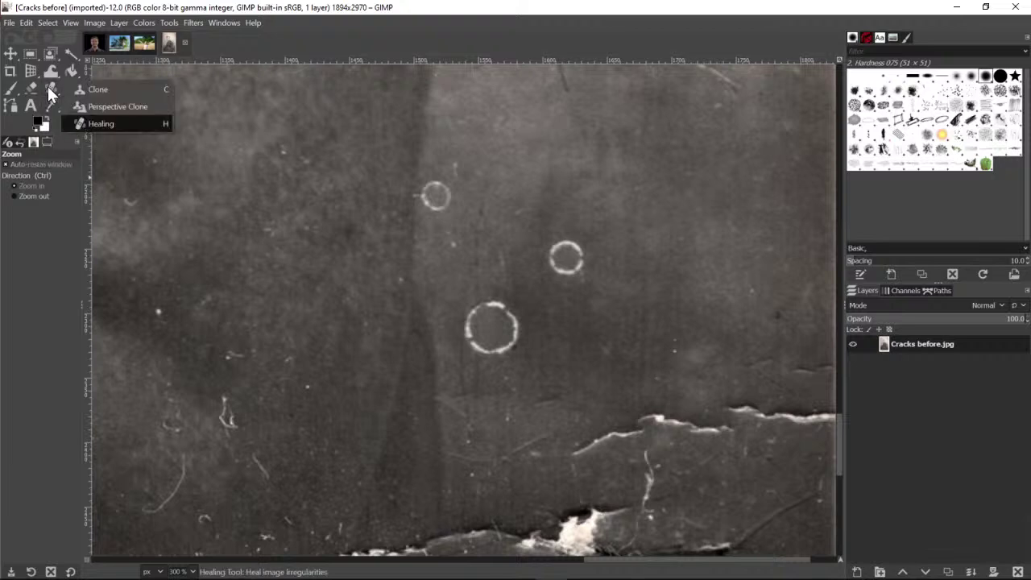
{"action": "left_click", "coordinate": [89, 90]}
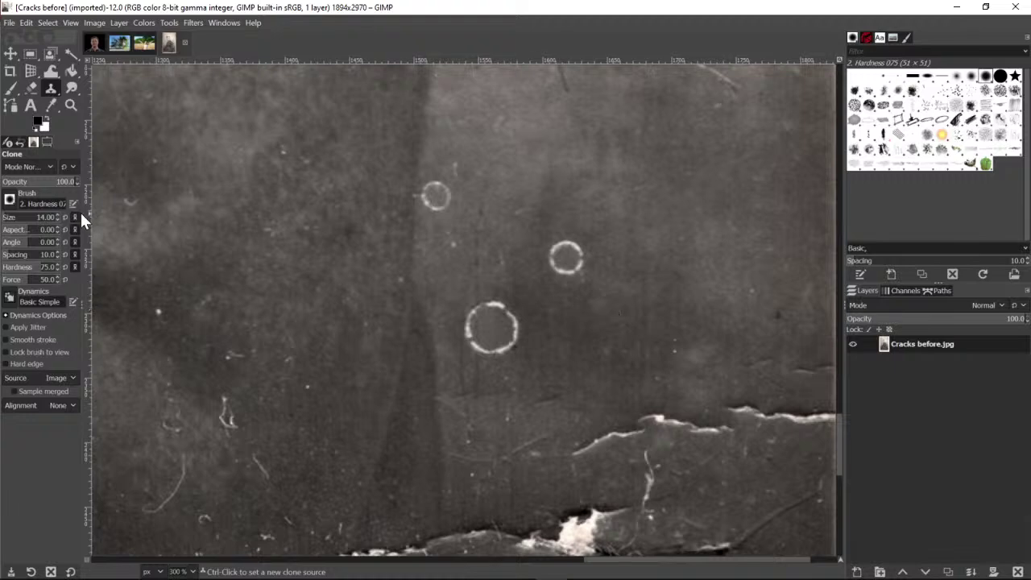
{"action": "left_click", "coordinate": [10, 223]}
{"action": "left_click", "coordinate": [642, 257], "text": "ctrl"}
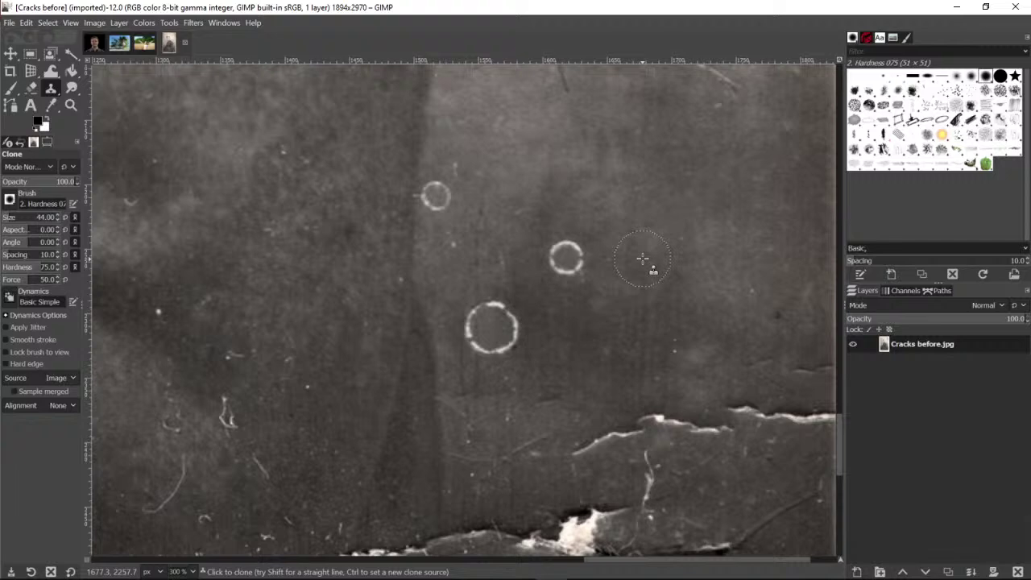
{"action": "left_click", "coordinate": [566, 257]}
{"action": "left_click", "coordinate": [566, 258]}
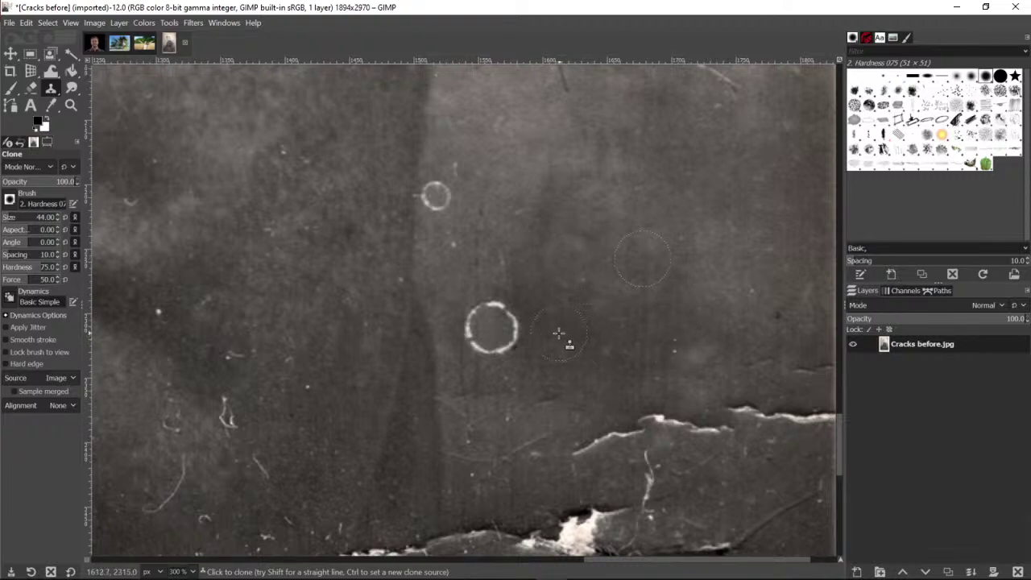
Clone over the largest ring mark near the sleeve, sampling the clean background right beside it
{"action": "key", "text": "ctrl"}
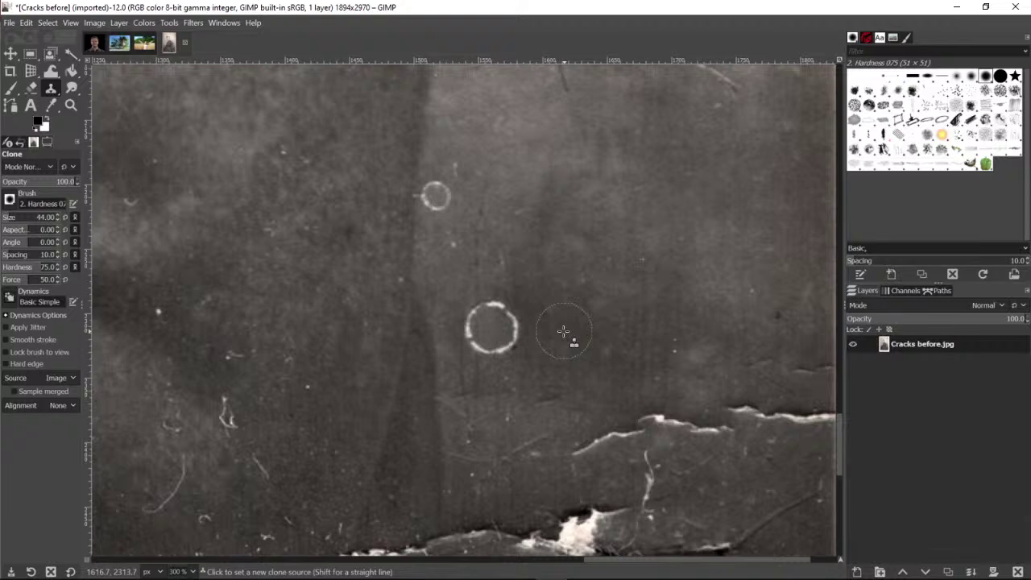
{"action": "left_click", "coordinate": [563, 332], "text": "ctrl"}
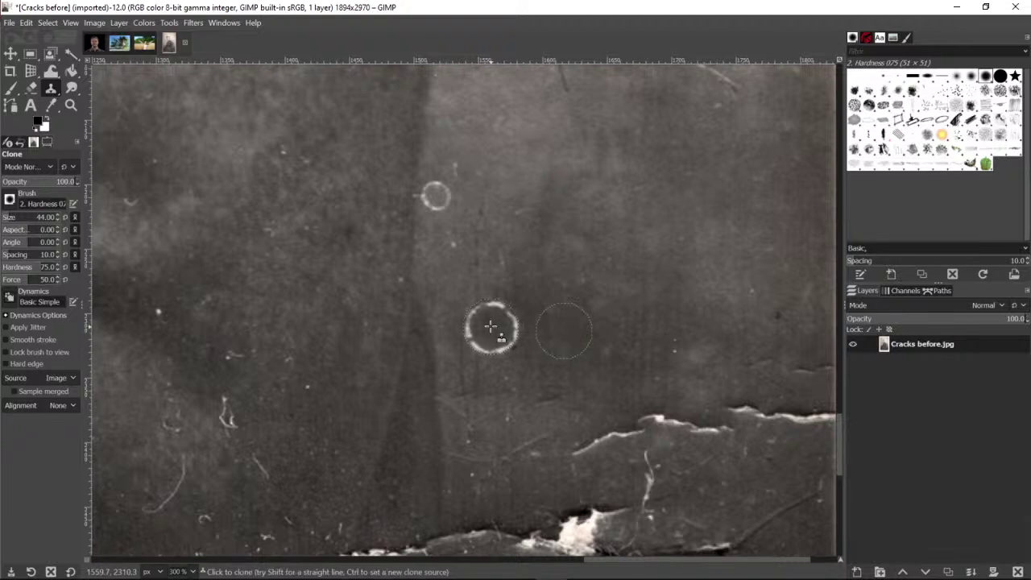
{"action": "mouse_move", "coordinate": [491, 326]}
{"action": "left_mouse_down"}
{"action": "mouse_move", "coordinate": [482, 332]}
{"action": "mouse_move", "coordinate": [495, 338]}
{"action": "mouse_move", "coordinate": [506, 324]}
{"action": "mouse_move", "coordinate": [507, 333]}
{"action": "mouse_move", "coordinate": [491, 319]}
{"action": "mouse_move", "coordinate": [476, 329]}
{"action": "mouse_move", "coordinate": [490, 314]}
{"action": "left_mouse_up"}
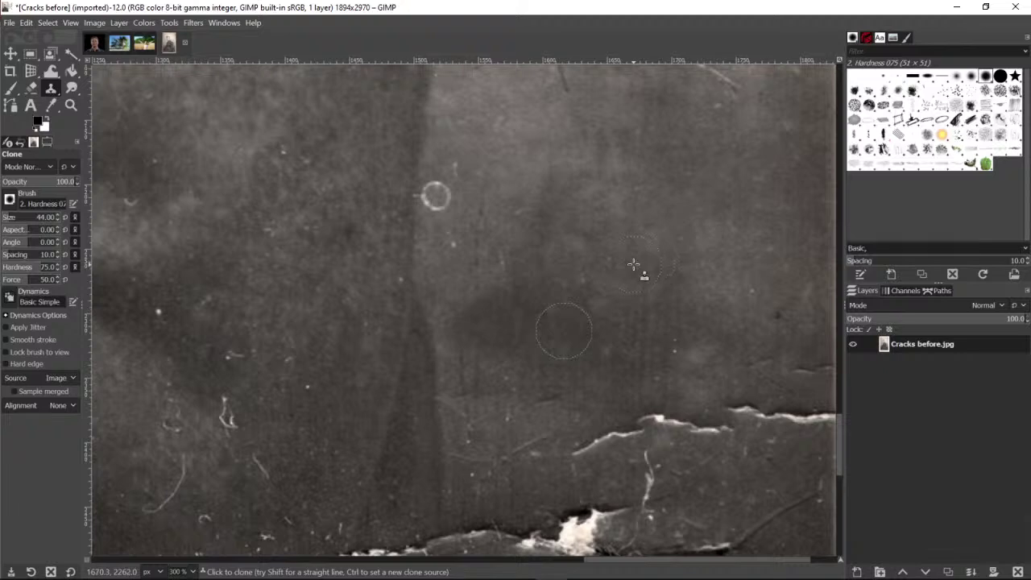
Sample the clean background beside the cloned patches as the source for the Healing tool
{"action": "left_click_drag", "start_coordinate": [44, 84], "coordinate": [90, 123]}
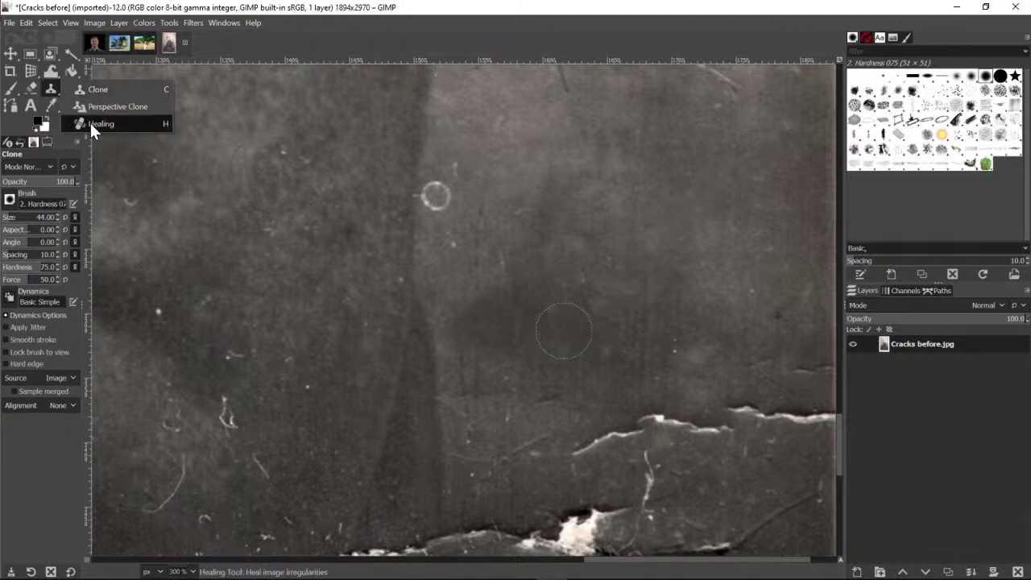
{"action": "key", "text": "ctrl"}
{"action": "left_click", "coordinate": [642, 264], "text": "ctrl"}
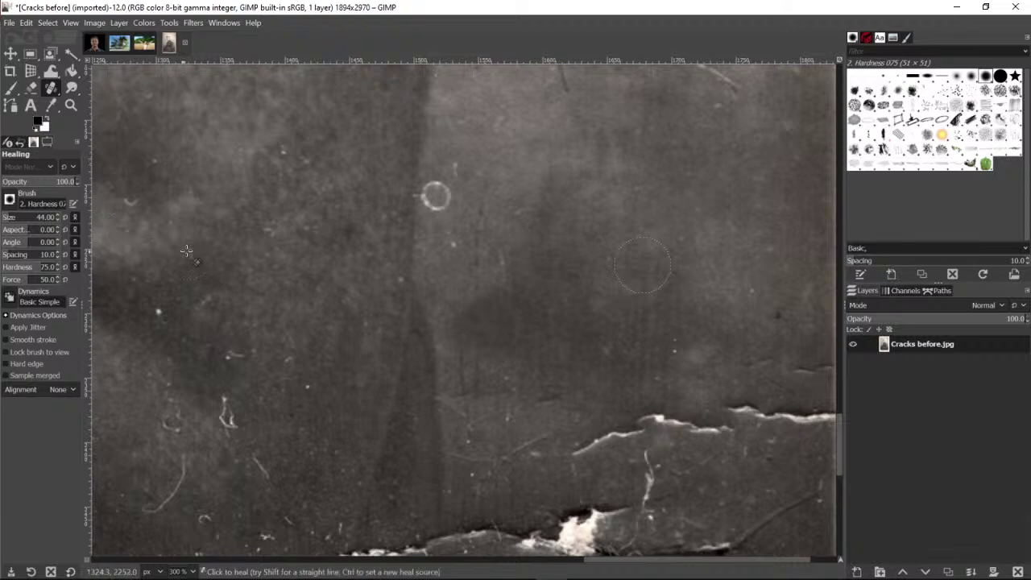
Clone over the small ring mark at the sleeve's edge with a size 21 brush, sampling the adjacent background
{"action": "left_click", "coordinate": [50, 92]}
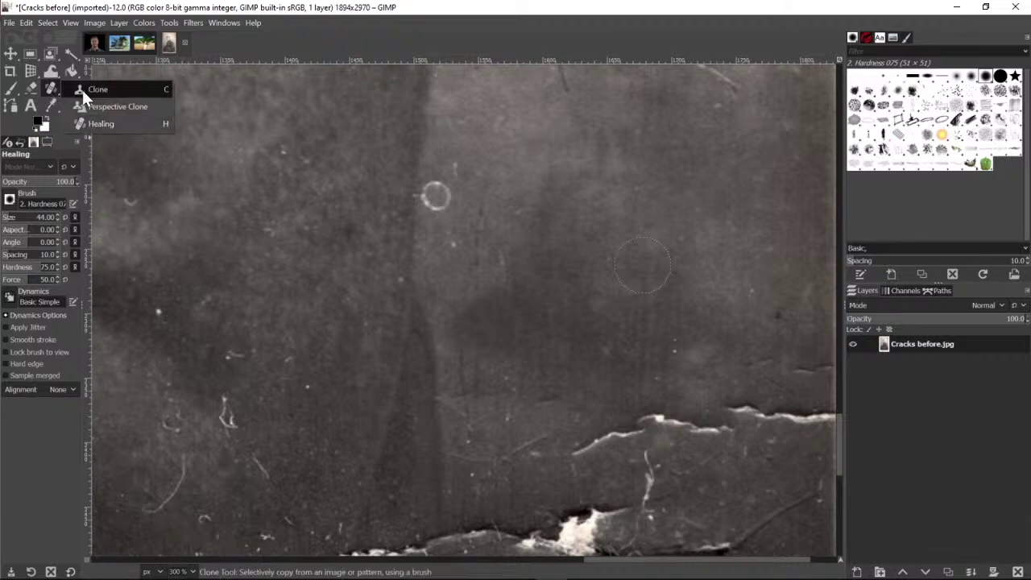
{"action": "left_click", "coordinate": [82, 89]}
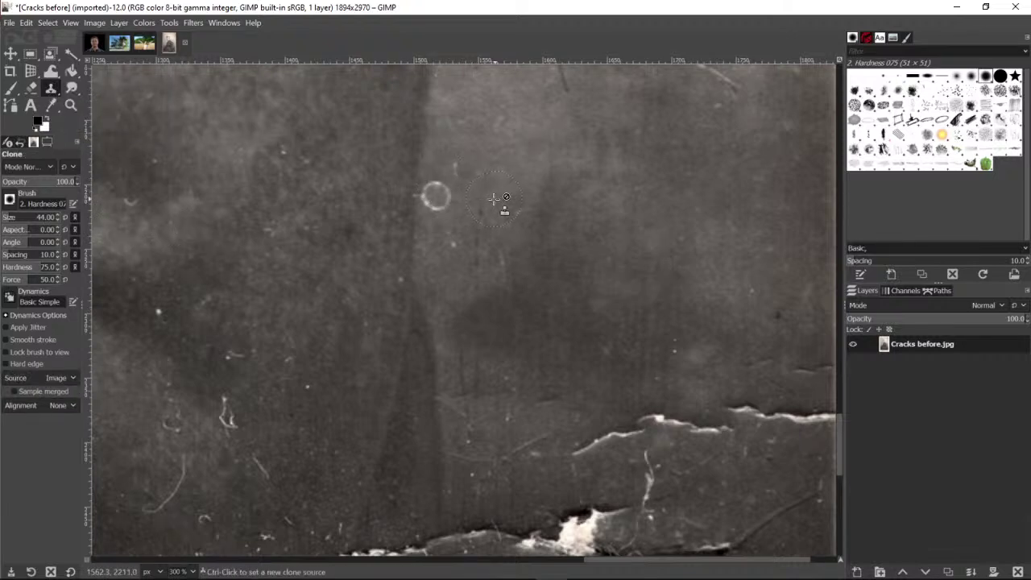
{"action": "key", "text": "ctrl"}
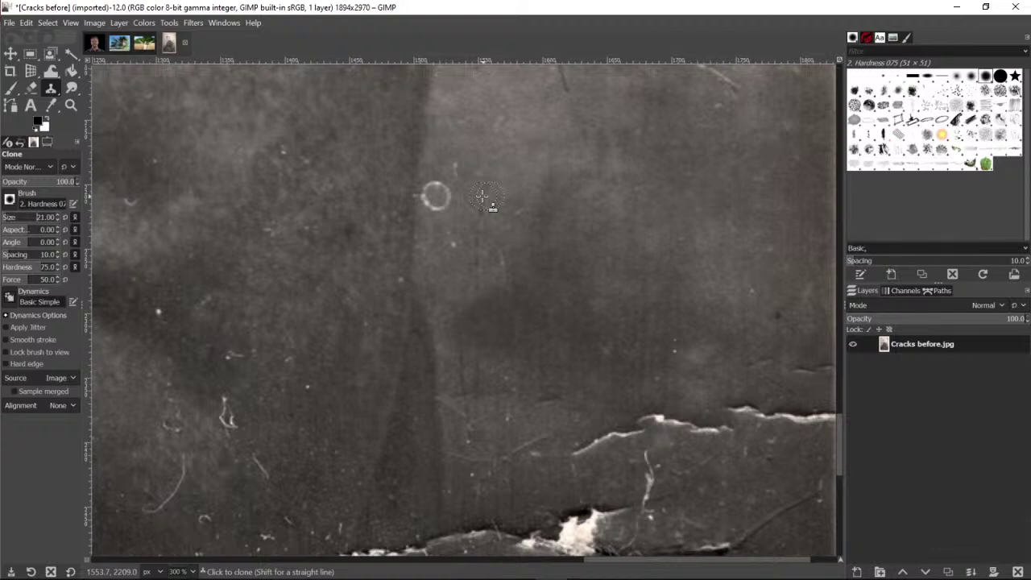
{"action": "key", "text": "ctrl"}
{"action": "left_click", "coordinate": [480, 196], "text": "ctrl"}
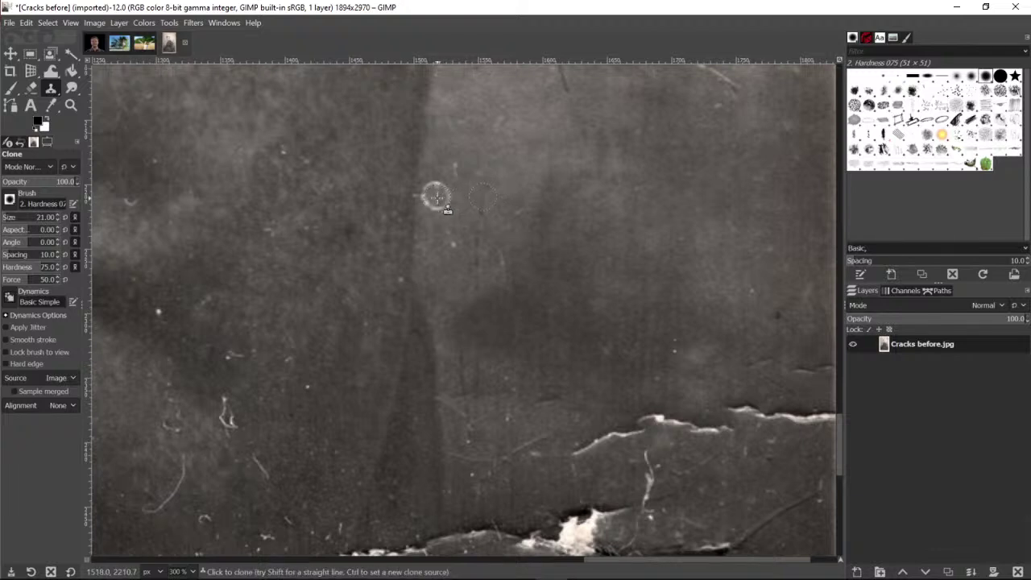
{"action": "left_click_drag", "start_coordinate": [433, 196], "coordinate": [441, 192]}
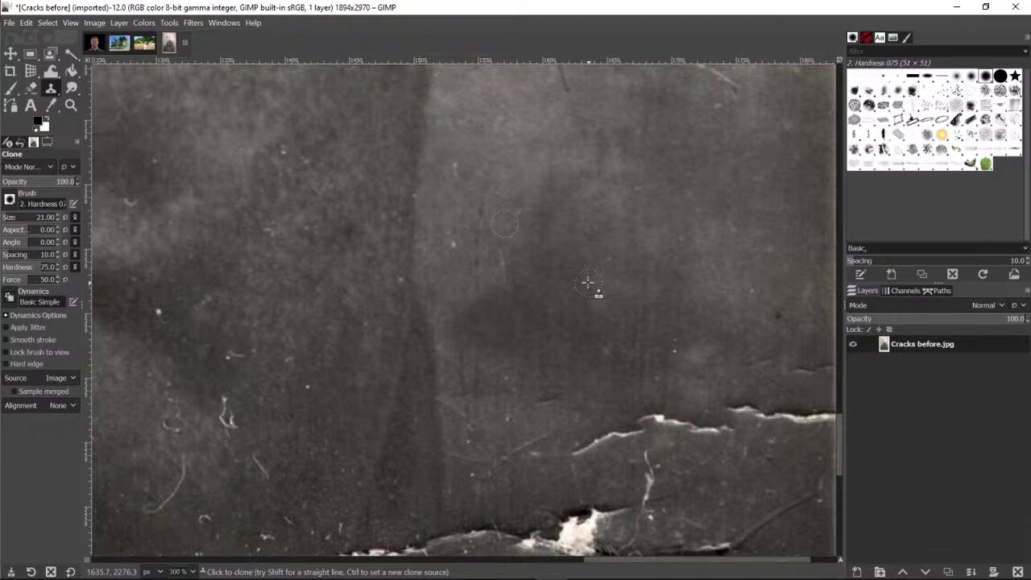
Examine the cracks and scratches across the lower part of the portrait, over to its lower-left corner
{"action": "scroll", "coordinate": [588, 284], "scroll_direction": "down", "scroll_amount": 5}
{"action": "scroll", "coordinate": [581, 298], "scroll_direction": "down", "scroll_amount": 5}
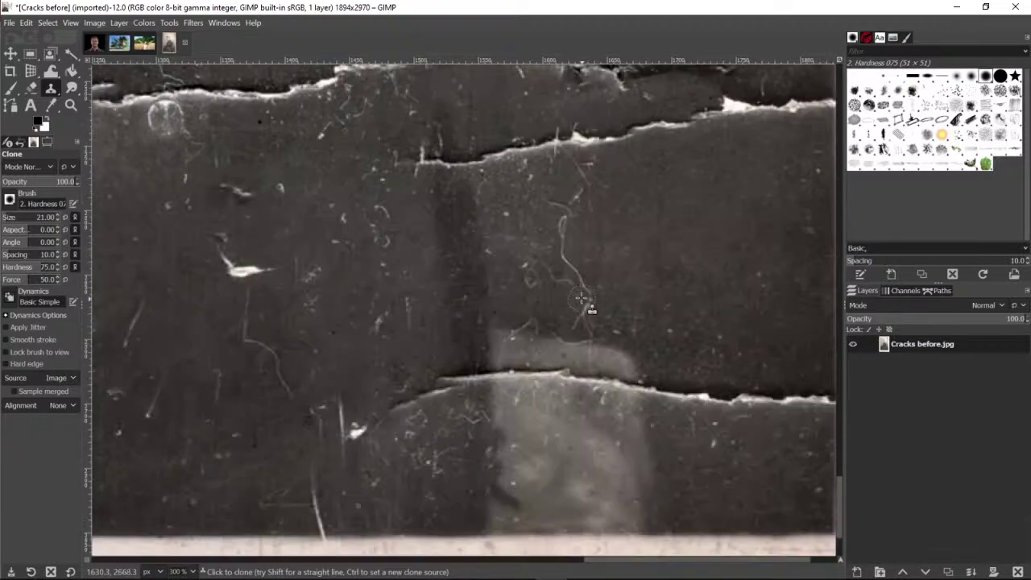
{"action": "scroll", "coordinate": [584, 304], "scroll_direction": "up", "scroll_amount": 2}
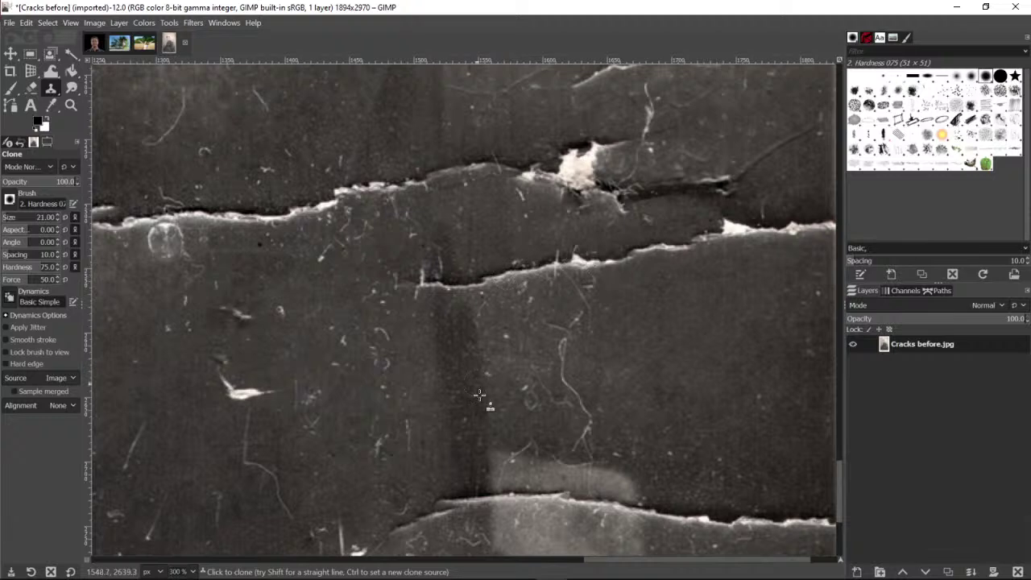
{"action": "left_click", "coordinate": [516, 558]}
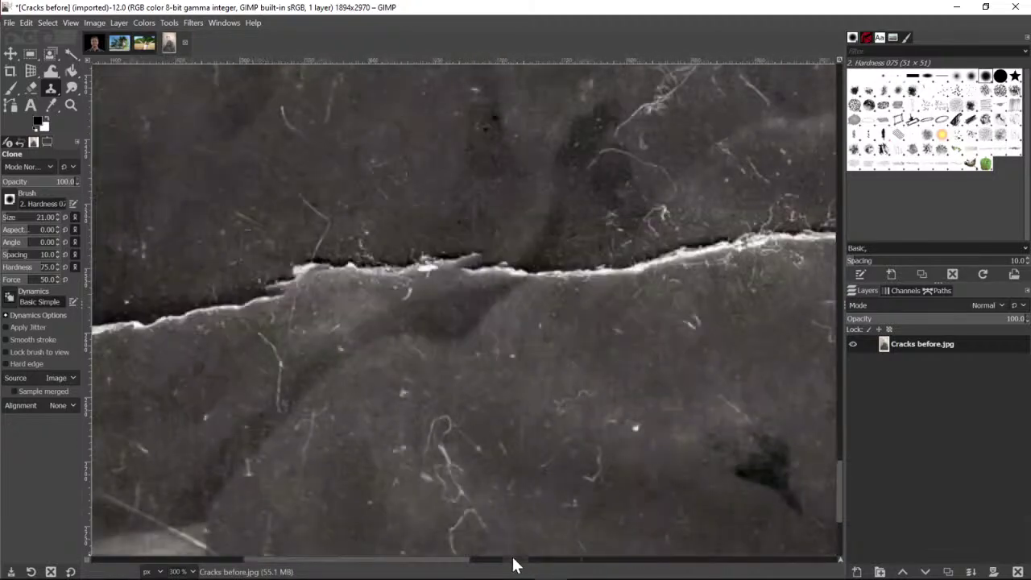
{"action": "left_click_drag", "start_coordinate": [467, 559], "coordinate": [257, 559]}
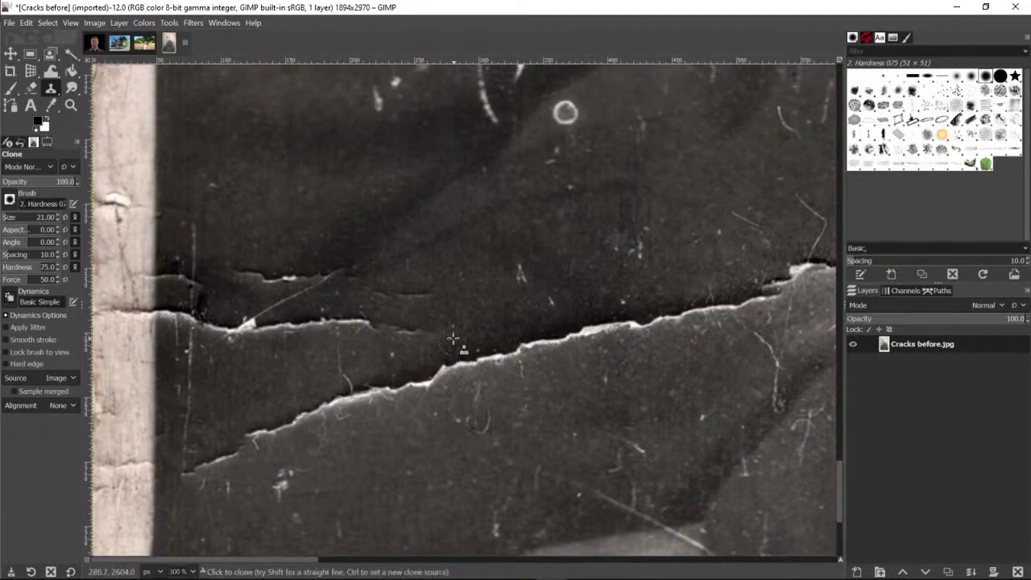
{"action": "scroll", "coordinate": [415, 322], "scroll_direction": "down", "scroll_amount": 4}
{"action": "scroll", "coordinate": [299, 322], "scroll_direction": "up", "scroll_amount": 4}
{"action": "scroll", "coordinate": [290, 403], "scroll_direction": "down", "scroll_amount": 4}
{"action": "scroll", "coordinate": [403, 282], "scroll_direction": "up", "scroll_amount": 9}
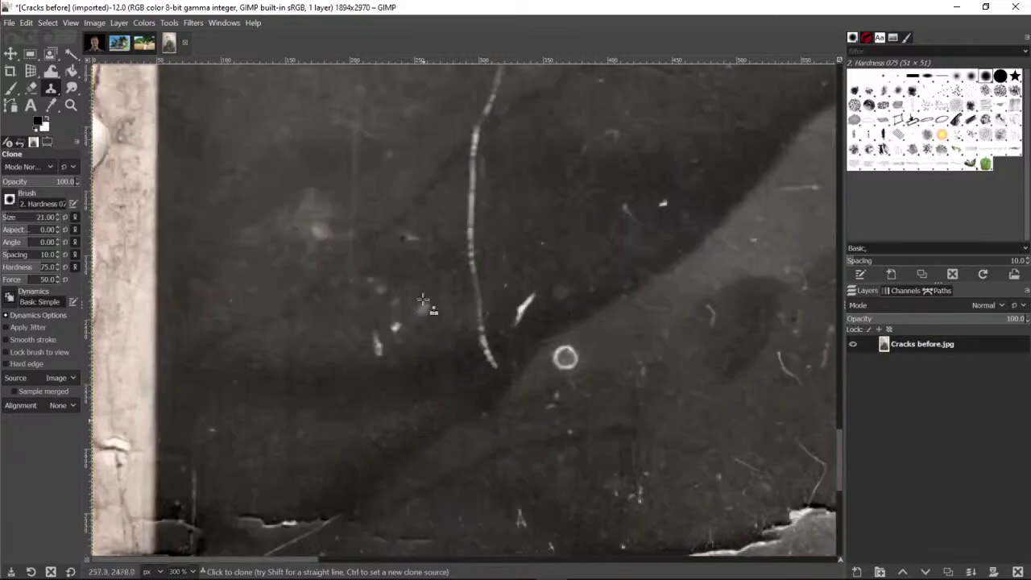
{"action": "scroll", "coordinate": [454, 426], "scroll_direction": "down", "scroll_amount": 3}
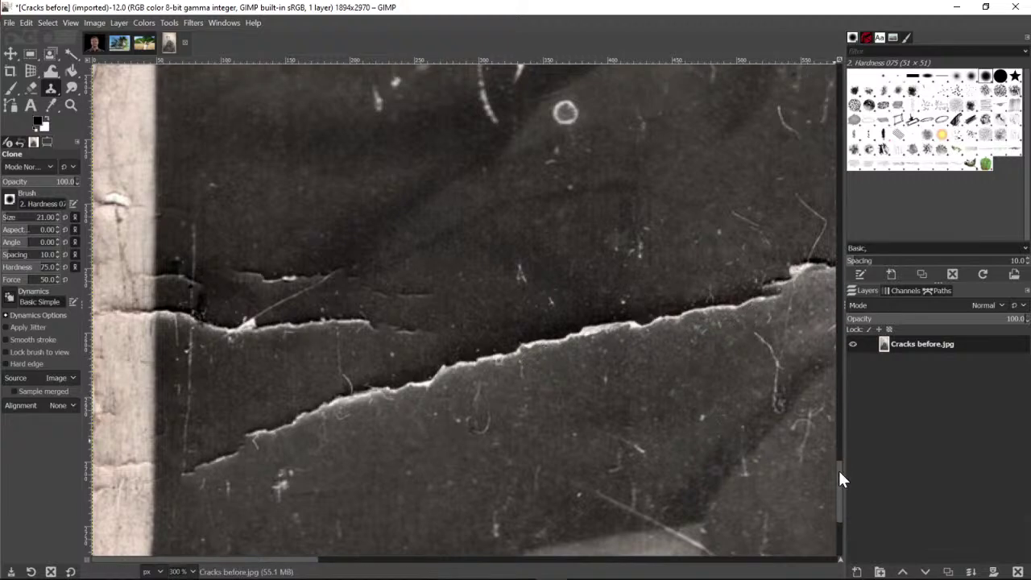
{"action": "left_click_drag", "start_coordinate": [839, 471], "coordinate": [830, 486]}
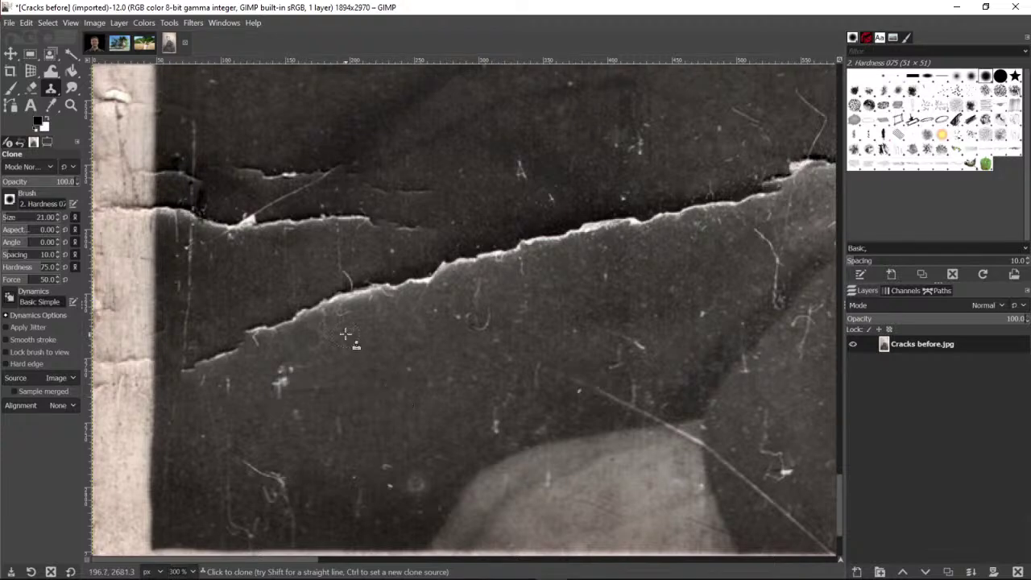
Clone over the left end of the long diagonal crack with a size 30 brush at 400% zoom, sampling above the crack
{"action": "left_click", "coordinate": [57, 214]}
{"action": "type", "text": "25"}
{"action": "key", "text": "Return"}
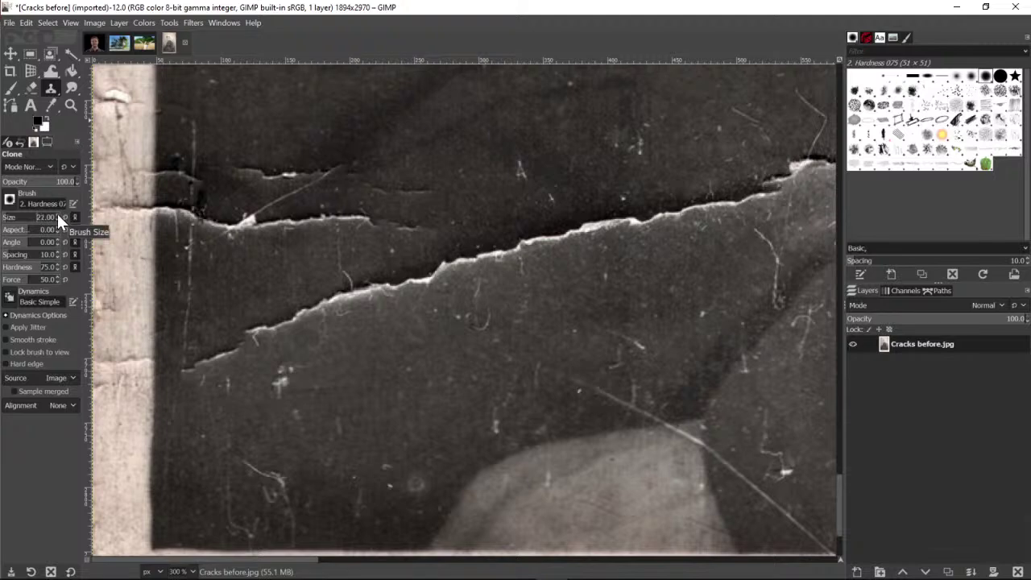
{"action": "type", "text": "30"}
{"action": "key", "text": "Return"}
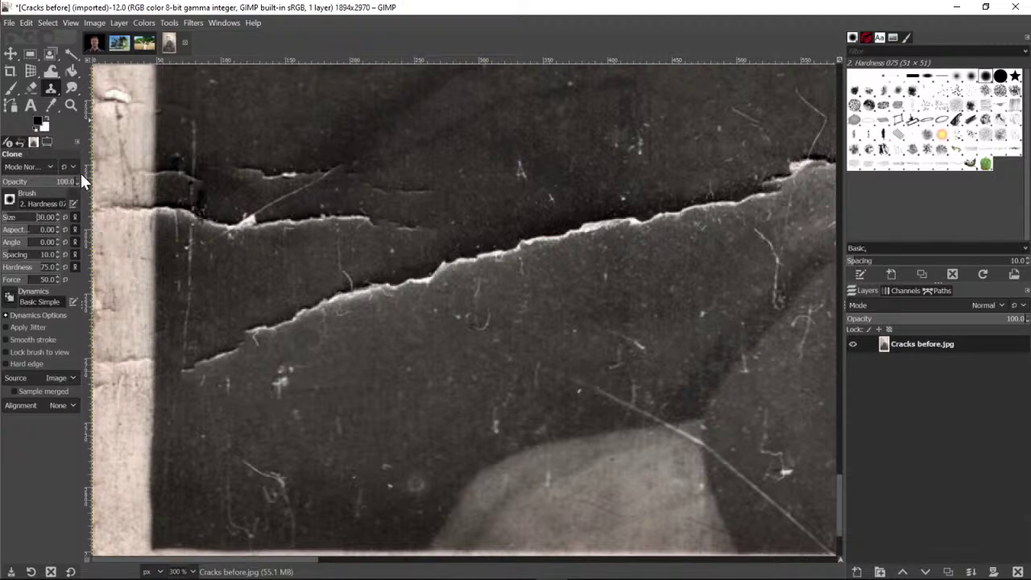
{"action": "left_click", "coordinate": [71, 106]}
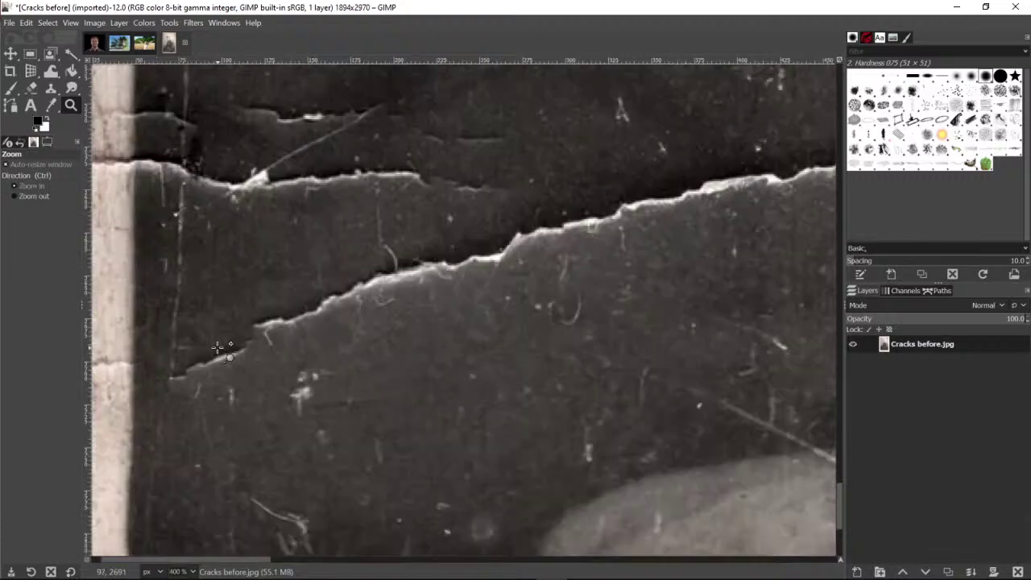
{"action": "left_click", "coordinate": [217, 347]}
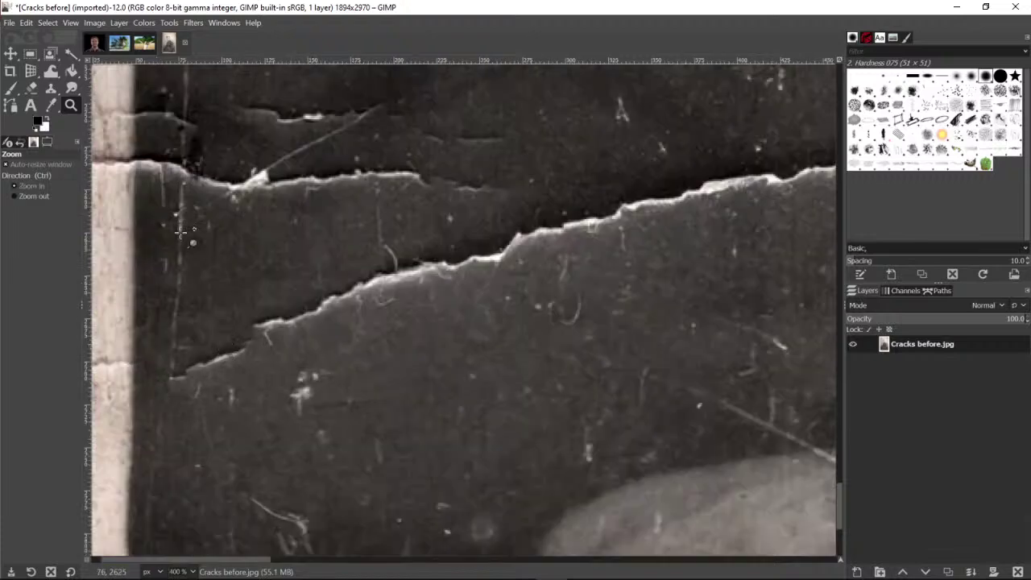
{"action": "left_click", "coordinate": [52, 86]}
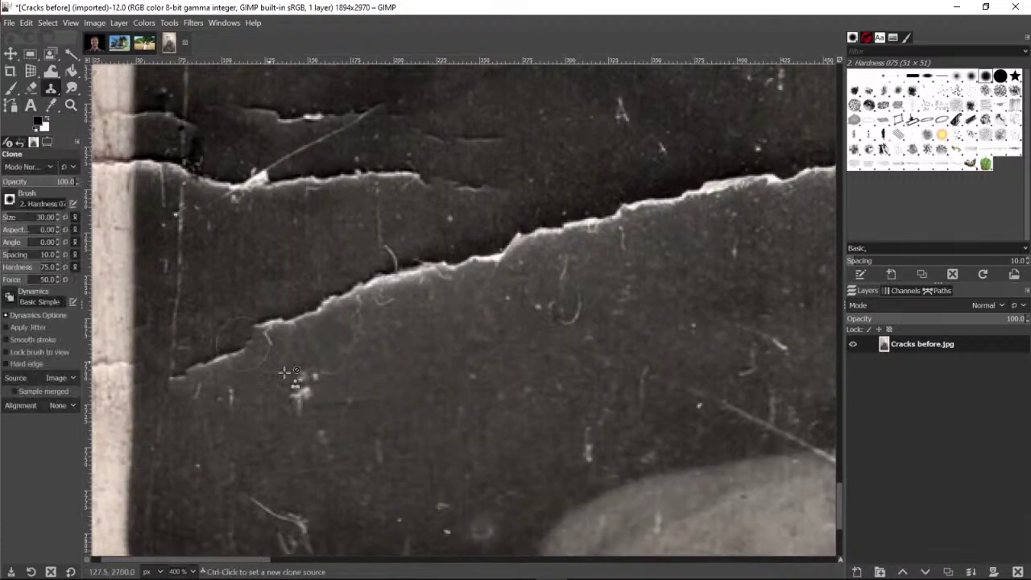
{"action": "left_click", "coordinate": [217, 297], "text": "ctrl"}
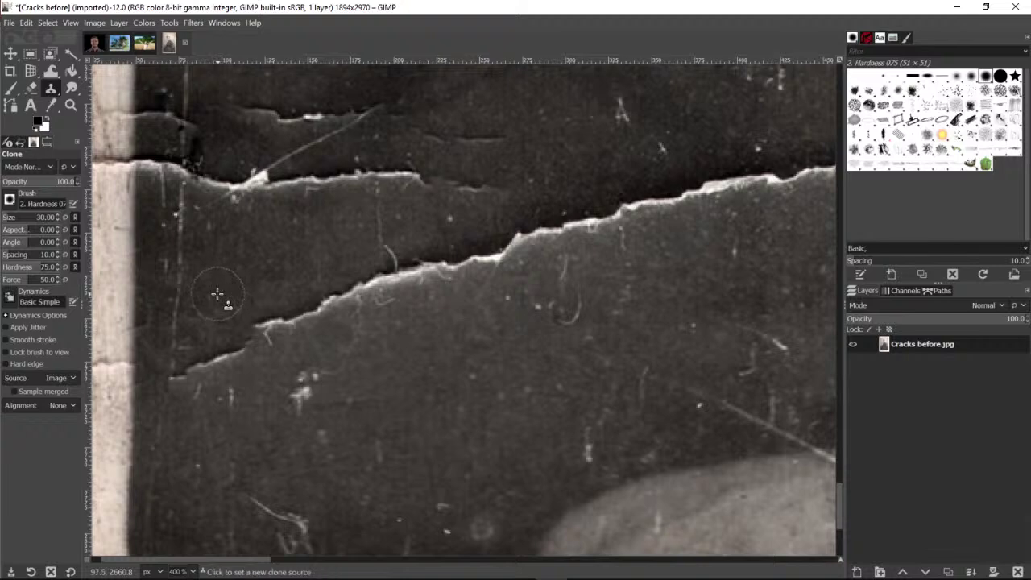
{"action": "left_click", "coordinate": [217, 355]}
{"action": "mouse_move", "coordinate": [217, 355]}
{"action": "left_mouse_down"}
{"action": "mouse_move", "coordinate": [203, 360]}
{"action": "mouse_move", "coordinate": [285, 337]}
{"action": "mouse_move", "coordinate": [290, 322]}
{"action": "left_mouse_up"}
{"action": "left_click_drag", "start_coordinate": [309, 314], "coordinate": [363, 291]}
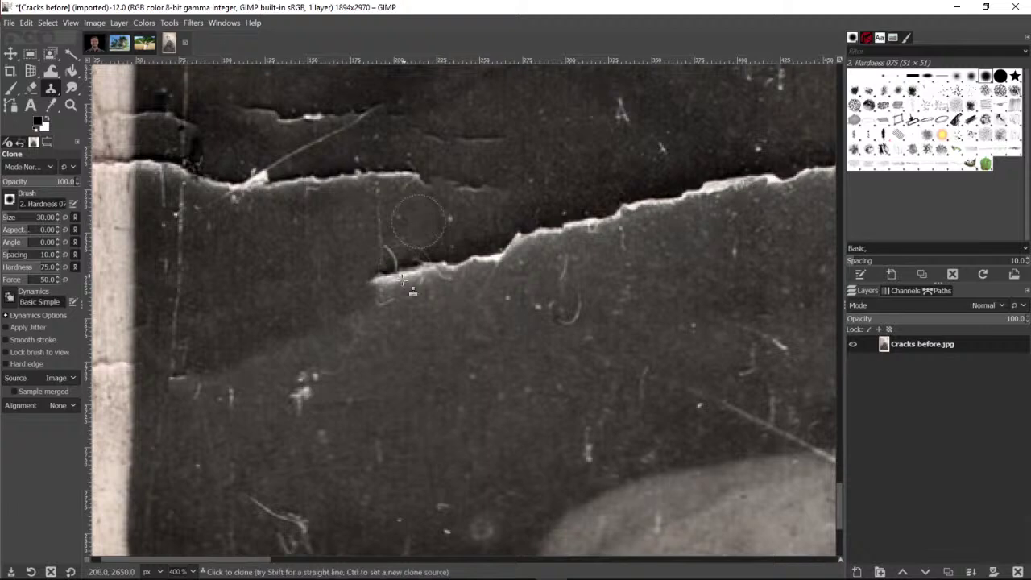
Continue cloning over the left end of the diagonal crack, covering its white edge with the background sampled above
{"action": "left_click", "coordinate": [383, 295]}
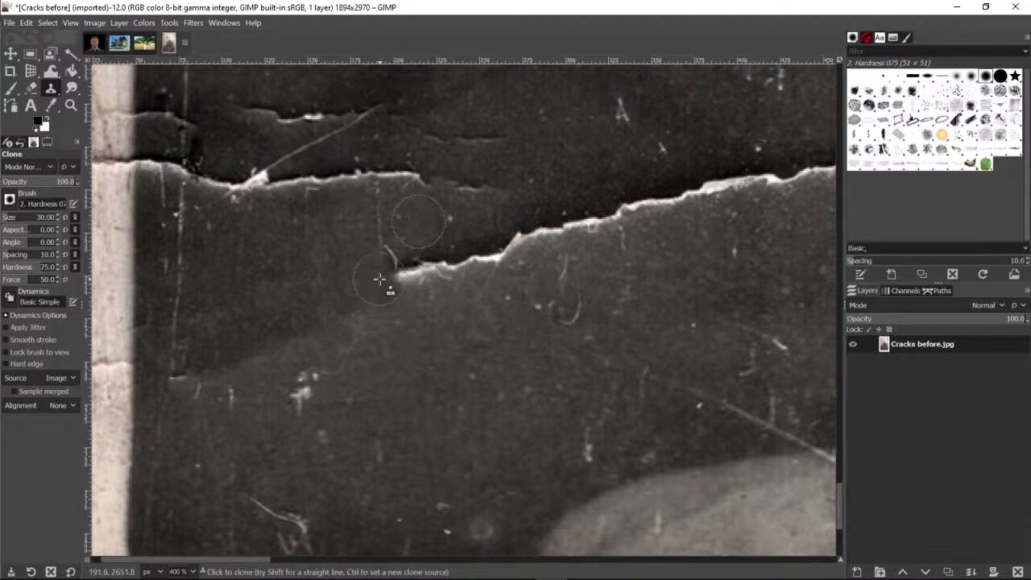
{"action": "left_click", "coordinate": [395, 279]}
{"action": "left_click_drag", "start_coordinate": [407, 278], "coordinate": [419, 278]}
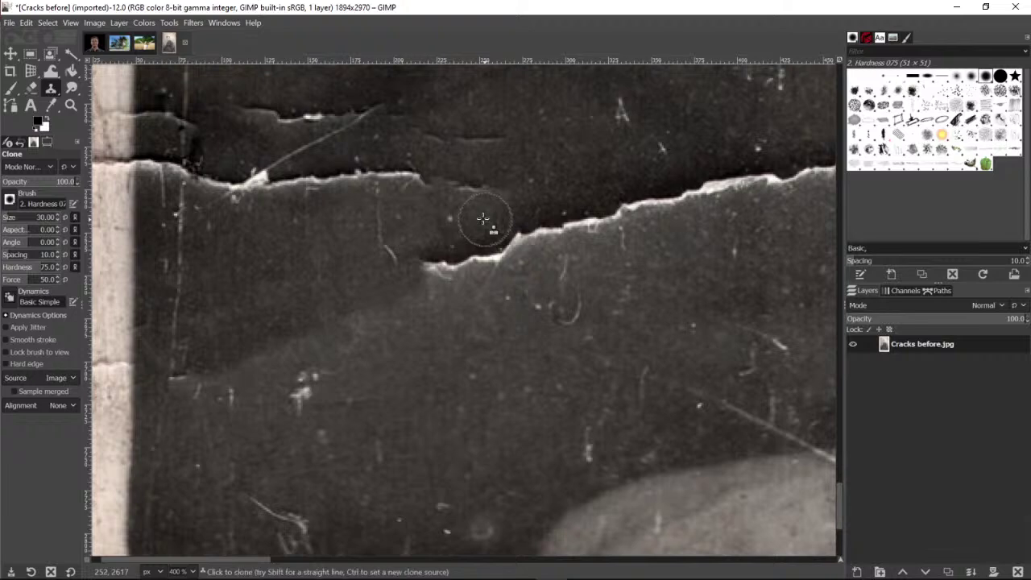
{"action": "mouse_move", "coordinate": [438, 274]}
{"action": "left_mouse_down"}
{"action": "mouse_move", "coordinate": [428, 274]}
{"action": "mouse_move", "coordinate": [448, 269]}
{"action": "left_mouse_up"}
Try to clone over the middle of the diagonal crack in one stroke, sampling the background just above it
{"action": "left_click", "coordinate": [567, 193], "text": "ctrl"}
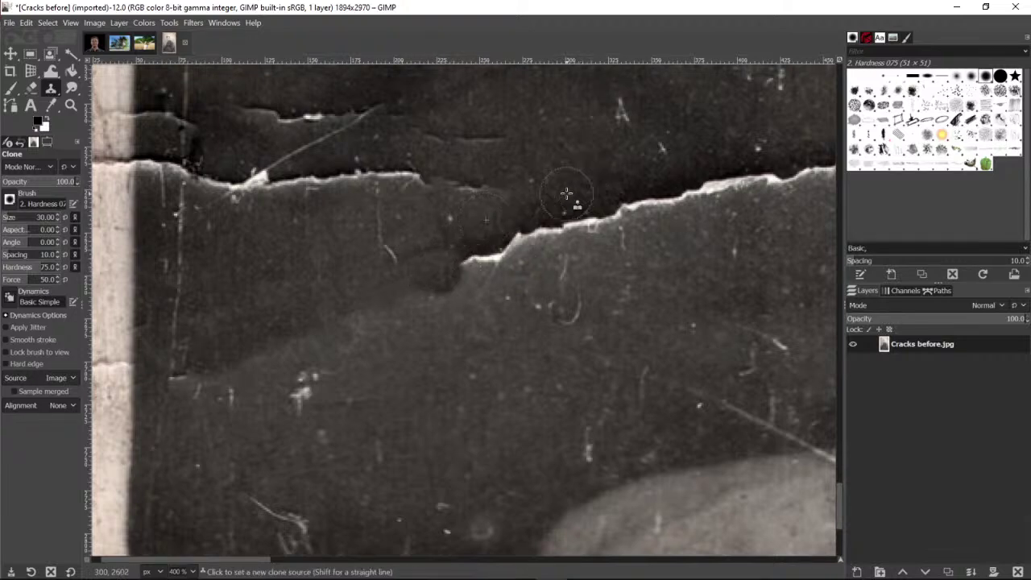
{"action": "left_click_drag", "start_coordinate": [570, 212], "coordinate": [577, 221]}
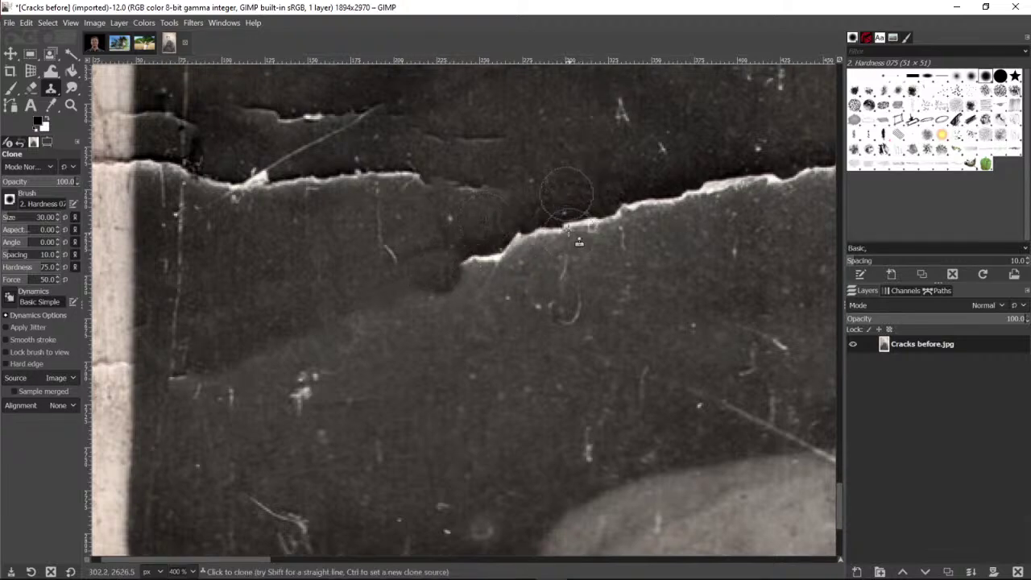
{"action": "left_click", "coordinate": [610, 169], "text": "ctrl"}
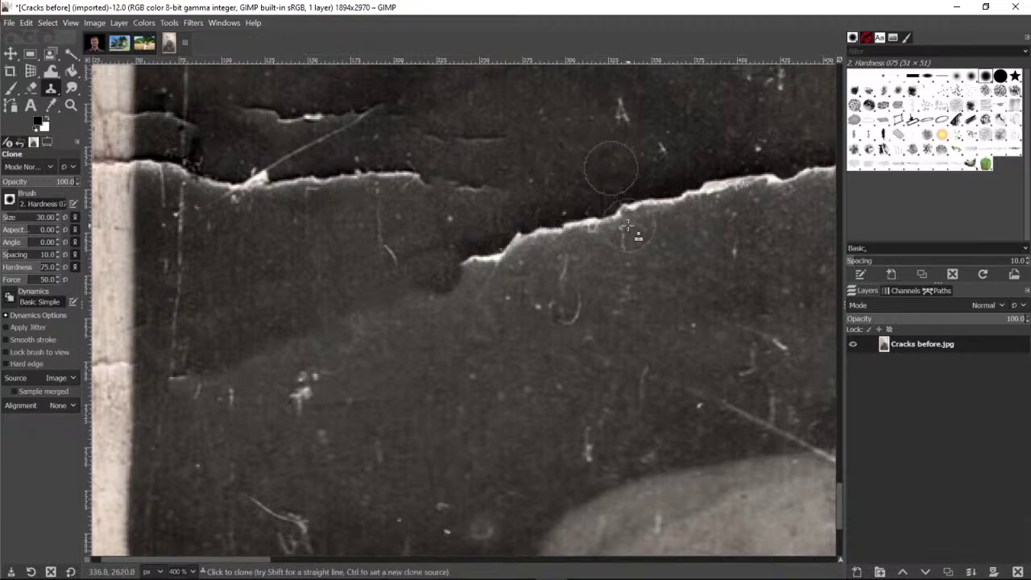
{"action": "mouse_move", "coordinate": [625, 213]}
{"action": "left_mouse_down"}
{"action": "mouse_move", "coordinate": [564, 224]}
{"action": "mouse_move", "coordinate": [483, 276]}
{"action": "mouse_move", "coordinate": [475, 266]}
{"action": "left_mouse_up"}
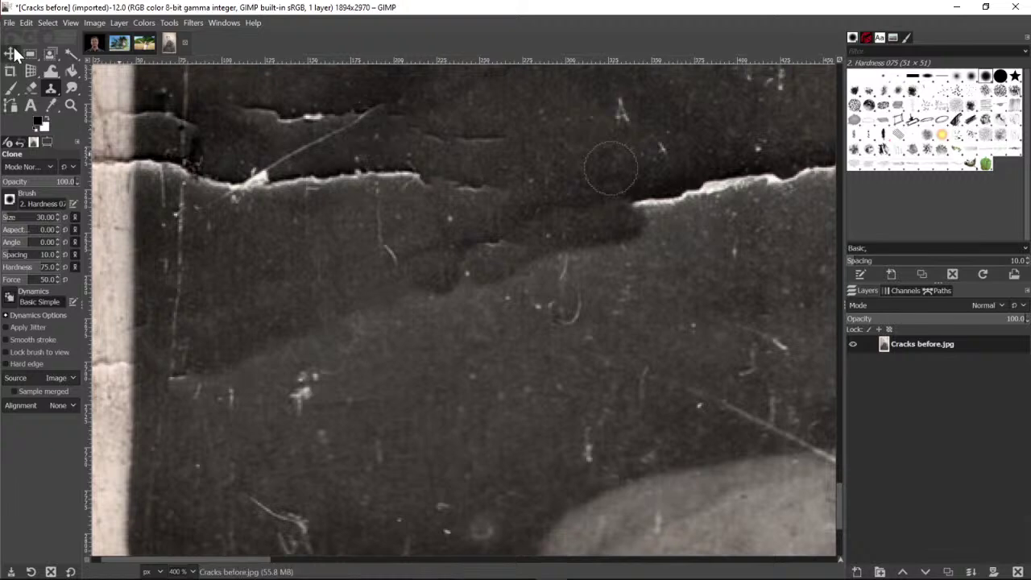
{"action": "left_click", "coordinate": [25, 23]}
{"action": "left_click", "coordinate": [35, 35]}
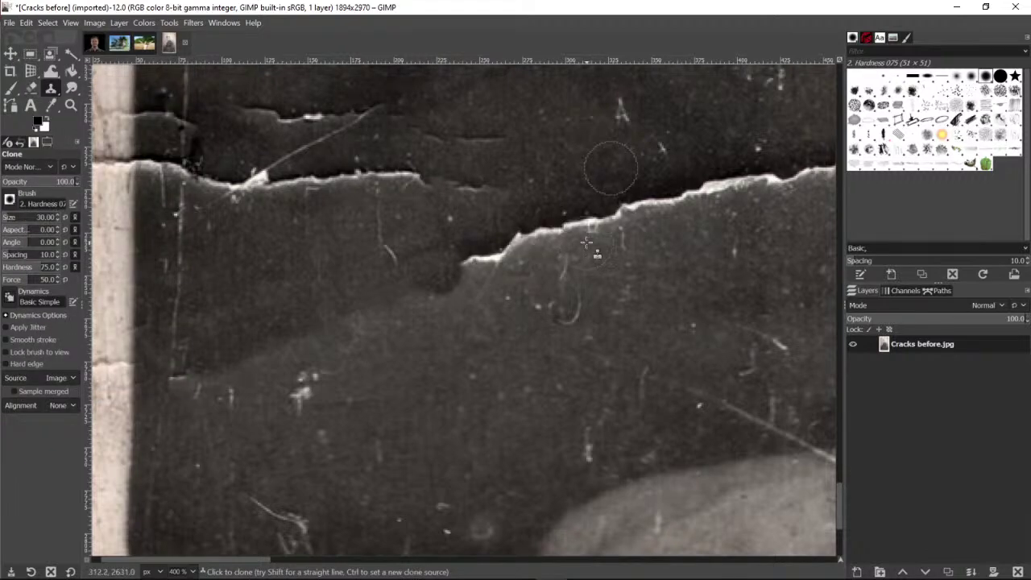
Clone over the middle stretch of the diagonal crack and its remaining white edge, sampling the dark background just above
{"action": "key", "text": "ctrl"}
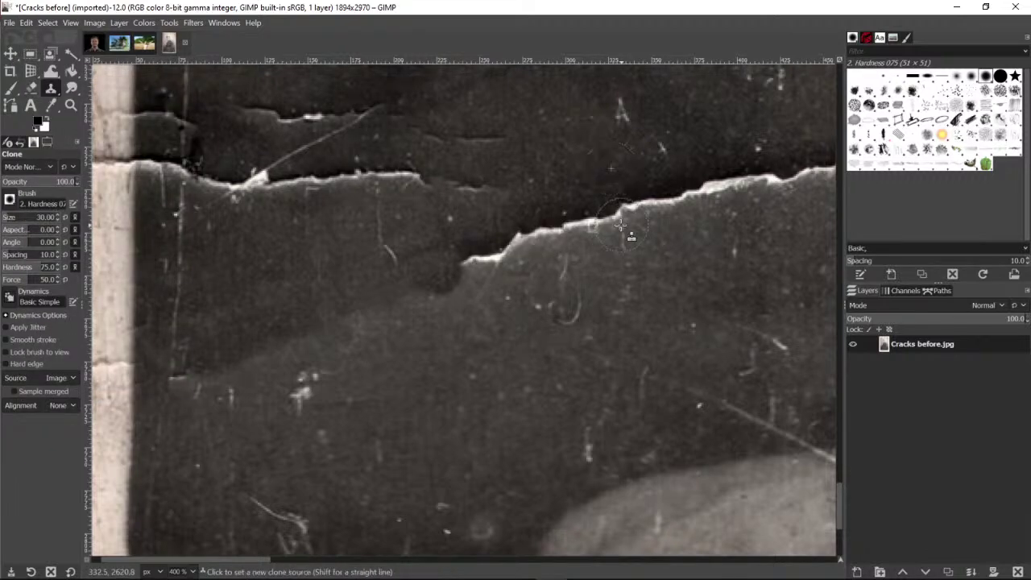
{"action": "left_click", "coordinate": [625, 217]}
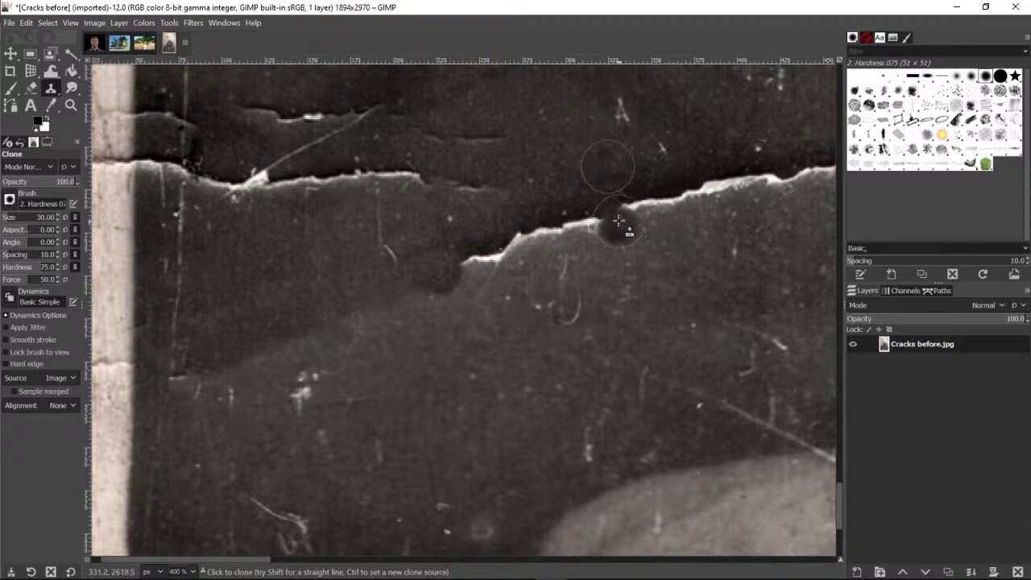
{"action": "left_click_drag", "start_coordinate": [624, 213], "coordinate": [537, 237]}
{"action": "left_click", "coordinate": [526, 253]}
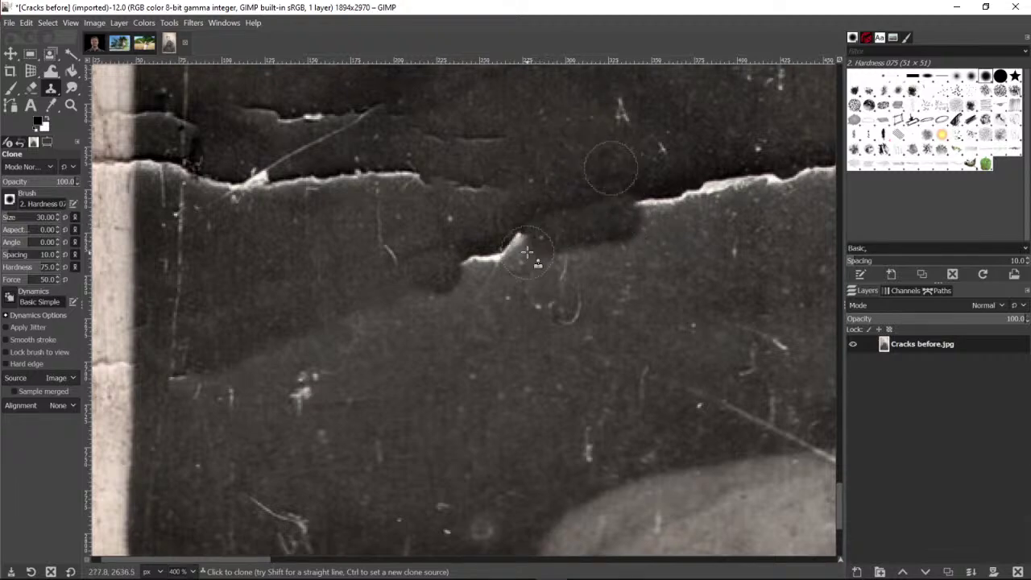
{"action": "left_click", "coordinate": [484, 219], "text": "ctrl"}
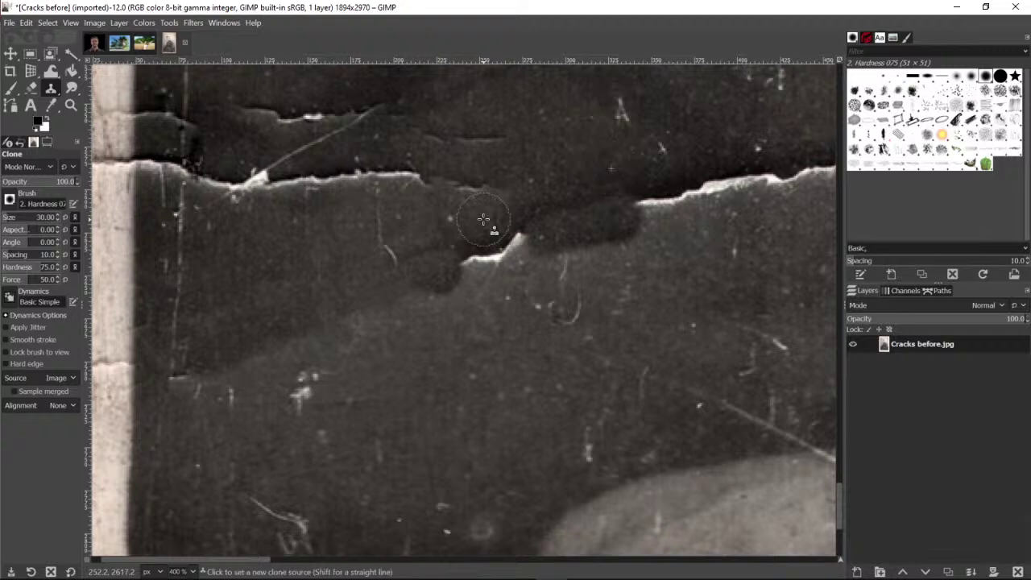
{"action": "mouse_move", "coordinate": [490, 276]}
{"action": "left_mouse_down"}
{"action": "mouse_move", "coordinate": [489, 288]}
{"action": "mouse_move", "coordinate": [481, 278]}
{"action": "mouse_move", "coordinate": [510, 265]}
{"action": "mouse_move", "coordinate": [513, 243]}
{"action": "mouse_move", "coordinate": [515, 256]}
{"action": "mouse_move", "coordinate": [453, 274]}
{"action": "left_mouse_up"}
Clone over the next stretch of the diagonal crack further right, sampling fresh background above the crack as it progresses
{"action": "left_click", "coordinate": [577, 168], "text": "ctrl"}
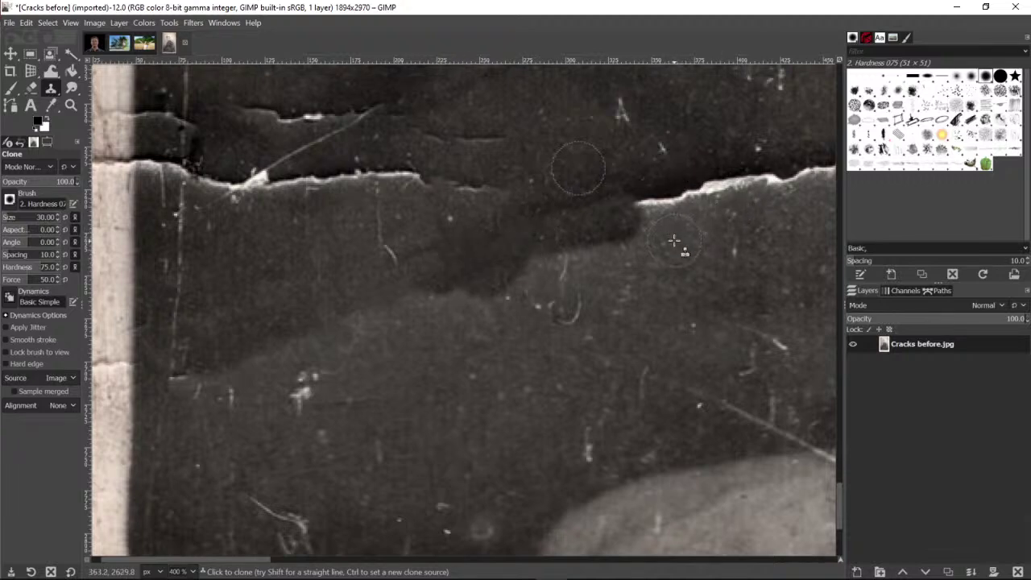
{"action": "key", "text": "ctrl"}
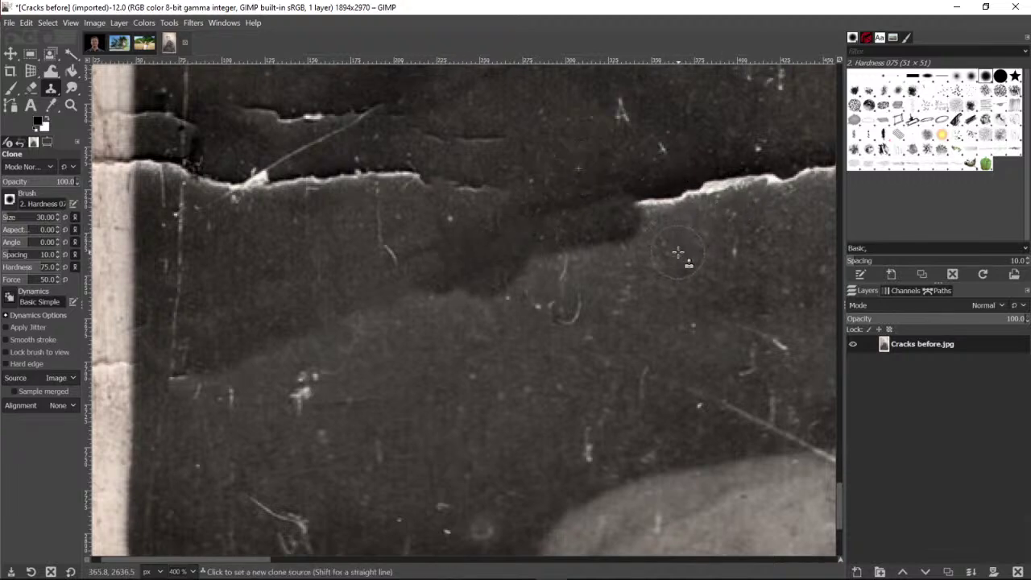
{"action": "left_click", "coordinate": [620, 158], "text": "ctrl"}
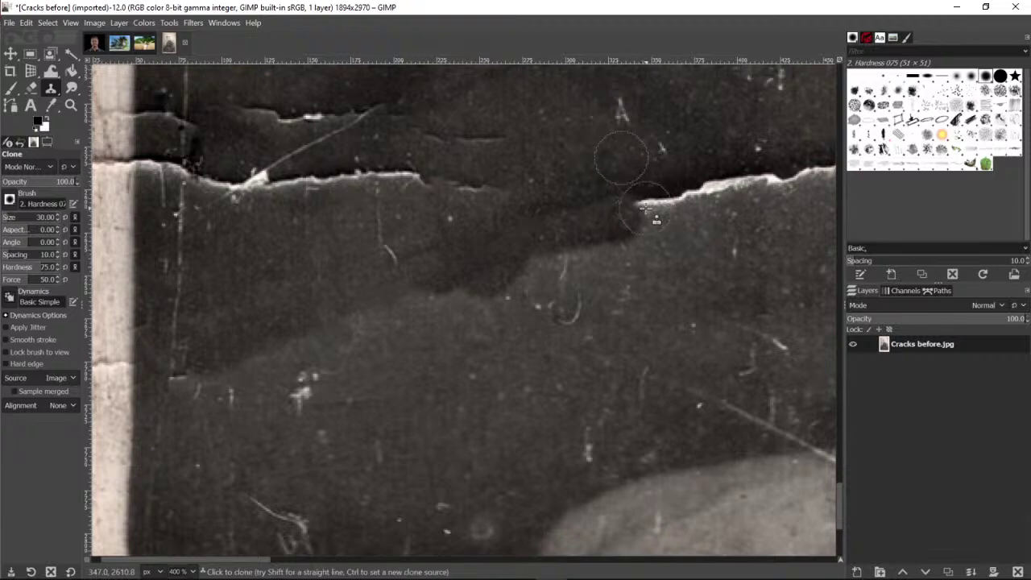
{"action": "mouse_move", "coordinate": [649, 208]}
{"action": "left_mouse_down"}
{"action": "mouse_move", "coordinate": [704, 174]}
{"action": "mouse_move", "coordinate": [684, 201]}
{"action": "mouse_move", "coordinate": [764, 184]}
{"action": "left_mouse_up"}
{"action": "key", "text": "ctrl"}
{"action": "left_click", "coordinate": [706, 143], "text": "ctrl"}
{"action": "left_click", "coordinate": [686, 106], "text": "ctrl"}
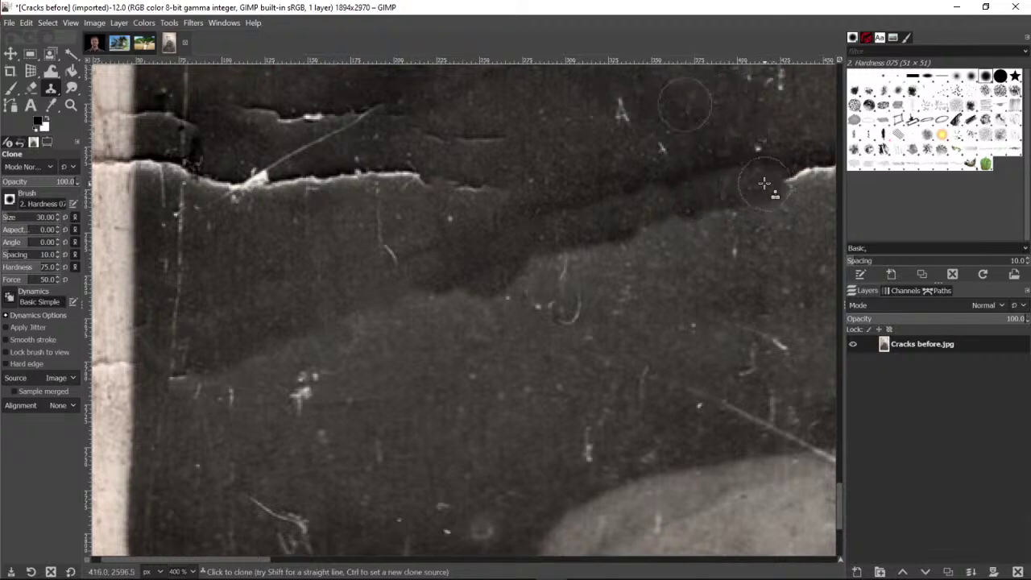
Blend the hard edges of the cloned crack area with the Healing tool, sampling background above it
{"action": "left_click", "coordinate": [49, 88]}
{"action": "left_click", "coordinate": [105, 124]}
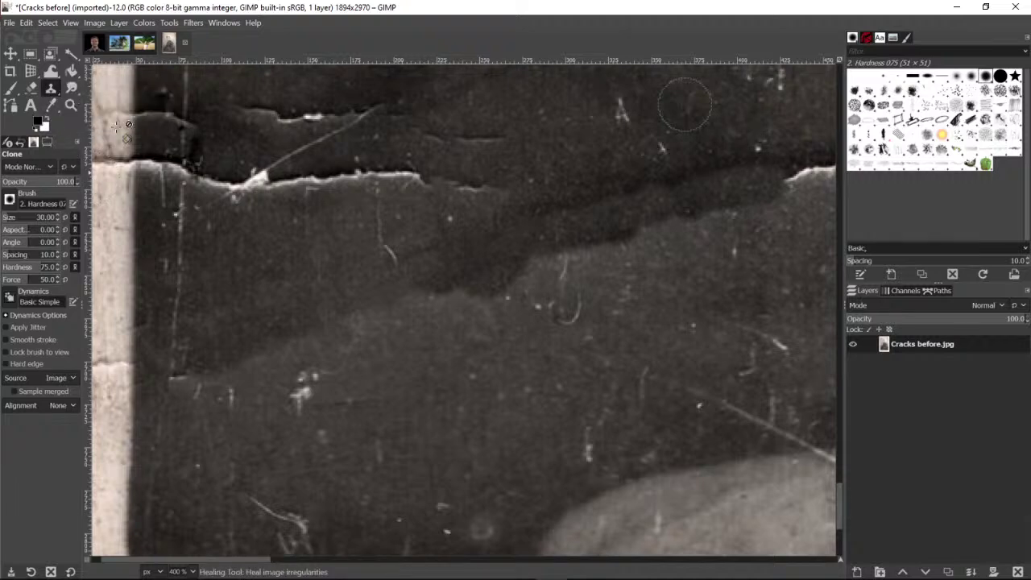
{"action": "left_click", "coordinate": [487, 231], "text": "ctrl"}
{"action": "mouse_move", "coordinate": [487, 286]}
{"action": "left_mouse_down"}
{"action": "mouse_move", "coordinate": [460, 288]}
{"action": "mouse_move", "coordinate": [477, 290]}
{"action": "left_mouse_up"}
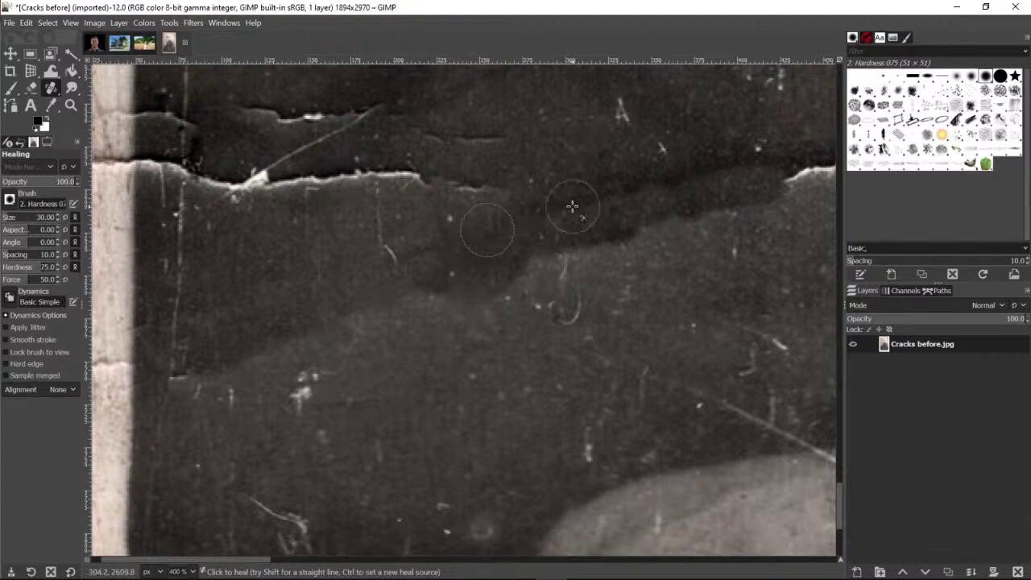
{"action": "left_click", "coordinate": [27, 23]}
{"action": "left_click", "coordinate": [29, 28]}
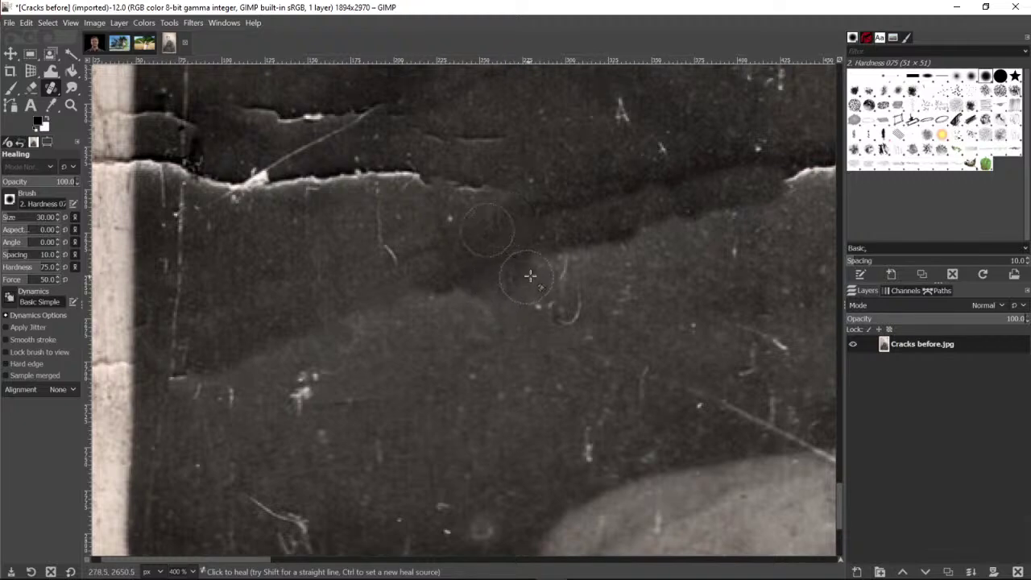
{"action": "left_click", "coordinate": [579, 166], "text": "ctrl"}
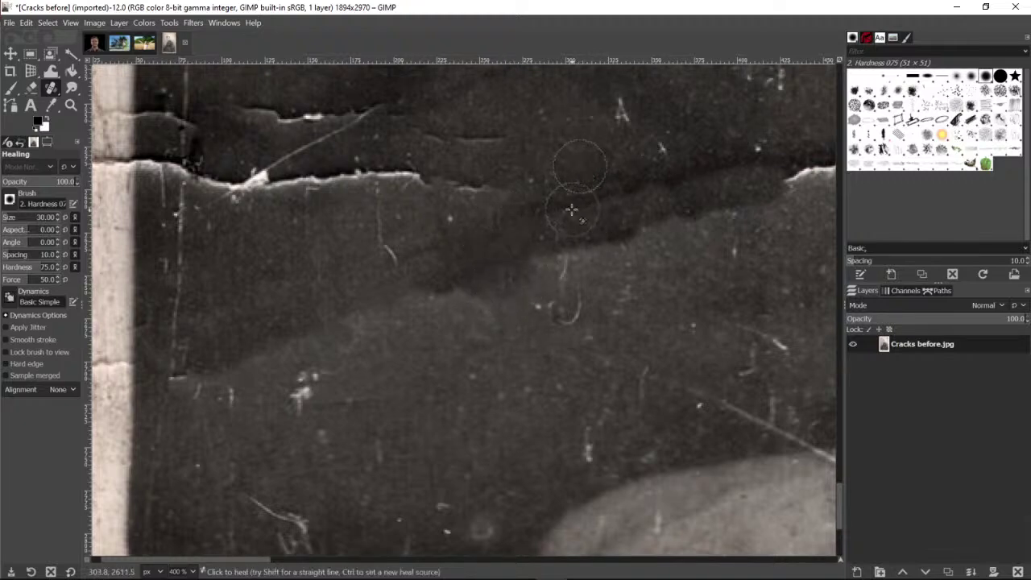
{"action": "left_click_drag", "start_coordinate": [562, 245], "coordinate": [555, 223]}
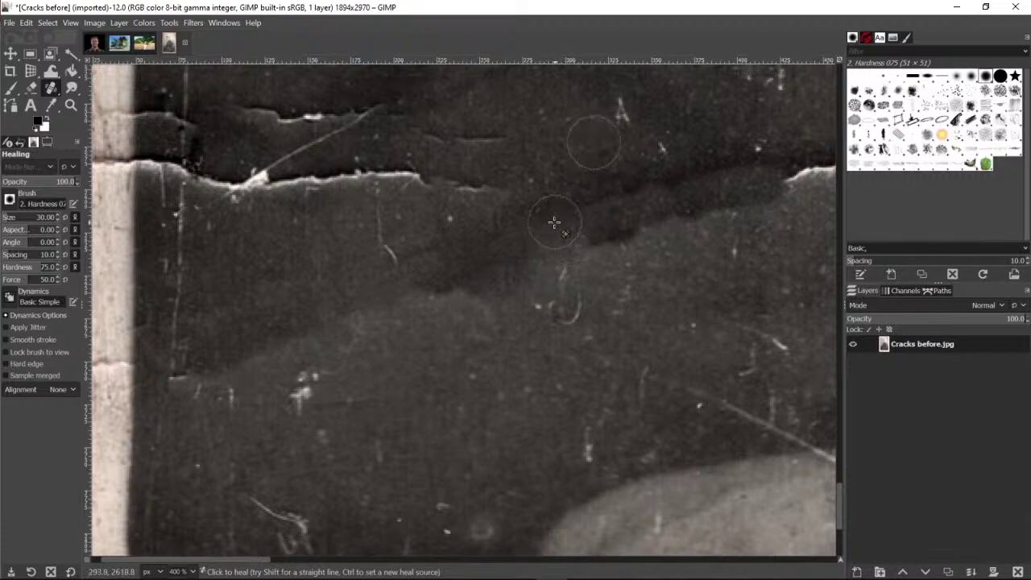
{"action": "left_click", "coordinate": [693, 121], "text": "ctrl"}
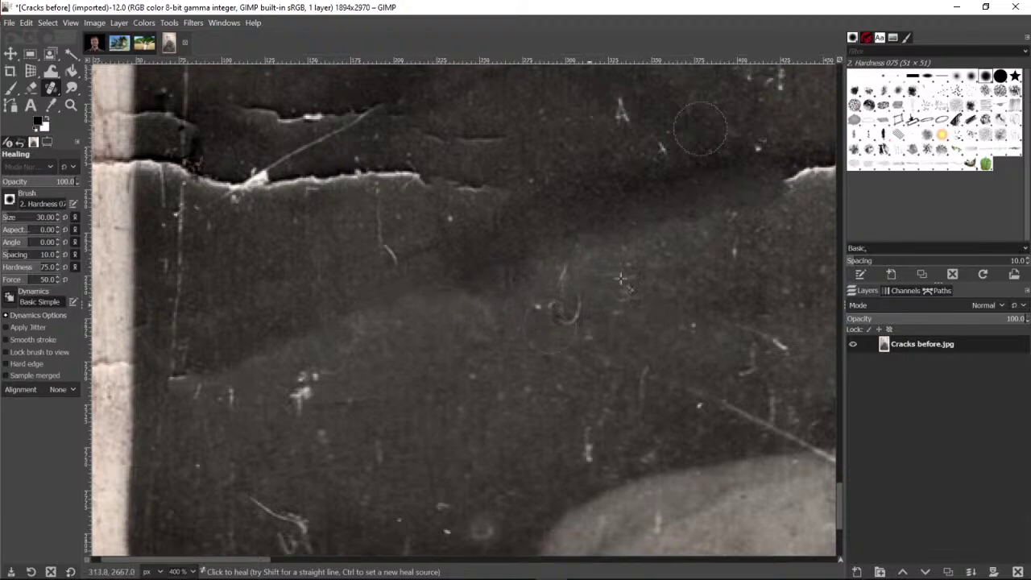
Examine the repaired section of the diagonal crack in the context of the whole lower part of the portrait
{"action": "left_click", "coordinate": [70, 105]}
{"action": "left_click", "coordinate": [501, 195], "text": "ctrl"}
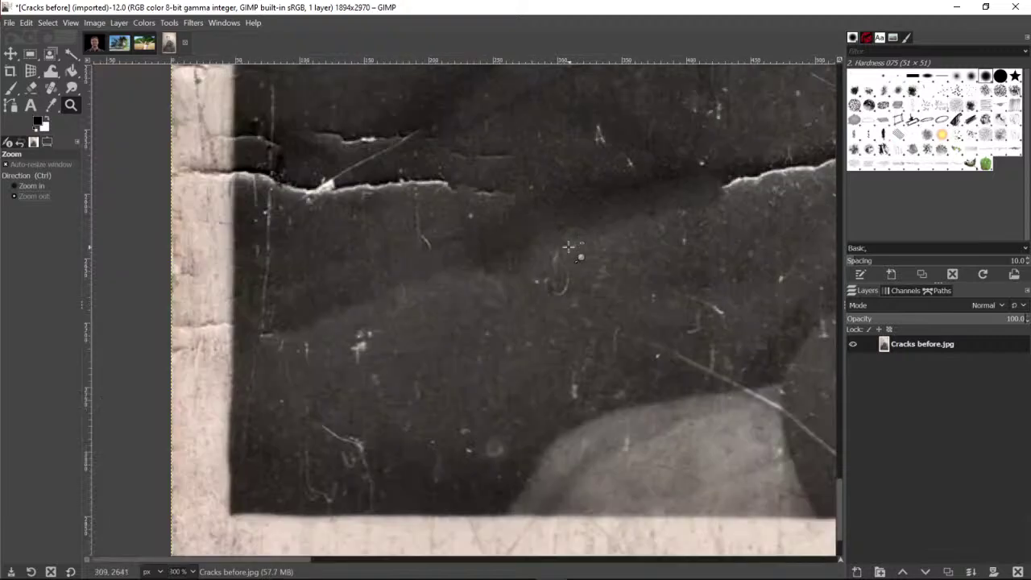
{"action": "left_click", "coordinate": [569, 247], "text": "ctrl"}
{"action": "left_click", "coordinate": [622, 248], "text": "ctrl"}
{"action": "left_click", "coordinate": [623, 248], "text": "ctrl"}
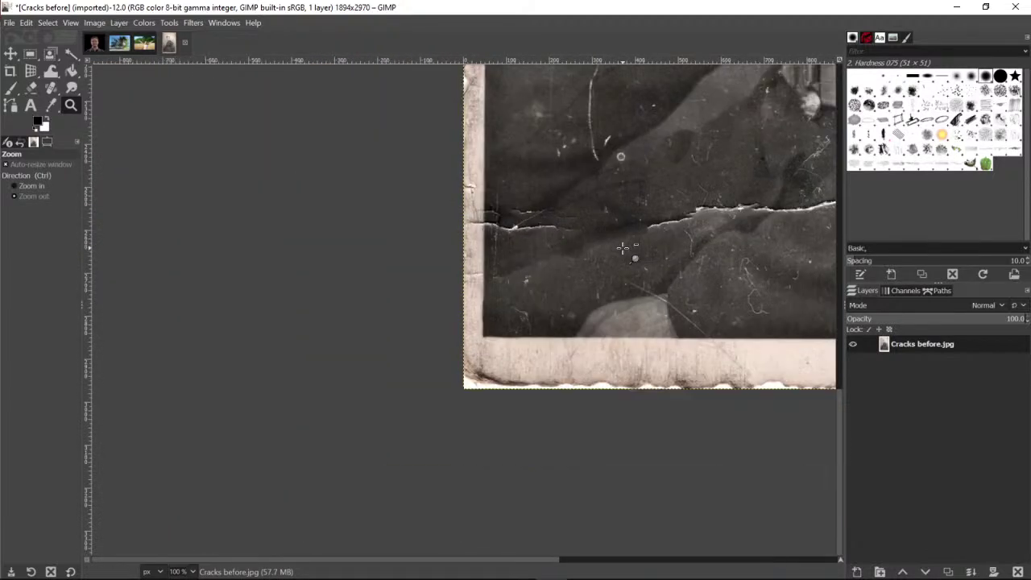
{"action": "left_click", "coordinate": [621, 246], "text": "ctrl"}
{"action": "left_click", "coordinate": [621, 245], "text": "ctrl"}
{"action": "left_click", "coordinate": [649, 225], "text": "ctrl"}
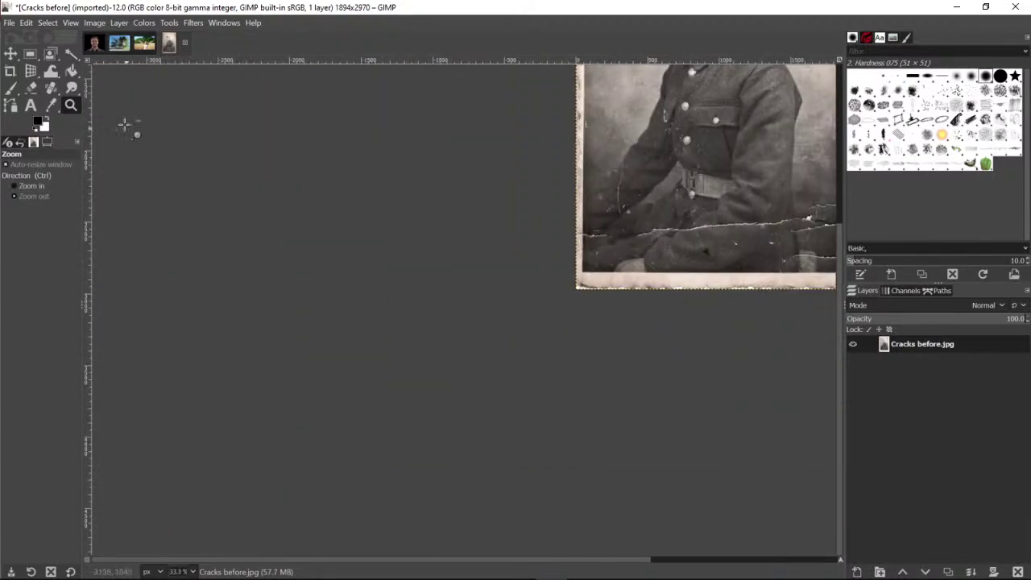
Heal the leftover dark band along the repaired crack at 400% zoom, sampling the lighter background below it
{"action": "left_click", "coordinate": [30, 187]}
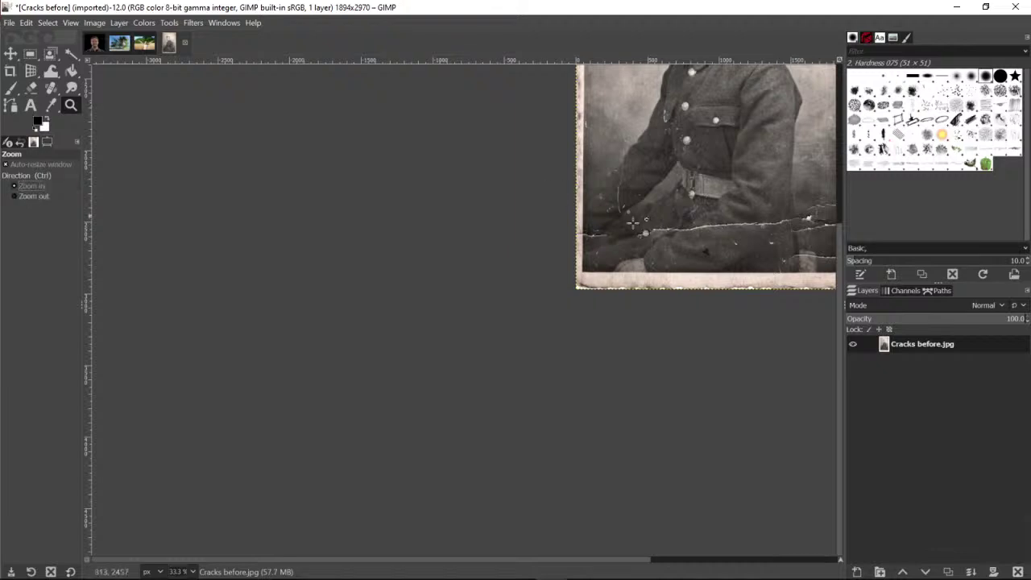
{"action": "left_click", "coordinate": [617, 244]}
{"action": "left_click", "coordinate": [617, 244]}
{"action": "left_click", "coordinate": [617, 243]}
{"action": "left_click", "coordinate": [617, 244]}
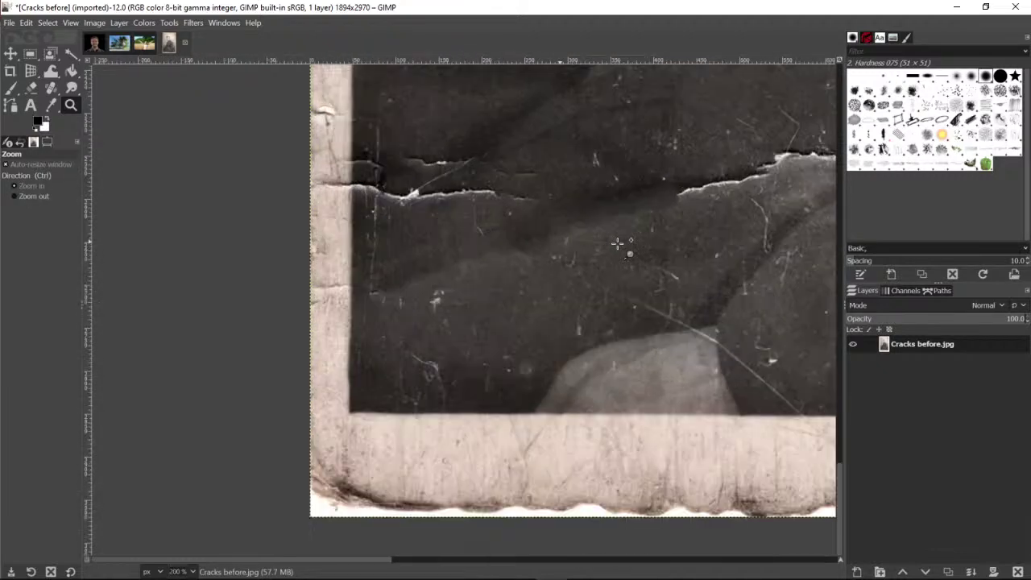
{"action": "left_click", "coordinate": [617, 243]}
{"action": "left_click", "coordinate": [617, 244]}
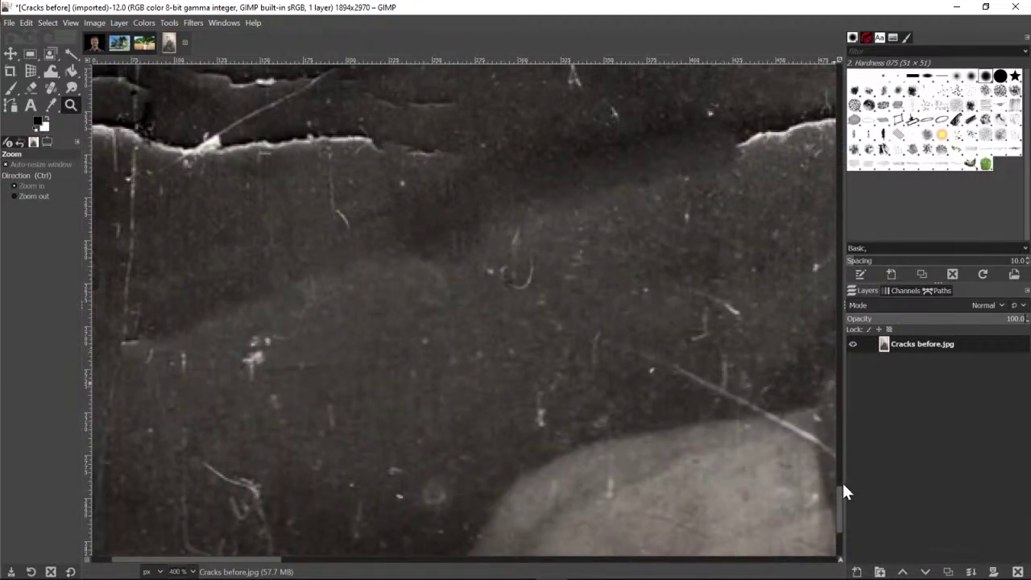
{"action": "left_click_drag", "start_coordinate": [837, 489], "coordinate": [838, 477]}
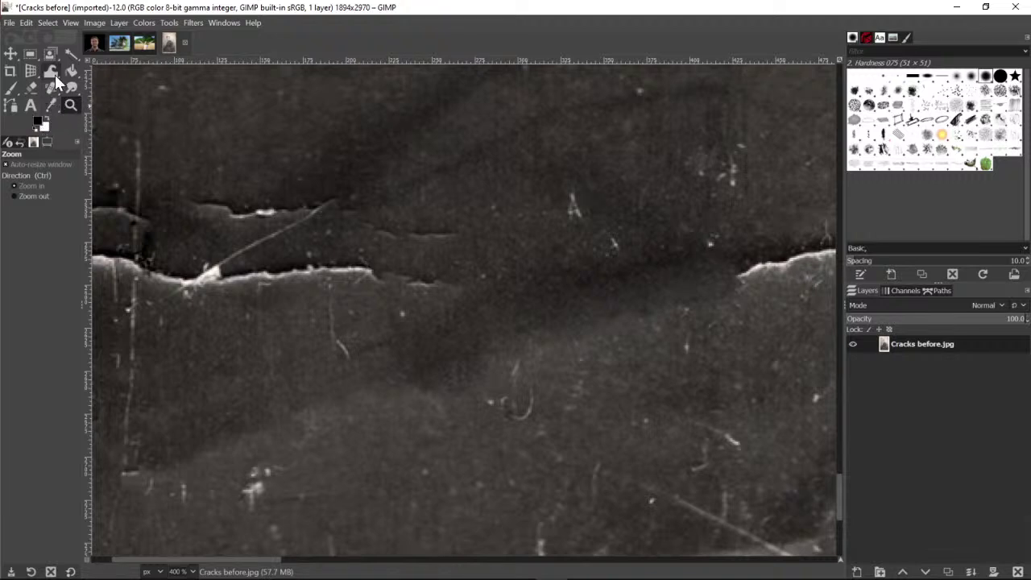
{"action": "mouse_move", "coordinate": [48, 97]}
{"action": "left_mouse_down"}
{"action": "mouse_move", "coordinate": [69, 95]}
{"action": "mouse_move", "coordinate": [77, 122]}
{"action": "left_mouse_up"}
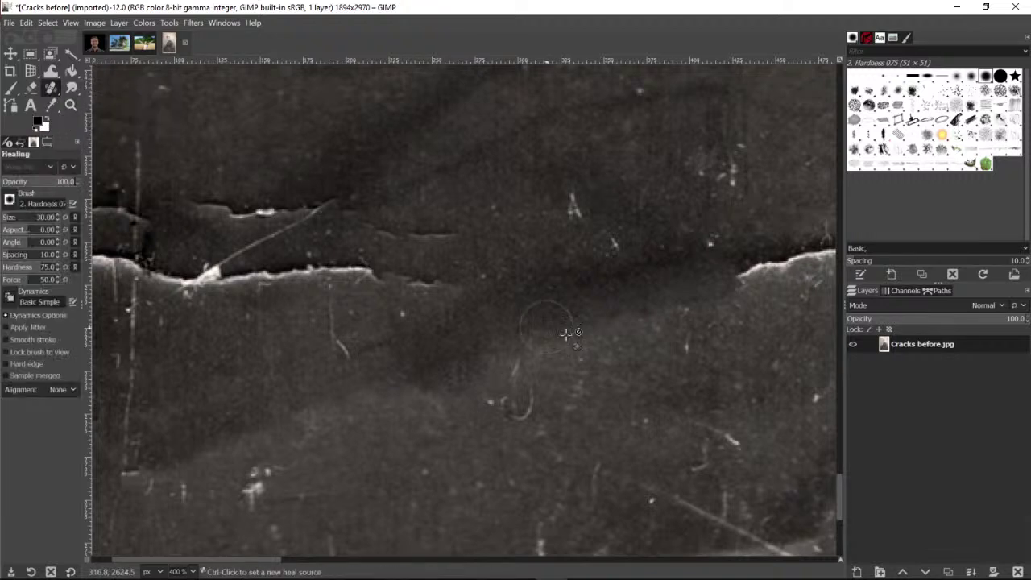
{"action": "left_click", "coordinate": [608, 420], "text": "ctrl"}
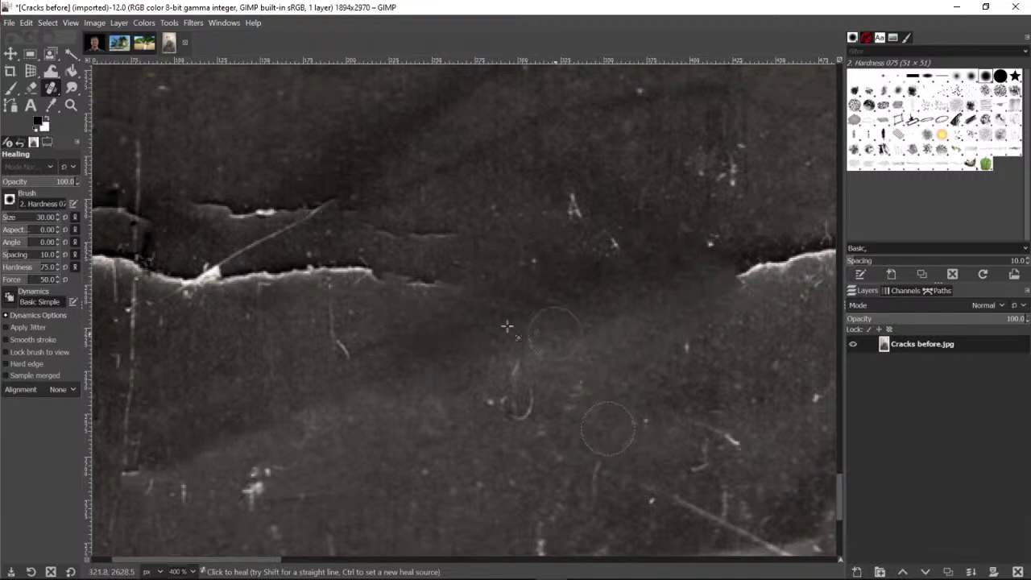
Examine the portrait at 100% zoom, from the repaired lower-left area up to the soldier's head and background
{"action": "left_click", "coordinate": [72, 104]}
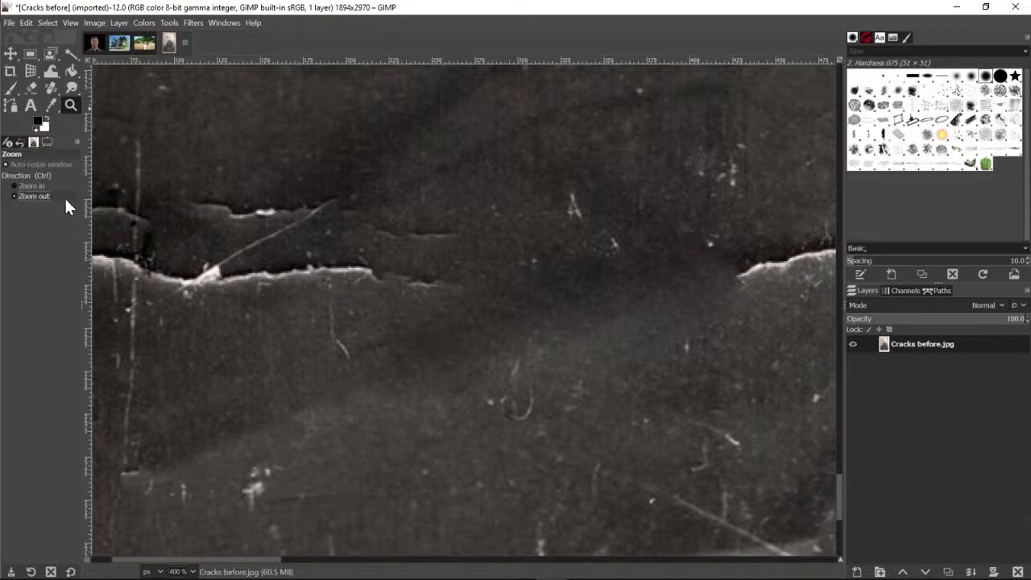
{"action": "left_click", "coordinate": [636, 265], "text": "ctrl"}
{"action": "left_click", "coordinate": [636, 265], "text": "ctrl"}
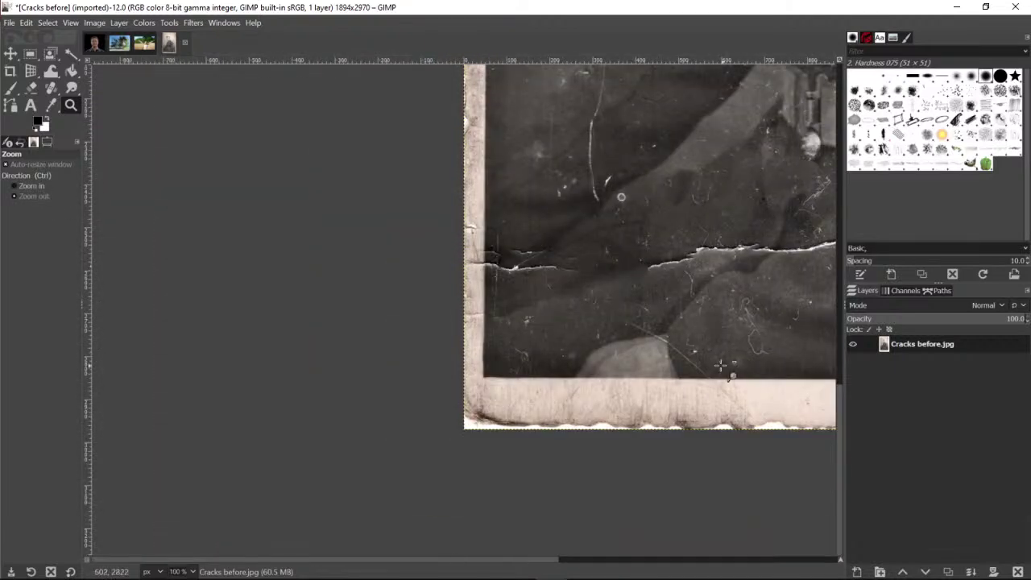
{"action": "scroll", "coordinate": [721, 365], "scroll_direction": "up", "scroll_amount": 15}
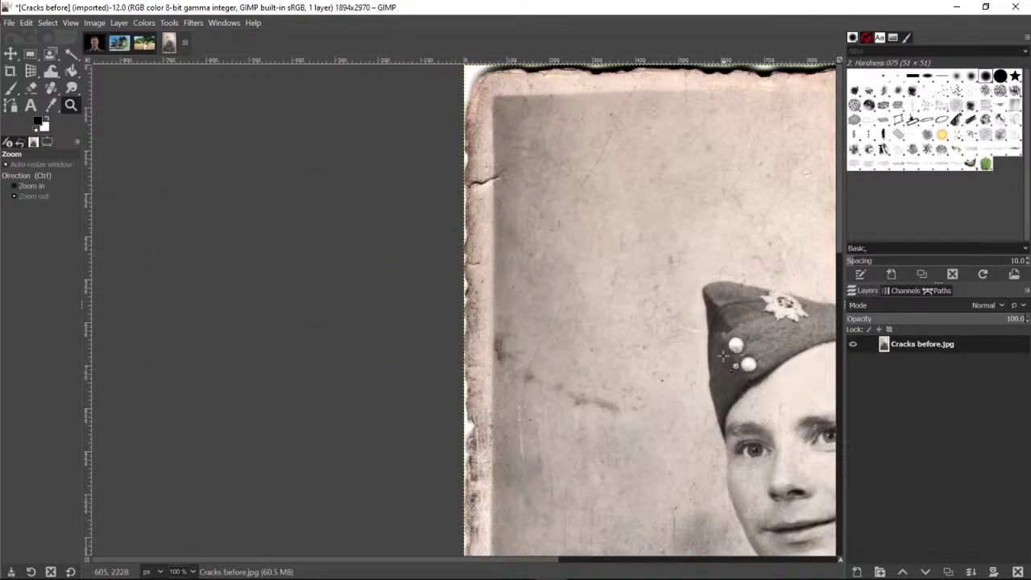
{"action": "scroll", "coordinate": [724, 356], "scroll_direction": "down", "scroll_amount": 3}
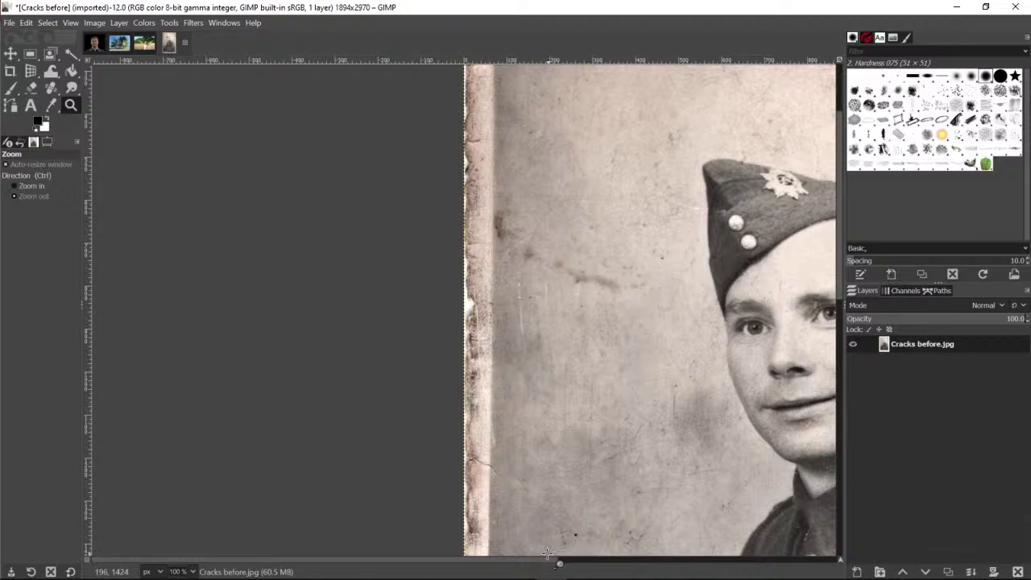
{"action": "left_click_drag", "start_coordinate": [544, 564], "coordinate": [518, 569]}
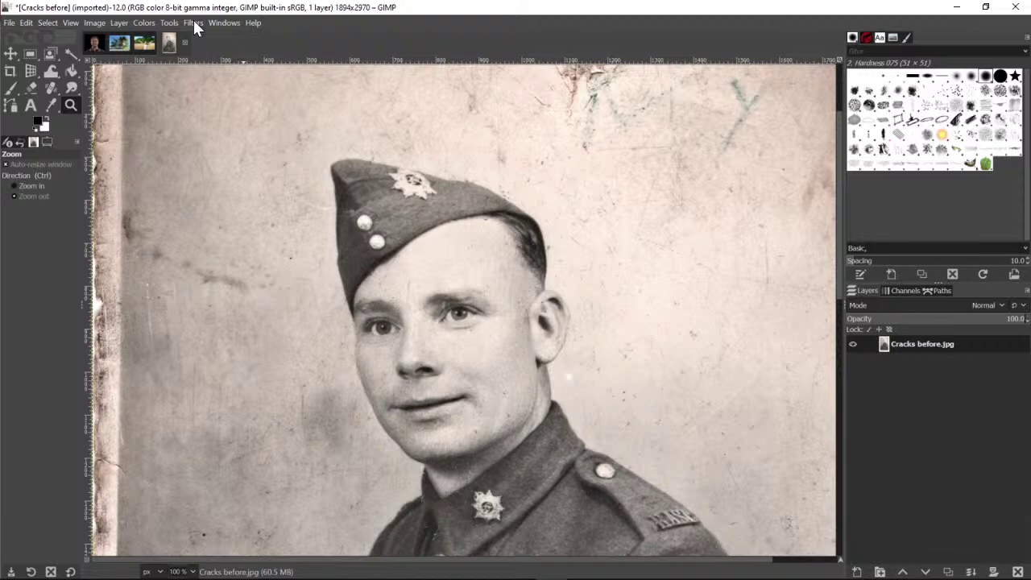
{"action": "left_click", "coordinate": [148, 24]}
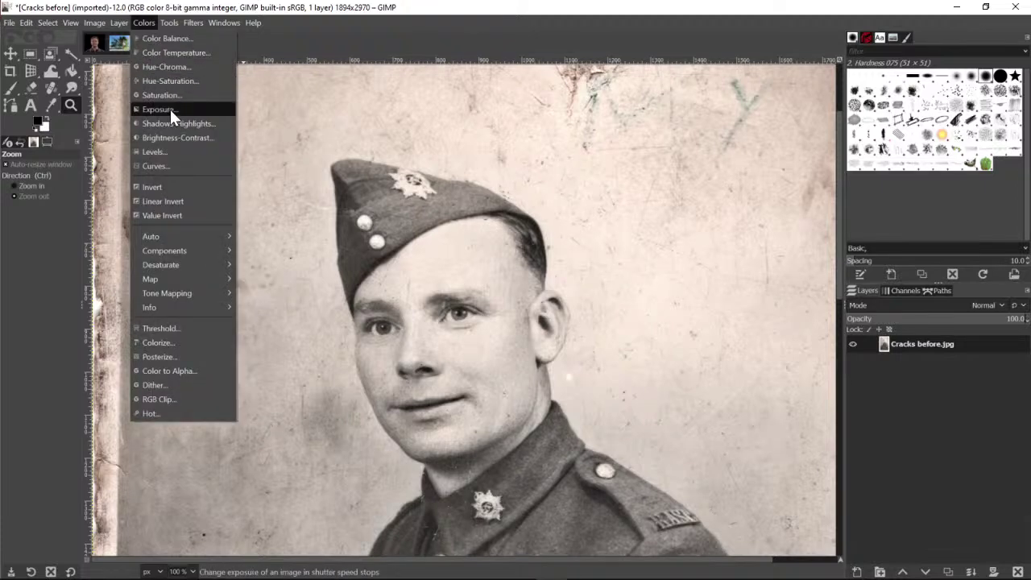
{"action": "left_click", "coordinate": [175, 39]}
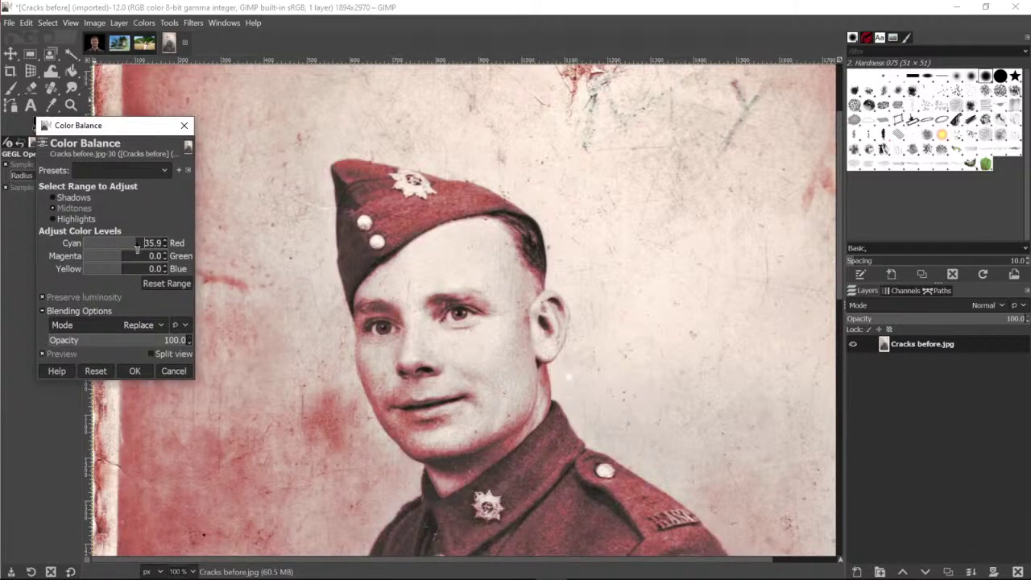
{"action": "left_click_drag", "start_coordinate": [132, 247], "coordinate": [115, 247]}
{"action": "left_click", "coordinate": [172, 371]}
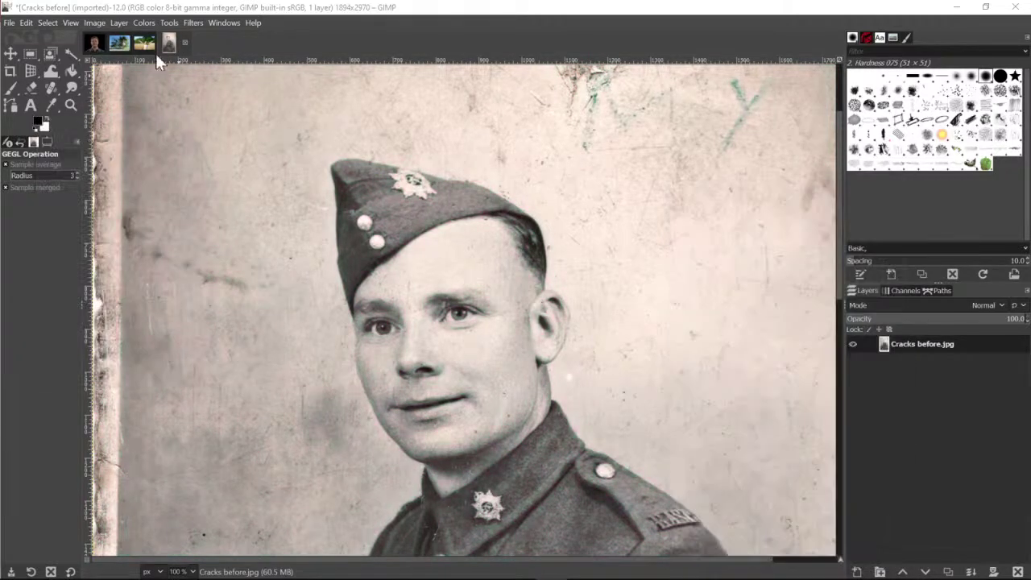
{"action": "left_click", "coordinate": [192, 22]}
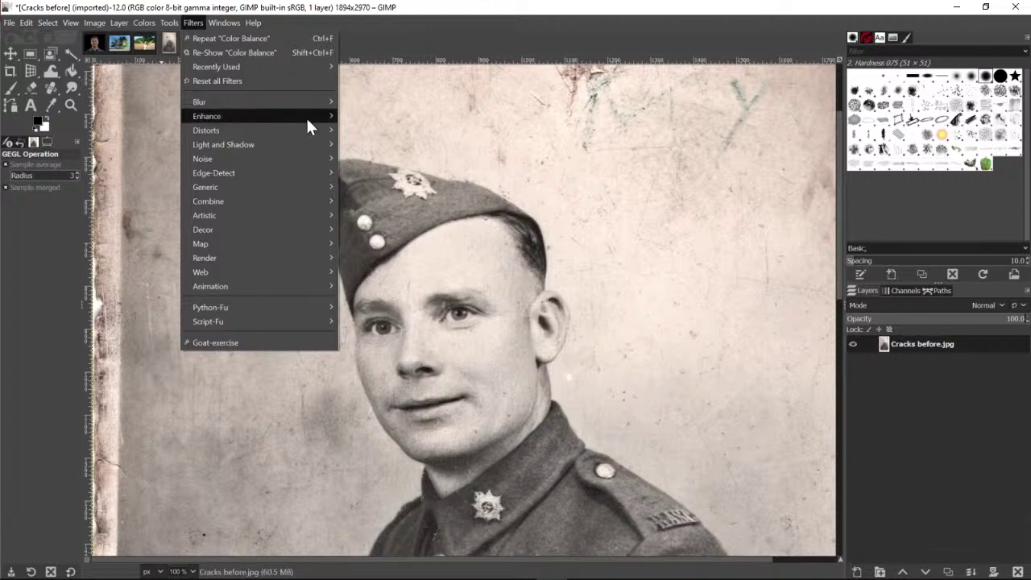
{"action": "mouse_move", "coordinate": [295, 127]}
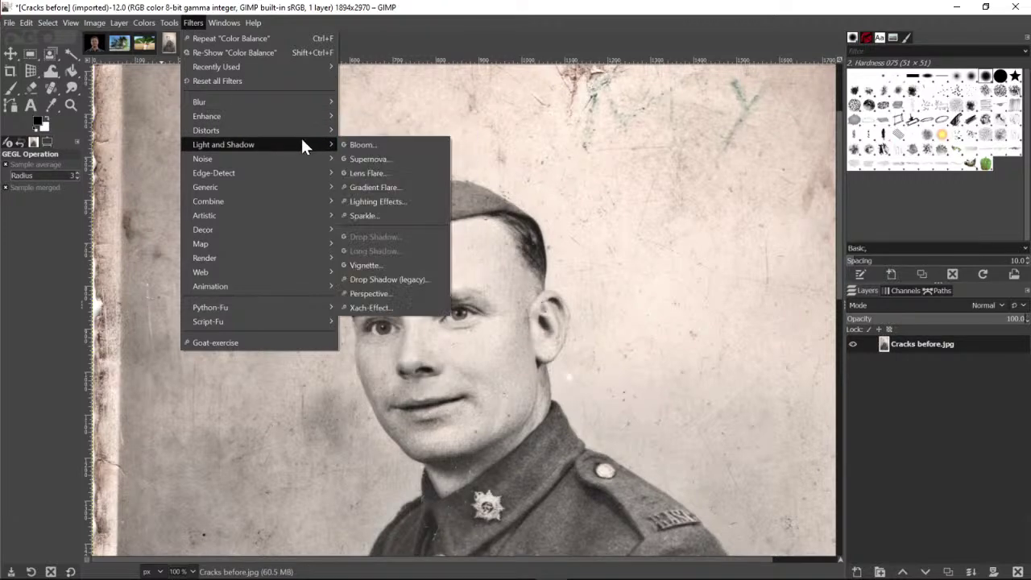
{"action": "mouse_move", "coordinate": [293, 193]}
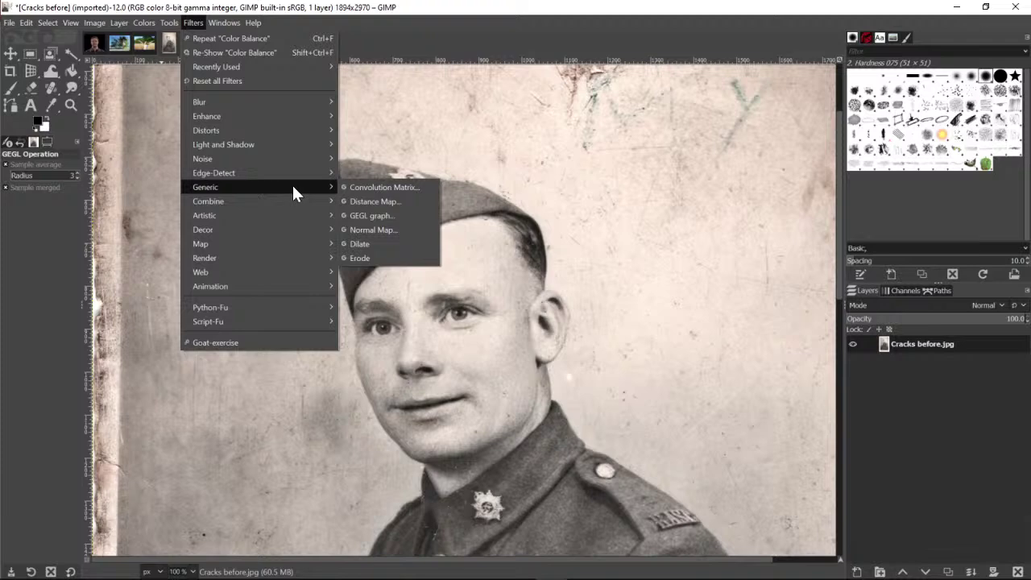
{"action": "mouse_move", "coordinate": [294, 220]}
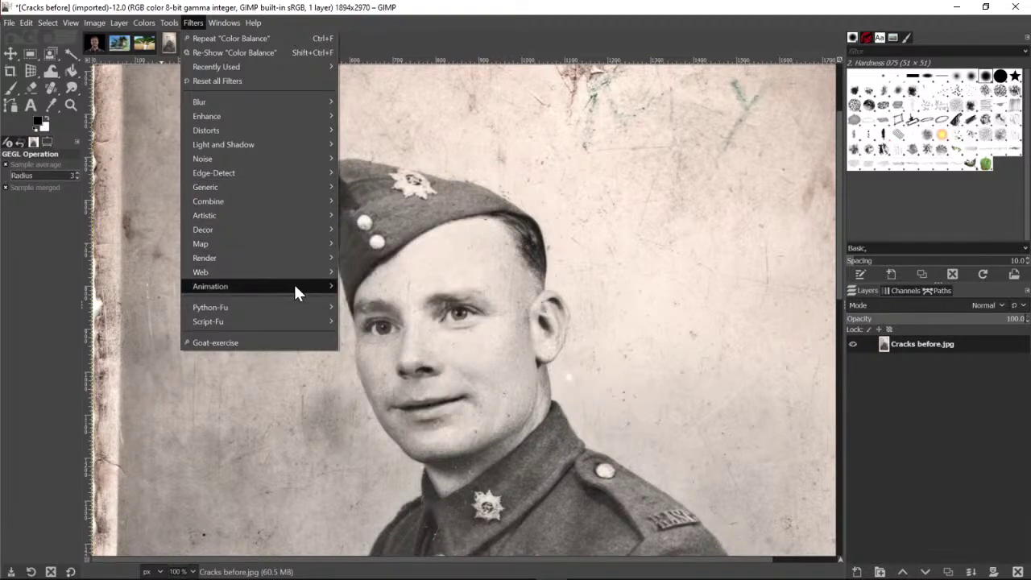
{"action": "mouse_move", "coordinate": [177, 22]}
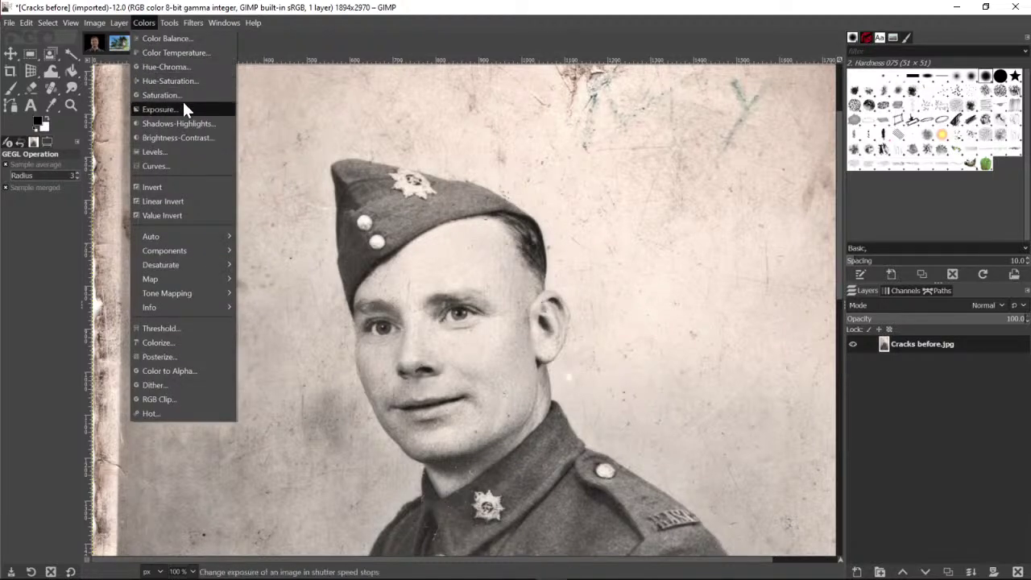
{"action": "left_click", "coordinate": [156, 153]}
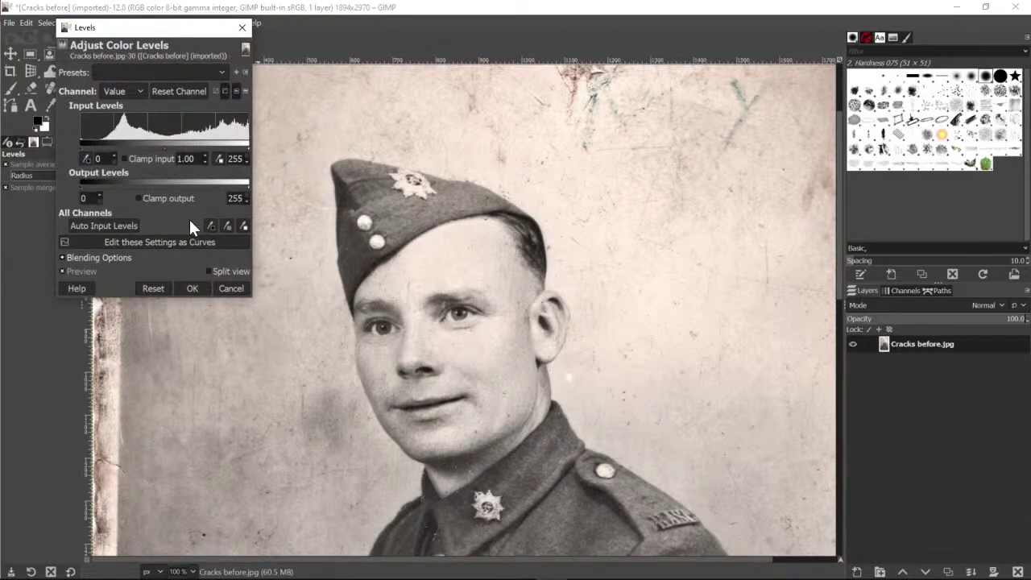
{"action": "left_click", "coordinate": [231, 288]}
Apply the automatic White Balance correction to the whole portrait and check the upper and lower parts
{"action": "left_click", "coordinate": [151, 22]}
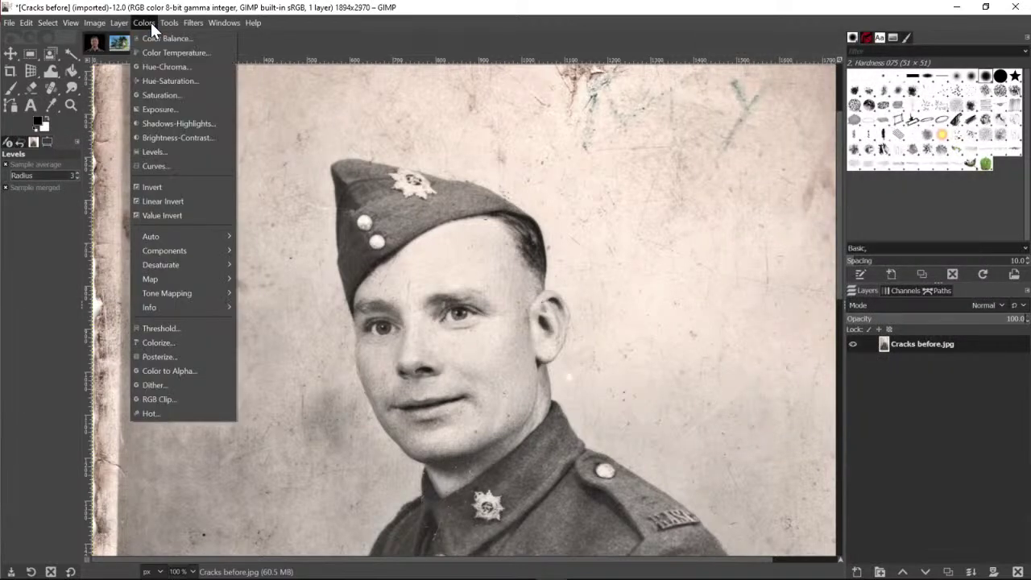
{"action": "mouse_move", "coordinate": [199, 232]}
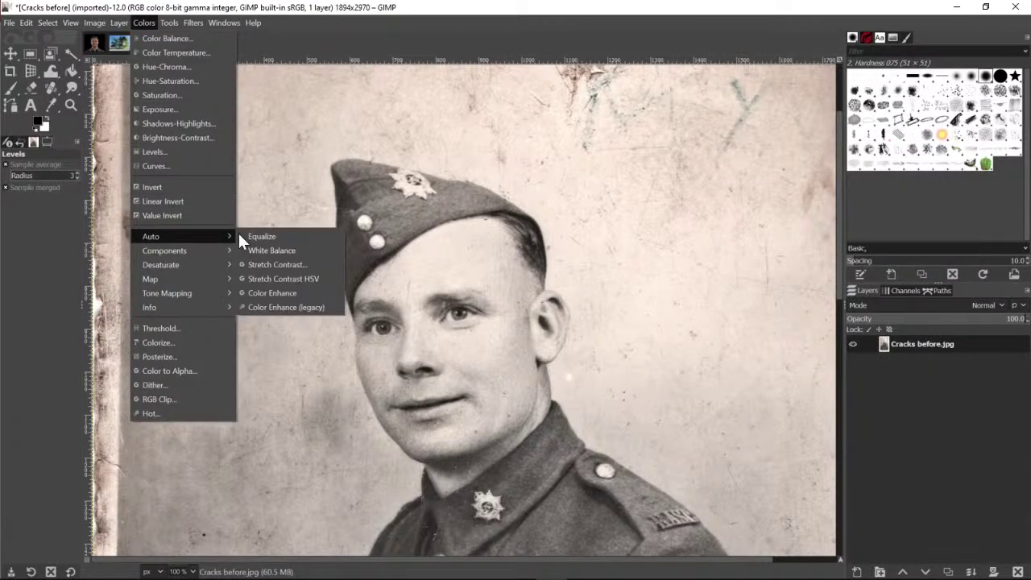
{"action": "left_click", "coordinate": [267, 250]}
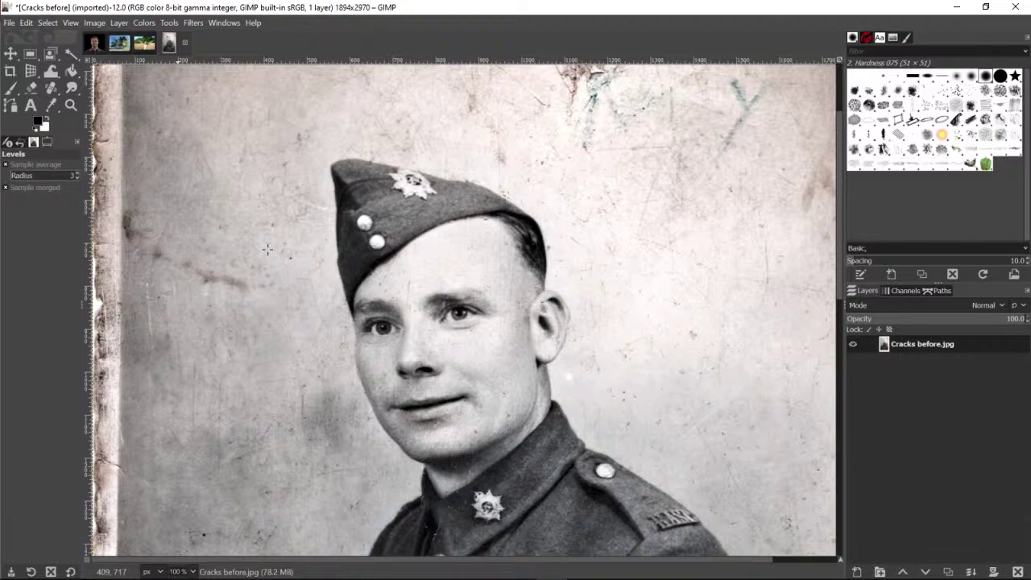
{"action": "scroll", "coordinate": [266, 323], "scroll_direction": "down", "scroll_amount": 5}
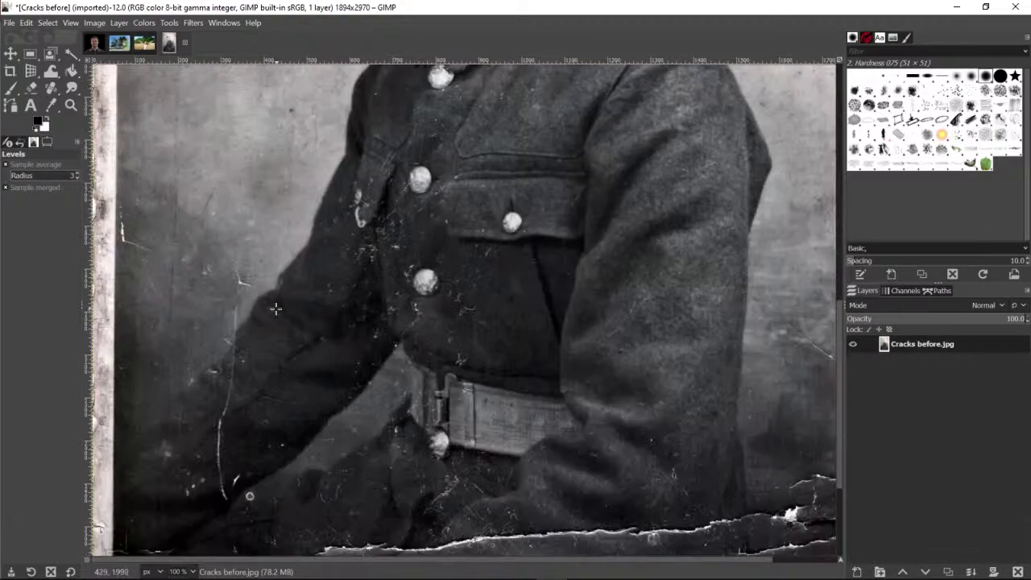
{"action": "scroll", "coordinate": [273, 307], "scroll_direction": "up", "scroll_amount": 5}
{"action": "scroll", "coordinate": [275, 310], "scroll_direction": "down", "scroll_amount": 2}
{"action": "scroll", "coordinate": [274, 310], "scroll_direction": "up", "scroll_amount": 5}
Undo the automatic white balance and redo it to compare the portrait before and after
{"action": "key", "text": "ctrl+z"}
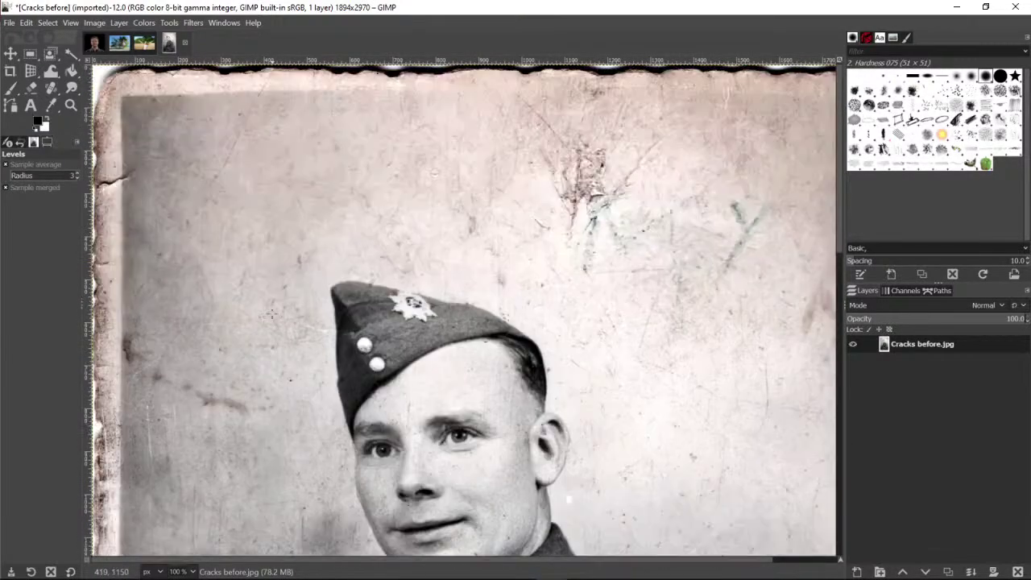
{"action": "left_click", "coordinate": [22, 24]}
{"action": "left_click", "coordinate": [28, 34]}
{"action": "left_click", "coordinate": [27, 23]}
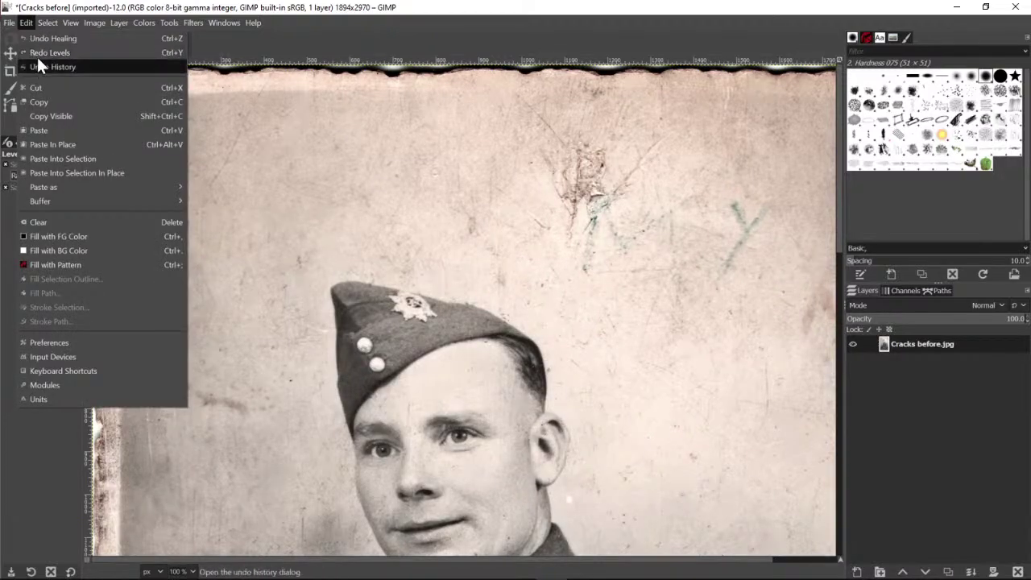
{"action": "left_click", "coordinate": [39, 55]}
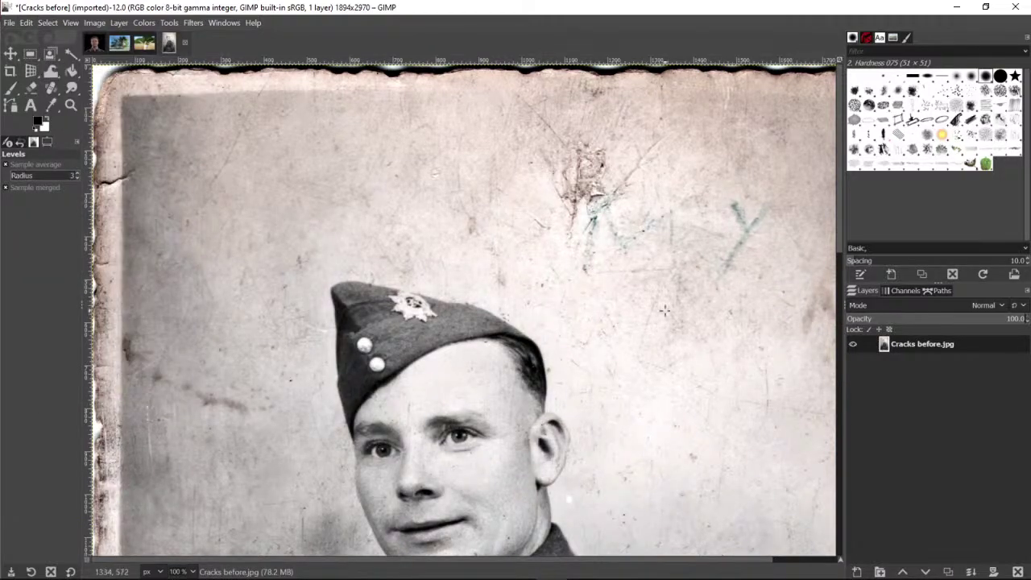
Examine the white-balanced portrait from head to lower border, then the cracks beside its lower-right edge at 300% zoom
{"action": "scroll", "coordinate": [667, 303], "scroll_direction": "down", "scroll_amount": 5}
{"action": "scroll", "coordinate": [667, 303], "scroll_direction": "down", "scroll_amount": 10}
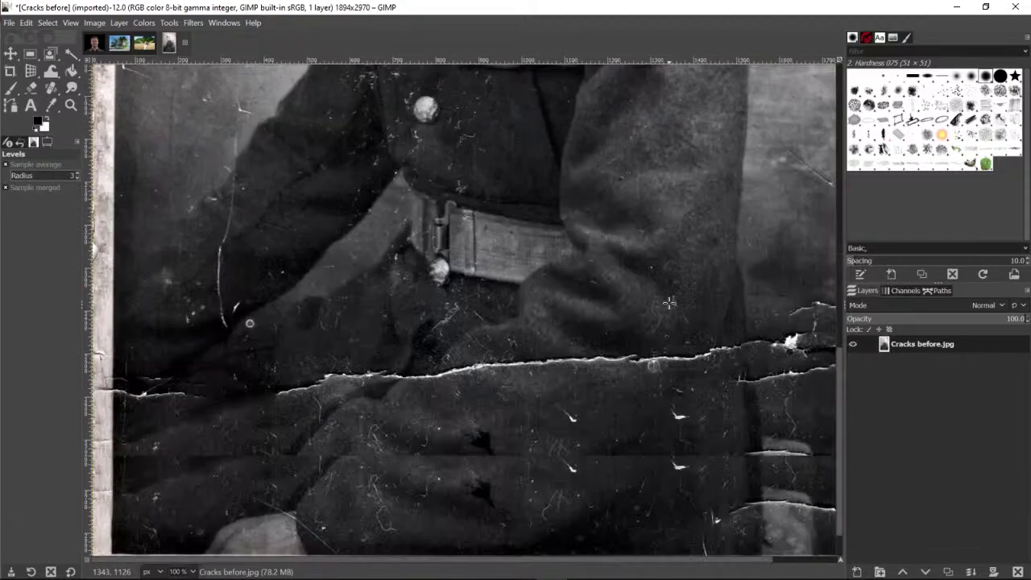
{"action": "scroll", "coordinate": [667, 303], "scroll_direction": "up", "scroll_amount": 12}
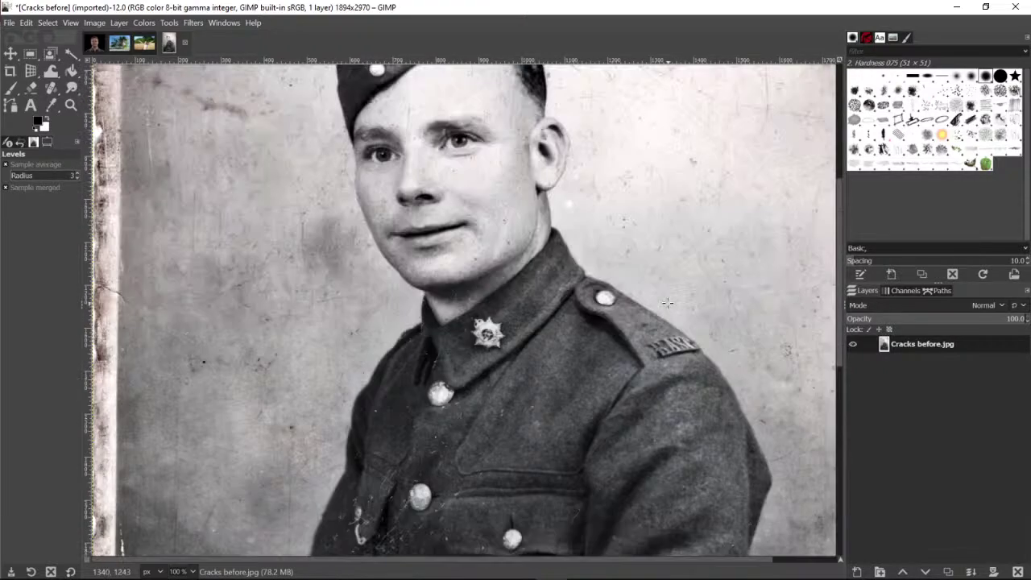
{"action": "scroll", "coordinate": [668, 303], "scroll_direction": "down", "scroll_amount": 12}
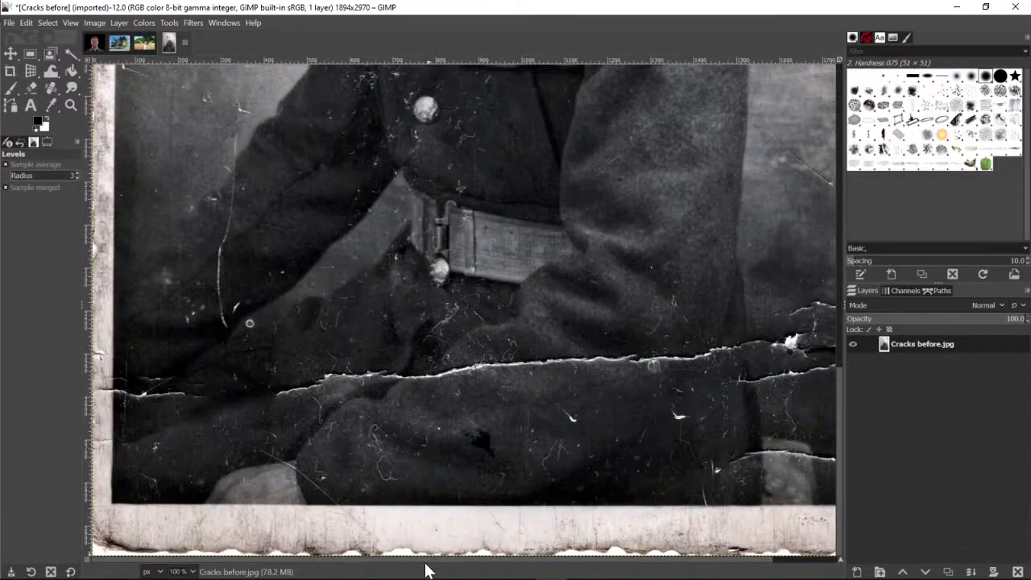
{"action": "scroll", "coordinate": [515, 568], "scroll_direction": "right", "scroll_amount": 3}
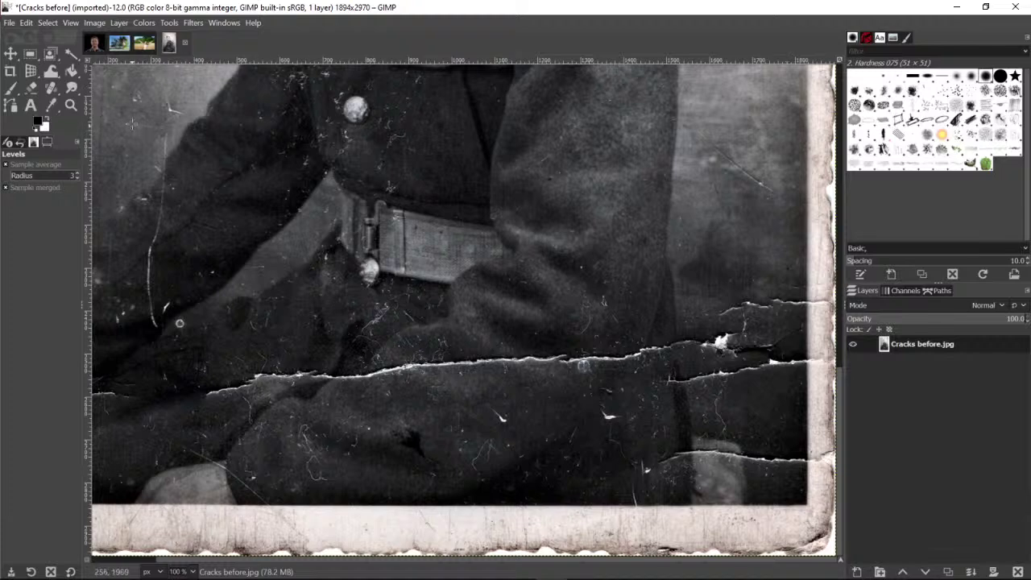
{"action": "left_click", "coordinate": [73, 109]}
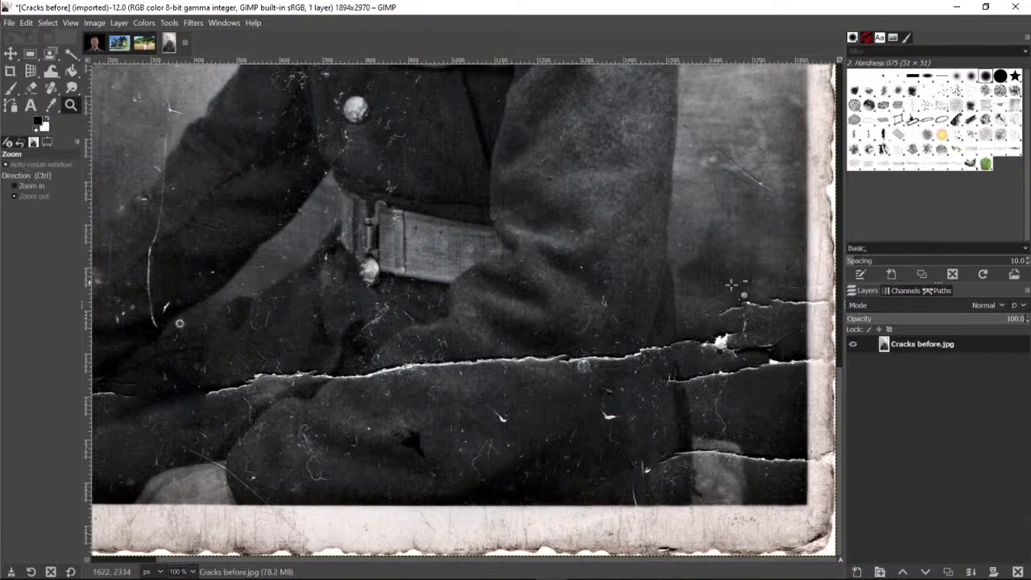
{"action": "left_click", "coordinate": [799, 296], "text": "ctrl"}
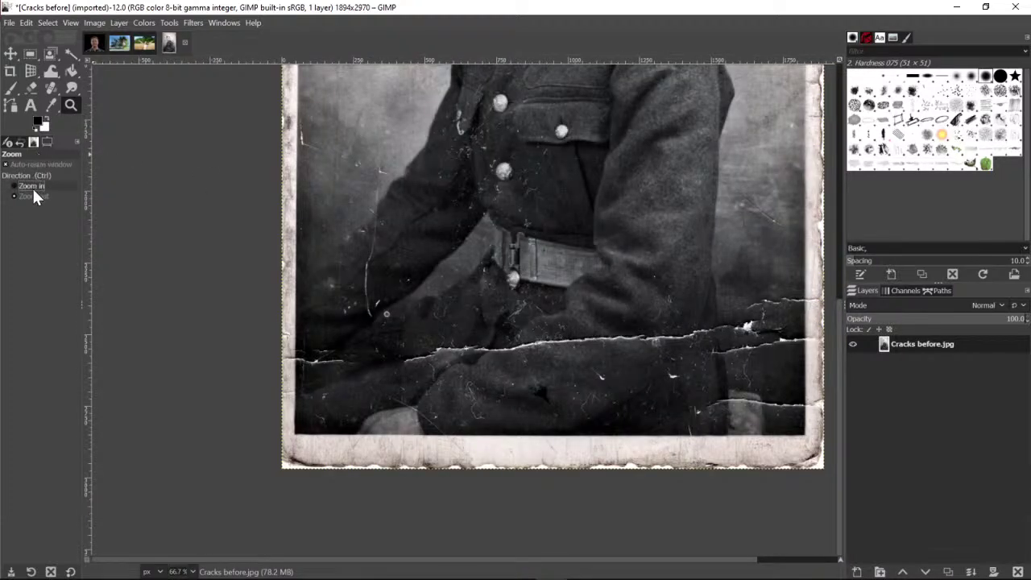
{"action": "left_click", "coordinate": [781, 307]}
{"action": "left_click", "coordinate": [800, 320]}
{"action": "left_click", "coordinate": [803, 320]}
{"action": "left_click", "coordinate": [803, 320]}
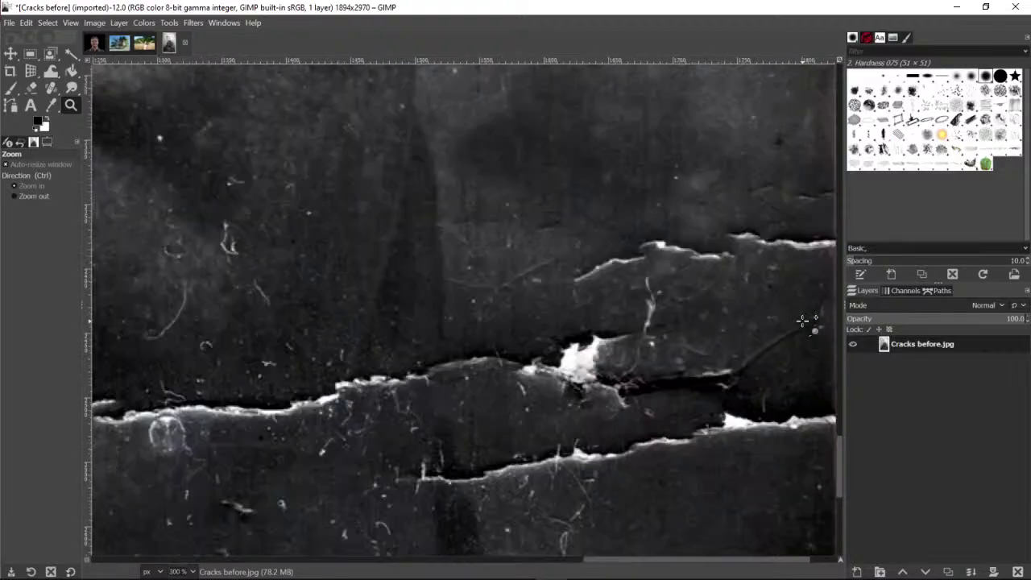
{"action": "left_click_drag", "start_coordinate": [586, 562], "coordinate": [662, 567]}
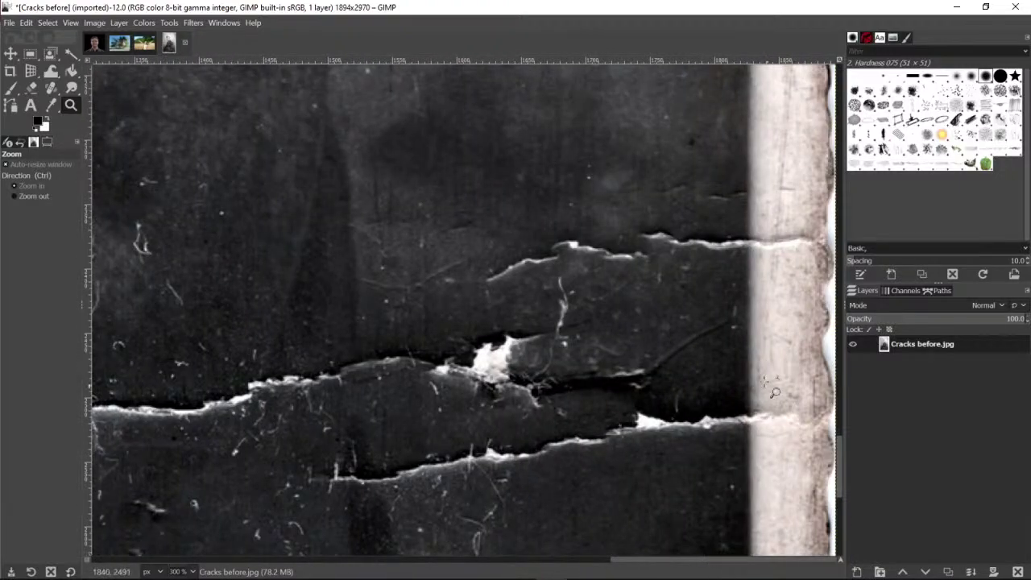
{"action": "scroll", "coordinate": [769, 355], "scroll_direction": "up", "scroll_amount": 2}
{"action": "scroll", "coordinate": [770, 354], "scroll_direction": "down", "scroll_amount": 4}
{"action": "scroll", "coordinate": [772, 348], "scroll_direction": "up", "scroll_amount": 2}
Clone away the outer part of the uppermost crack at the lower-right border and the short vertical scratch below, sampling nearby clean areas
{"action": "left_click", "coordinate": [52, 87]}
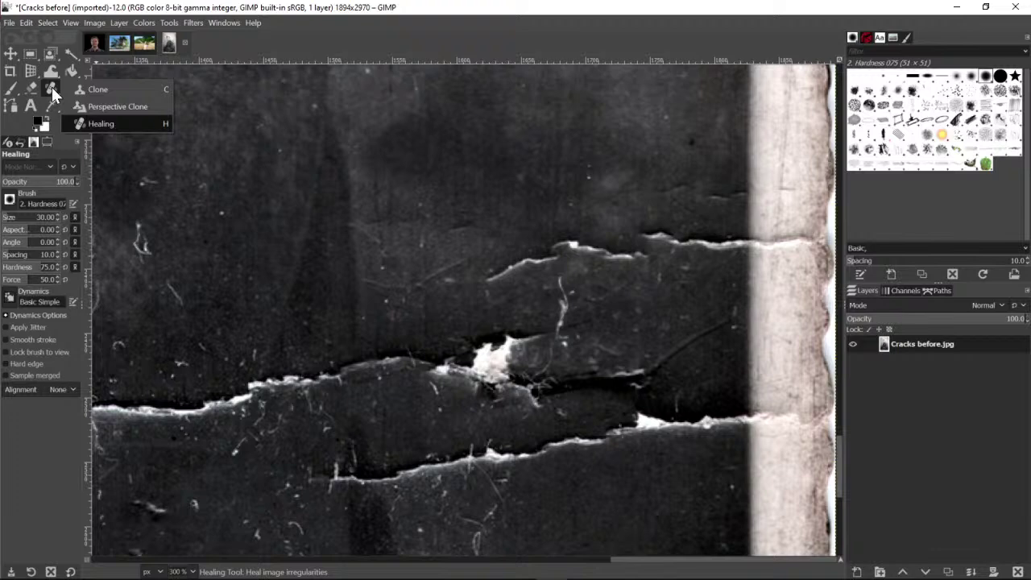
{"action": "left_click", "coordinate": [110, 89]}
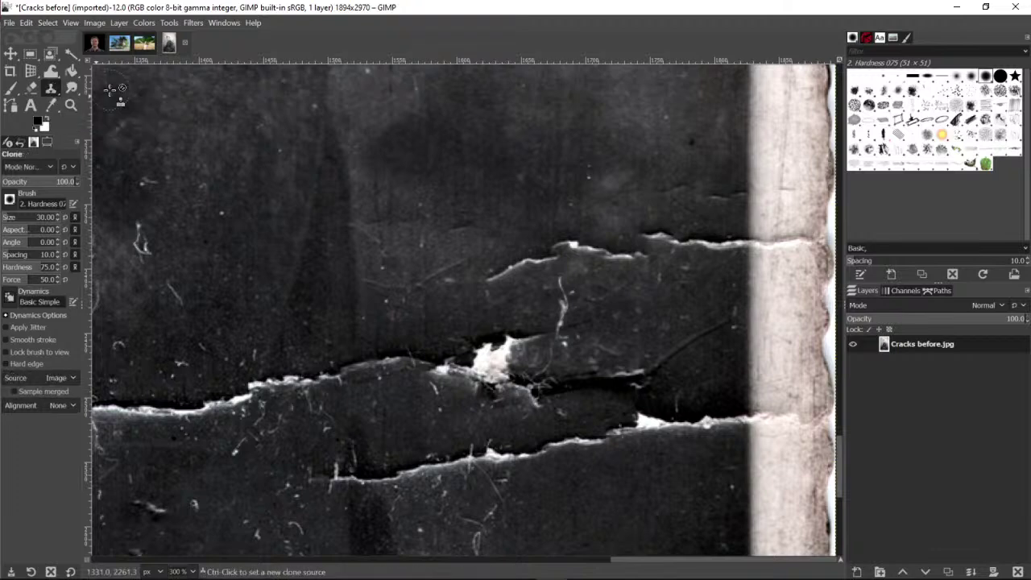
{"action": "left_click", "coordinate": [749, 286], "text": "ctrl"}
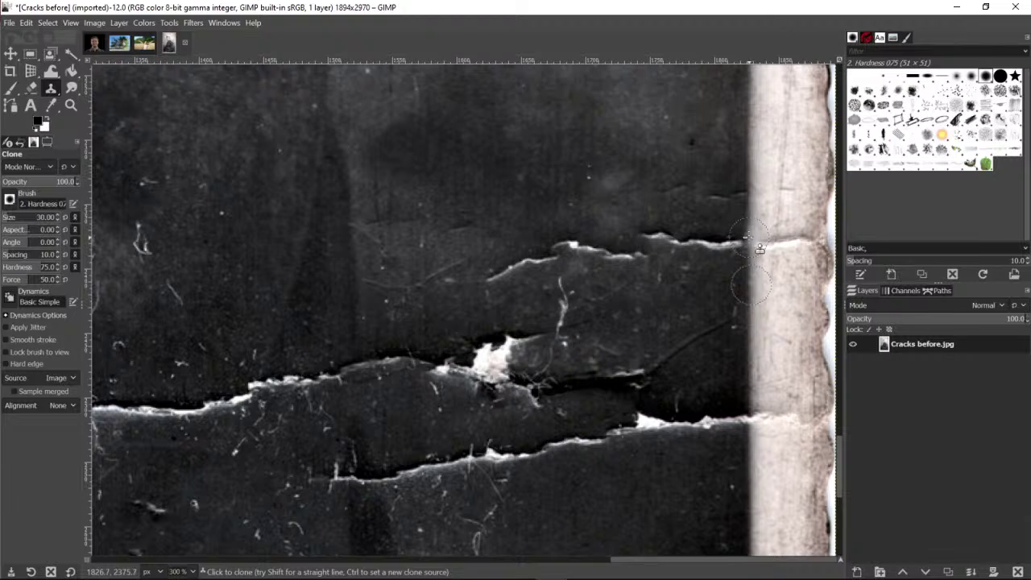
{"action": "mouse_move", "coordinate": [750, 239]}
{"action": "left_mouse_down"}
{"action": "mouse_move", "coordinate": [797, 242]}
{"action": "mouse_move", "coordinate": [654, 240]}
{"action": "mouse_move", "coordinate": [609, 252]}
{"action": "left_mouse_up"}
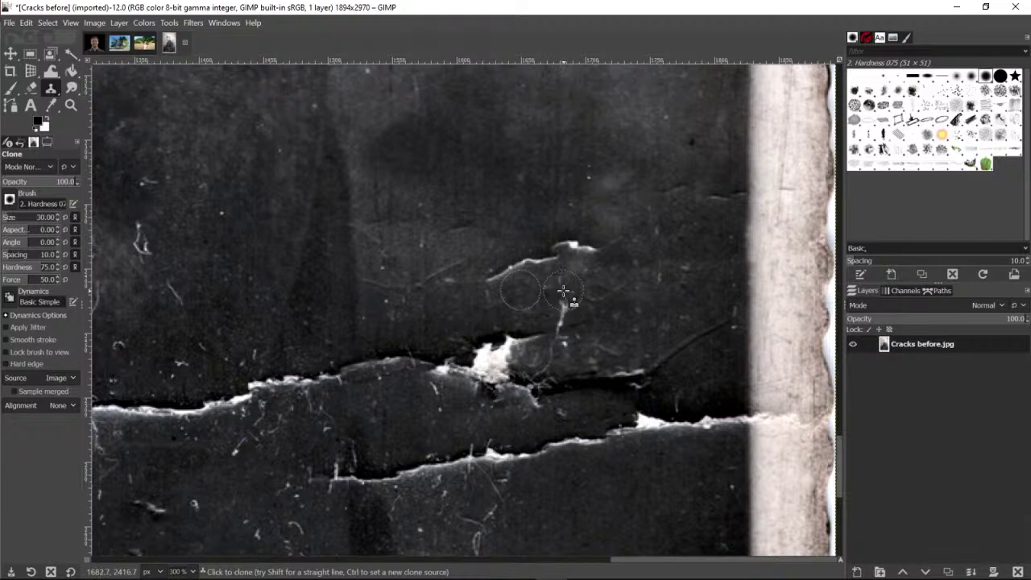
{"action": "left_click_drag", "start_coordinate": [563, 290], "coordinate": [560, 321]}
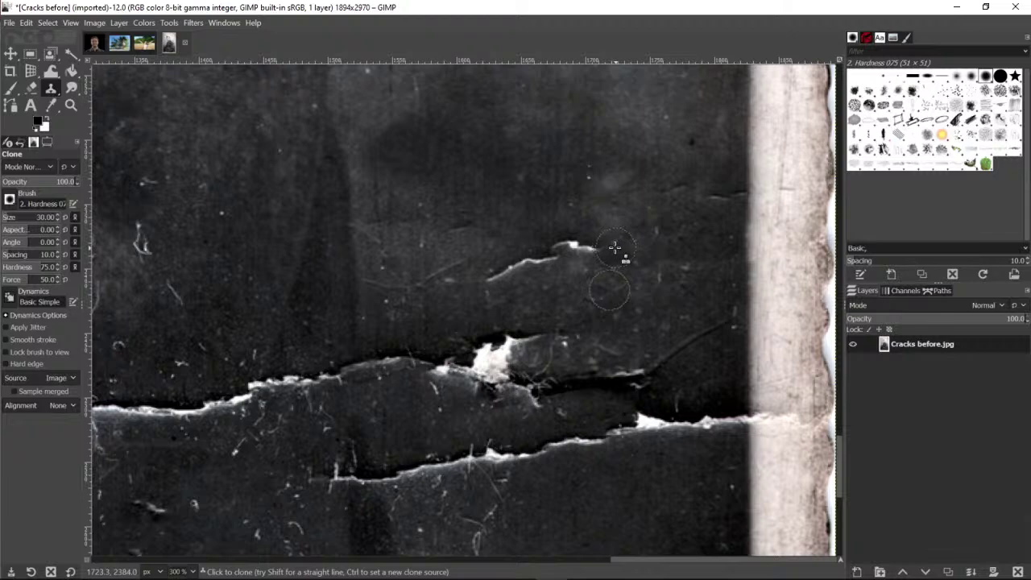
{"action": "left_click_drag", "start_coordinate": [614, 248], "coordinate": [593, 248]}
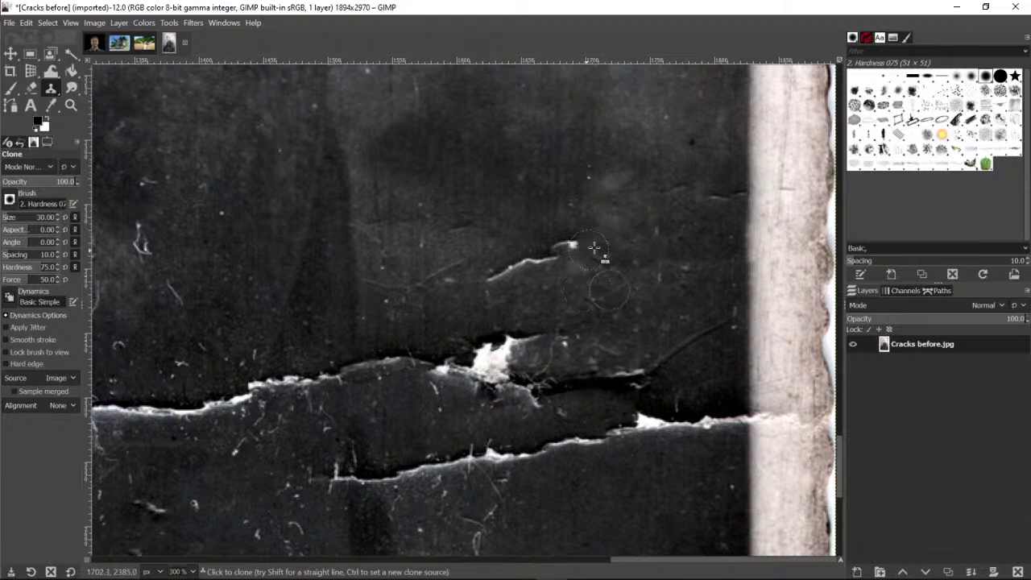
{"action": "left_click", "coordinate": [20, 23]}
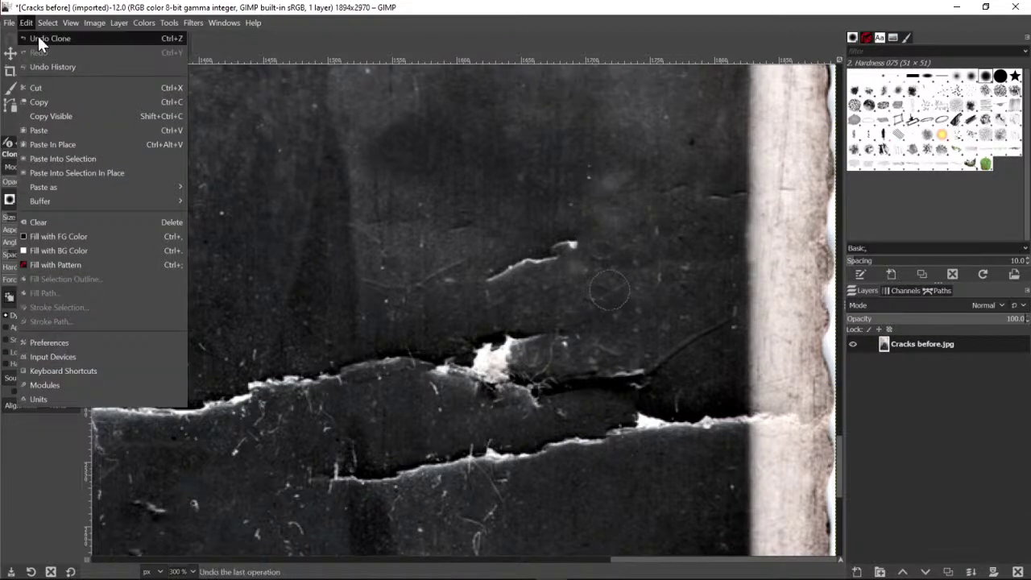
{"action": "left_click", "coordinate": [38, 36]}
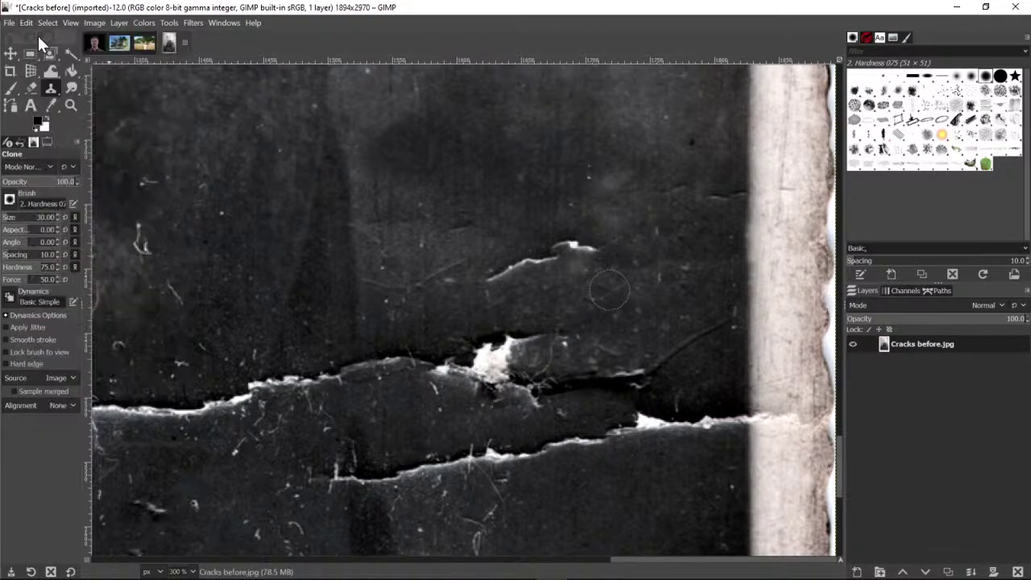
Clone over the remaining inner end of the uppermost crack, sampling the clean dark background just above it
{"action": "left_click", "coordinate": [524, 227], "text": "ctrl"}
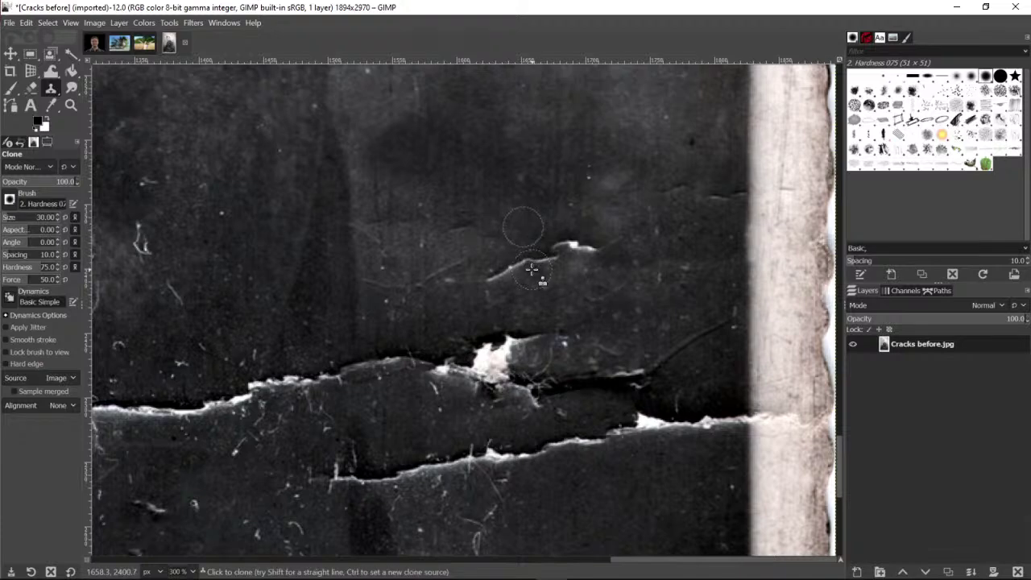
{"action": "mouse_move", "coordinate": [532, 269]}
{"action": "left_mouse_down"}
{"action": "mouse_move", "coordinate": [589, 258]}
{"action": "mouse_move", "coordinate": [553, 256]}
{"action": "mouse_move", "coordinate": [501, 279]}
{"action": "mouse_move", "coordinate": [511, 274]}
{"action": "left_mouse_up"}
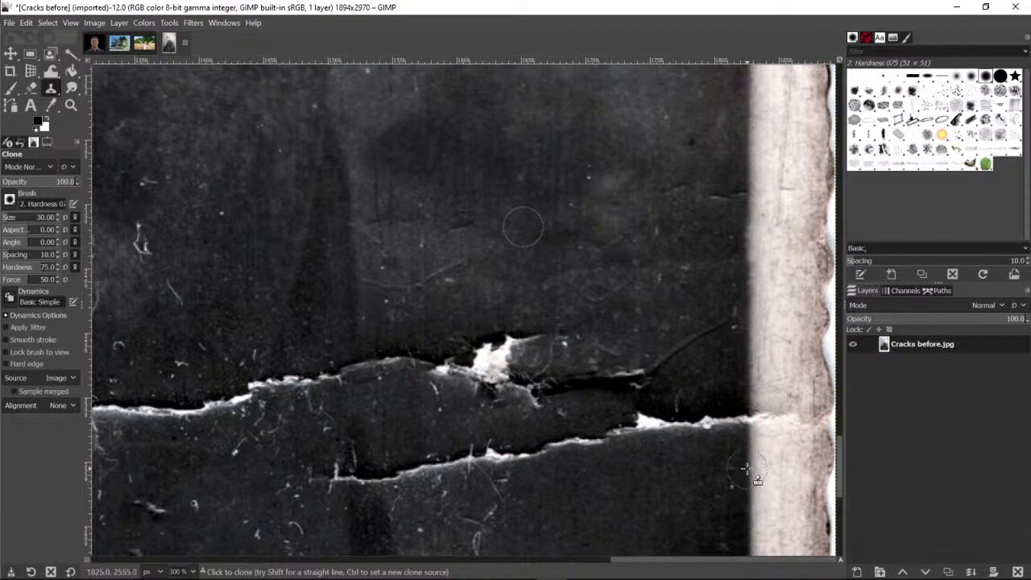
{"action": "key", "text": "ctrl"}
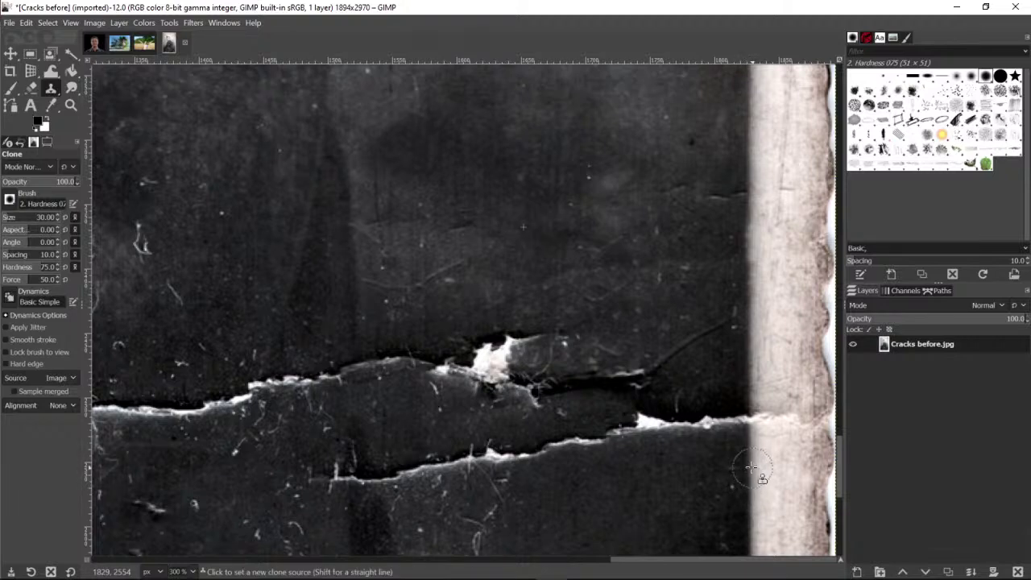
Clone away the outer half of the second crack at the lower-right border and the thin diagonal scratch above it, sampling nearby dark background
{"action": "left_click", "coordinate": [750, 467], "text": "ctrl"}
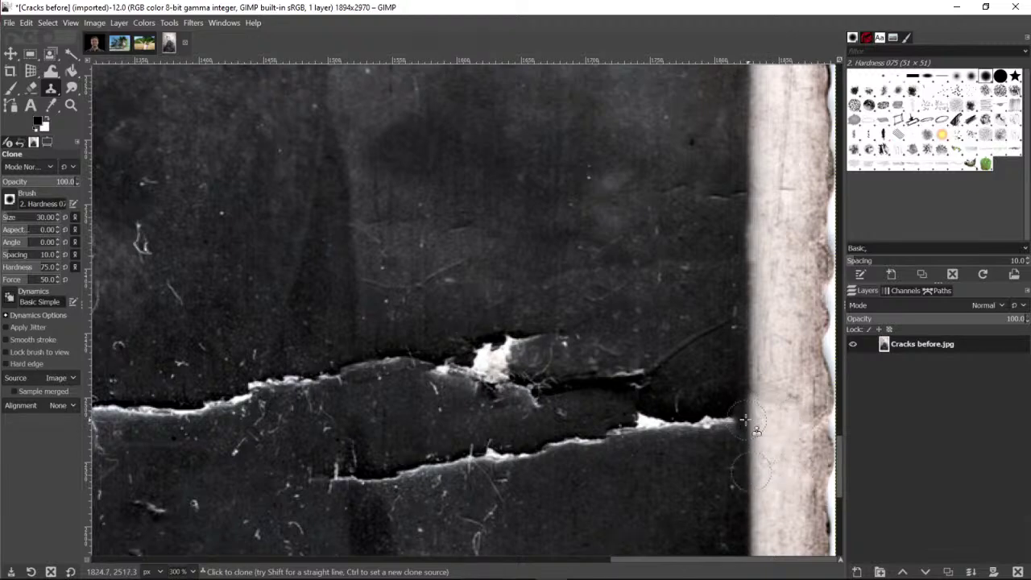
{"action": "mouse_move", "coordinate": [746, 419]}
{"action": "left_mouse_down"}
{"action": "mouse_move", "coordinate": [637, 422]}
{"action": "mouse_move", "coordinate": [512, 457]}
{"action": "left_mouse_up"}
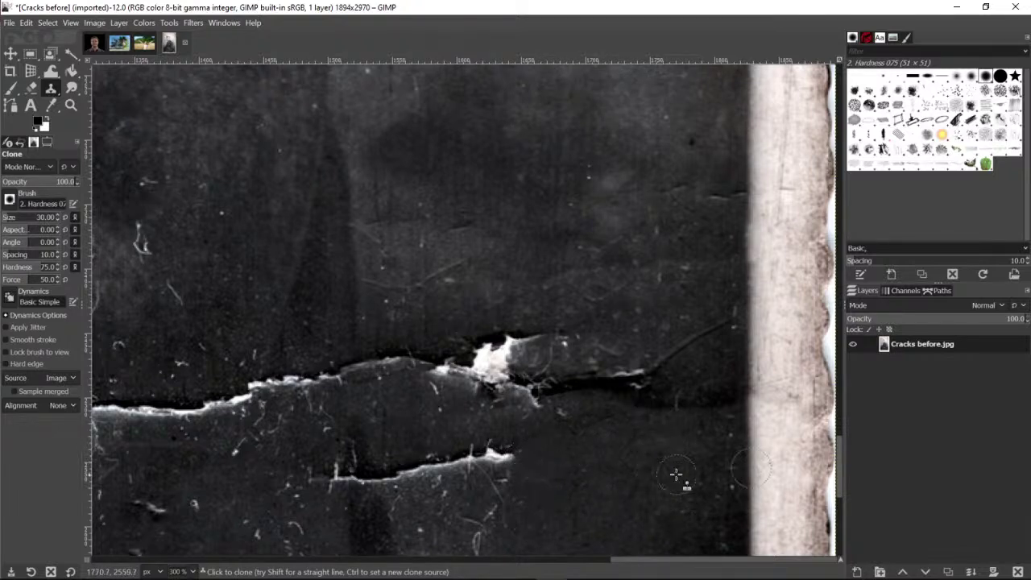
{"action": "left_click", "coordinate": [715, 368], "text": "ctrl"}
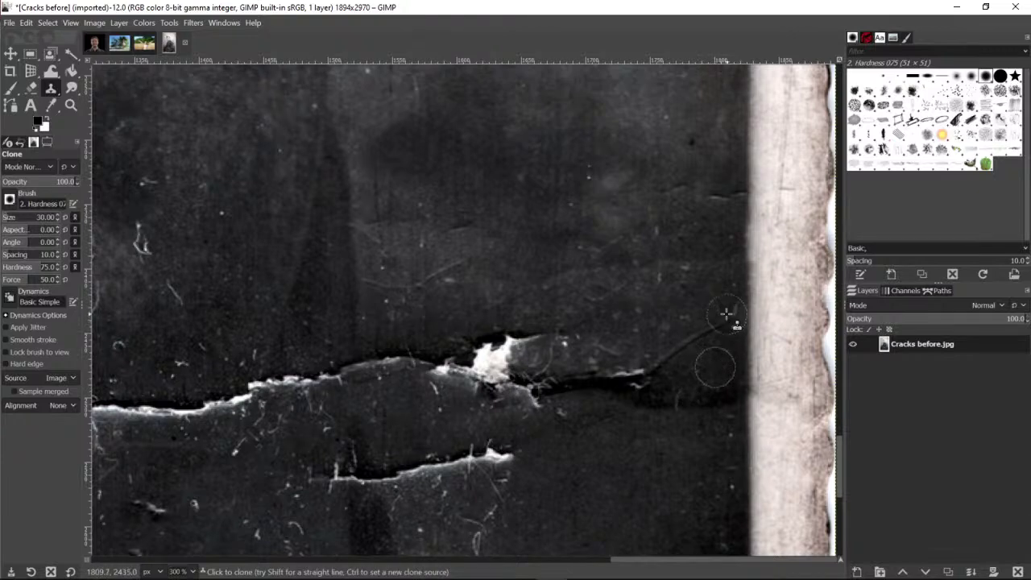
{"action": "left_click_drag", "start_coordinate": [726, 311], "coordinate": [694, 331]}
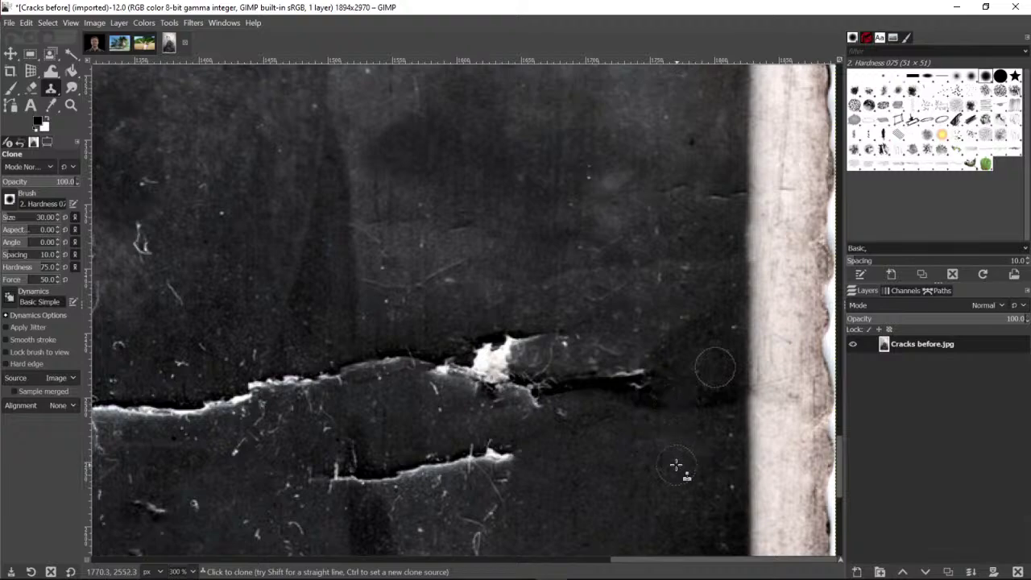
Clone away the outer part of the lowest crack near the lower-right corner, sampling the border edge just above it
{"action": "scroll", "coordinate": [769, 414], "scroll_direction": "up", "scroll_amount": 10}
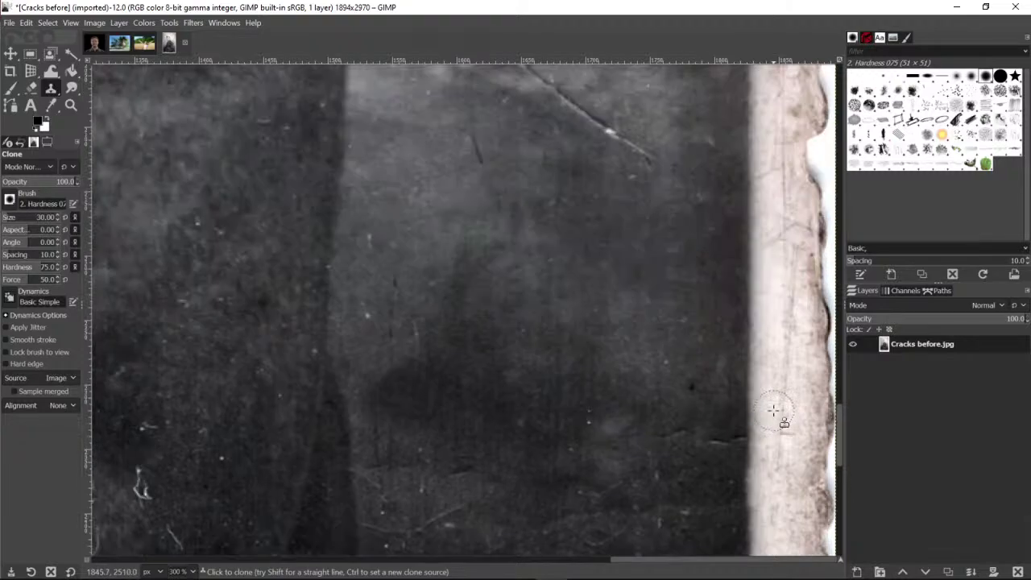
{"action": "scroll", "coordinate": [772, 411], "scroll_direction": "up", "scroll_amount": 20}
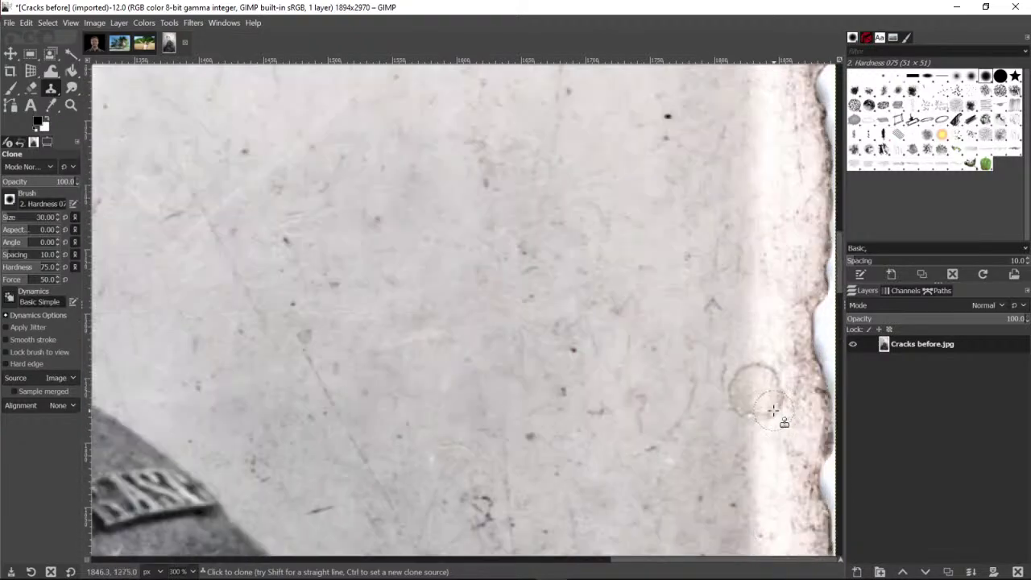
{"action": "scroll", "coordinate": [773, 411], "scroll_direction": "up", "scroll_amount": 20}
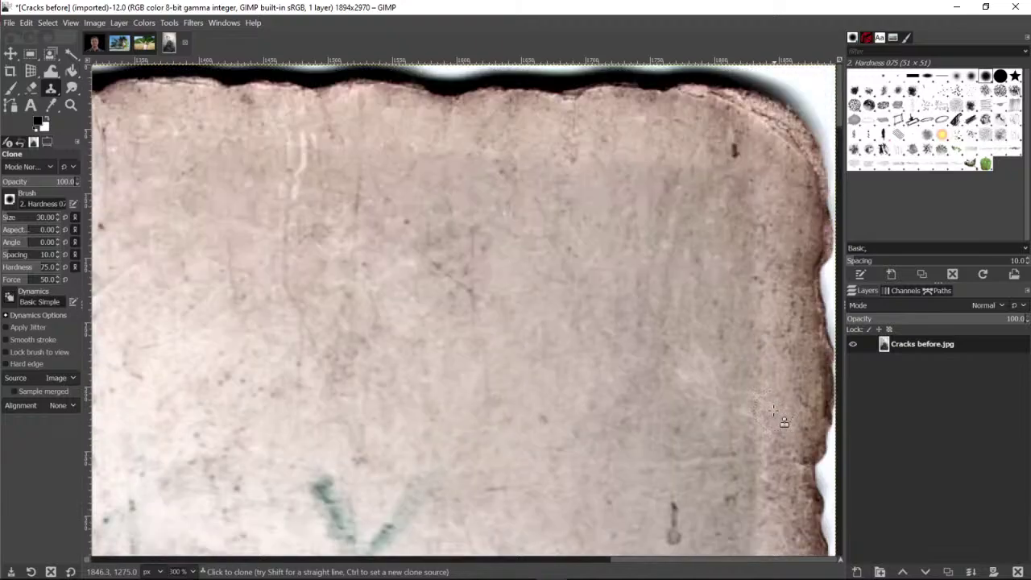
{"action": "scroll", "coordinate": [773, 411], "scroll_direction": "down", "scroll_amount": 12}
{"action": "scroll", "coordinate": [772, 411], "scroll_direction": "down", "scroll_amount": 15}
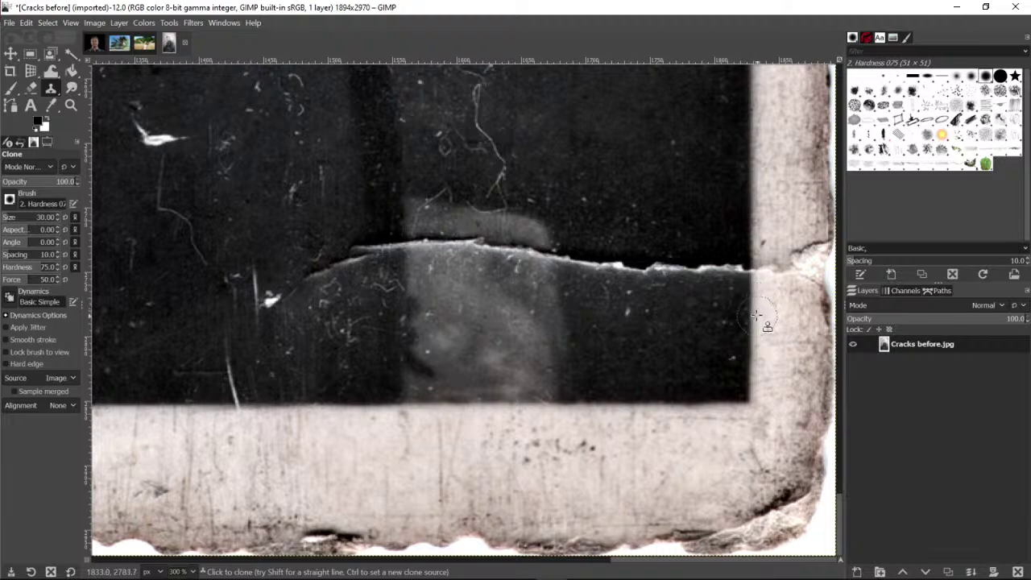
{"action": "left_click", "coordinate": [749, 218], "text": "ctrl"}
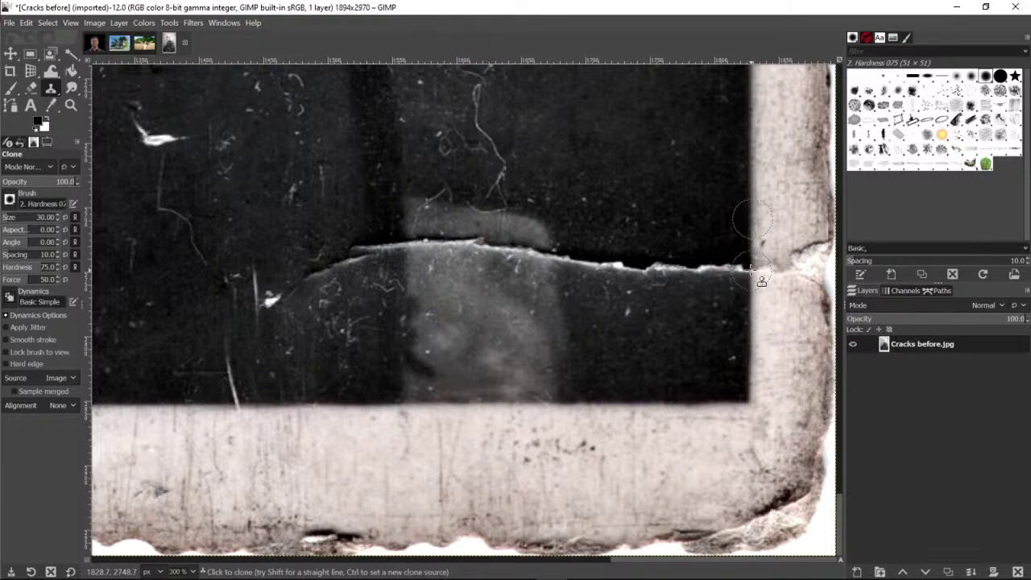
{"action": "mouse_move", "coordinate": [751, 269]}
{"action": "left_mouse_down"}
{"action": "mouse_move", "coordinate": [774, 269]}
{"action": "mouse_move", "coordinate": [630, 270]}
{"action": "mouse_move", "coordinate": [567, 256]}
{"action": "left_mouse_up"}
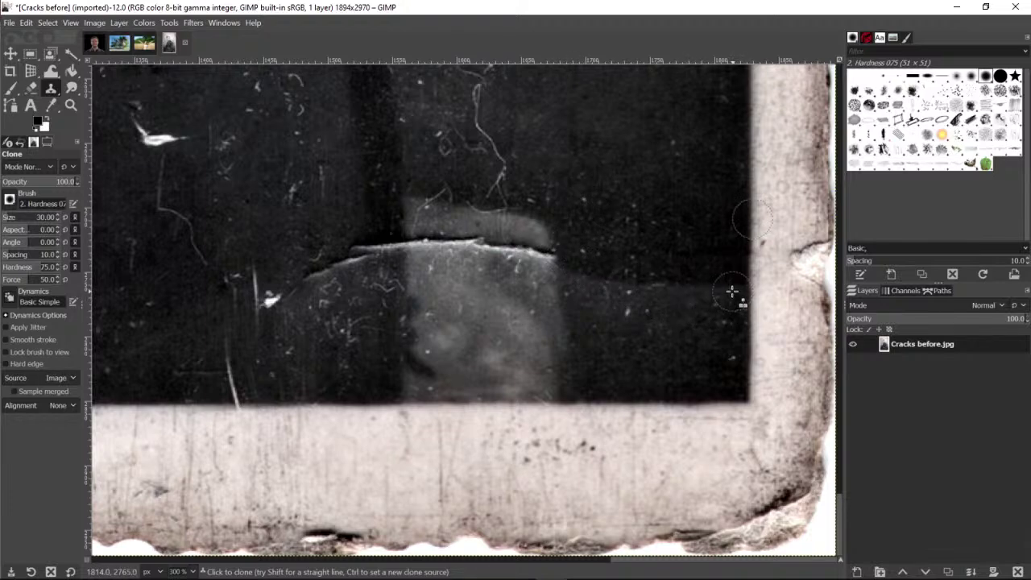
{"action": "left_click", "coordinate": [733, 292]}
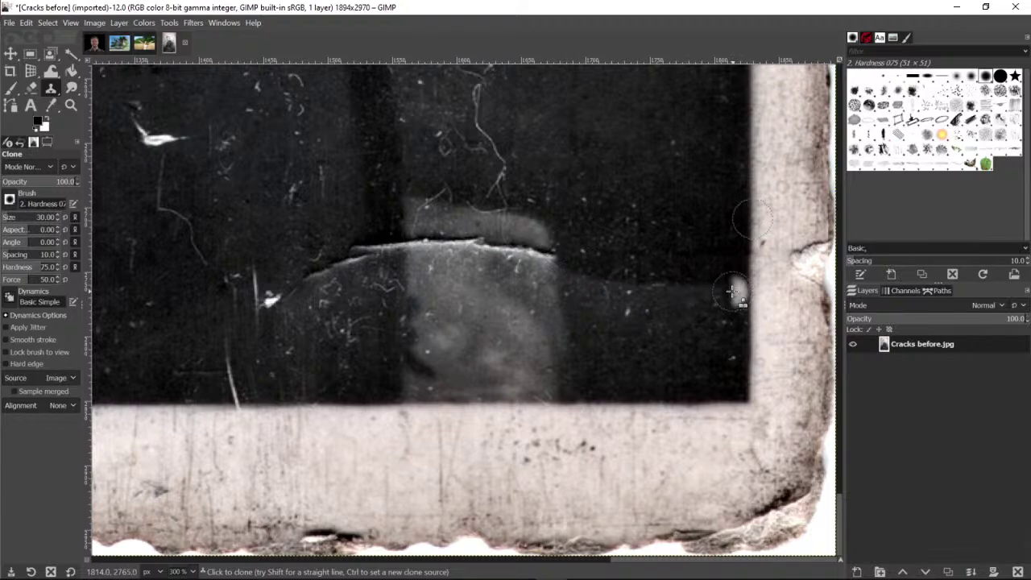
{"action": "left_click", "coordinate": [27, 24]}
{"action": "left_click", "coordinate": [34, 36]}
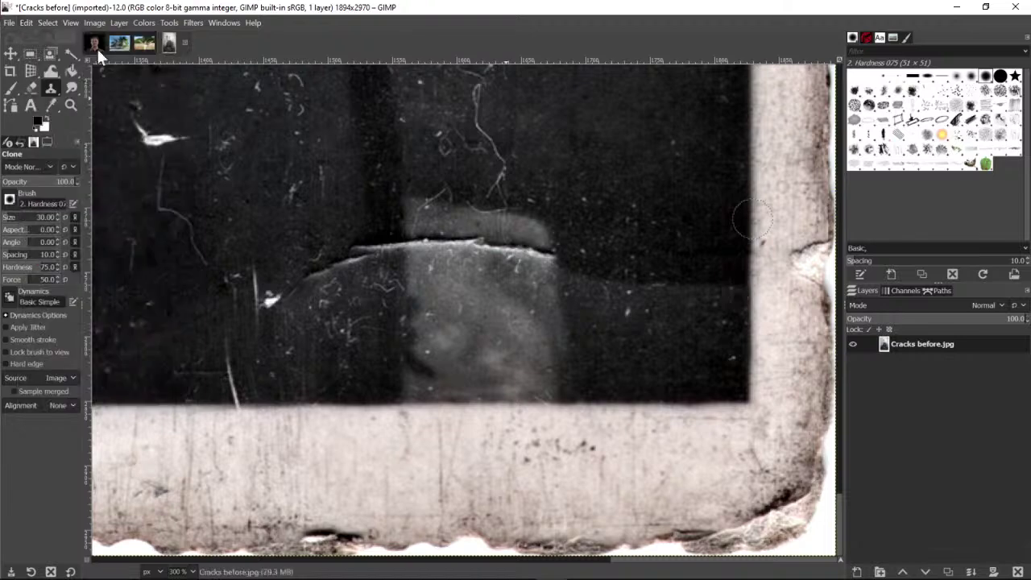
Clone over the faint tonal seam where the lowest crack was removed, sampling the dark background directly above it
{"action": "left_click", "coordinate": [51, 90]}
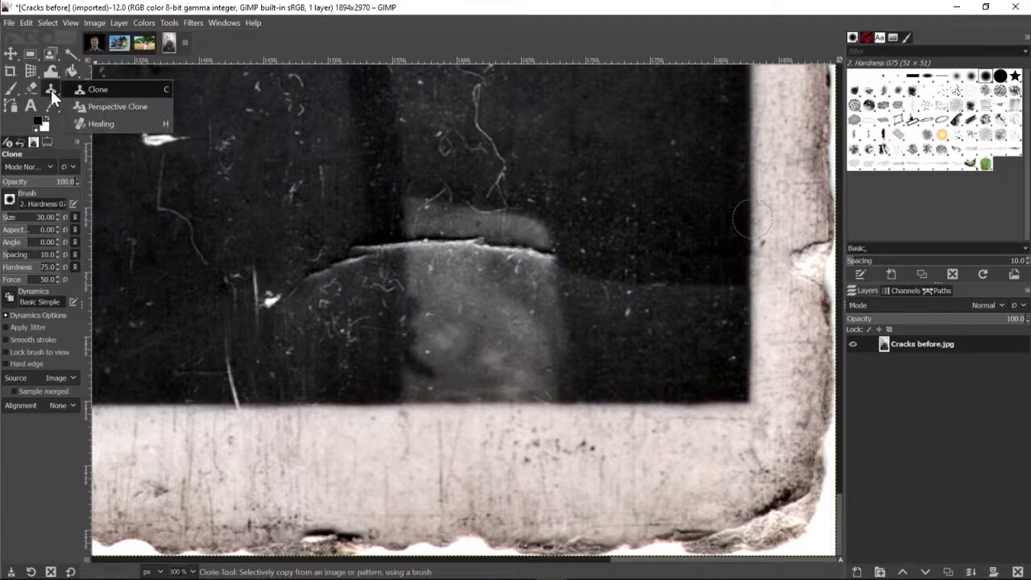
{"action": "left_click", "coordinate": [729, 256], "text": "ctrl"}
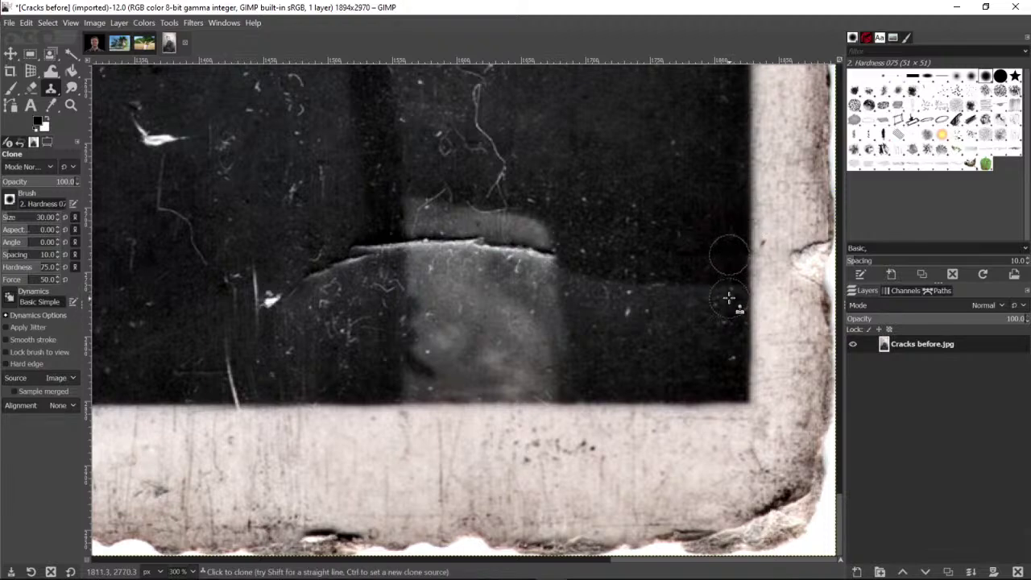
{"action": "left_click_drag", "start_coordinate": [729, 299], "coordinate": [661, 295]}
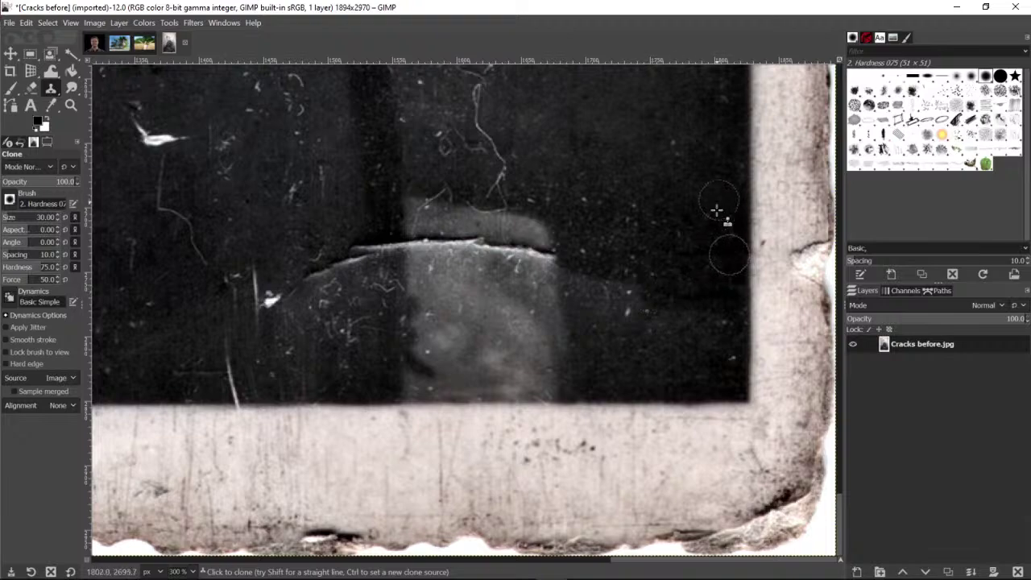
Examine the retouched lower-right area at 300% zoom, the background above it, and the damaged spot with green marks near the upper edge
{"action": "scroll", "coordinate": [691, 272], "scroll_direction": "up", "scroll_amount": 3}
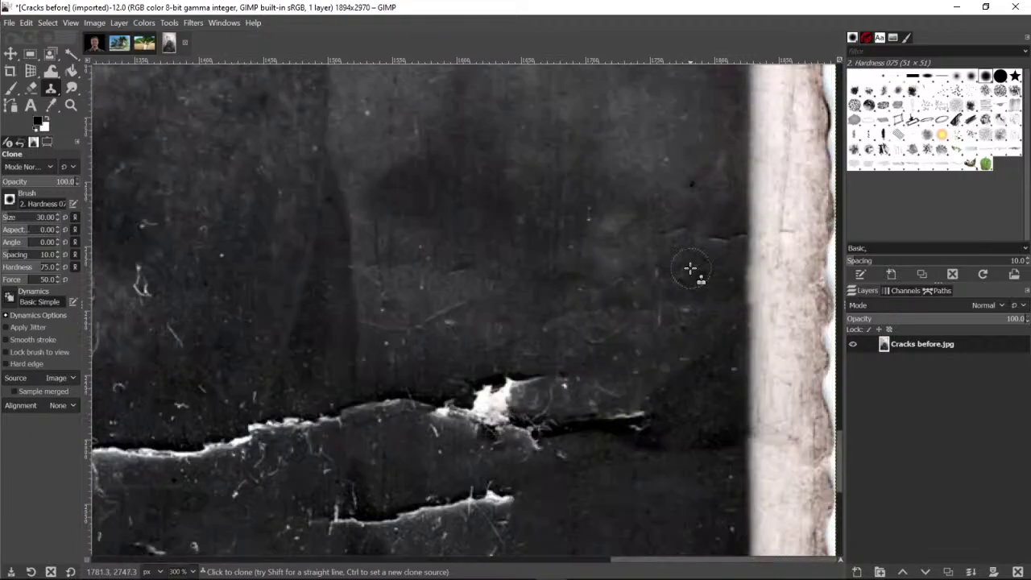
{"action": "scroll", "coordinate": [691, 269], "scroll_direction": "down", "scroll_amount": 3}
{"action": "scroll", "coordinate": [690, 268], "scroll_direction": "up", "scroll_amount": 10}
{"action": "scroll", "coordinate": [679, 266], "scroll_direction": "down", "scroll_amount": 10}
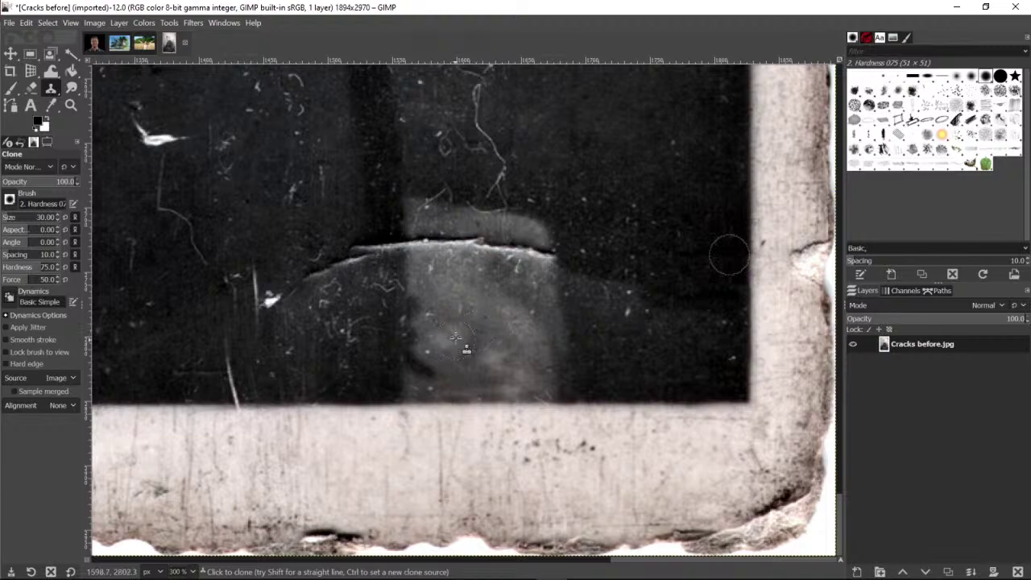
{"action": "scroll", "coordinate": [680, 308], "scroll_direction": "up", "scroll_amount": 10}
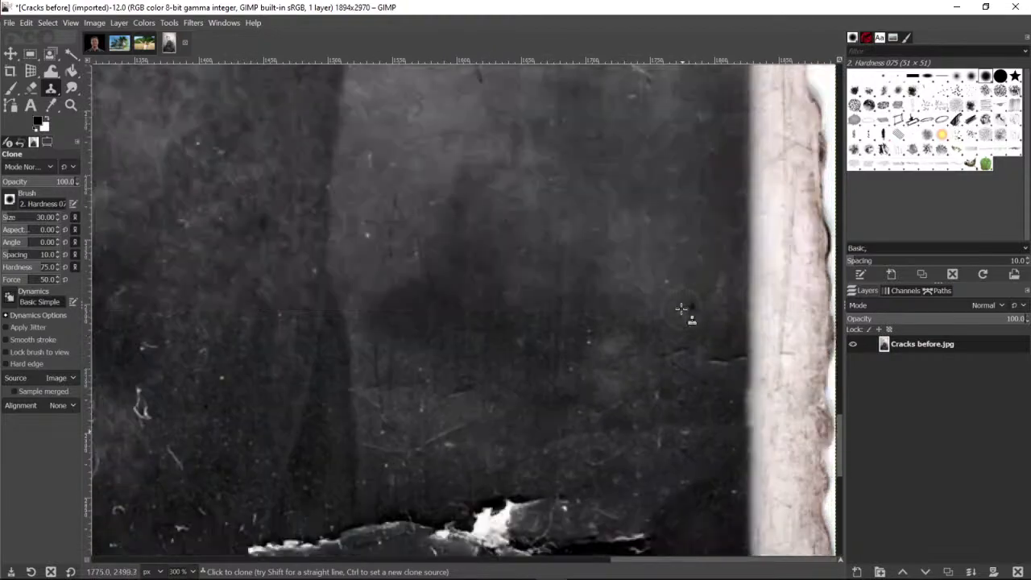
{"action": "scroll", "coordinate": [681, 309], "scroll_direction": "up", "scroll_amount": 10}
{"action": "scroll", "coordinate": [683, 306], "scroll_direction": "up", "scroll_amount": 14}
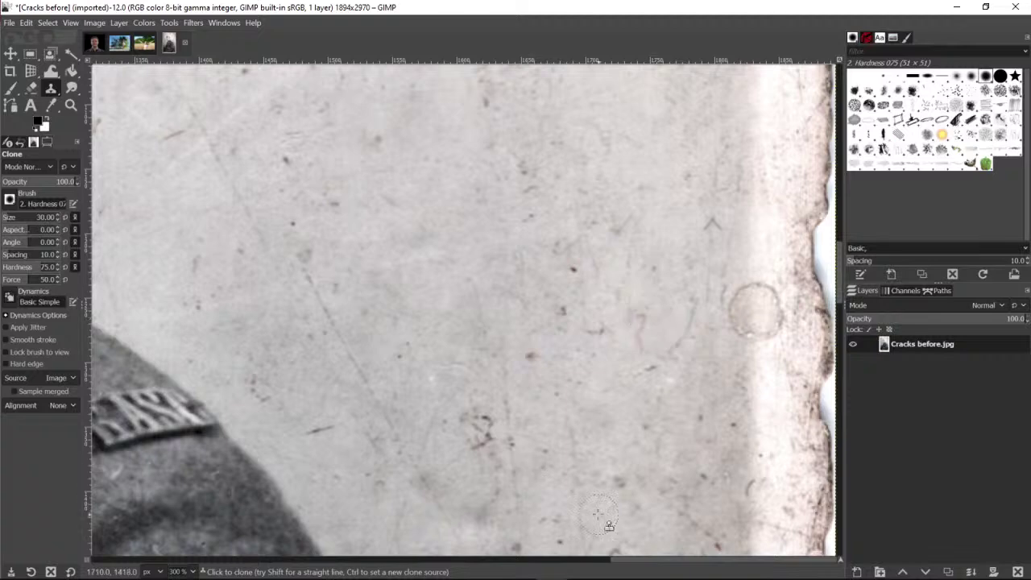
{"action": "left_click_drag", "start_coordinate": [626, 560], "coordinate": [450, 557]}
{"action": "scroll", "coordinate": [538, 289], "scroll_direction": "up", "scroll_amount": 10}
{"action": "scroll", "coordinate": [537, 290], "scroll_direction": "up", "scroll_amount": 10}
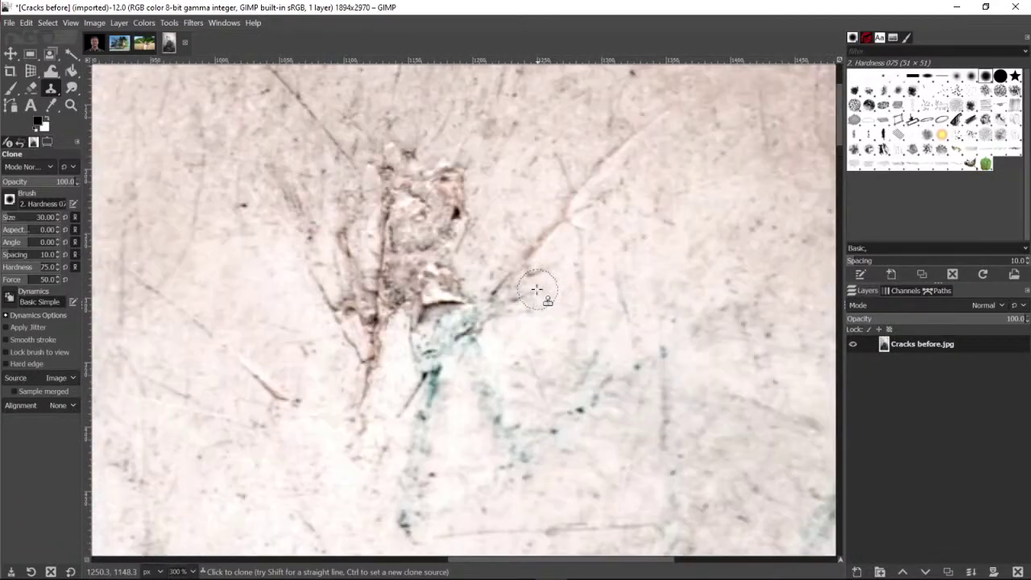
Examine the whole portrait at 66.7% zoom, from the lower border up to the face, and enlarge the head and shoulders to 100%
{"action": "left_click", "coordinate": [70, 105]}
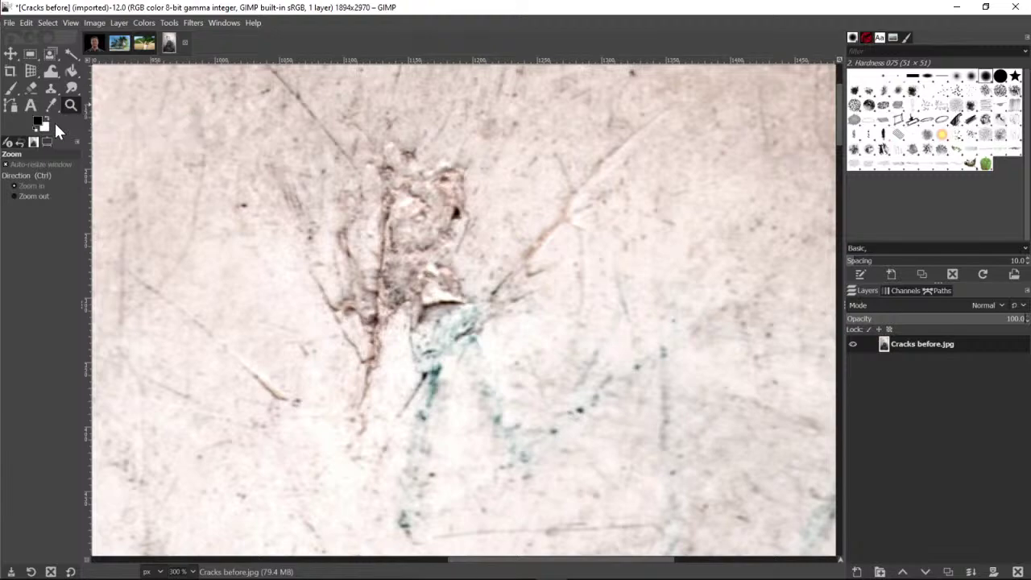
{"action": "left_click", "coordinate": [35, 195]}
{"action": "left_click", "coordinate": [422, 291]}
{"action": "left_click", "coordinate": [422, 291]}
{"action": "left_click", "coordinate": [422, 291]}
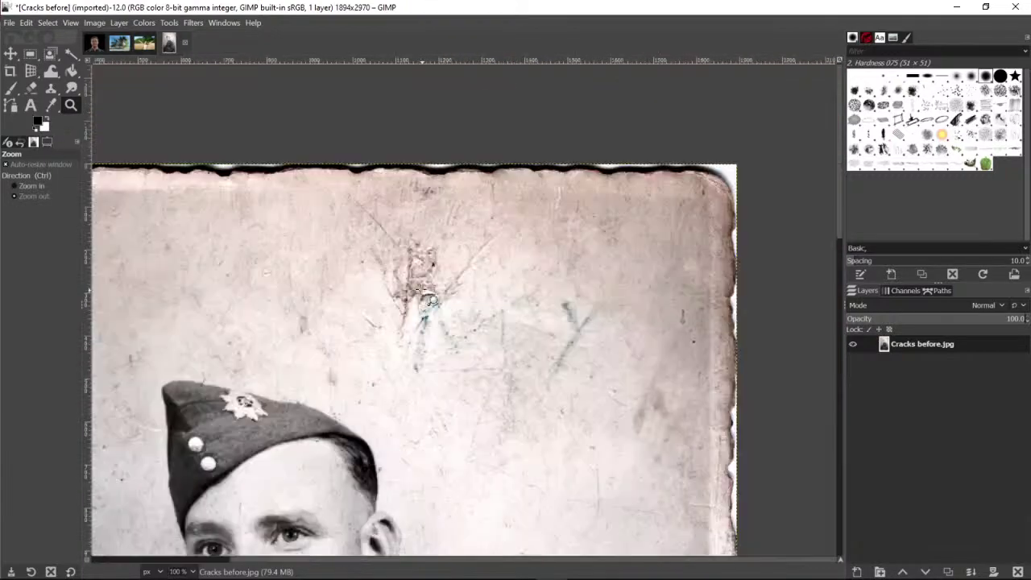
{"action": "left_click", "coordinate": [422, 291]}
{"action": "scroll", "coordinate": [443, 370], "scroll_direction": "down", "scroll_amount": 5}
{"action": "scroll", "coordinate": [433, 376], "scroll_direction": "down", "scroll_amount": 5}
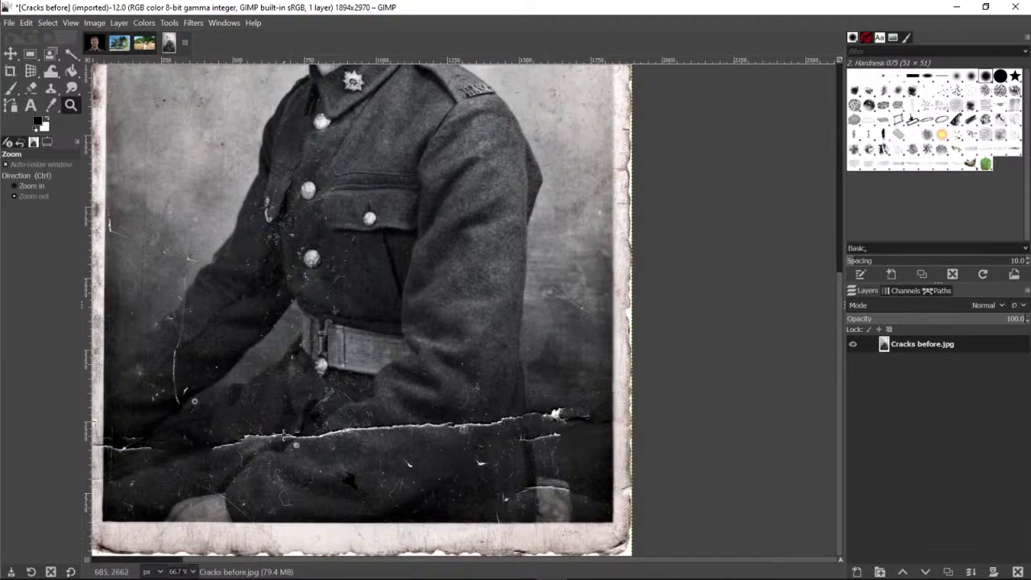
{"action": "scroll", "coordinate": [187, 316], "scroll_direction": "up", "scroll_amount": 5}
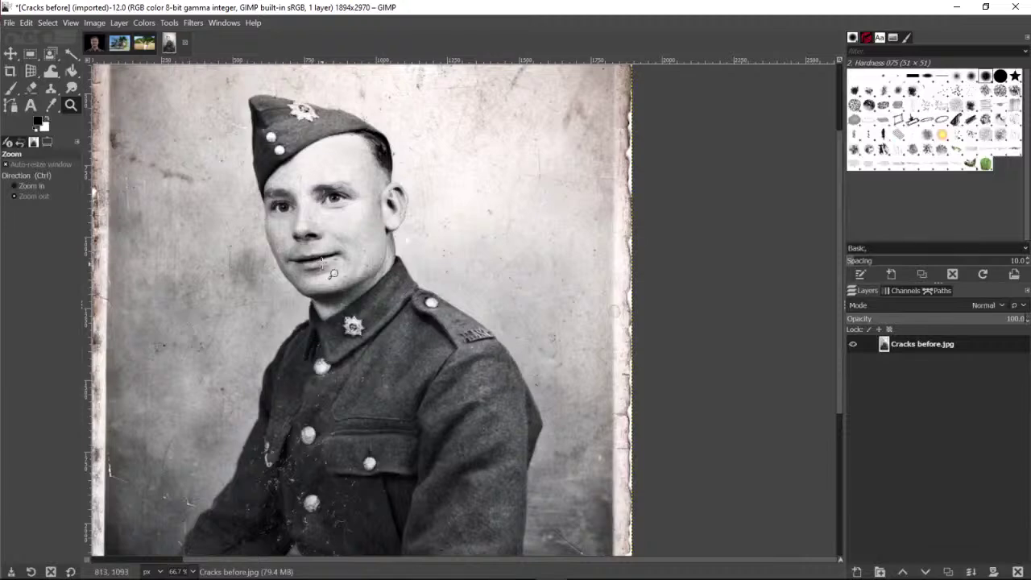
{"action": "left_click", "coordinate": [37, 185]}
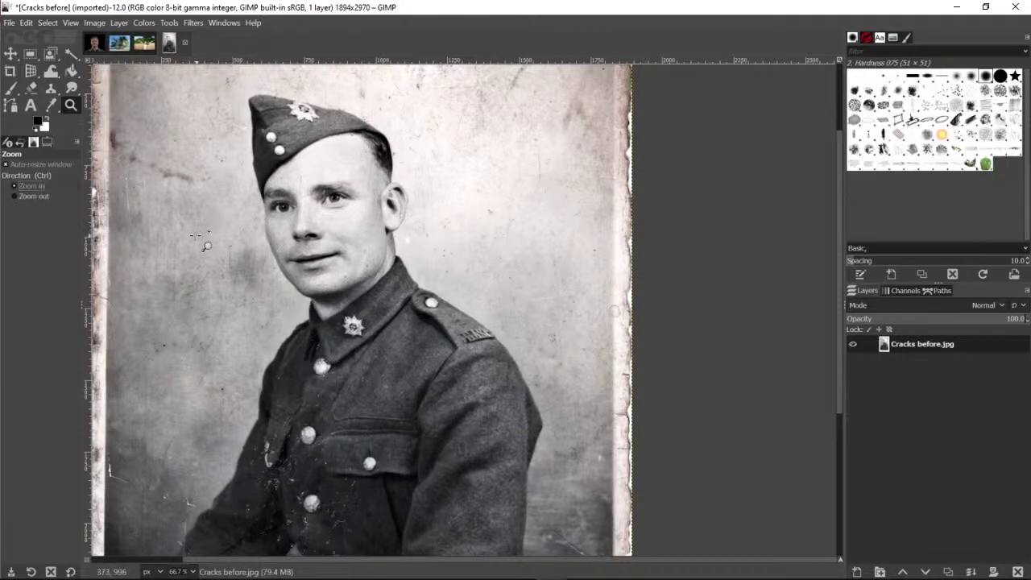
{"action": "left_click", "coordinate": [135, 178]}
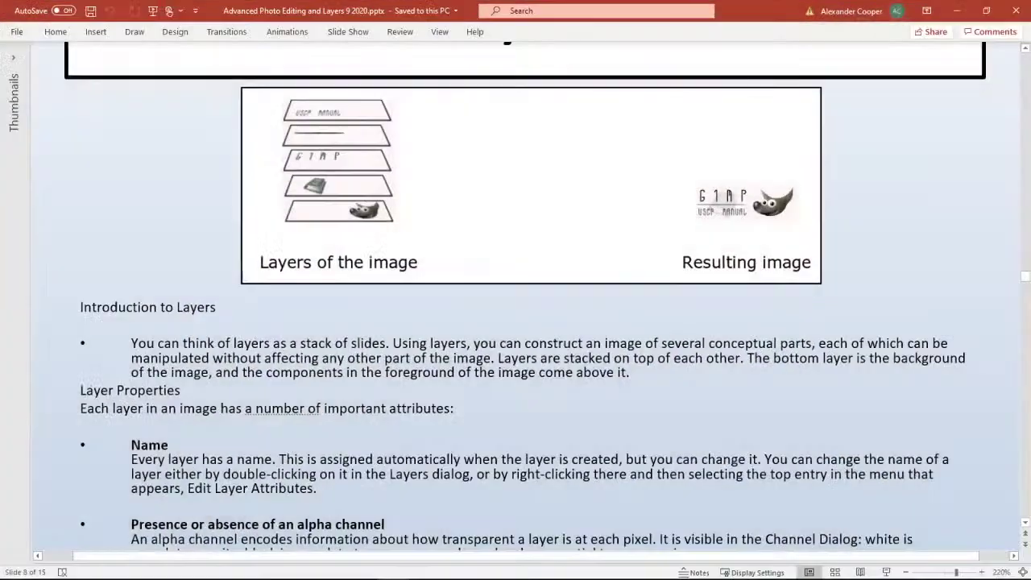
In PowerPoint, read the slide on layers and layer properties through to the start of Separating an Object From Its Background
{"action": "scroll", "coordinate": [532, 298], "scroll_direction": "down", "scroll_amount": 8}
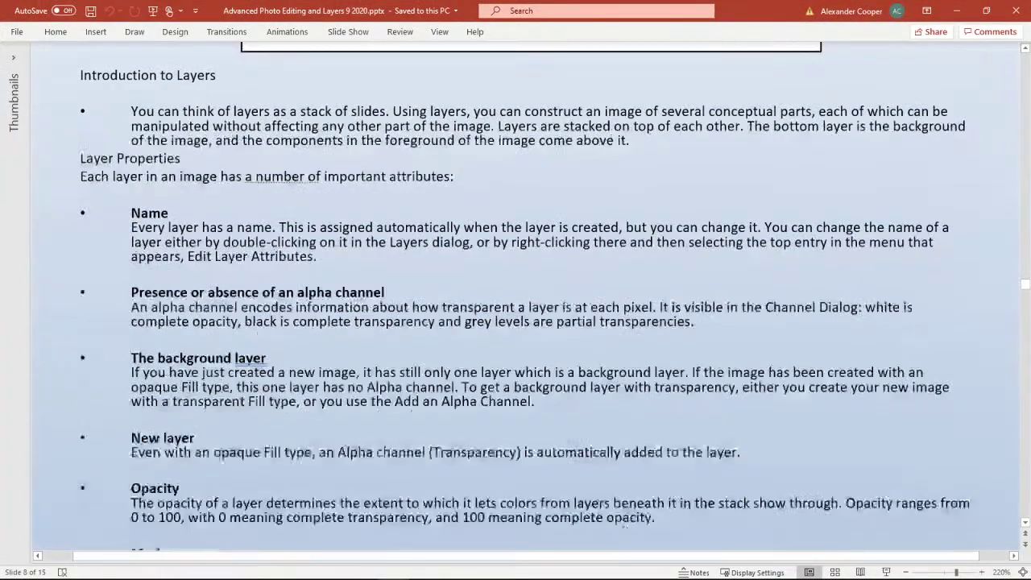
{"action": "scroll", "coordinate": [531, 298], "scroll_direction": "down", "scroll_amount": 5}
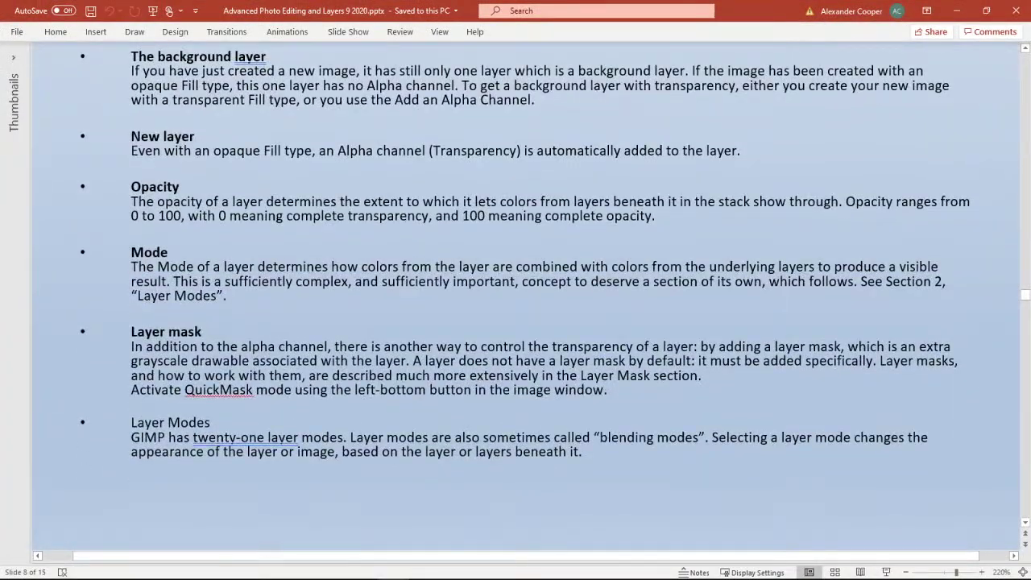
{"action": "scroll", "coordinate": [531, 298], "scroll_direction": "down", "scroll_amount": 4}
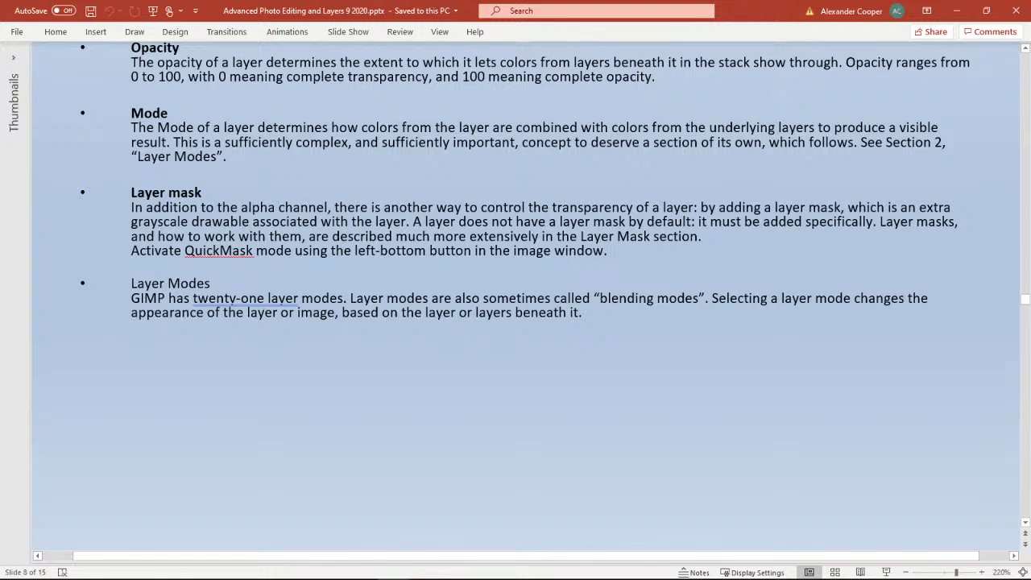
{"action": "scroll", "coordinate": [648, 350], "scroll_direction": "down", "scroll_amount": 5}
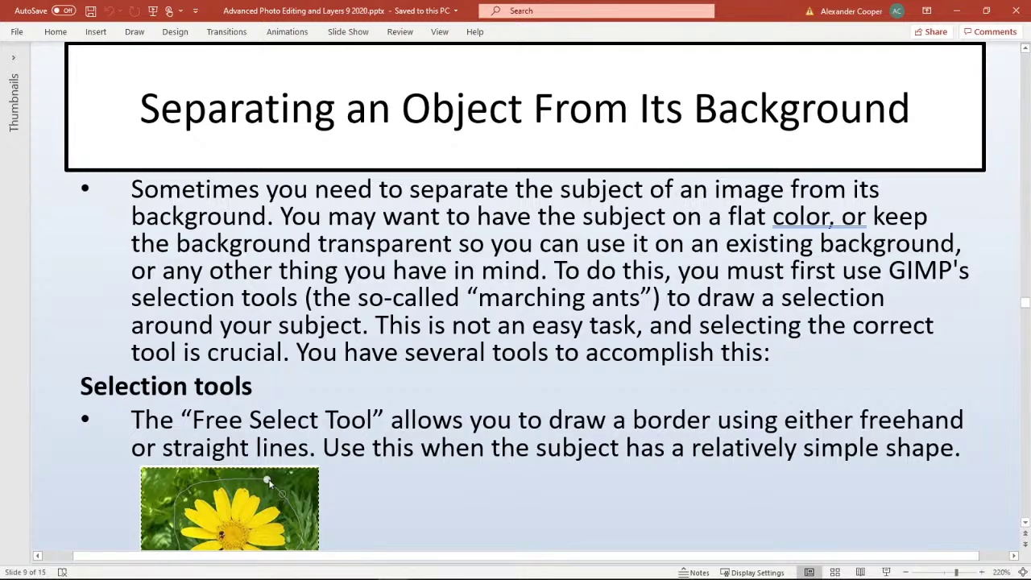
{"action": "scroll", "coordinate": [547, 297], "scroll_direction": "down", "scroll_amount": 3}
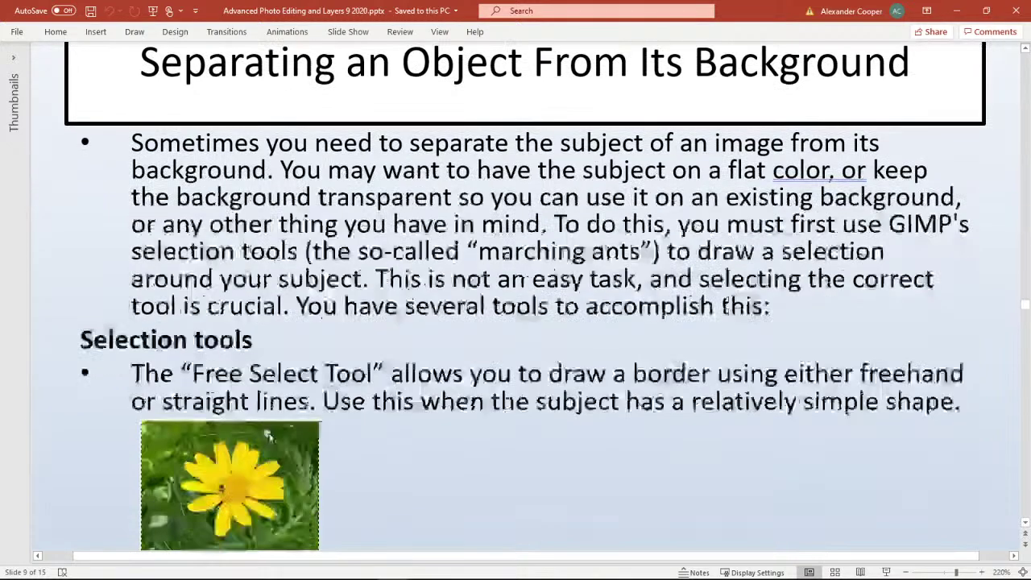
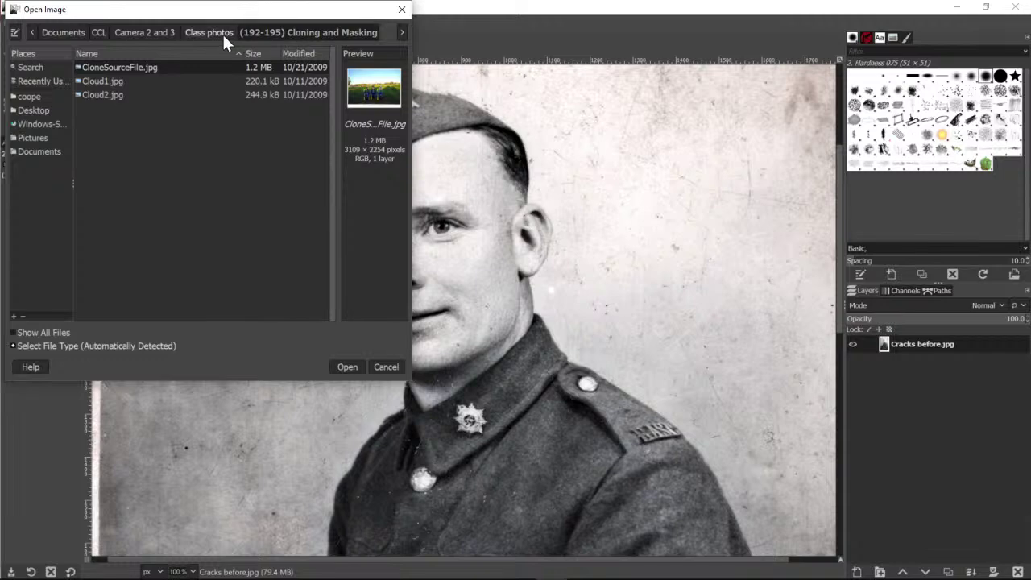
Check the Class photos folder without opening an image, and return to PowerPoint to read the Selective Colorization slide
{"action": "left_click", "coordinate": [222, 32]}
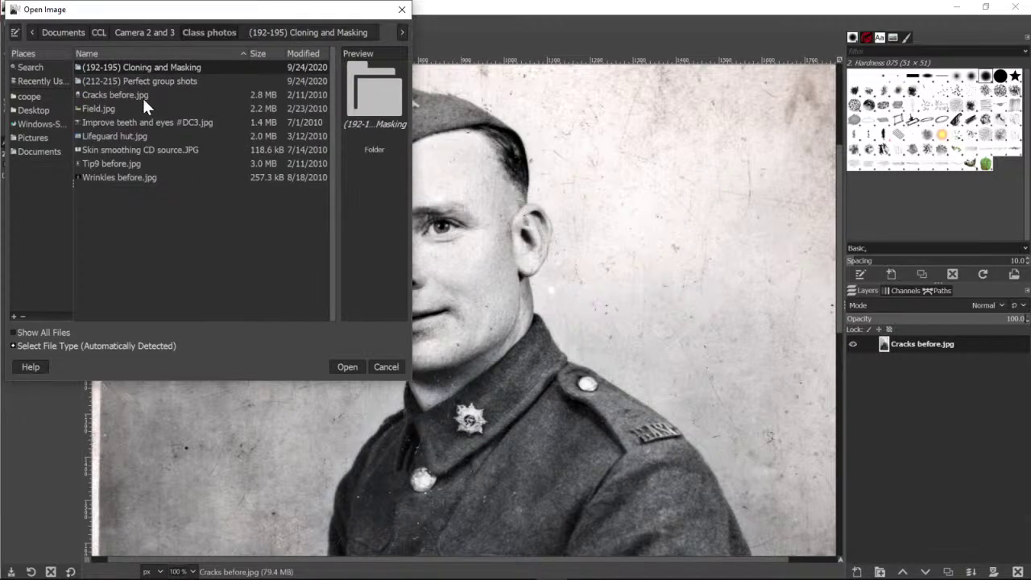
{"action": "left_click", "coordinate": [385, 367]}
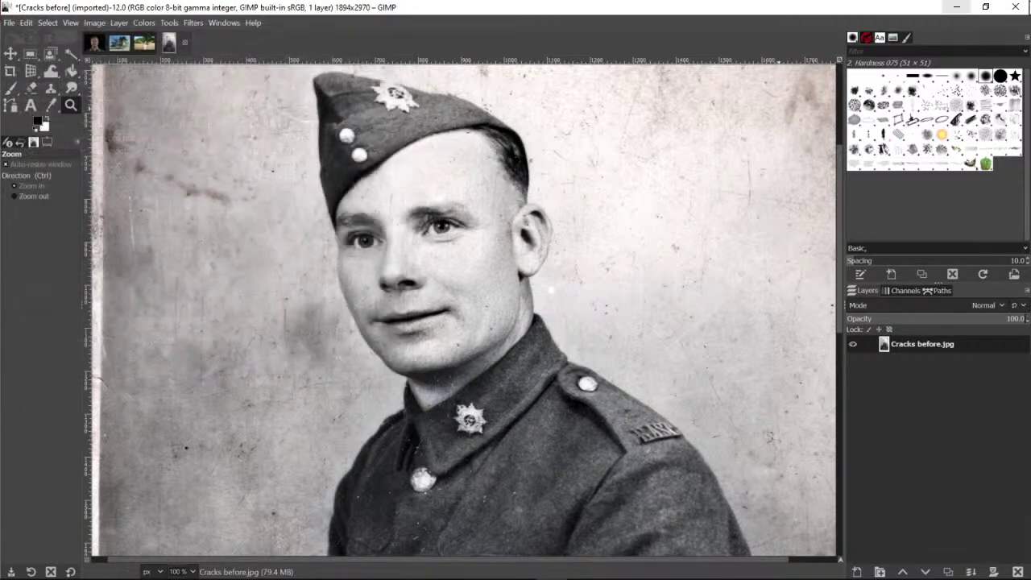
{"action": "left_click", "coordinate": [956, 7]}
{"action": "scroll", "coordinate": [530, 295], "scroll_direction": "down", "scroll_amount": 10}
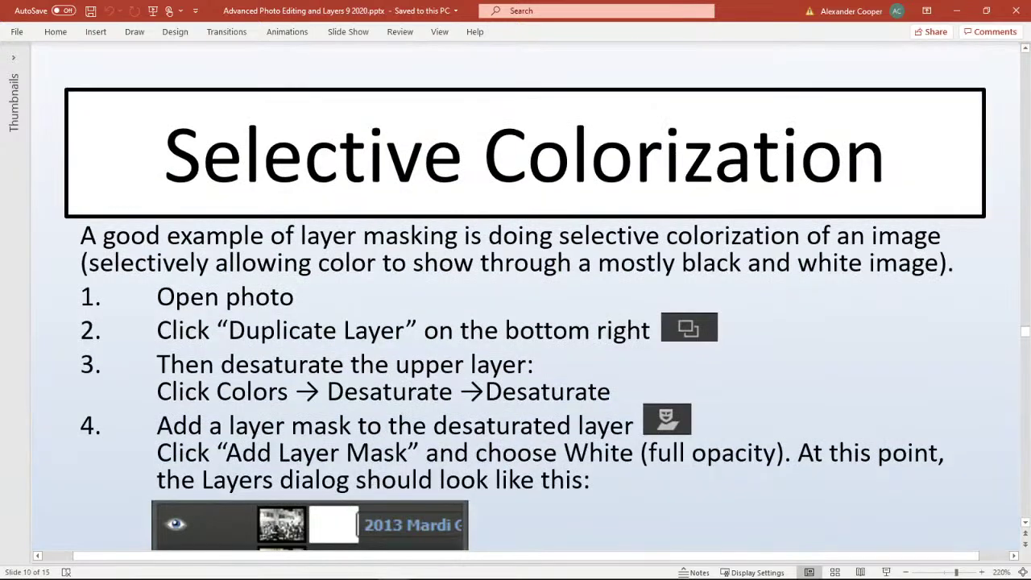
Read the Selective Colorization slide down to step 9, and return to the background fill and transparency notes on the preceding slide
{"action": "scroll", "coordinate": [531, 295], "scroll_direction": "down", "scroll_amount": 3}
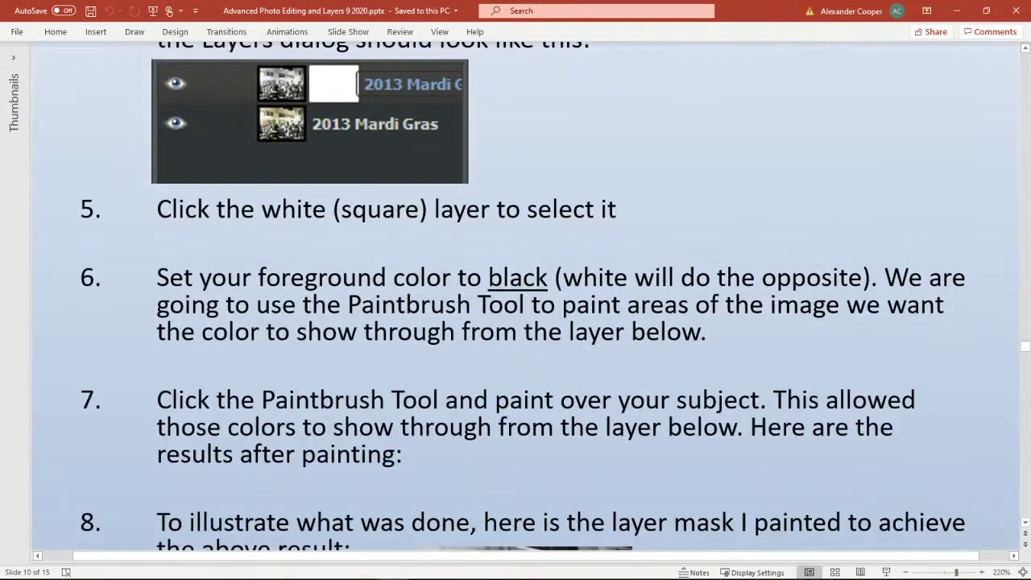
{"action": "scroll", "coordinate": [530, 296], "scroll_direction": "up", "scroll_amount": 2}
{"action": "scroll", "coordinate": [530, 295], "scroll_direction": "up", "scroll_amount": 6}
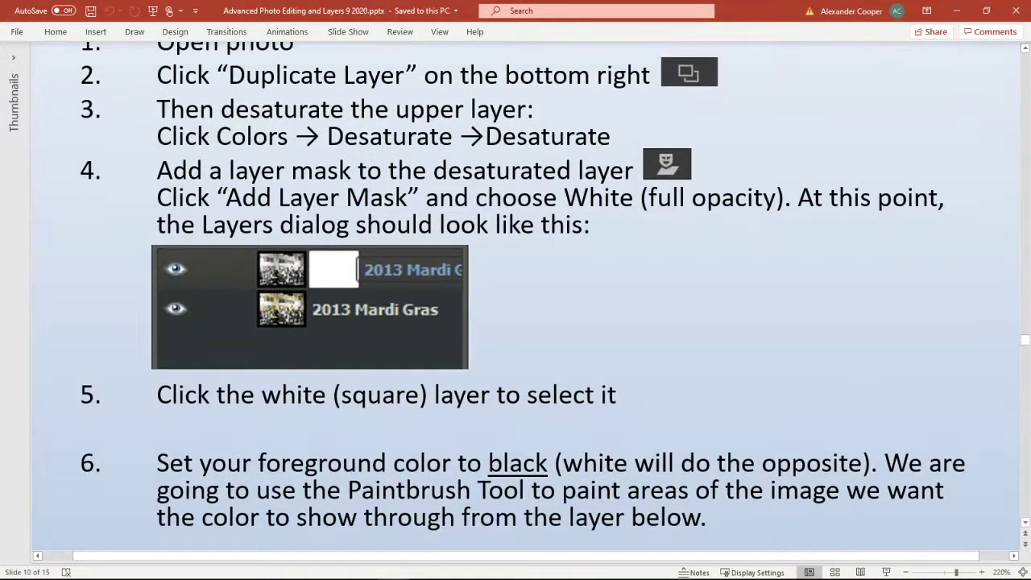
{"action": "scroll", "coordinate": [530, 295], "scroll_direction": "down", "scroll_amount": 7}
{"action": "scroll", "coordinate": [531, 295], "scroll_direction": "down", "scroll_amount": 8}
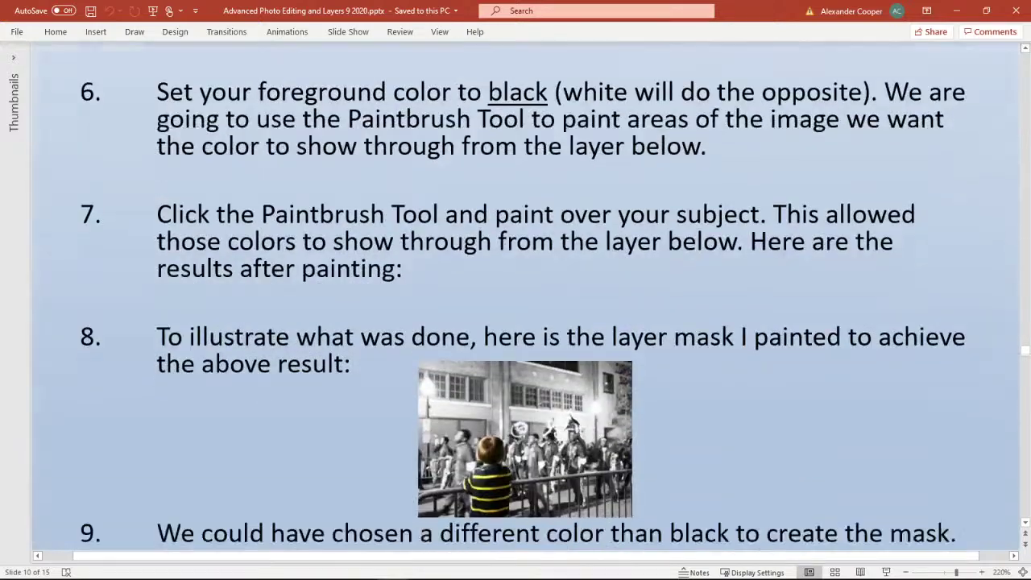
{"action": "scroll", "coordinate": [530, 295], "scroll_direction": "up", "scroll_amount": 15}
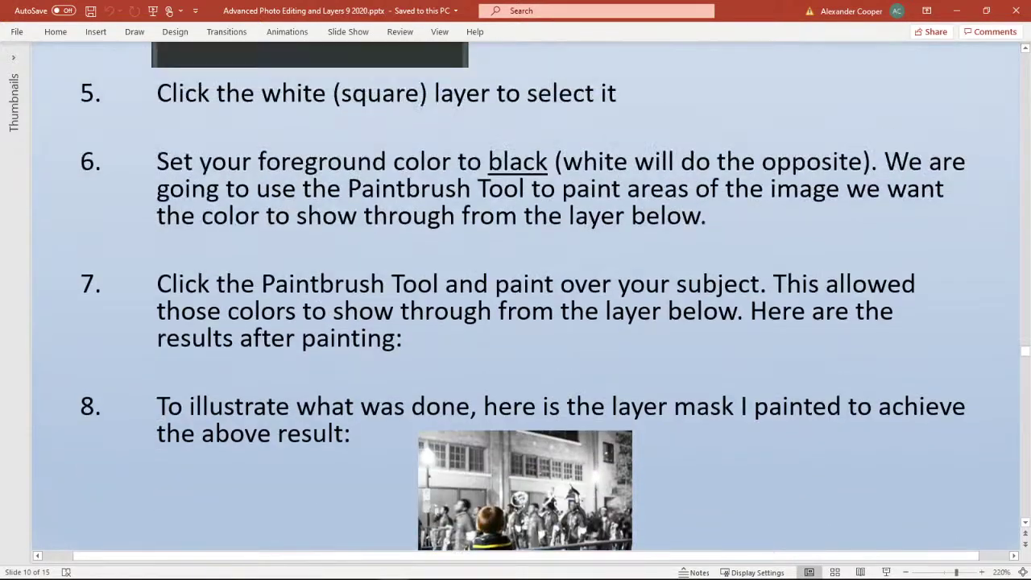
{"action": "scroll", "coordinate": [530, 295], "scroll_direction": "up", "scroll_amount": 1}
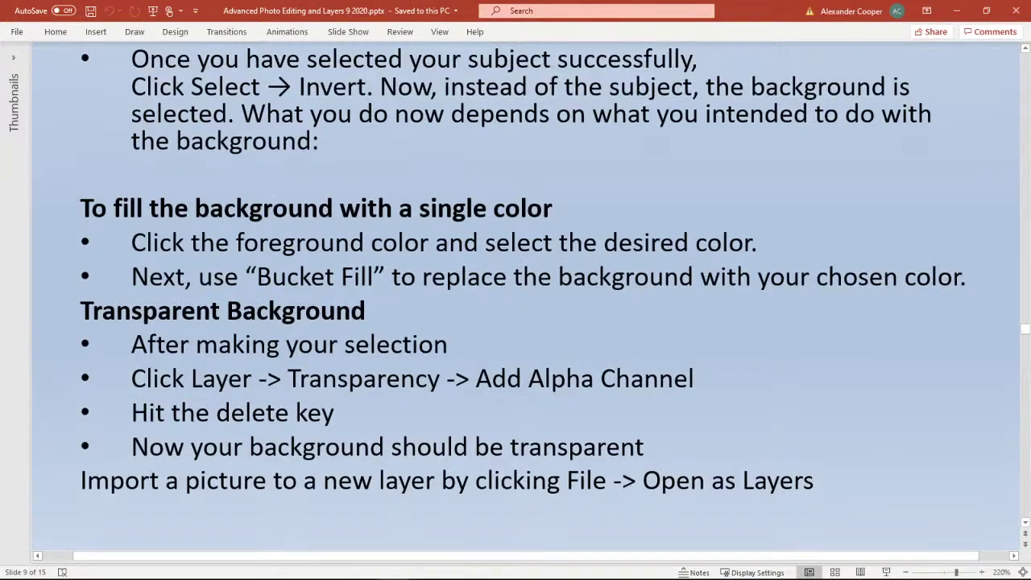
{"action": "scroll", "coordinate": [530, 296], "scroll_direction": "down", "scroll_amount": 2}
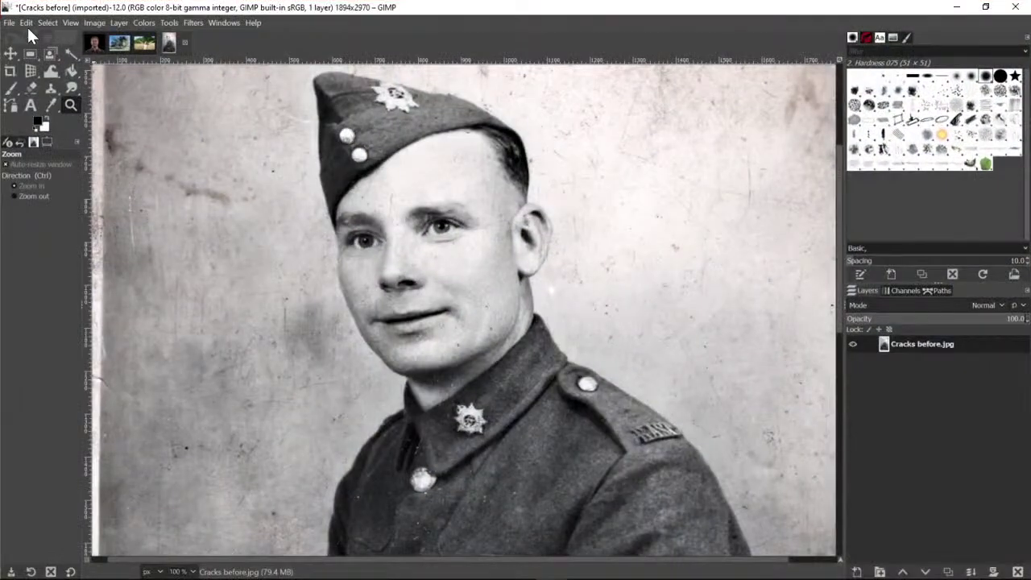
Switch to GIMP and browse for an image to open, previewing the files in the Camera 2 and 3 folder
{"action": "left_click", "coordinate": [10, 23]}
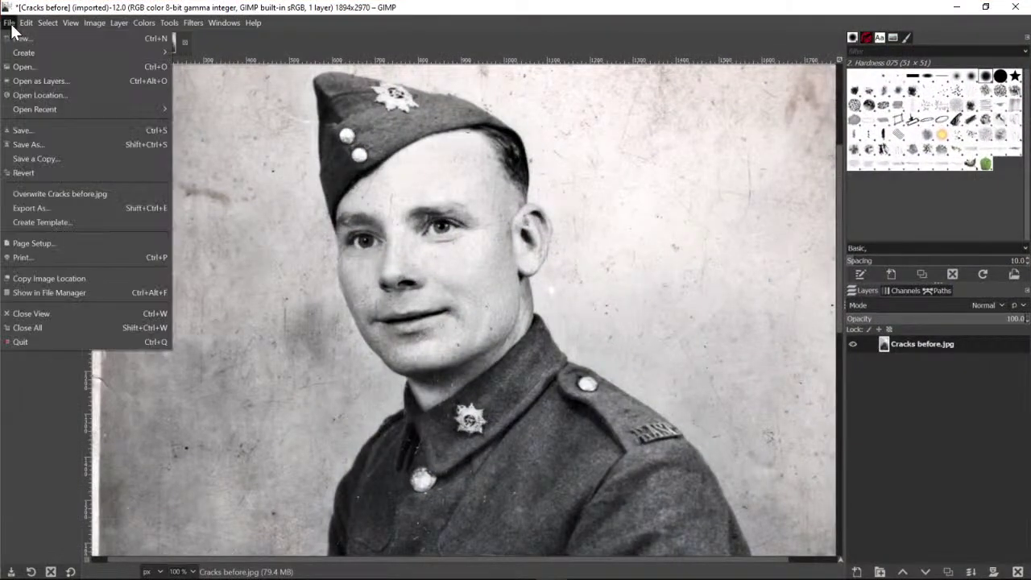
{"action": "left_click", "coordinate": [25, 67]}
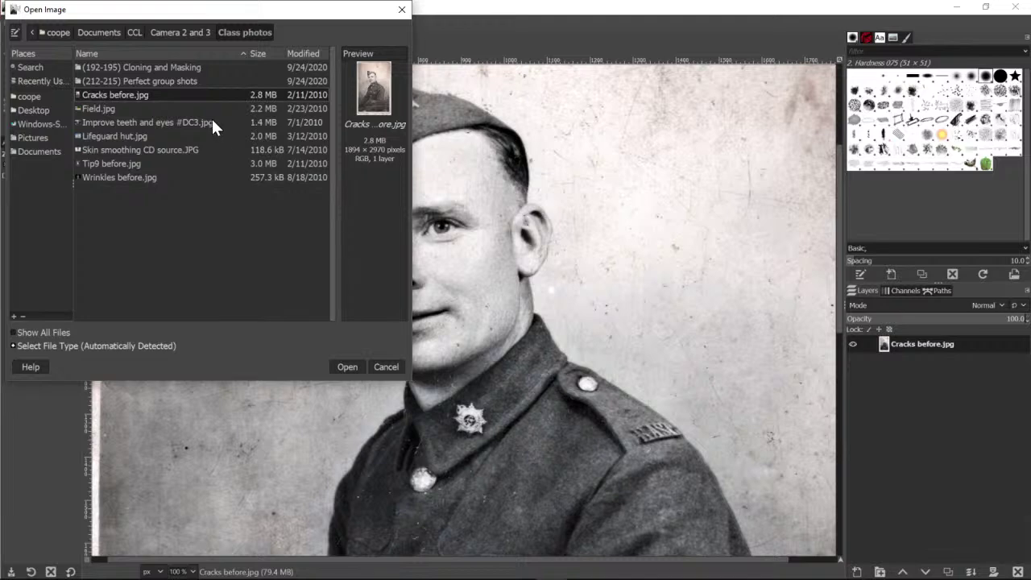
{"action": "left_click", "coordinate": [193, 31]}
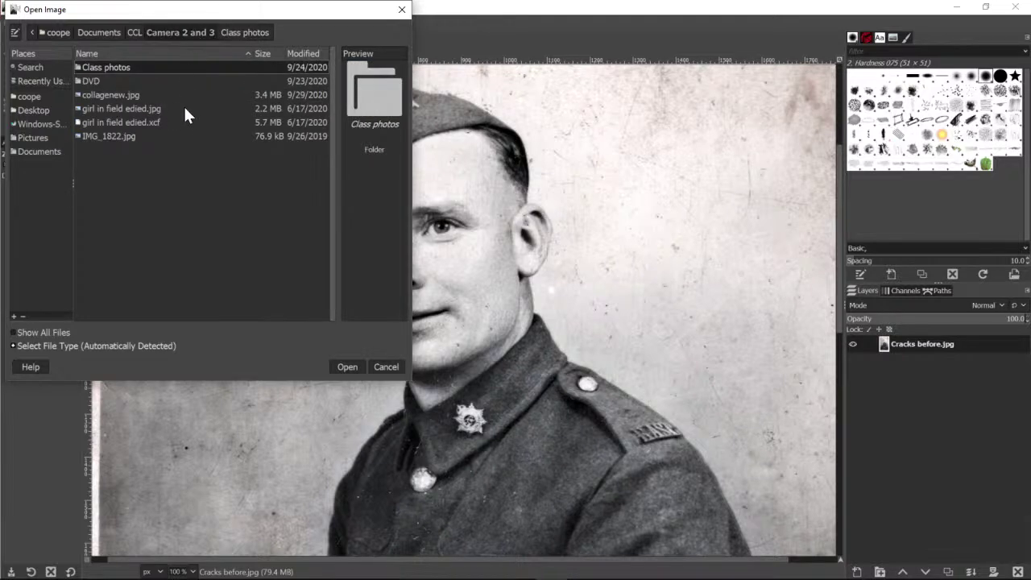
{"action": "left_click", "coordinate": [137, 96]}
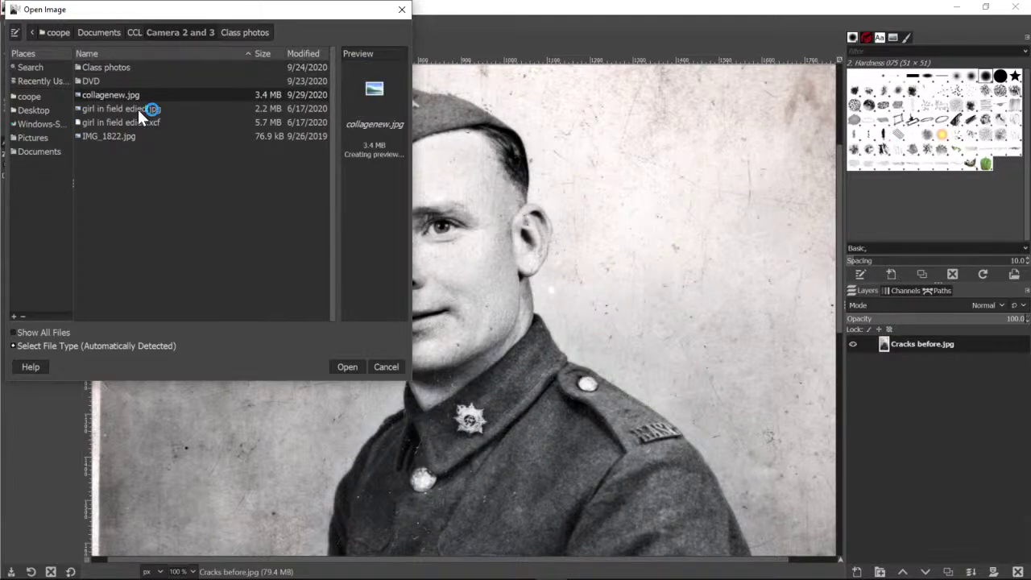
{"action": "left_click", "coordinate": [138, 109]}
{"action": "left_click", "coordinate": [140, 120]}
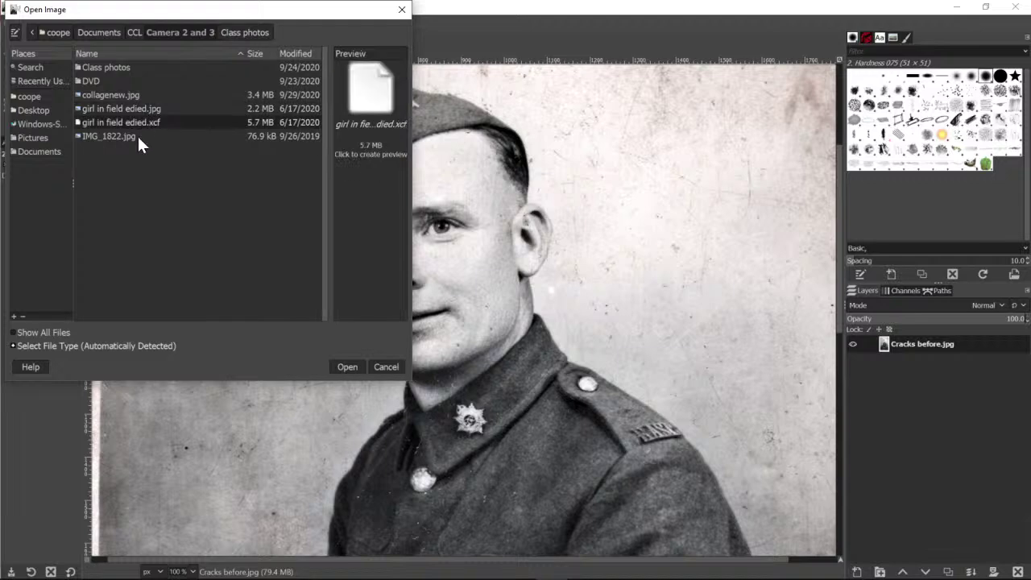
{"action": "left_click", "coordinate": [132, 137]}
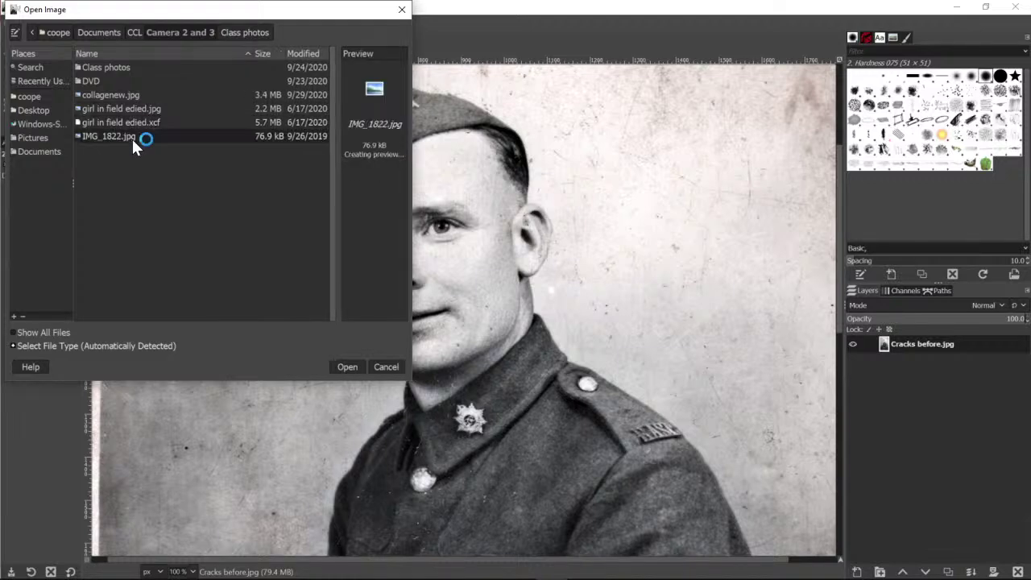
{"action": "left_click", "coordinate": [114, 71]}
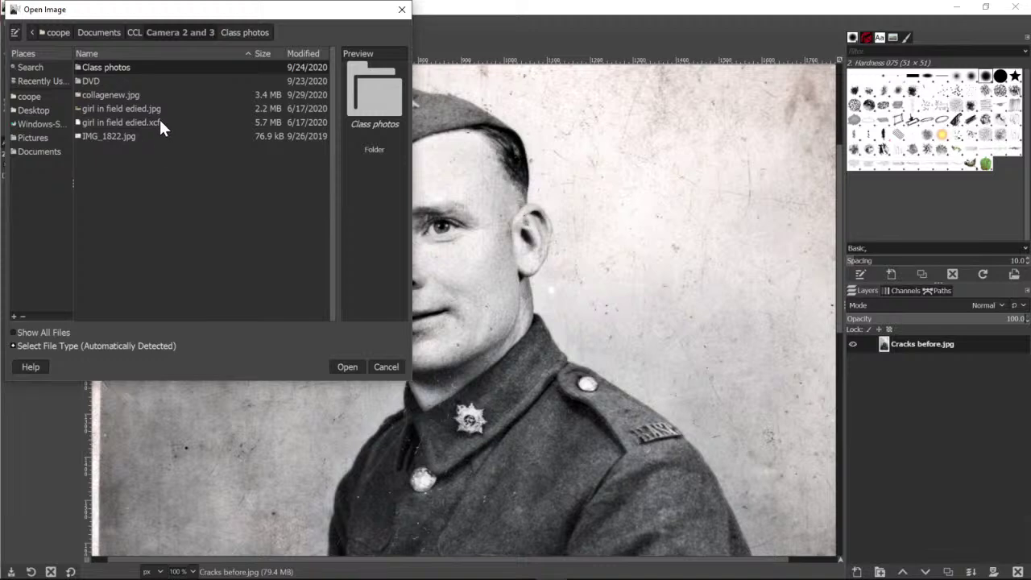
Preview Cloud1.jpg and Cloud2.jpg in the (192-195) Cloning and Masking folder inside Class photos
{"action": "double_click", "coordinate": [134, 66]}
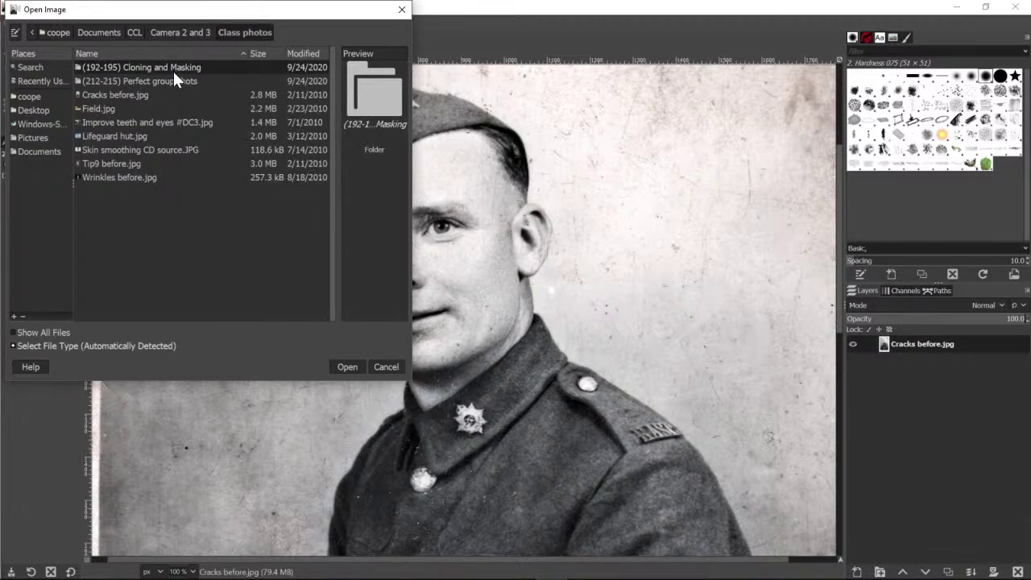
{"action": "double_click", "coordinate": [167, 69]}
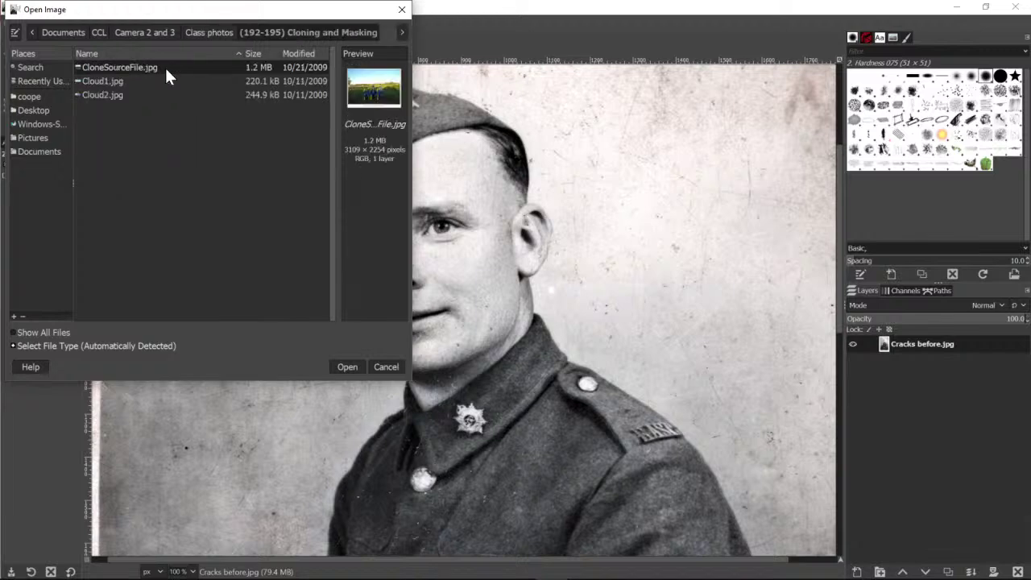
{"action": "left_click", "coordinate": [126, 81]}
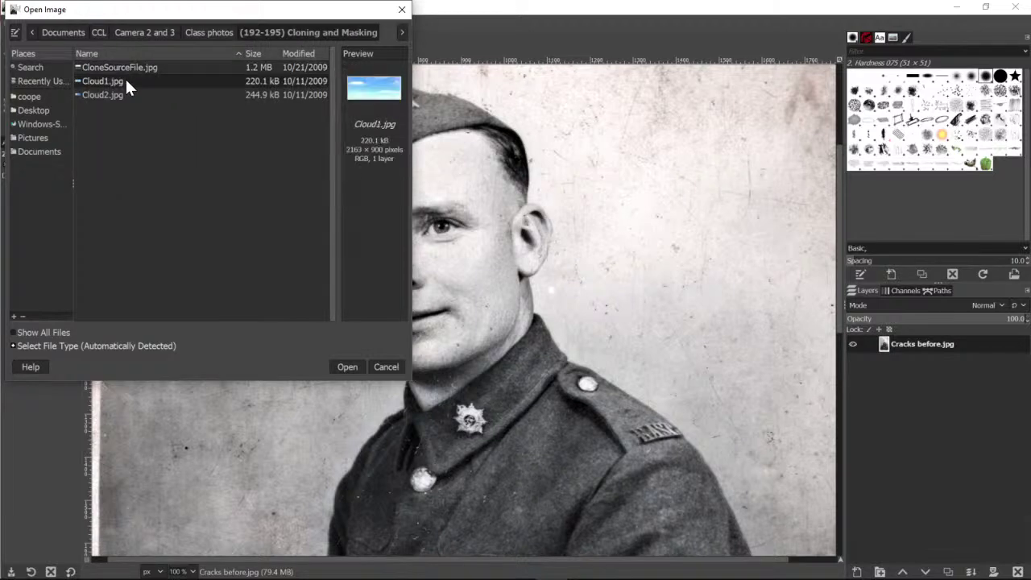
{"action": "left_click", "coordinate": [125, 94]}
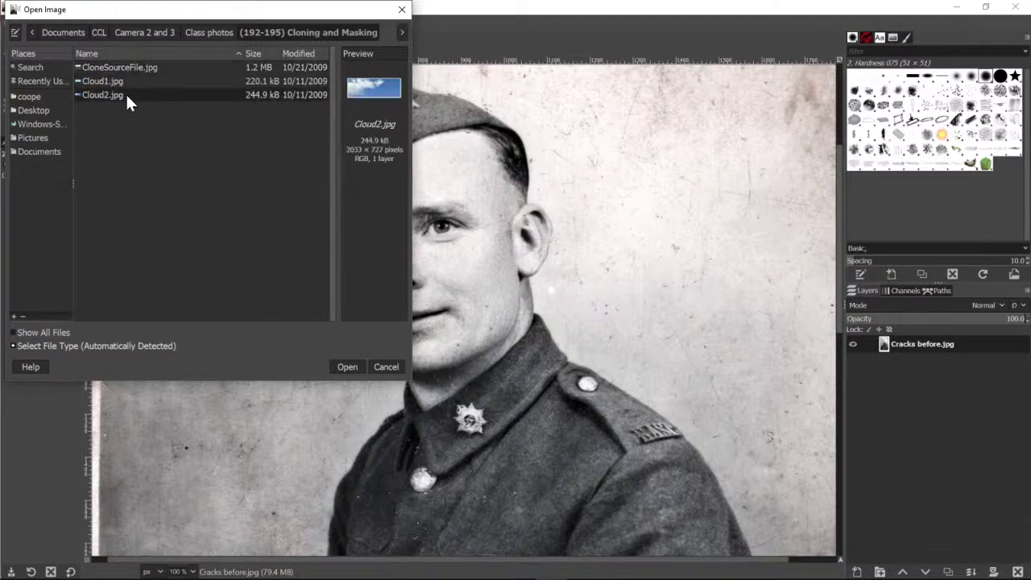
Open Skin smoothing CD source.JPG from the Class photos folder and set its view to 150% zoom
{"action": "left_click", "coordinate": [150, 35]}
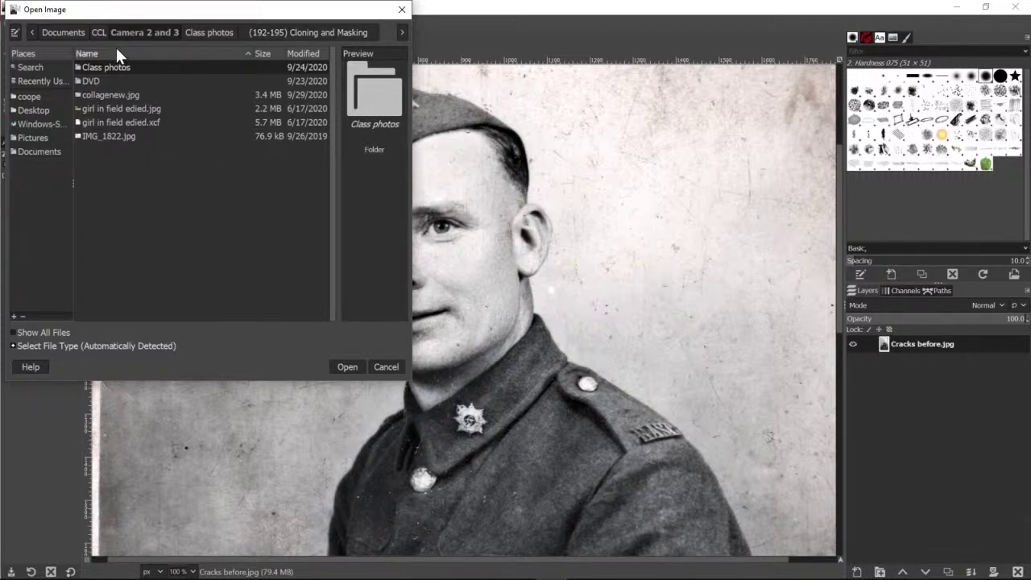
{"action": "left_click", "coordinate": [203, 32]}
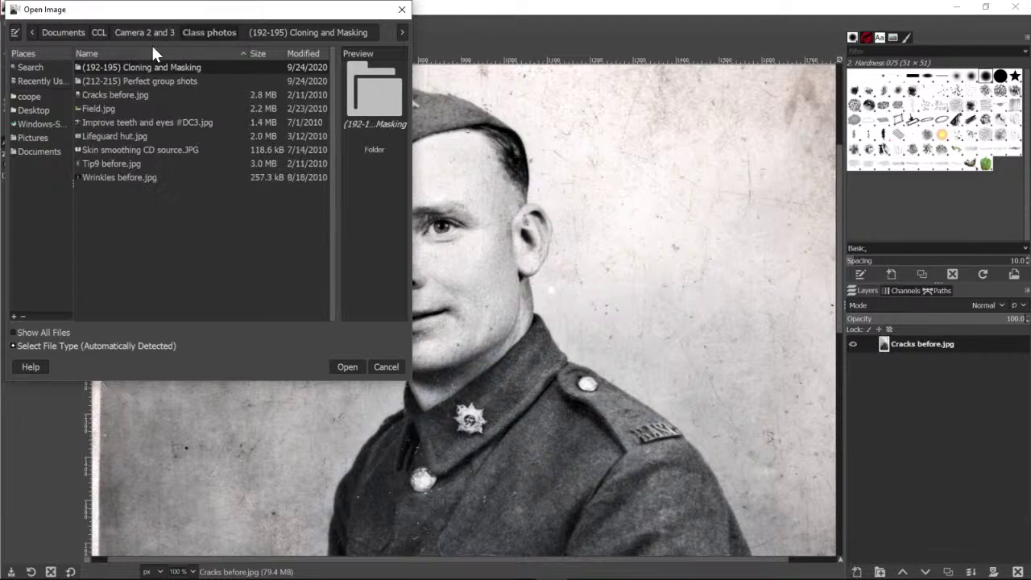
{"action": "left_click", "coordinate": [125, 123]}
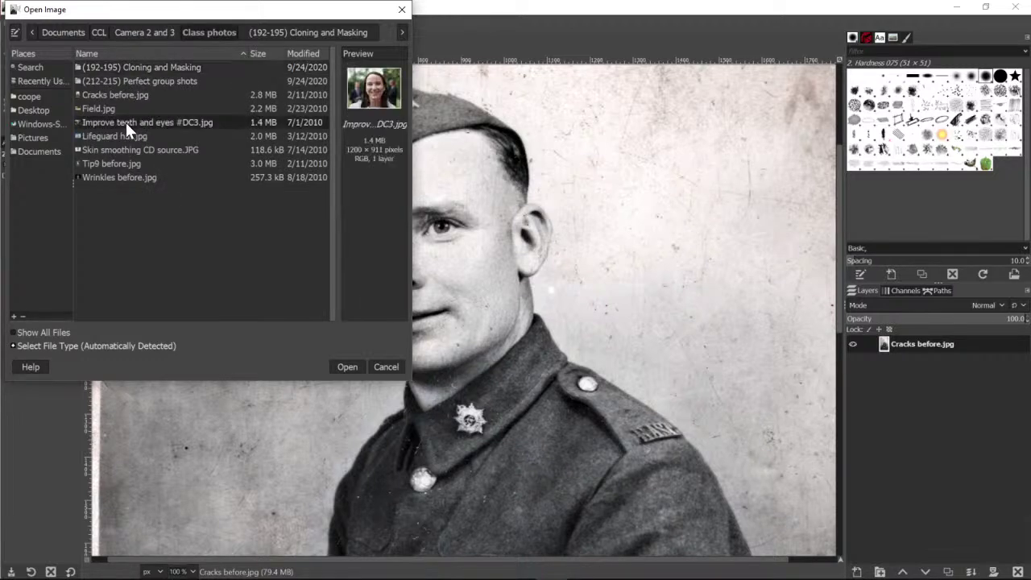
{"action": "left_click", "coordinate": [122, 136]}
{"action": "left_click", "coordinate": [122, 150]}
{"action": "left_click", "coordinate": [120, 163]}
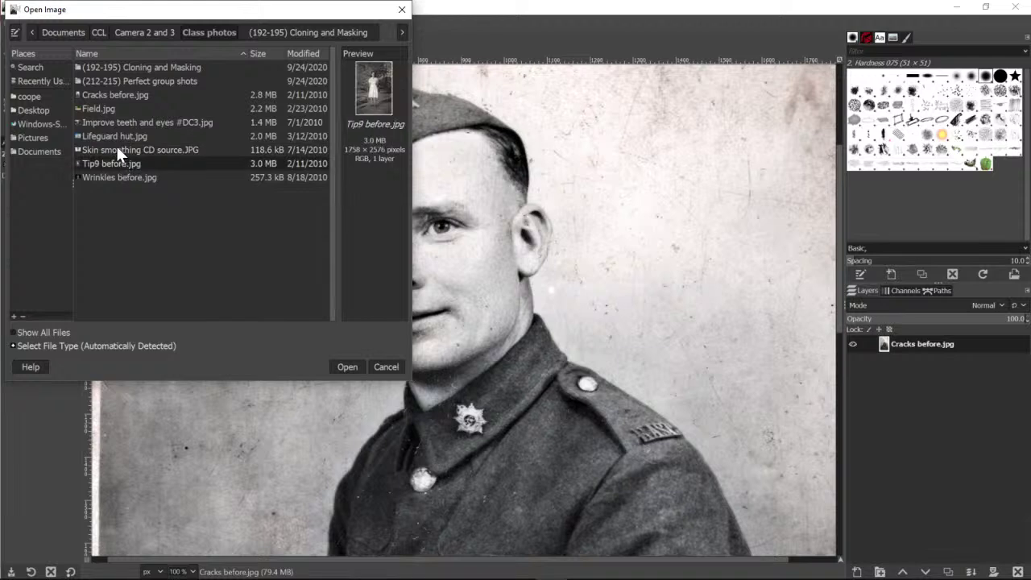
{"action": "left_click", "coordinate": [115, 151]}
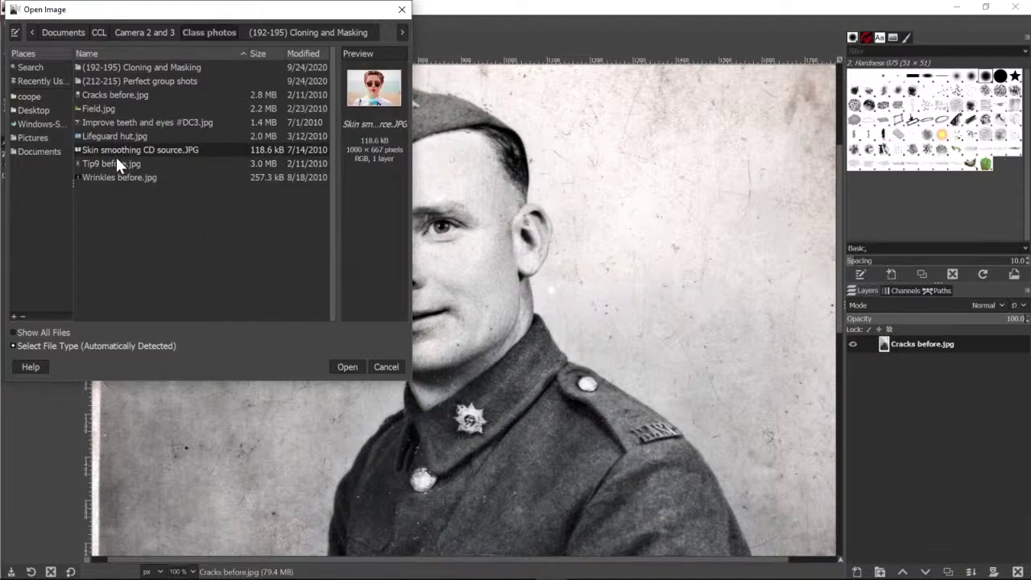
{"action": "left_click", "coordinate": [355, 366]}
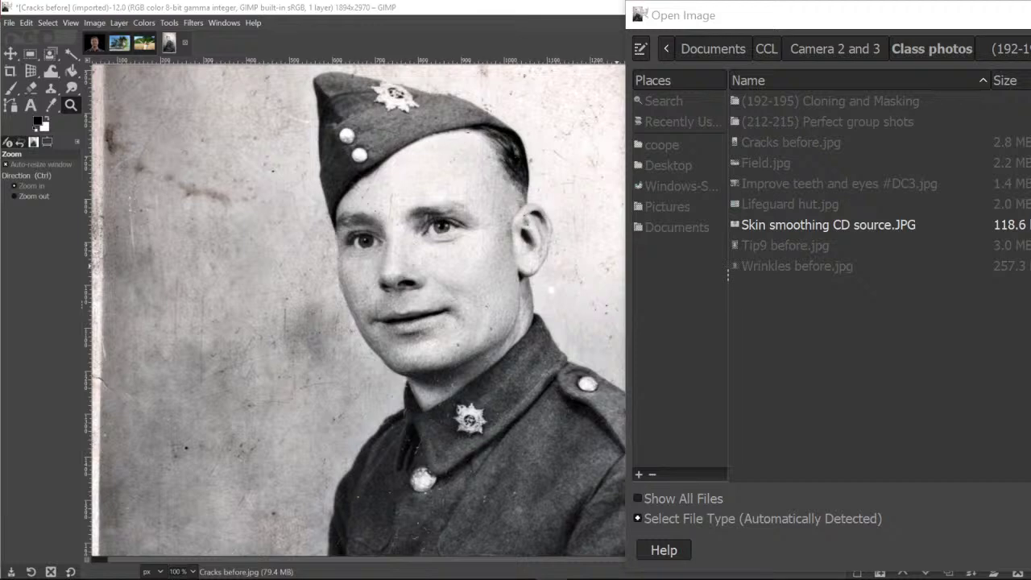
{"action": "left_click", "coordinate": [355, 263]}
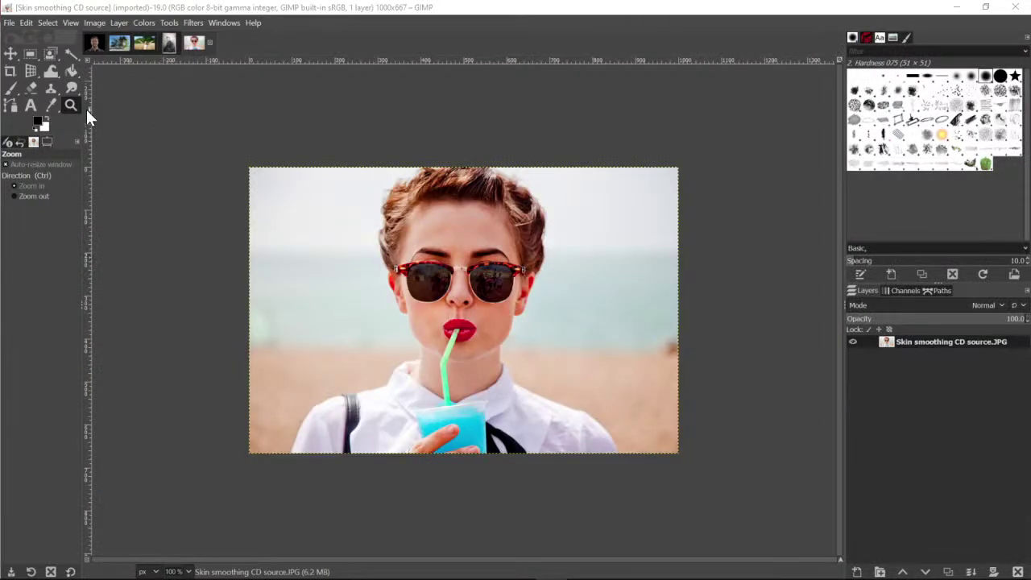
{"action": "left_click", "coordinate": [457, 345]}
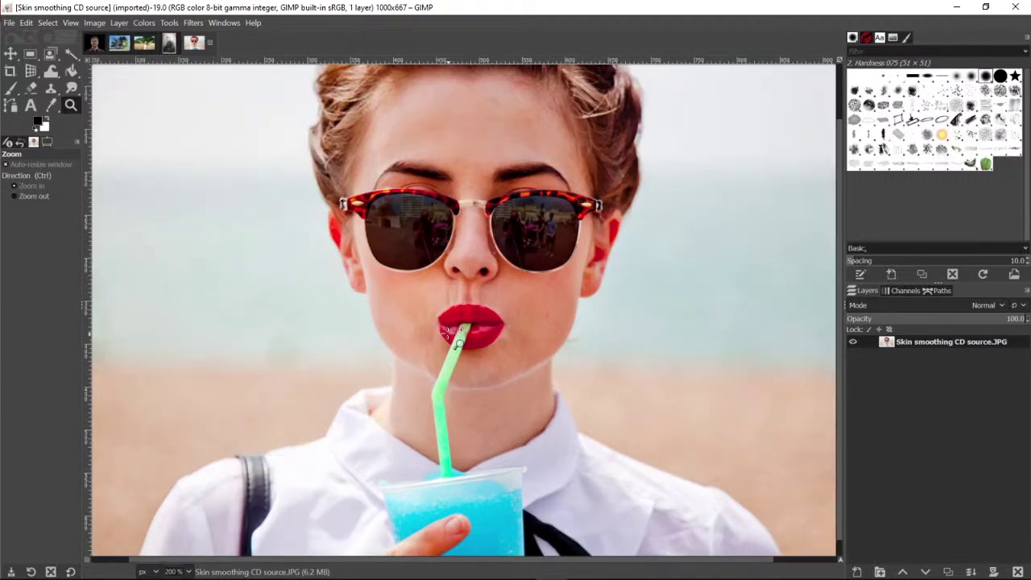
{"action": "left_click", "coordinate": [45, 195]}
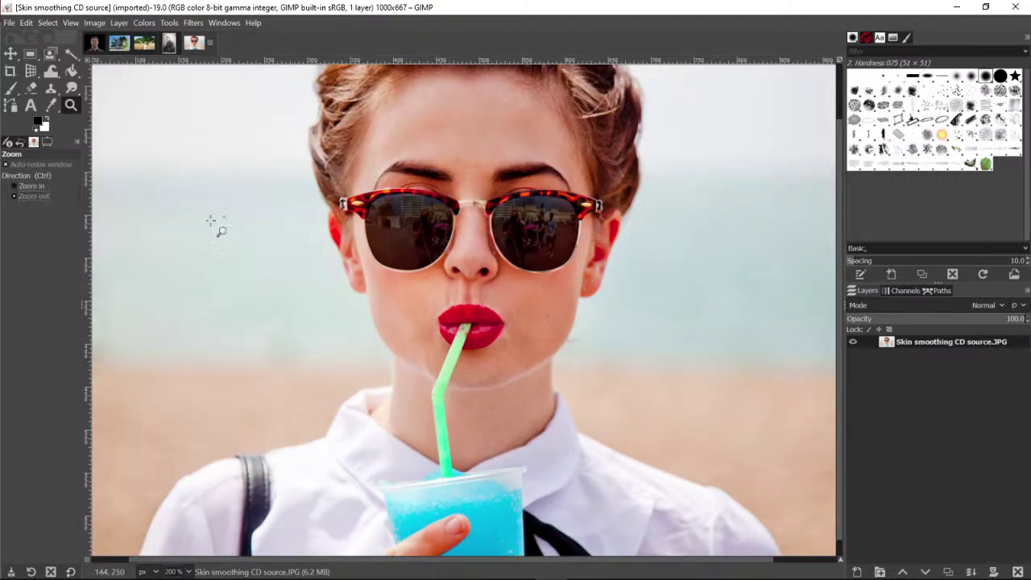
{"action": "left_click", "coordinate": [218, 224]}
Return to PowerPoint and read the first steps on the Selective Colorization slide, from opening a photo to adding a layer mask
{"action": "left_click", "coordinate": [956, 8]}
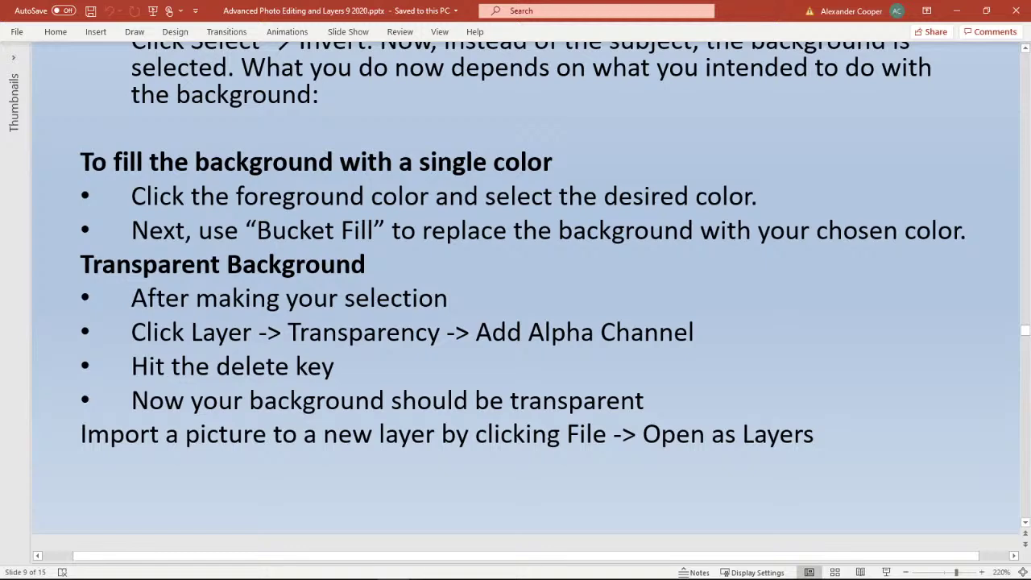
{"action": "scroll", "coordinate": [526, 296], "scroll_direction": "down", "scroll_amount": 3}
{"action": "scroll", "coordinate": [526, 295], "scroll_direction": "up", "scroll_amount": 3}
{"action": "scroll", "coordinate": [526, 295], "scroll_direction": "down", "scroll_amount": 3}
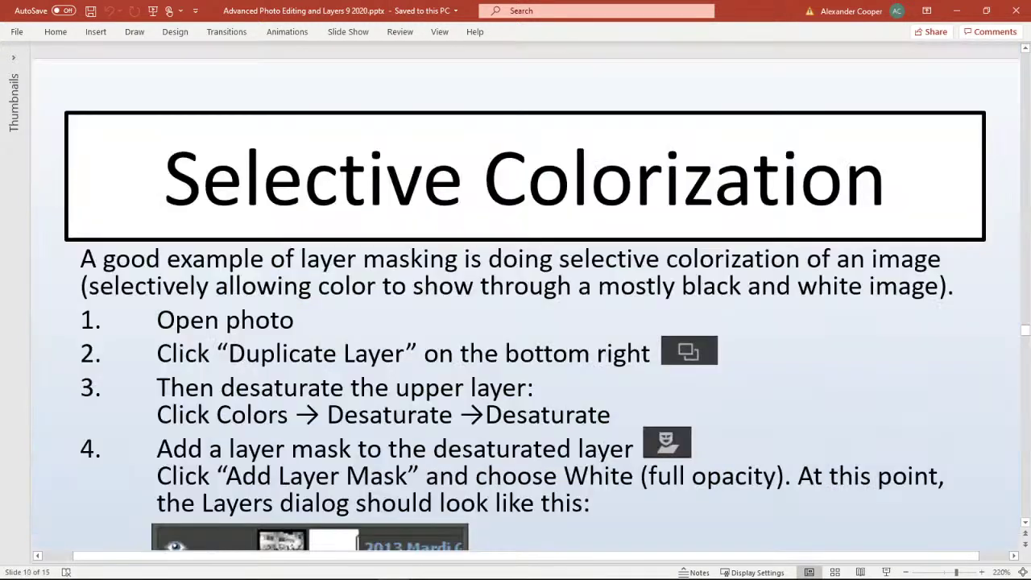
{"action": "scroll", "coordinate": [532, 298], "scroll_direction": "down", "scroll_amount": 2}
{"action": "scroll", "coordinate": [531, 298], "scroll_direction": "up", "scroll_amount": 4}
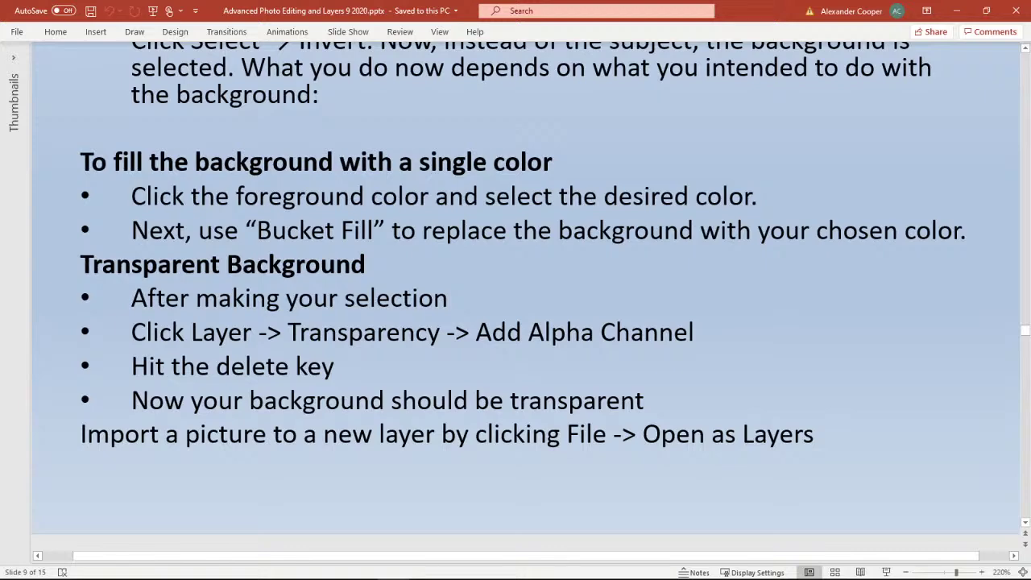
{"action": "scroll", "coordinate": [531, 298], "scroll_direction": "down", "scroll_amount": 5}
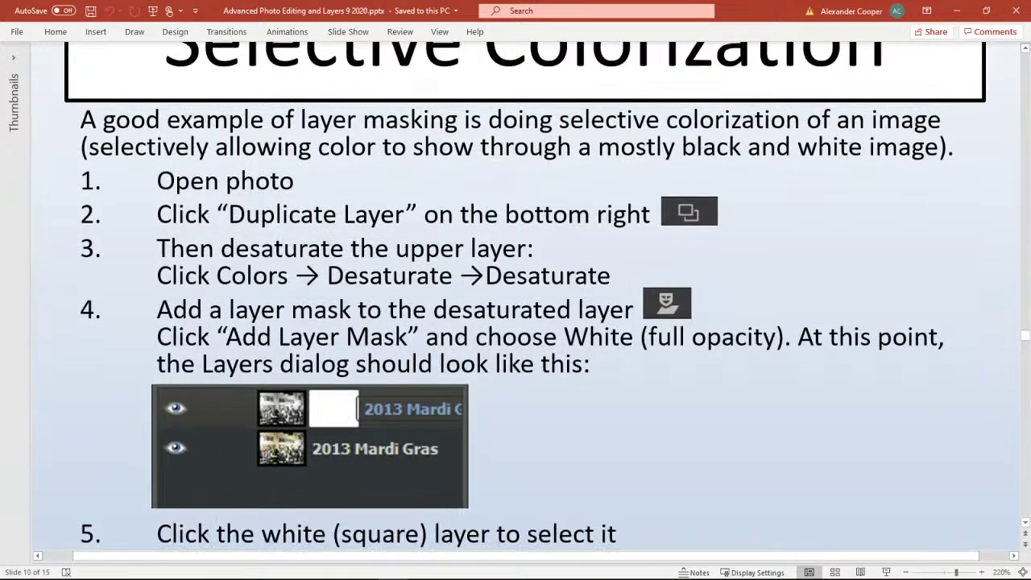
{"action": "scroll", "coordinate": [532, 298], "scroll_direction": "down", "scroll_amount": 1}
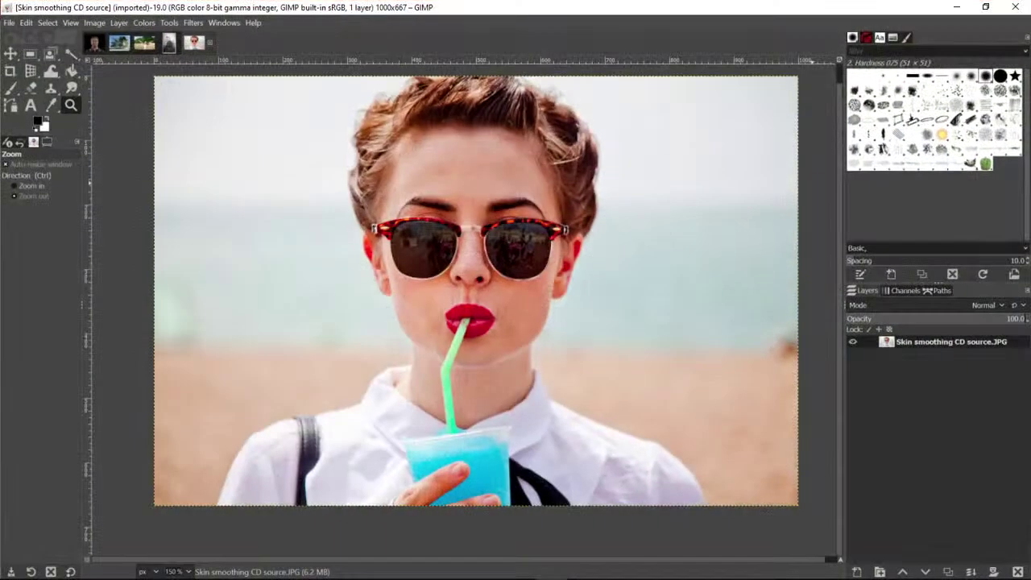
Duplicate the Skin smoothing CD source.JPG layer and desaturate the upper copy using Luminance mode
{"action": "left_click", "coordinate": [948, 572]}
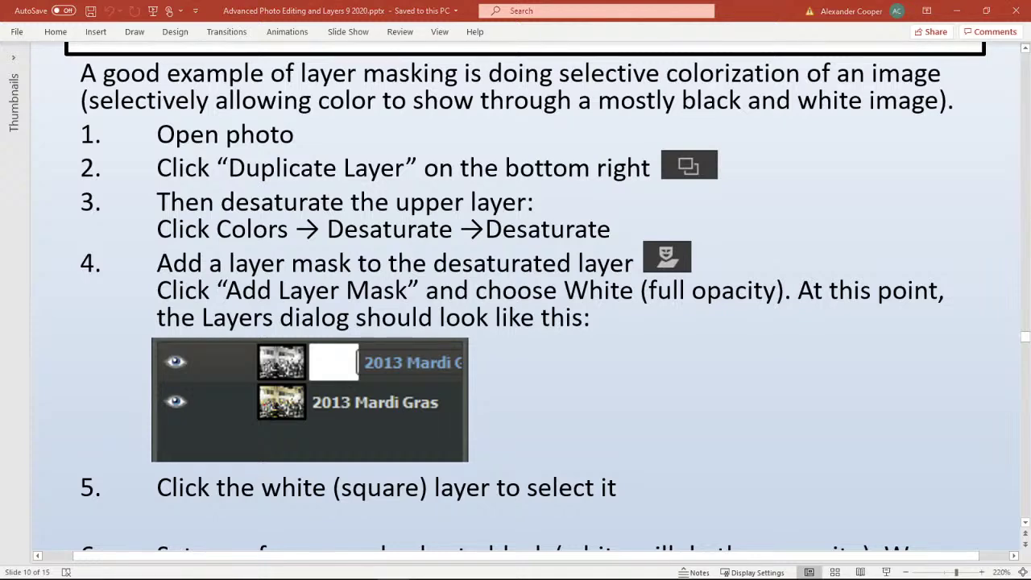
{"action": "key", "text": "alt+Tab"}
{"action": "left_click", "coordinate": [144, 23]}
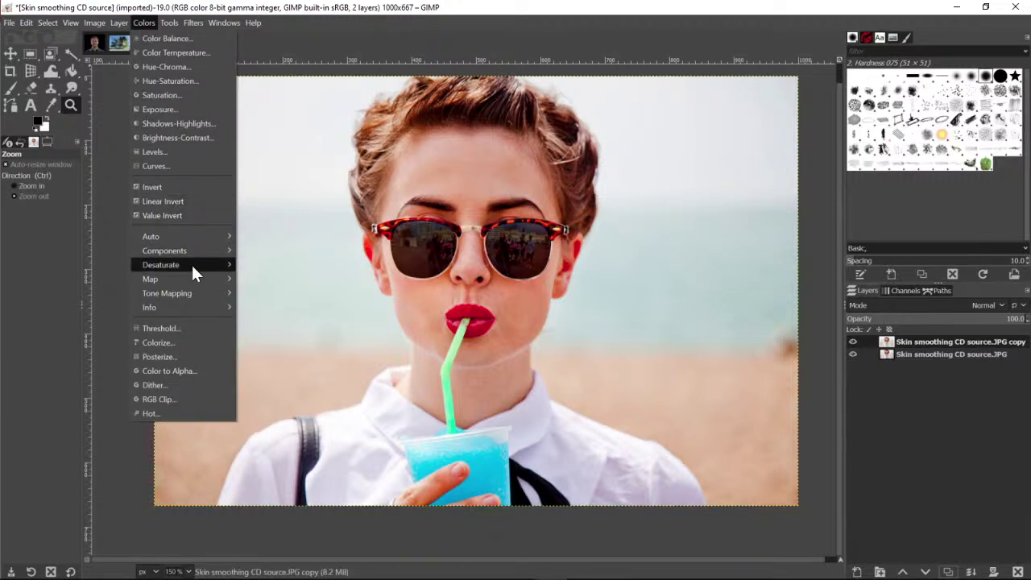
{"action": "mouse_move", "coordinate": [191, 263]}
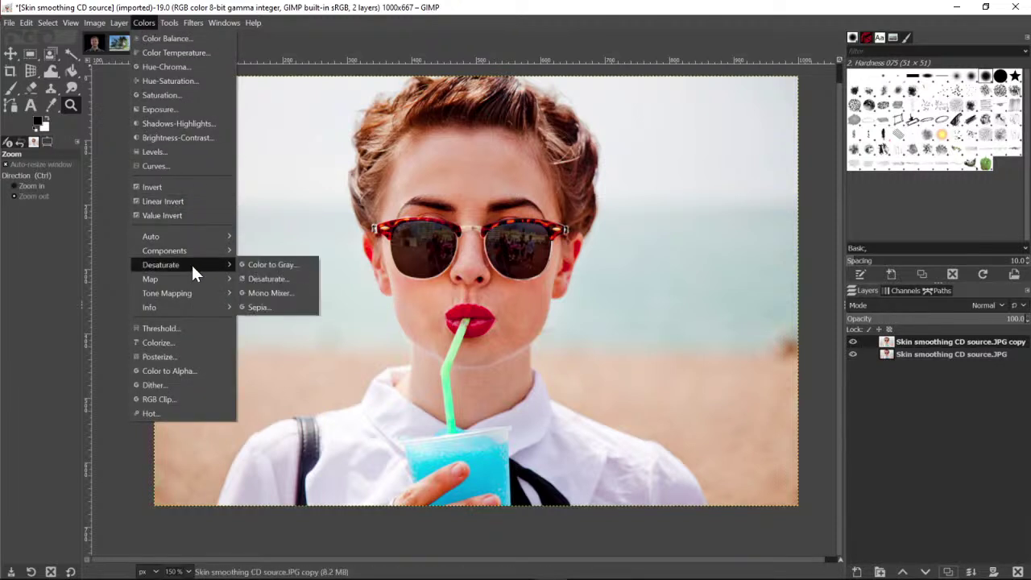
{"action": "left_click", "coordinate": [269, 278]}
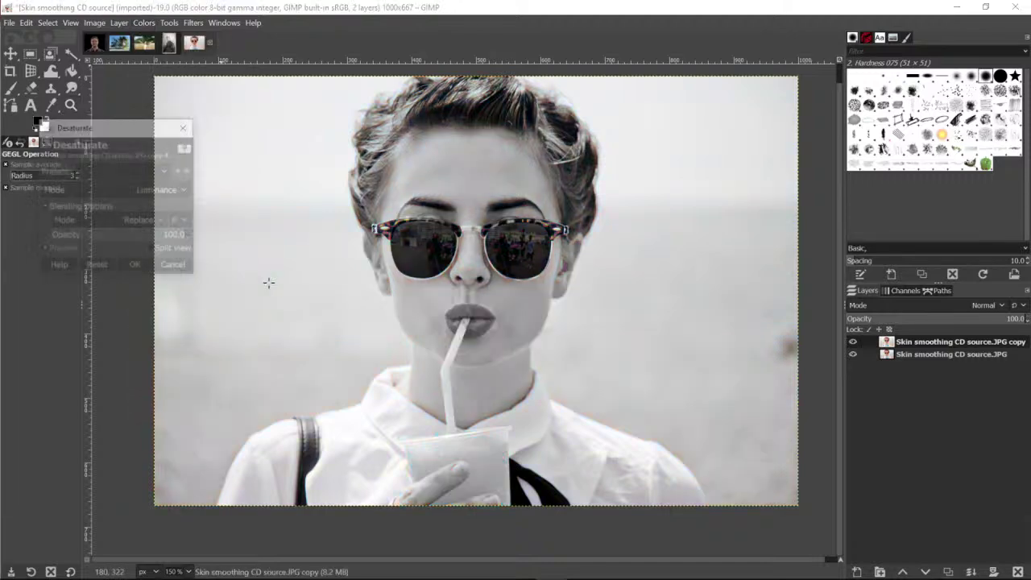
{"action": "left_click", "coordinate": [135, 265]}
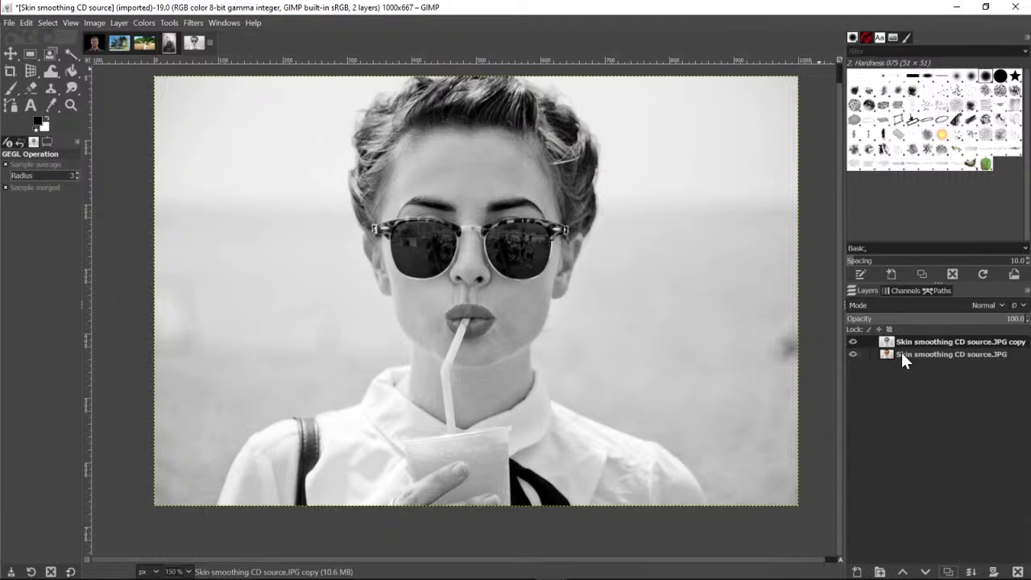
Toggle the desaturated copy's visibility repeatedly to compare it with the color layer beneath, leaving the copy shown
{"action": "left_click", "coordinate": [853, 342]}
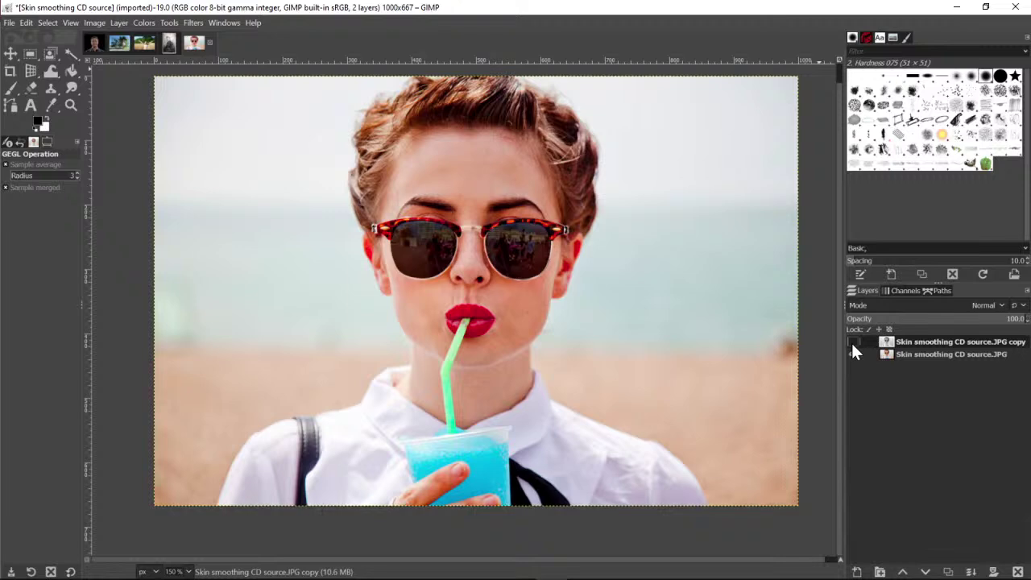
{"action": "left_click", "coordinate": [852, 343]}
{"action": "left_click", "coordinate": [852, 343]}
{"action": "left_click", "coordinate": [852, 344]}
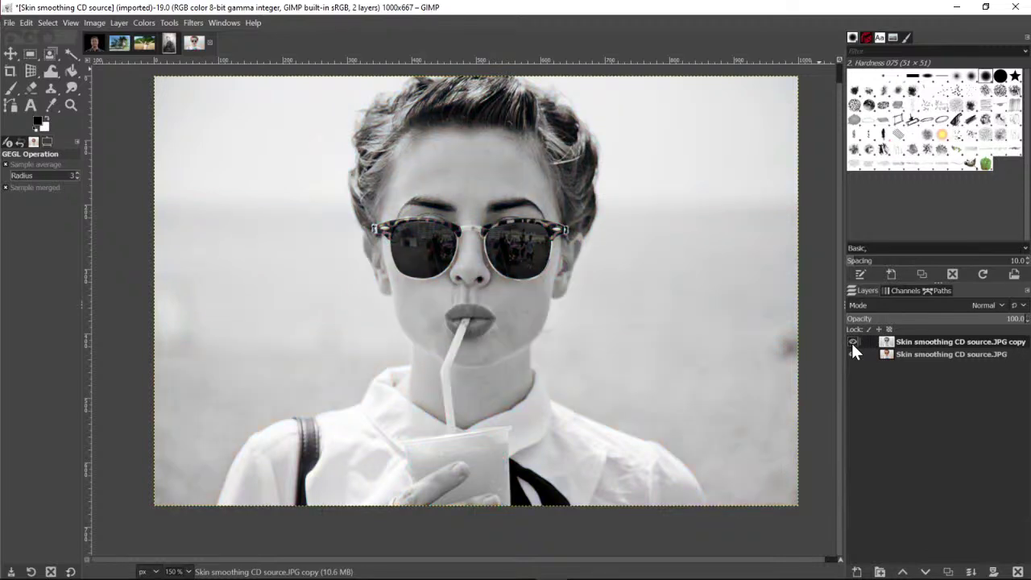
{"action": "left_click", "coordinate": [852, 343]}
{"action": "left_click", "coordinate": [853, 343]}
{"action": "left_click", "coordinate": [852, 342]}
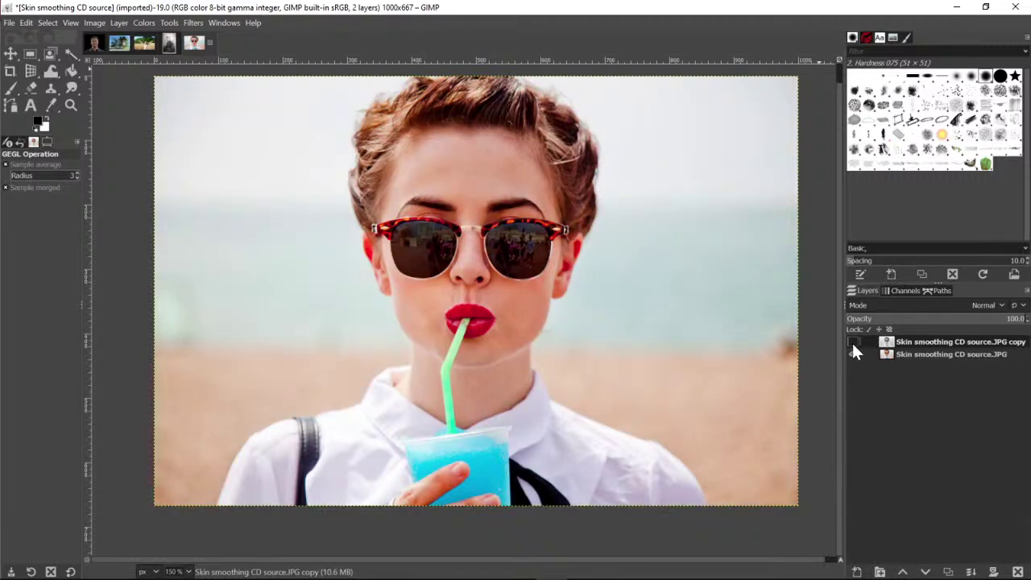
{"action": "left_click", "coordinate": [852, 342]}
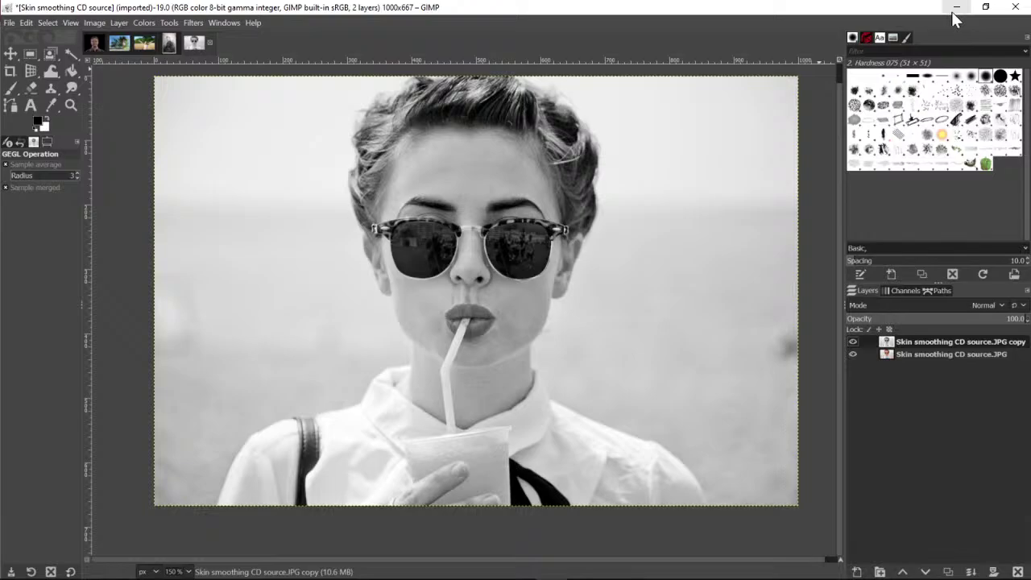
Return to PowerPoint and read the Selective Colorization steps on adding a layer mask, setting black foreground and painting
{"action": "left_click", "coordinate": [956, 7]}
{"action": "scroll", "coordinate": [413, 366], "scroll_direction": "down", "scroll_amount": 2}
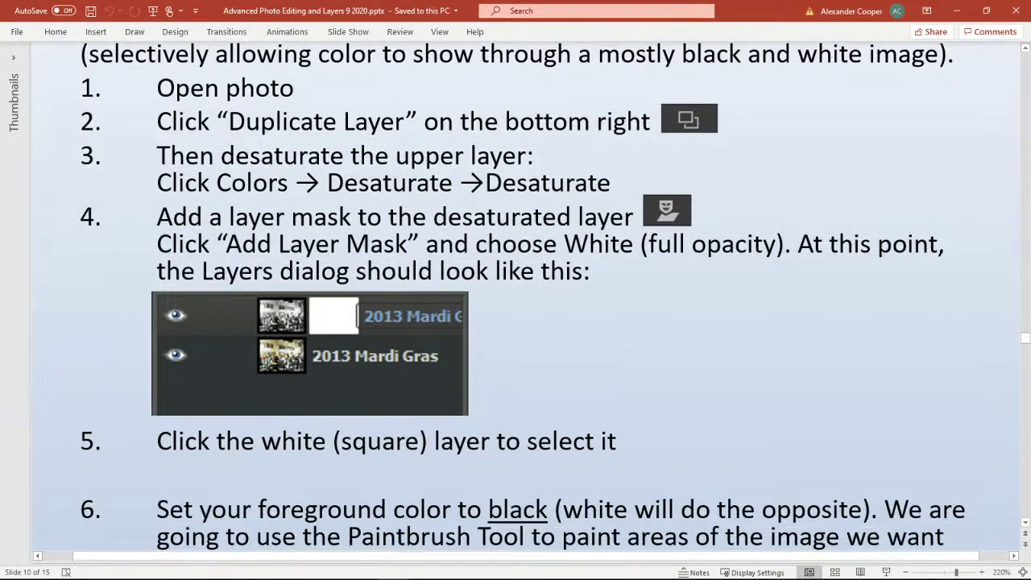
{"action": "scroll", "coordinate": [515, 296], "scroll_direction": "down", "scroll_amount": 5}
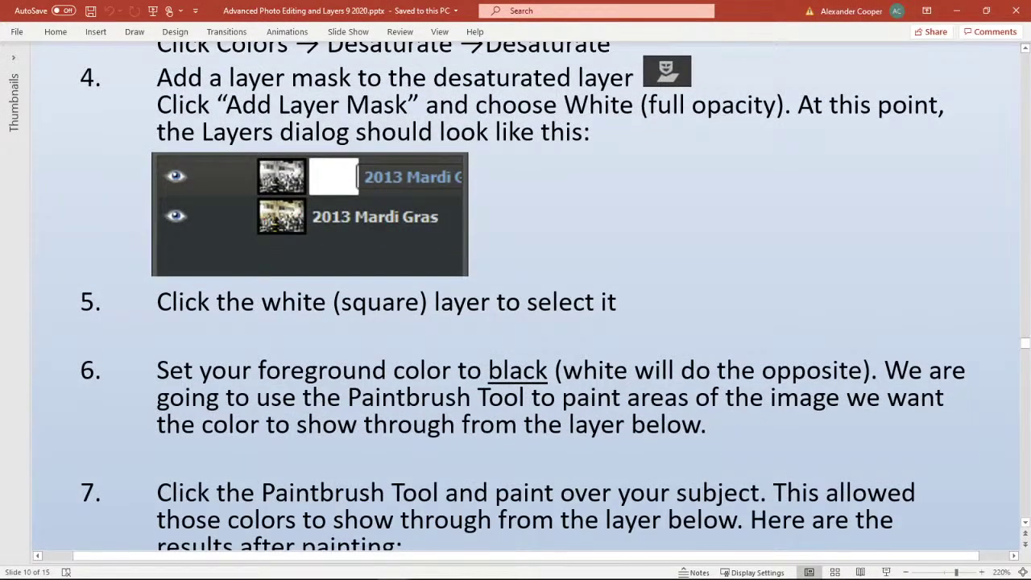
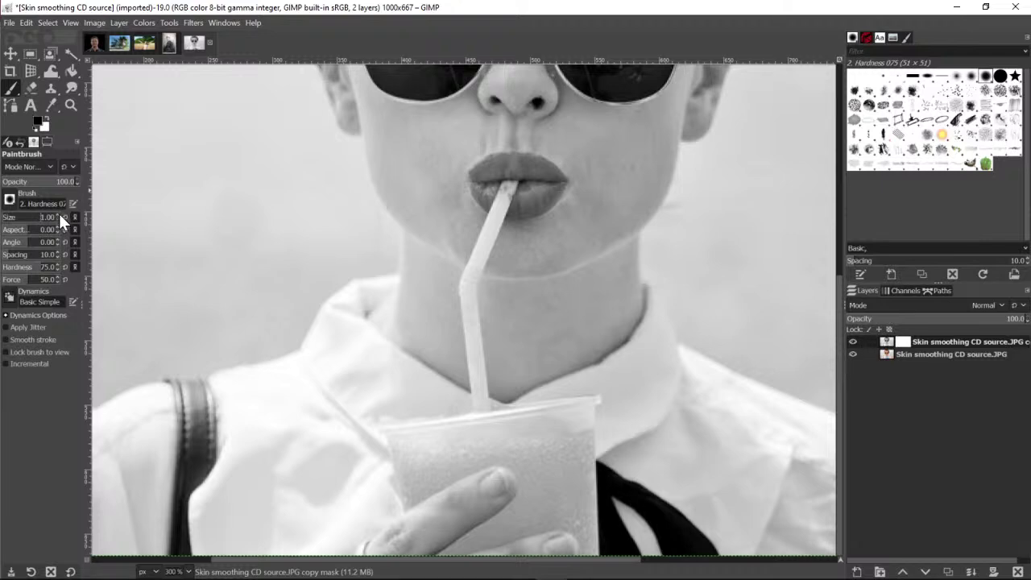
Set the Paintbrush size to 10 and paint black on the layer mask along the straw from the lips to the cup
{"action": "type", "text": "51"}
{"action": "key", "text": "Return"}
{"action": "scroll", "coordinate": [59, 218], "scroll_direction": "down", "scroll_amount": 2}
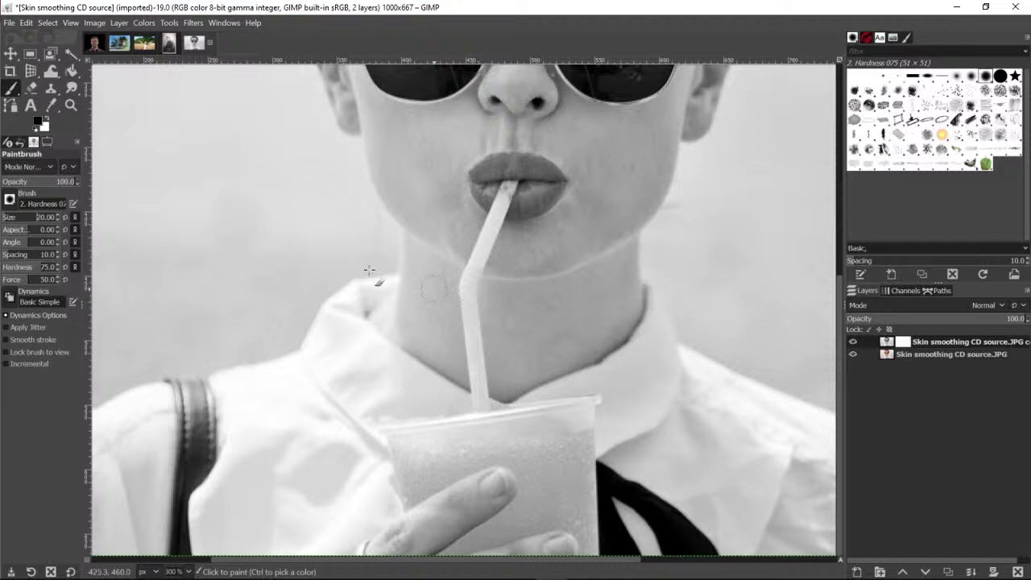
{"action": "scroll", "coordinate": [58, 217], "scroll_direction": "down", "scroll_amount": 4}
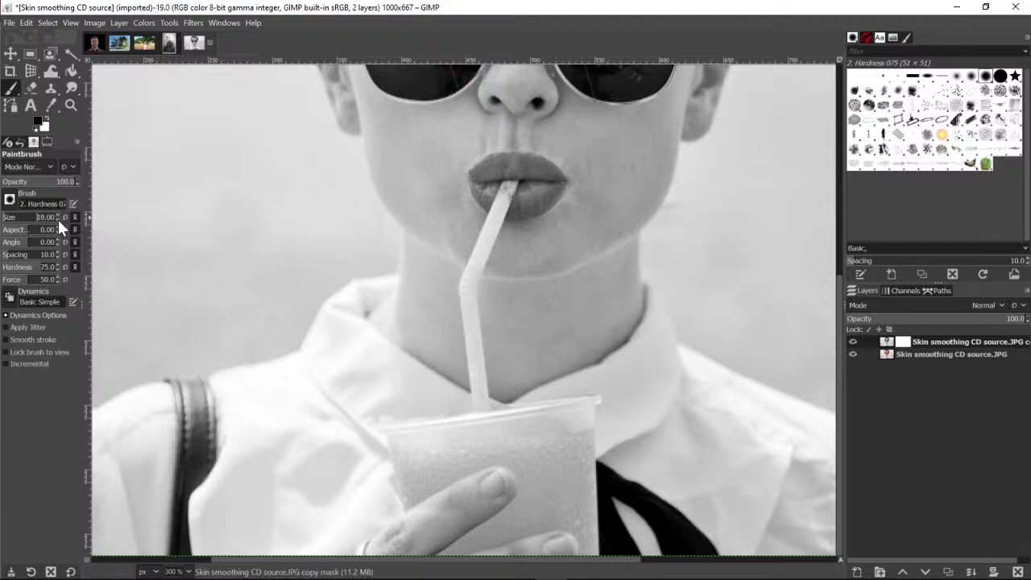
{"action": "scroll", "coordinate": [58, 219], "scroll_direction": "down", "scroll_amount": 4}
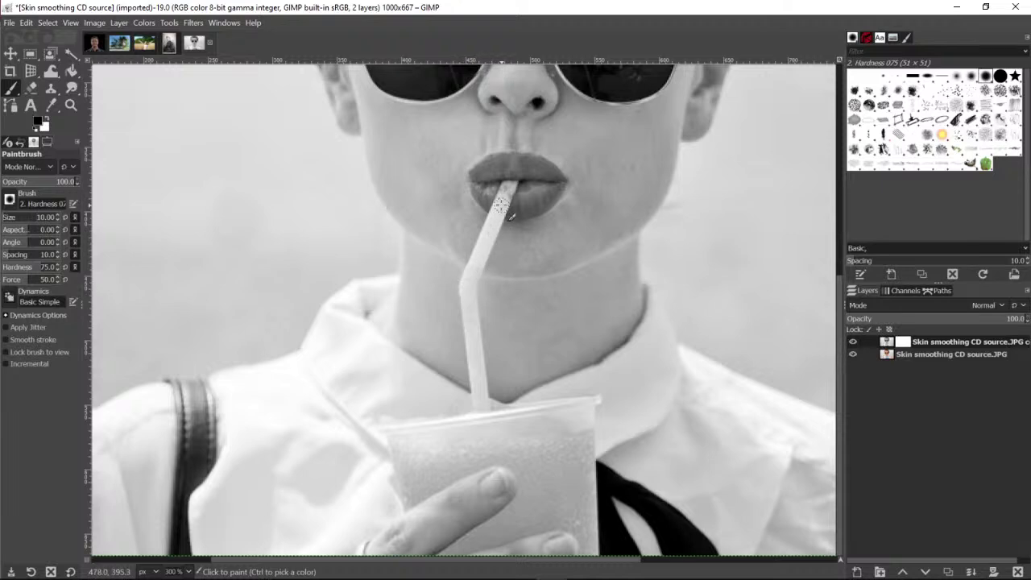
{"action": "mouse_move", "coordinate": [501, 206]}
{"action": "left_mouse_down"}
{"action": "mouse_move", "coordinate": [466, 291]}
{"action": "mouse_move", "coordinate": [483, 411]}
{"action": "left_mouse_up"}
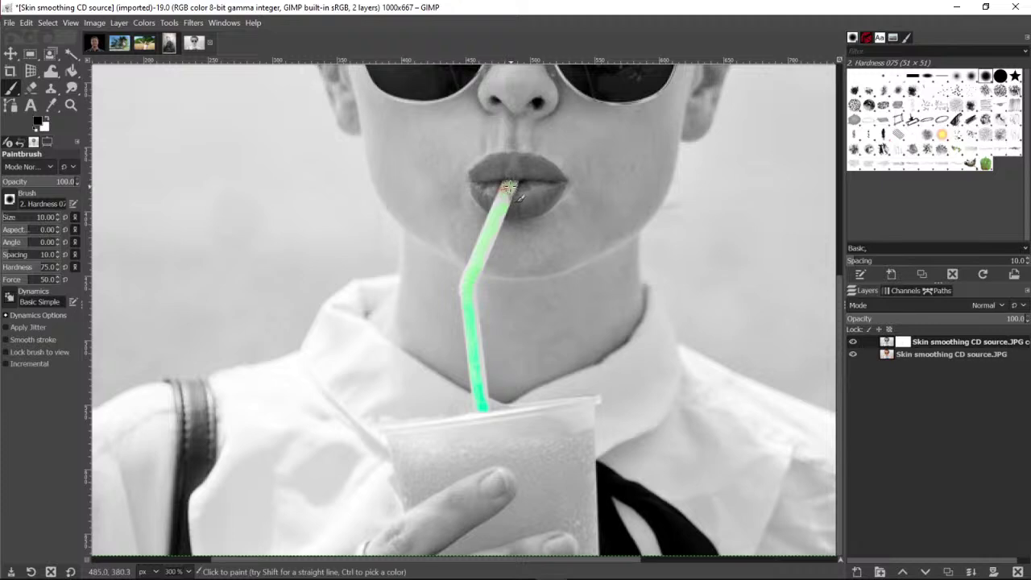
Undo the last brush stroke at the straw's tip and paint over the straw again down to the cup
{"action": "left_click", "coordinate": [27, 23]}
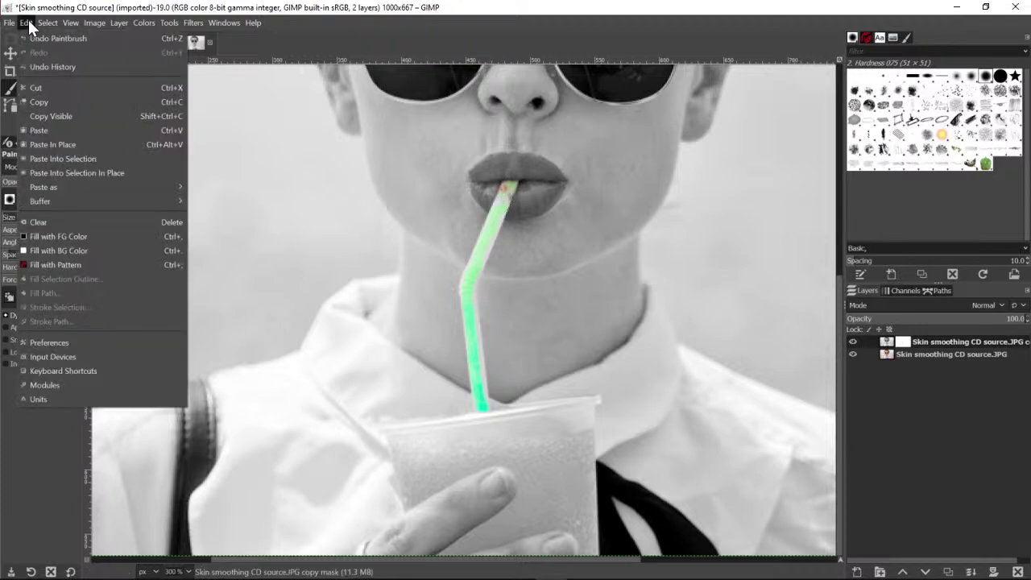
{"action": "left_click", "coordinate": [37, 31]}
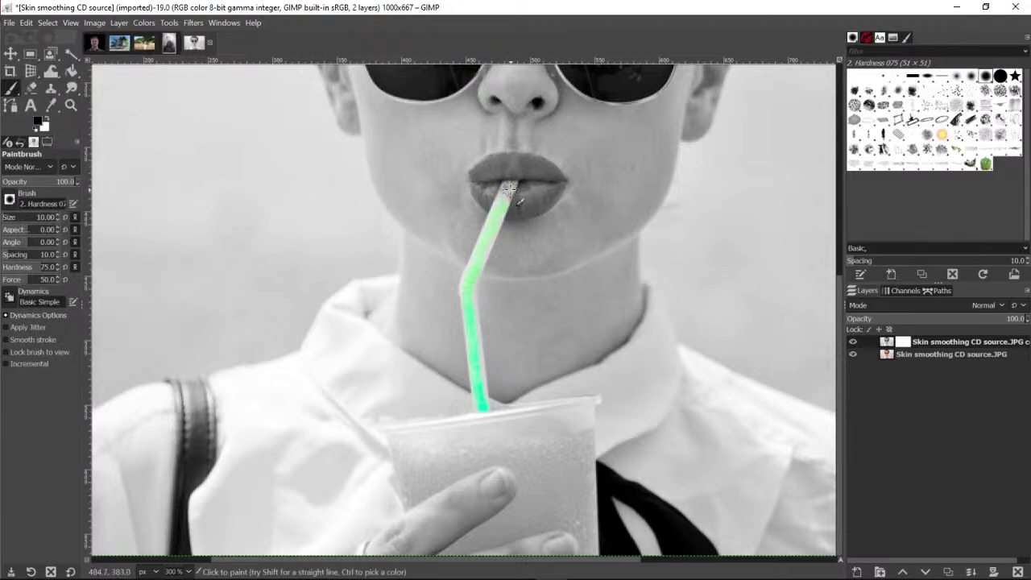
{"action": "mouse_move", "coordinate": [508, 190]}
{"action": "left_mouse_down"}
{"action": "mouse_move", "coordinate": [495, 251]}
{"action": "mouse_move", "coordinate": [502, 217]}
{"action": "mouse_move", "coordinate": [464, 283]}
{"action": "mouse_move", "coordinate": [469, 271]}
{"action": "mouse_move", "coordinate": [487, 402]}
{"action": "left_mouse_up"}
Scribble on the mask across the face, neck, shirt and cup to reveal the colors beneath, and undo the scribble
{"action": "mouse_move", "coordinate": [232, 238]}
{"action": "left_mouse_down"}
{"action": "mouse_move", "coordinate": [461, 134]}
{"action": "mouse_move", "coordinate": [302, 255]}
{"action": "mouse_move", "coordinate": [480, 180]}
{"action": "mouse_move", "coordinate": [468, 230]}
{"action": "mouse_move", "coordinate": [325, 345]}
{"action": "mouse_move", "coordinate": [471, 306]}
{"action": "left_mouse_up"}
{"action": "mouse_move", "coordinate": [595, 422]}
{"action": "left_mouse_down"}
{"action": "mouse_move", "coordinate": [577, 478]}
{"action": "mouse_move", "coordinate": [627, 497]}
{"action": "mouse_move", "coordinate": [739, 505]}
{"action": "left_mouse_up"}
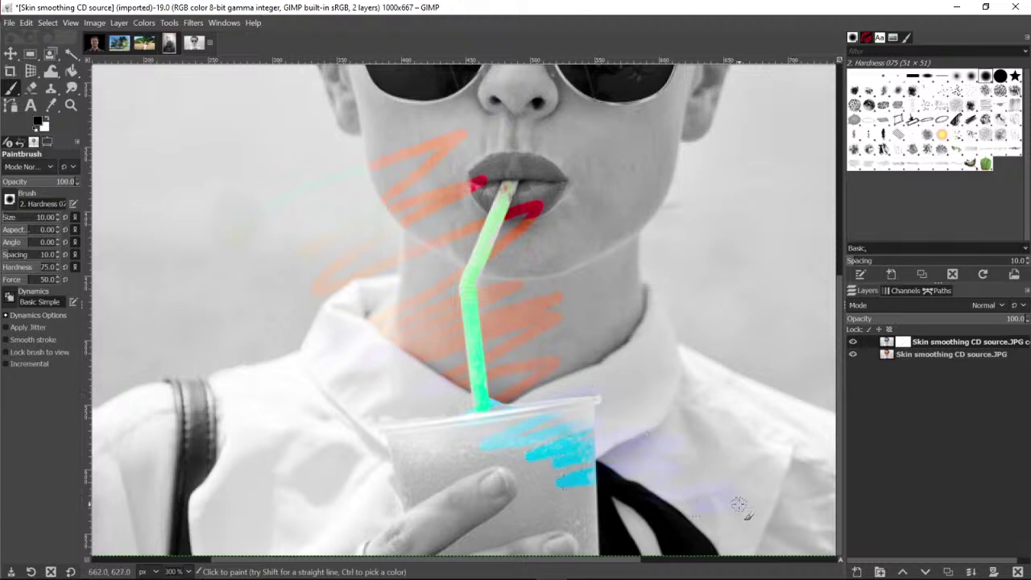
{"action": "left_click", "coordinate": [31, 22]}
{"action": "left_click", "coordinate": [37, 39]}
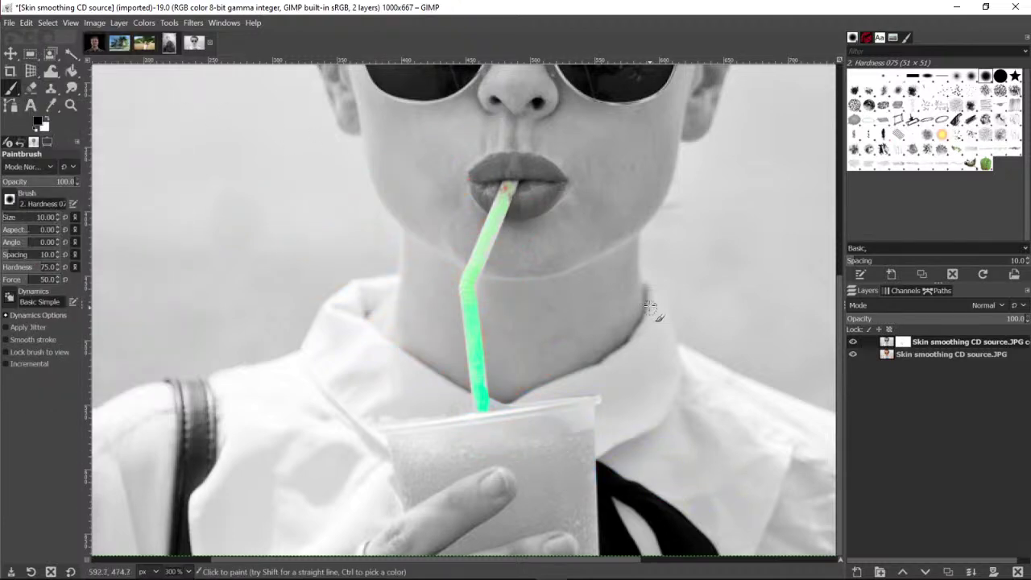
Magnify the straw to 800%, set the Paintbrush size to 5 and paint the uncolored edges of its upper section
{"action": "left_click", "coordinate": [70, 107]}
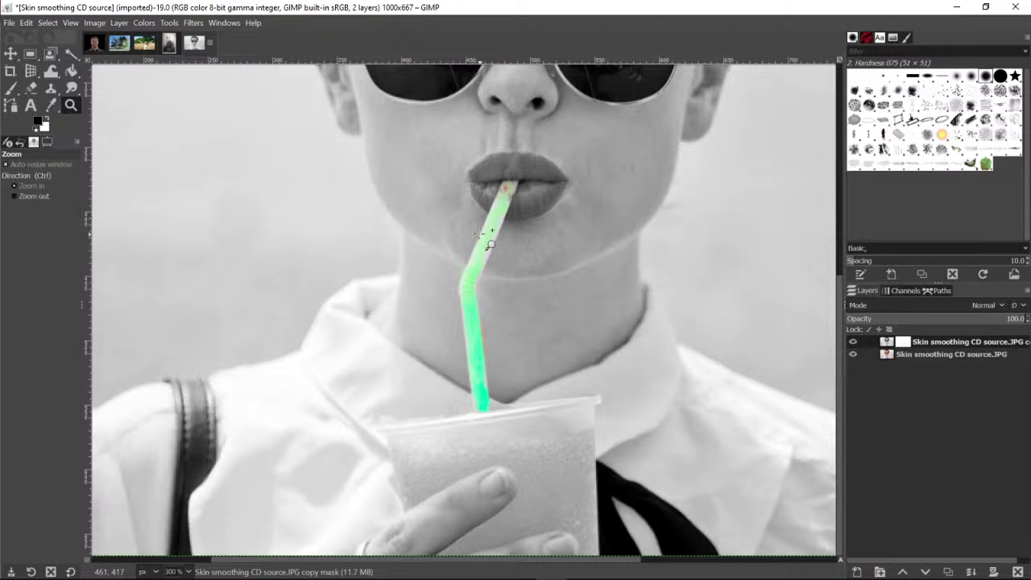
{"action": "left_click", "coordinate": [478, 245]}
{"action": "left_click", "coordinate": [478, 245]}
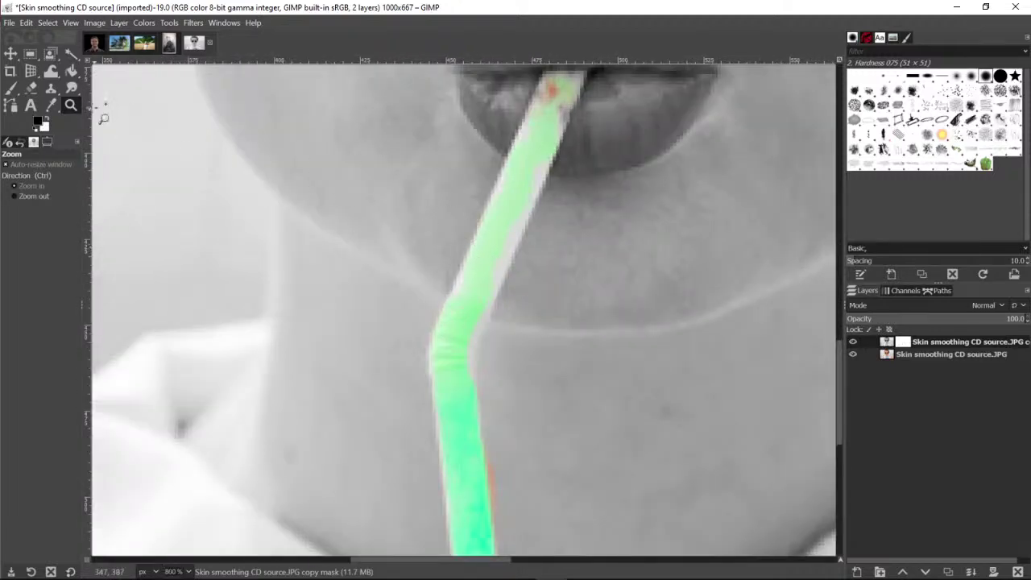
{"action": "left_click", "coordinate": [13, 89]}
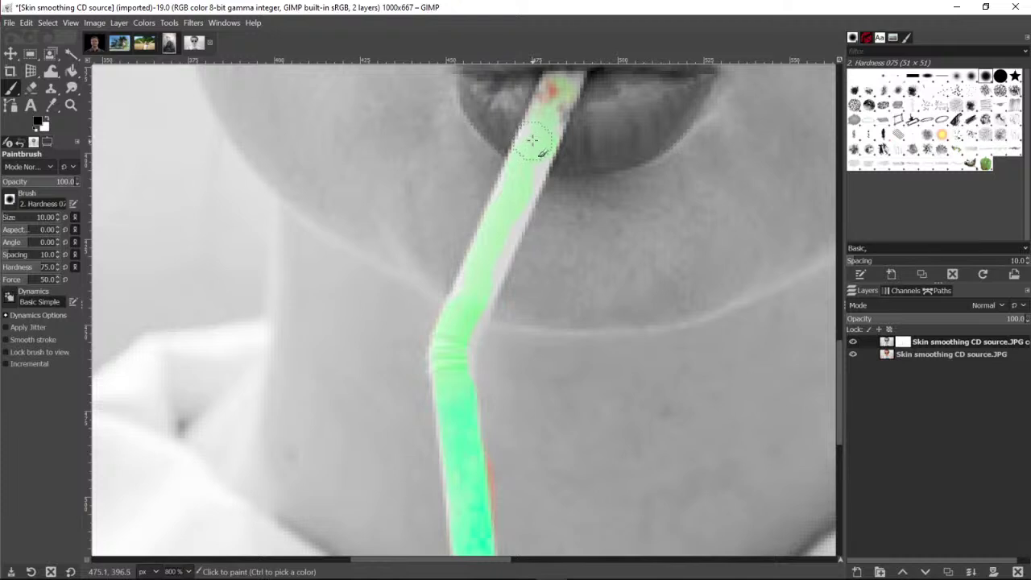
{"action": "left_click", "coordinate": [56, 220]}
{"action": "mouse_move", "coordinate": [505, 220]}
{"action": "left_mouse_down"}
{"action": "mouse_move", "coordinate": [499, 274]}
{"action": "mouse_move", "coordinate": [462, 295]}
{"action": "mouse_move", "coordinate": [479, 277]}
{"action": "mouse_move", "coordinate": [494, 214]}
{"action": "mouse_move", "coordinate": [535, 158]}
{"action": "mouse_move", "coordinate": [510, 229]}
{"action": "mouse_move", "coordinate": [559, 125]}
{"action": "mouse_move", "coordinate": [549, 101]}
{"action": "mouse_move", "coordinate": [540, 108]}
{"action": "left_mouse_up"}
Paint the straw's tip between the lips and fill in its remaining gray edges on the mask
{"action": "scroll", "coordinate": [556, 169], "scroll_direction": "up", "scroll_amount": 5}
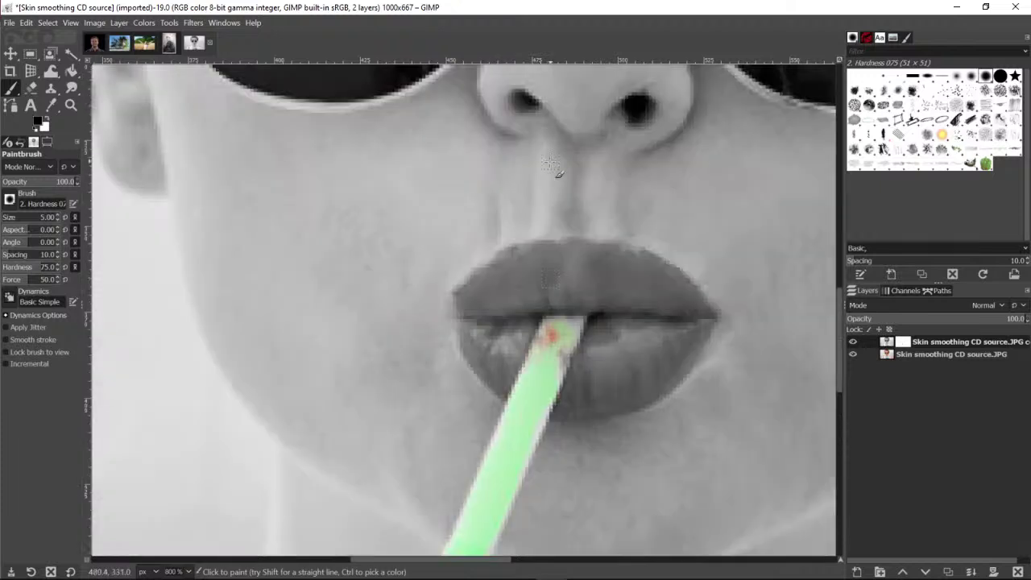
{"action": "left_click_drag", "start_coordinate": [551, 341], "coordinate": [580, 327]}
{"action": "scroll", "coordinate": [536, 368], "scroll_direction": "down", "scroll_amount": 5}
{"action": "mouse_move", "coordinate": [587, 141]}
{"action": "left_mouse_down"}
{"action": "mouse_move", "coordinate": [550, 134]}
{"action": "mouse_move", "coordinate": [531, 179]}
{"action": "left_mouse_up"}
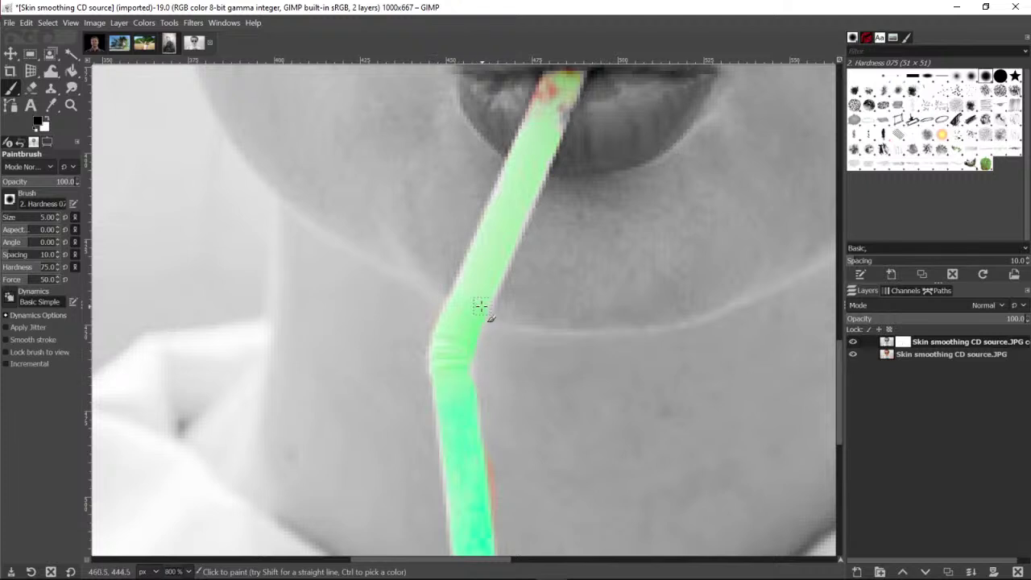
{"action": "scroll", "coordinate": [463, 322], "scroll_direction": "down", "scroll_amount": 5}
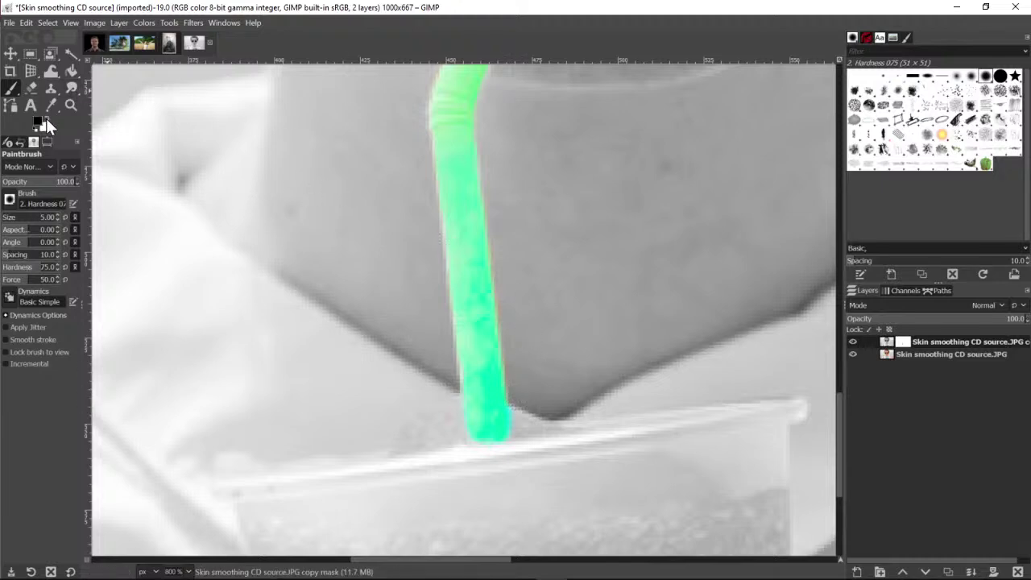
Choose the Acrylic 03 brush for painting the cup and set its size to 18
{"action": "scroll", "coordinate": [673, 200], "scroll_direction": "down", "scroll_amount": 3}
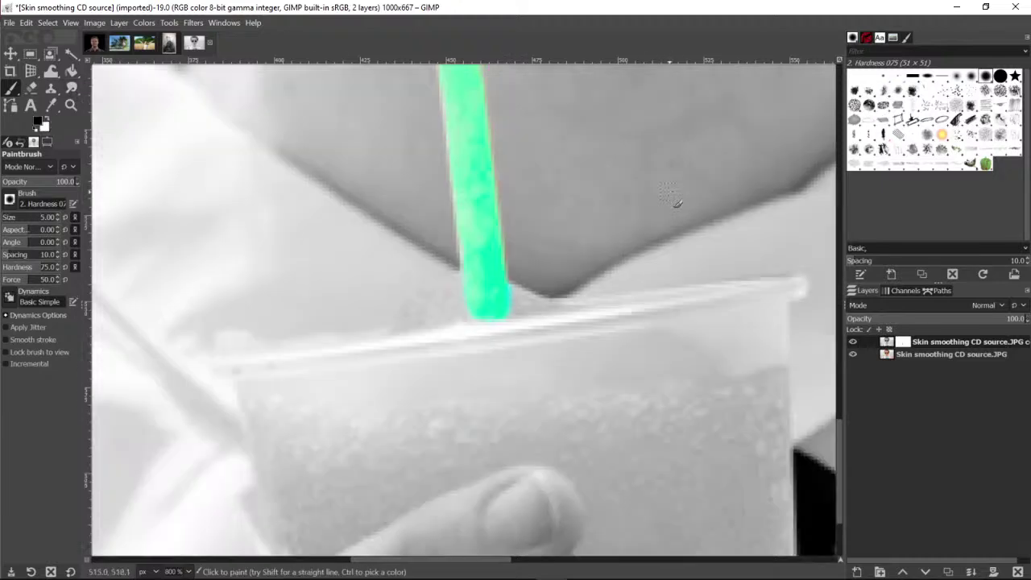
{"action": "scroll", "coordinate": [675, 198], "scroll_direction": "down", "scroll_amount": 3}
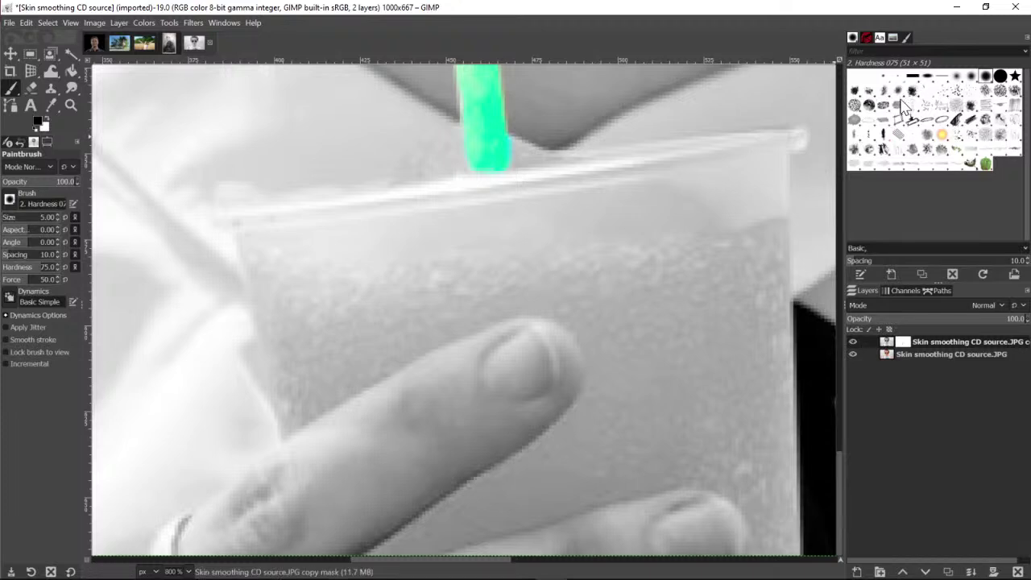
{"action": "left_click", "coordinate": [883, 91]}
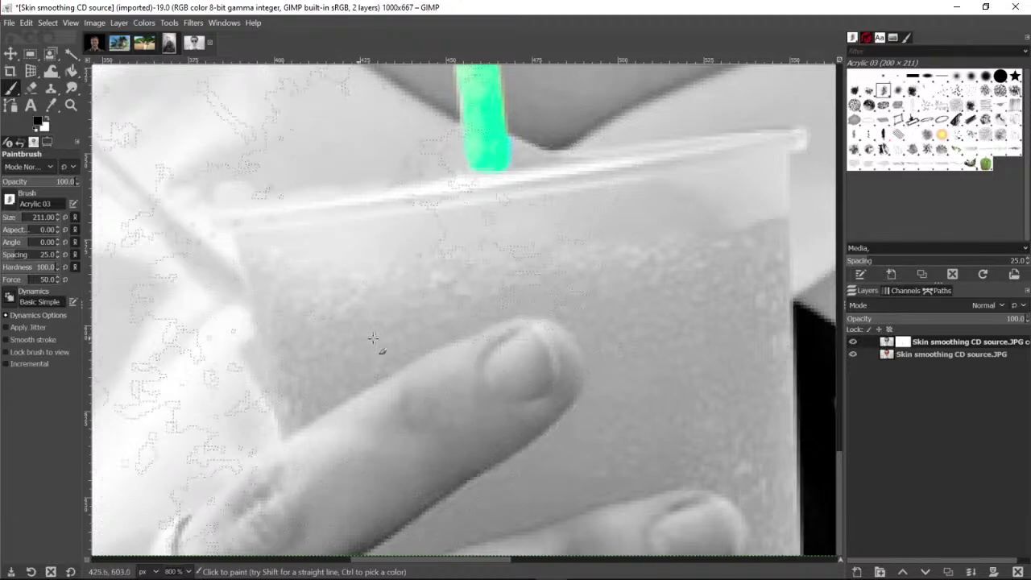
{"action": "key", "text": "ctrl+shift+a"}
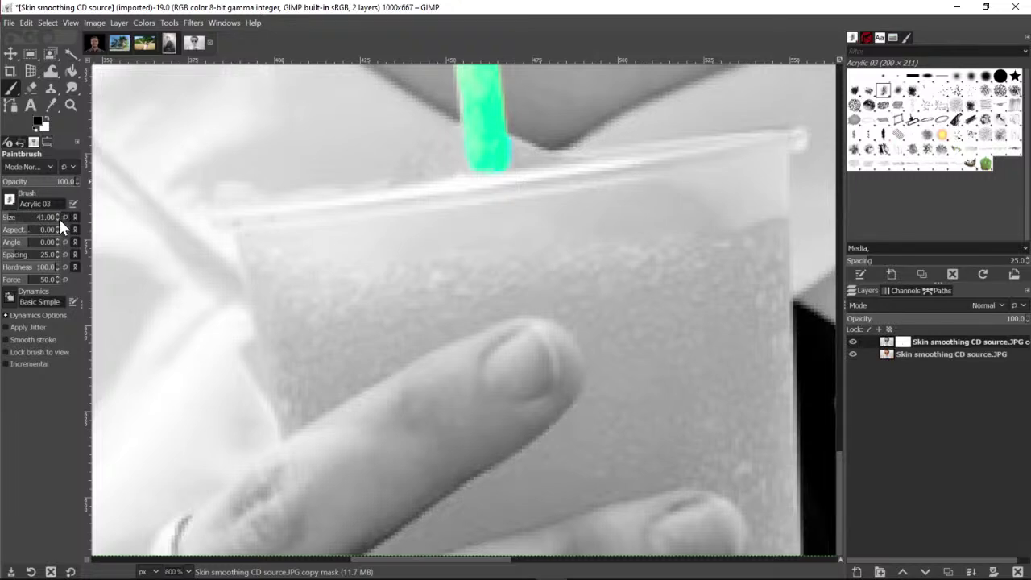
{"action": "left_click", "coordinate": [60, 218]}
{"action": "scroll", "coordinate": [57, 220], "scroll_direction": "down", "scroll_amount": 3}
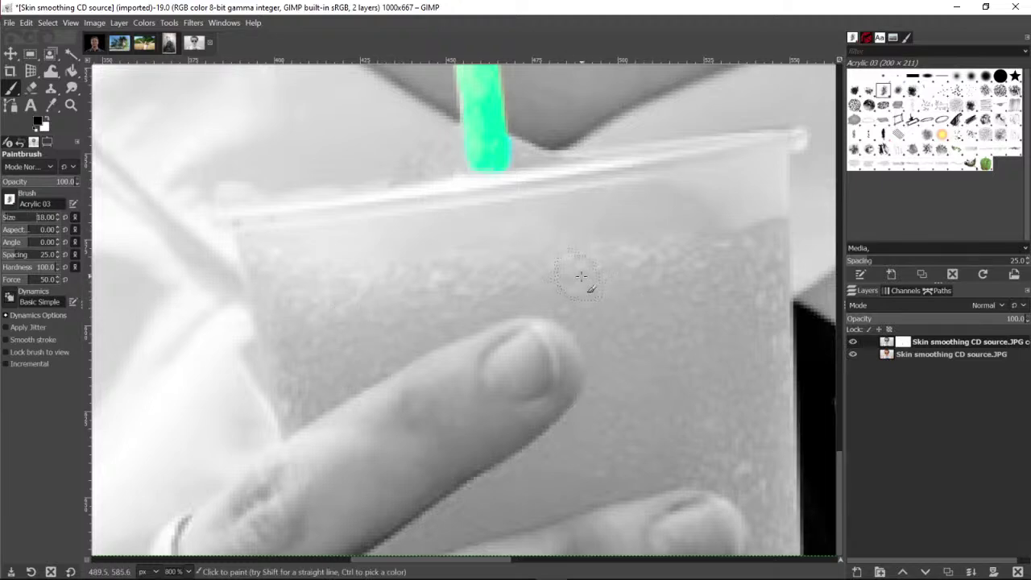
Try painting the mask over the drink in the cup around the fingers with the Acrylic 03 brush, and undo it
{"action": "mouse_move", "coordinate": [580, 276]}
{"action": "left_mouse_down"}
{"action": "mouse_move", "coordinate": [711, 263]}
{"action": "mouse_move", "coordinate": [718, 290]}
{"action": "mouse_move", "coordinate": [665, 311]}
{"action": "mouse_move", "coordinate": [615, 310]}
{"action": "left_mouse_up"}
{"action": "left_click_drag", "start_coordinate": [739, 268], "coordinate": [750, 234]}
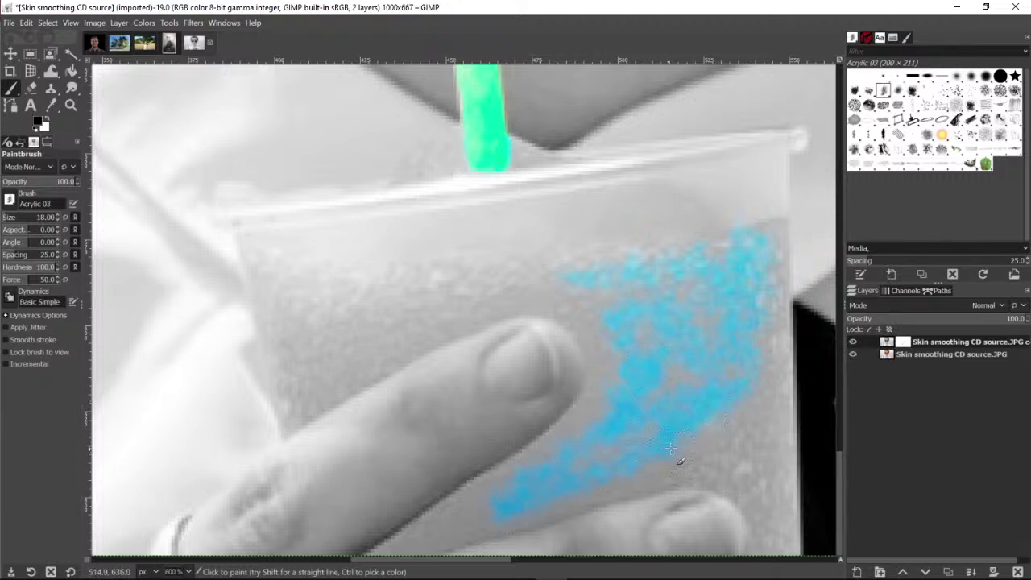
{"action": "left_click_drag", "start_coordinate": [670, 448], "coordinate": [704, 459]}
{"action": "mouse_move", "coordinate": [621, 317]}
{"action": "left_mouse_down"}
{"action": "mouse_move", "coordinate": [591, 290]}
{"action": "mouse_move", "coordinate": [488, 277]}
{"action": "mouse_move", "coordinate": [403, 288]}
{"action": "mouse_move", "coordinate": [335, 328]}
{"action": "mouse_move", "coordinate": [444, 282]}
{"action": "mouse_move", "coordinate": [353, 340]}
{"action": "mouse_move", "coordinate": [298, 304]}
{"action": "mouse_move", "coordinate": [297, 356]}
{"action": "mouse_move", "coordinate": [295, 298]}
{"action": "mouse_move", "coordinate": [293, 364]}
{"action": "mouse_move", "coordinate": [517, 268]}
{"action": "left_mouse_up"}
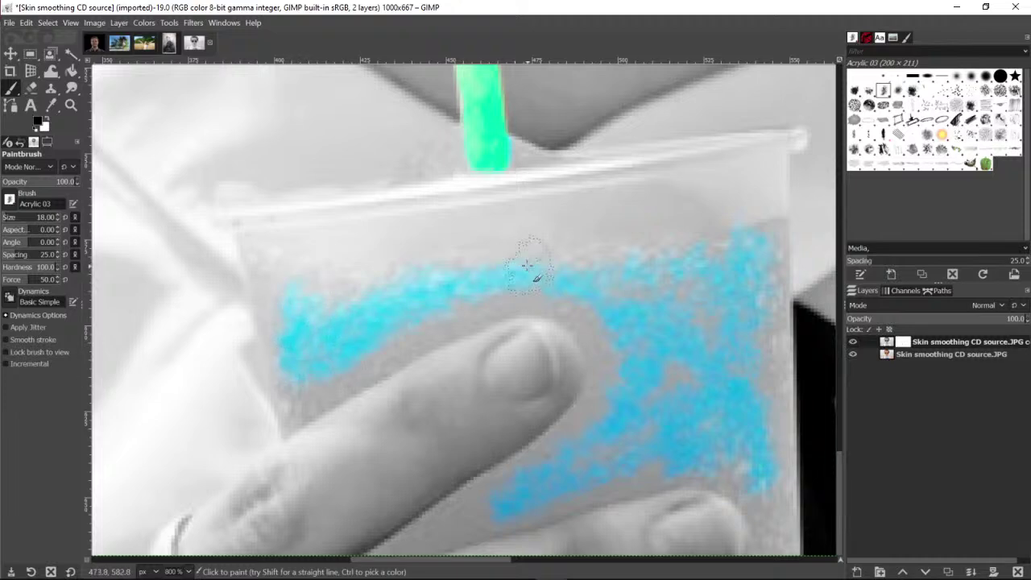
{"action": "left_click", "coordinate": [25, 22]}
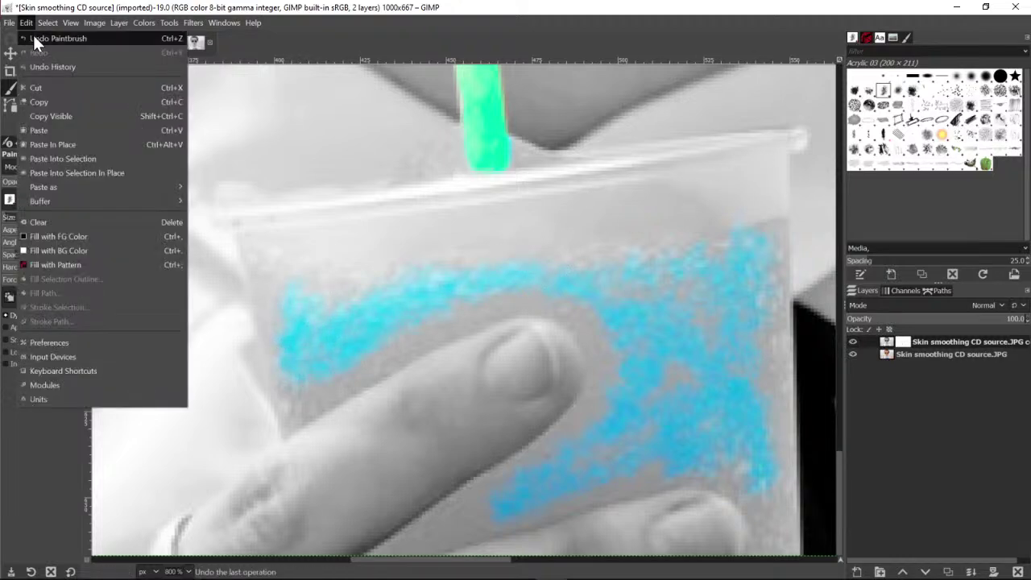
{"action": "left_click", "coordinate": [33, 34]}
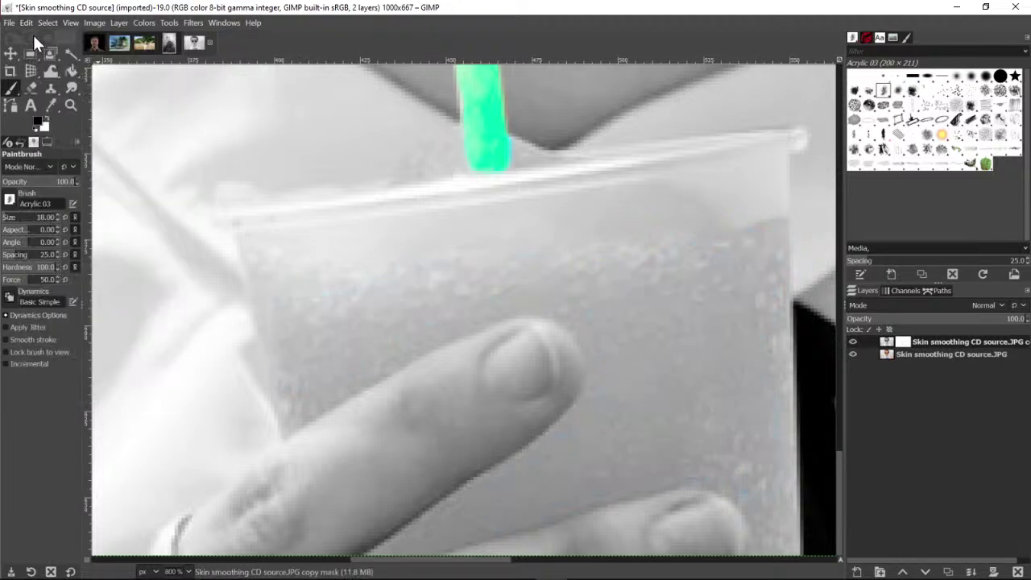
Try the Chalk 02 brush at size 230 on the mask over the cup and fingers, and undo it
{"action": "left_click", "coordinate": [855, 106]}
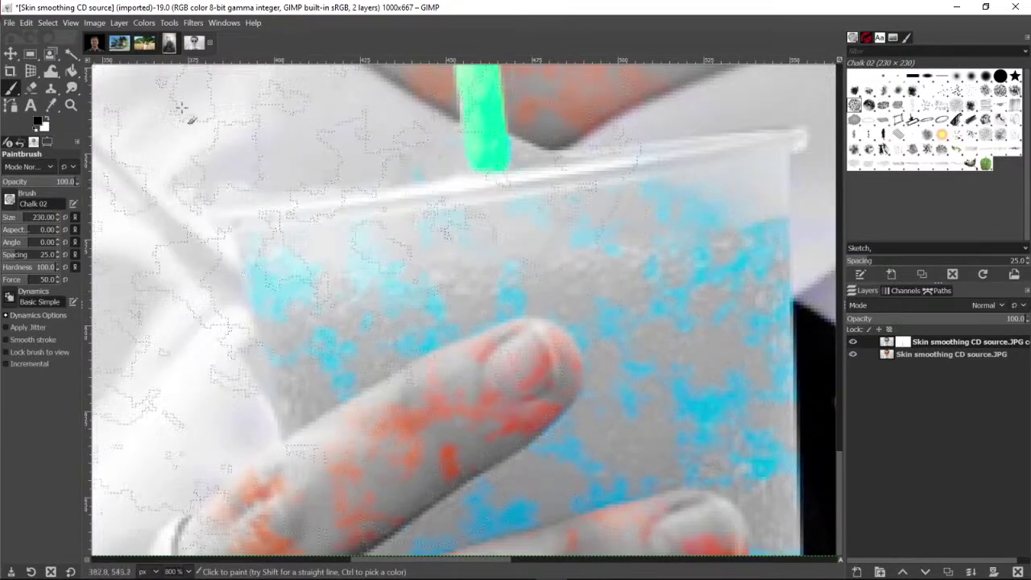
{"action": "left_click", "coordinate": [27, 23]}
{"action": "left_click", "coordinate": [27, 35]}
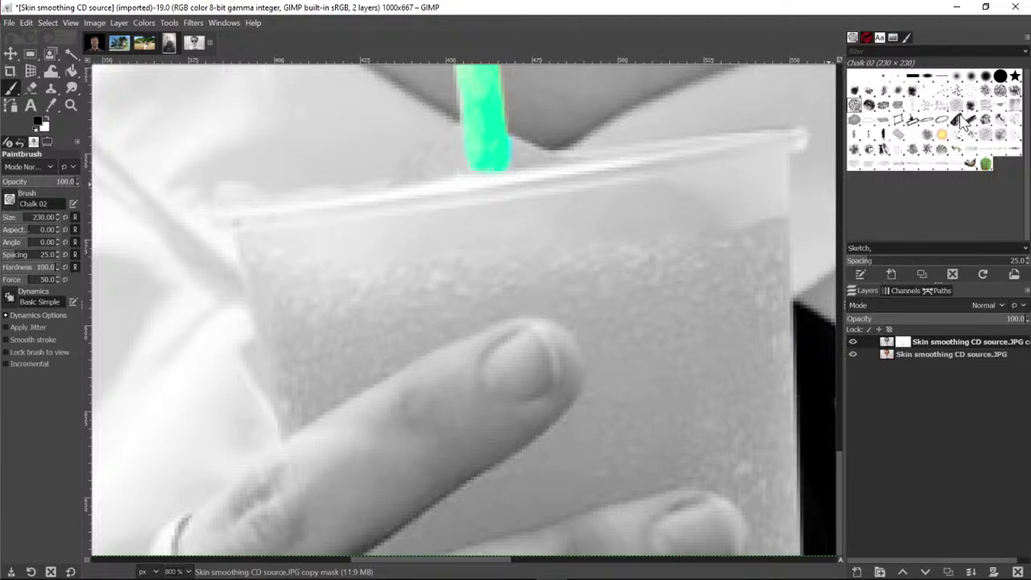
Try the Hatch Pen 01 brush at size 128 on the mask over the cup, and undo it
{"action": "left_click", "coordinate": [986, 105]}
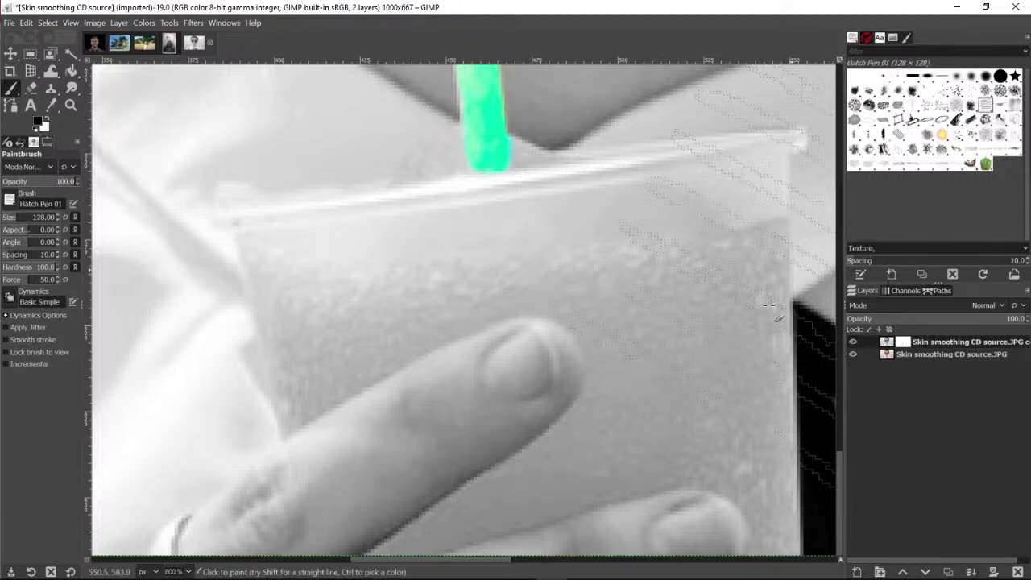
{"action": "left_click", "coordinate": [580, 378]}
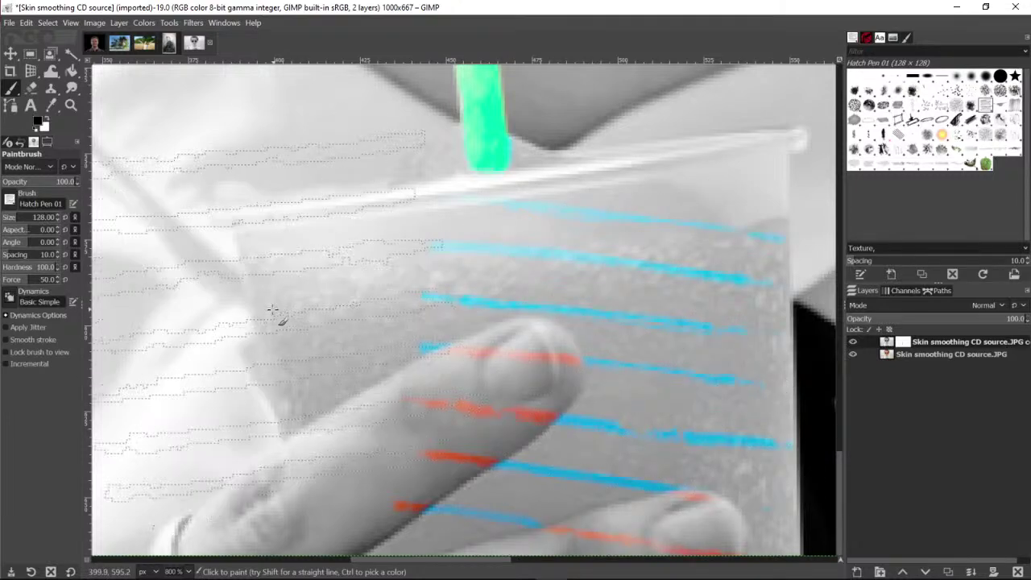
{"action": "key", "text": "ctrl+shift+a"}
{"action": "left_click", "coordinate": [29, 21]}
{"action": "left_click", "coordinate": [37, 37]}
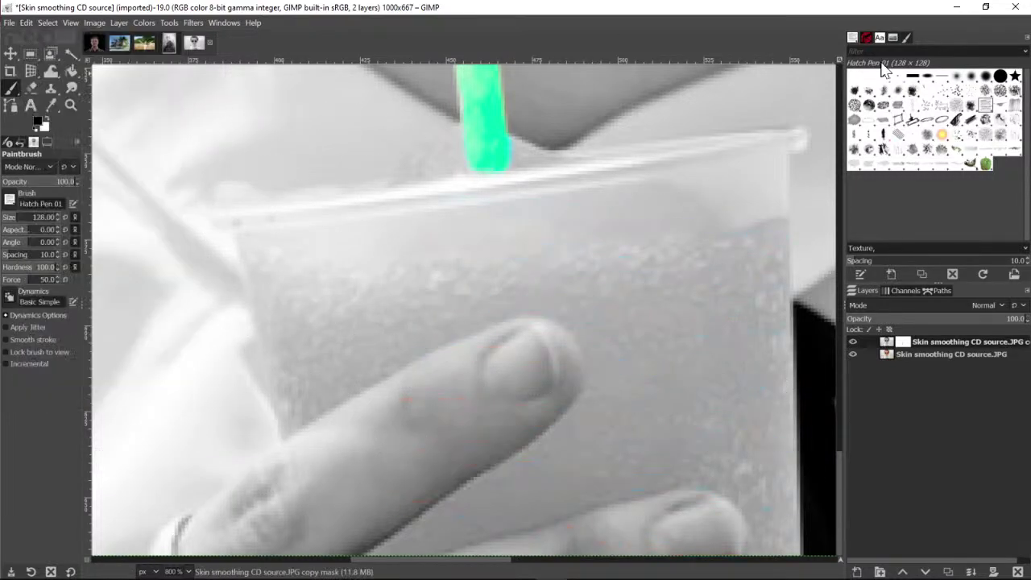
Choose the 2. Hardness 075 brush at size 5 and paint the drink's left side, the strip below the rim and the first upper-right patches
{"action": "left_click", "coordinate": [986, 77]}
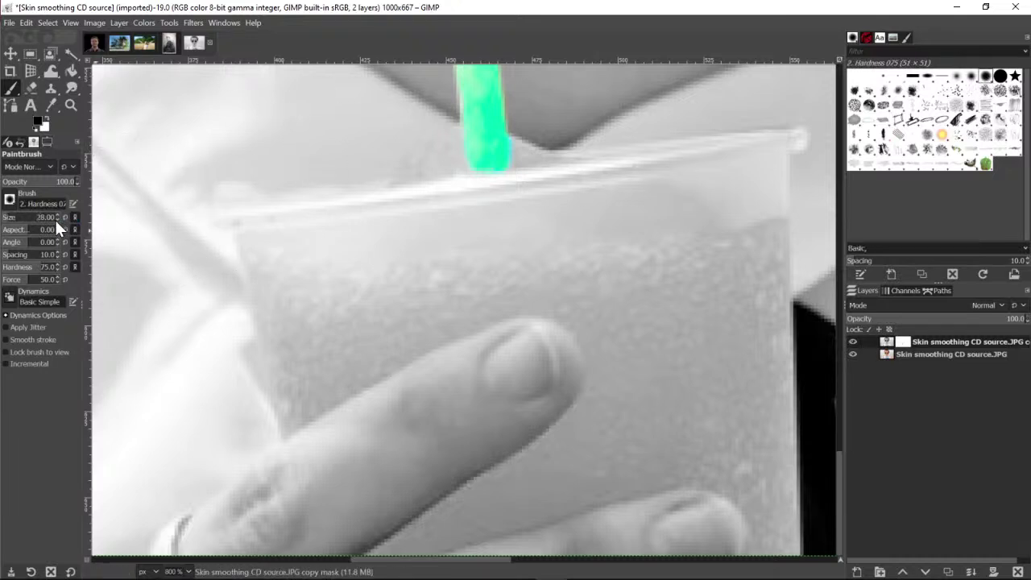
{"action": "scroll", "coordinate": [54, 218], "scroll_direction": "down", "scroll_amount": 17}
{"action": "scroll", "coordinate": [58, 220], "scroll_direction": "down", "scroll_amount": 1}
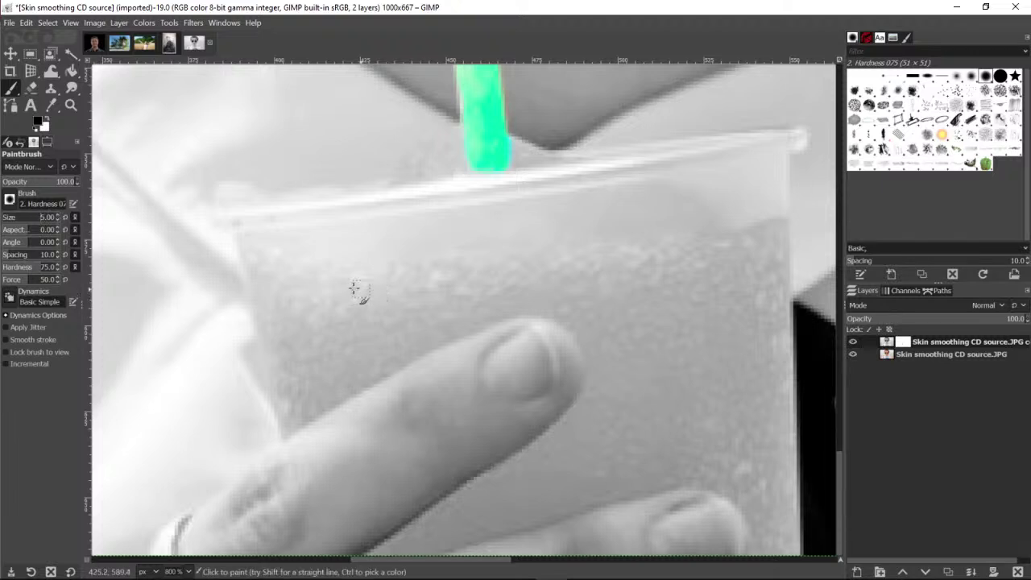
{"action": "mouse_move", "coordinate": [262, 265]}
{"action": "left_mouse_down"}
{"action": "mouse_move", "coordinate": [271, 275]}
{"action": "mouse_move", "coordinate": [255, 249]}
{"action": "mouse_move", "coordinate": [255, 263]}
{"action": "left_mouse_up"}
{"action": "mouse_move", "coordinate": [267, 302]}
{"action": "left_mouse_down"}
{"action": "mouse_move", "coordinate": [289, 416]}
{"action": "mouse_move", "coordinate": [307, 372]}
{"action": "mouse_move", "coordinate": [295, 261]}
{"action": "mouse_move", "coordinate": [289, 318]}
{"action": "mouse_move", "coordinate": [274, 301]}
{"action": "mouse_move", "coordinate": [281, 326]}
{"action": "mouse_move", "coordinate": [279, 252]}
{"action": "mouse_move", "coordinate": [319, 279]}
{"action": "mouse_move", "coordinate": [340, 273]}
{"action": "mouse_move", "coordinate": [291, 270]}
{"action": "mouse_move", "coordinate": [277, 288]}
{"action": "mouse_move", "coordinate": [341, 287]}
{"action": "mouse_move", "coordinate": [286, 412]}
{"action": "left_mouse_up"}
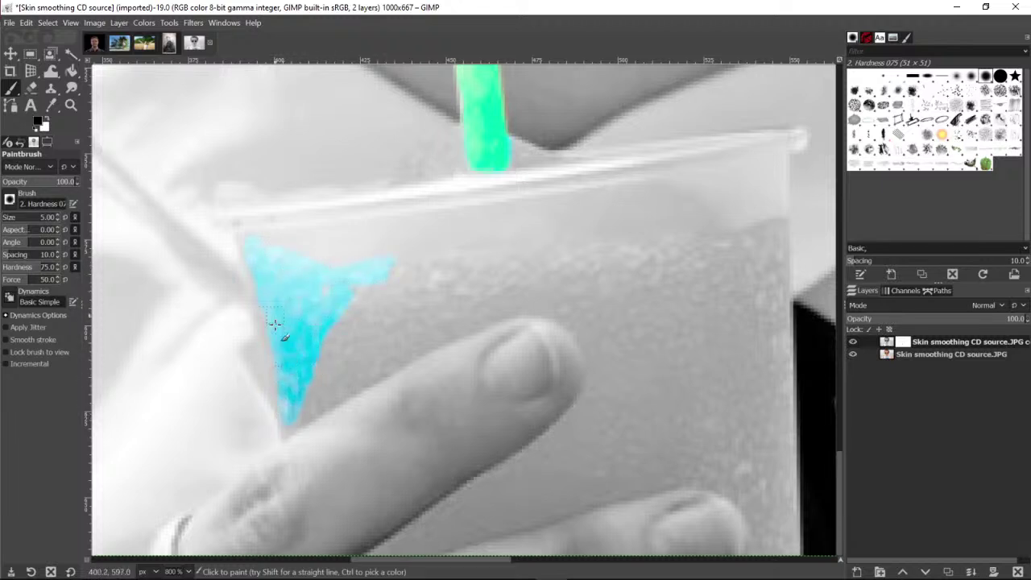
{"action": "mouse_move", "coordinate": [275, 323]}
{"action": "left_mouse_down"}
{"action": "mouse_move", "coordinate": [276, 373]}
{"action": "mouse_move", "coordinate": [248, 256]}
{"action": "mouse_move", "coordinate": [277, 218]}
{"action": "mouse_move", "coordinate": [343, 213]}
{"action": "mouse_move", "coordinate": [263, 240]}
{"action": "mouse_move", "coordinate": [376, 222]}
{"action": "mouse_move", "coordinate": [275, 245]}
{"action": "mouse_move", "coordinate": [301, 256]}
{"action": "mouse_move", "coordinate": [422, 256]}
{"action": "mouse_move", "coordinate": [433, 236]}
{"action": "mouse_move", "coordinate": [472, 219]}
{"action": "mouse_move", "coordinate": [452, 217]}
{"action": "mouse_move", "coordinate": [657, 188]}
{"action": "left_mouse_up"}
{"action": "mouse_move", "coordinate": [696, 251]}
{"action": "left_mouse_down"}
{"action": "mouse_move", "coordinate": [716, 219]}
{"action": "mouse_move", "coordinate": [761, 244]}
{"action": "left_mouse_up"}
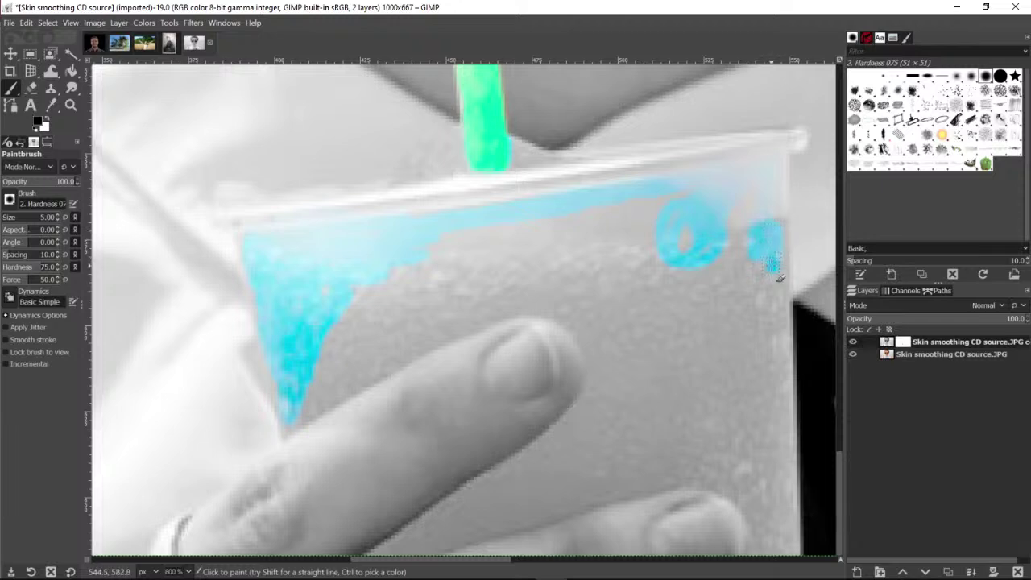
Paint the mask over the drink's upper part, following the upper finger's outline and filling the area beside its fingertip
{"action": "mouse_move", "coordinate": [774, 240]}
{"action": "left_mouse_down"}
{"action": "mouse_move", "coordinate": [773, 330]}
{"action": "mouse_move", "coordinate": [778, 287]}
{"action": "mouse_move", "coordinate": [770, 306]}
{"action": "mouse_move", "coordinate": [745, 262]}
{"action": "mouse_move", "coordinate": [726, 284]}
{"action": "mouse_move", "coordinate": [699, 213]}
{"action": "mouse_move", "coordinate": [674, 201]}
{"action": "mouse_move", "coordinate": [706, 194]}
{"action": "left_mouse_up"}
{"action": "mouse_move", "coordinate": [738, 249]}
{"action": "left_mouse_down"}
{"action": "mouse_move", "coordinate": [728, 313]}
{"action": "mouse_move", "coordinate": [745, 324]}
{"action": "mouse_move", "coordinate": [753, 261]}
{"action": "mouse_move", "coordinate": [752, 441]}
{"action": "mouse_move", "coordinate": [765, 375]}
{"action": "left_mouse_up"}
{"action": "mouse_move", "coordinate": [707, 420]}
{"action": "left_mouse_down"}
{"action": "mouse_move", "coordinate": [688, 281]}
{"action": "mouse_move", "coordinate": [491, 269]}
{"action": "mouse_move", "coordinate": [329, 376]}
{"action": "mouse_move", "coordinate": [340, 372]}
{"action": "mouse_move", "coordinate": [285, 425]}
{"action": "mouse_move", "coordinate": [326, 398]}
{"action": "mouse_move", "coordinate": [293, 410]}
{"action": "mouse_move", "coordinate": [303, 427]}
{"action": "mouse_move", "coordinate": [353, 373]}
{"action": "mouse_move", "coordinate": [318, 409]}
{"action": "mouse_move", "coordinate": [418, 335]}
{"action": "mouse_move", "coordinate": [487, 313]}
{"action": "mouse_move", "coordinate": [314, 364]}
{"action": "mouse_move", "coordinate": [331, 348]}
{"action": "mouse_move", "coordinate": [325, 338]}
{"action": "mouse_move", "coordinate": [302, 360]}
{"action": "mouse_move", "coordinate": [314, 378]}
{"action": "mouse_move", "coordinate": [359, 319]}
{"action": "mouse_move", "coordinate": [369, 320]}
{"action": "mouse_move", "coordinate": [352, 334]}
{"action": "mouse_move", "coordinate": [384, 308]}
{"action": "mouse_move", "coordinate": [398, 325]}
{"action": "mouse_move", "coordinate": [364, 353]}
{"action": "mouse_move", "coordinate": [440, 313]}
{"action": "mouse_move", "coordinate": [479, 315]}
{"action": "mouse_move", "coordinate": [576, 282]}
{"action": "mouse_move", "coordinate": [459, 291]}
{"action": "mouse_move", "coordinate": [421, 276]}
{"action": "mouse_move", "coordinate": [453, 277]}
{"action": "mouse_move", "coordinate": [443, 246]}
{"action": "left_mouse_up"}
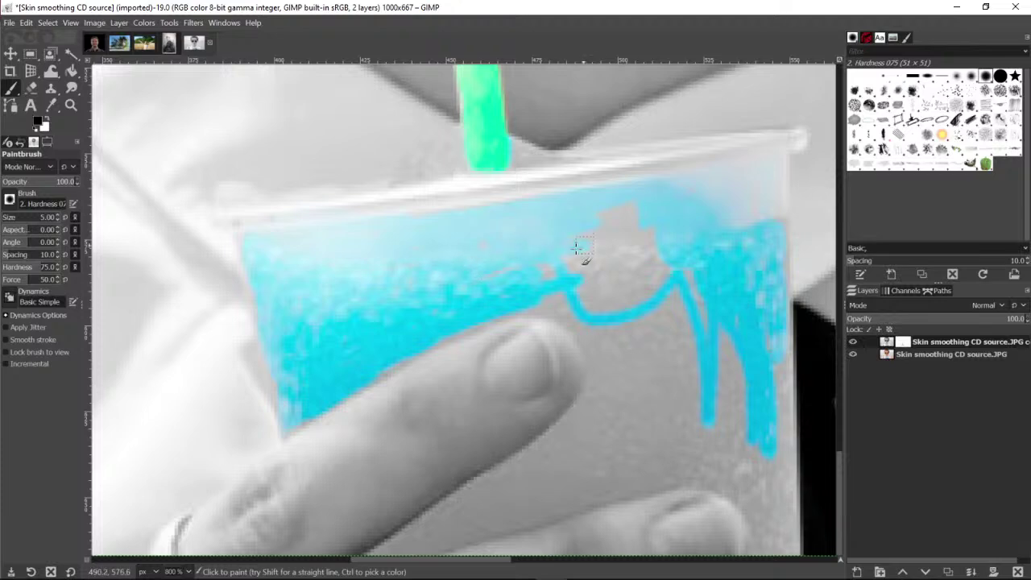
{"action": "mouse_move", "coordinate": [477, 278]}
{"action": "left_mouse_down"}
{"action": "mouse_move", "coordinate": [500, 260]}
{"action": "mouse_move", "coordinate": [551, 266]}
{"action": "mouse_move", "coordinate": [542, 248]}
{"action": "mouse_move", "coordinate": [600, 243]}
{"action": "mouse_move", "coordinate": [604, 223]}
{"action": "mouse_move", "coordinate": [601, 241]}
{"action": "mouse_move", "coordinate": [548, 303]}
{"action": "mouse_move", "coordinate": [528, 300]}
{"action": "mouse_move", "coordinate": [583, 332]}
{"action": "mouse_move", "coordinate": [599, 374]}
{"action": "mouse_move", "coordinate": [588, 405]}
{"action": "mouse_move", "coordinate": [527, 463]}
{"action": "mouse_move", "coordinate": [443, 512]}
{"action": "left_mouse_up"}
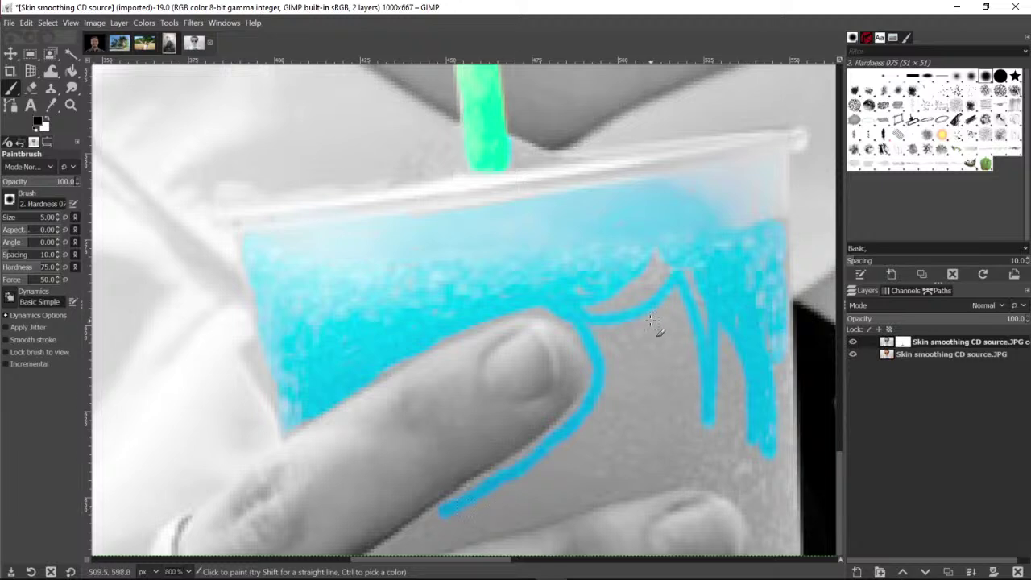
{"action": "mouse_move", "coordinate": [632, 329]}
{"action": "left_mouse_down"}
{"action": "mouse_move", "coordinate": [607, 340]}
{"action": "mouse_move", "coordinate": [575, 271]}
{"action": "mouse_move", "coordinate": [604, 353]}
{"action": "mouse_move", "coordinate": [646, 324]}
{"action": "mouse_move", "coordinate": [648, 274]}
{"action": "mouse_move", "coordinate": [662, 267]}
{"action": "mouse_move", "coordinate": [663, 242]}
{"action": "mouse_move", "coordinate": [653, 250]}
{"action": "mouse_move", "coordinate": [692, 268]}
{"action": "mouse_move", "coordinate": [677, 262]}
{"action": "mouse_move", "coordinate": [696, 331]}
{"action": "mouse_move", "coordinate": [665, 392]}
{"action": "mouse_move", "coordinate": [624, 406]}
{"action": "mouse_move", "coordinate": [624, 387]}
{"action": "mouse_move", "coordinate": [596, 395]}
{"action": "left_mouse_up"}
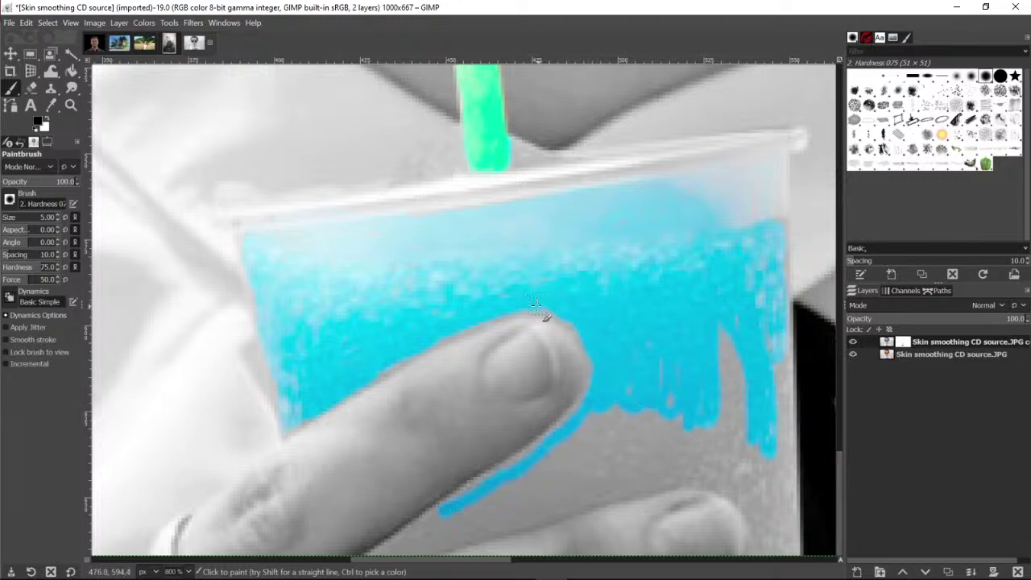
{"action": "mouse_move", "coordinate": [706, 369]}
{"action": "left_mouse_down"}
{"action": "mouse_move", "coordinate": [736, 418]}
{"action": "mouse_move", "coordinate": [750, 418]}
{"action": "mouse_move", "coordinate": [769, 375]}
{"action": "left_mouse_up"}
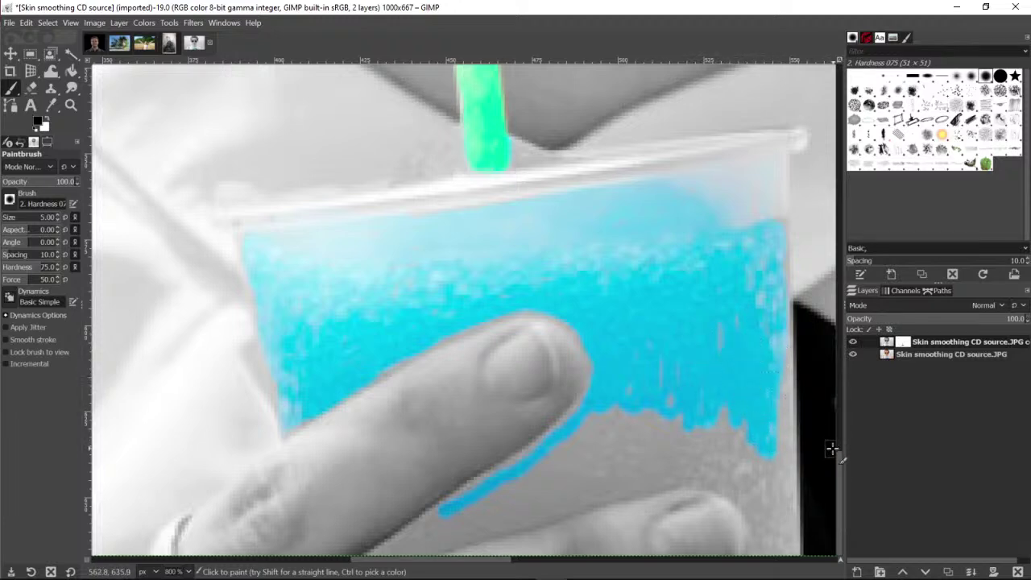
Paint the drink down the cup's right edge and along the borders of both fingers in the gap between them
{"action": "mouse_move", "coordinate": [776, 541]}
{"action": "left_mouse_down"}
{"action": "mouse_move", "coordinate": [757, 504]}
{"action": "mouse_move", "coordinate": [717, 478]}
{"action": "mouse_move", "coordinate": [754, 529]}
{"action": "mouse_move", "coordinate": [753, 548]}
{"action": "mouse_move", "coordinate": [784, 539]}
{"action": "mouse_move", "coordinate": [766, 444]}
{"action": "mouse_move", "coordinate": [779, 477]}
{"action": "left_mouse_up"}
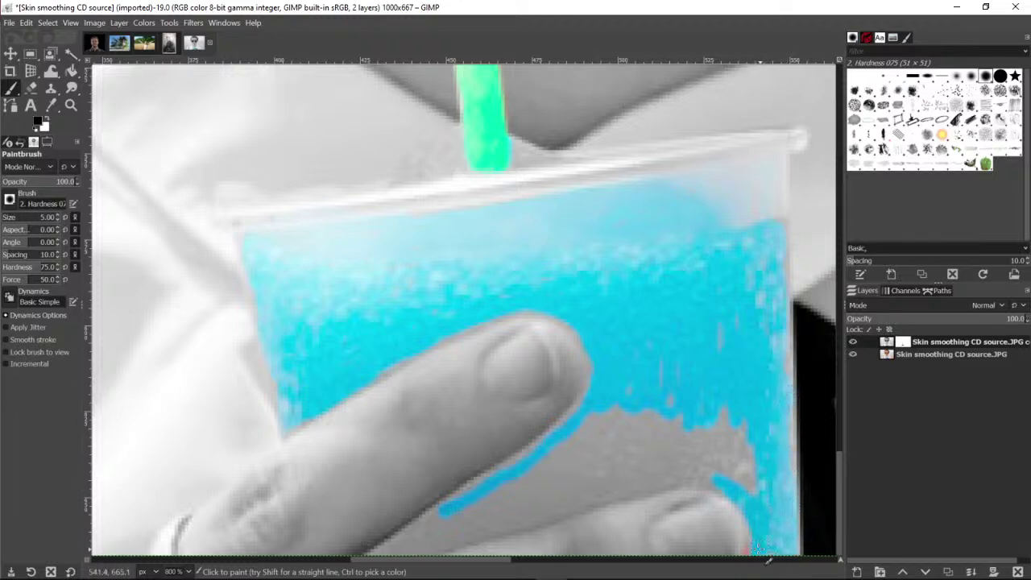
{"action": "mouse_move", "coordinate": [769, 560]}
{"action": "left_mouse_down"}
{"action": "mouse_move", "coordinate": [747, 456]}
{"action": "mouse_move", "coordinate": [728, 441]}
{"action": "mouse_move", "coordinate": [727, 329]}
{"action": "left_mouse_up"}
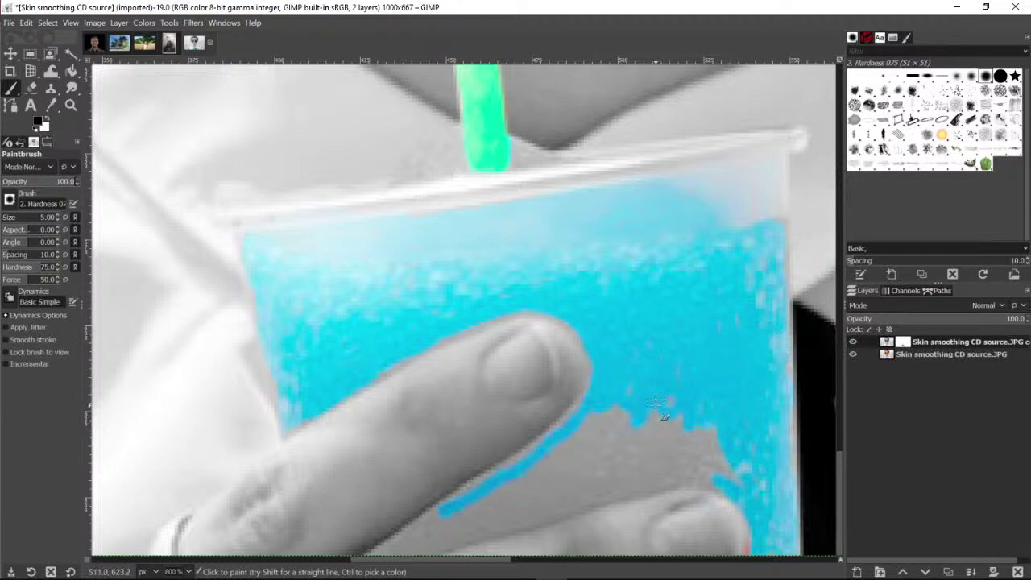
{"action": "mouse_move", "coordinate": [632, 415]}
{"action": "left_mouse_down"}
{"action": "mouse_move", "coordinate": [683, 405]}
{"action": "mouse_move", "coordinate": [698, 453]}
{"action": "mouse_move", "coordinate": [687, 456]}
{"action": "mouse_move", "coordinate": [701, 459]}
{"action": "mouse_move", "coordinate": [695, 443]}
{"action": "mouse_move", "coordinate": [699, 460]}
{"action": "mouse_move", "coordinate": [729, 470]}
{"action": "mouse_move", "coordinate": [608, 457]}
{"action": "mouse_move", "coordinate": [583, 432]}
{"action": "mouse_move", "coordinate": [621, 409]}
{"action": "mouse_move", "coordinate": [501, 474]}
{"action": "mouse_move", "coordinate": [461, 516]}
{"action": "mouse_move", "coordinate": [480, 489]}
{"action": "mouse_move", "coordinate": [457, 499]}
{"action": "mouse_move", "coordinate": [455, 512]}
{"action": "mouse_move", "coordinate": [417, 525]}
{"action": "mouse_move", "coordinate": [425, 521]}
{"action": "mouse_move", "coordinate": [380, 555]}
{"action": "left_mouse_up"}
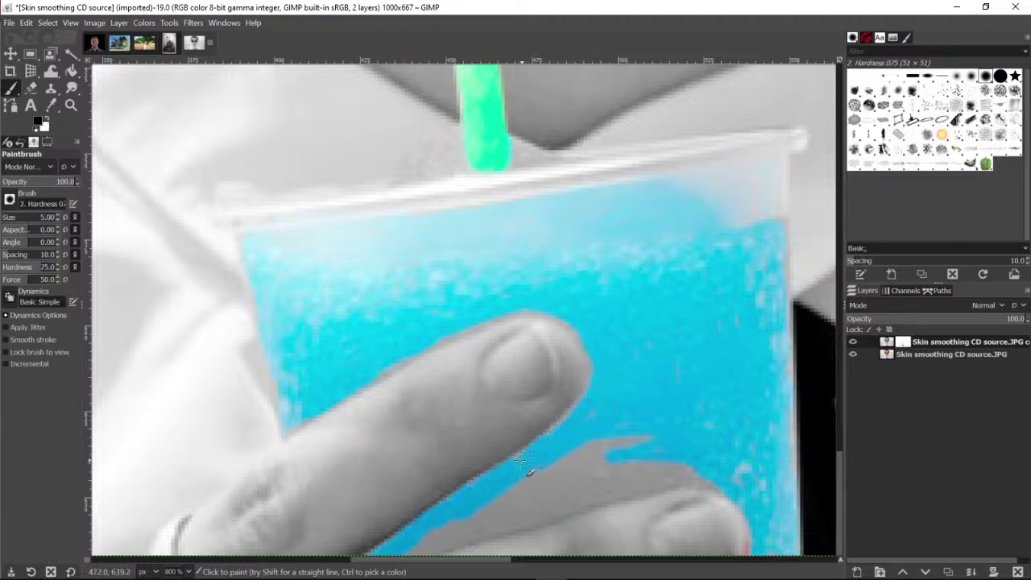
{"action": "mouse_move", "coordinate": [525, 451]}
{"action": "left_mouse_down"}
{"action": "mouse_move", "coordinate": [563, 480]}
{"action": "mouse_move", "coordinate": [581, 472]}
{"action": "mouse_move", "coordinate": [559, 466]}
{"action": "mouse_move", "coordinate": [584, 448]}
{"action": "mouse_move", "coordinate": [640, 428]}
{"action": "mouse_move", "coordinate": [645, 440]}
{"action": "mouse_move", "coordinate": [596, 478]}
{"action": "mouse_move", "coordinate": [697, 471]}
{"action": "left_mouse_up"}
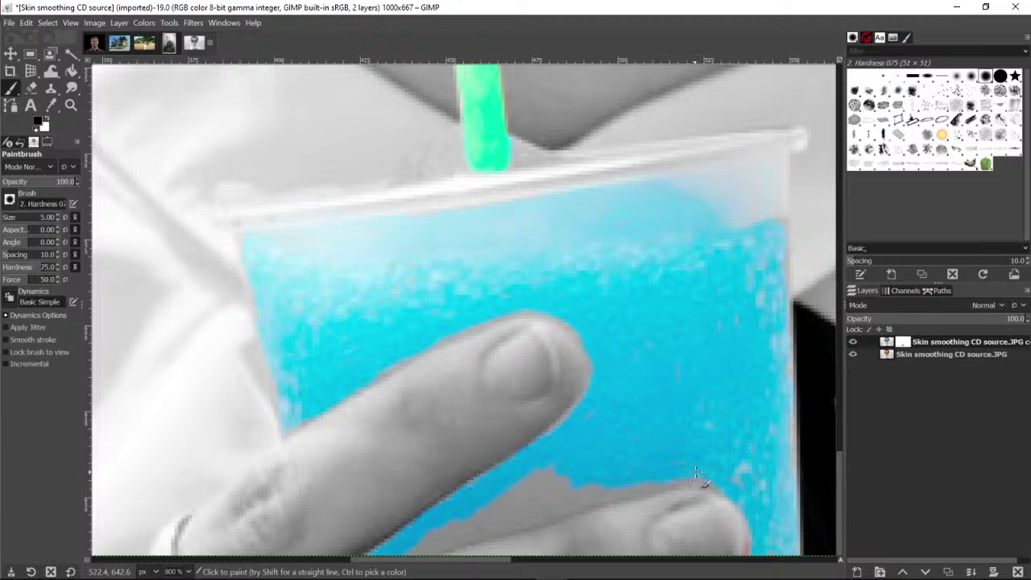
Undo the stray stroke over the lower fingernail and fill the remaining gray gap of drink between the fingers
{"action": "mouse_move", "coordinate": [623, 484]}
{"action": "left_mouse_down"}
{"action": "mouse_move", "coordinate": [532, 500]}
{"action": "mouse_move", "coordinate": [664, 509]}
{"action": "mouse_move", "coordinate": [661, 536]}
{"action": "left_mouse_up"}
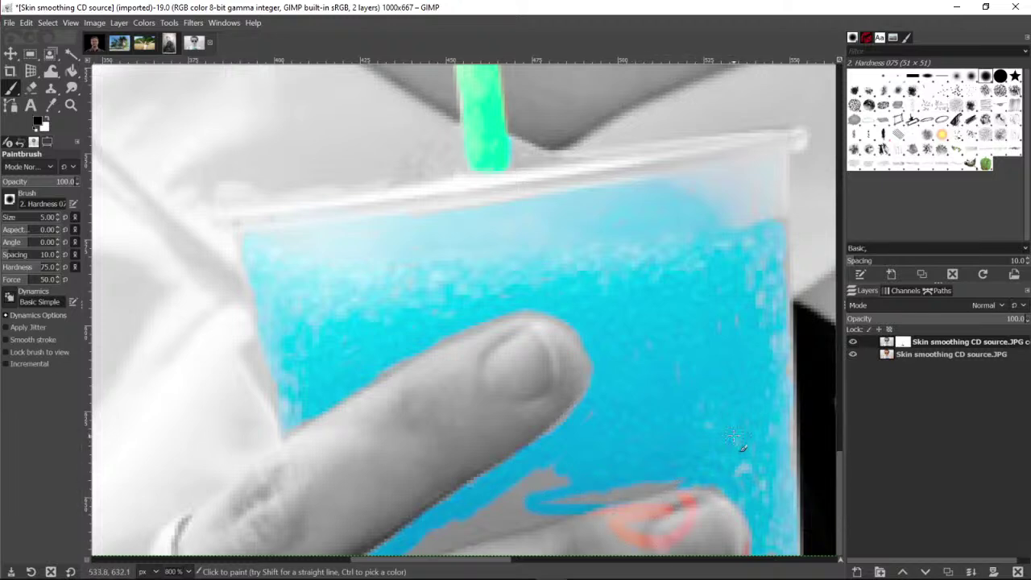
{"action": "left_click", "coordinate": [26, 23]}
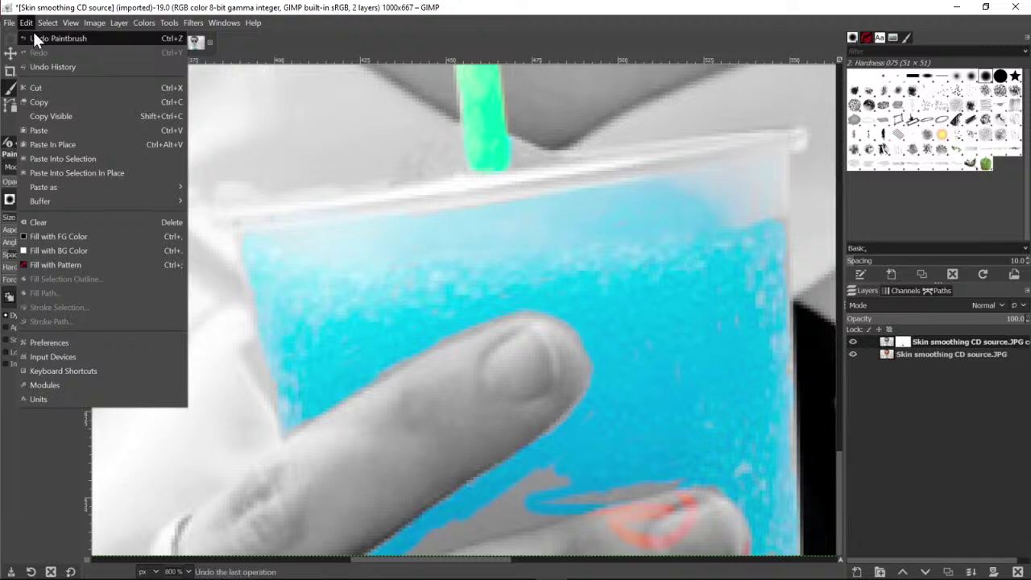
{"action": "left_click", "coordinate": [33, 36]}
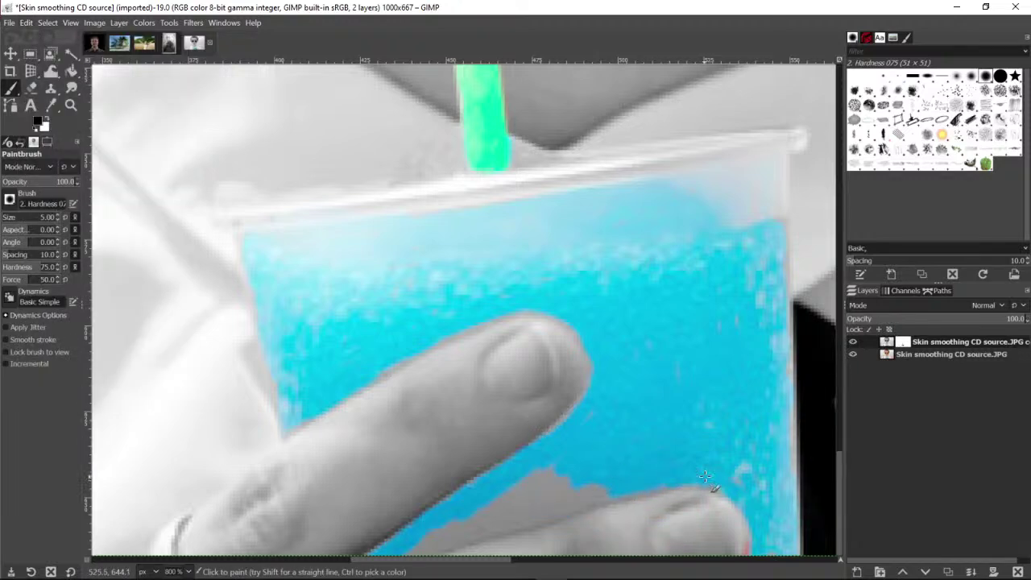
{"action": "mouse_move", "coordinate": [564, 496]}
{"action": "left_mouse_down"}
{"action": "mouse_move", "coordinate": [527, 482]}
{"action": "mouse_move", "coordinate": [487, 499]}
{"action": "mouse_move", "coordinate": [526, 503]}
{"action": "mouse_move", "coordinate": [542, 472]}
{"action": "mouse_move", "coordinate": [576, 470]}
{"action": "mouse_move", "coordinate": [584, 479]}
{"action": "mouse_move", "coordinate": [564, 497]}
{"action": "mouse_move", "coordinate": [621, 485]}
{"action": "mouse_move", "coordinate": [399, 559]}
{"action": "mouse_move", "coordinate": [463, 530]}
{"action": "mouse_move", "coordinate": [481, 535]}
{"action": "mouse_move", "coordinate": [510, 494]}
{"action": "mouse_move", "coordinate": [560, 491]}
{"action": "mouse_move", "coordinate": [532, 512]}
{"action": "left_mouse_up"}
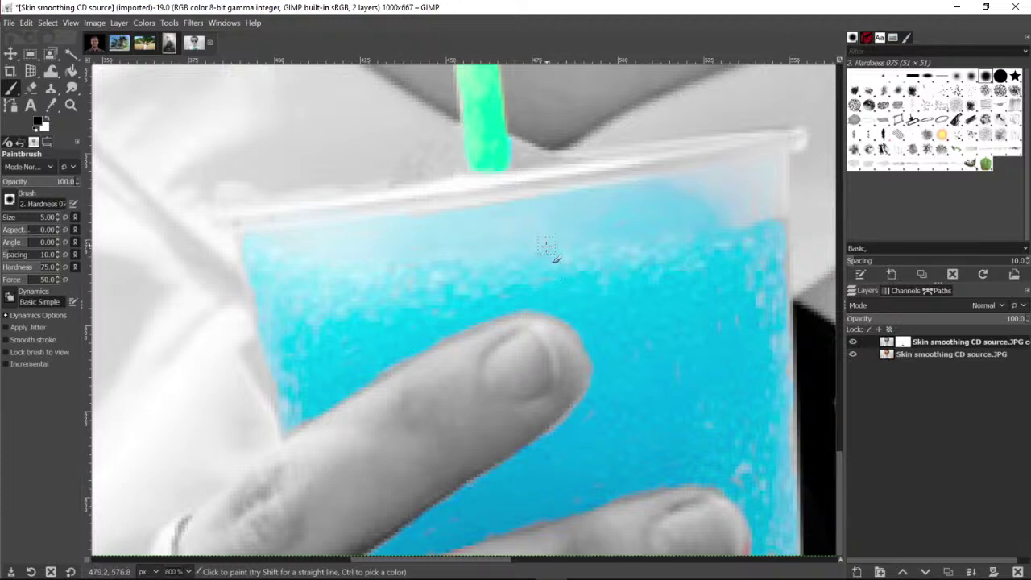
Magnify the lips to 1600% and paint the mask along the upper lip's outline and around the right mouth corner
{"action": "scroll", "coordinate": [555, 286], "scroll_direction": "up", "scroll_amount": 10}
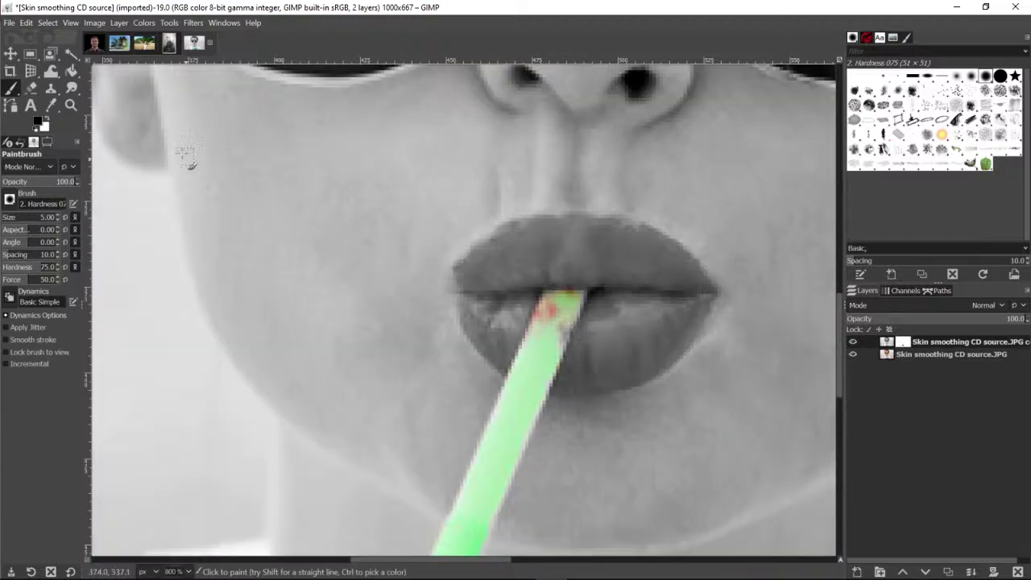
{"action": "left_click", "coordinate": [68, 105]}
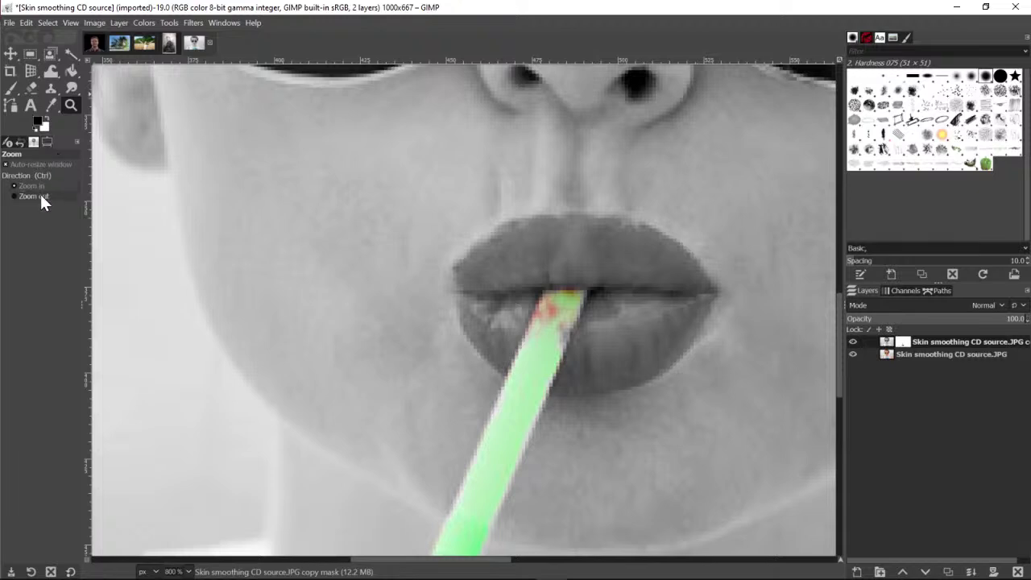
{"action": "scroll", "coordinate": [519, 218], "scroll_direction": "down", "scroll_amount": 5}
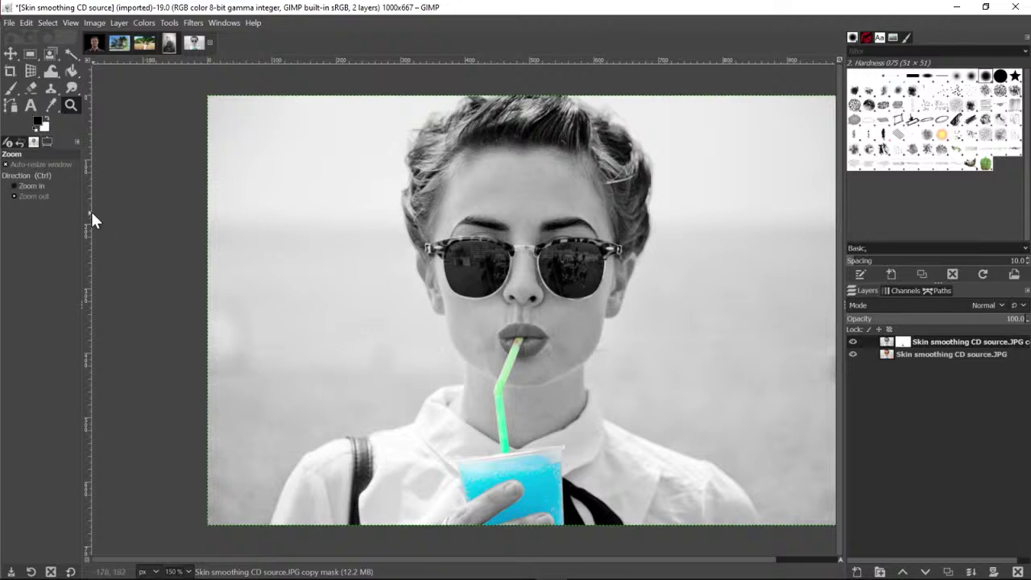
{"action": "left_click", "coordinate": [532, 330]}
{"action": "left_click", "coordinate": [531, 331]}
{"action": "left_click", "coordinate": [531, 330]}
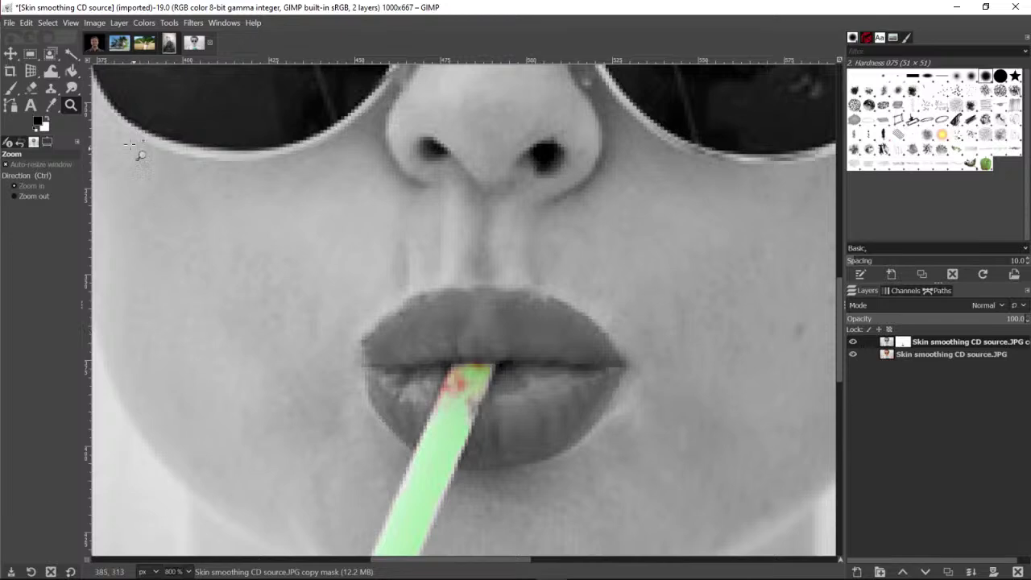
{"action": "left_click", "coordinate": [480, 354]}
{"action": "left_click", "coordinate": [480, 354]}
{"action": "scroll", "coordinate": [598, 339], "scroll_direction": "down", "scroll_amount": 1}
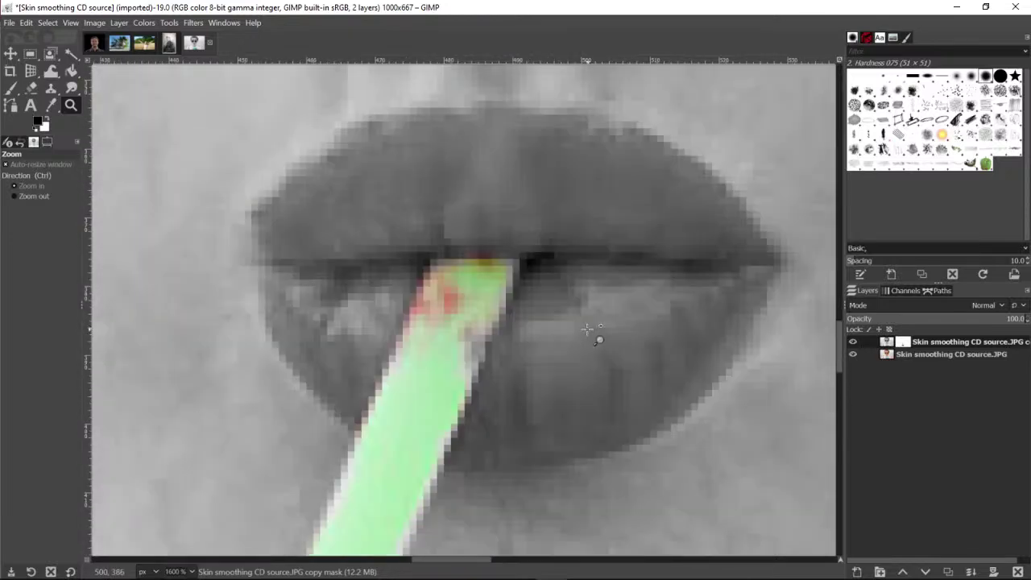
{"action": "left_click", "coordinate": [11, 89]}
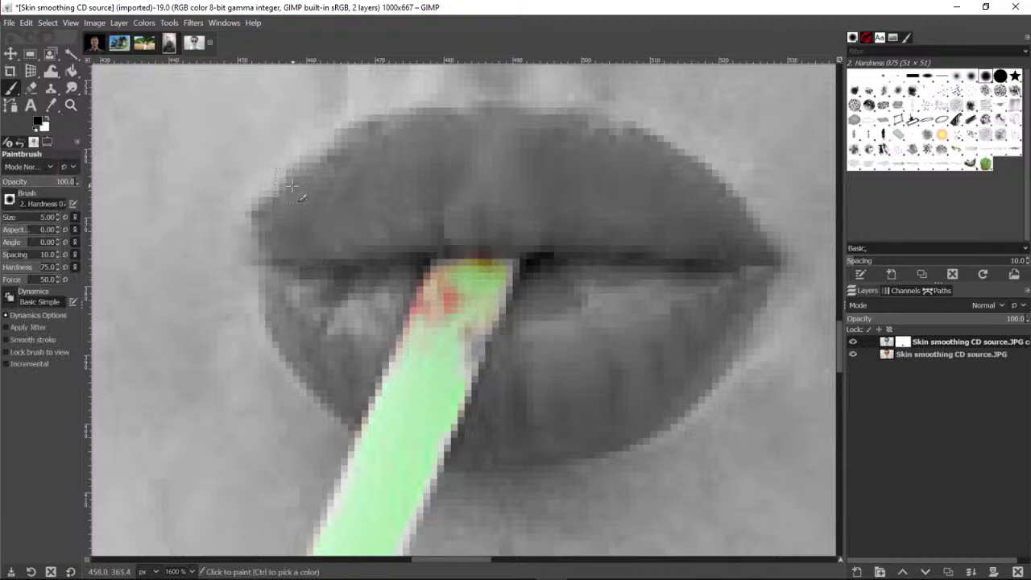
{"action": "mouse_move", "coordinate": [298, 217]}
{"action": "left_mouse_down"}
{"action": "mouse_move", "coordinate": [274, 230]}
{"action": "mouse_move", "coordinate": [262, 213]}
{"action": "mouse_move", "coordinate": [361, 143]}
{"action": "mouse_move", "coordinate": [412, 126]}
{"action": "mouse_move", "coordinate": [492, 126]}
{"action": "mouse_move", "coordinate": [590, 149]}
{"action": "mouse_move", "coordinate": [640, 143]}
{"action": "mouse_move", "coordinate": [683, 185]}
{"action": "mouse_move", "coordinate": [674, 173]}
{"action": "mouse_move", "coordinate": [683, 166]}
{"action": "mouse_move", "coordinate": [758, 240]}
{"action": "mouse_move", "coordinate": [765, 263]}
{"action": "mouse_move", "coordinate": [746, 330]}
{"action": "mouse_move", "coordinate": [697, 387]}
{"action": "mouse_move", "coordinate": [628, 429]}
{"action": "left_mouse_up"}
Paint the mask over the lower lip on the right side of the straw, from its lower edge up to the mouth line
{"action": "left_click_drag", "start_coordinate": [573, 444], "coordinate": [445, 457]}
{"action": "mouse_move", "coordinate": [520, 450]}
{"action": "left_mouse_down"}
{"action": "mouse_move", "coordinate": [470, 418]}
{"action": "mouse_move", "coordinate": [486, 414]}
{"action": "mouse_move", "coordinate": [478, 396]}
{"action": "mouse_move", "coordinate": [503, 347]}
{"action": "mouse_move", "coordinate": [470, 344]}
{"action": "mouse_move", "coordinate": [524, 297]}
{"action": "mouse_move", "coordinate": [534, 302]}
{"action": "mouse_move", "coordinate": [545, 231]}
{"action": "mouse_move", "coordinate": [556, 212]}
{"action": "mouse_move", "coordinate": [593, 200]}
{"action": "mouse_move", "coordinate": [583, 176]}
{"action": "mouse_move", "coordinate": [605, 169]}
{"action": "mouse_move", "coordinate": [641, 211]}
{"action": "mouse_move", "coordinate": [695, 220]}
{"action": "mouse_move", "coordinate": [700, 258]}
{"action": "mouse_move", "coordinate": [749, 249]}
{"action": "mouse_move", "coordinate": [729, 292]}
{"action": "mouse_move", "coordinate": [685, 330]}
{"action": "left_mouse_up"}
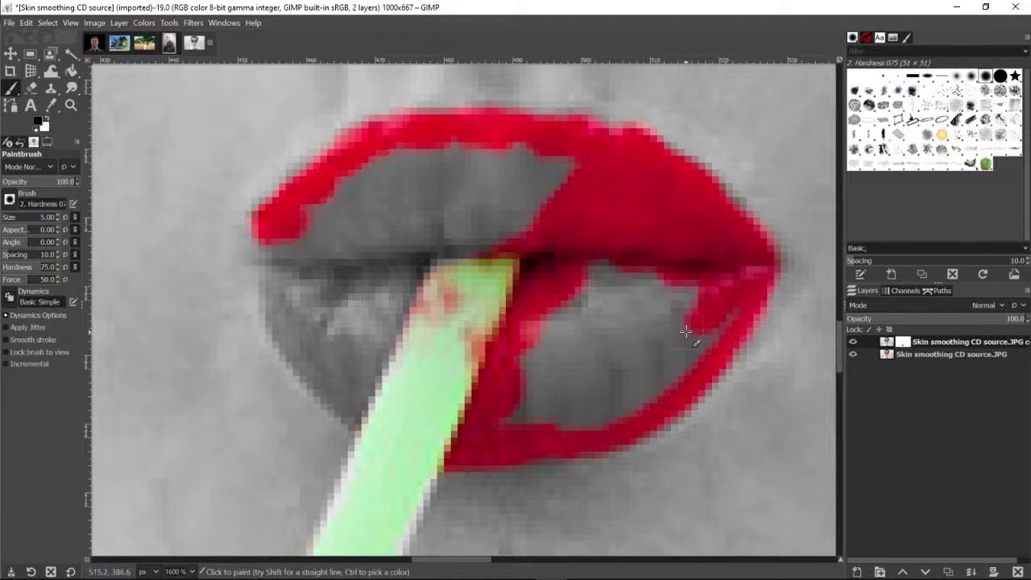
{"action": "mouse_move", "coordinate": [625, 320]}
{"action": "left_mouse_down"}
{"action": "mouse_move", "coordinate": [576, 342]}
{"action": "mouse_move", "coordinate": [557, 317]}
{"action": "mouse_move", "coordinate": [521, 342]}
{"action": "mouse_move", "coordinate": [517, 404]}
{"action": "mouse_move", "coordinate": [632, 280]}
{"action": "mouse_move", "coordinate": [657, 281]}
{"action": "mouse_move", "coordinate": [695, 305]}
{"action": "mouse_move", "coordinate": [578, 389]}
{"action": "mouse_move", "coordinate": [657, 345]}
{"action": "mouse_move", "coordinate": [649, 360]}
{"action": "mouse_move", "coordinate": [723, 306]}
{"action": "mouse_move", "coordinate": [632, 410]}
{"action": "mouse_move", "coordinate": [693, 365]}
{"action": "mouse_move", "coordinate": [605, 428]}
{"action": "left_mouse_up"}
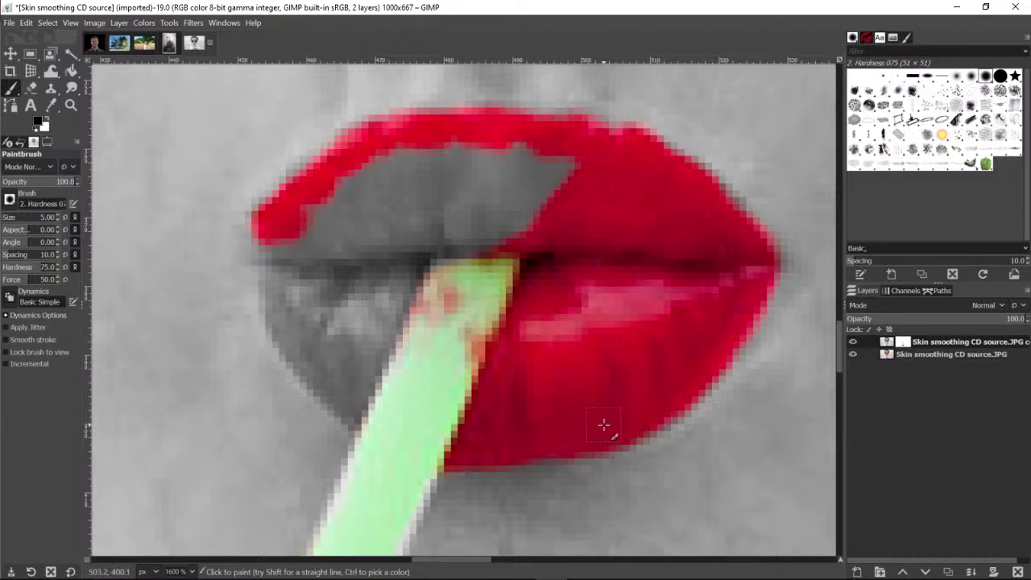
Paint the rest of the upper lip and the lower lip left of the straw, toggling the original layer's visibility to find missed spots
{"action": "left_click", "coordinate": [852, 355]}
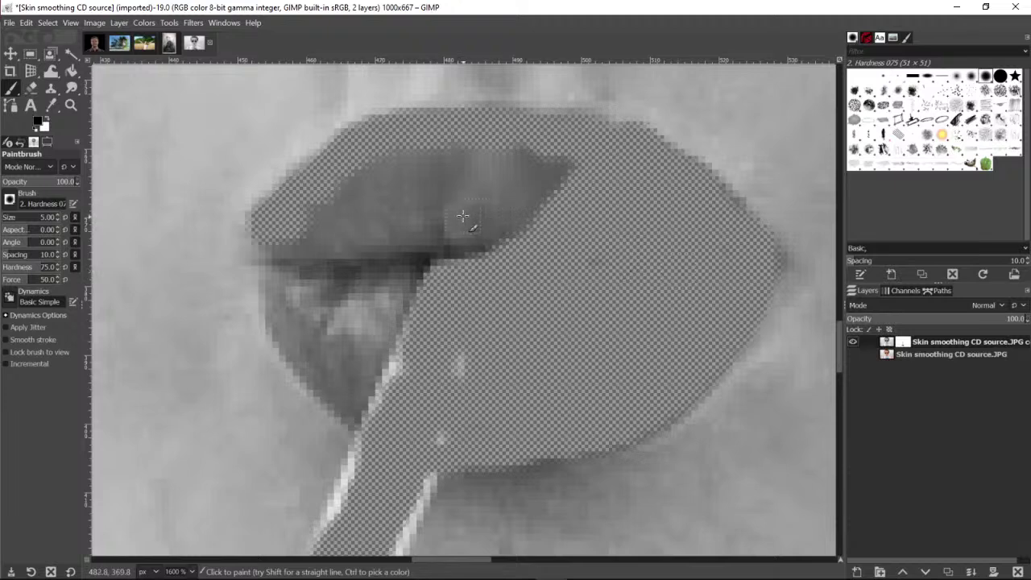
{"action": "mouse_move", "coordinate": [462, 216]}
{"action": "left_mouse_down"}
{"action": "mouse_move", "coordinate": [427, 206]}
{"action": "mouse_move", "coordinate": [453, 187]}
{"action": "mouse_move", "coordinate": [458, 154]}
{"action": "mouse_move", "coordinate": [555, 151]}
{"action": "mouse_move", "coordinate": [546, 203]}
{"action": "mouse_move", "coordinate": [504, 238]}
{"action": "mouse_move", "coordinate": [447, 255]}
{"action": "mouse_move", "coordinate": [390, 246]}
{"action": "mouse_move", "coordinate": [406, 263]}
{"action": "mouse_move", "coordinate": [391, 227]}
{"action": "mouse_move", "coordinate": [401, 212]}
{"action": "mouse_move", "coordinate": [379, 184]}
{"action": "mouse_move", "coordinate": [313, 229]}
{"action": "mouse_move", "coordinate": [264, 235]}
{"action": "mouse_move", "coordinate": [277, 307]}
{"action": "mouse_move", "coordinate": [313, 359]}
{"action": "mouse_move", "coordinate": [341, 310]}
{"action": "mouse_move", "coordinate": [342, 324]}
{"action": "mouse_move", "coordinate": [392, 287]}
{"action": "mouse_move", "coordinate": [358, 284]}
{"action": "mouse_move", "coordinate": [373, 299]}
{"action": "mouse_move", "coordinate": [417, 306]}
{"action": "mouse_move", "coordinate": [384, 334]}
{"action": "mouse_move", "coordinate": [328, 349]}
{"action": "mouse_move", "coordinate": [343, 390]}
{"action": "mouse_move", "coordinate": [299, 354]}
{"action": "mouse_move", "coordinate": [337, 392]}
{"action": "mouse_move", "coordinate": [370, 412]}
{"action": "mouse_move", "coordinate": [408, 338]}
{"action": "left_mouse_up"}
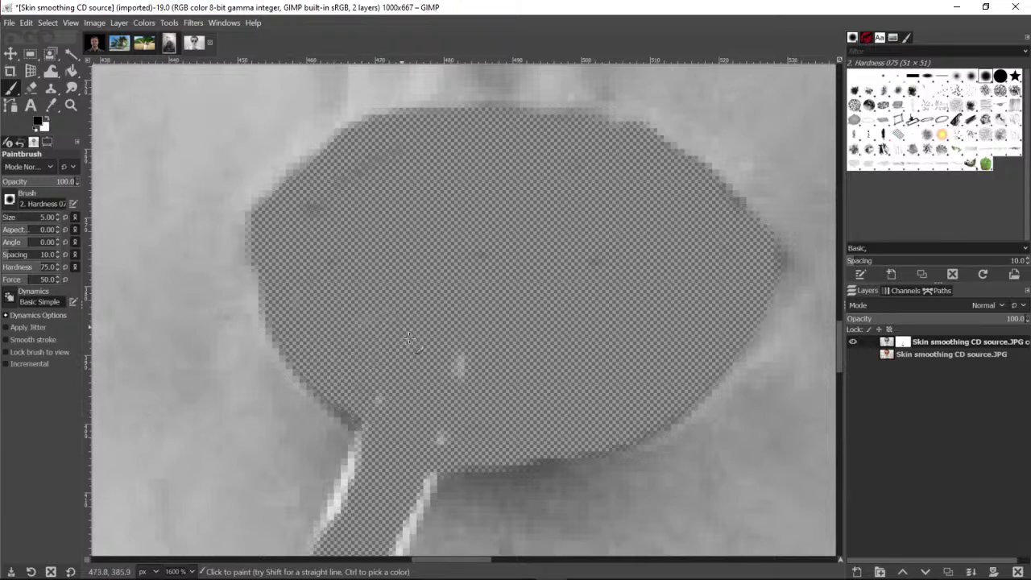
{"action": "mouse_move", "coordinate": [369, 415]}
{"action": "left_mouse_down"}
{"action": "mouse_move", "coordinate": [353, 406]}
{"action": "mouse_move", "coordinate": [368, 419]}
{"action": "mouse_move", "coordinate": [477, 375]}
{"action": "mouse_move", "coordinate": [445, 425]}
{"action": "left_mouse_up"}
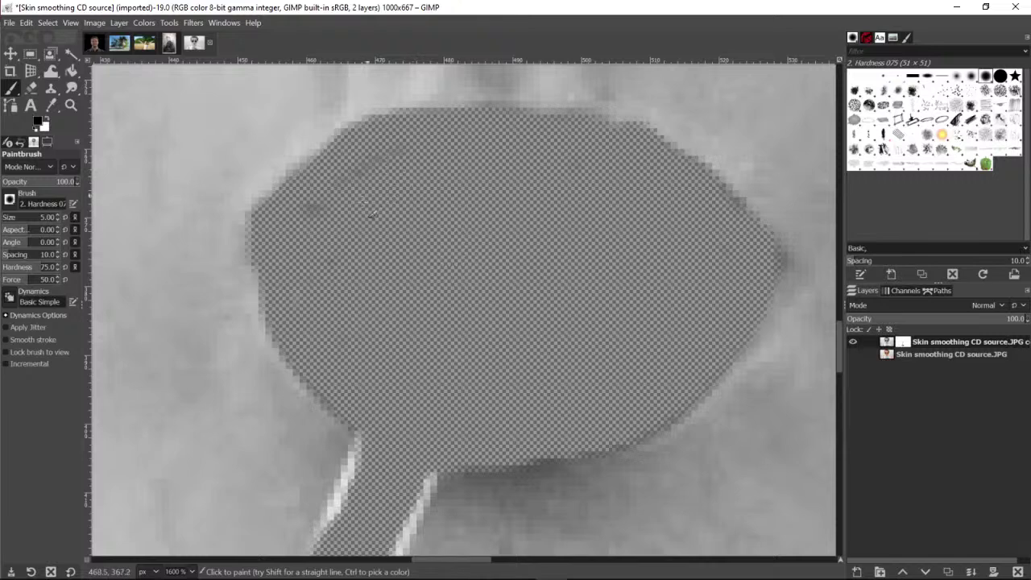
{"action": "left_click", "coordinate": [853, 354]}
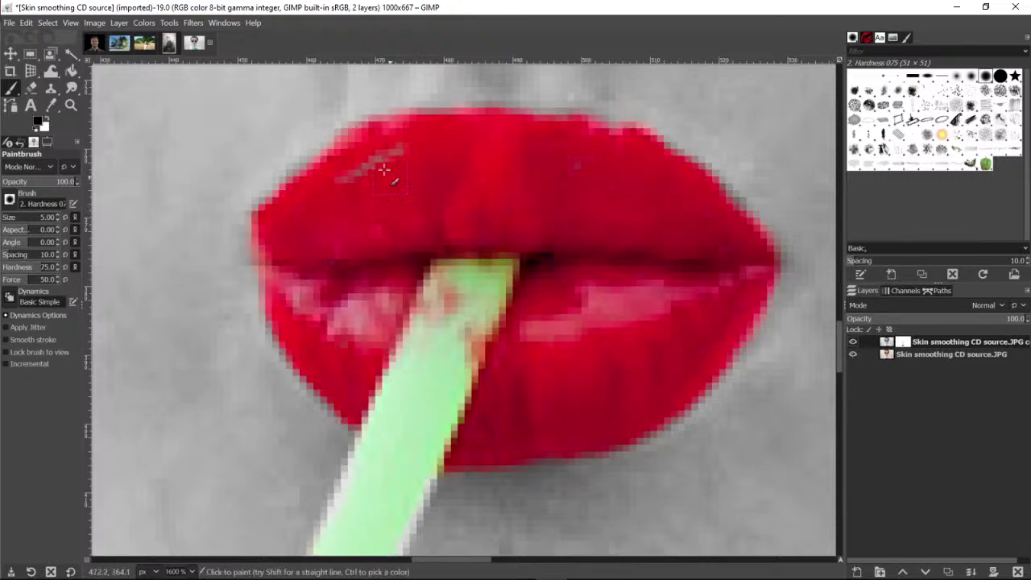
{"action": "mouse_move", "coordinate": [384, 151]}
{"action": "left_mouse_down"}
{"action": "mouse_move", "coordinate": [338, 183]}
{"action": "mouse_move", "coordinate": [401, 156]}
{"action": "left_mouse_up"}
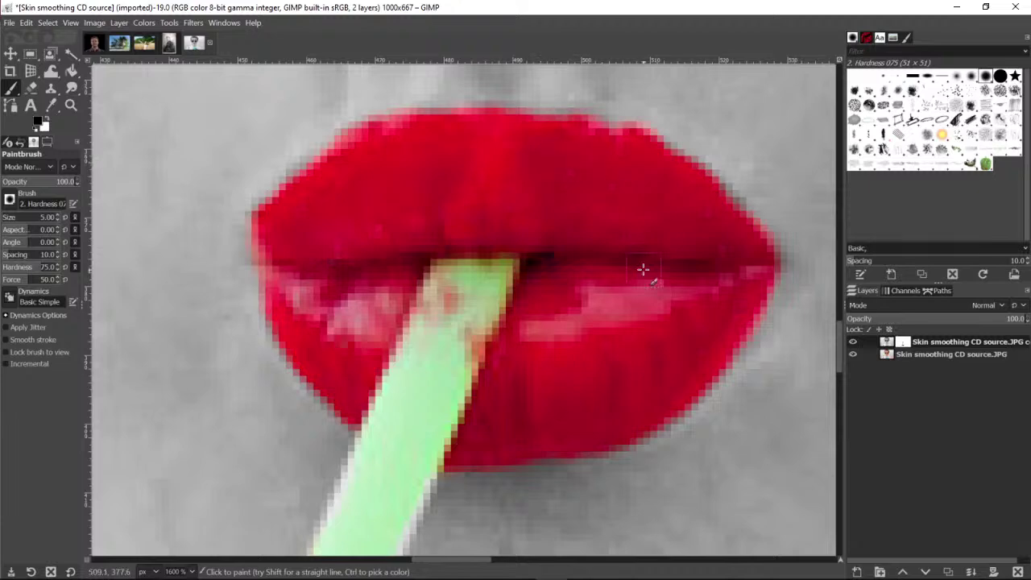
{"action": "left_click", "coordinate": [853, 355]}
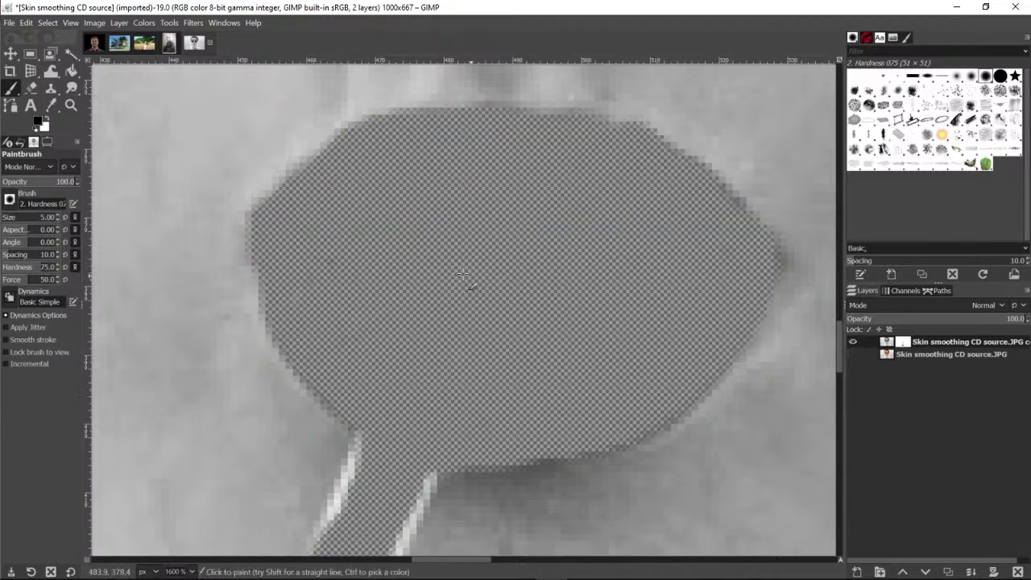
Paint the mask over the leftover gray specks in the drink between the cup's rim and the upper fingertip
{"action": "scroll", "coordinate": [460, 277], "scroll_direction": "down", "scroll_amount": 10}
{"action": "scroll", "coordinate": [524, 271], "scroll_direction": "down", "scroll_amount": 6}
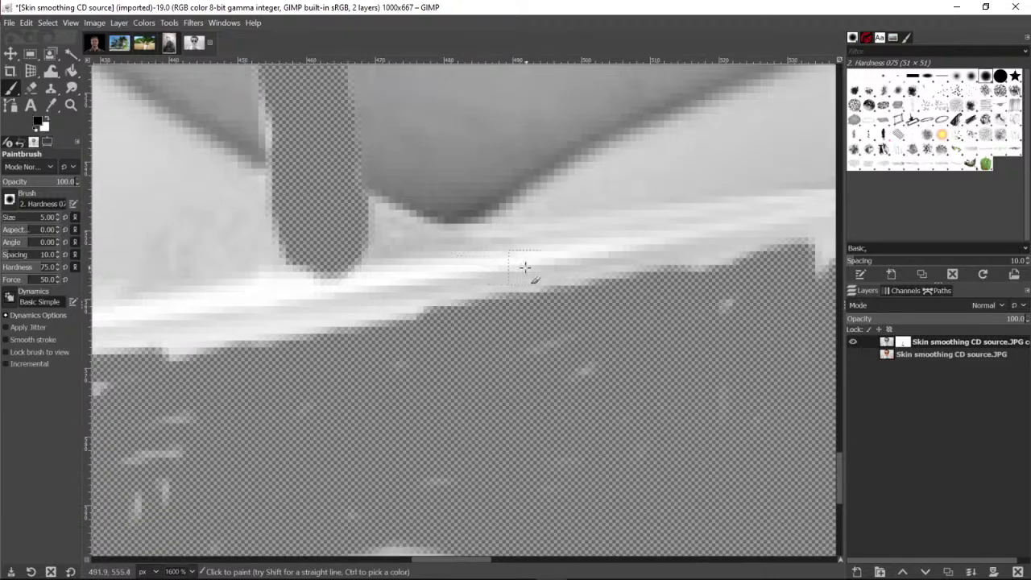
{"action": "scroll", "coordinate": [527, 274], "scroll_direction": "up", "scroll_amount": 1}
{"action": "mouse_move", "coordinate": [207, 322]}
{"action": "left_mouse_down"}
{"action": "mouse_move", "coordinate": [154, 355]}
{"action": "mouse_move", "coordinate": [143, 373]}
{"action": "mouse_move", "coordinate": [153, 390]}
{"action": "mouse_move", "coordinate": [174, 380]}
{"action": "mouse_move", "coordinate": [209, 322]}
{"action": "left_mouse_up"}
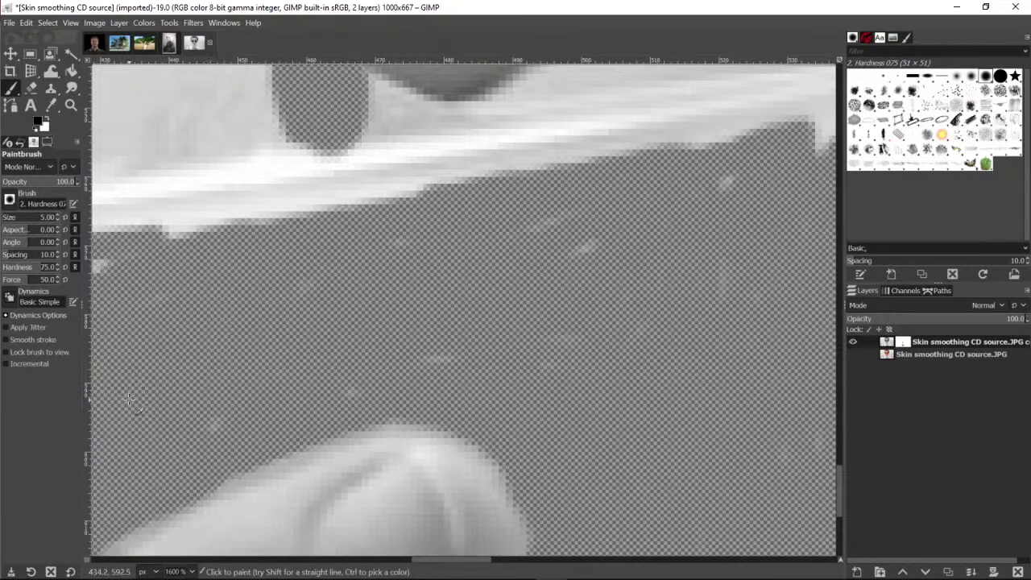
{"action": "left_click_drag", "start_coordinate": [418, 364], "coordinate": [361, 394]}
{"action": "mouse_move", "coordinate": [432, 260]}
{"action": "left_mouse_down"}
{"action": "mouse_move", "coordinate": [586, 249]}
{"action": "mouse_move", "coordinate": [596, 262]}
{"action": "left_mouse_up"}
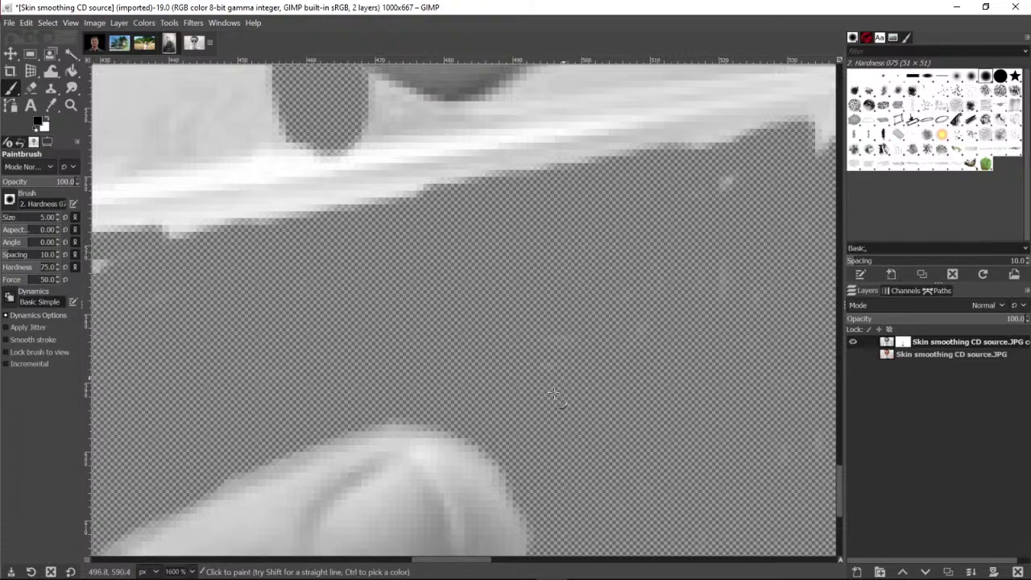
{"action": "left_click_drag", "start_coordinate": [725, 183], "coordinate": [739, 199]}
Paint the mask over the gray remnants at the drink's upper right corner and along its adjoining edges
{"action": "scroll", "coordinate": [745, 322], "scroll_direction": "down", "scroll_amount": 5}
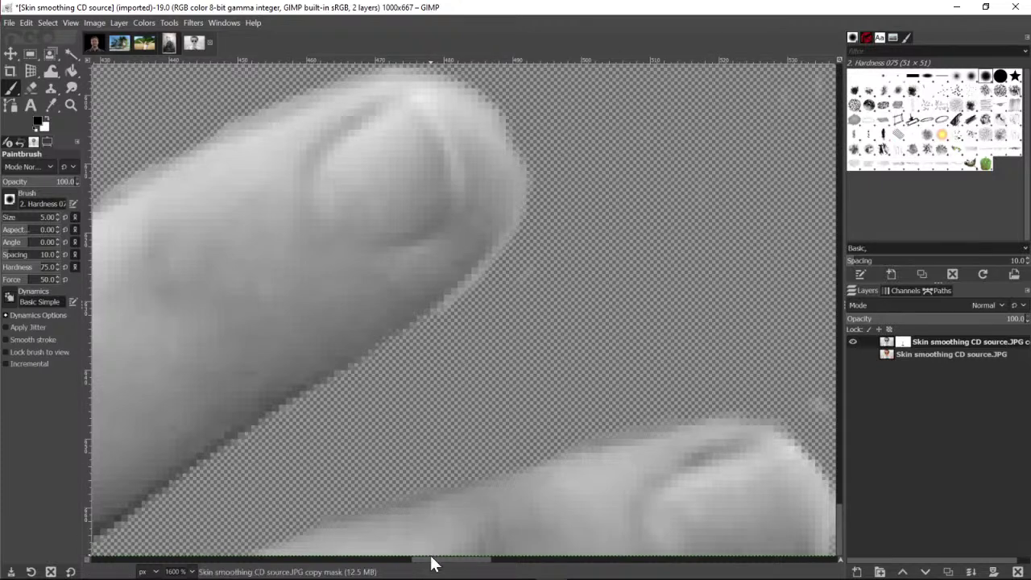
{"action": "left_click_drag", "start_coordinate": [431, 559], "coordinate": [480, 559]}
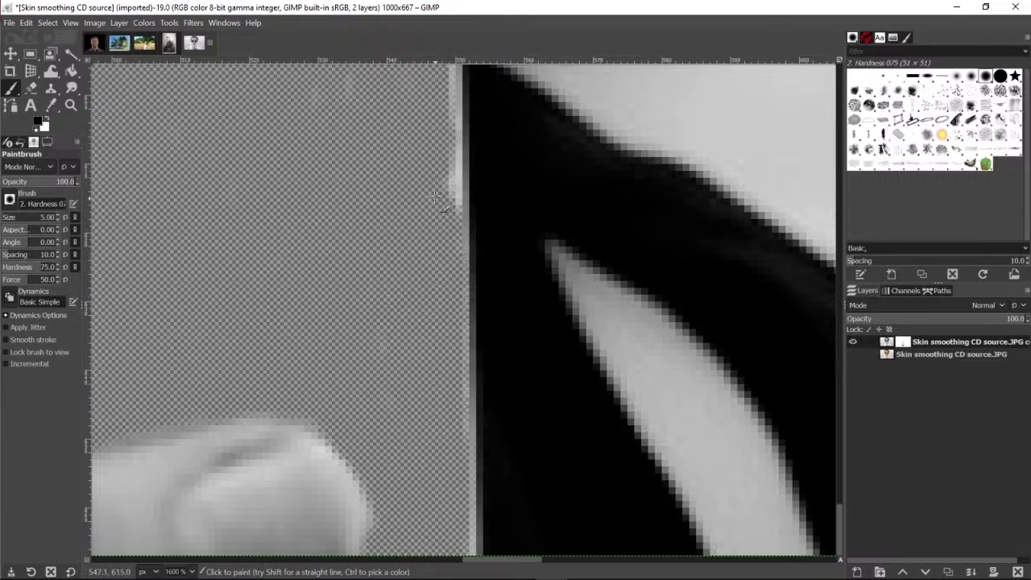
{"action": "scroll", "coordinate": [419, 290], "scroll_direction": "up", "scroll_amount": 5}
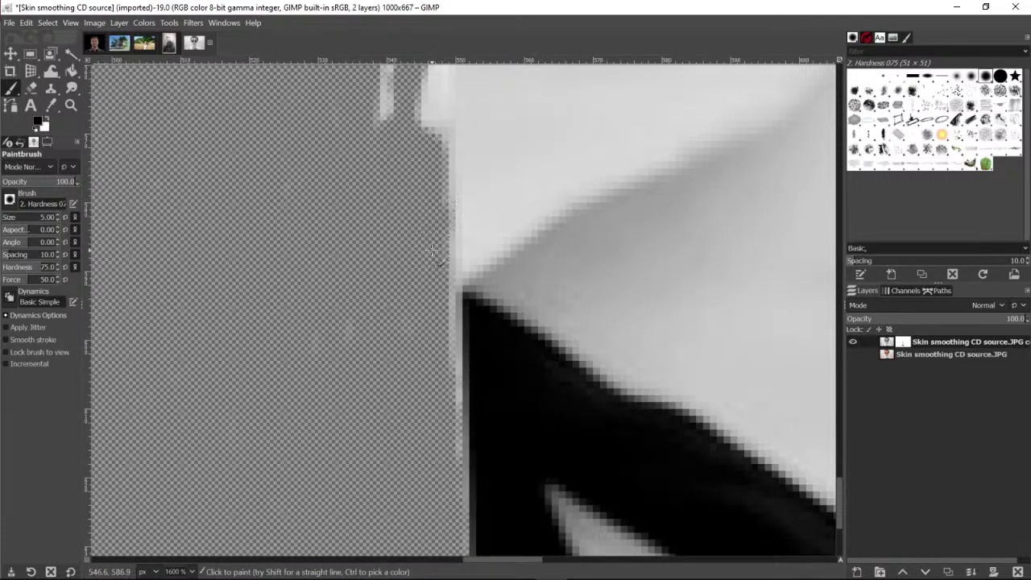
{"action": "scroll", "coordinate": [328, 349], "scroll_direction": "up", "scroll_amount": 5}
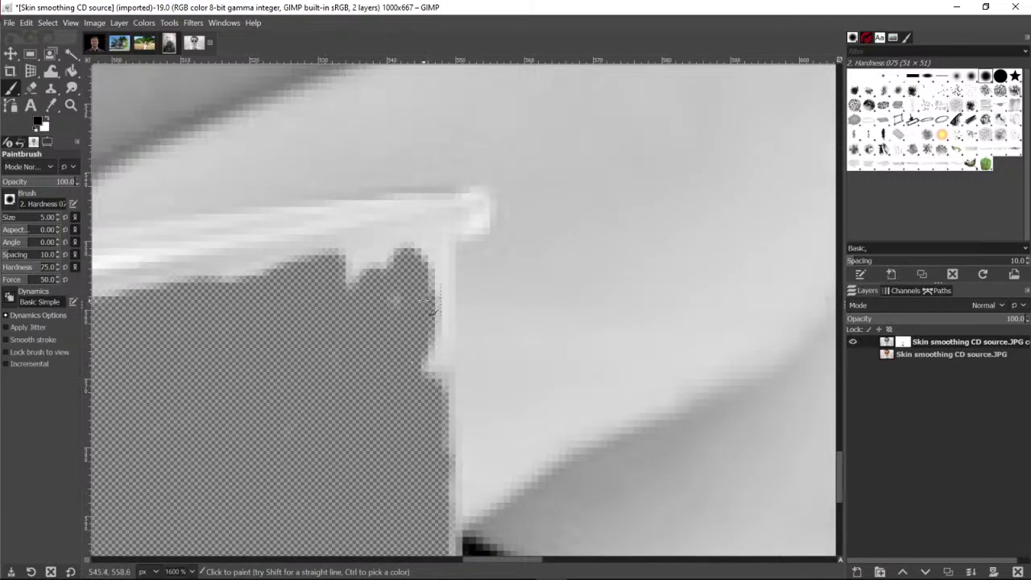
{"action": "mouse_move", "coordinate": [440, 268]}
{"action": "left_mouse_down"}
{"action": "mouse_move", "coordinate": [420, 375]}
{"action": "mouse_move", "coordinate": [430, 346]}
{"action": "mouse_move", "coordinate": [430, 375]}
{"action": "mouse_move", "coordinate": [413, 327]}
{"action": "mouse_move", "coordinate": [365, 277]}
{"action": "mouse_move", "coordinate": [393, 266]}
{"action": "mouse_move", "coordinate": [353, 257]}
{"action": "mouse_move", "coordinate": [356, 268]}
{"action": "mouse_move", "coordinate": [337, 248]}
{"action": "mouse_move", "coordinate": [366, 267]}
{"action": "mouse_move", "coordinate": [392, 268]}
{"action": "mouse_move", "coordinate": [395, 236]}
{"action": "mouse_move", "coordinate": [422, 232]}
{"action": "mouse_move", "coordinate": [426, 260]}
{"action": "mouse_move", "coordinate": [349, 256]}
{"action": "mouse_move", "coordinate": [370, 253]}
{"action": "mouse_move", "coordinate": [249, 273]}
{"action": "mouse_move", "coordinate": [251, 393]}
{"action": "left_mouse_up"}
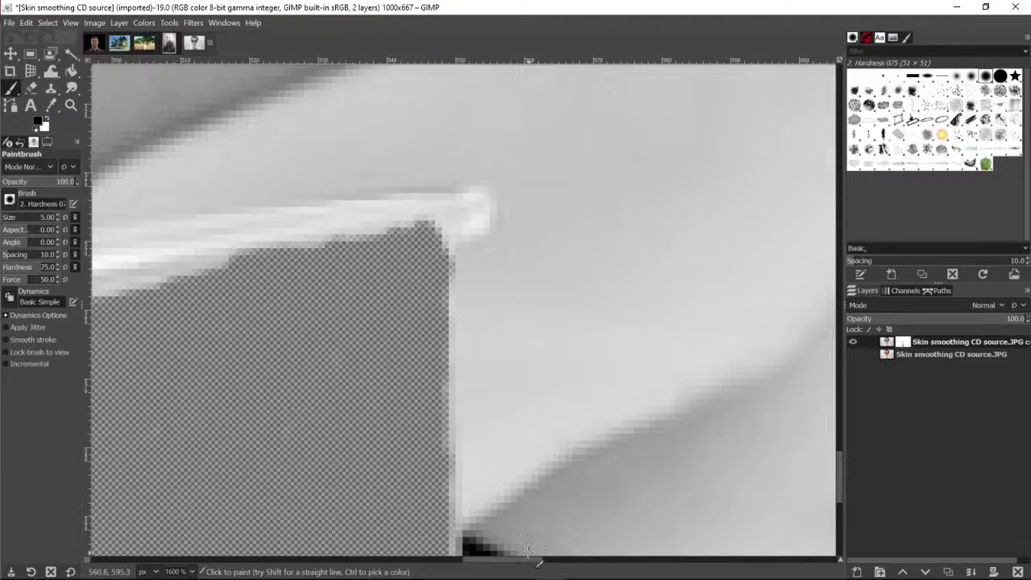
Paint away the gray specks in the drink's upper left part and the gap across the rim between straw and drink
{"action": "left_click_drag", "start_coordinate": [520, 562], "coordinate": [406, 562]}
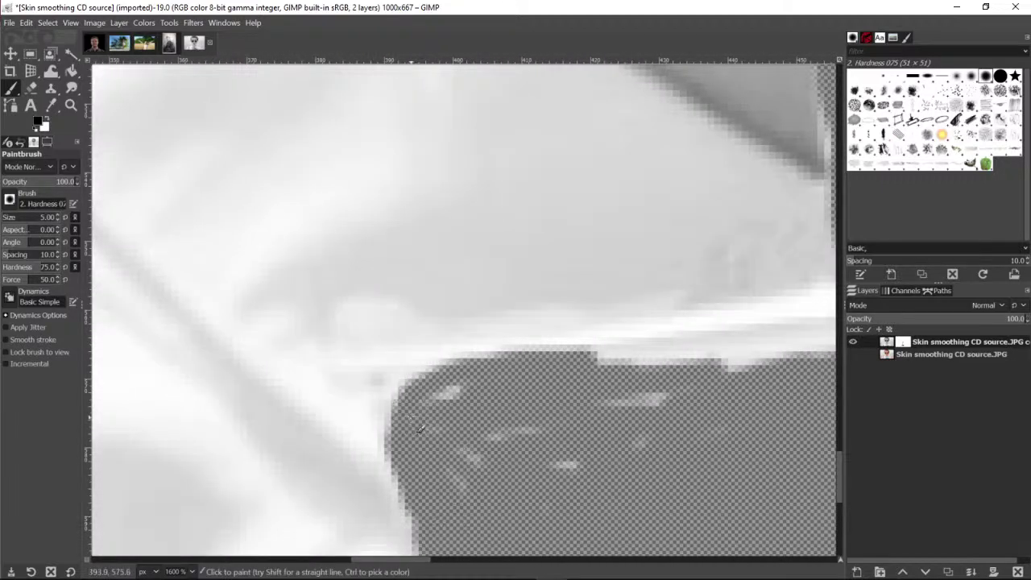
{"action": "mouse_move", "coordinate": [418, 428]}
{"action": "left_mouse_down"}
{"action": "mouse_move", "coordinate": [450, 399]}
{"action": "mouse_move", "coordinate": [464, 416]}
{"action": "mouse_move", "coordinate": [458, 479]}
{"action": "mouse_move", "coordinate": [461, 446]}
{"action": "left_mouse_up"}
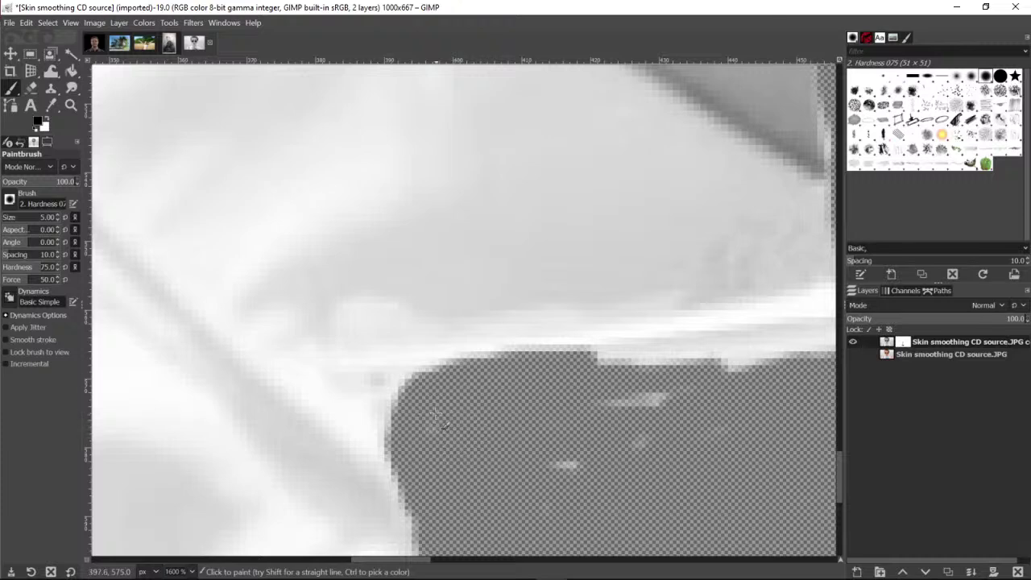
{"action": "mouse_move", "coordinate": [435, 413]}
{"action": "left_mouse_down"}
{"action": "mouse_move", "coordinate": [580, 467]}
{"action": "mouse_move", "coordinate": [632, 419]}
{"action": "mouse_move", "coordinate": [663, 419]}
{"action": "mouse_move", "coordinate": [682, 402]}
{"action": "left_mouse_up"}
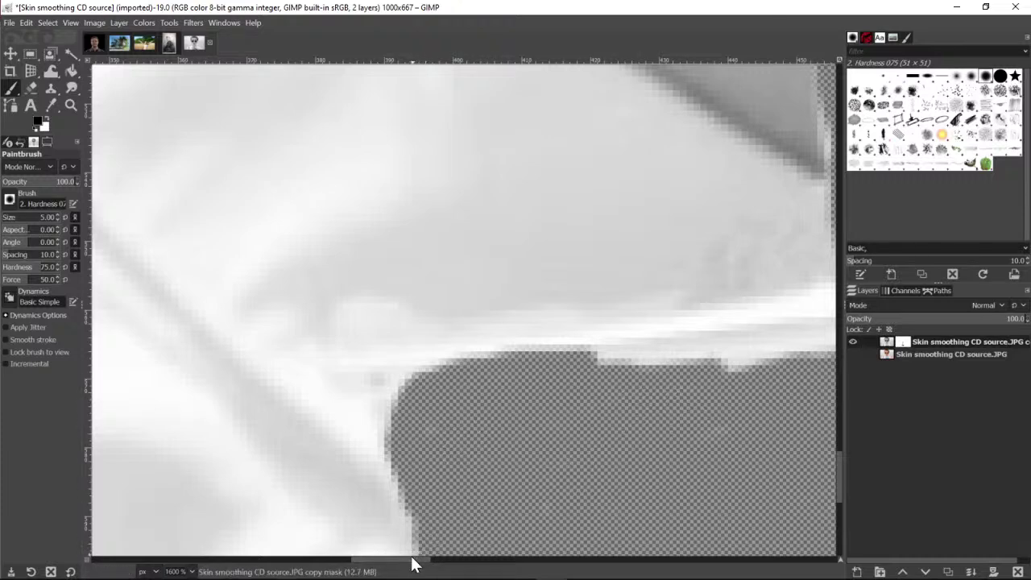
{"action": "left_click_drag", "start_coordinate": [414, 561], "coordinate": [458, 559]}
{"action": "mouse_move", "coordinate": [499, 349]}
{"action": "left_mouse_down"}
{"action": "mouse_move", "coordinate": [455, 266]}
{"action": "mouse_move", "coordinate": [443, 309]}
{"action": "mouse_move", "coordinate": [441, 283]}
{"action": "mouse_move", "coordinate": [445, 344]}
{"action": "mouse_move", "coordinate": [427, 366]}
{"action": "mouse_move", "coordinate": [434, 326]}
{"action": "mouse_move", "coordinate": [430, 379]}
{"action": "mouse_move", "coordinate": [484, 336]}
{"action": "mouse_move", "coordinate": [519, 358]}
{"action": "mouse_move", "coordinate": [511, 333]}
{"action": "mouse_move", "coordinate": [581, 305]}
{"action": "mouse_move", "coordinate": [519, 312]}
{"action": "mouse_move", "coordinate": [683, 322]}
{"action": "mouse_move", "coordinate": [755, 288]}
{"action": "mouse_move", "coordinate": [243, 335]}
{"action": "mouse_move", "coordinate": [423, 340]}
{"action": "mouse_move", "coordinate": [145, 361]}
{"action": "mouse_move", "coordinate": [414, 379]}
{"action": "left_mouse_up"}
Paint the mask over the gray fringe along the straw's edges around its bend
{"action": "scroll", "coordinate": [435, 350], "scroll_direction": "up", "scroll_amount": 5}
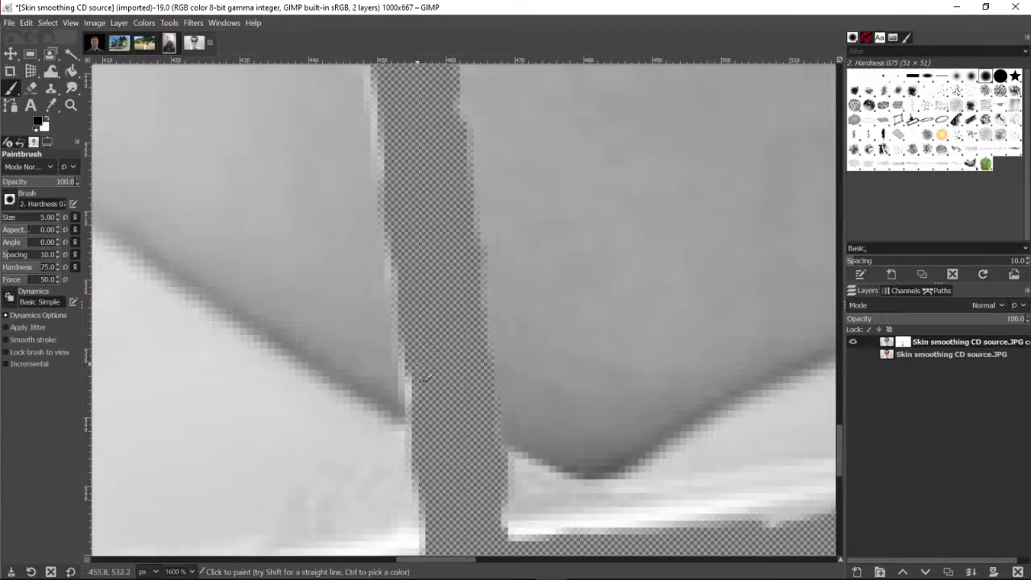
{"action": "scroll", "coordinate": [447, 385], "scroll_direction": "up", "scroll_amount": 5}
{"action": "scroll", "coordinate": [439, 381], "scroll_direction": "up", "scroll_amount": 10}
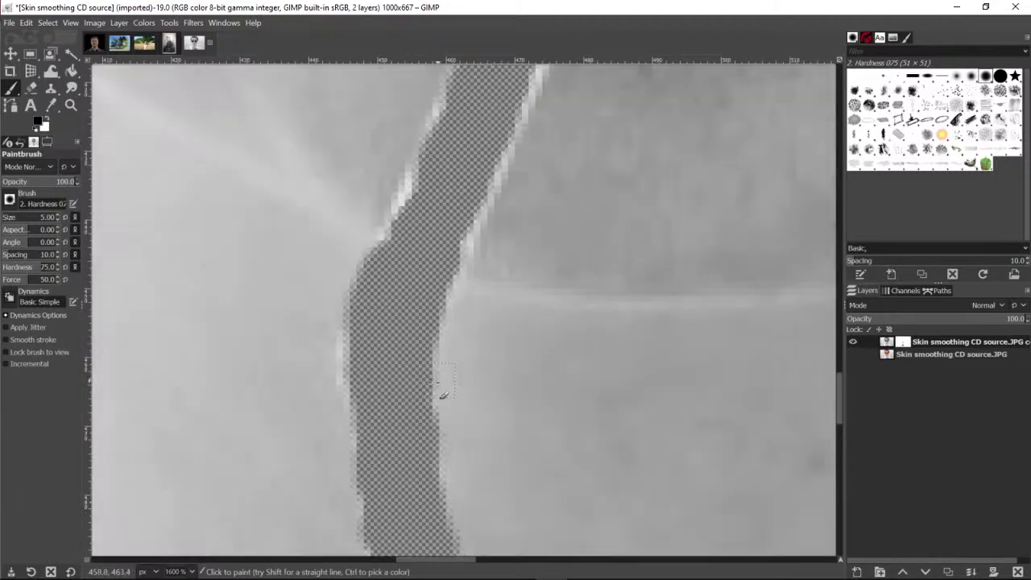
{"action": "mouse_move", "coordinate": [475, 298]}
{"action": "left_mouse_down"}
{"action": "mouse_move", "coordinate": [505, 282]}
{"action": "mouse_move", "coordinate": [522, 236]}
{"action": "mouse_move", "coordinate": [496, 248]}
{"action": "mouse_move", "coordinate": [499, 288]}
{"action": "mouse_move", "coordinate": [459, 328]}
{"action": "mouse_move", "coordinate": [409, 488]}
{"action": "left_mouse_up"}
Make the original color layer visible again and view the portrait centered at 200%
{"action": "scroll", "coordinate": [534, 294], "scroll_direction": "up", "scroll_amount": 5}
{"action": "scroll", "coordinate": [582, 331], "scroll_direction": "down", "scroll_amount": 2}
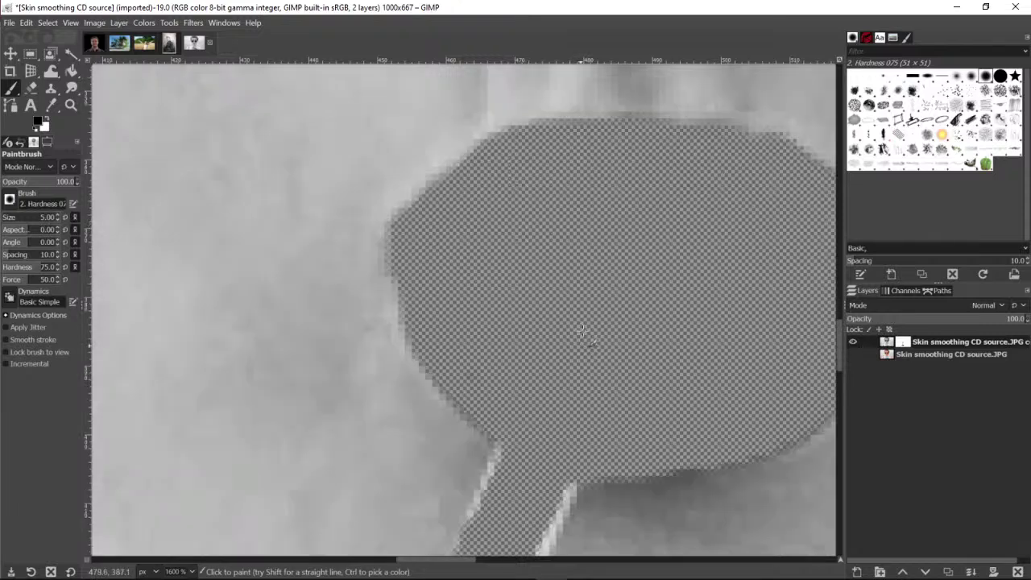
{"action": "scroll", "coordinate": [583, 330], "scroll_direction": "down", "scroll_amount": 3}
{"action": "left_click", "coordinate": [852, 355]}
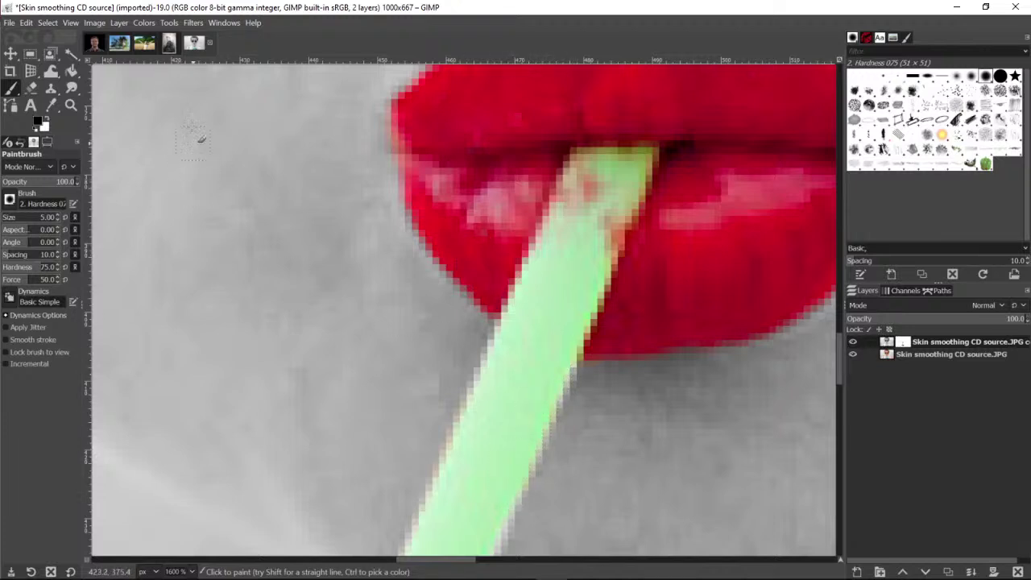
{"action": "left_click", "coordinate": [71, 106]}
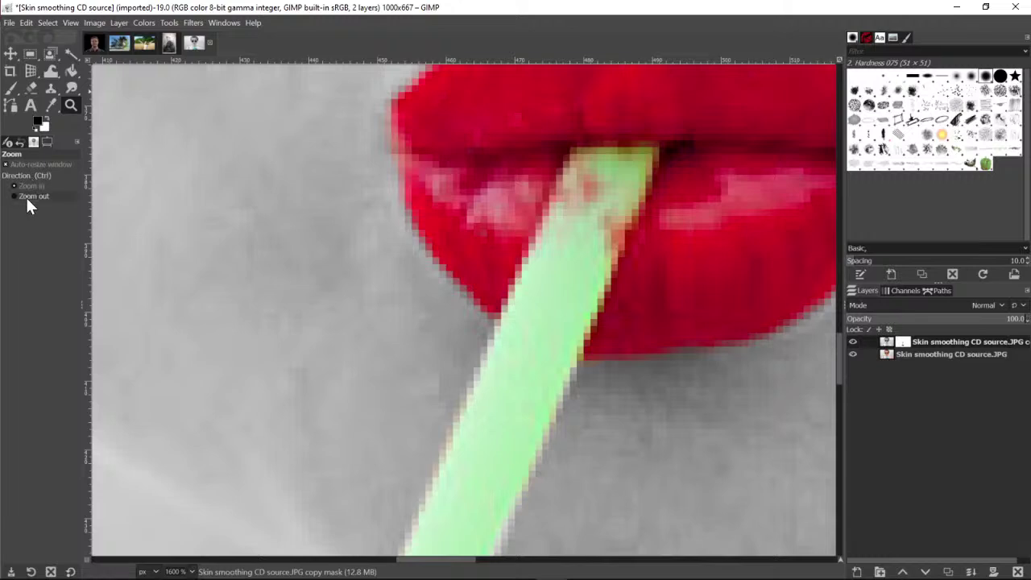
{"action": "left_click", "coordinate": [610, 218]}
{"action": "left_click", "coordinate": [611, 218]}
{"action": "left_click", "coordinate": [610, 217]}
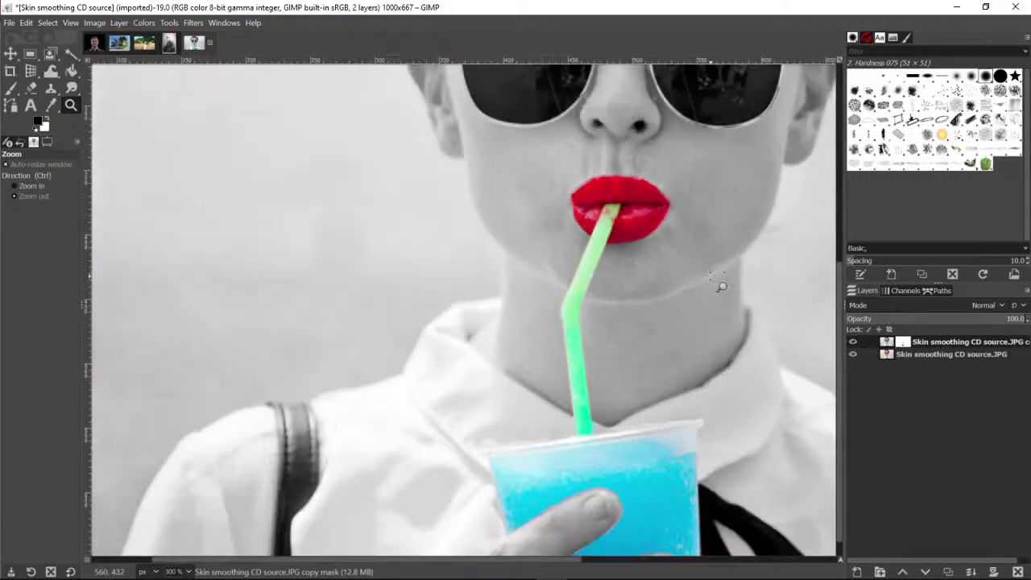
{"action": "left_click", "coordinate": [671, 277]}
{"action": "left_click", "coordinate": [729, 267]}
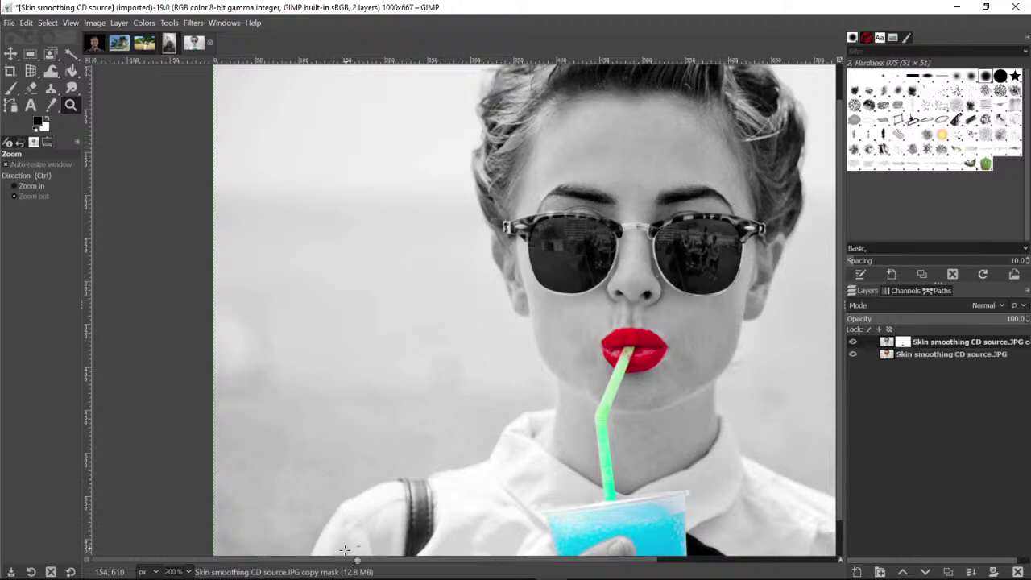
{"action": "left_click_drag", "start_coordinate": [343, 559], "coordinate": [380, 559]}
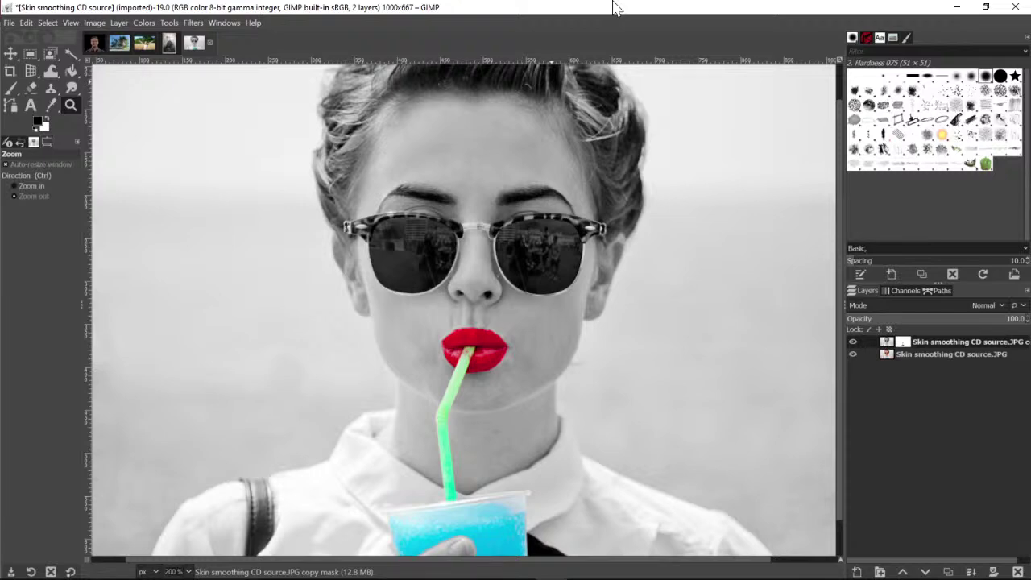
{"action": "key", "text": "alt+Tab"}
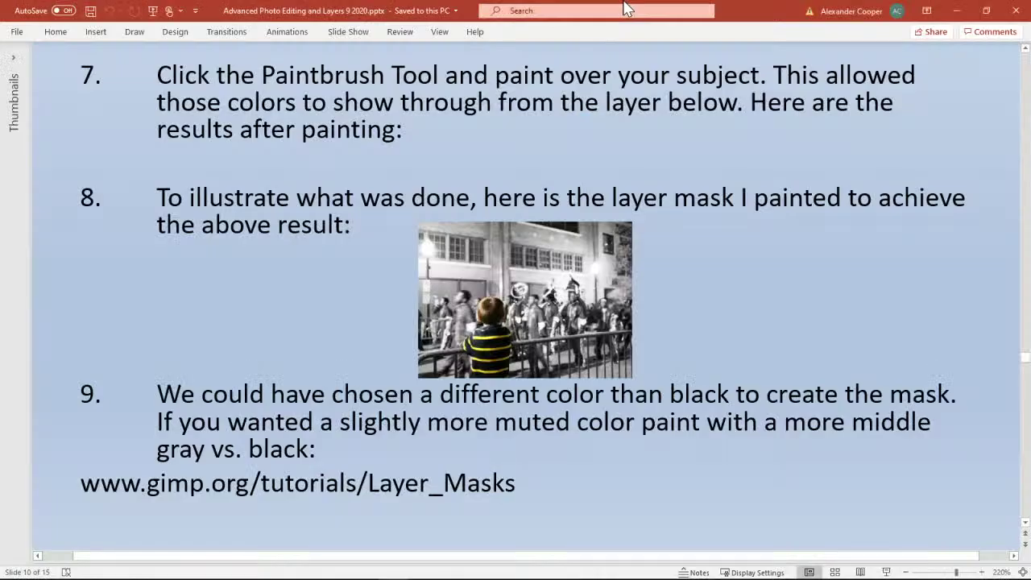
{"action": "key", "text": "alt+Tab"}
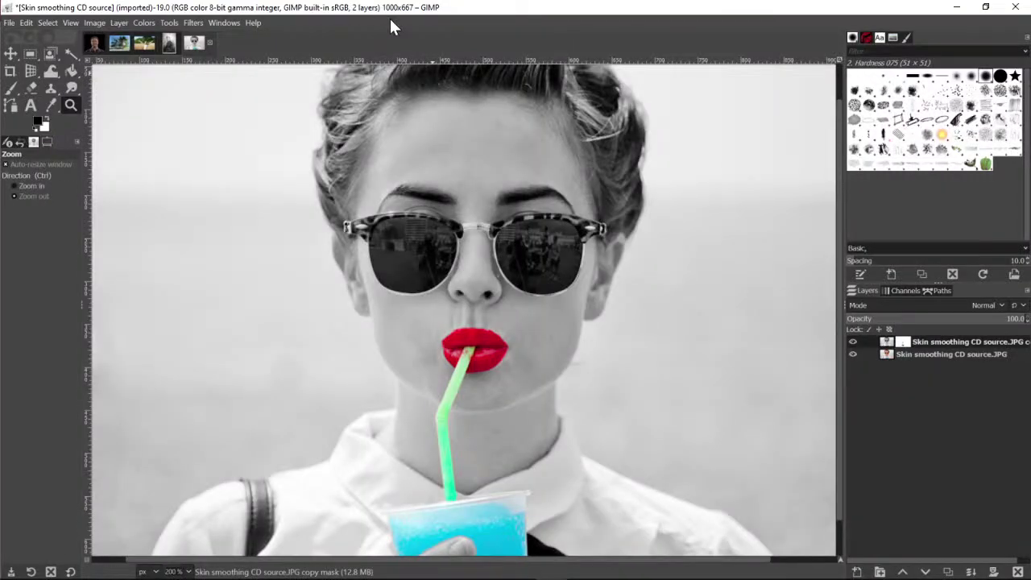
{"action": "right_click", "coordinate": [899, 395]}
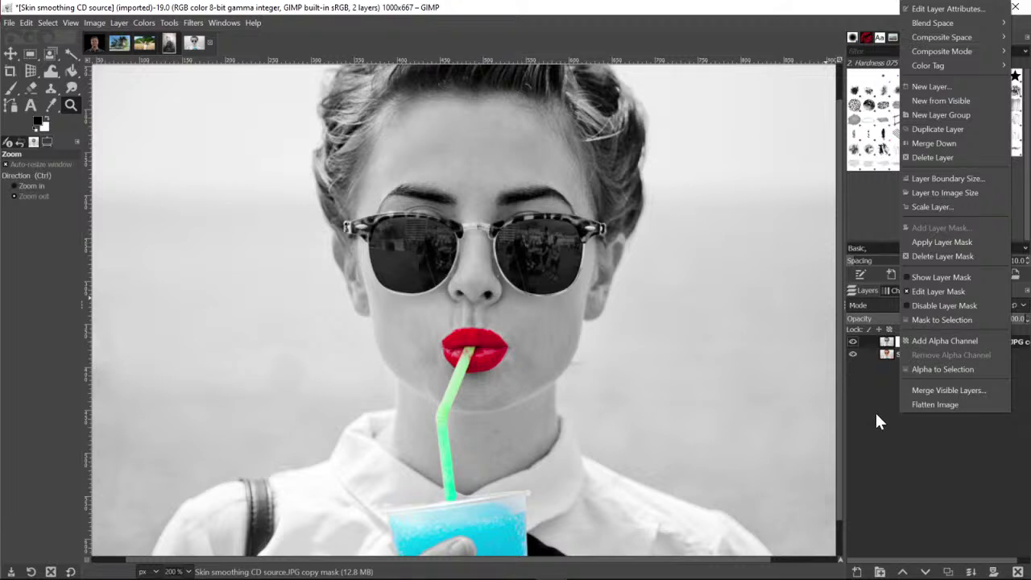
{"action": "left_click", "coordinate": [877, 417]}
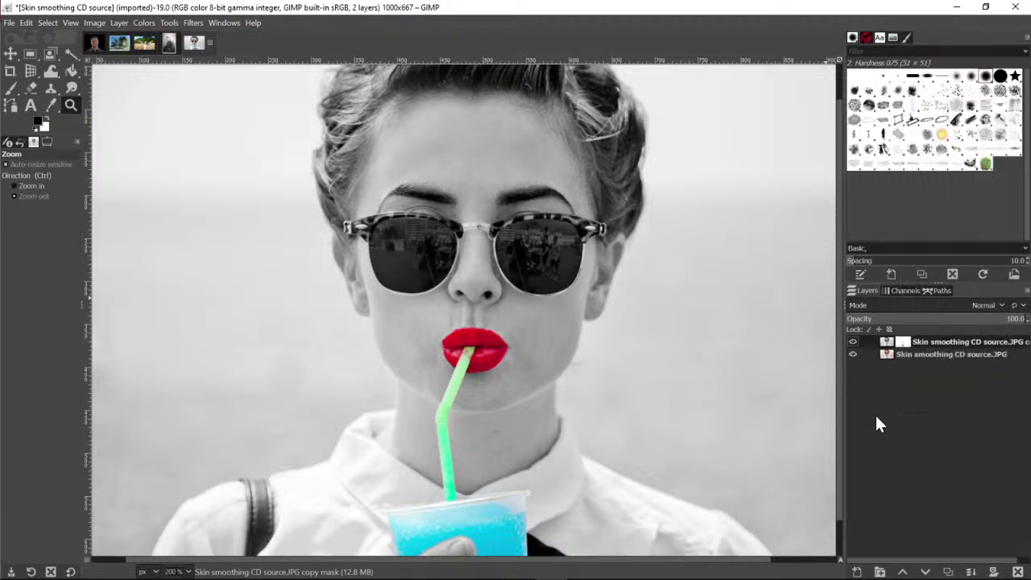
{"action": "left_click", "coordinate": [858, 573]}
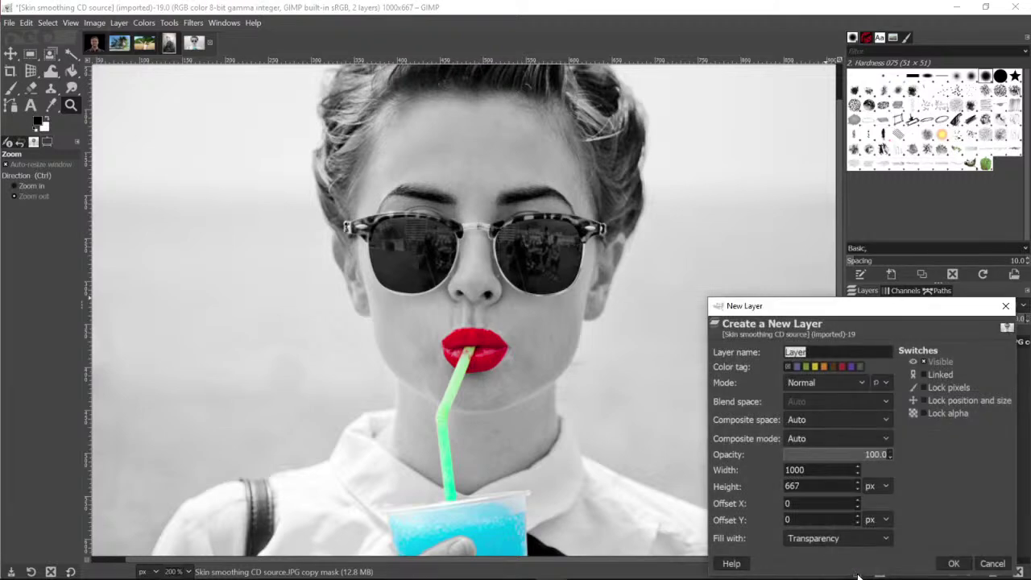
{"action": "left_click_drag", "start_coordinate": [801, 312], "coordinate": [776, 237]}
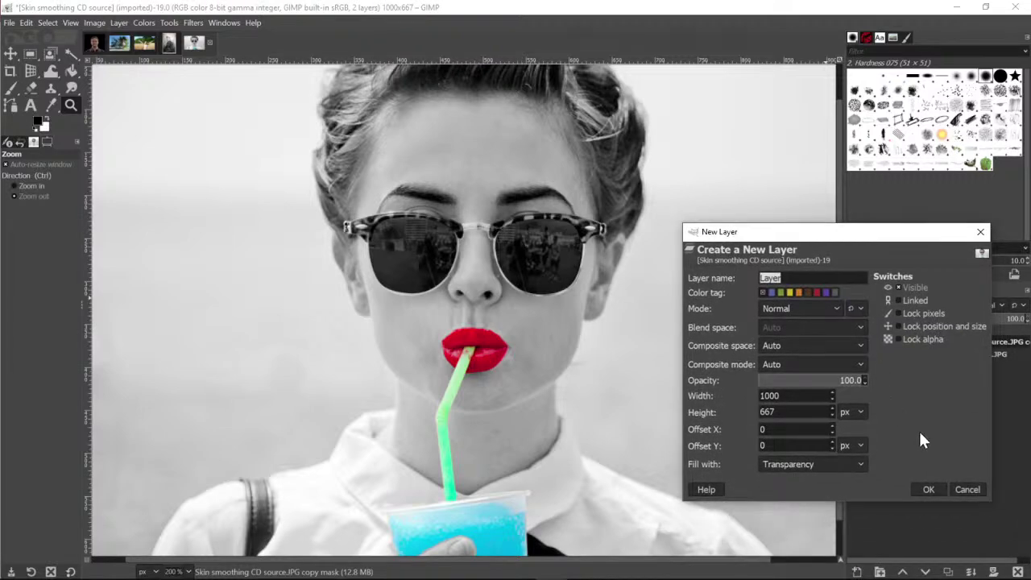
{"action": "left_click", "coordinate": [966, 488]}
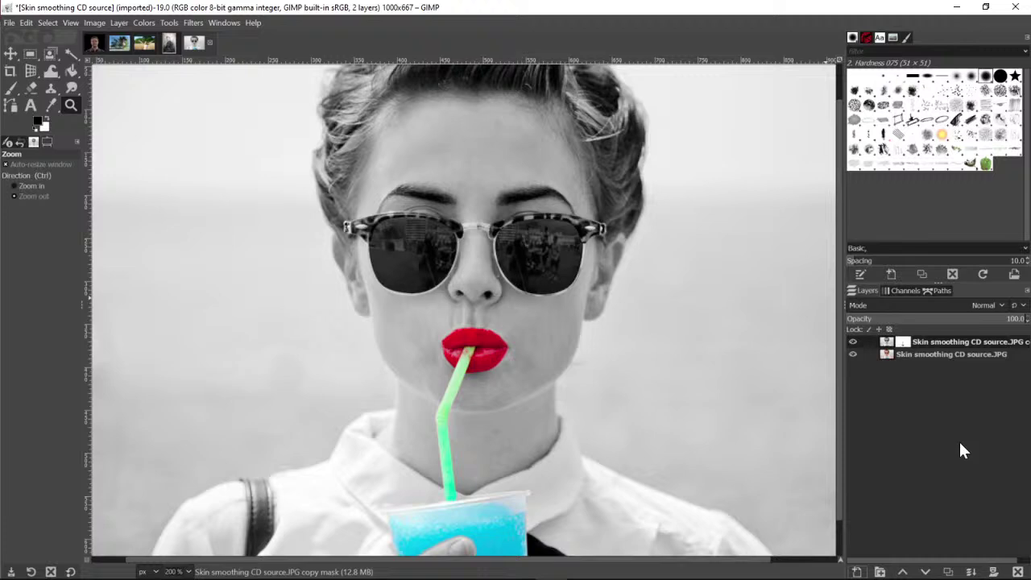
Open Cloud1.jpg from the (192-195) Cloning and Masking folder, converting it to the GIMP built-in sRGB profile
{"action": "left_click", "coordinate": [10, 24]}
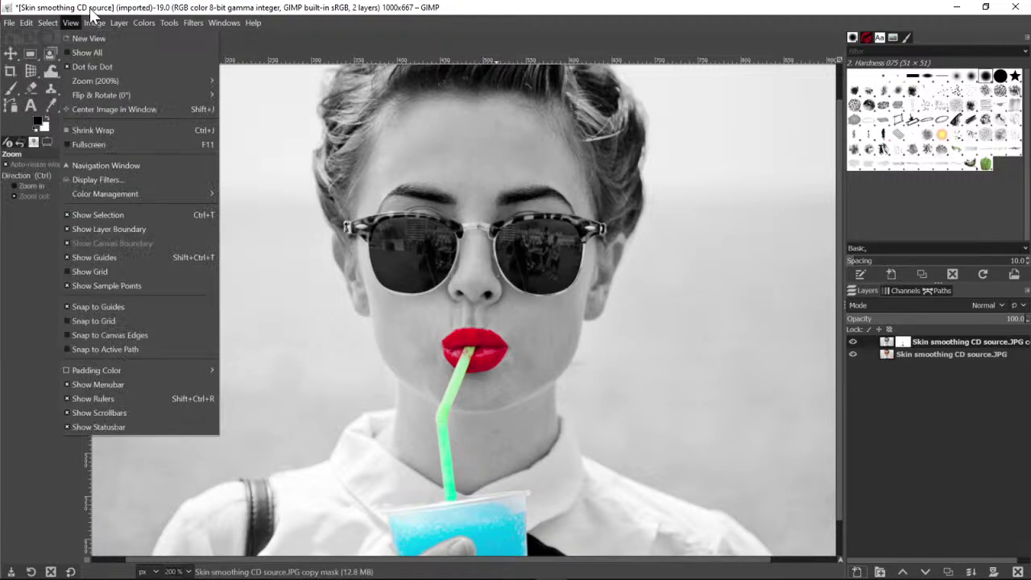
{"action": "left_click", "coordinate": [23, 66]}
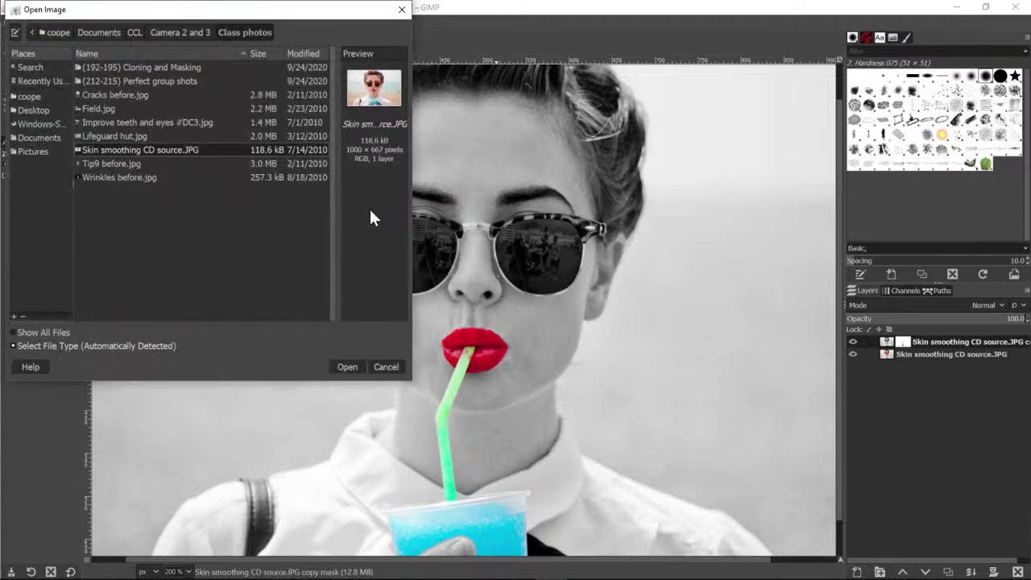
{"action": "double_click", "coordinate": [138, 80]}
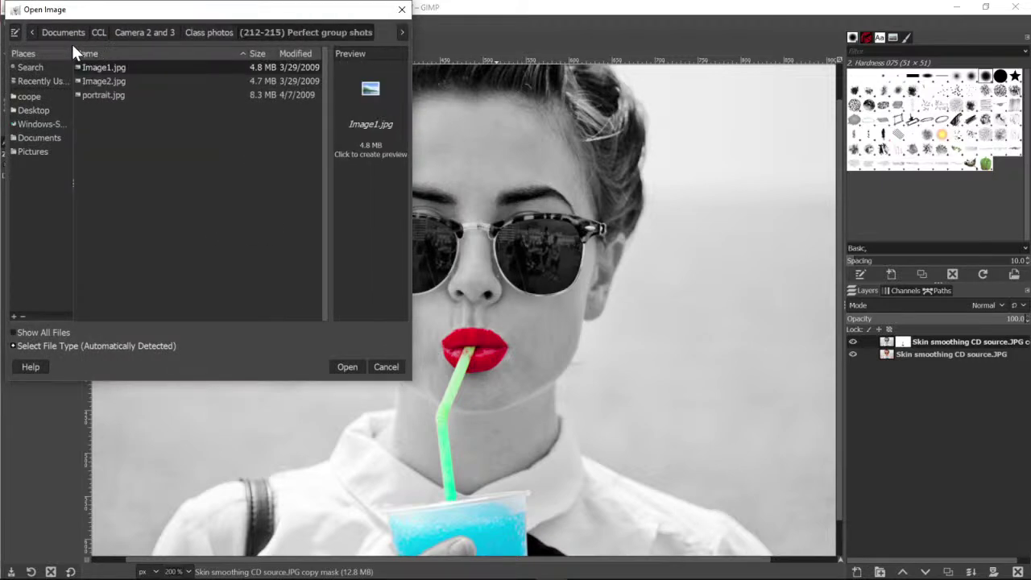
{"action": "left_click", "coordinate": [201, 32]}
{"action": "double_click", "coordinate": [148, 64]}
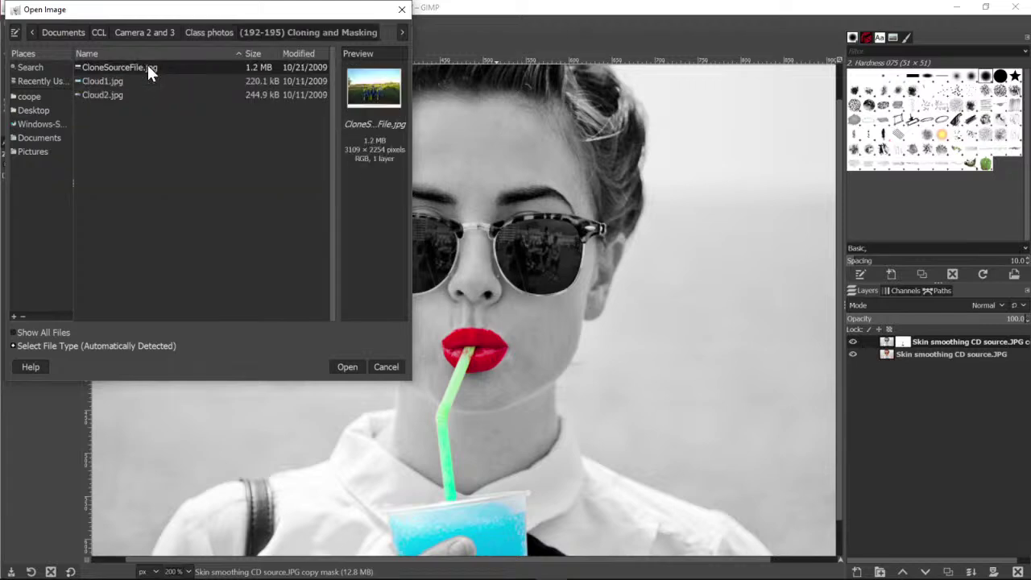
{"action": "left_click", "coordinate": [106, 81]}
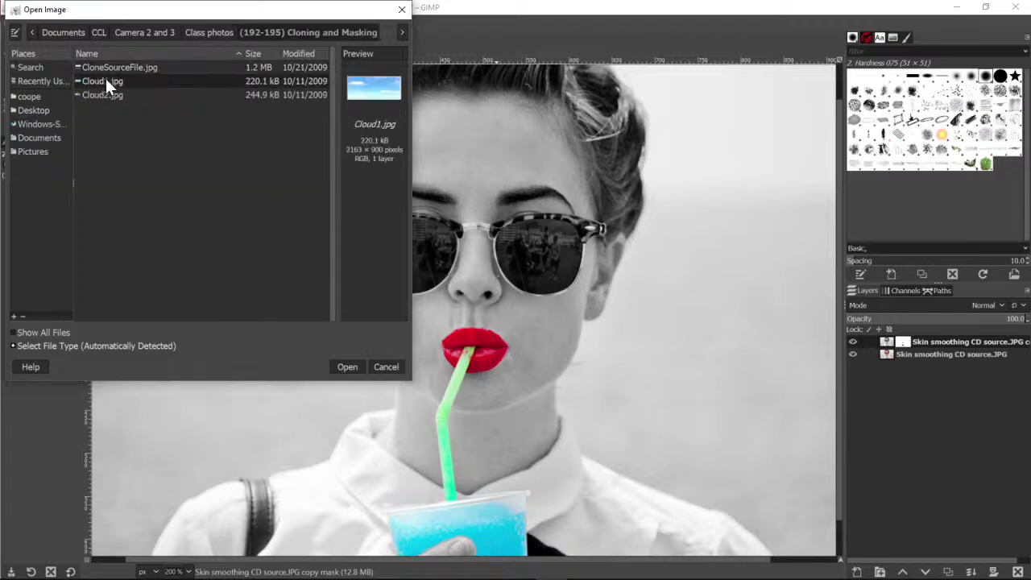
{"action": "left_click", "coordinate": [347, 366]}
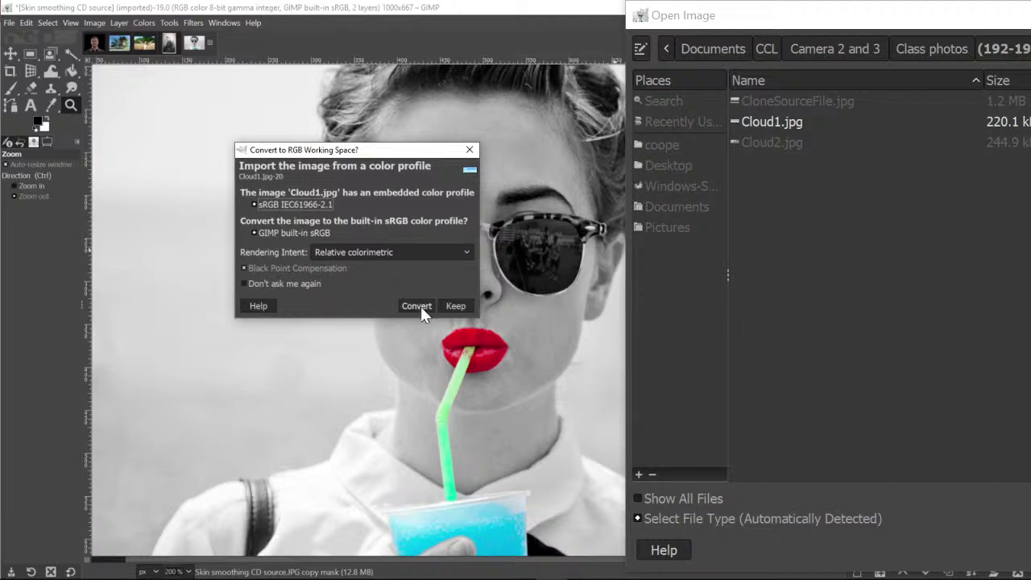
{"action": "left_click", "coordinate": [416, 306]}
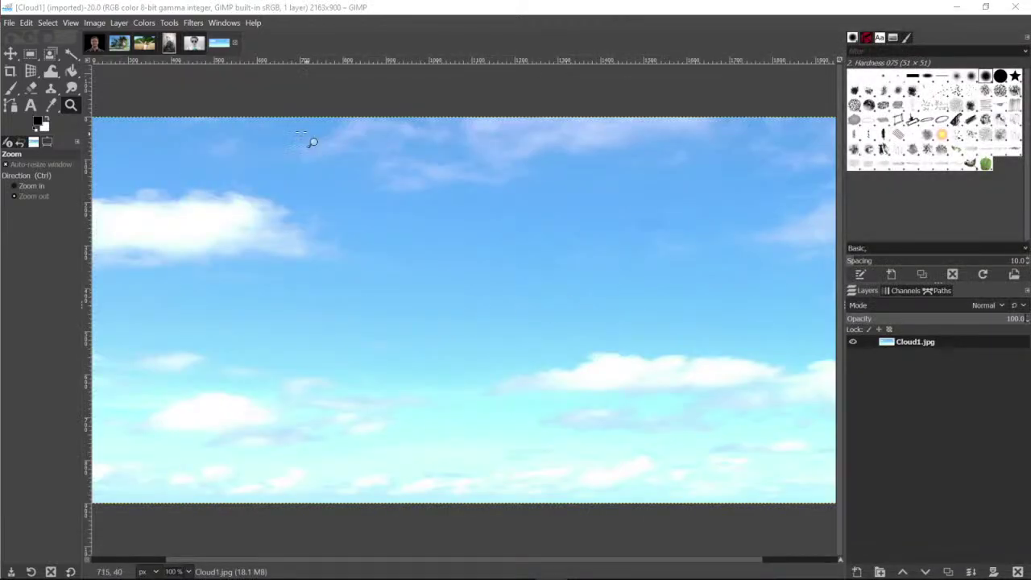
Copy the Cloud1.jpg sky, return to the Skin smoothing CD source image and bring up the Paste as options
{"action": "left_click", "coordinate": [25, 23]}
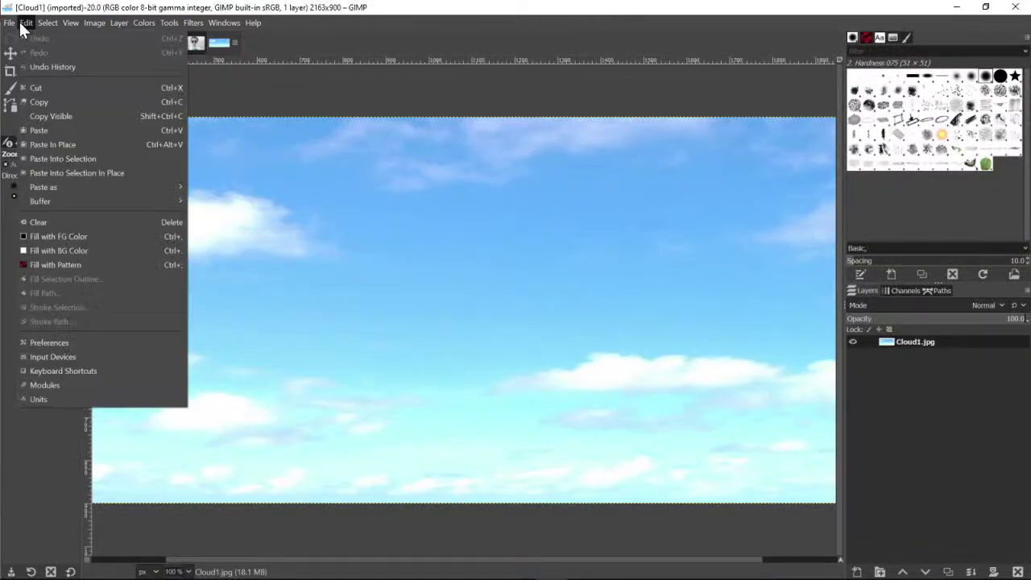
{"action": "left_click", "coordinate": [53, 103]}
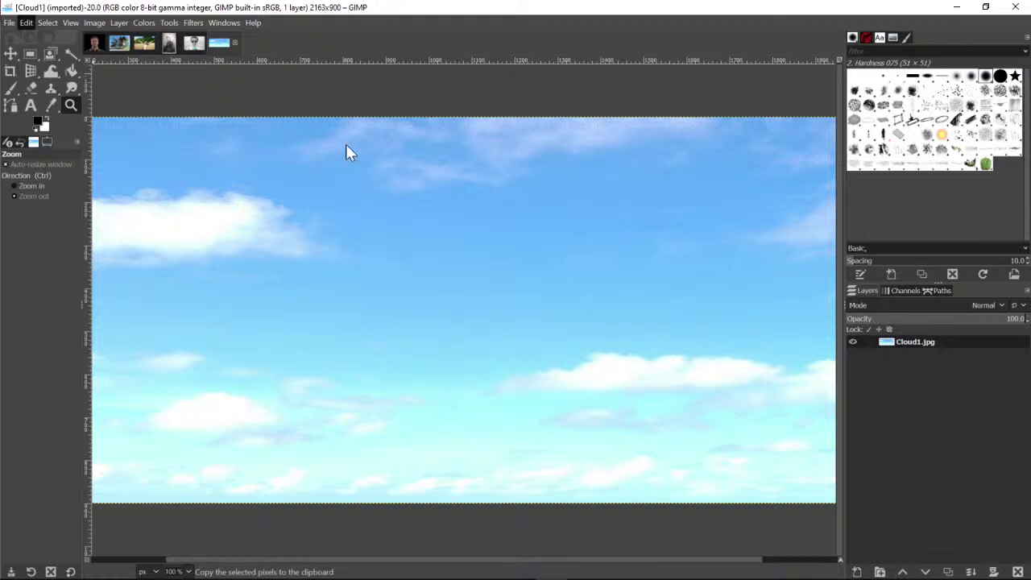
{"action": "left_click", "coordinate": [188, 45]}
{"action": "left_click", "coordinate": [27, 24]}
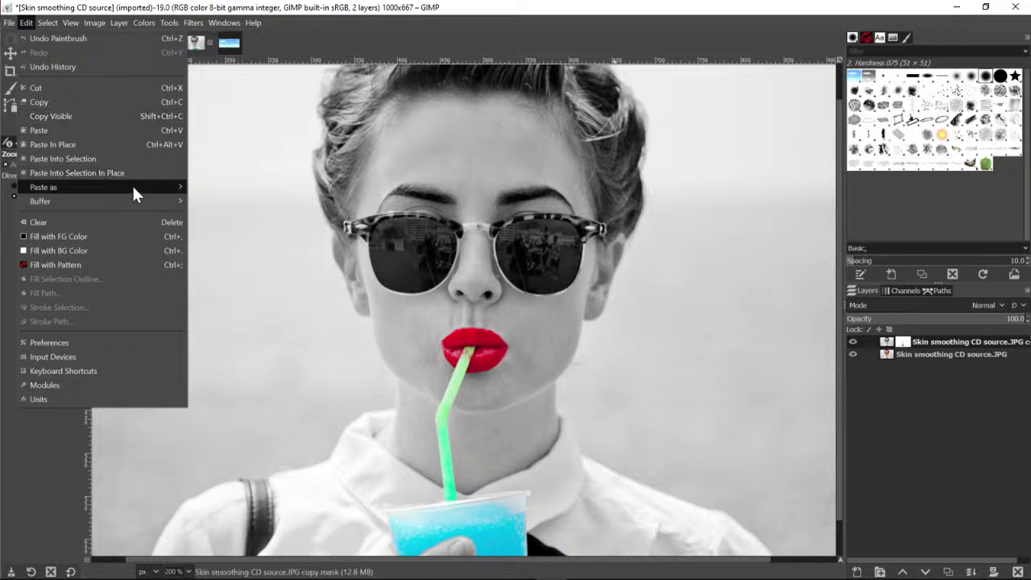
{"action": "mouse_move", "coordinate": [134, 194]}
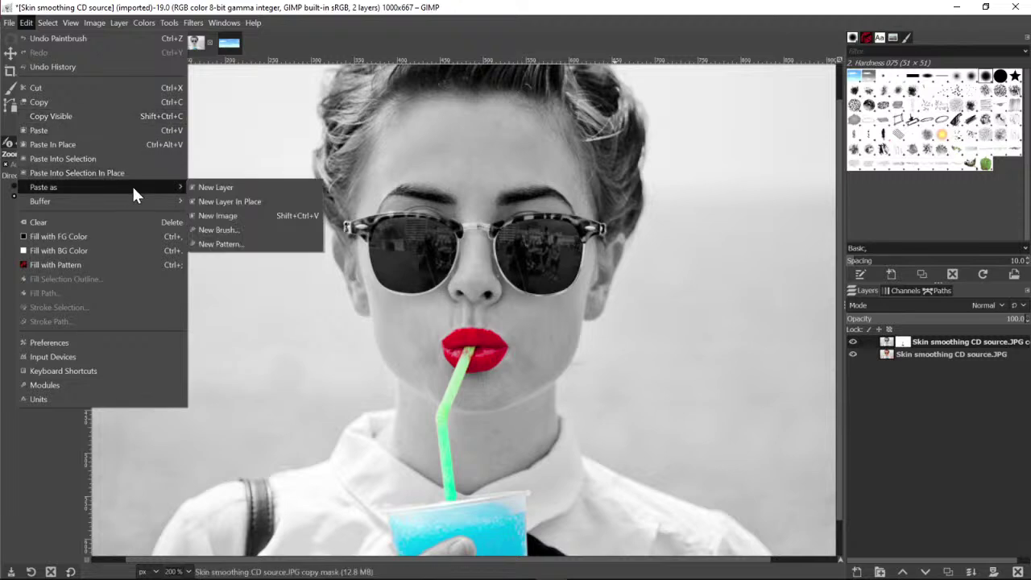
Paste the copied cloud image as a new layer and place it at the bottom of the layer stack
{"action": "left_click", "coordinate": [218, 186]}
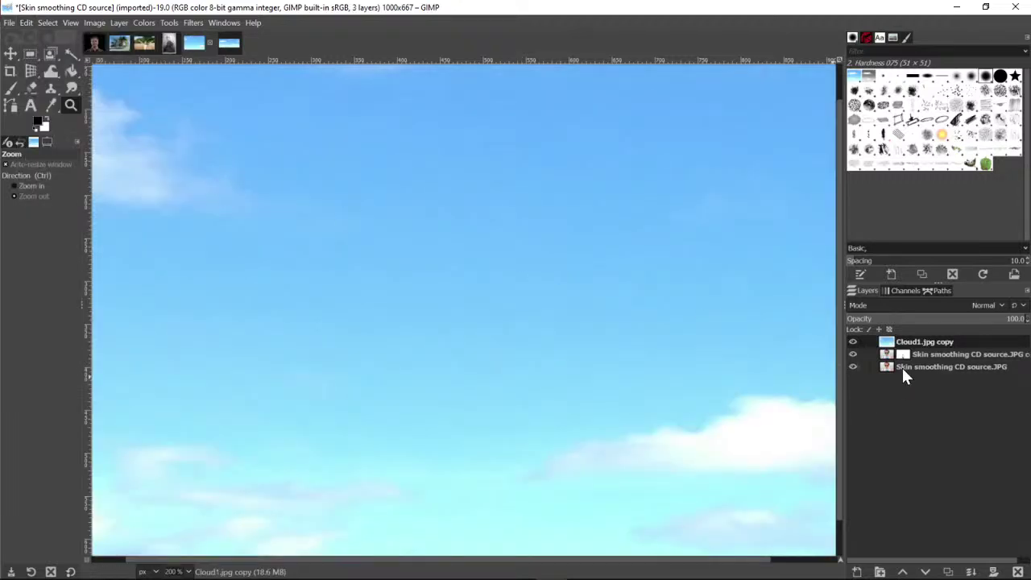
{"action": "left_click_drag", "start_coordinate": [868, 339], "coordinate": [875, 385]}
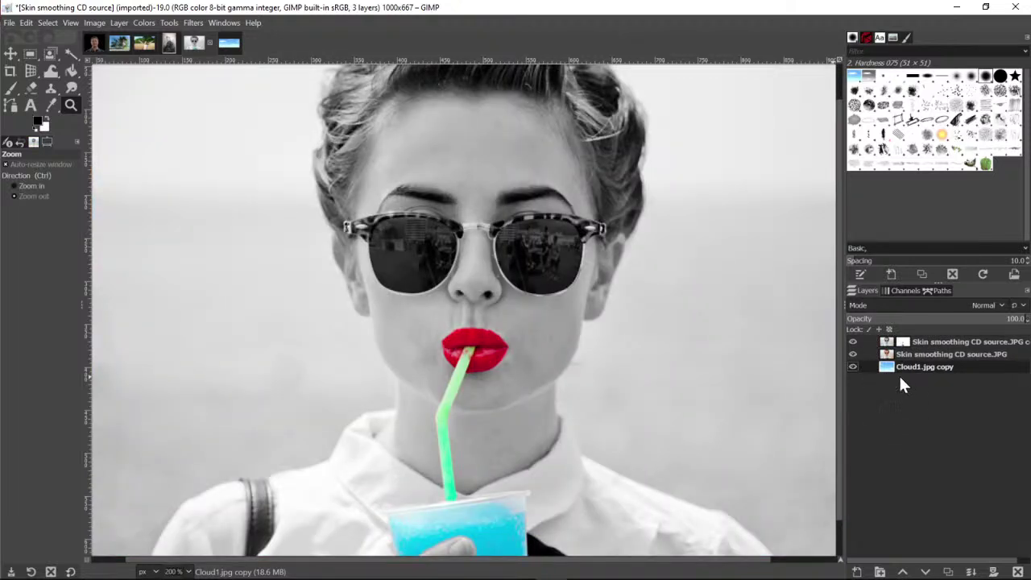
Hide both portrait layers so that only the cloud layer is shown
{"action": "left_click", "coordinate": [852, 342]}
{"action": "left_click", "coordinate": [852, 354]}
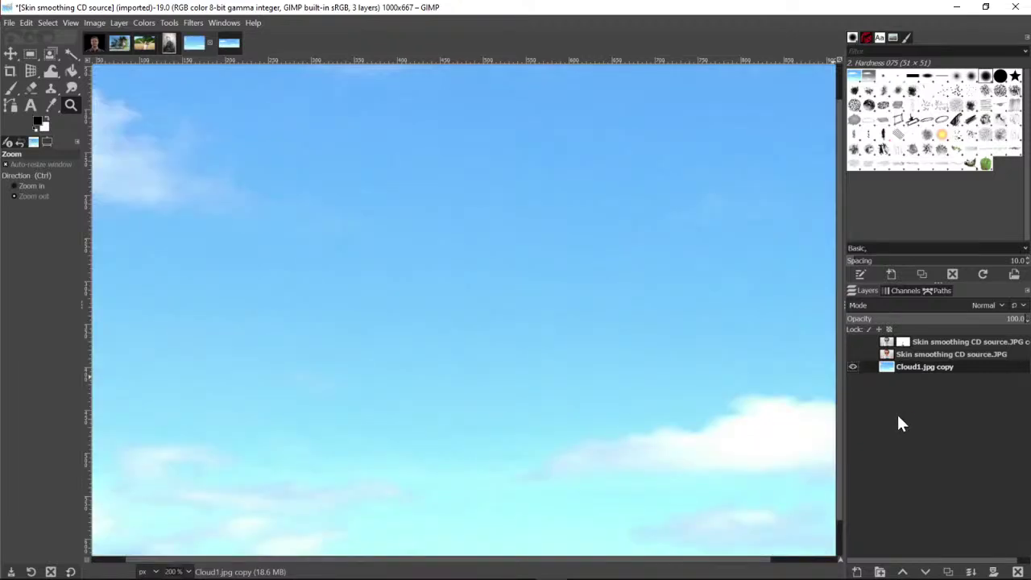
{"action": "left_click", "coordinate": [852, 353]}
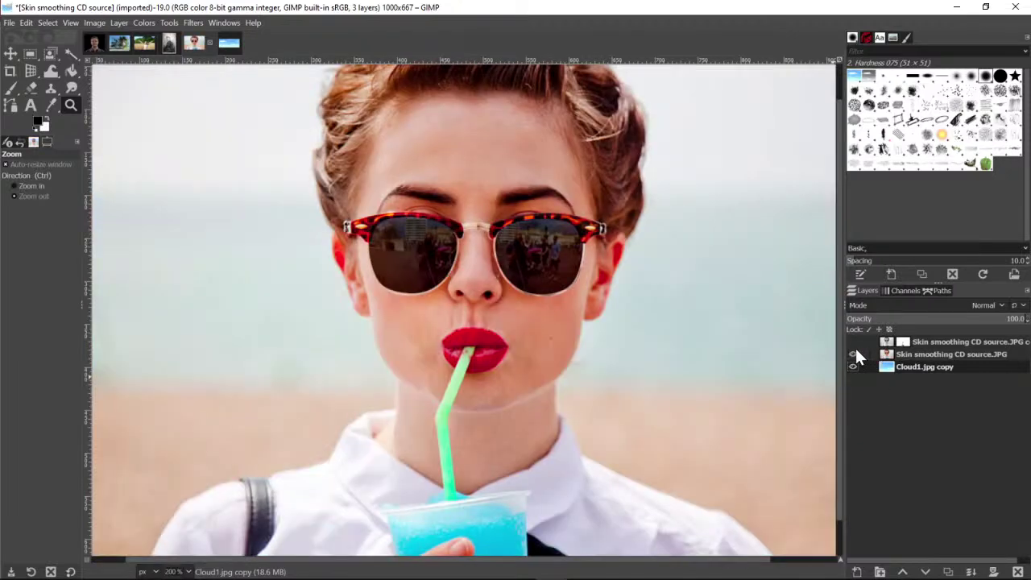
{"action": "left_click", "coordinate": [852, 342]}
{"action": "left_click", "coordinate": [854, 342]}
{"action": "left_click", "coordinate": [854, 354]}
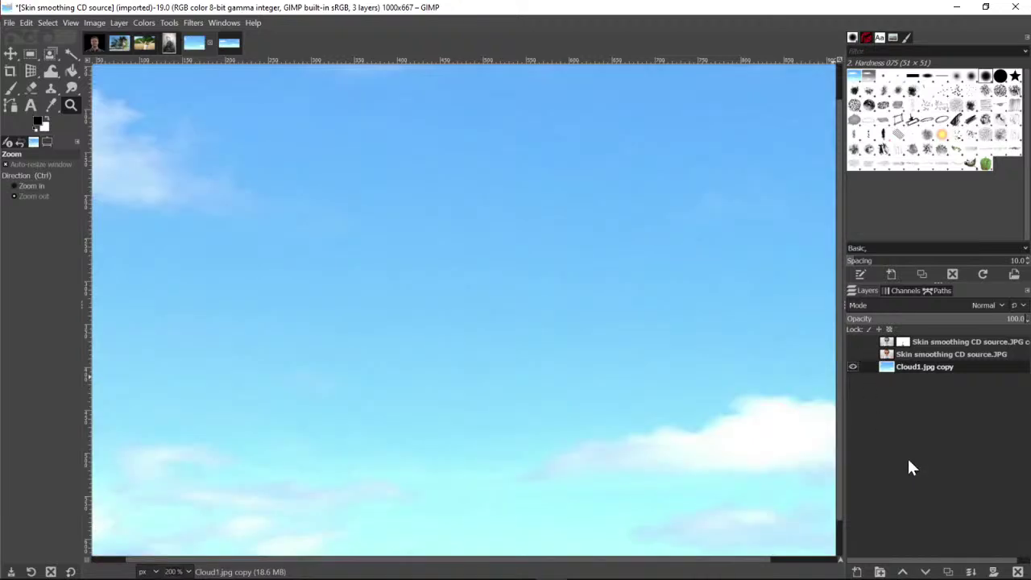
Reposition the cloud layer so its large white clouds lie behind the sunglasses, checking against the colour portrait
{"action": "left_click", "coordinate": [10, 54]}
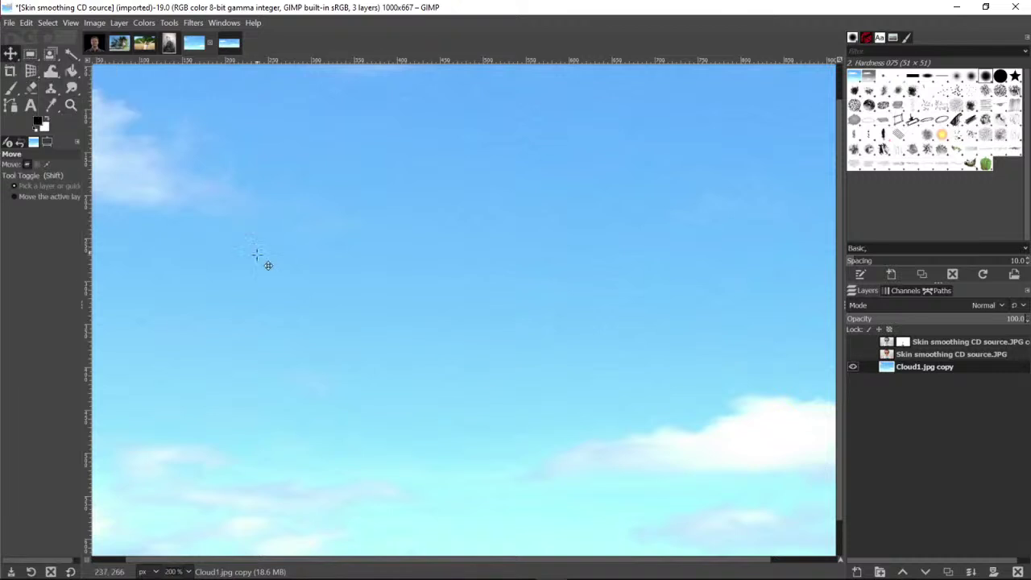
{"action": "left_click_drag", "start_coordinate": [273, 270], "coordinate": [386, 198]}
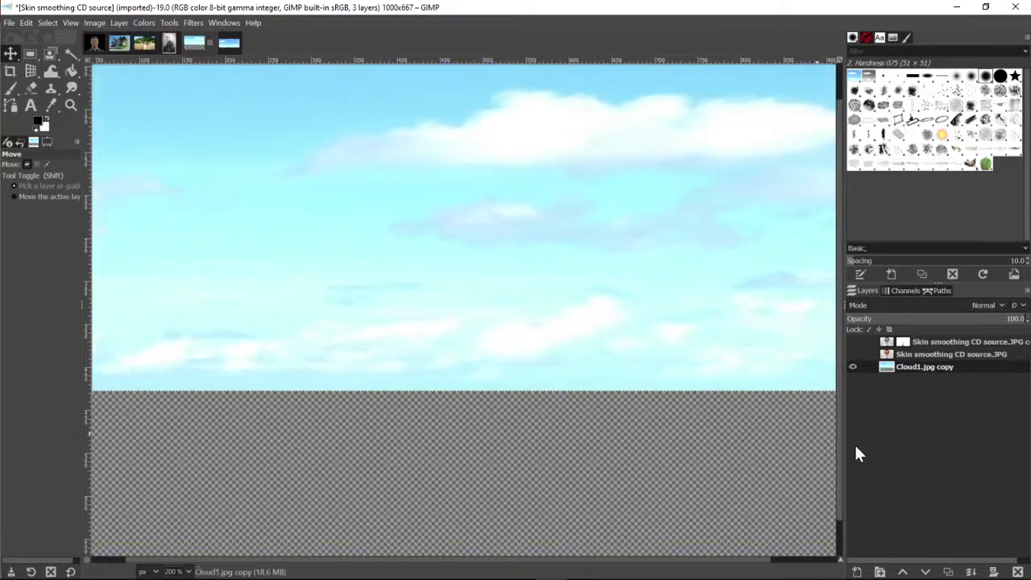
{"action": "left_click", "coordinate": [850, 354]}
{"action": "left_click", "coordinate": [849, 354]}
{"action": "left_click", "coordinate": [850, 354]}
{"action": "left_click", "coordinate": [849, 355]}
{"action": "left_click_drag", "start_coordinate": [552, 247], "coordinate": [428, 327]}
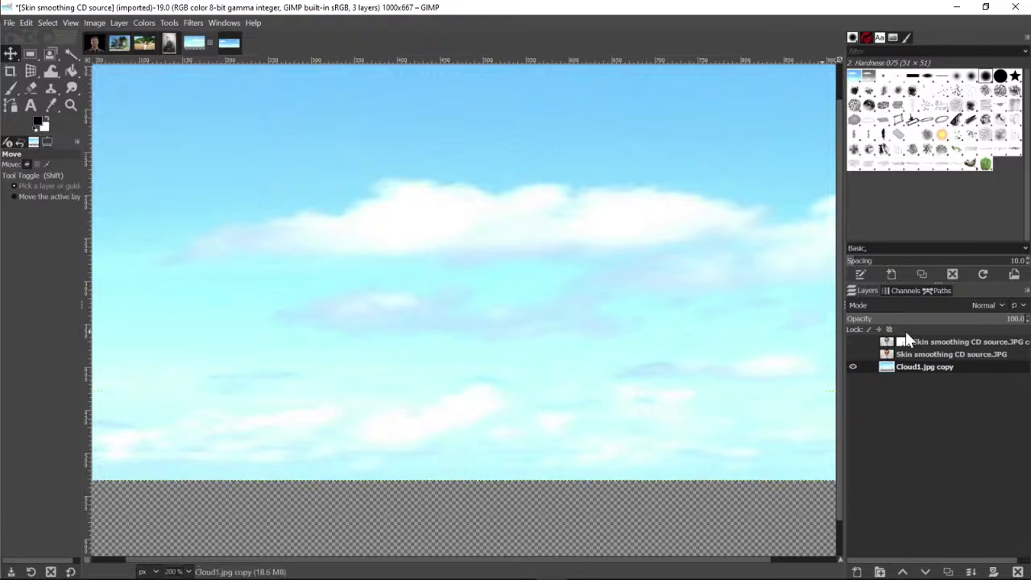
Compare the cloud placement with the sunglasses in the colour portrait, and make both portrait layers visible again
{"action": "left_click", "coordinate": [854, 353]}
{"action": "left_click", "coordinate": [854, 354]}
{"action": "left_click", "coordinate": [854, 354]}
{"action": "left_click", "coordinate": [854, 353]}
{"action": "left_click", "coordinate": [854, 353]}
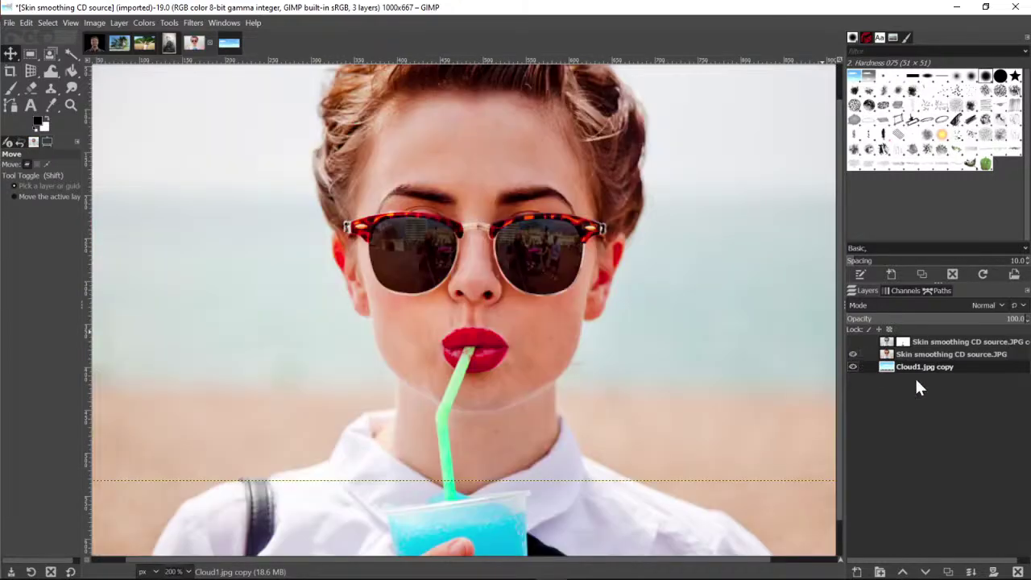
{"action": "left_click", "coordinate": [853, 353]}
{"action": "left_click", "coordinate": [852, 342]}
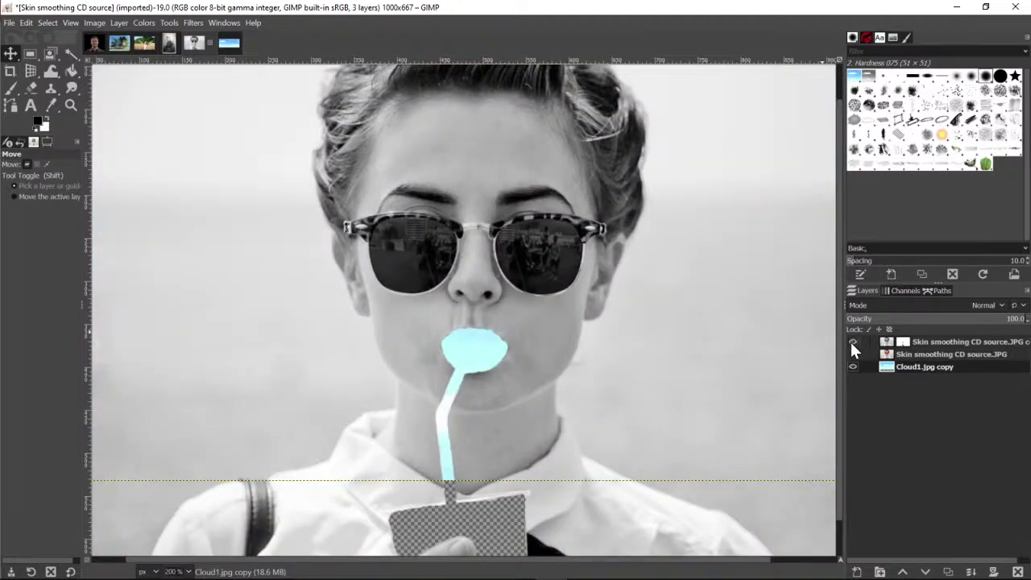
{"action": "left_click", "coordinate": [852, 353]}
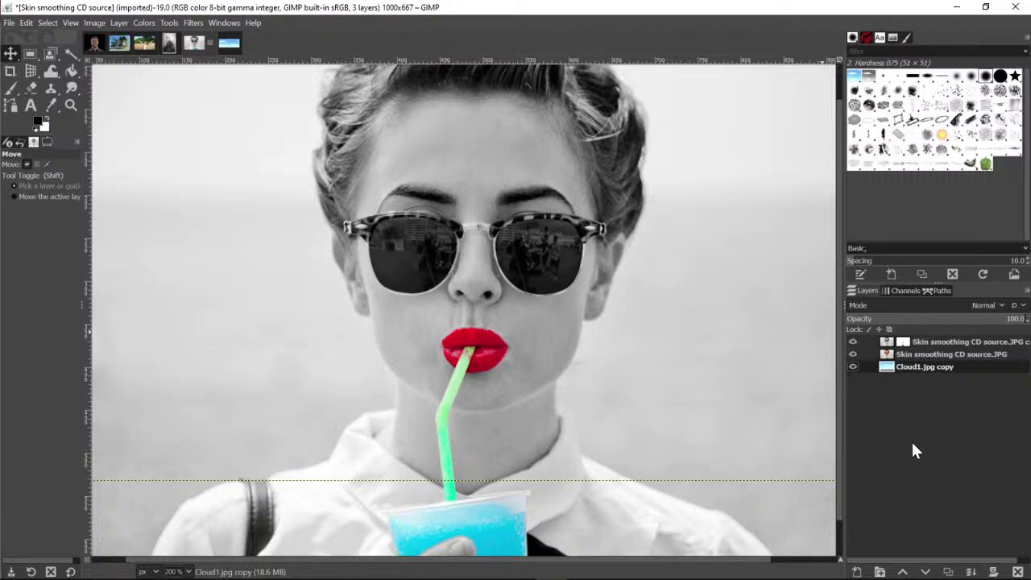
Examine how the black-and-white copy, the colour portrait and the clouds stack by toggling their visibility
{"action": "left_click", "coordinate": [853, 366]}
{"action": "left_click", "coordinate": [854, 342]}
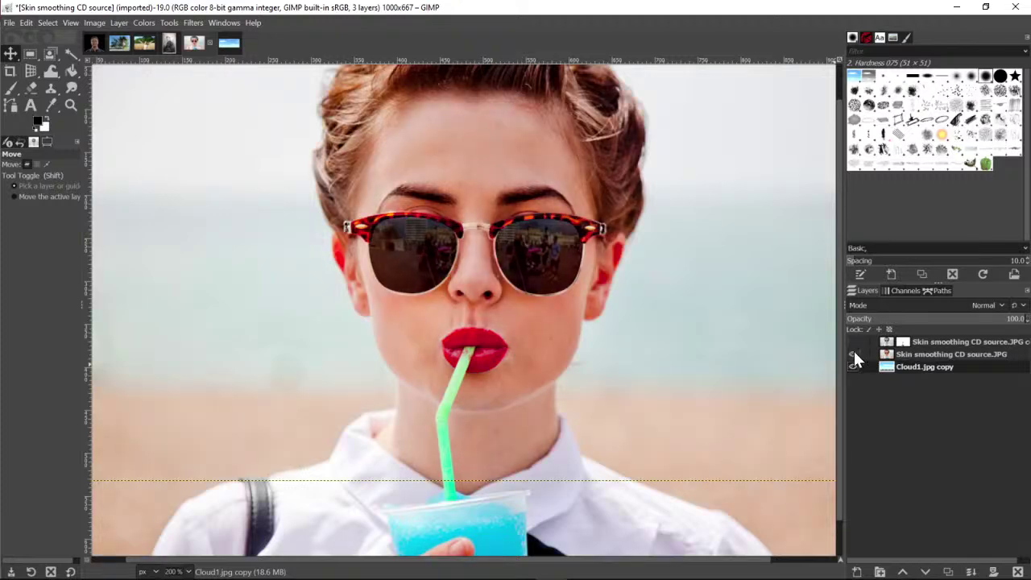
{"action": "left_click", "coordinate": [854, 355]}
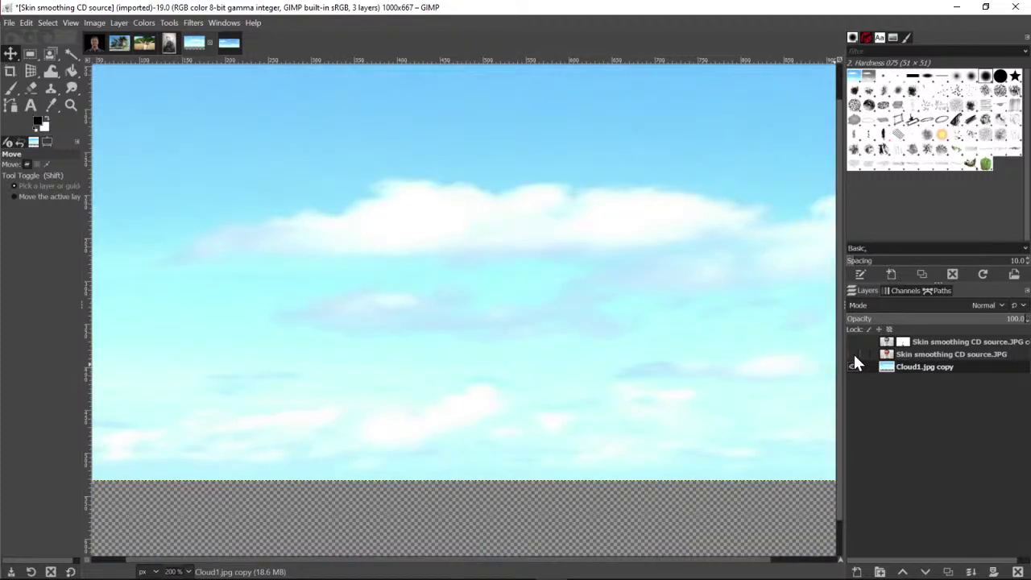
{"action": "left_click", "coordinate": [853, 354]}
{"action": "left_click", "coordinate": [854, 341]}
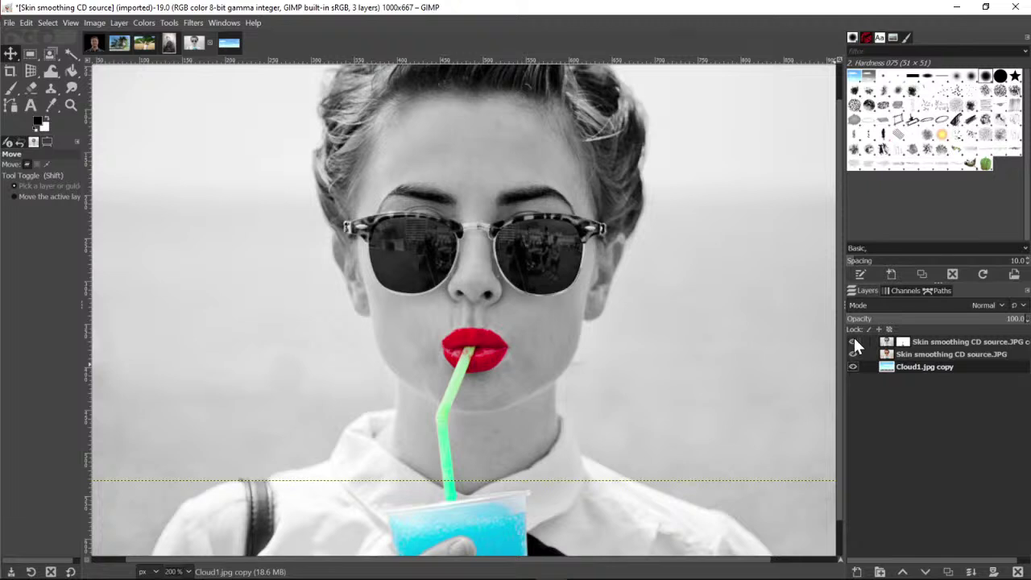
Add a white layer mask to the colour portrait layer, Skin smoothing CD source.JPG
{"action": "left_click", "coordinate": [931, 357]}
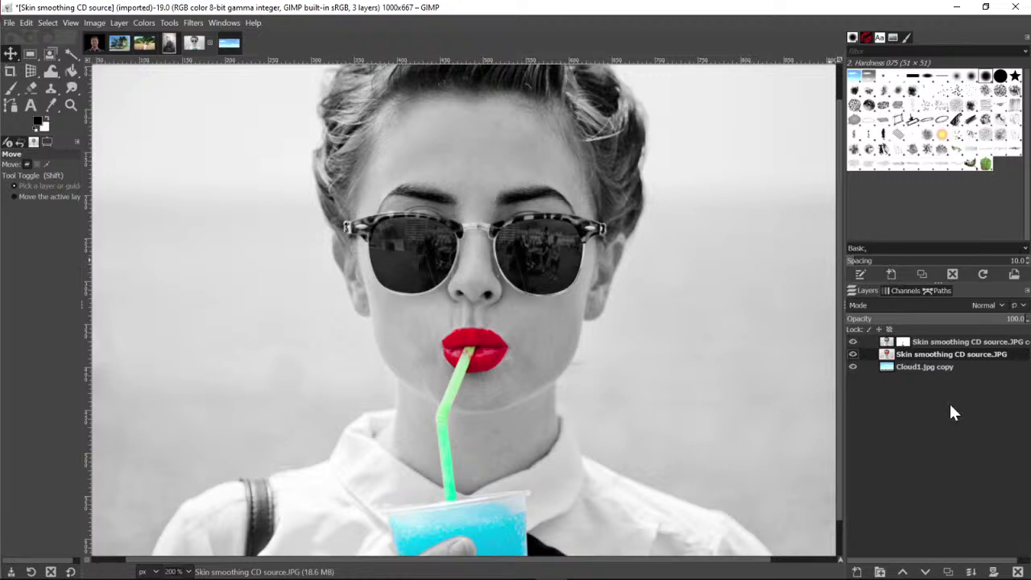
{"action": "left_click", "coordinate": [995, 568]}
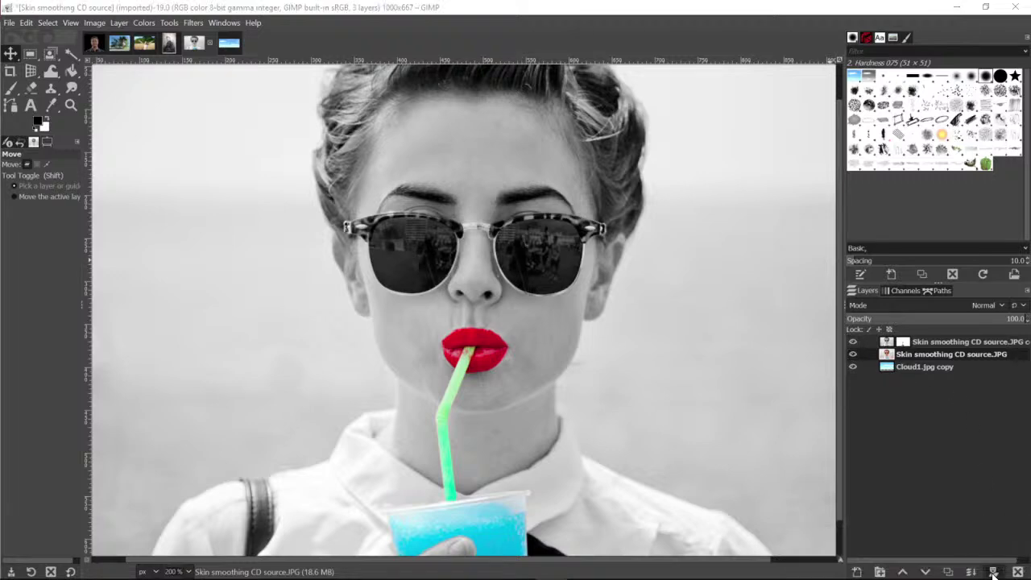
{"action": "left_click", "coordinate": [969, 567]}
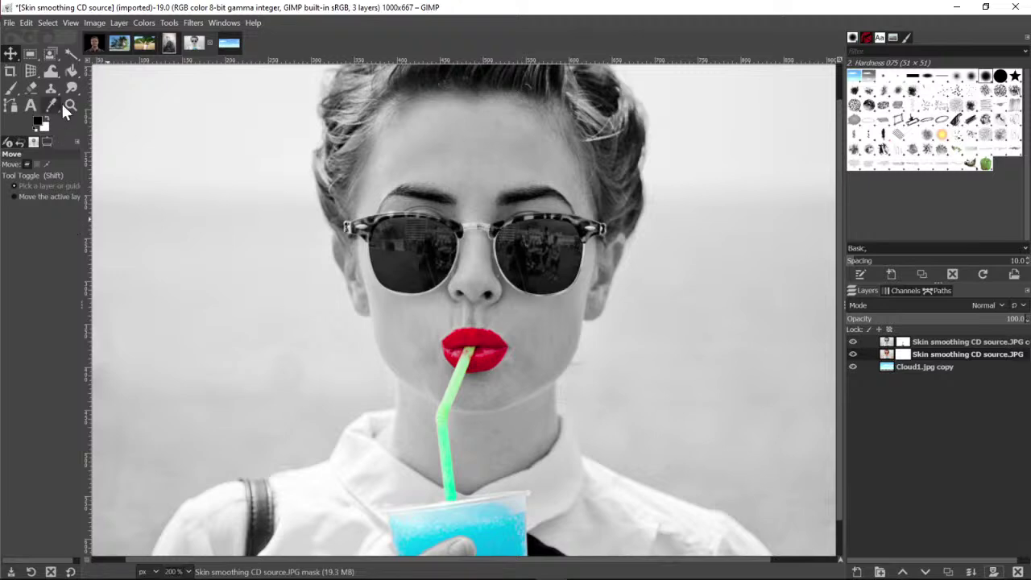
Paint a black patch on the colour portrait's mask inside the left lens and hide the black-and-white copy
{"action": "left_click", "coordinate": [15, 88]}
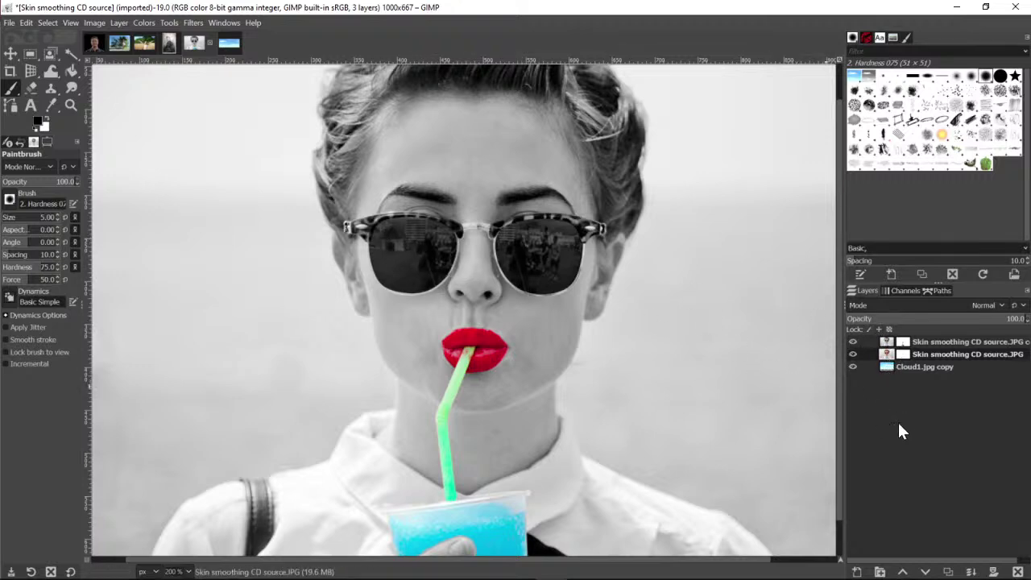
{"action": "left_click", "coordinate": [853, 342]}
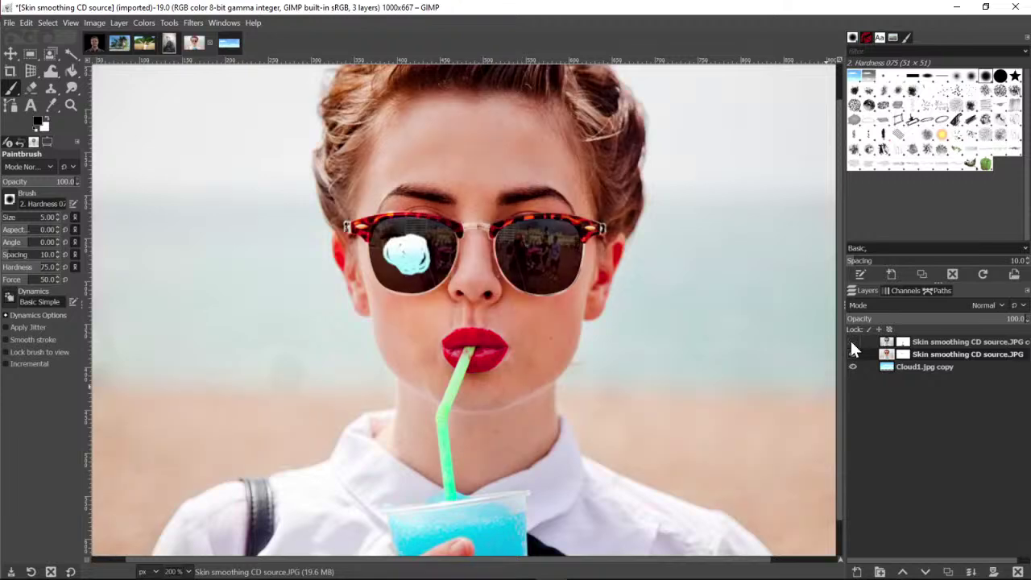
Set the Paintbrush size to 20 for masking the sunglasses lenses up close
{"action": "left_click", "coordinate": [71, 104]}
{"action": "left_click", "coordinate": [405, 253], "text": "ctrl"}
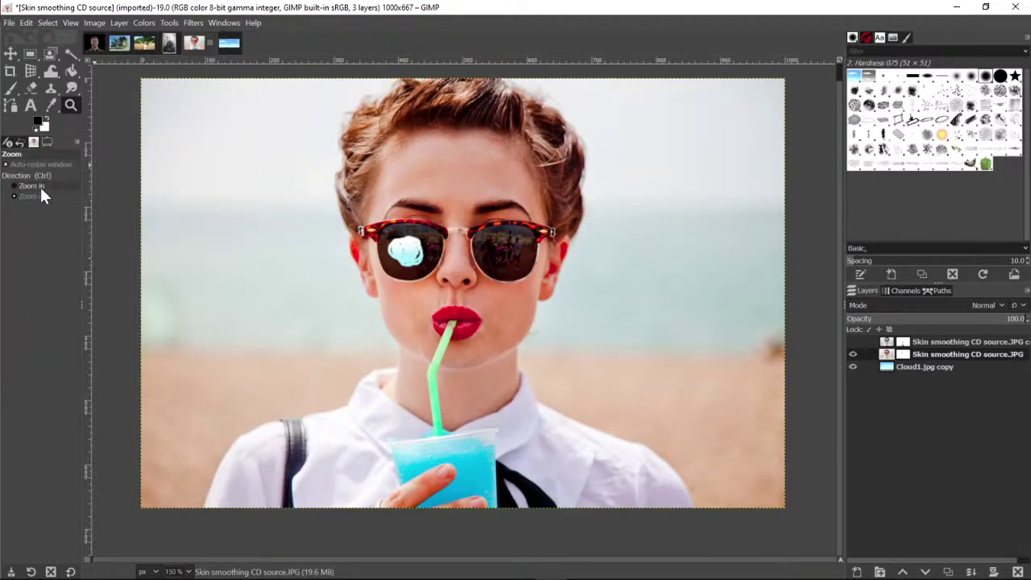
{"action": "triple_click", "coordinate": [460, 237]}
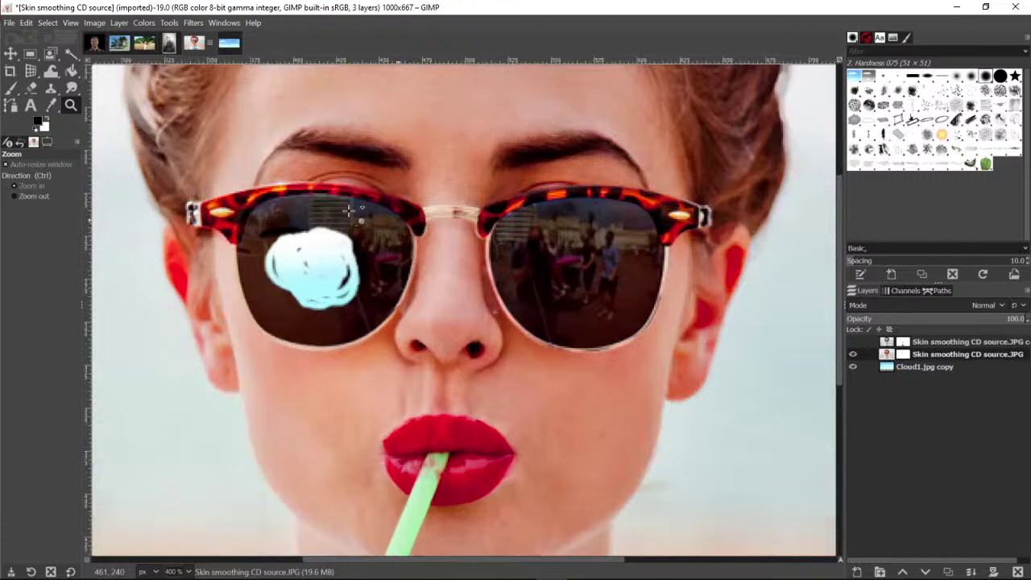
{"action": "left_click", "coordinate": [12, 89]}
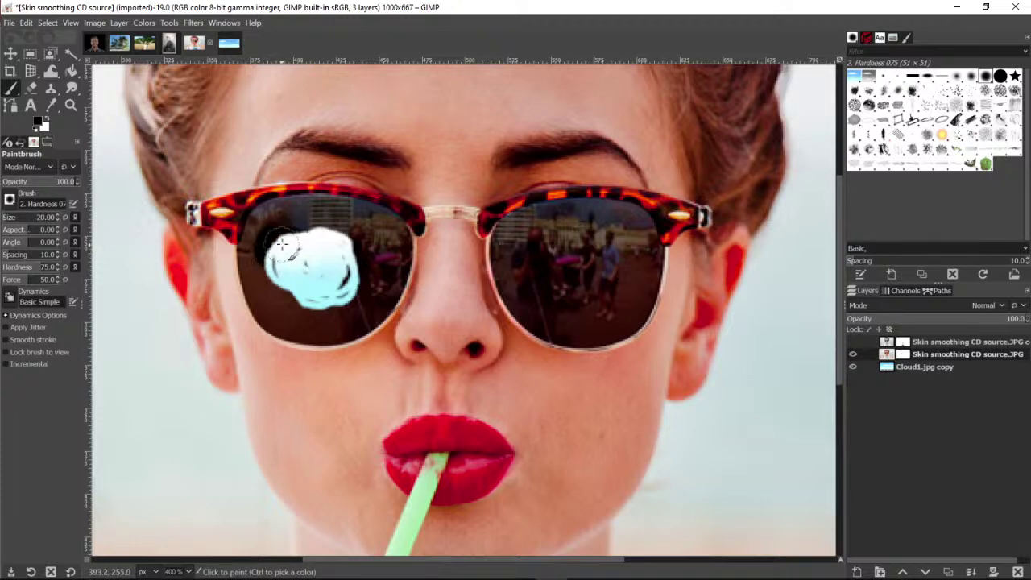
{"action": "left_click_drag", "start_coordinate": [282, 244], "coordinate": [285, 260]}
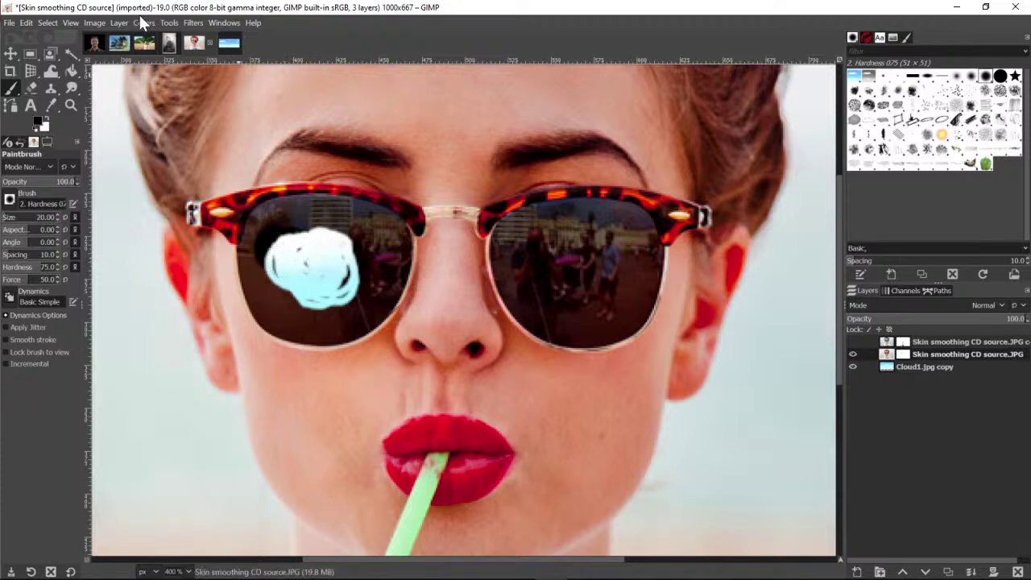
{"action": "left_click", "coordinate": [27, 23]}
{"action": "left_click", "coordinate": [36, 35]}
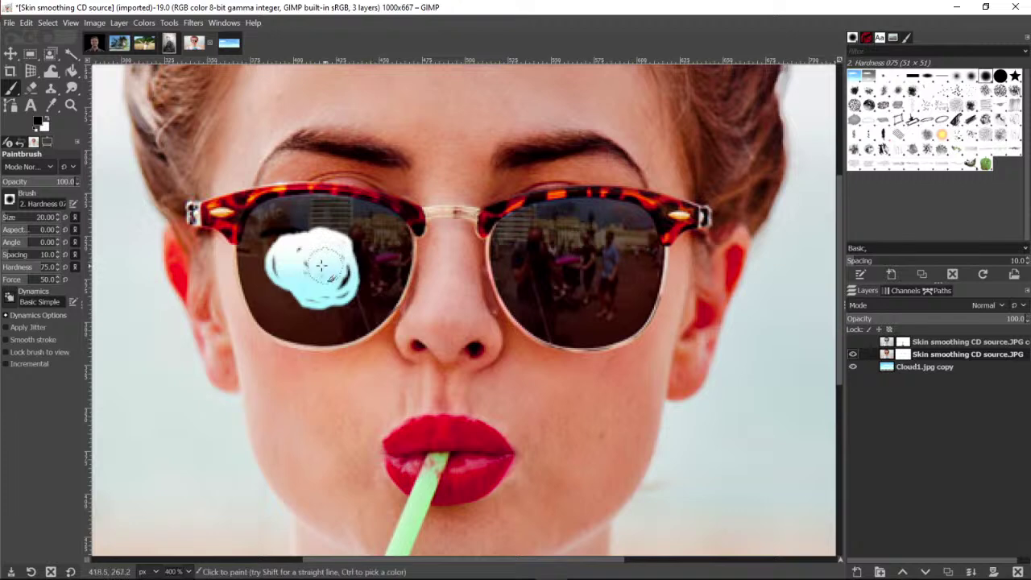
Paint black over the whole left lens on the colour portrait's mask to reveal the clouds, undoing stray strokes
{"action": "mouse_move", "coordinate": [274, 266]}
{"action": "left_mouse_down"}
{"action": "mouse_move", "coordinate": [256, 253]}
{"action": "mouse_move", "coordinate": [274, 242]}
{"action": "mouse_move", "coordinate": [278, 219]}
{"action": "mouse_move", "coordinate": [298, 213]}
{"action": "mouse_move", "coordinate": [320, 228]}
{"action": "mouse_move", "coordinate": [326, 216]}
{"action": "mouse_move", "coordinate": [364, 230]}
{"action": "mouse_move", "coordinate": [357, 215]}
{"action": "mouse_move", "coordinate": [378, 237]}
{"action": "mouse_move", "coordinate": [368, 233]}
{"action": "mouse_move", "coordinate": [394, 238]}
{"action": "mouse_move", "coordinate": [387, 290]}
{"action": "mouse_move", "coordinate": [342, 326]}
{"action": "mouse_move", "coordinate": [272, 322]}
{"action": "mouse_move", "coordinate": [251, 275]}
{"action": "mouse_move", "coordinate": [266, 282]}
{"action": "left_mouse_up"}
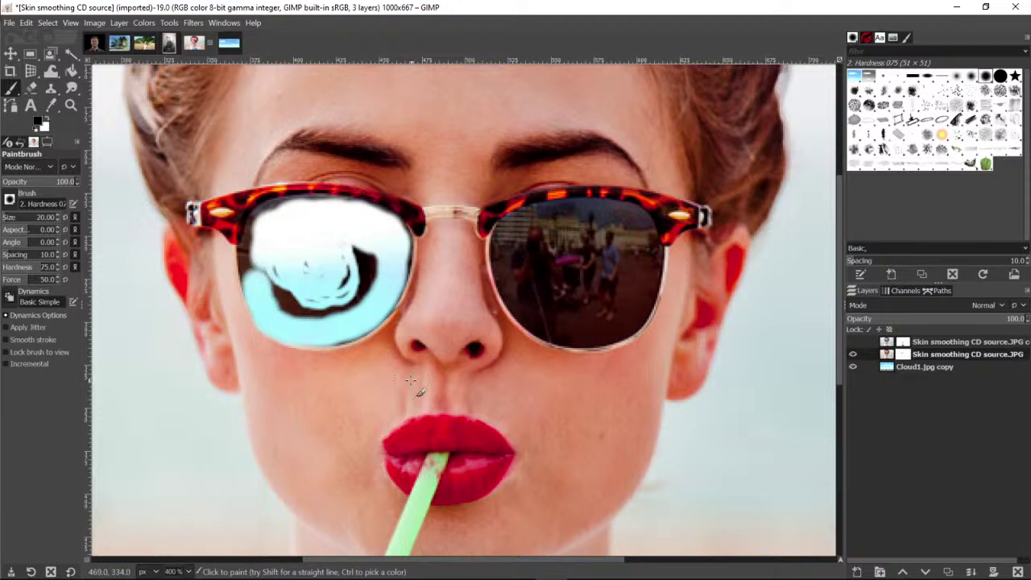
{"action": "left_click", "coordinate": [27, 23]}
{"action": "left_click", "coordinate": [36, 37]}
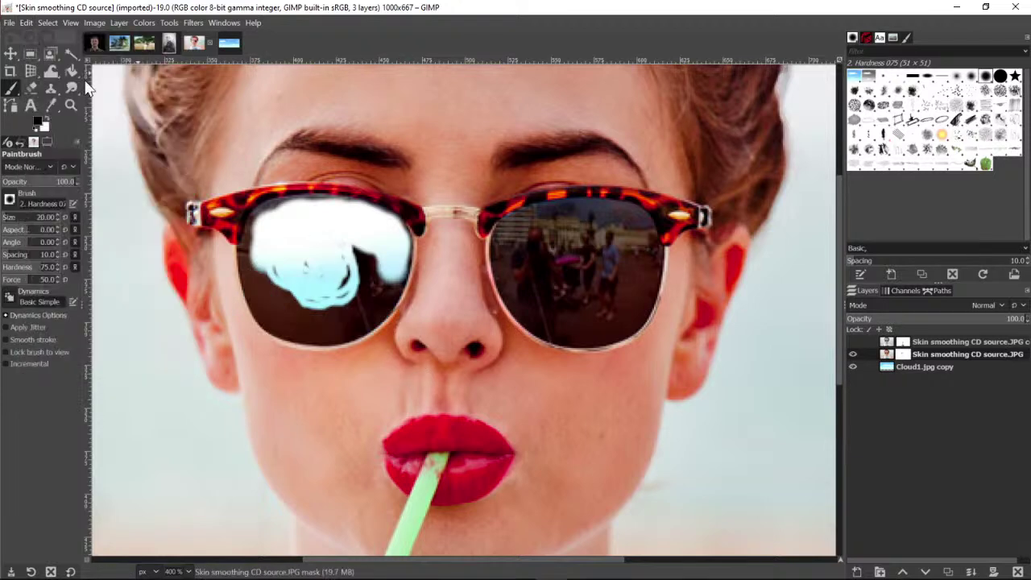
{"action": "mouse_move", "coordinate": [270, 322]}
{"action": "left_mouse_down"}
{"action": "mouse_move", "coordinate": [256, 223]}
{"action": "mouse_move", "coordinate": [316, 207]}
{"action": "mouse_move", "coordinate": [346, 214]}
{"action": "mouse_move", "coordinate": [343, 243]}
{"action": "mouse_move", "coordinate": [299, 297]}
{"action": "mouse_move", "coordinate": [291, 286]}
{"action": "mouse_move", "coordinate": [276, 327]}
{"action": "left_mouse_up"}
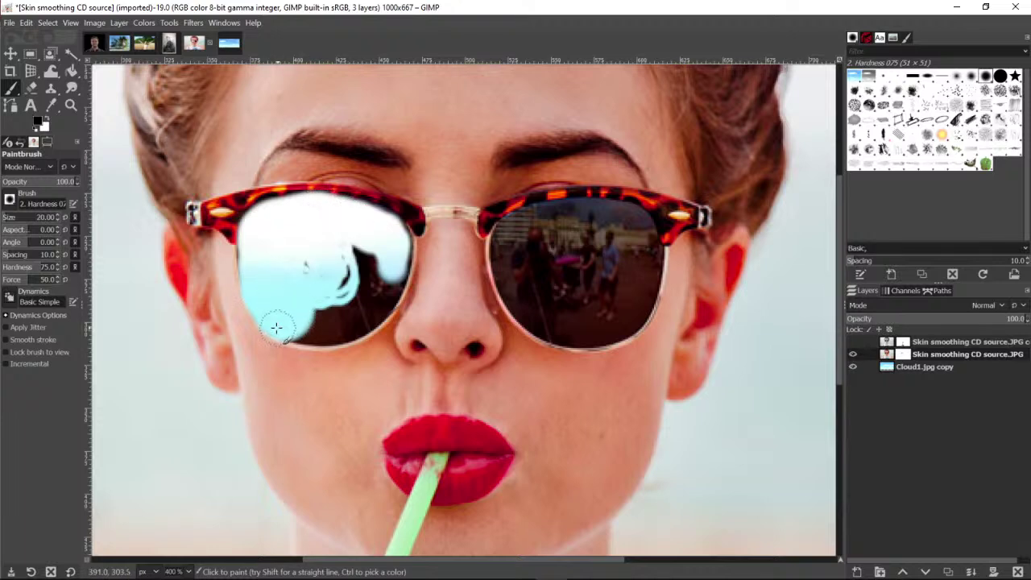
{"action": "left_click", "coordinate": [26, 23]}
{"action": "left_click", "coordinate": [48, 37]}
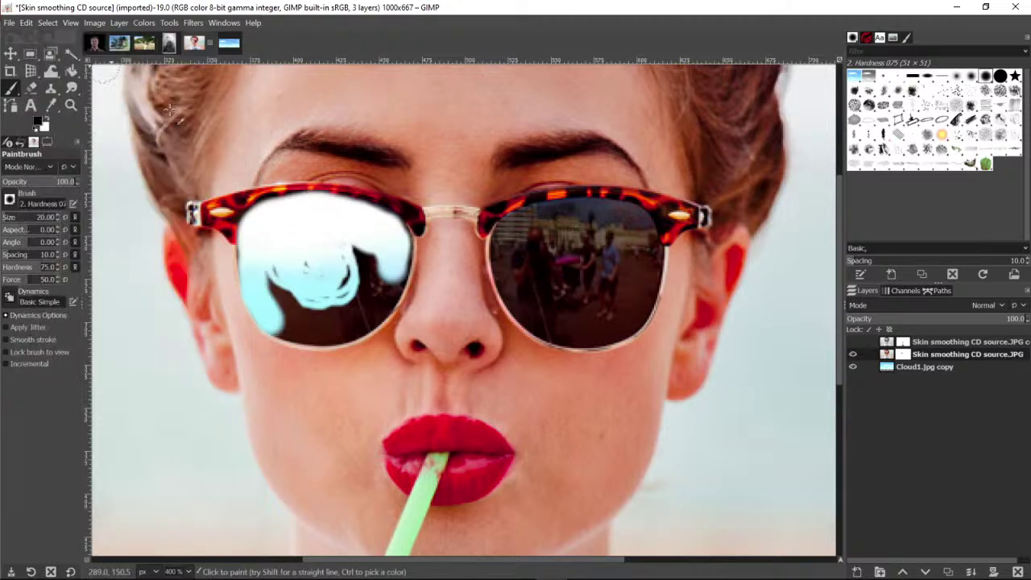
{"action": "mouse_move", "coordinate": [287, 281]}
{"action": "left_mouse_down"}
{"action": "mouse_move", "coordinate": [319, 293]}
{"action": "mouse_move", "coordinate": [291, 284]}
{"action": "mouse_move", "coordinate": [356, 278]}
{"action": "mouse_move", "coordinate": [143, 267]}
{"action": "mouse_move", "coordinate": [273, 271]}
{"action": "mouse_move", "coordinate": [362, 334]}
{"action": "mouse_move", "coordinate": [355, 254]}
{"action": "mouse_move", "coordinate": [385, 289]}
{"action": "mouse_move", "coordinate": [372, 314]}
{"action": "mouse_move", "coordinate": [331, 331]}
{"action": "mouse_move", "coordinate": [279, 322]}
{"action": "mouse_move", "coordinate": [291, 308]}
{"action": "mouse_move", "coordinate": [321, 309]}
{"action": "mouse_move", "coordinate": [389, 280]}
{"action": "mouse_move", "coordinate": [393, 255]}
{"action": "mouse_move", "coordinate": [369, 269]}
{"action": "mouse_move", "coordinate": [324, 333]}
{"action": "mouse_move", "coordinate": [375, 299]}
{"action": "left_mouse_up"}
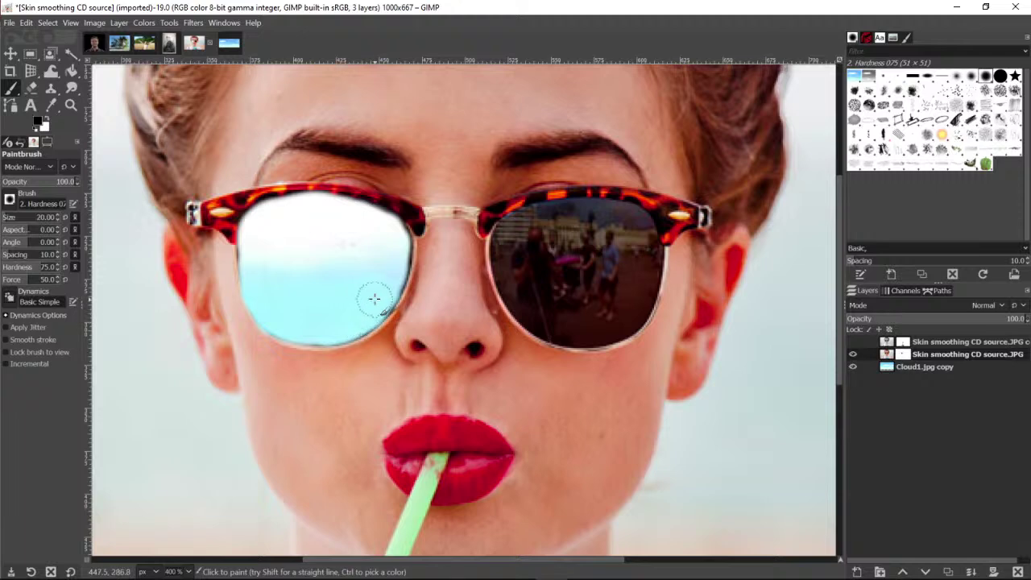
Paint black over the whole right lens on the colour portrait's mask with the size 20 brush to reveal the clouds
{"action": "left_click", "coordinate": [71, 104]}
{"action": "left_click", "coordinate": [601, 260]}
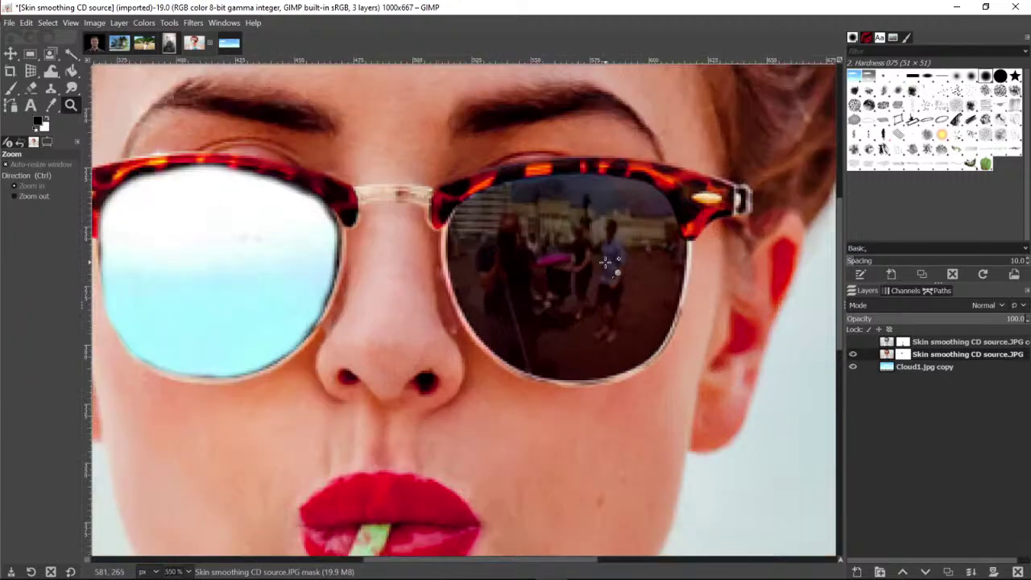
{"action": "left_click", "coordinate": [592, 259]}
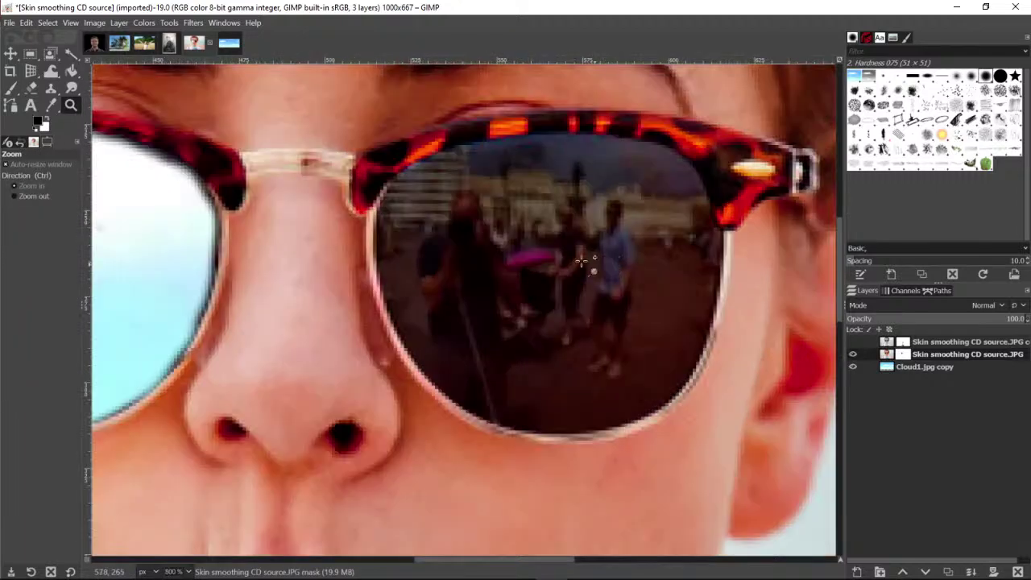
{"action": "left_click", "coordinate": [11, 88]}
{"action": "mouse_move", "coordinate": [453, 226]}
{"action": "left_mouse_down"}
{"action": "mouse_move", "coordinate": [427, 202]}
{"action": "mouse_move", "coordinate": [437, 188]}
{"action": "mouse_move", "coordinate": [514, 166]}
{"action": "mouse_move", "coordinate": [636, 170]}
{"action": "mouse_move", "coordinate": [667, 191]}
{"action": "mouse_move", "coordinate": [685, 245]}
{"action": "mouse_move", "coordinate": [681, 314]}
{"action": "mouse_move", "coordinate": [659, 367]}
{"action": "mouse_move", "coordinate": [594, 400]}
{"action": "mouse_move", "coordinate": [509, 399]}
{"action": "mouse_move", "coordinate": [452, 360]}
{"action": "mouse_move", "coordinate": [427, 326]}
{"action": "mouse_move", "coordinate": [400, 225]}
{"action": "mouse_move", "coordinate": [472, 230]}
{"action": "mouse_move", "coordinate": [416, 282]}
{"action": "mouse_move", "coordinate": [499, 248]}
{"action": "mouse_move", "coordinate": [550, 268]}
{"action": "mouse_move", "coordinate": [626, 274]}
{"action": "mouse_move", "coordinate": [594, 337]}
{"action": "mouse_move", "coordinate": [546, 355]}
{"action": "left_mouse_up"}
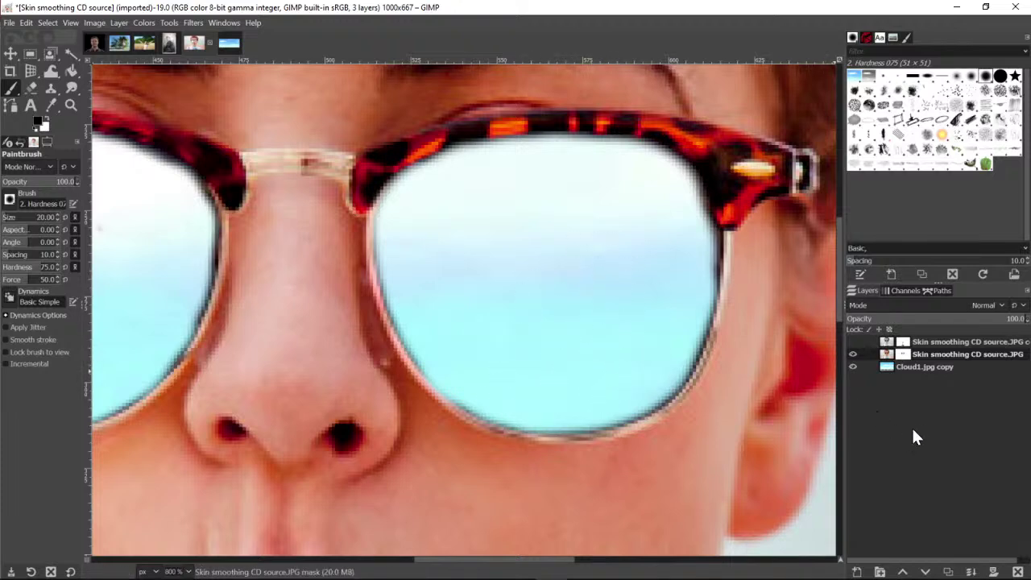
Move the Cloud1.jpg copy layer down and to the right so blue sky and a white cloud fill the lenses, undoing the accidental mask move
{"action": "left_click", "coordinate": [915, 368]}
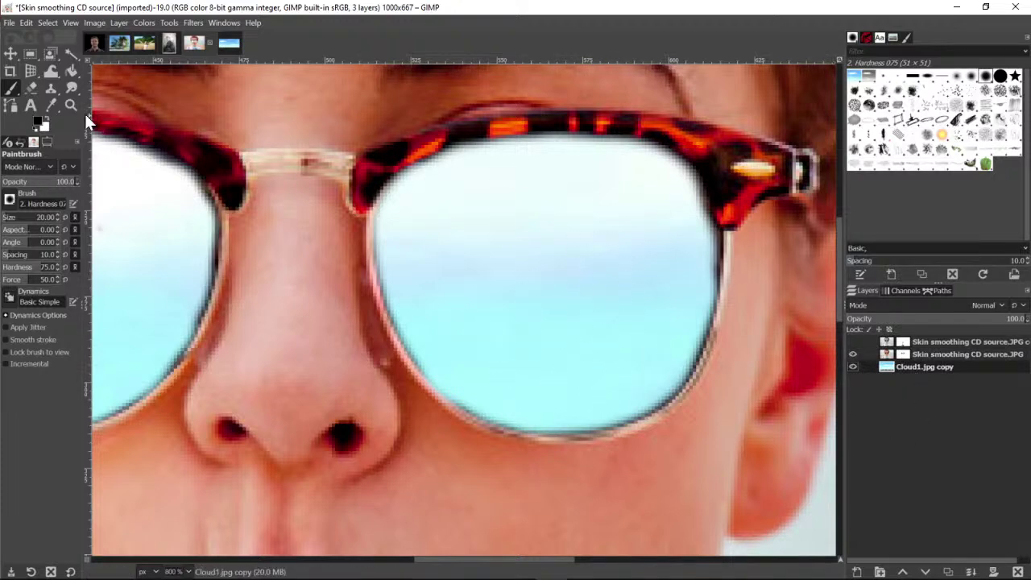
{"action": "left_click", "coordinate": [12, 57]}
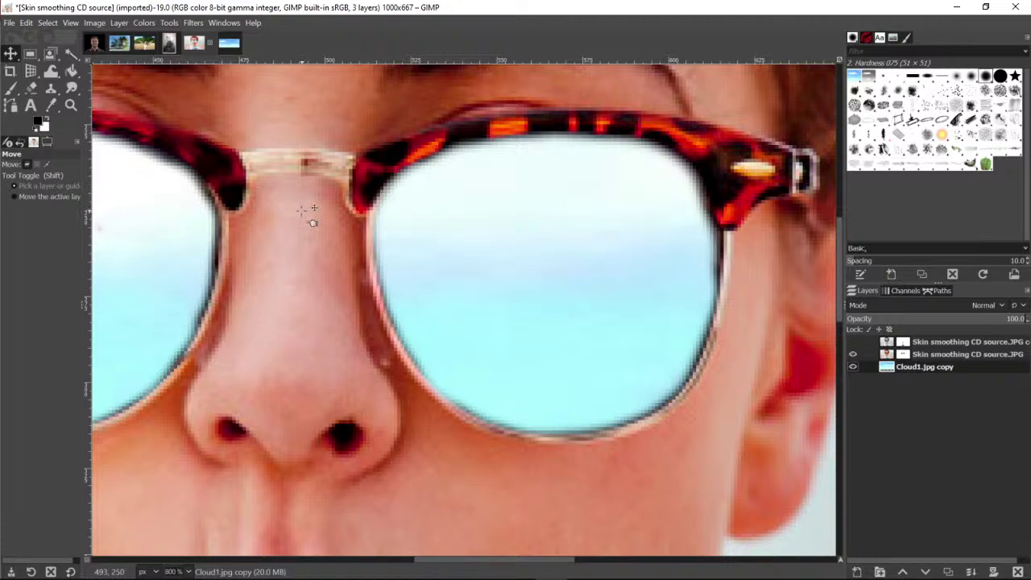
{"action": "left_click_drag", "start_coordinate": [302, 210], "coordinate": [302, 278]}
{"action": "left_click", "coordinate": [36, 23]}
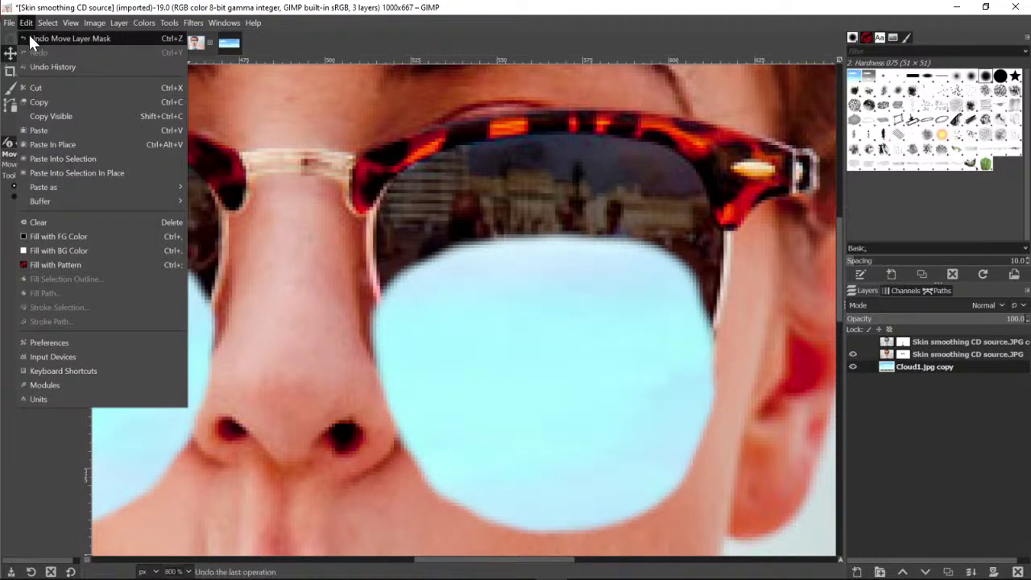
{"action": "left_click", "coordinate": [29, 34]}
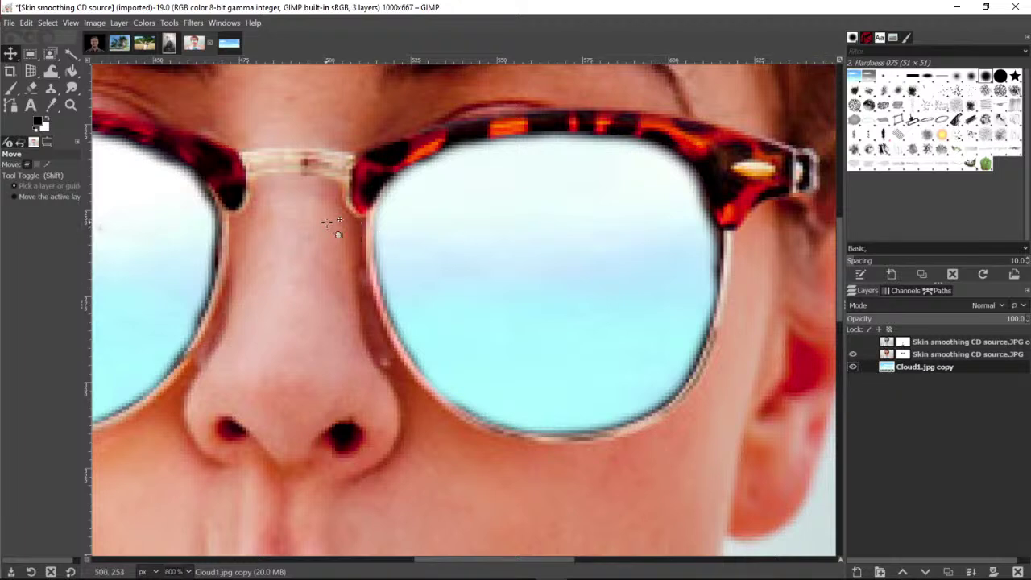
{"action": "left_click_drag", "start_coordinate": [477, 230], "coordinate": [562, 479]}
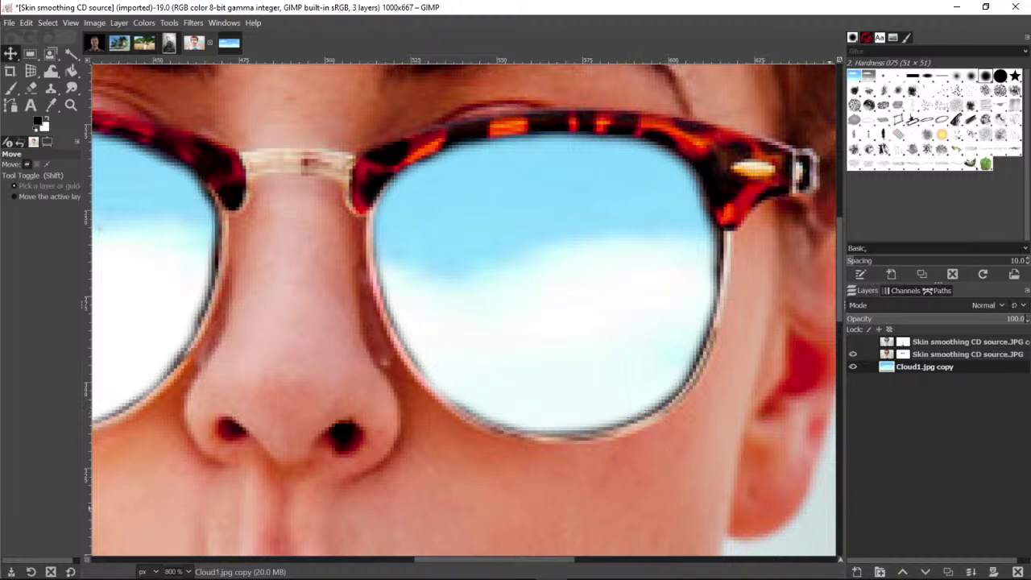
Show the black-and-white copy and target its layer mask with the Paintbrush
{"action": "left_click_drag", "start_coordinate": [492, 557], "coordinate": [513, 549]}
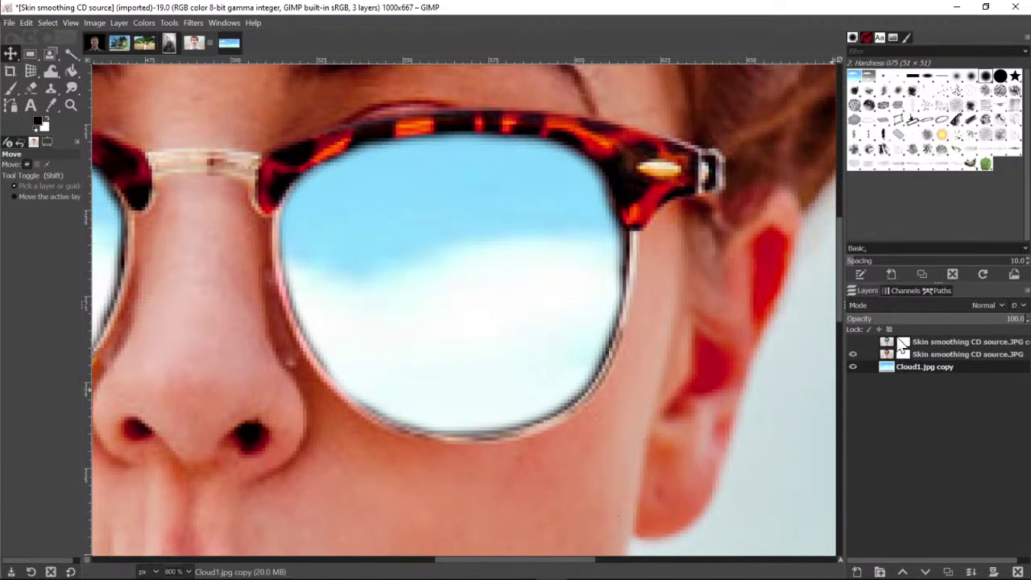
{"action": "left_click", "coordinate": [854, 354]}
{"action": "left_click", "coordinate": [854, 354]}
{"action": "left_click", "coordinate": [853, 342]}
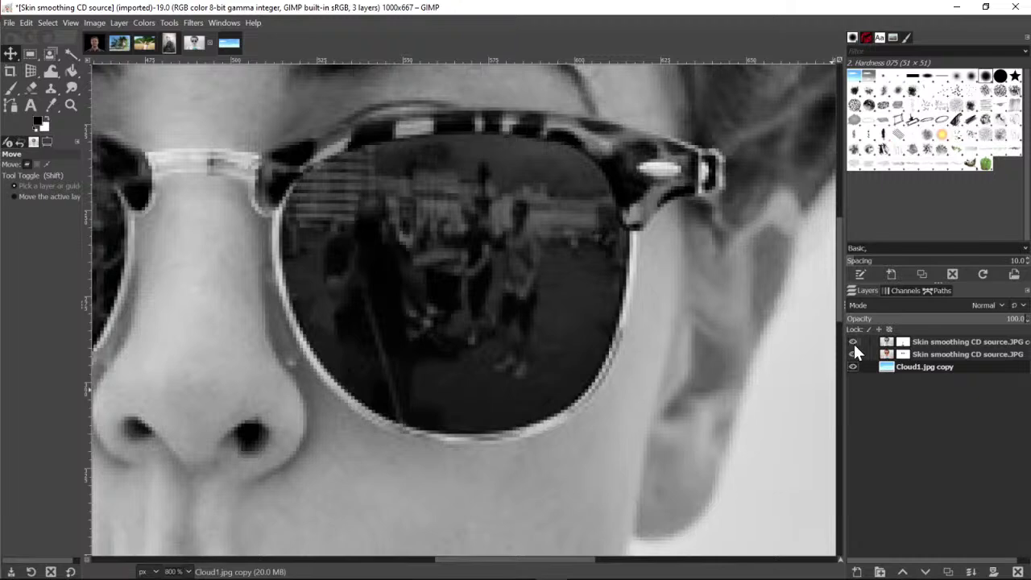
{"action": "left_click", "coordinate": [13, 87]}
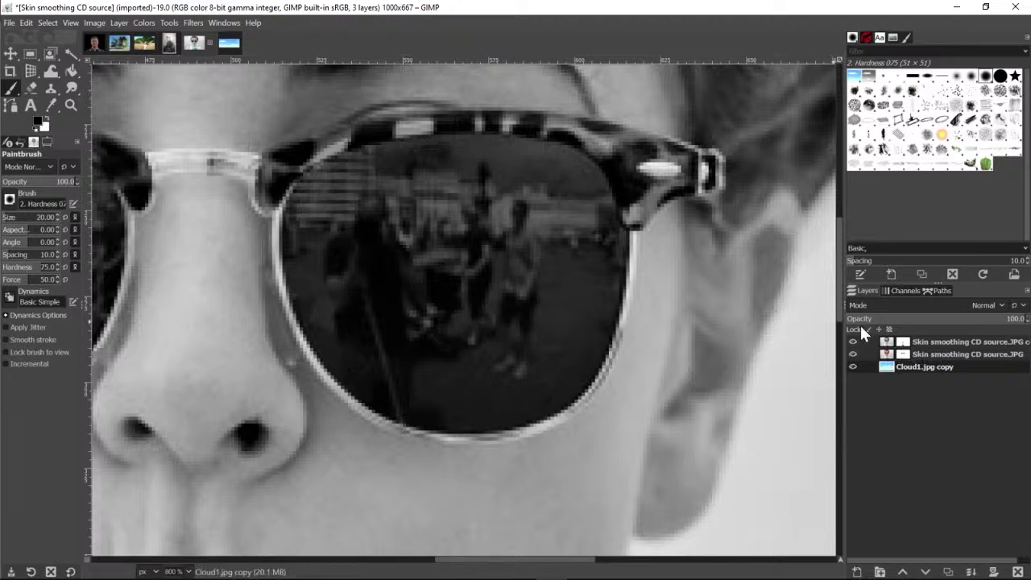
{"action": "left_click", "coordinate": [903, 343]}
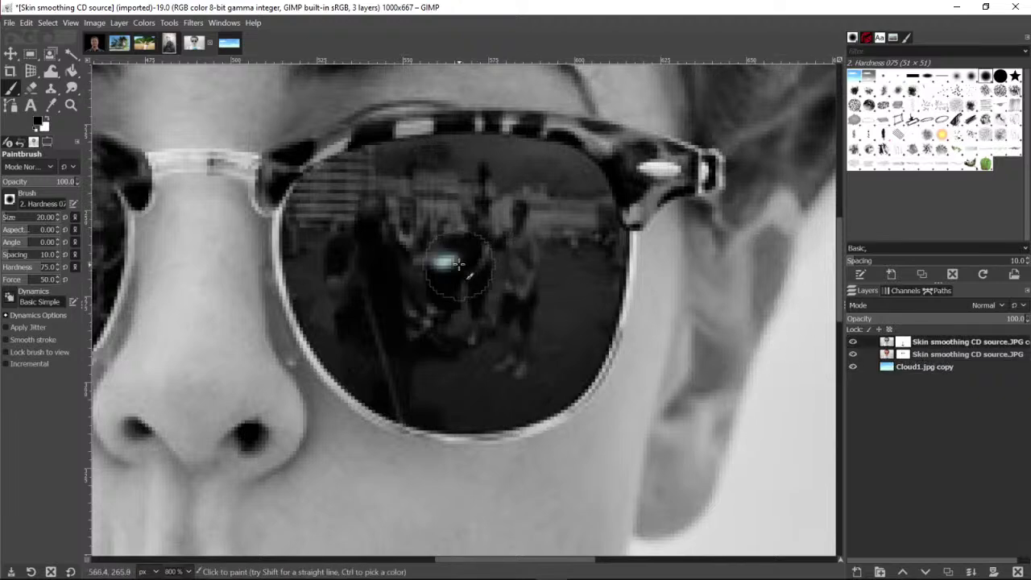
{"action": "mouse_move", "coordinate": [458, 264]}
{"action": "left_mouse_down"}
{"action": "mouse_move", "coordinate": [460, 246]}
{"action": "mouse_move", "coordinate": [460, 295]}
{"action": "mouse_move", "coordinate": [510, 287]}
{"action": "mouse_move", "coordinate": [362, 217]}
{"action": "mouse_move", "coordinate": [494, 246]}
{"action": "mouse_move", "coordinate": [523, 266]}
{"action": "left_mouse_up"}
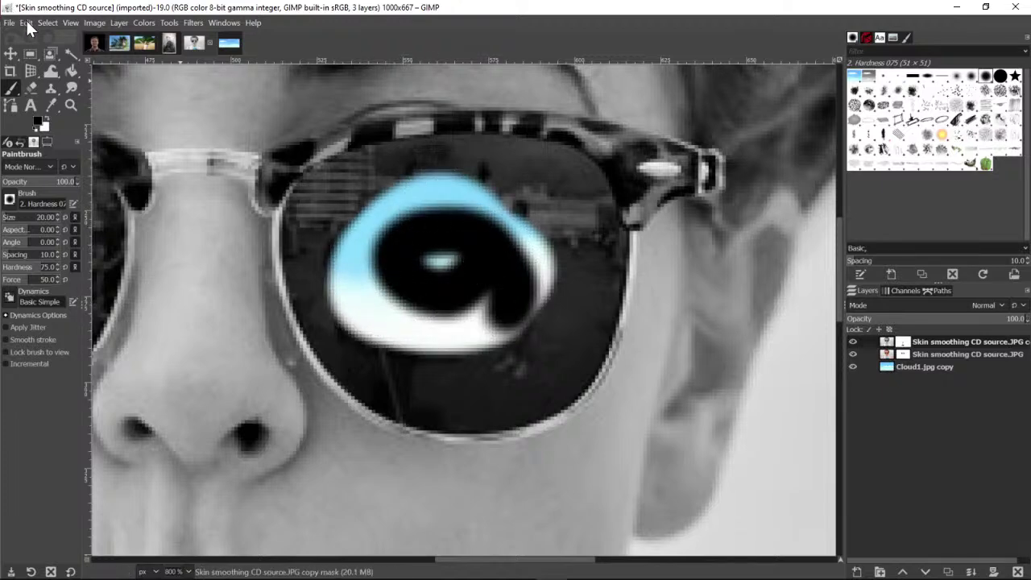
{"action": "left_click", "coordinate": [27, 24]}
{"action": "left_click", "coordinate": [37, 38]}
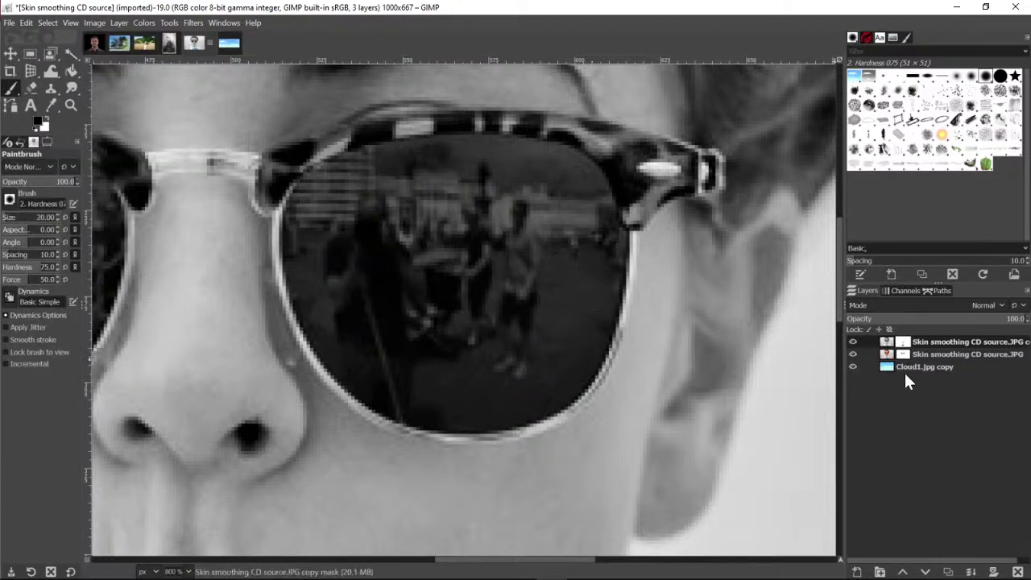
{"action": "left_click", "coordinate": [853, 342]}
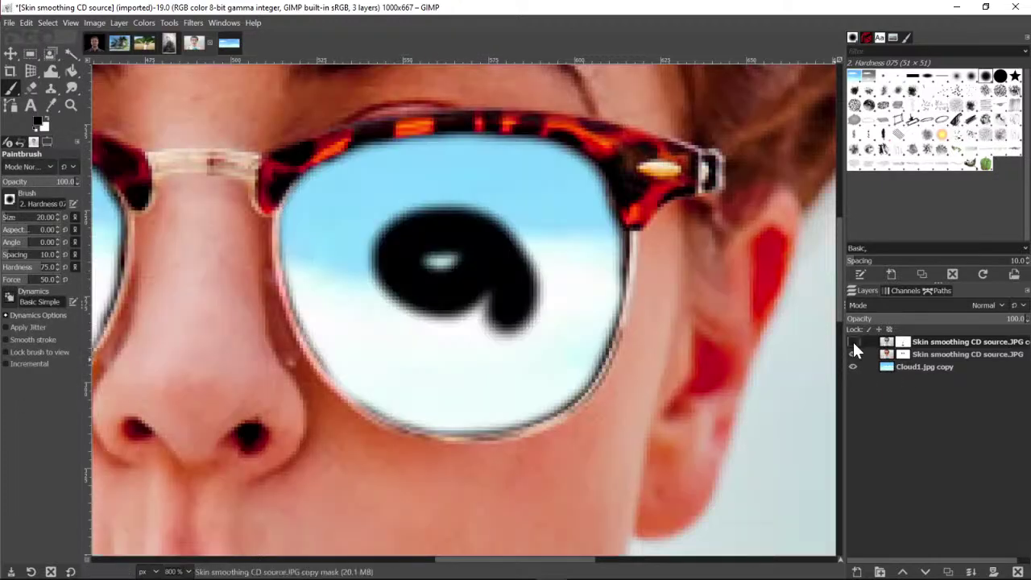
{"action": "left_click", "coordinate": [28, 25]}
{"action": "left_click", "coordinate": [35, 36]}
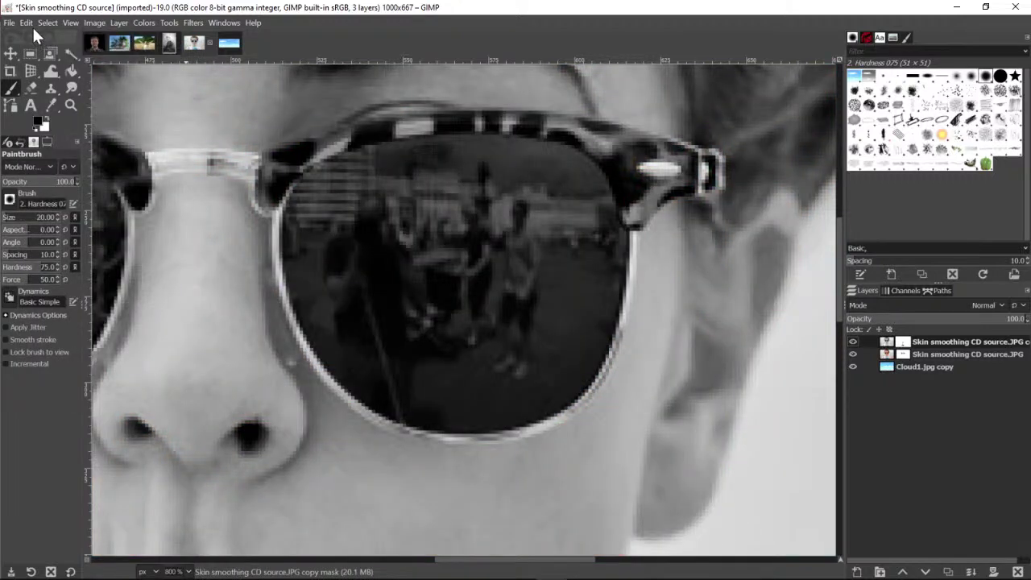
{"action": "left_click", "coordinate": [27, 23]}
{"action": "left_click", "coordinate": [28, 33]}
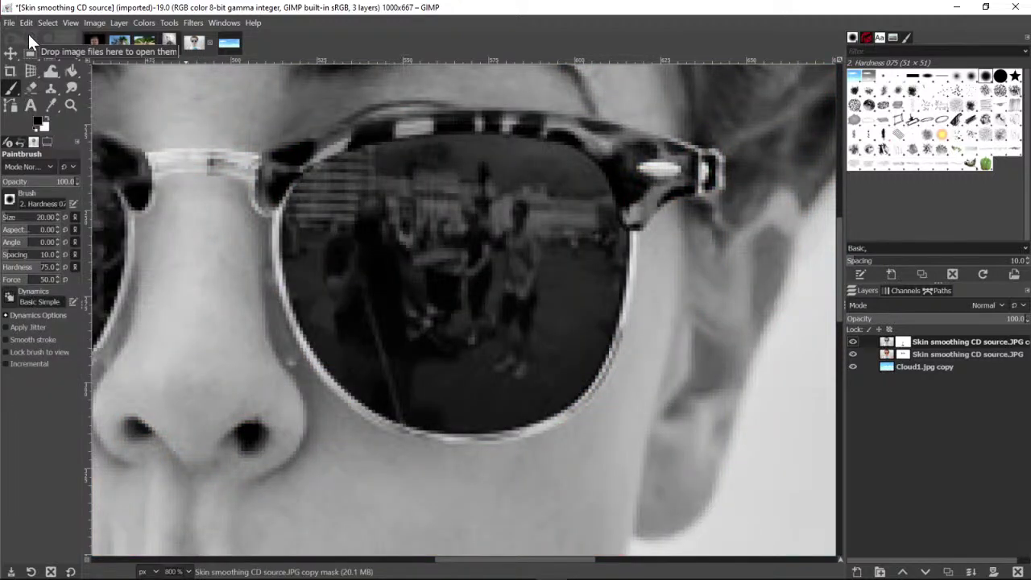
{"action": "left_click", "coordinate": [852, 342]}
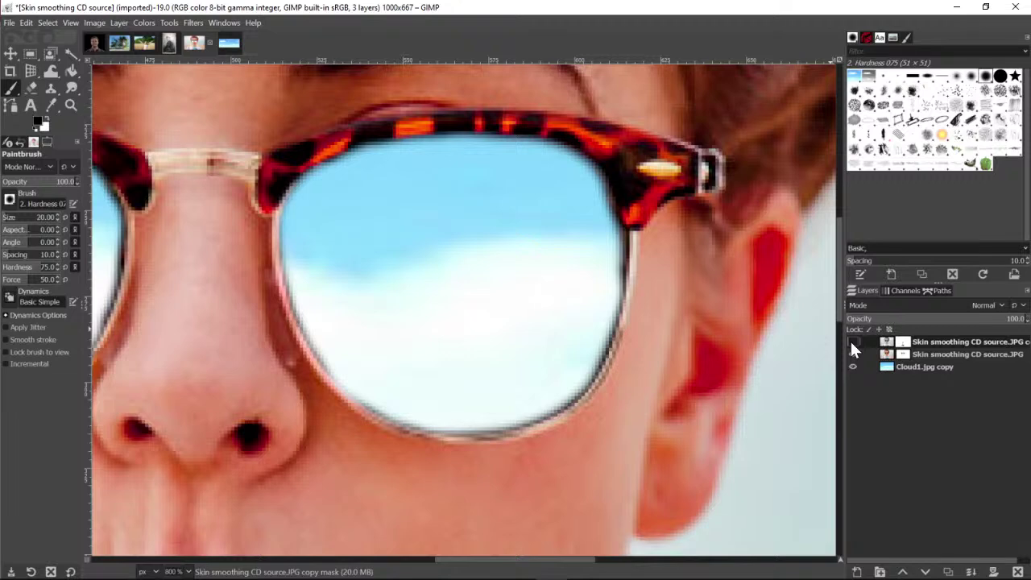
{"action": "left_click", "coordinate": [853, 342]}
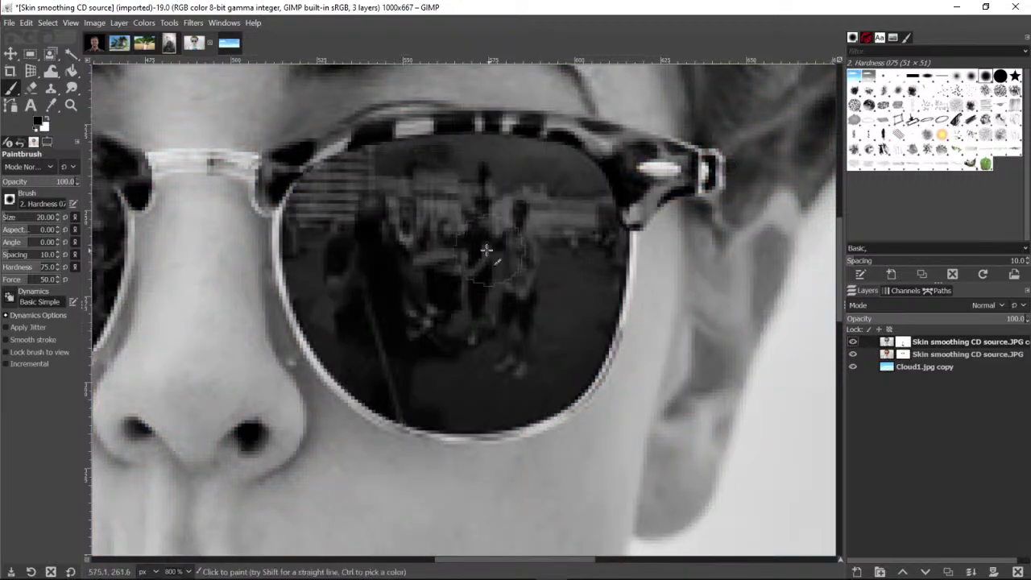
Paint black over the whole right lens on the black-and-white copy's mask to reveal the clouds
{"action": "mouse_move", "coordinate": [426, 237]}
{"action": "left_mouse_down"}
{"action": "mouse_move", "coordinate": [458, 246]}
{"action": "mouse_move", "coordinate": [429, 275]}
{"action": "mouse_move", "coordinate": [397, 224]}
{"action": "mouse_move", "coordinate": [398, 253]}
{"action": "mouse_move", "coordinate": [417, 227]}
{"action": "mouse_move", "coordinate": [335, 207]}
{"action": "mouse_move", "coordinate": [334, 194]}
{"action": "mouse_move", "coordinate": [363, 174]}
{"action": "mouse_move", "coordinate": [440, 163]}
{"action": "mouse_move", "coordinate": [535, 167]}
{"action": "mouse_move", "coordinate": [569, 186]}
{"action": "mouse_move", "coordinate": [594, 231]}
{"action": "mouse_move", "coordinate": [597, 272]}
{"action": "mouse_move", "coordinate": [566, 367]}
{"action": "mouse_move", "coordinate": [501, 403]}
{"action": "mouse_move", "coordinate": [398, 402]}
{"action": "mouse_move", "coordinate": [331, 339]}
{"action": "mouse_move", "coordinate": [310, 301]}
{"action": "mouse_move", "coordinate": [310, 244]}
{"action": "left_mouse_up"}
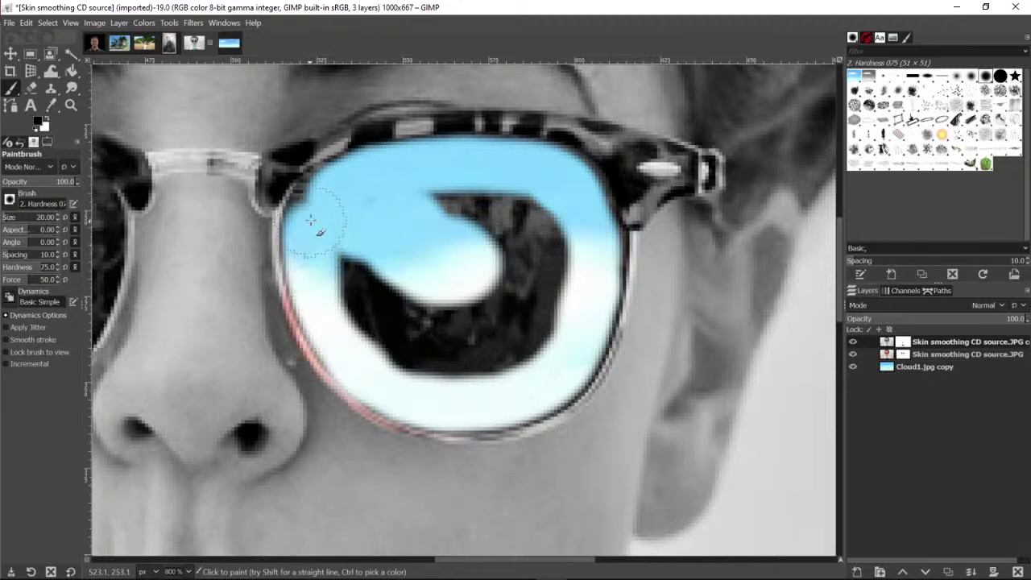
{"action": "mouse_move", "coordinate": [344, 188]}
{"action": "left_mouse_down"}
{"action": "mouse_move", "coordinate": [381, 262]}
{"action": "mouse_move", "coordinate": [354, 276]}
{"action": "mouse_move", "coordinate": [389, 260]}
{"action": "left_mouse_up"}
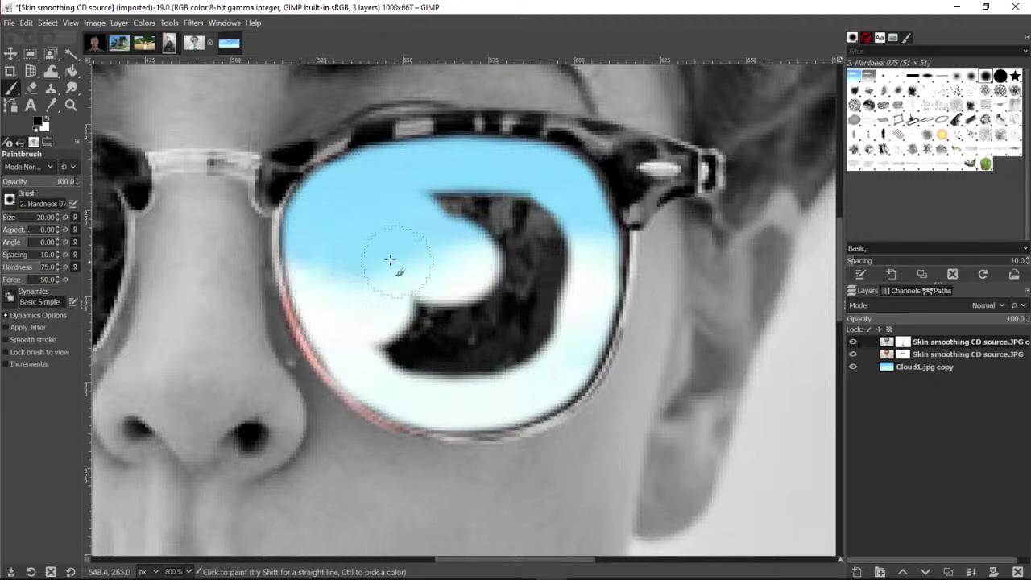
{"action": "mouse_move", "coordinate": [433, 215]}
{"action": "left_mouse_down"}
{"action": "mouse_move", "coordinate": [499, 204]}
{"action": "mouse_move", "coordinate": [550, 291]}
{"action": "mouse_move", "coordinate": [552, 264]}
{"action": "mouse_move", "coordinate": [498, 320]}
{"action": "mouse_move", "coordinate": [468, 299]}
{"action": "left_mouse_up"}
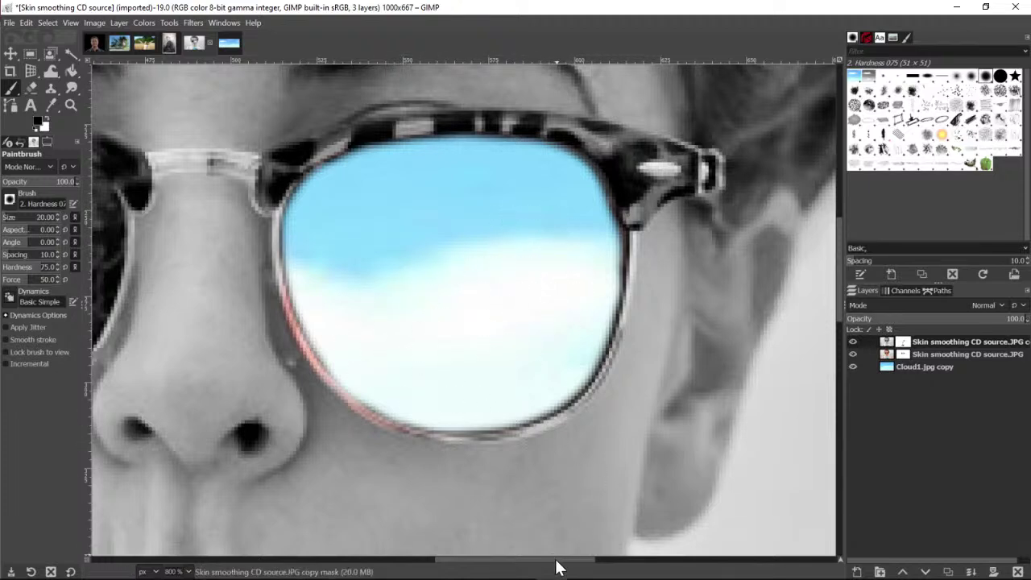
Paint black over the whole left lens on the black-and-white copy's mask to reveal the clouds, undoing a stray edge stroke
{"action": "left_click_drag", "start_coordinate": [556, 568], "coordinate": [439, 564]}
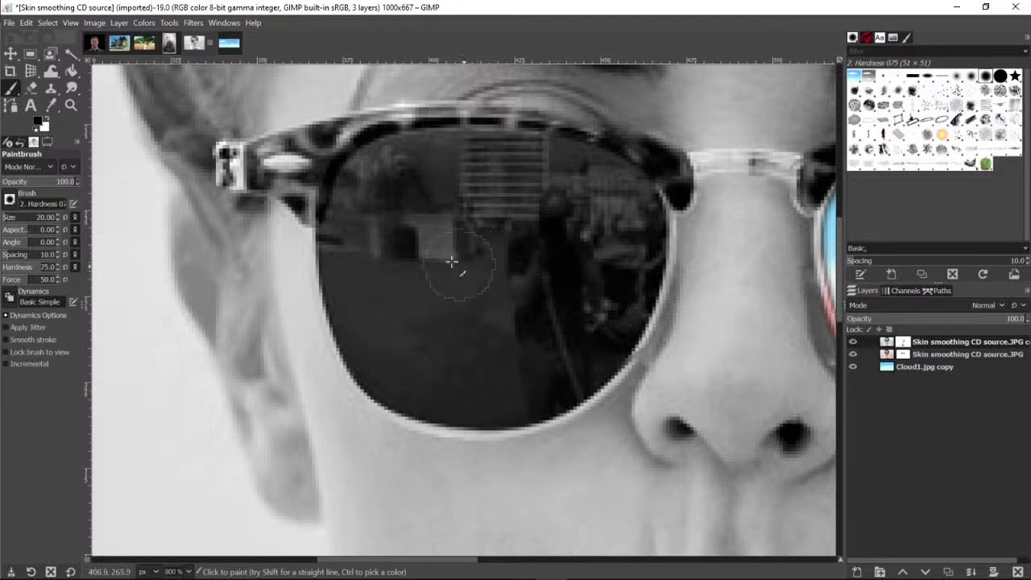
{"action": "mouse_move", "coordinate": [452, 261]}
{"action": "left_mouse_down"}
{"action": "mouse_move", "coordinate": [467, 229]}
{"action": "mouse_move", "coordinate": [485, 290]}
{"action": "mouse_move", "coordinate": [492, 271]}
{"action": "mouse_move", "coordinate": [423, 203]}
{"action": "mouse_move", "coordinate": [396, 212]}
{"action": "mouse_move", "coordinate": [355, 180]}
{"action": "mouse_move", "coordinate": [422, 151]}
{"action": "mouse_move", "coordinate": [599, 166]}
{"action": "mouse_move", "coordinate": [565, 167]}
{"action": "mouse_move", "coordinate": [615, 185]}
{"action": "mouse_move", "coordinate": [639, 239]}
{"action": "mouse_move", "coordinate": [626, 322]}
{"action": "mouse_move", "coordinate": [598, 359]}
{"action": "mouse_move", "coordinate": [541, 393]}
{"action": "mouse_move", "coordinate": [473, 404]}
{"action": "mouse_move", "coordinate": [413, 395]}
{"action": "mouse_move", "coordinate": [389, 376]}
{"action": "mouse_move", "coordinate": [351, 323]}
{"action": "mouse_move", "coordinate": [341, 243]}
{"action": "left_mouse_up"}
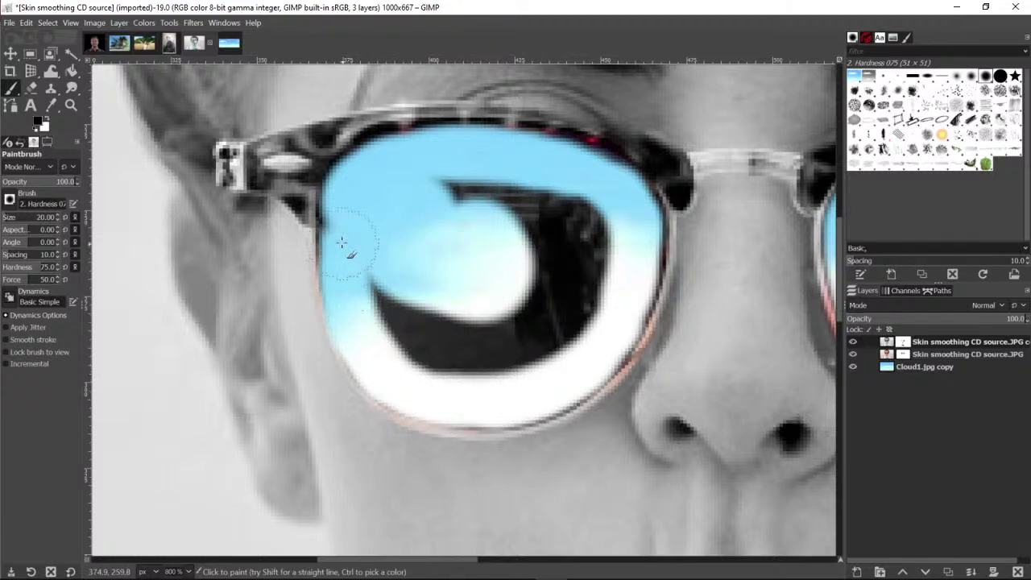
{"action": "mouse_move", "coordinate": [347, 191]}
{"action": "left_mouse_down"}
{"action": "mouse_move", "coordinate": [391, 362]}
{"action": "mouse_move", "coordinate": [331, 248]}
{"action": "left_mouse_up"}
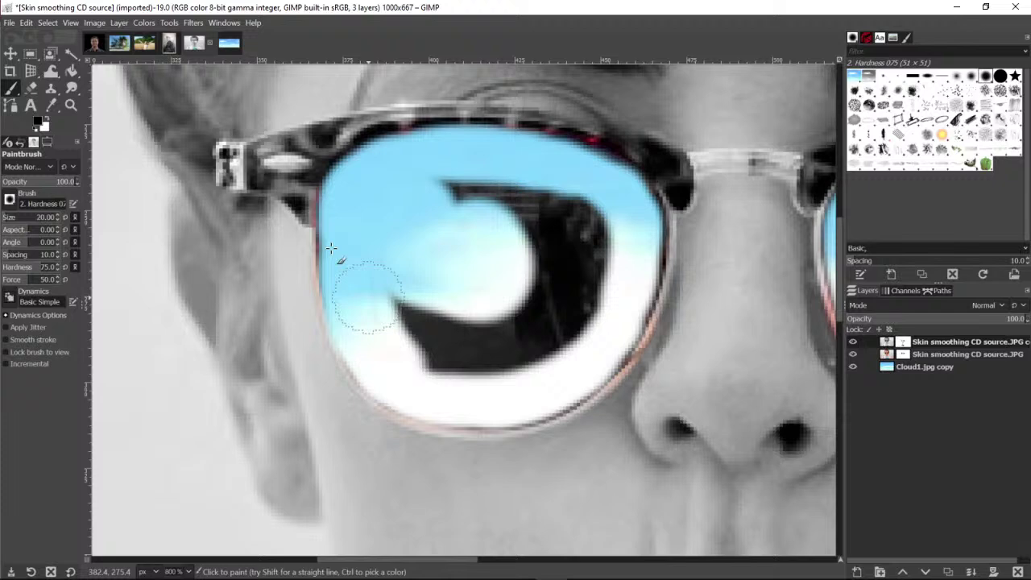
{"action": "left_click", "coordinate": [26, 24]}
{"action": "left_click", "coordinate": [29, 35]}
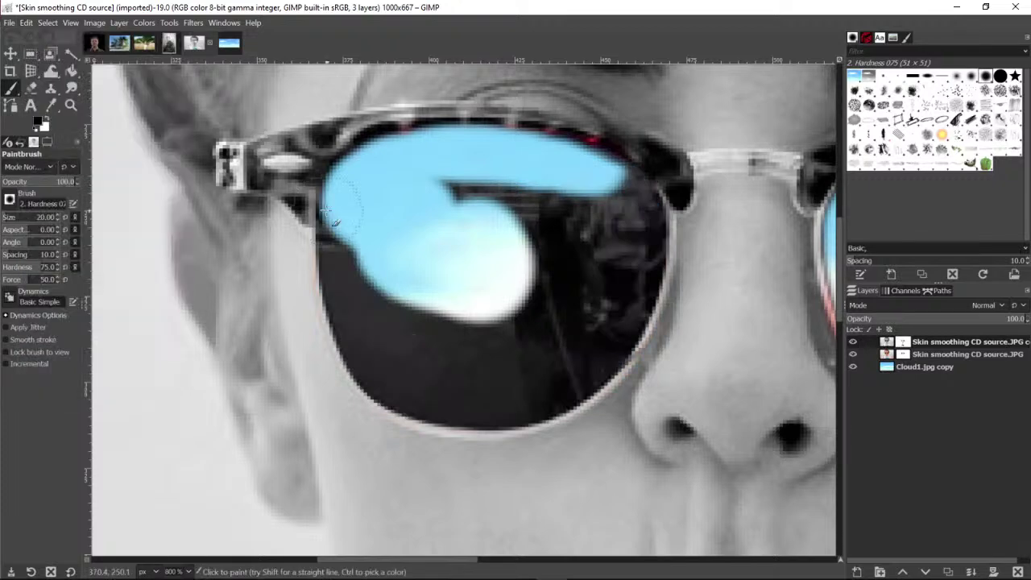
{"action": "left_click_drag", "start_coordinate": [397, 262], "coordinate": [359, 246]}
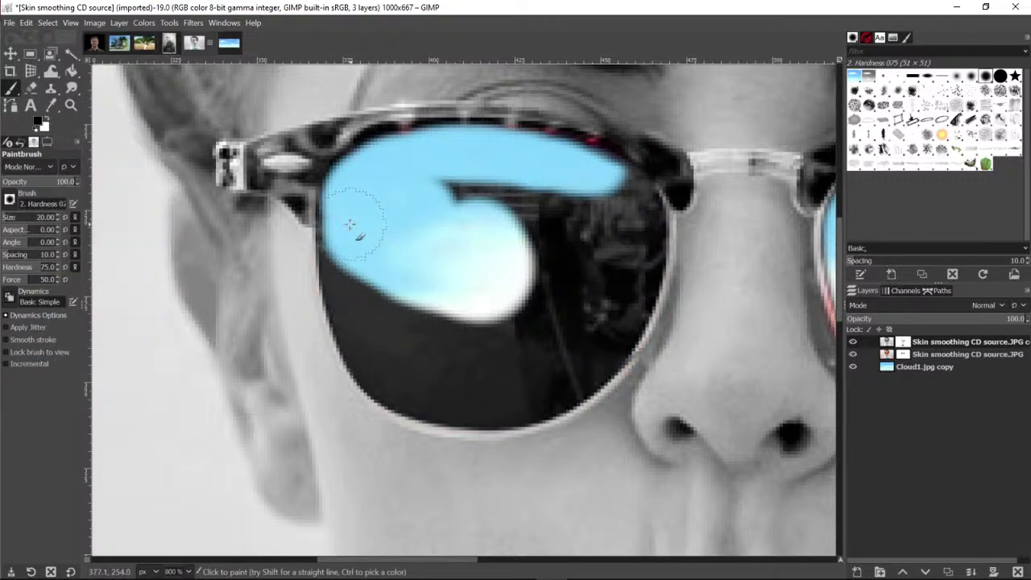
{"action": "mouse_move", "coordinate": [347, 259]}
{"action": "left_mouse_down"}
{"action": "mouse_move", "coordinate": [358, 338]}
{"action": "mouse_move", "coordinate": [383, 375]}
{"action": "mouse_move", "coordinate": [446, 400]}
{"action": "mouse_move", "coordinate": [514, 401]}
{"action": "mouse_move", "coordinate": [546, 394]}
{"action": "mouse_move", "coordinate": [601, 349]}
{"action": "mouse_move", "coordinate": [646, 214]}
{"action": "left_mouse_up"}
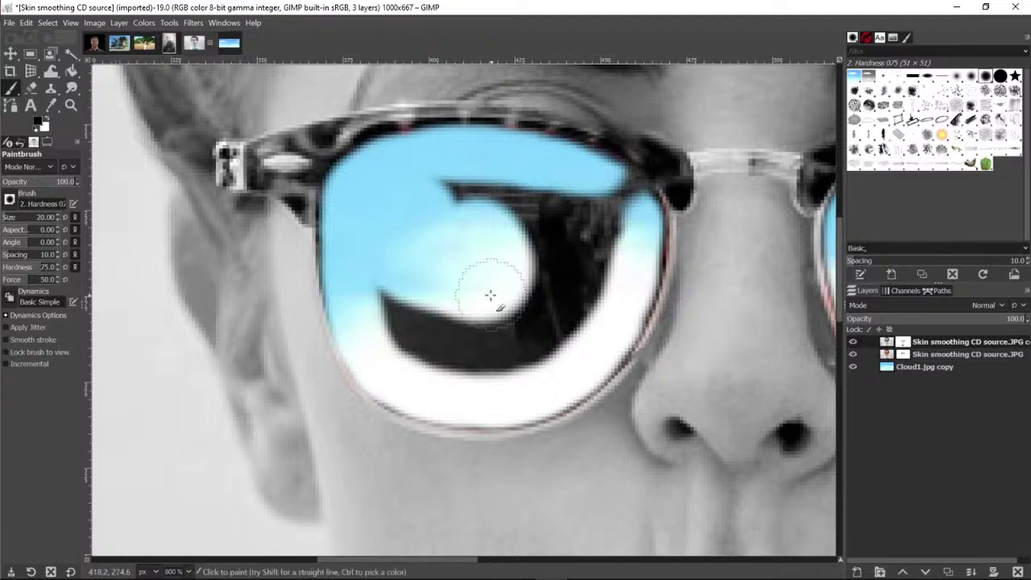
{"action": "mouse_move", "coordinate": [513, 249]}
{"action": "left_mouse_down"}
{"action": "mouse_move", "coordinate": [507, 218]}
{"action": "mouse_move", "coordinate": [521, 210]}
{"action": "mouse_move", "coordinate": [488, 198]}
{"action": "mouse_move", "coordinate": [565, 234]}
{"action": "mouse_move", "coordinate": [592, 231]}
{"action": "mouse_move", "coordinate": [606, 207]}
{"action": "left_mouse_up"}
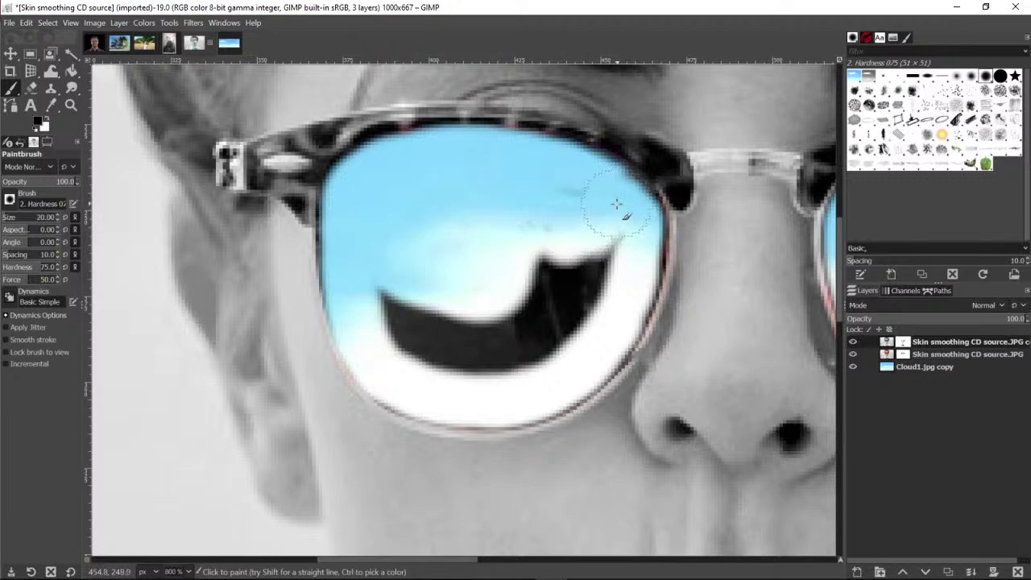
{"action": "mouse_move", "coordinate": [543, 215]}
{"action": "left_mouse_down"}
{"action": "mouse_move", "coordinate": [537, 272]}
{"action": "mouse_move", "coordinate": [555, 261]}
{"action": "mouse_move", "coordinate": [552, 276]}
{"action": "mouse_move", "coordinate": [531, 268]}
{"action": "mouse_move", "coordinate": [585, 283]}
{"action": "mouse_move", "coordinate": [594, 227]}
{"action": "mouse_move", "coordinate": [578, 205]}
{"action": "mouse_move", "coordinate": [529, 241]}
{"action": "mouse_move", "coordinate": [506, 302]}
{"action": "mouse_move", "coordinate": [477, 308]}
{"action": "mouse_move", "coordinate": [403, 292]}
{"action": "left_mouse_up"}
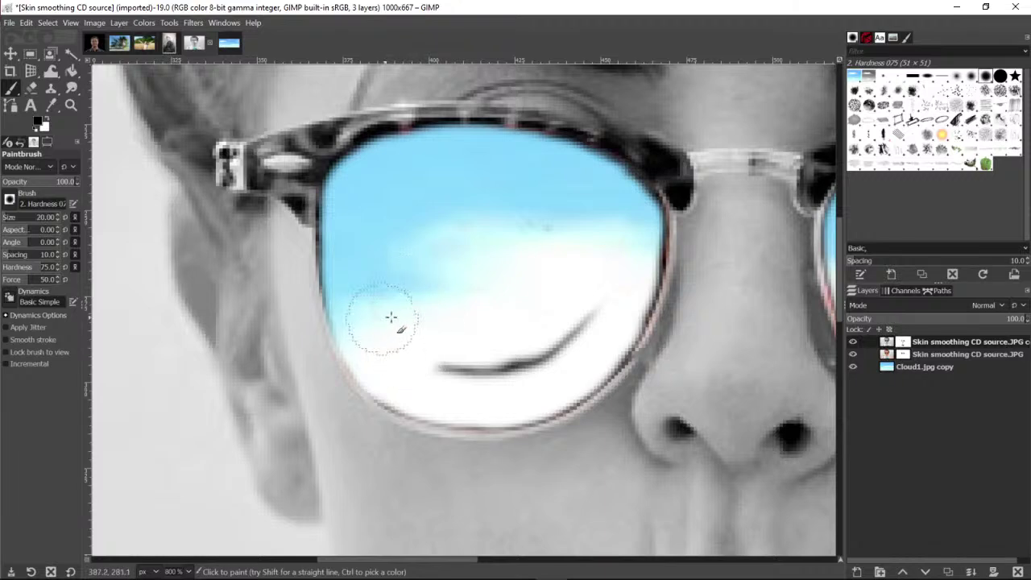
{"action": "left_click_drag", "start_coordinate": [517, 325], "coordinate": [557, 314]}
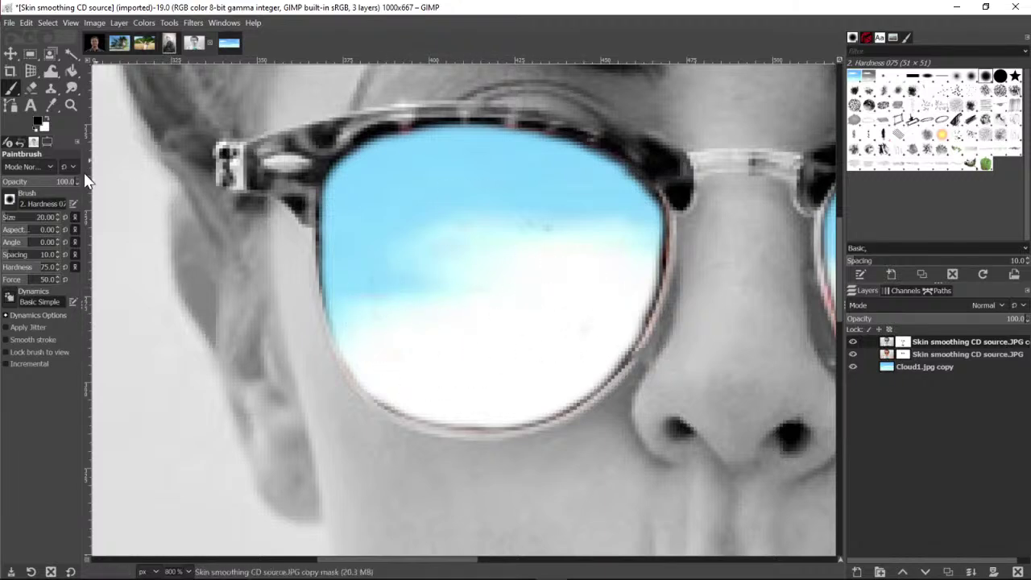
Zoom out to examine the cloud reflection in both lenses against the whole selectively coloured portrait
{"action": "left_click", "coordinate": [70, 106]}
{"action": "left_click", "coordinate": [12, 195]}
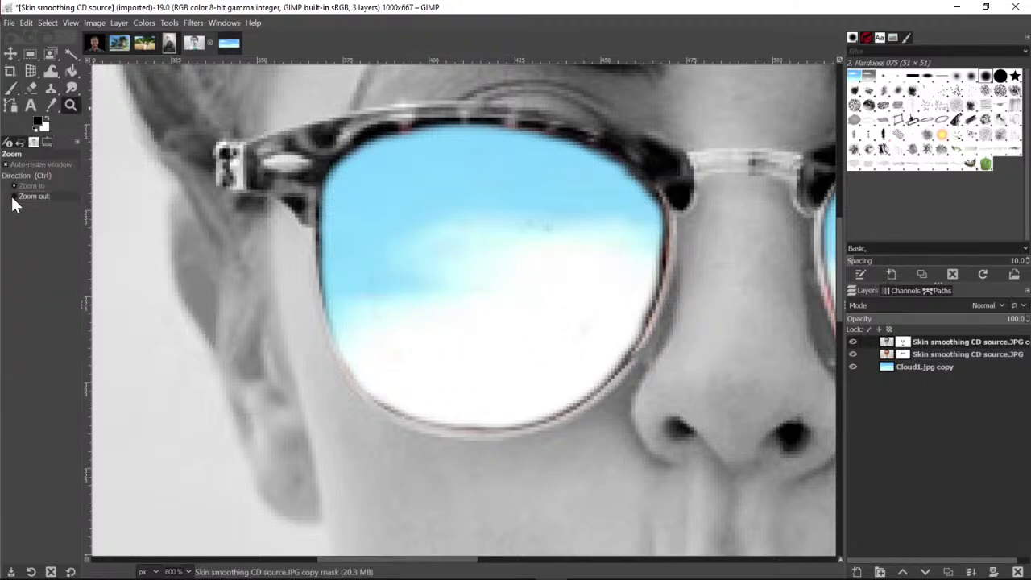
{"action": "left_click", "coordinate": [599, 244]}
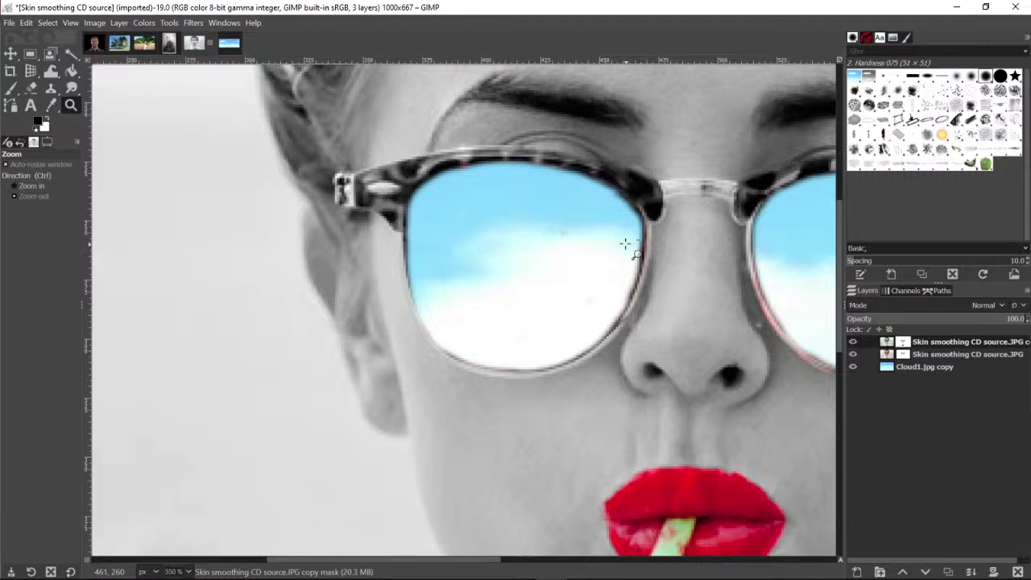
{"action": "left_click", "coordinate": [637, 255]}
{"action": "left_click", "coordinate": [703, 265]}
{"action": "left_click", "coordinate": [718, 269]}
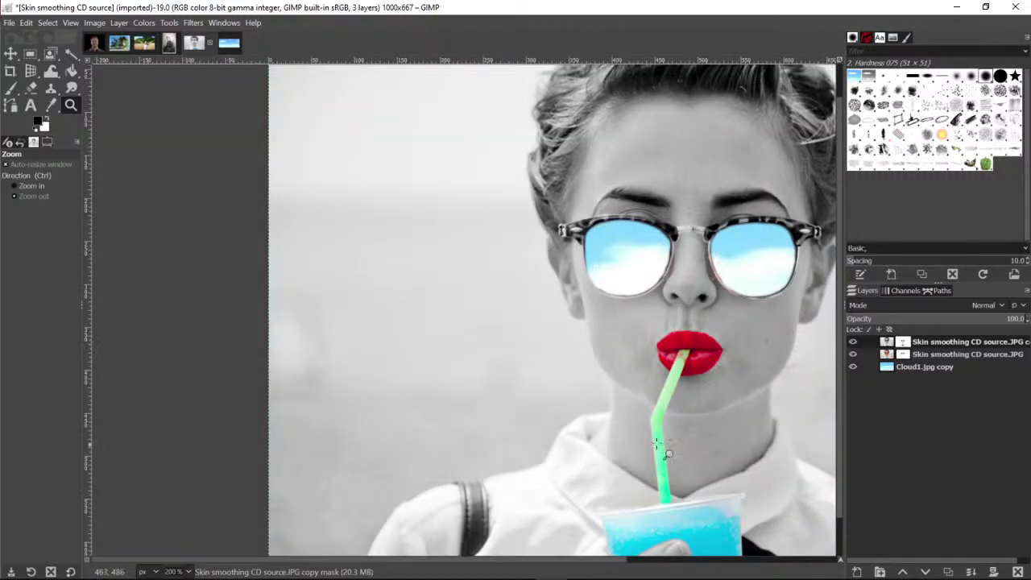
{"action": "left_click_drag", "start_coordinate": [481, 562], "coordinate": [503, 571]}
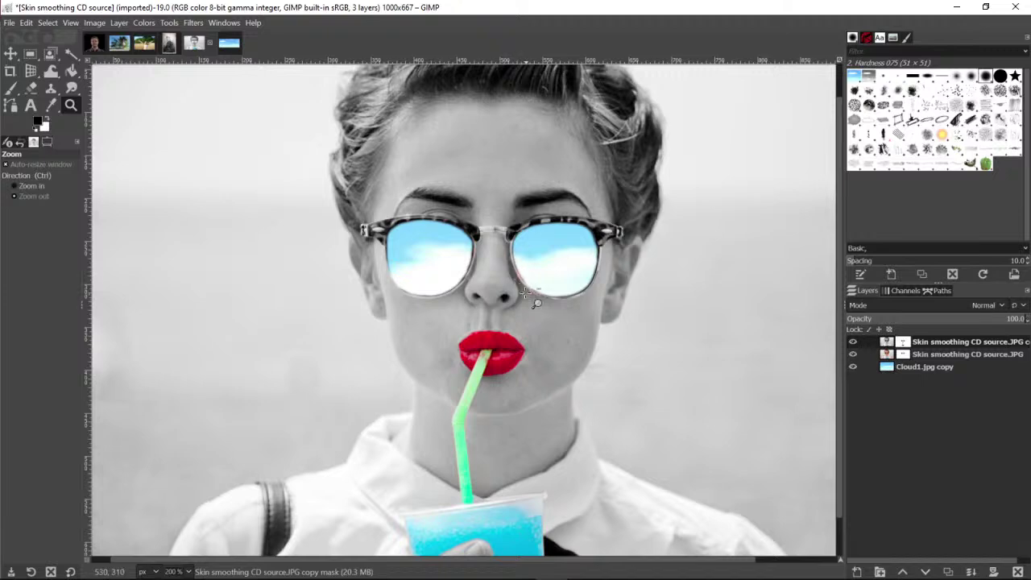
{"action": "left_click_drag", "start_coordinate": [534, 294], "coordinate": [540, 303]}
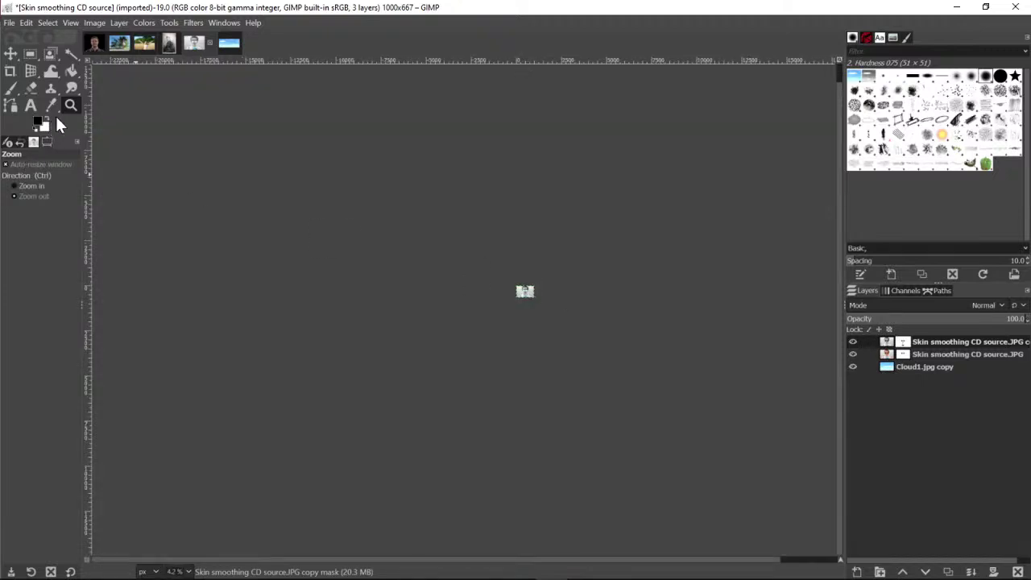
{"action": "left_click", "coordinate": [531, 301]}
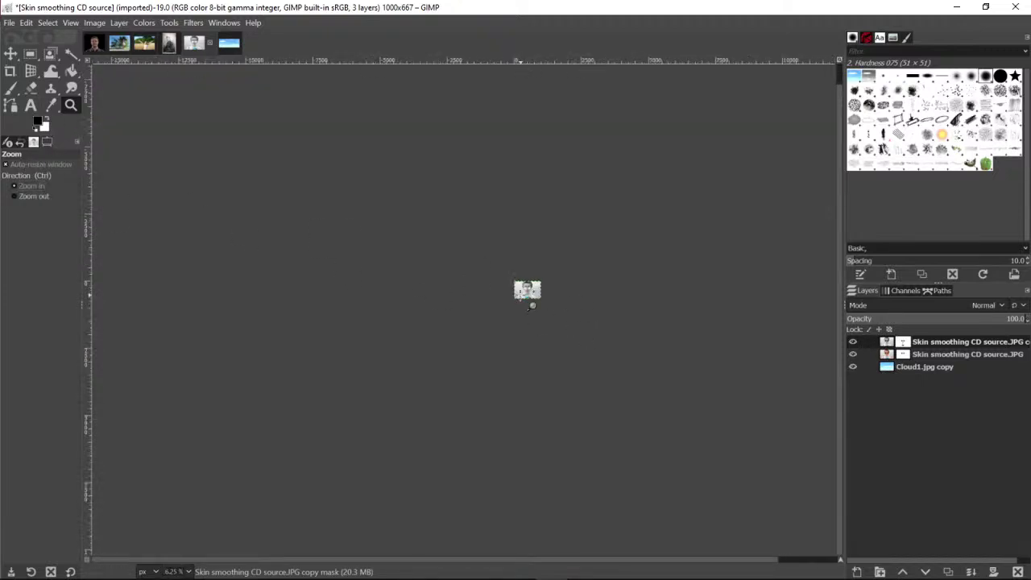
{"action": "left_click", "coordinate": [483, 292]}
{"action": "left_click", "coordinate": [508, 314]}
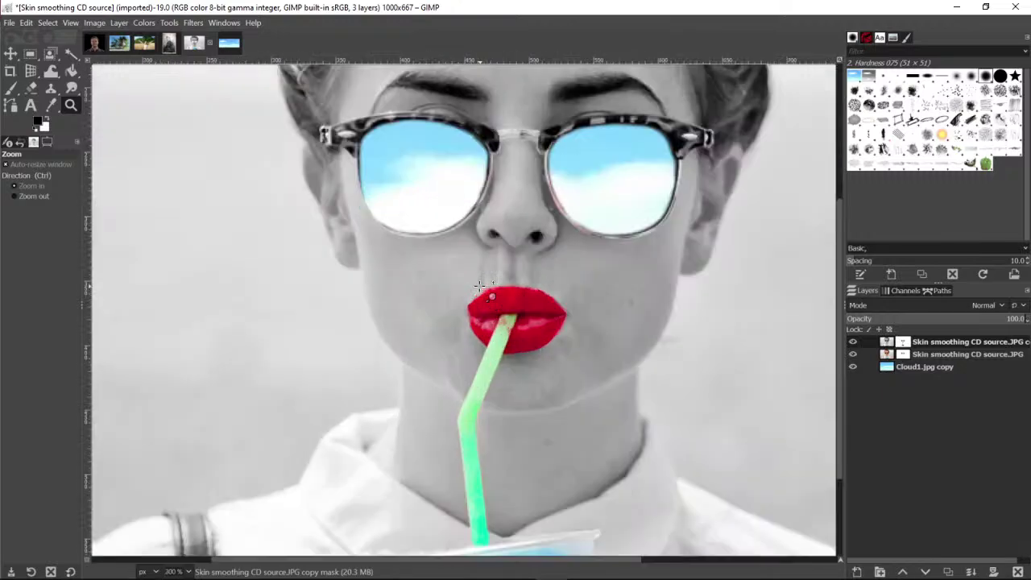
Paint white along the right lens's lower inner rim on the black-and-white copy's mask to remove the reddish colour fringe
{"action": "left_click", "coordinate": [559, 259]}
{"action": "left_click", "coordinate": [616, 171]}
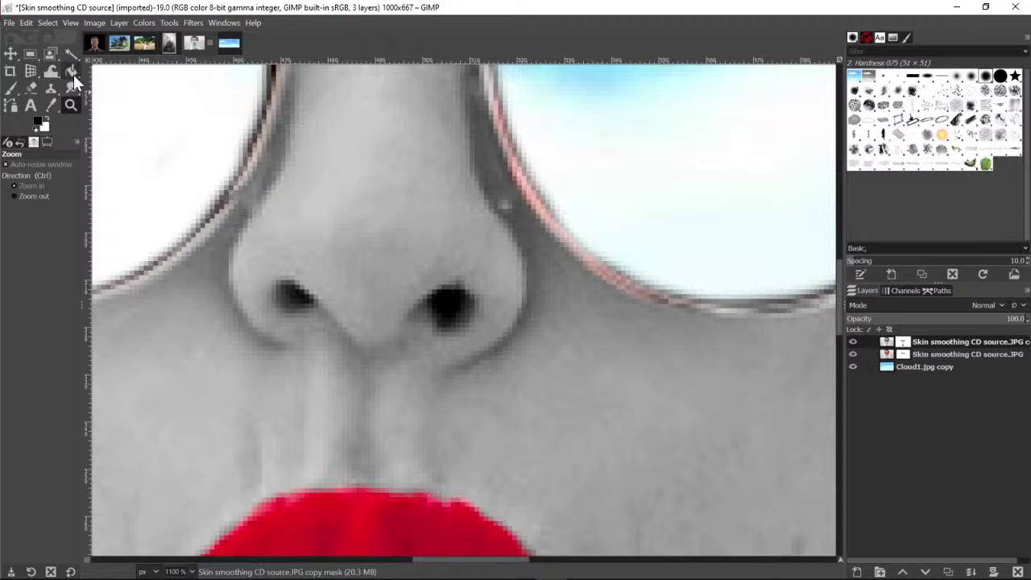
{"action": "left_click", "coordinate": [12, 89]}
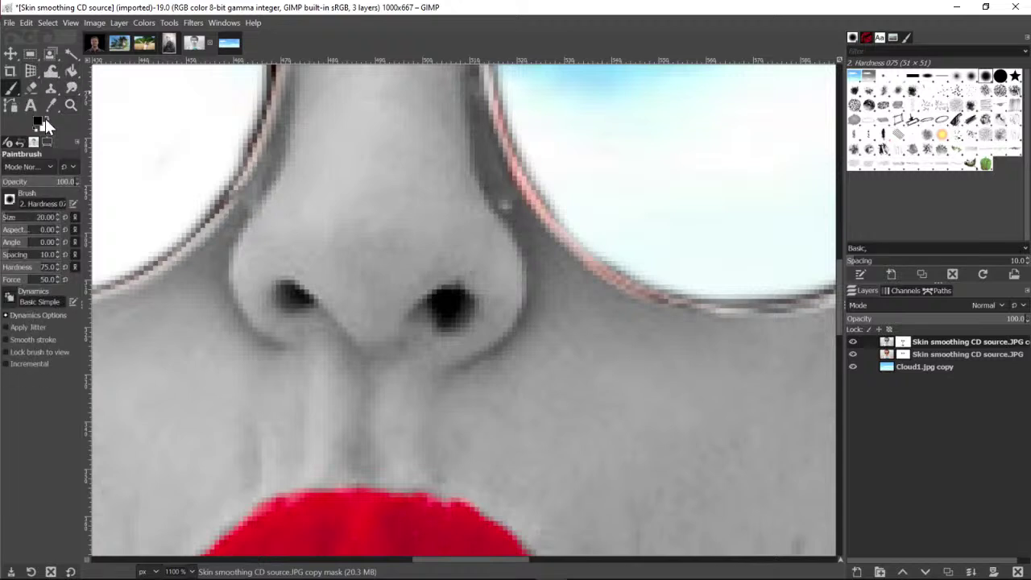
{"action": "left_click", "coordinate": [45, 118]}
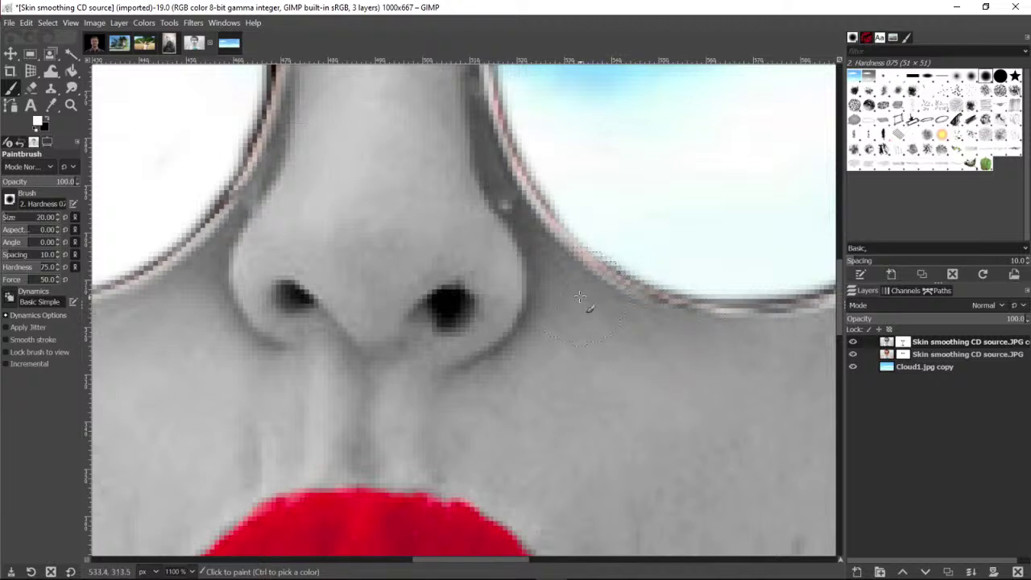
{"action": "left_click", "coordinate": [575, 246]}
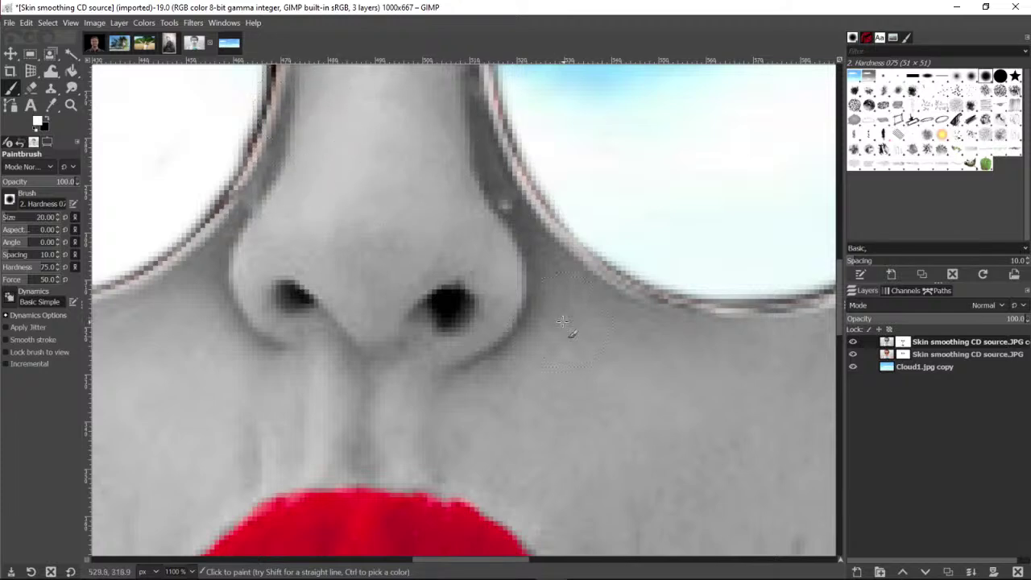
{"action": "scroll", "coordinate": [562, 321], "scroll_direction": "up", "scroll_amount": 5}
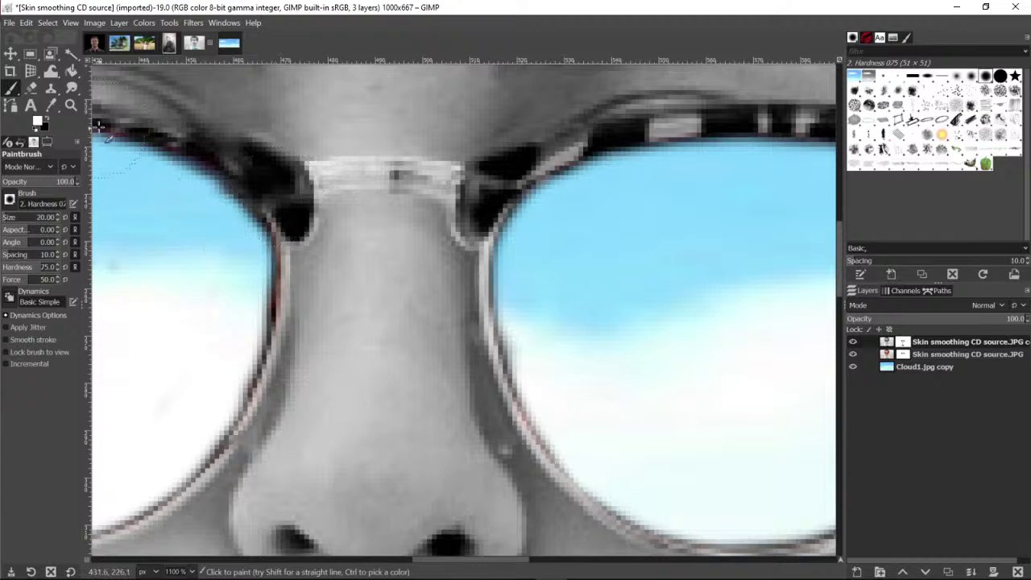
Zoom out to examine the retouched sunglasses and cloud reflection in the whole portrait
{"action": "left_click", "coordinate": [69, 106]}
{"action": "left_click", "coordinate": [32, 197]}
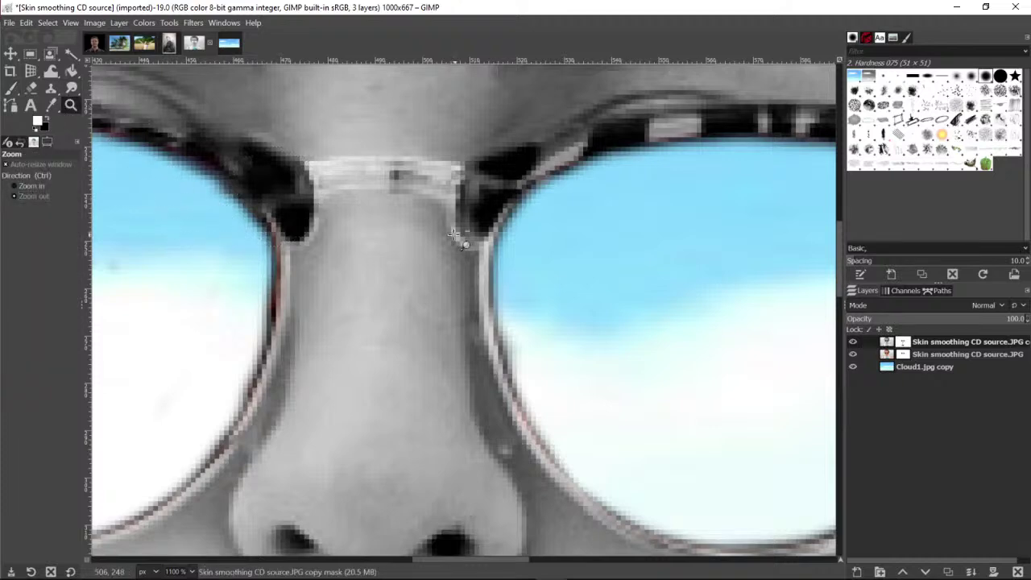
{"action": "left_click", "coordinate": [453, 235]}
{"action": "left_click", "coordinate": [454, 235]}
{"action": "left_click", "coordinate": [454, 235]}
{"action": "left_click", "coordinate": [453, 235]}
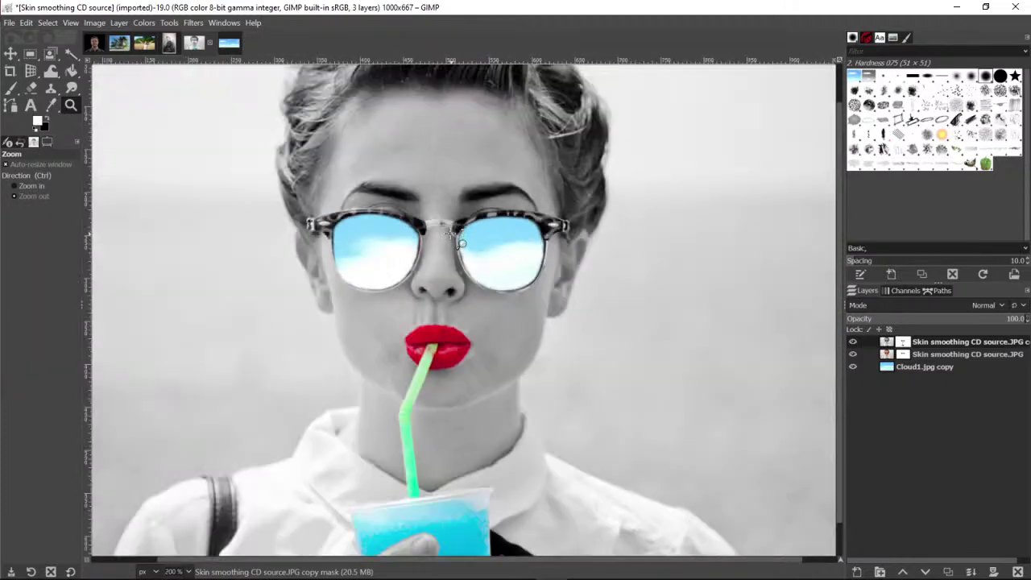
{"action": "scroll", "coordinate": [564, 290], "scroll_direction": "down", "scroll_amount": 1}
{"action": "left_click", "coordinate": [516, 290]}
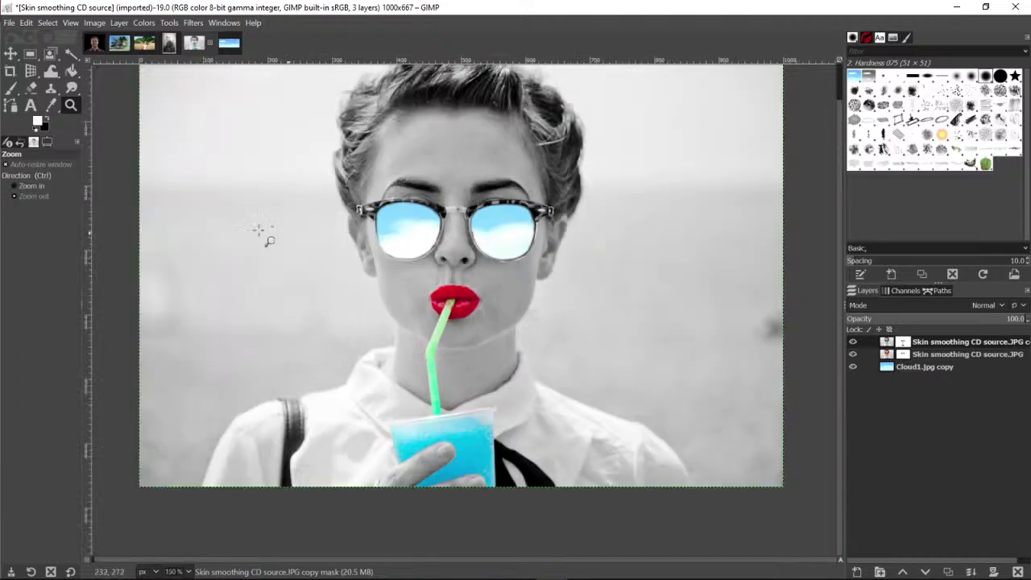
{"action": "scroll", "coordinate": [99, 220], "scroll_direction": "up", "scroll_amount": 1}
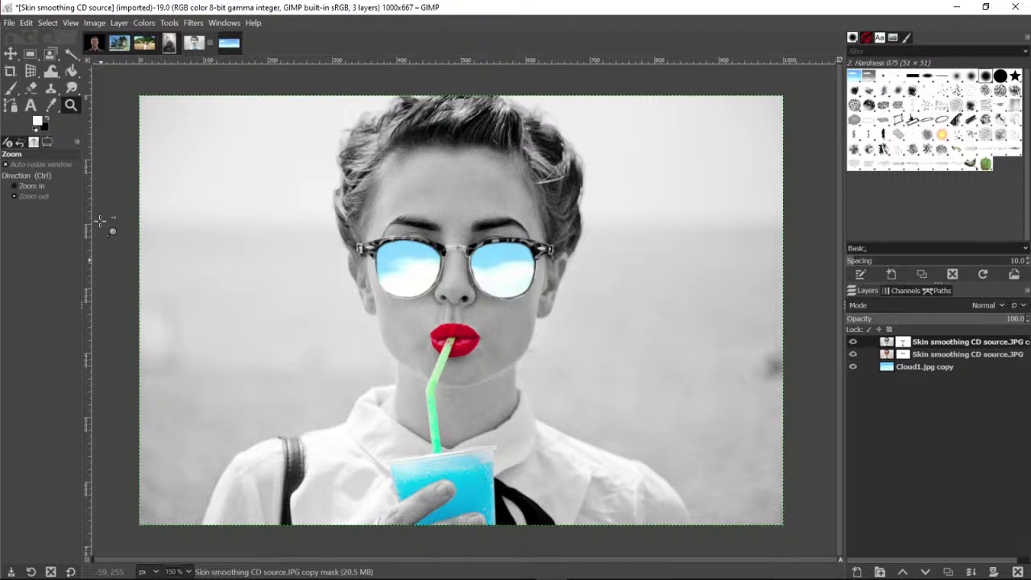
Hide the black-and-white copy and toggle the colour portrait and cloud layers to inspect the colour layer's lens cut-outs
{"action": "left_click", "coordinate": [852, 342]}
{"action": "left_click", "coordinate": [853, 354]}
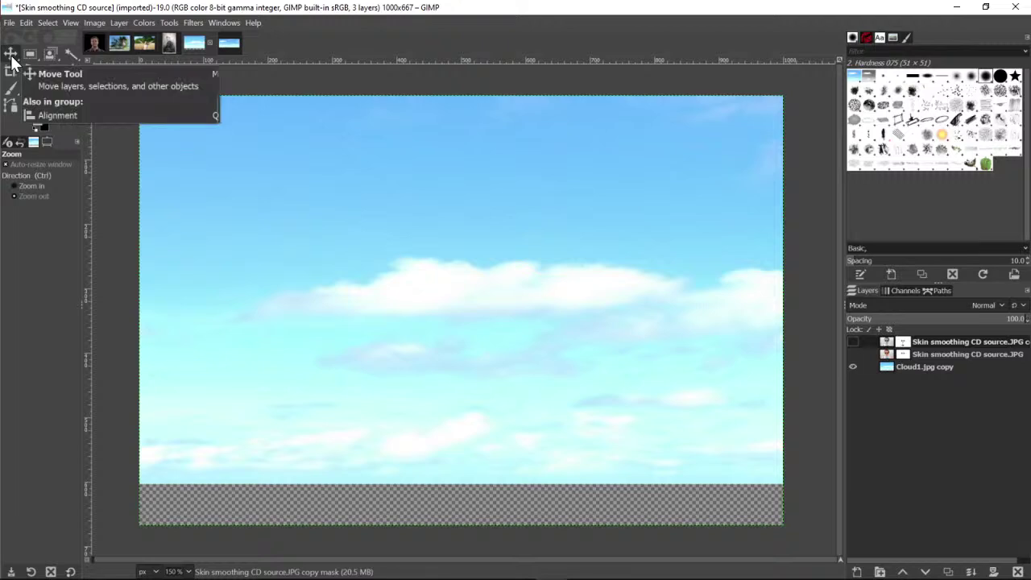
{"action": "left_click", "coordinate": [853, 354]}
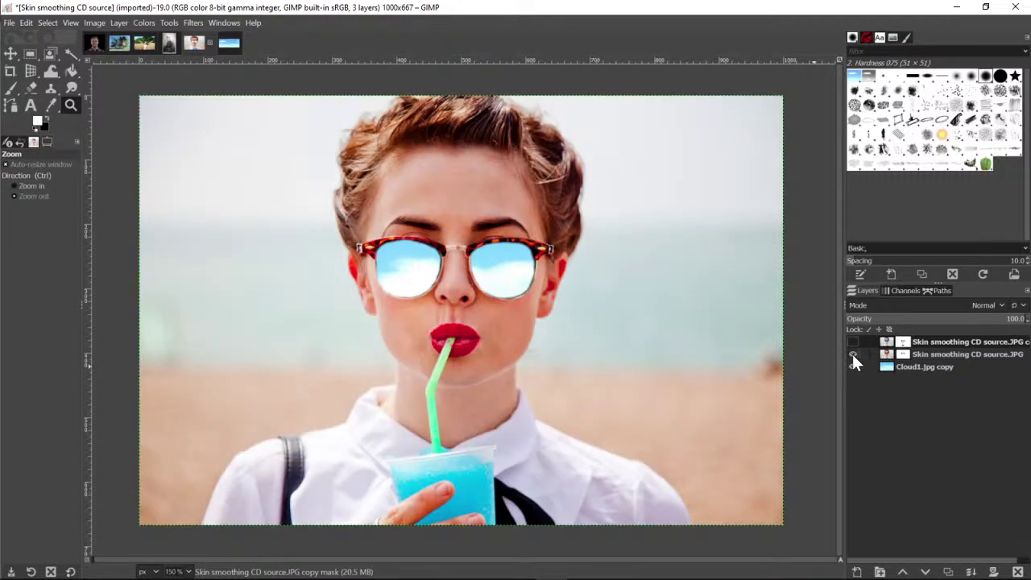
{"action": "left_click", "coordinate": [853, 367]}
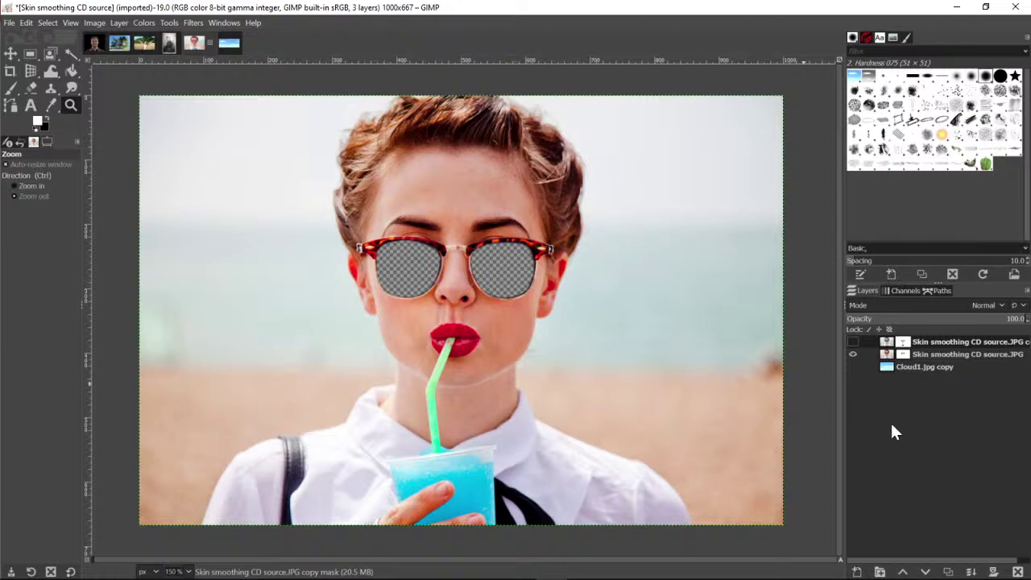
{"action": "left_click", "coordinate": [853, 367]}
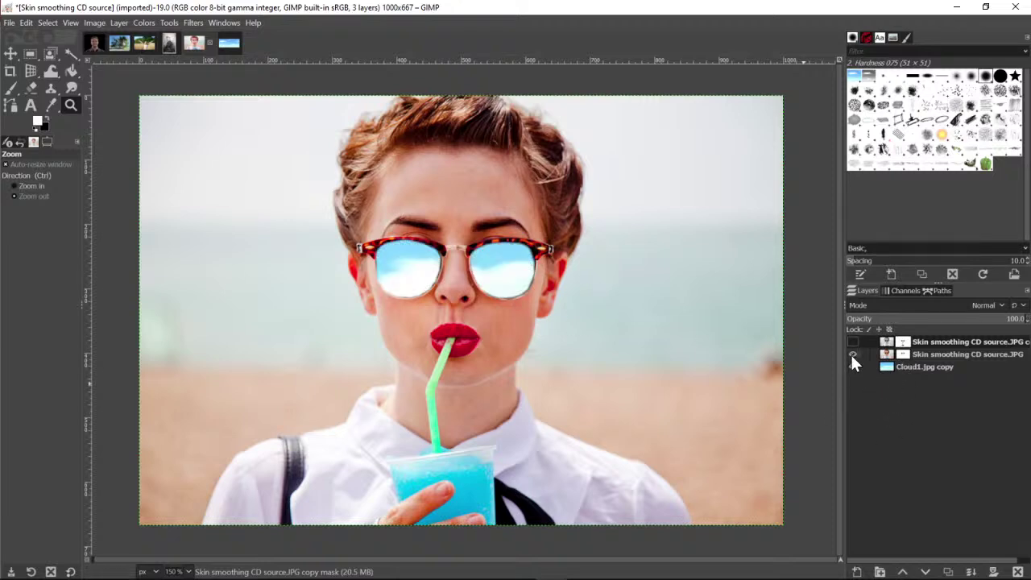
Show only the black-and-white copy to inspect the masked-out areas at the lenses, lips, straw and cup
{"action": "left_click", "coordinate": [851, 354]}
{"action": "left_click", "coordinate": [852, 366]}
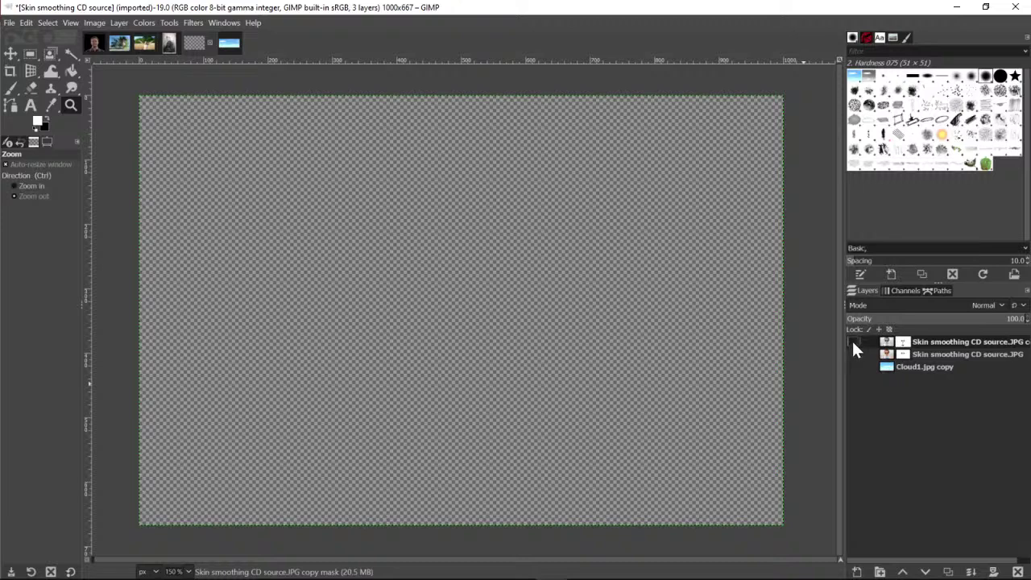
{"action": "left_click", "coordinate": [853, 341]}
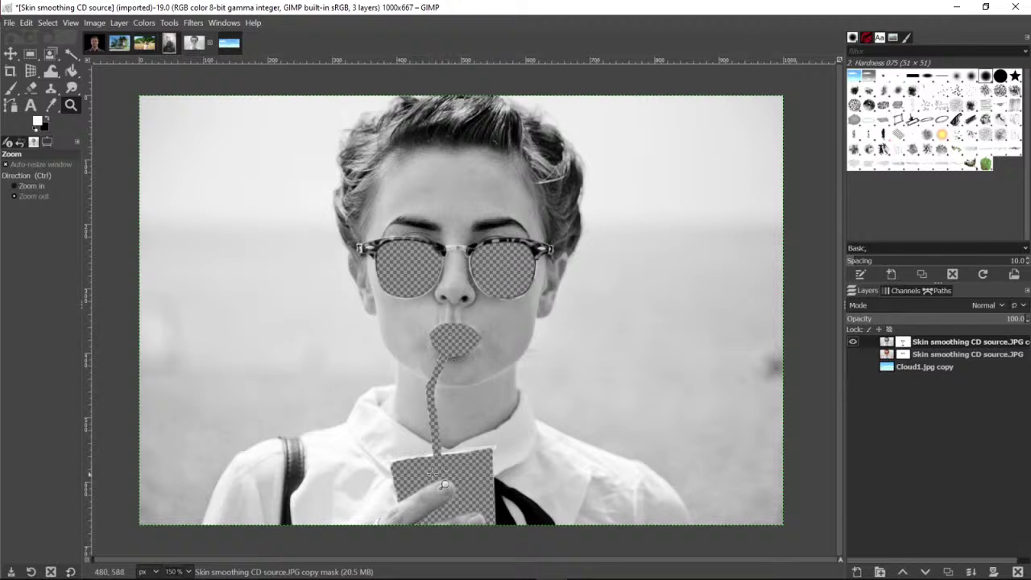
Show the cloud layer again and toggle the colour portrait layer to compare its contribution, leaving all three layers visible
{"action": "left_click", "coordinate": [853, 367]}
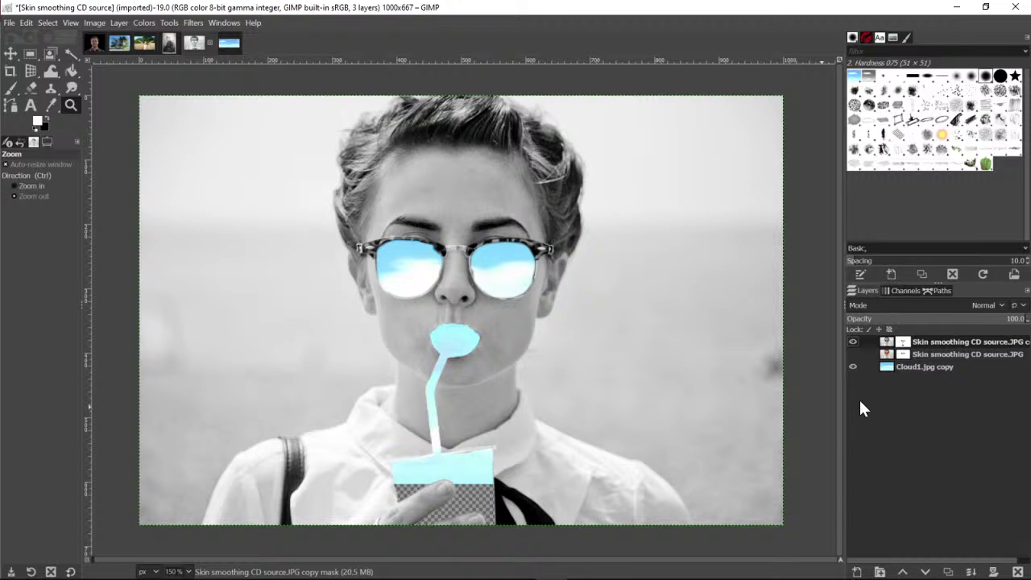
{"action": "left_click", "coordinate": [853, 354]}
{"action": "left_click", "coordinate": [853, 355]}
{"action": "left_click", "coordinate": [852, 355]}
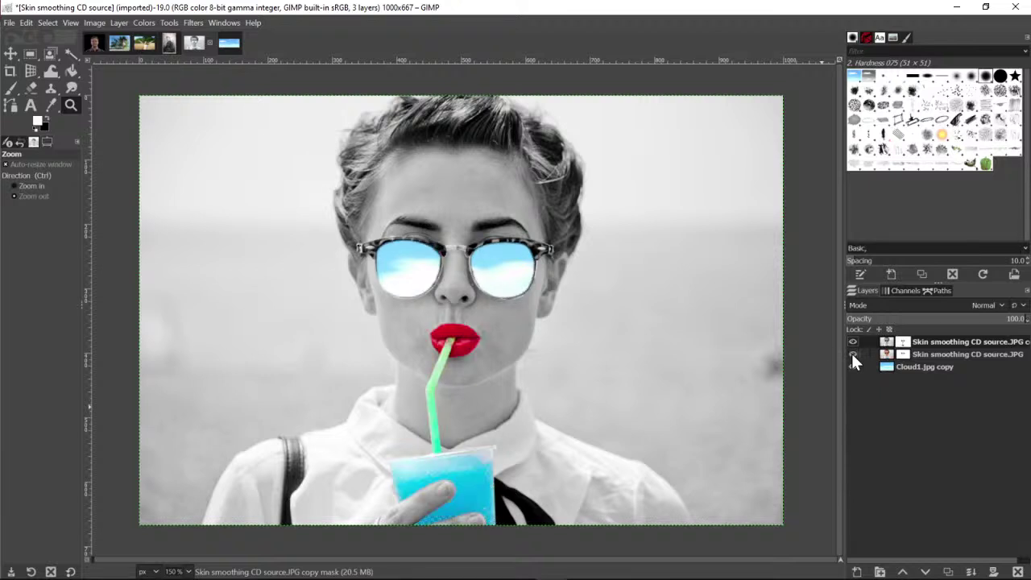
{"action": "left_click", "coordinate": [852, 354]}
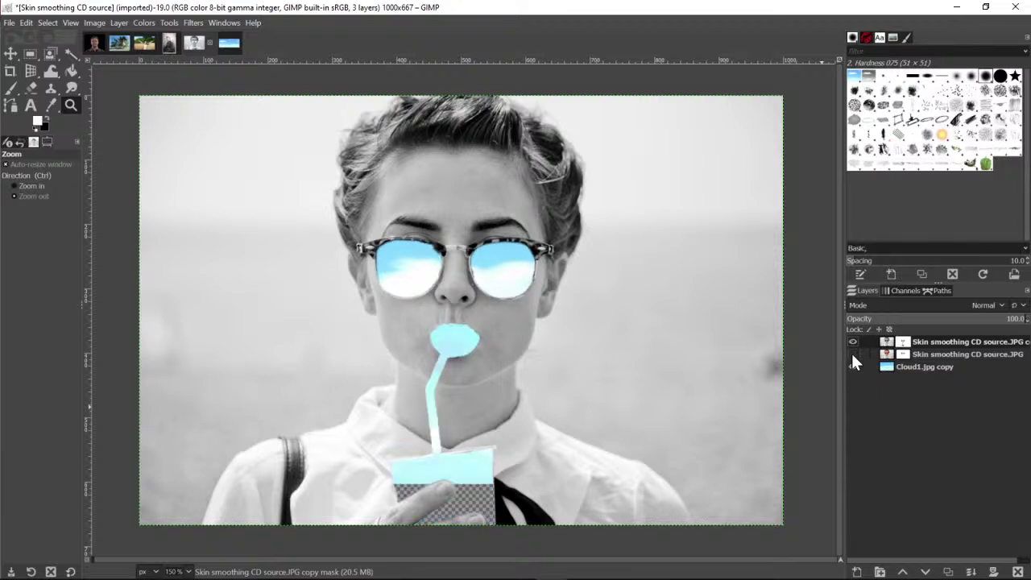
{"action": "left_click", "coordinate": [852, 355]}
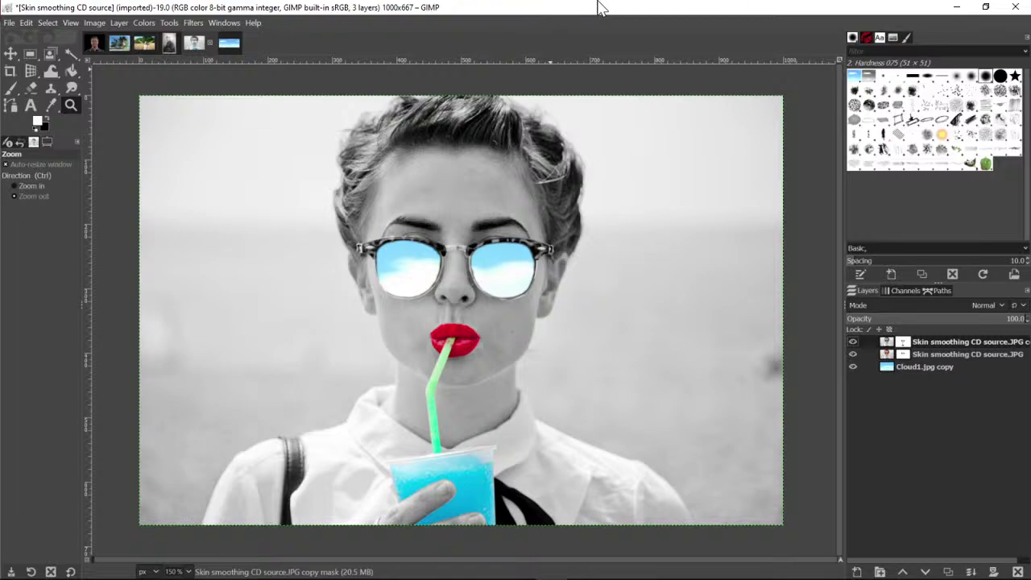
Switch to the PowerPoint presentation and read through the layer mask, Using QuickMask Mode and Removing Red-eye slides
{"action": "left_click", "coordinate": [948, 9]}
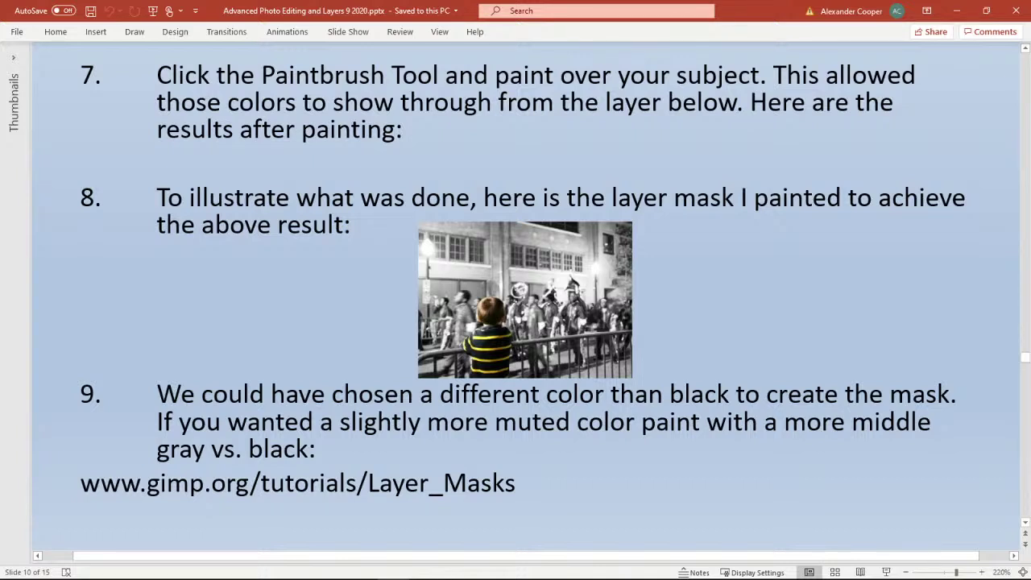
{"action": "scroll", "coordinate": [523, 298], "scroll_direction": "down", "scroll_amount": 4}
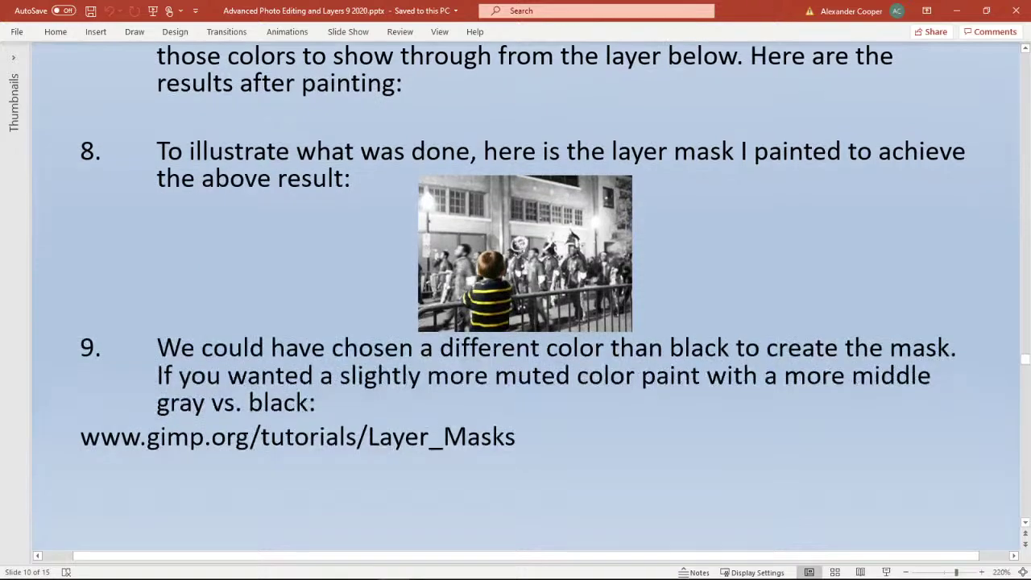
{"action": "scroll", "coordinate": [523, 298], "scroll_direction": "down", "scroll_amount": 8}
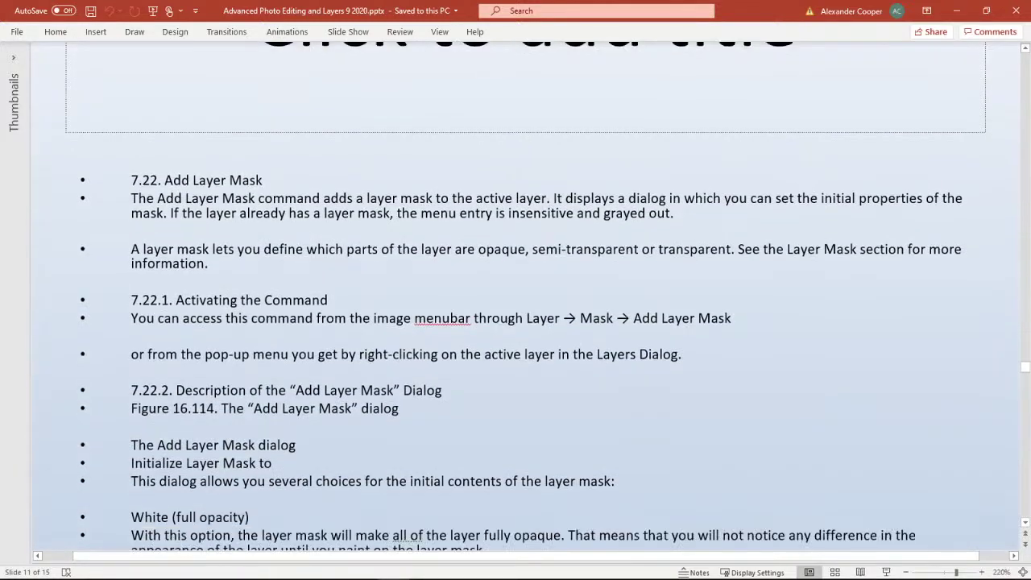
{"action": "scroll", "coordinate": [523, 298], "scroll_direction": "down", "scroll_amount": 10}
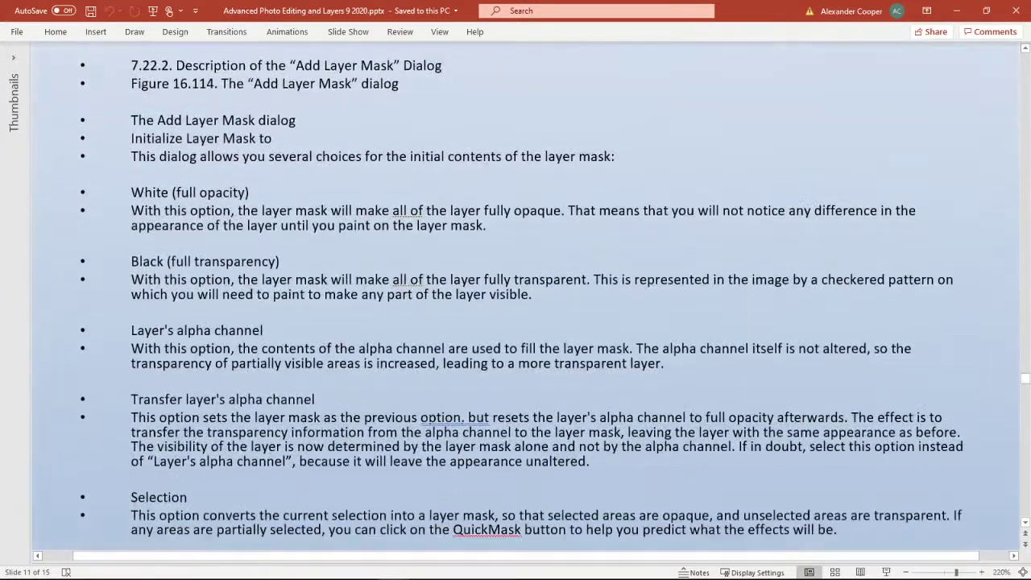
{"action": "scroll", "coordinate": [525, 297], "scroll_direction": "down", "scroll_amount": 5}
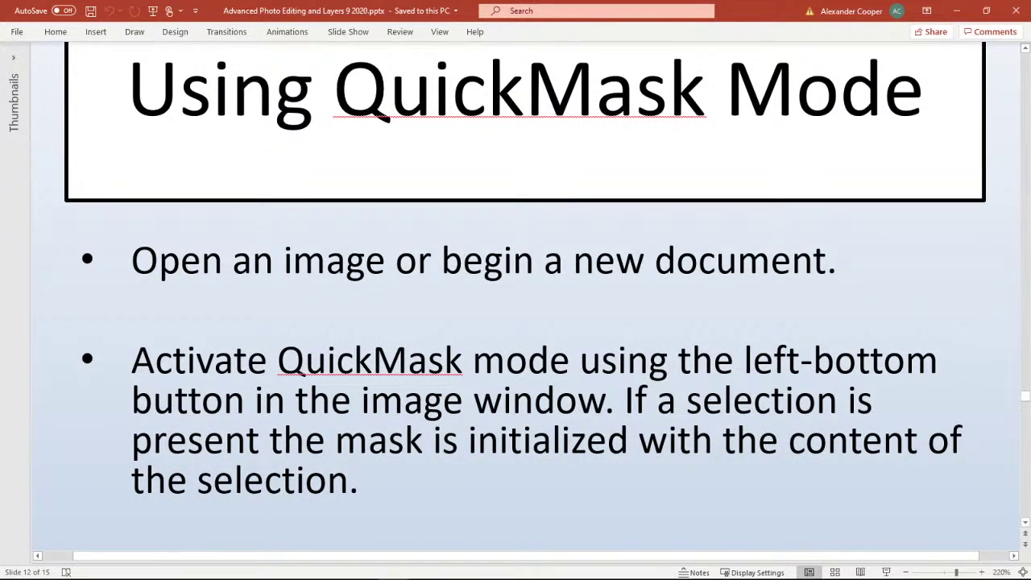
{"action": "scroll", "coordinate": [525, 297], "scroll_direction": "down", "scroll_amount": 5}
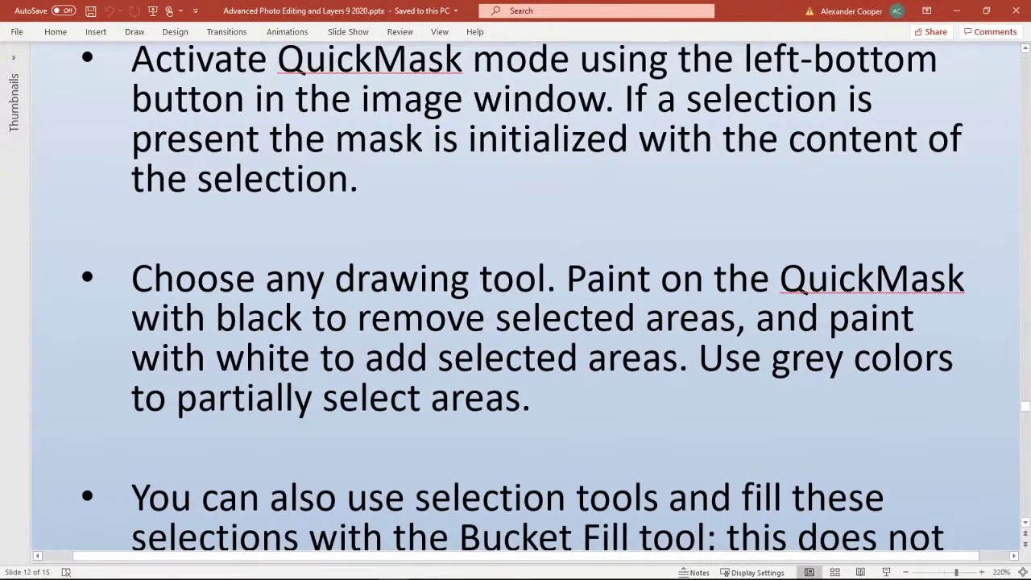
{"action": "scroll", "coordinate": [525, 297], "scroll_direction": "down", "scroll_amount": 5}
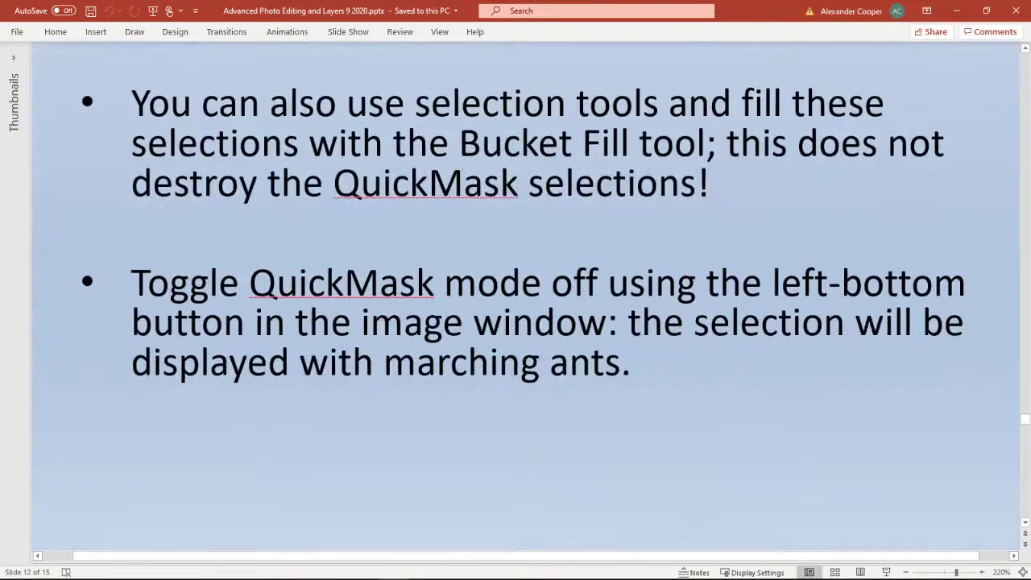
{"action": "scroll", "coordinate": [525, 297], "scroll_direction": "down", "scroll_amount": 3}
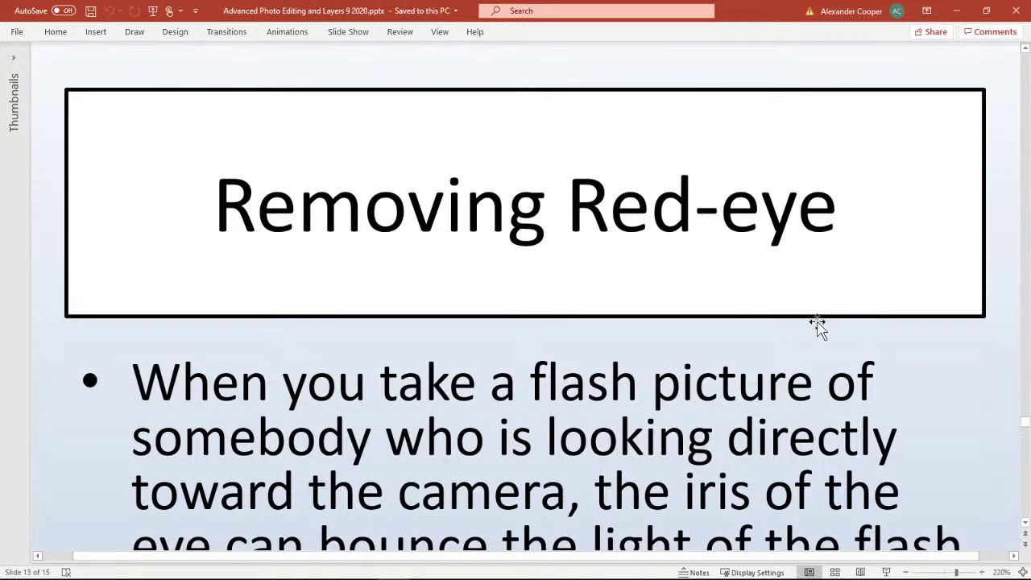
{"action": "scroll", "coordinate": [895, 342], "scroll_direction": "down", "scroll_amount": 3}
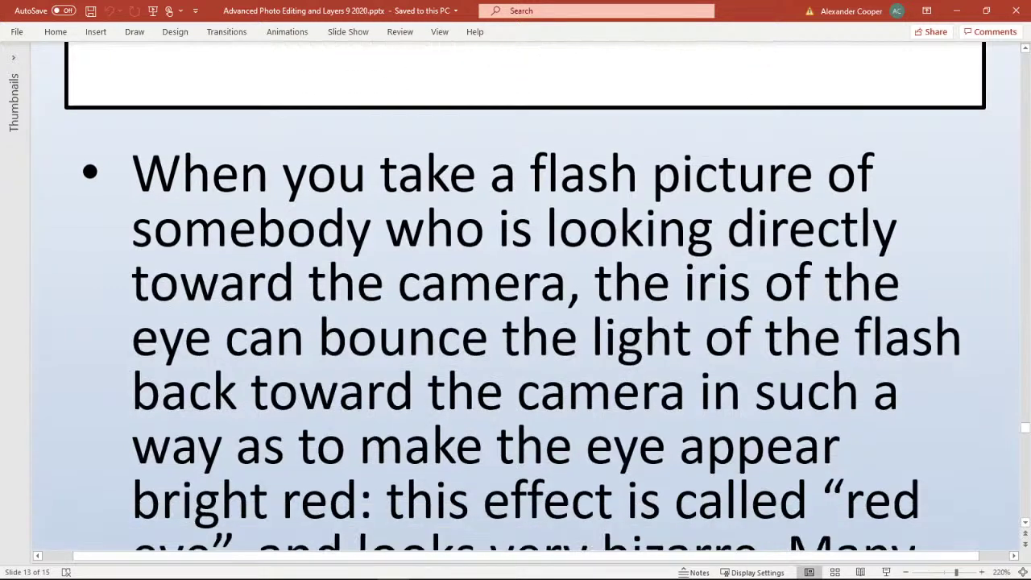
{"action": "scroll", "coordinate": [525, 302], "scroll_direction": "down", "scroll_amount": 6}
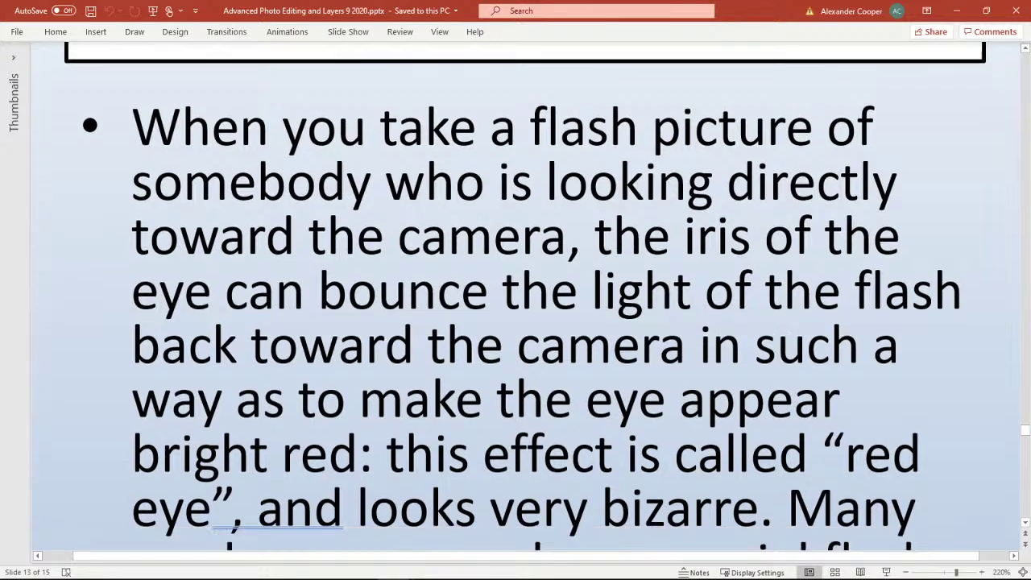
{"action": "scroll", "coordinate": [564, 322], "scroll_direction": "down", "scroll_amount": 5}
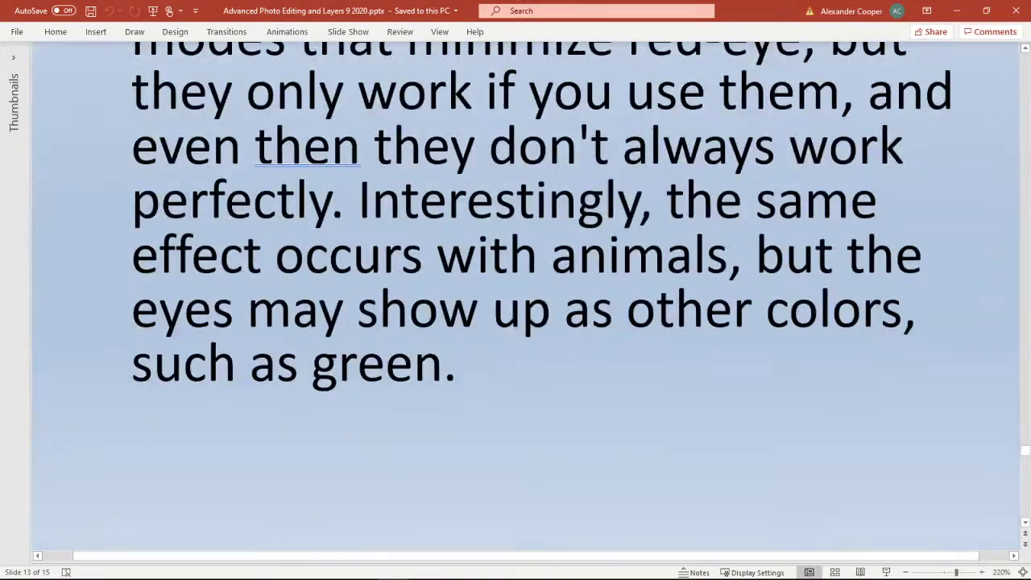
{"action": "scroll", "coordinate": [568, 322], "scroll_direction": "up", "scroll_amount": 2}
{"action": "scroll", "coordinate": [568, 323], "scroll_direction": "up", "scroll_amount": 1}
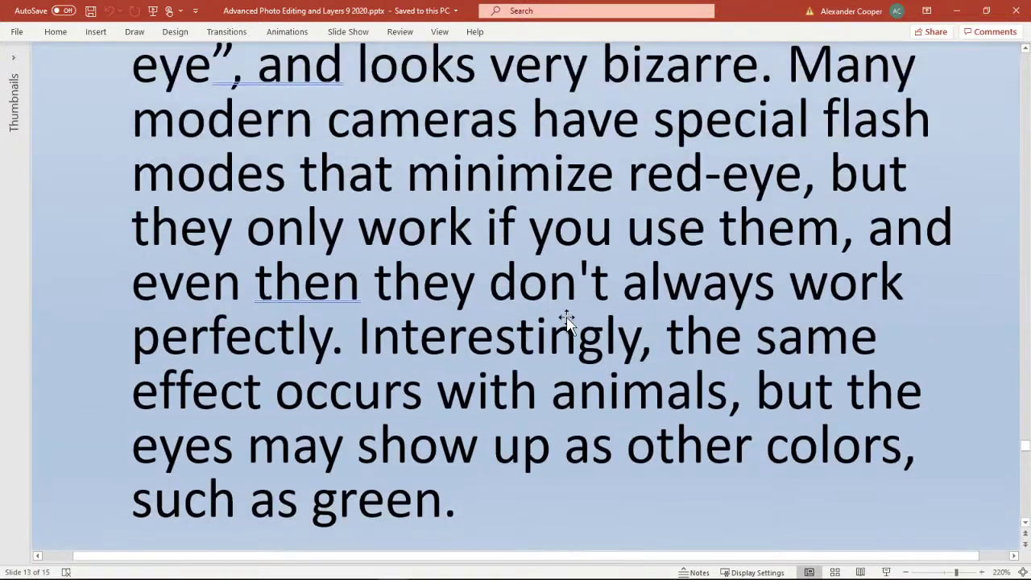
{"action": "scroll", "coordinate": [566, 320], "scroll_direction": "up", "scroll_amount": 8}
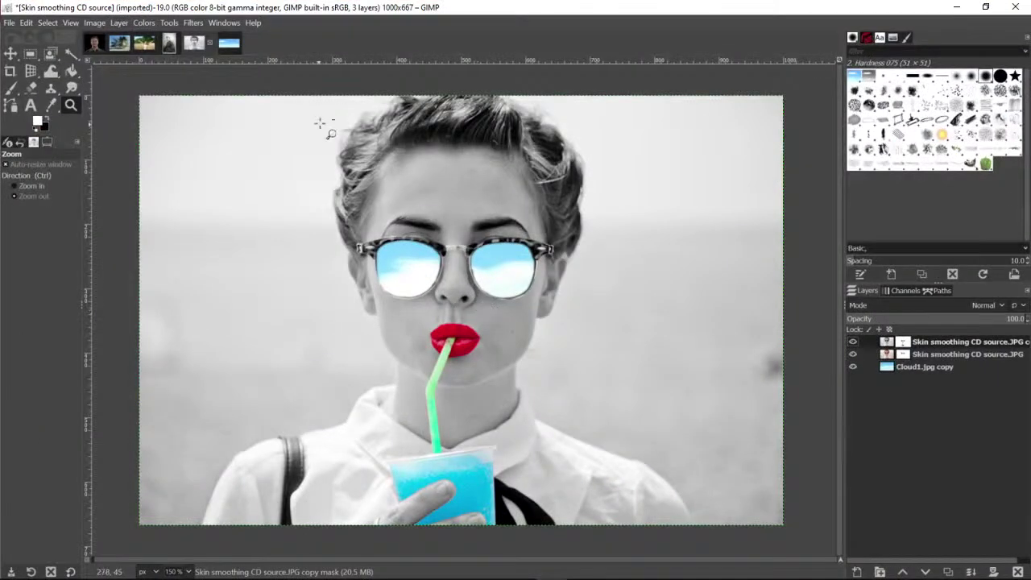
{"action": "left_click", "coordinate": [9, 23]}
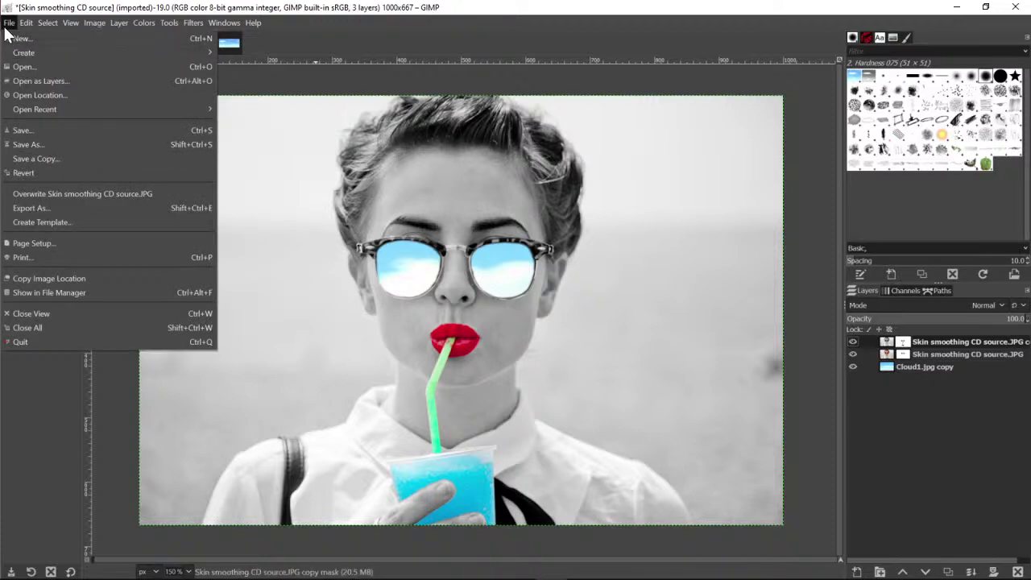
{"action": "left_click", "coordinate": [10, 24]}
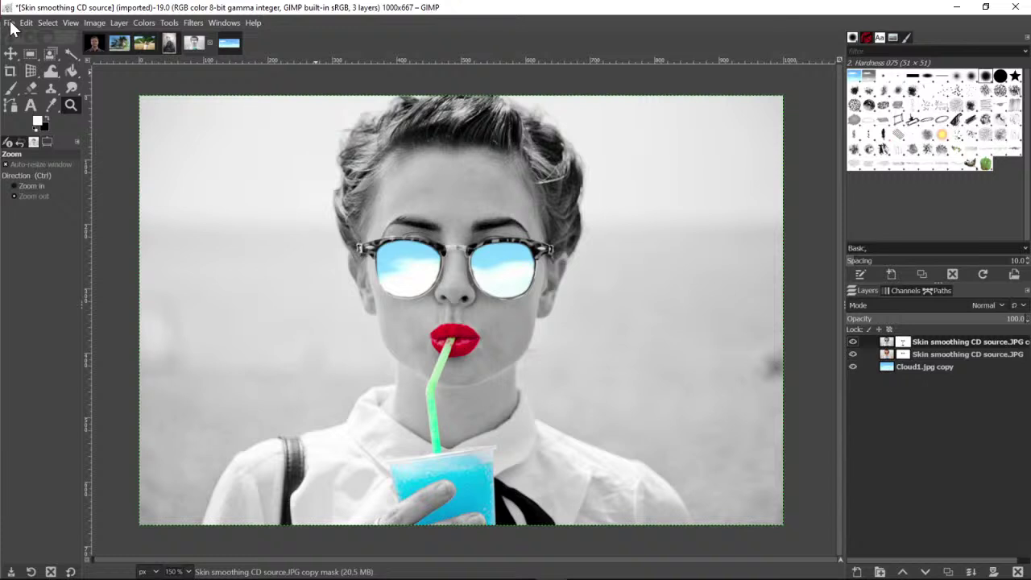
{"action": "left_click", "coordinate": [10, 25]}
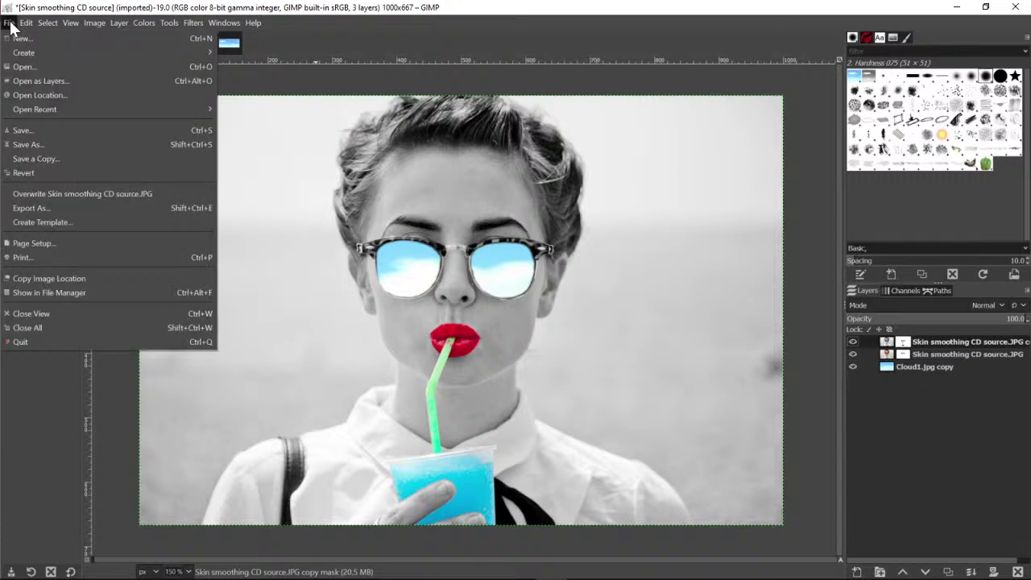
{"action": "left_click", "coordinate": [10, 24]}
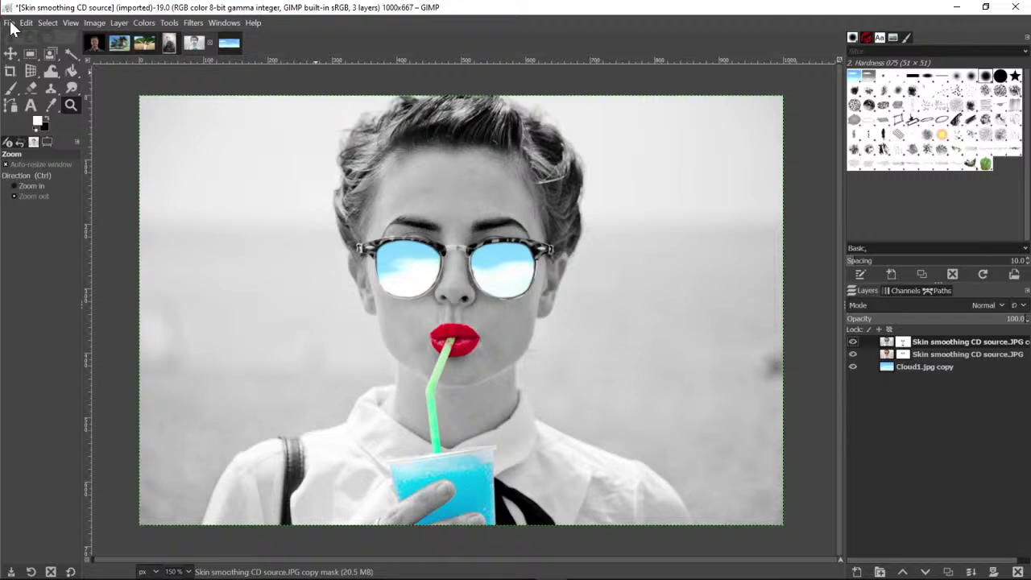
Save the layered portrait as Skin smoothing CD source.xcf in the Class photos folder
{"action": "left_click", "coordinate": [9, 23]}
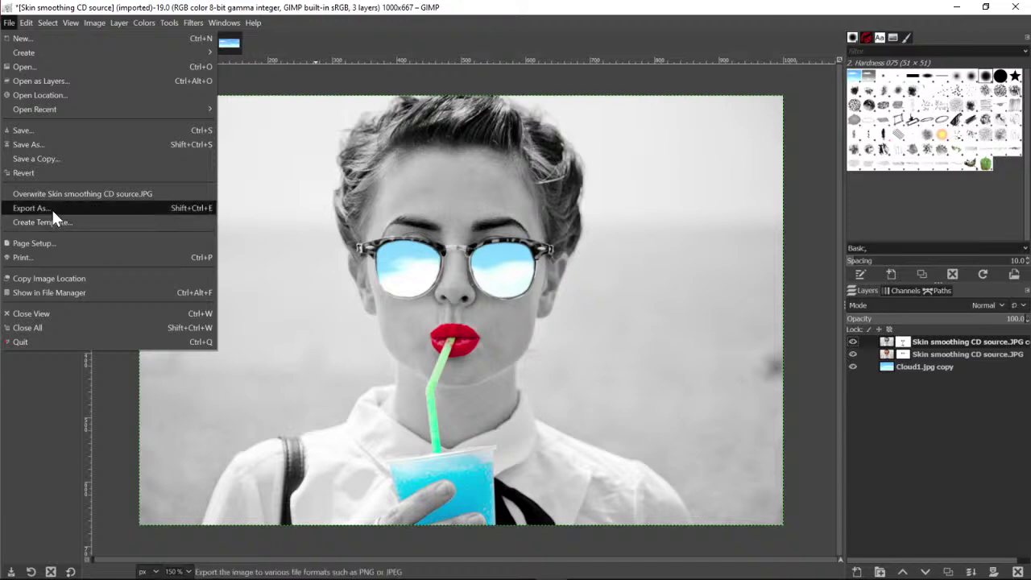
{"action": "left_click", "coordinate": [64, 139]}
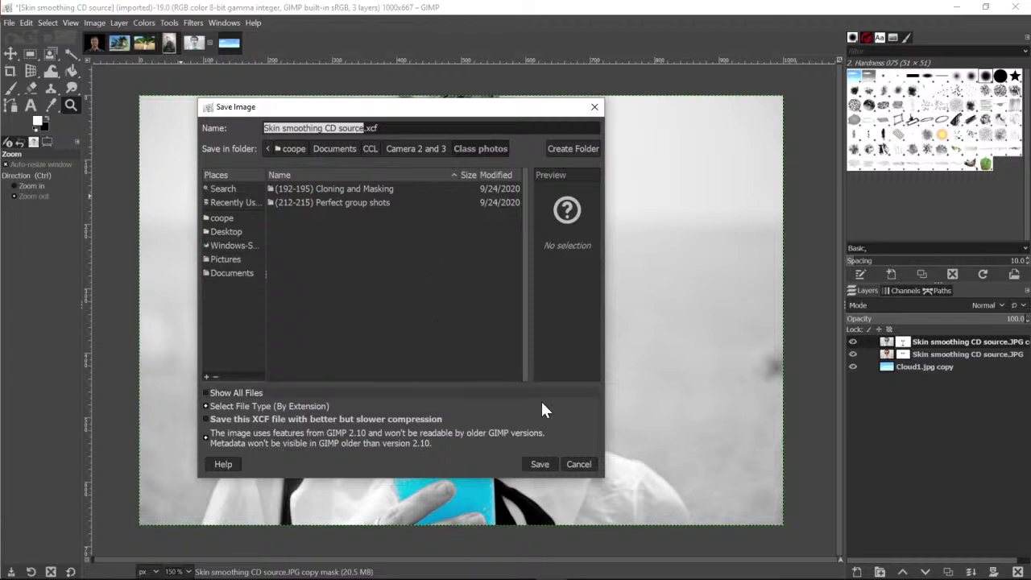
{"action": "left_click", "coordinate": [539, 464]}
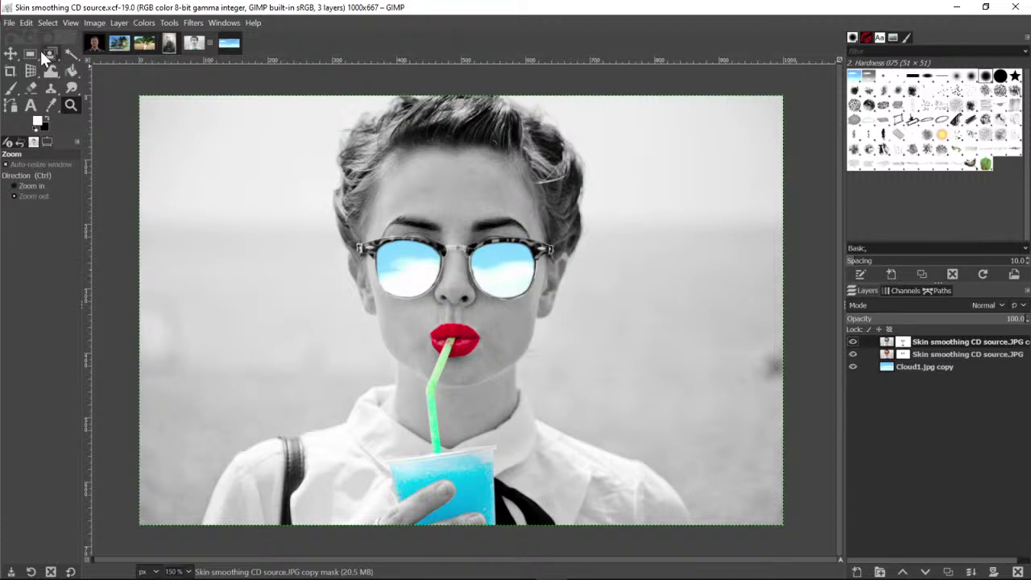
Set up an export of the portrait to the Class photos folder with the file name "B W sunglaases in clouds..jpg"
{"action": "left_click", "coordinate": [11, 24]}
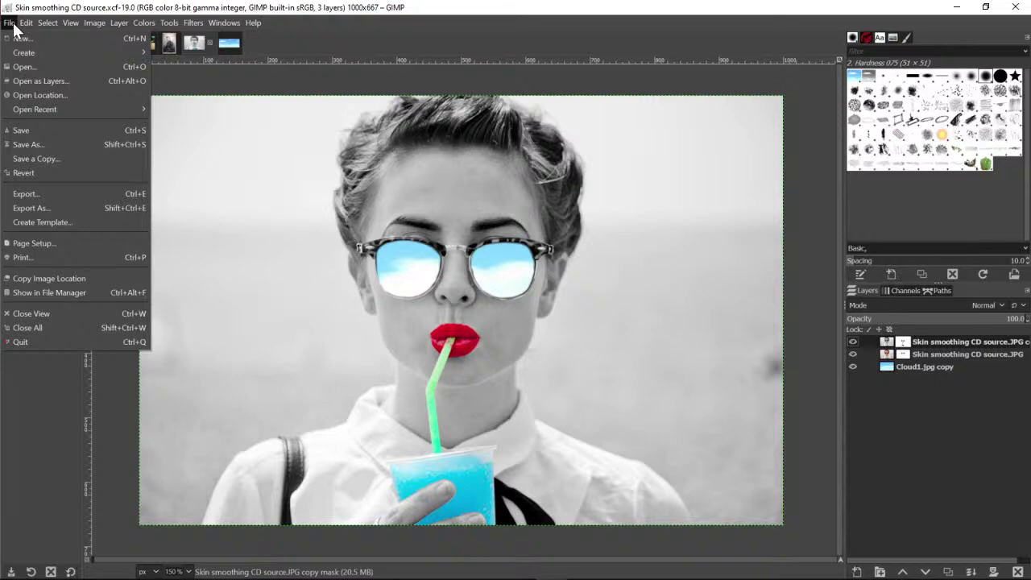
{"action": "left_click", "coordinate": [40, 206]}
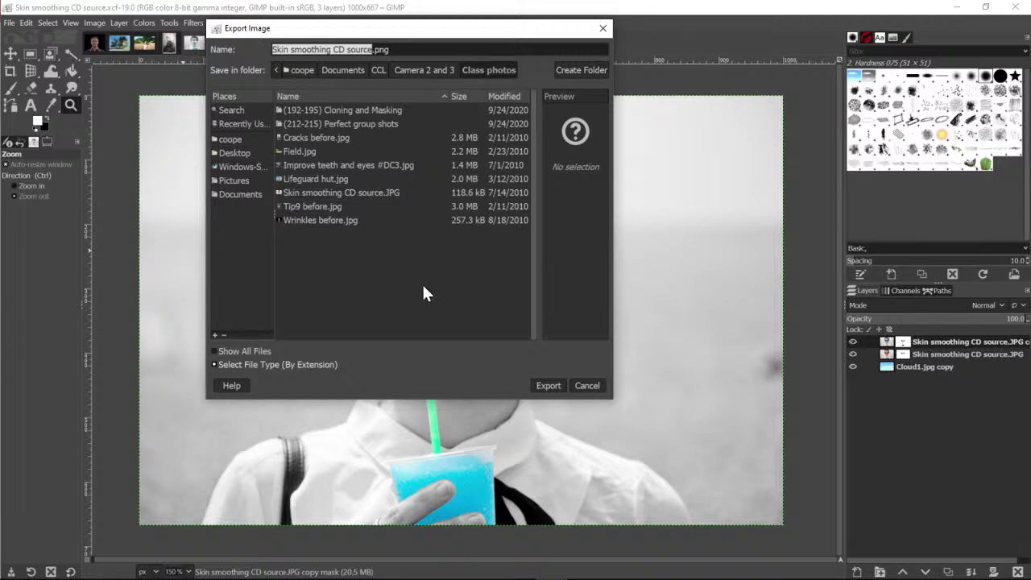
{"action": "type", "text": "B W"}
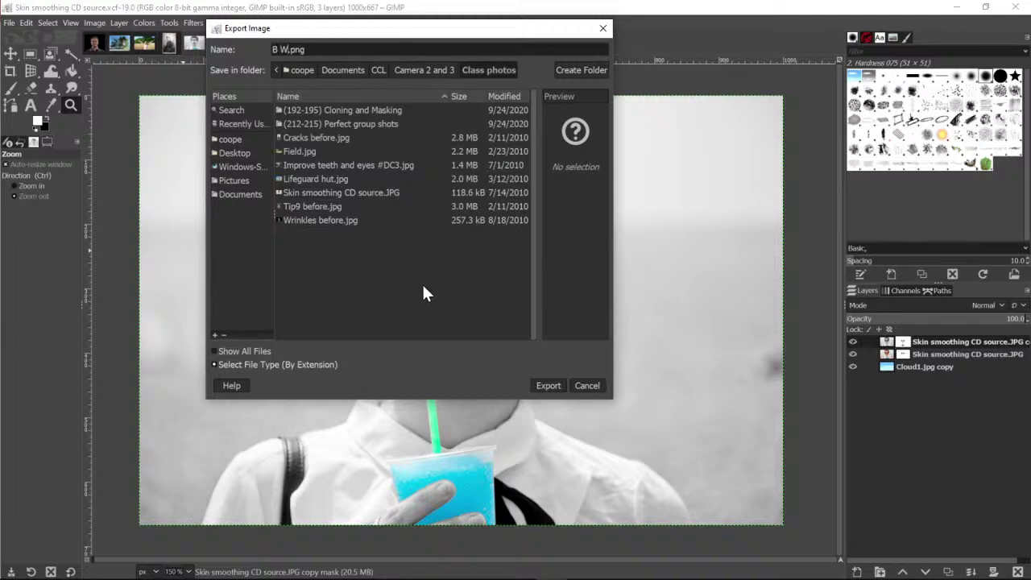
{"action": "type", "text": " sunglasses in clouds"}
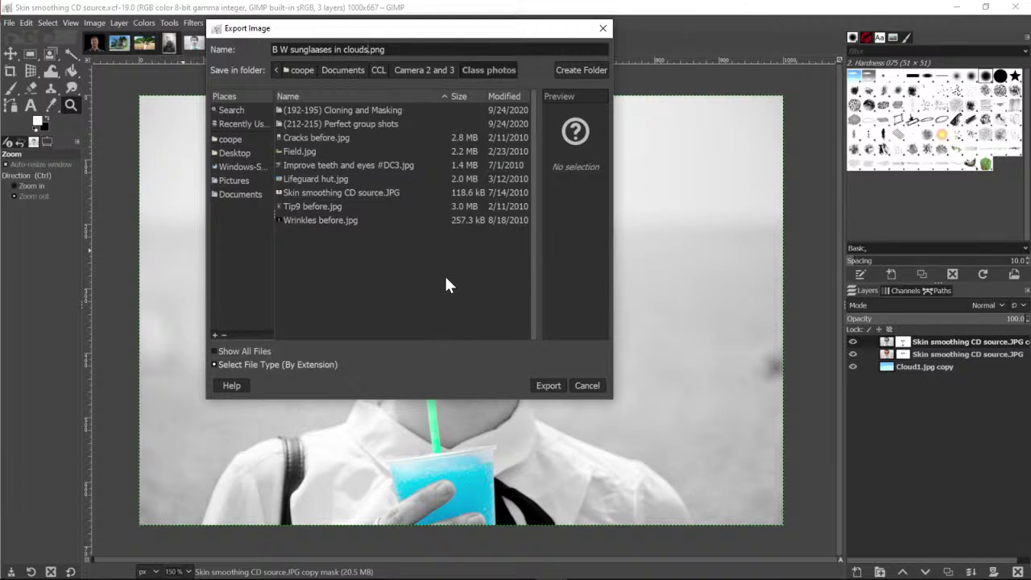
{"action": "left_click", "coordinate": [238, 364]}
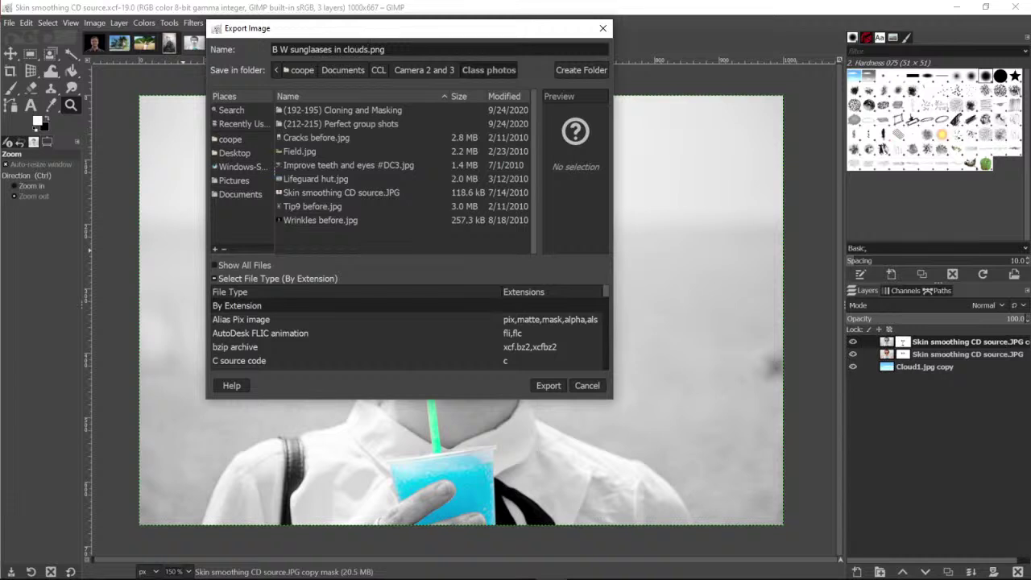
{"action": "key", "text": "BackSpace"}
{"action": "key", "text": "BackSpace"}
{"action": "key", "text": "BackSpace"}
{"action": "type", "text": ".jpg"}
Choose JPEG image as the export file type, set the quality to 95 and export the portrait
{"action": "scroll", "coordinate": [350, 314], "scroll_direction": "down", "scroll_amount": 5}
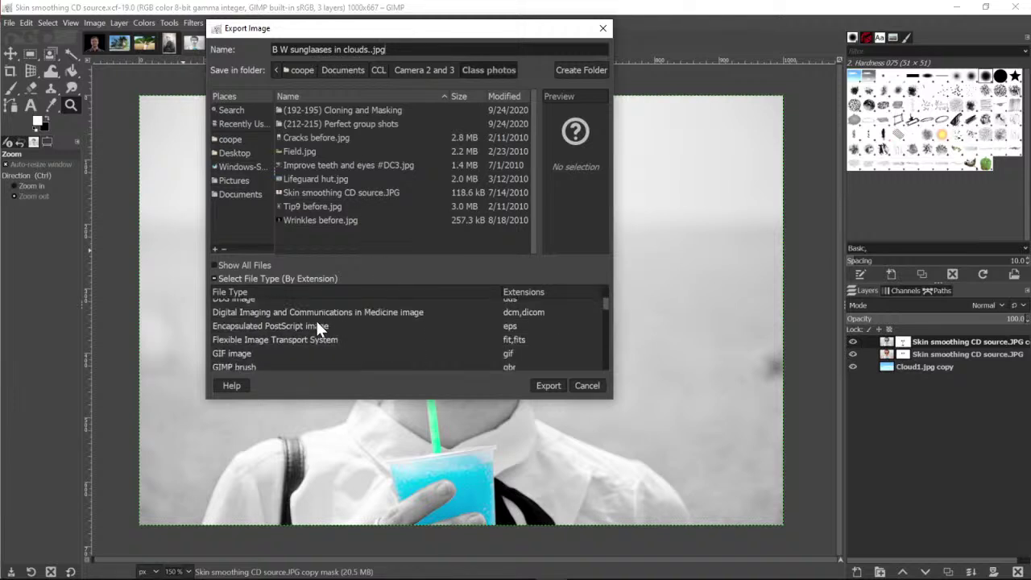
{"action": "scroll", "coordinate": [315, 318], "scroll_direction": "down", "scroll_amount": 6}
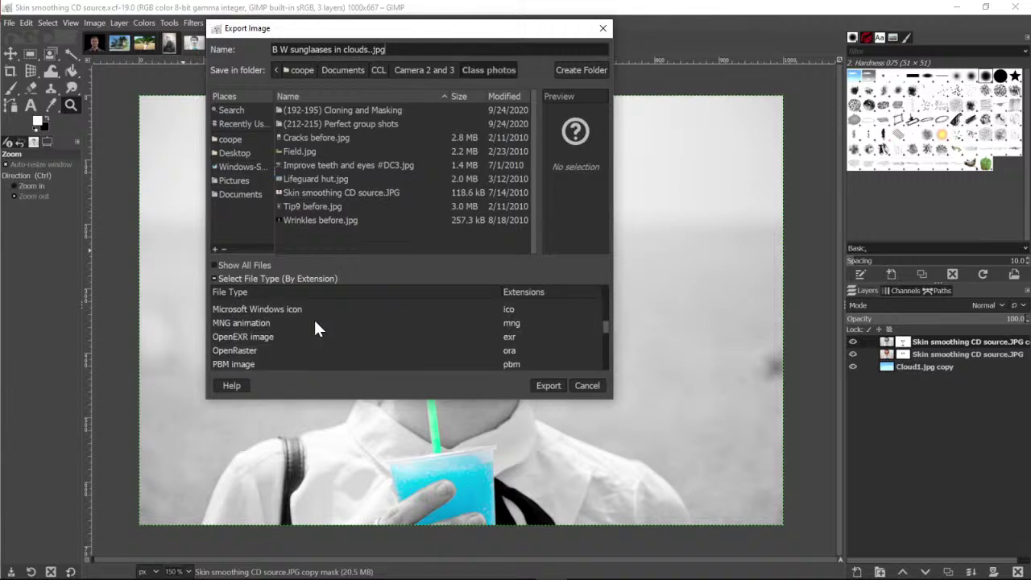
{"action": "scroll", "coordinate": [315, 321], "scroll_direction": "down", "scroll_amount": 6}
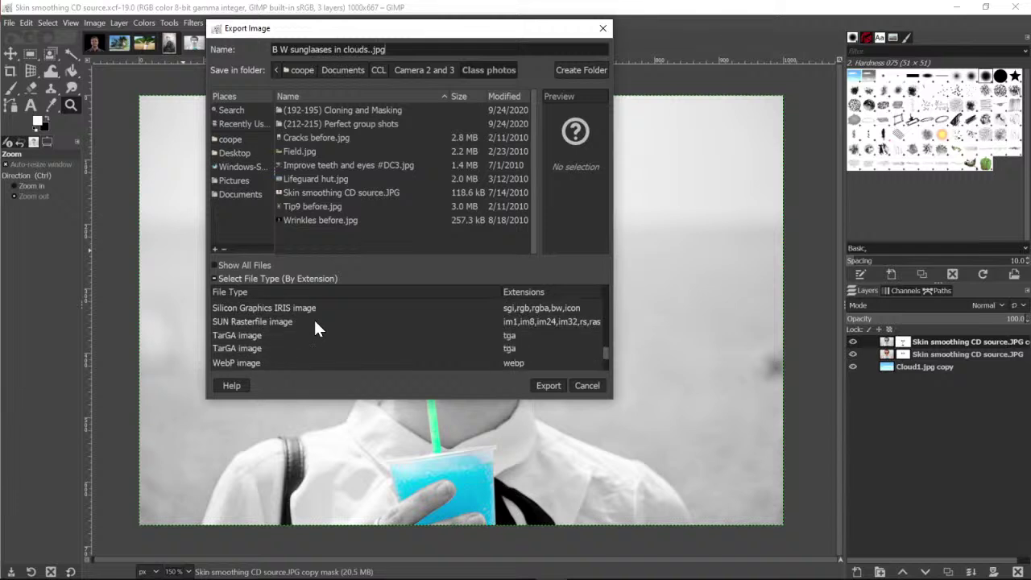
{"action": "scroll", "coordinate": [314, 318], "scroll_direction": "down", "scroll_amount": 5}
{"action": "scroll", "coordinate": [313, 317], "scroll_direction": "up", "scroll_amount": 5}
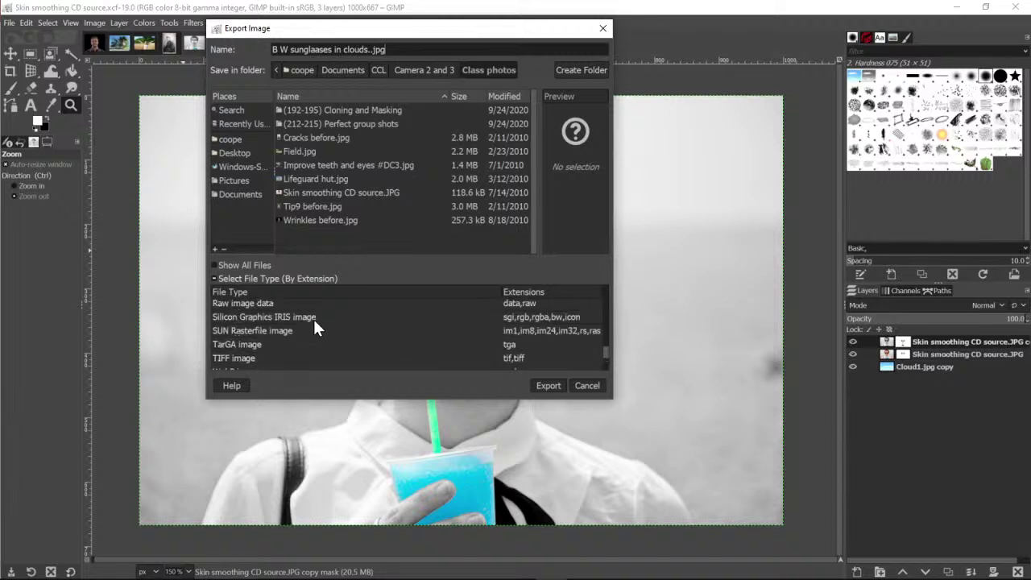
{"action": "scroll", "coordinate": [313, 319], "scroll_direction": "up", "scroll_amount": 4}
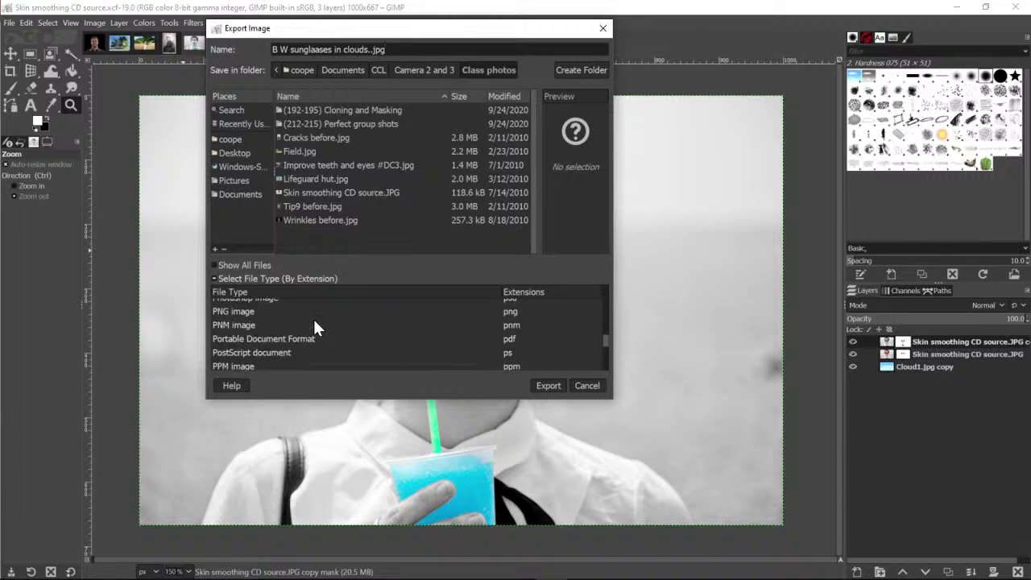
{"action": "scroll", "coordinate": [313, 317], "scroll_direction": "up", "scroll_amount": 4}
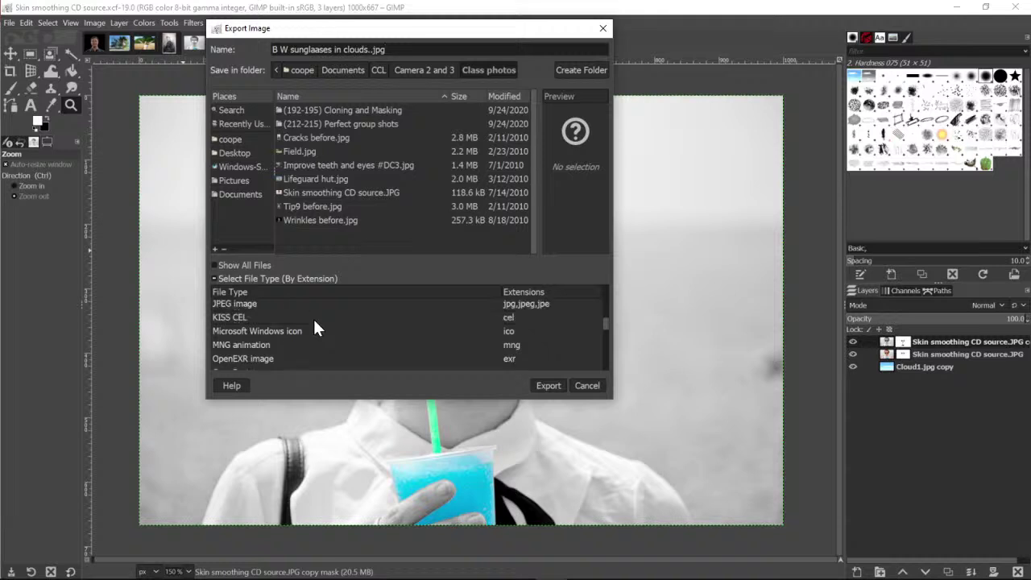
{"action": "scroll", "coordinate": [313, 326], "scroll_direction": "up", "scroll_amount": 2}
{"action": "left_click", "coordinate": [252, 330]}
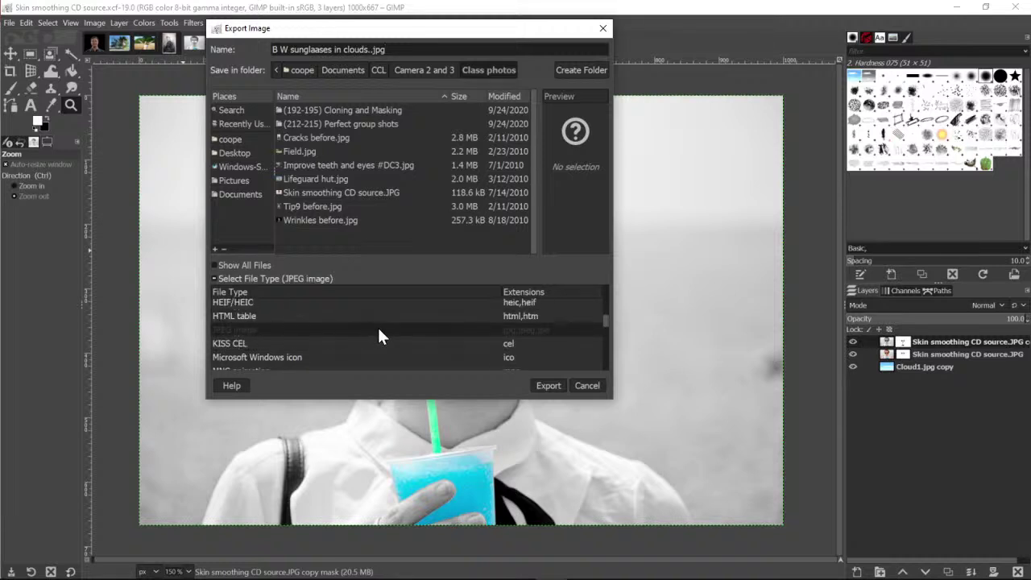
{"action": "left_click", "coordinate": [548, 387]}
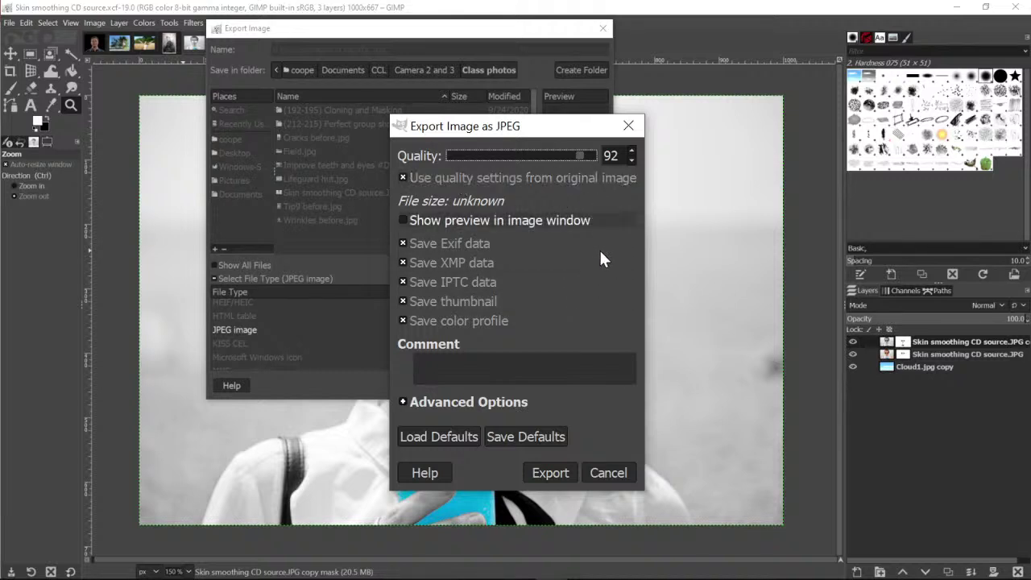
{"action": "left_click_drag", "start_coordinate": [579, 156], "coordinate": [592, 156]}
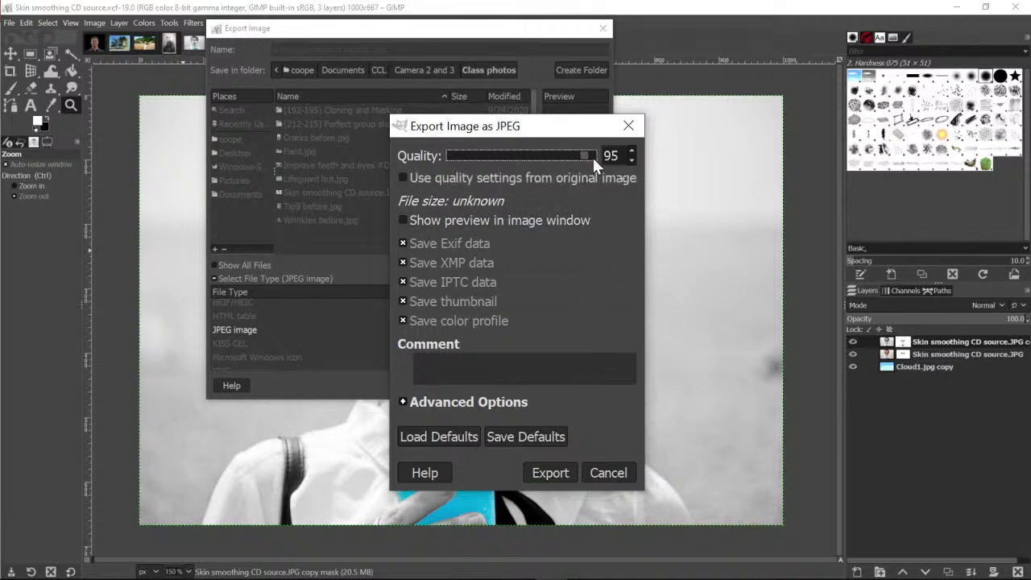
{"action": "left_click", "coordinate": [559, 473]}
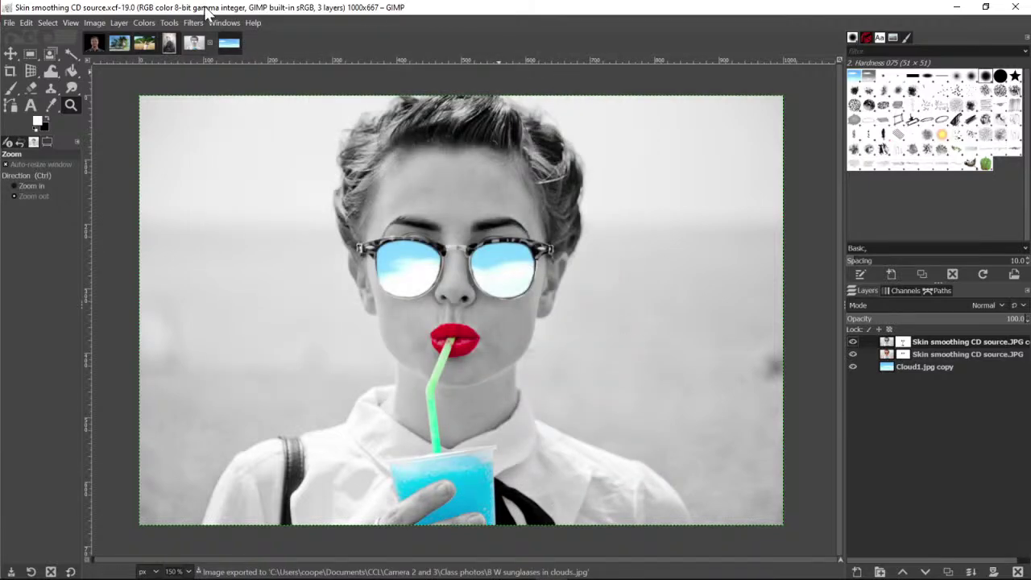
Preview the photos in the Class photos folder and open Improve teeth and eyes #DC3.jpg
{"action": "left_click", "coordinate": [9, 23]}
{"action": "left_click", "coordinate": [26, 68]}
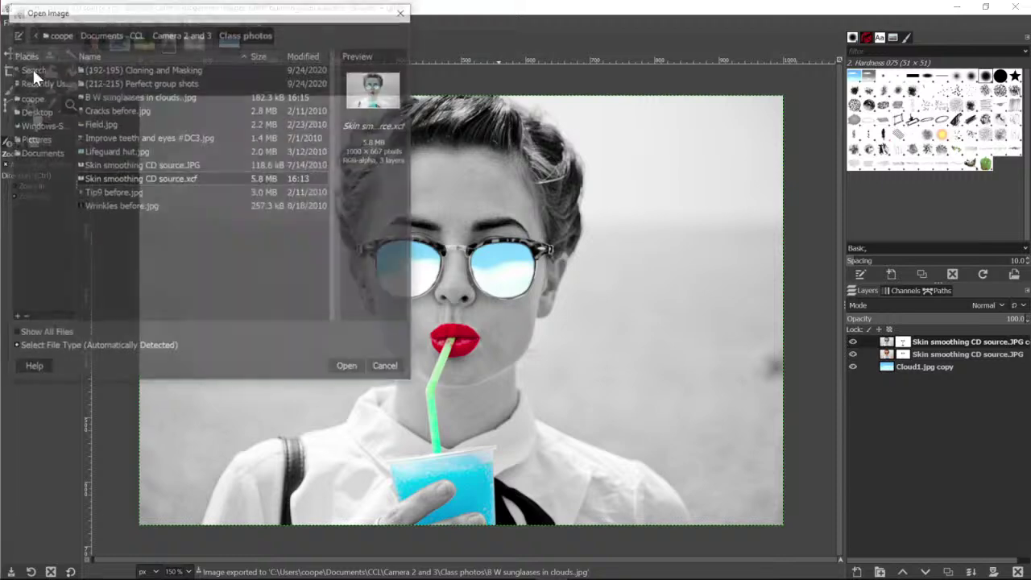
{"action": "left_click", "coordinate": [141, 191]}
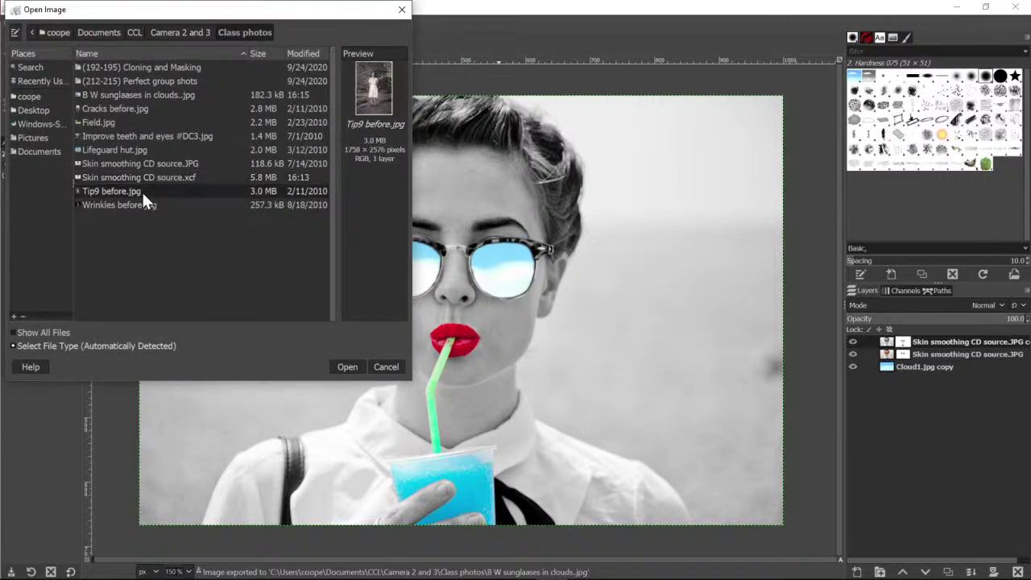
{"action": "left_click", "coordinate": [144, 205]}
{"action": "left_click", "coordinate": [143, 177]}
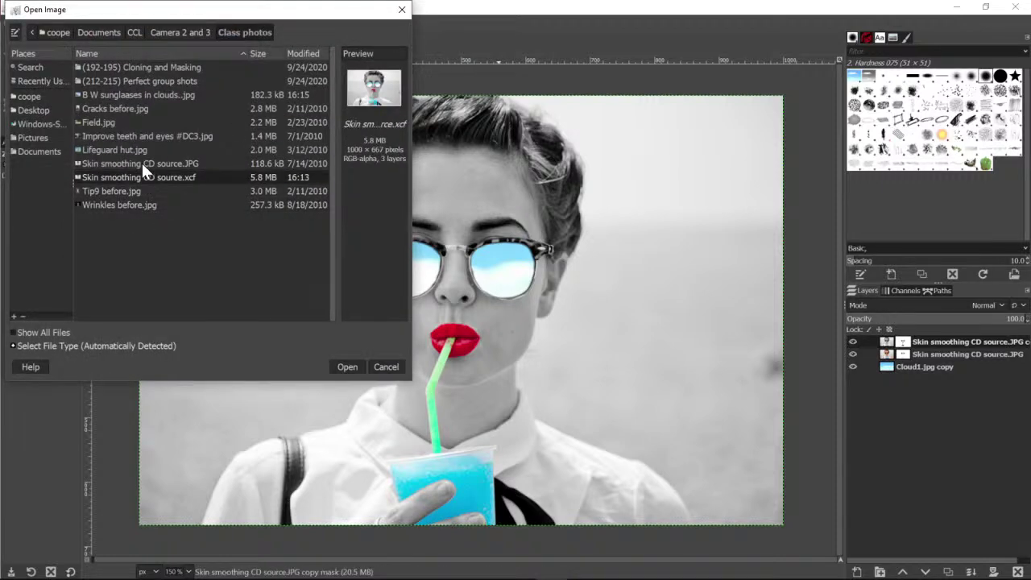
{"action": "left_click", "coordinate": [142, 163]}
{"action": "left_click", "coordinate": [139, 151]}
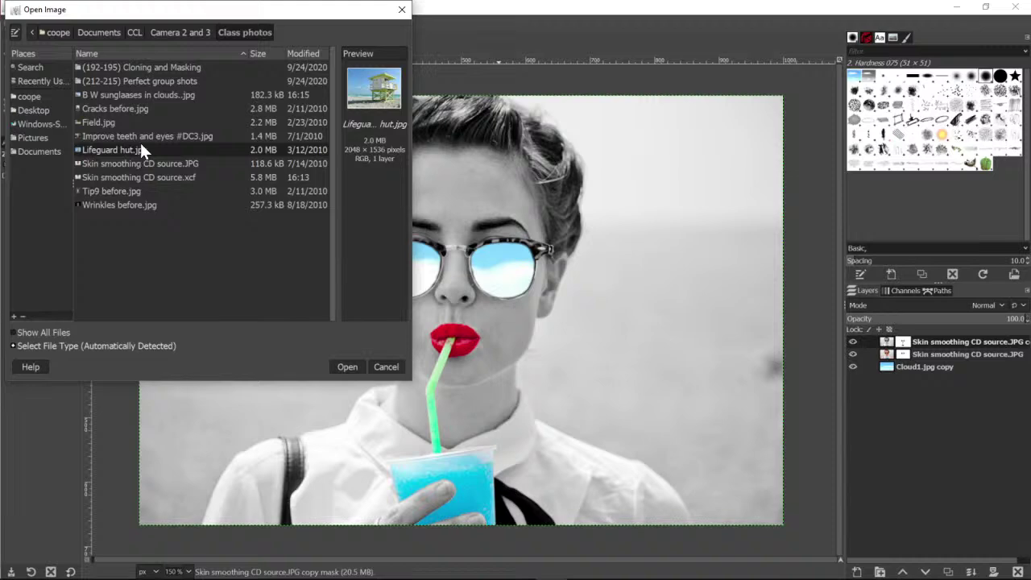
{"action": "left_click", "coordinate": [142, 137]}
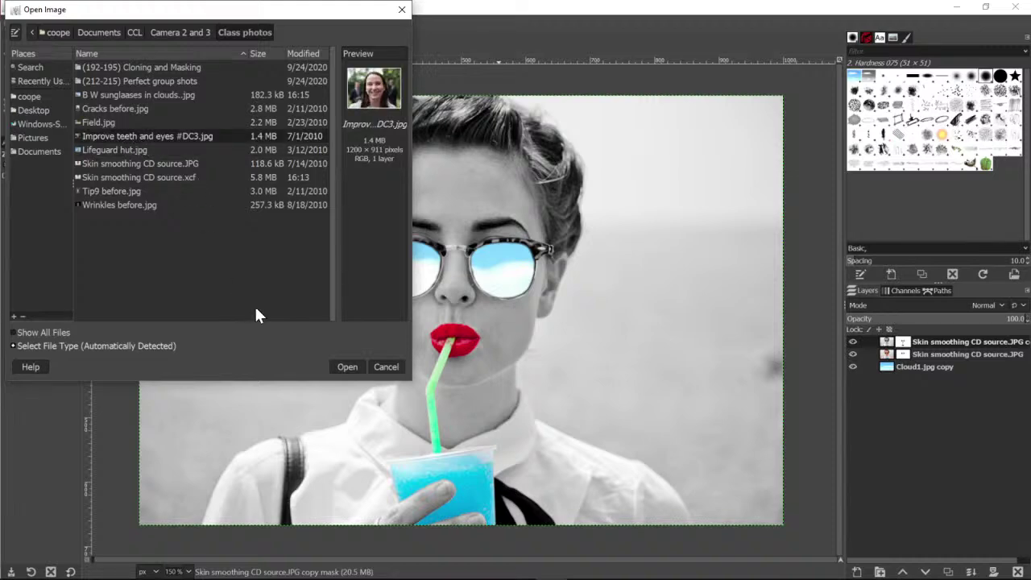
{"action": "left_click", "coordinate": [345, 367]}
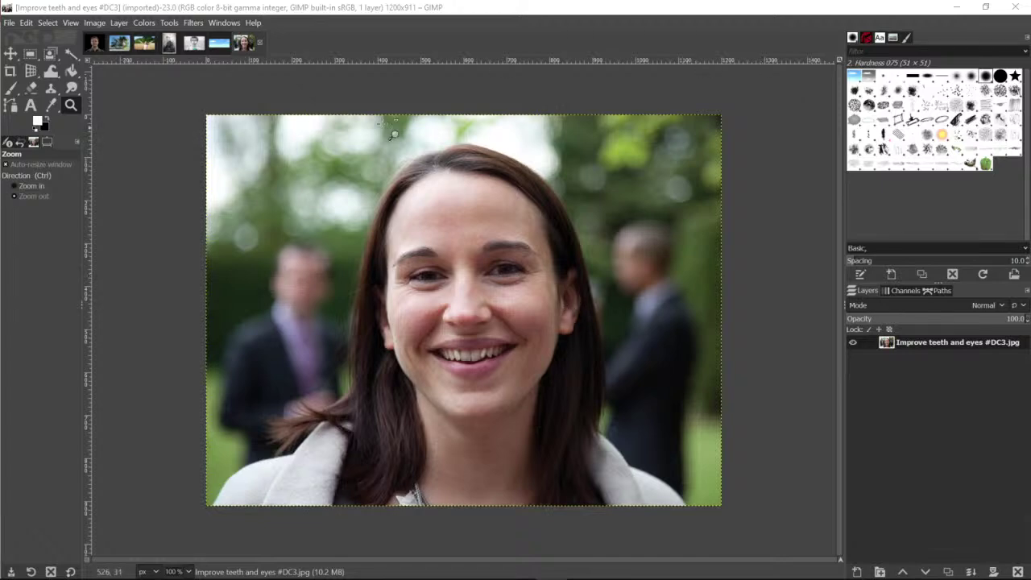
Examine the woman's teeth and mouth up close at 300% magnification
{"action": "left_click", "coordinate": [39, 187]}
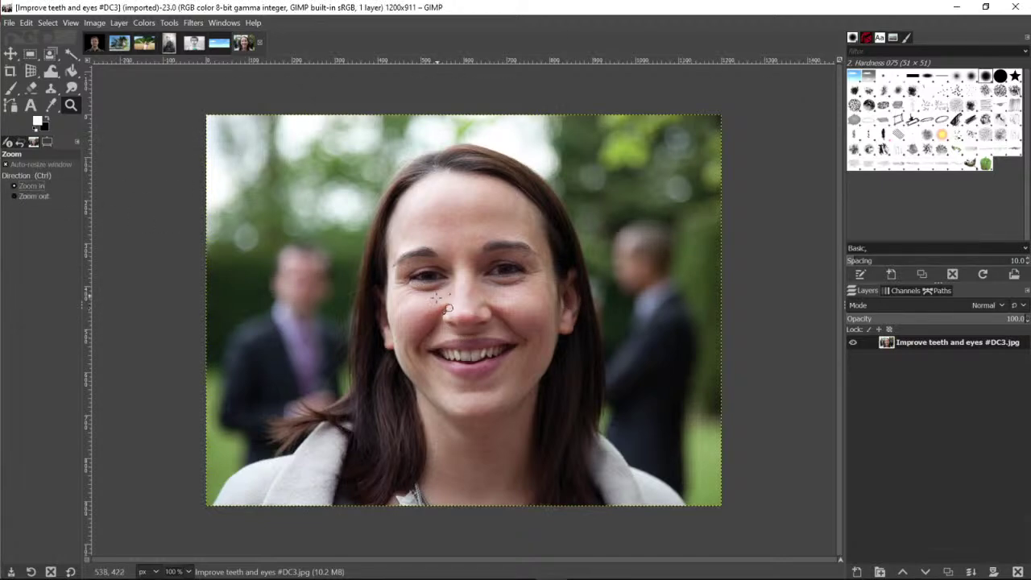
{"action": "left_click", "coordinate": [487, 371]}
{"action": "left_click", "coordinate": [507, 388]}
{"action": "left_click", "coordinate": [529, 405]}
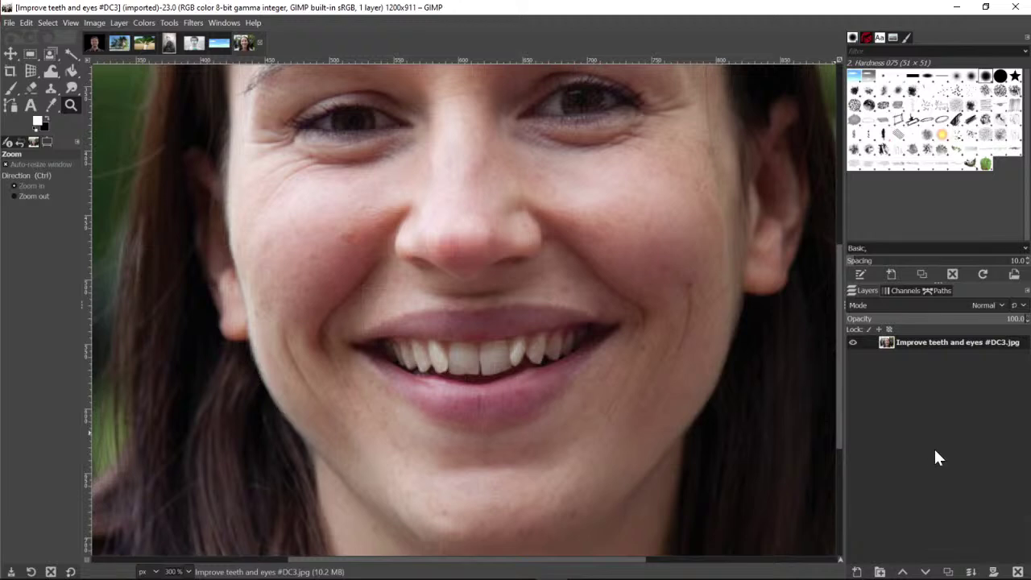
{"action": "left_click", "coordinate": [994, 573]}
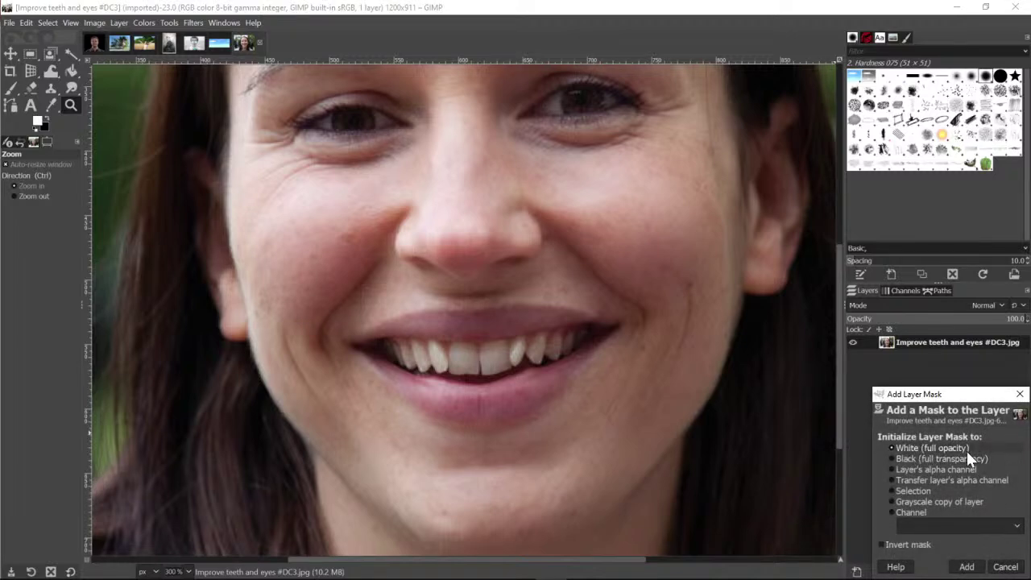
{"action": "left_click", "coordinate": [967, 567]}
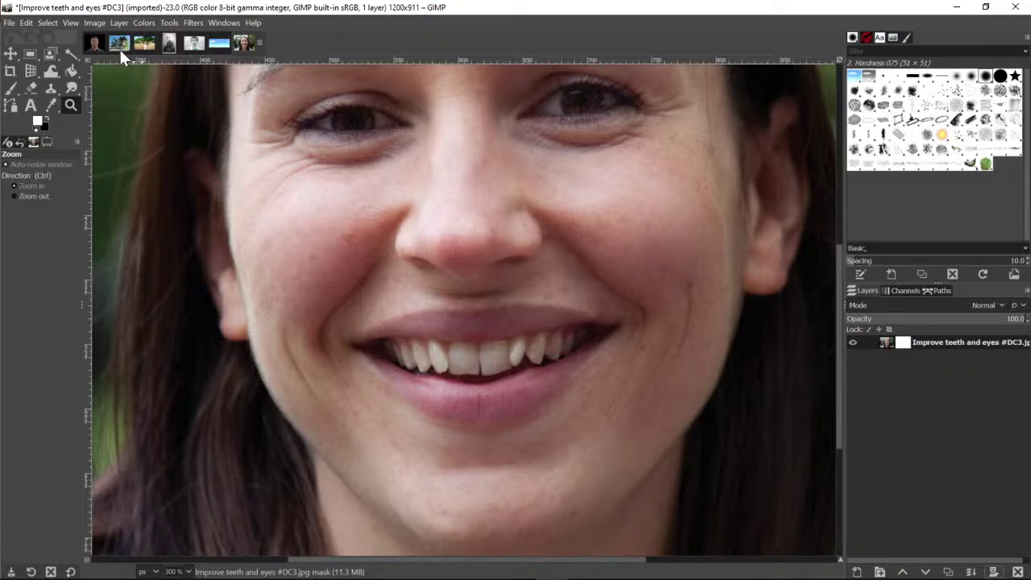
{"action": "left_click", "coordinate": [25, 24]}
{"action": "left_click", "coordinate": [29, 33]}
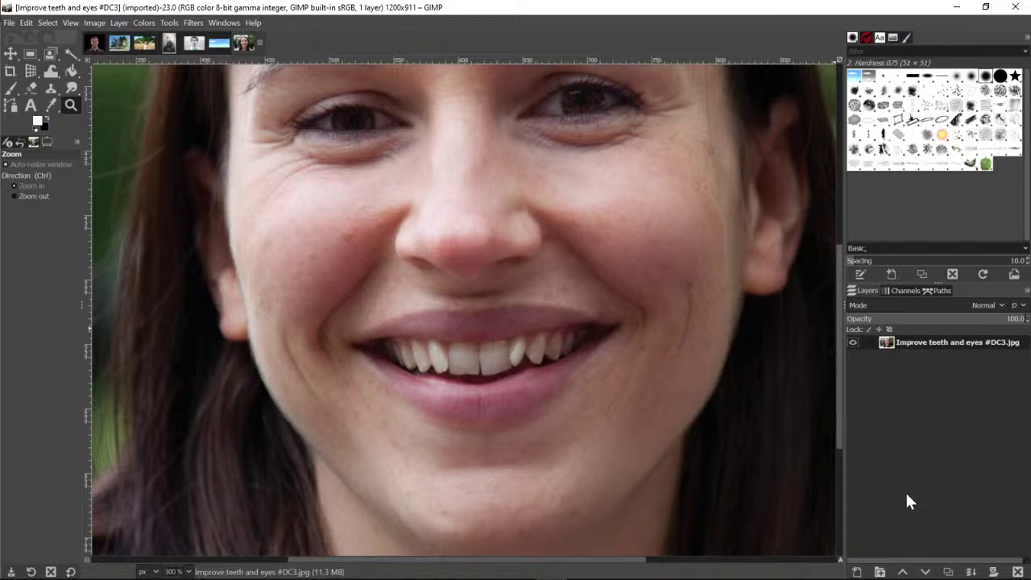
Duplicate the portrait layer and add a white (full opacity) layer mask to the copy
{"action": "left_click", "coordinate": [949, 572]}
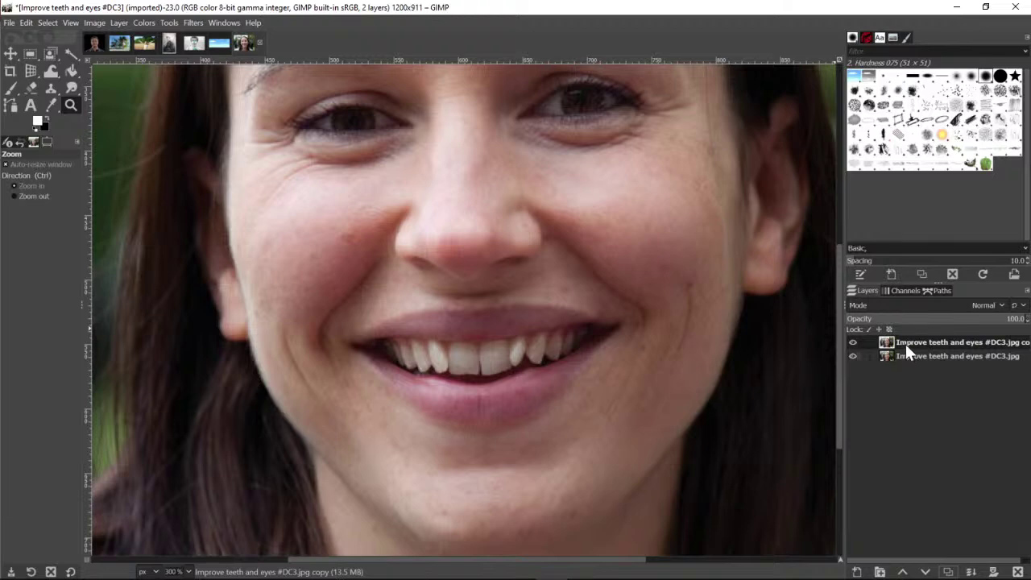
{"action": "left_click", "coordinate": [995, 572]}
{"action": "left_click", "coordinate": [977, 568]}
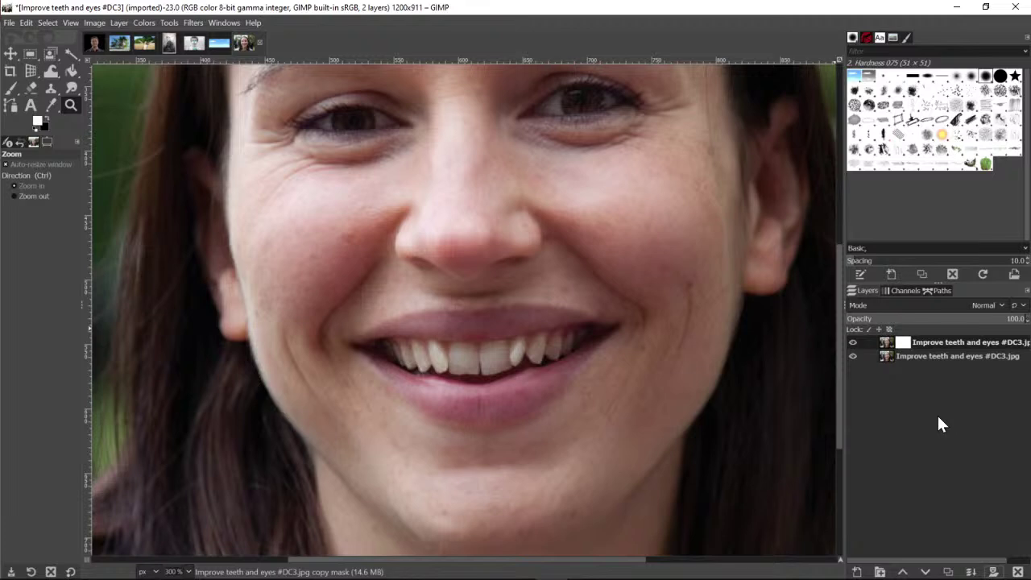
With the original layer hidden, paint over one upper front tooth in black on the copy's layer mask with a size 10 Paintbrush
{"action": "left_click", "coordinate": [887, 344]}
{"action": "left_click", "coordinate": [903, 346]}
{"action": "left_click", "coordinate": [11, 90]}
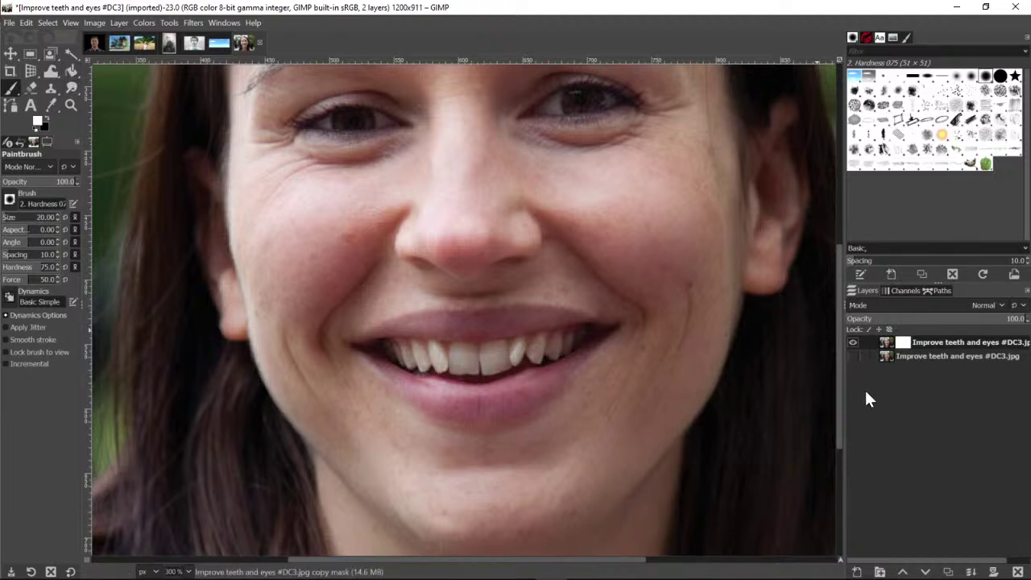
{"action": "left_click", "coordinate": [71, 104]}
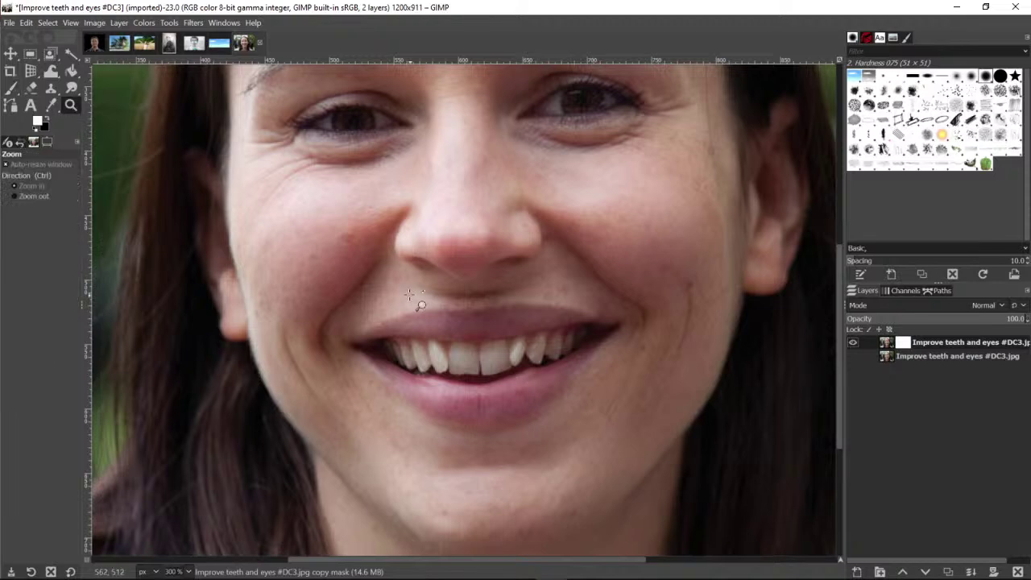
{"action": "left_click", "coordinate": [453, 354]}
{"action": "left_click", "coordinate": [486, 355]}
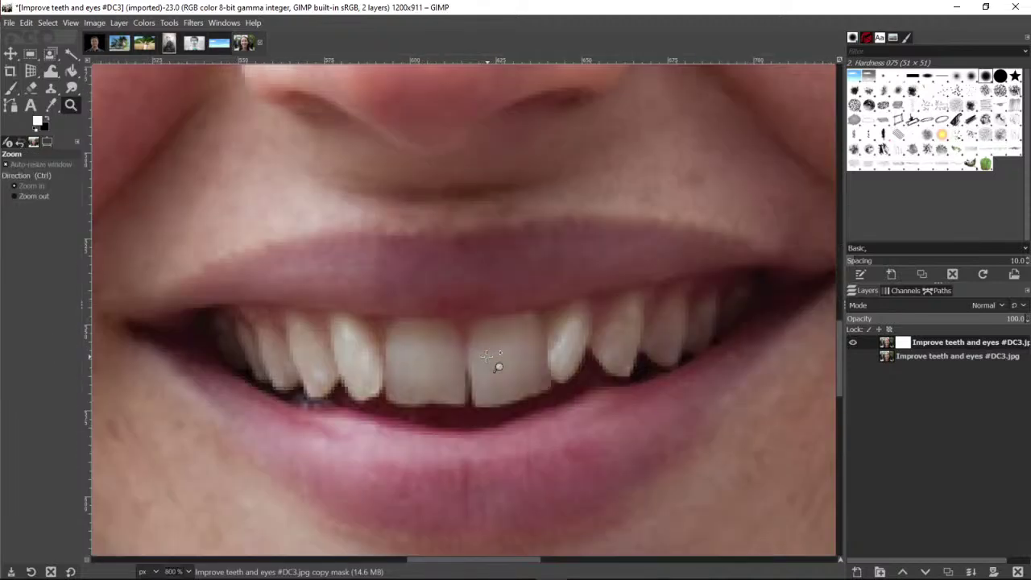
{"action": "left_click", "coordinate": [13, 89]}
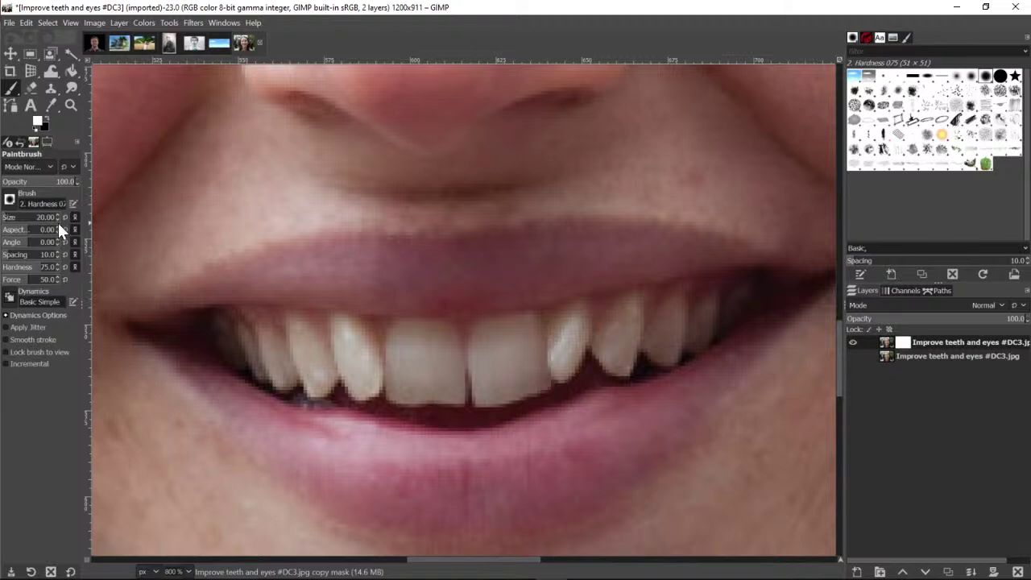
{"action": "scroll", "coordinate": [57, 221], "scroll_direction": "down", "scroll_amount": 6}
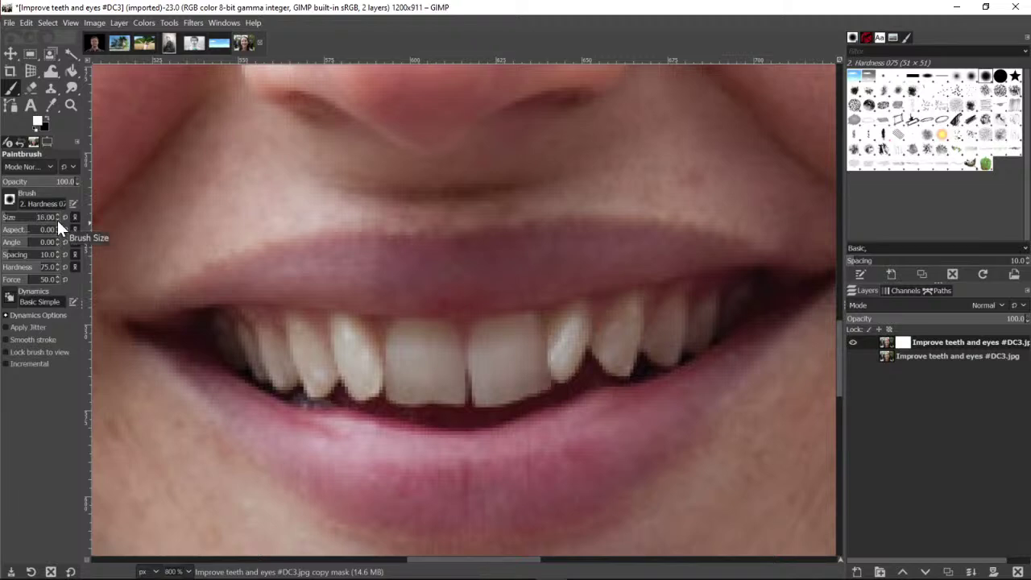
{"action": "scroll", "coordinate": [58, 220], "scroll_direction": "down", "scroll_amount": 4}
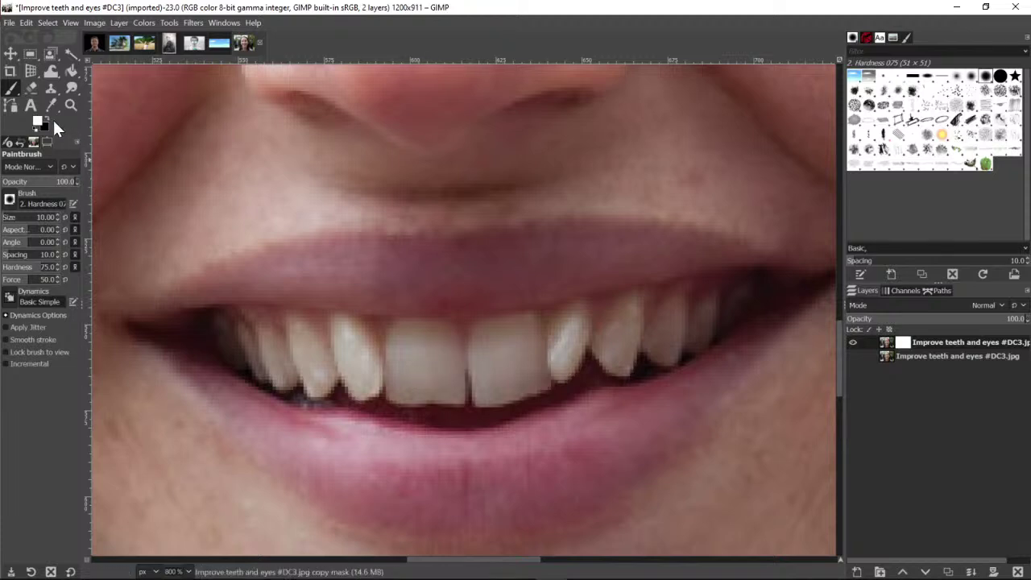
{"action": "mouse_move", "coordinate": [413, 353]}
{"action": "left_mouse_down"}
{"action": "mouse_move", "coordinate": [425, 358]}
{"action": "mouse_move", "coordinate": [400, 341]}
{"action": "mouse_move", "coordinate": [435, 337]}
{"action": "mouse_move", "coordinate": [456, 380]}
{"action": "mouse_move", "coordinate": [441, 395]}
{"action": "mouse_move", "coordinate": [400, 386]}
{"action": "mouse_move", "coordinate": [446, 392]}
{"action": "left_mouse_up"}
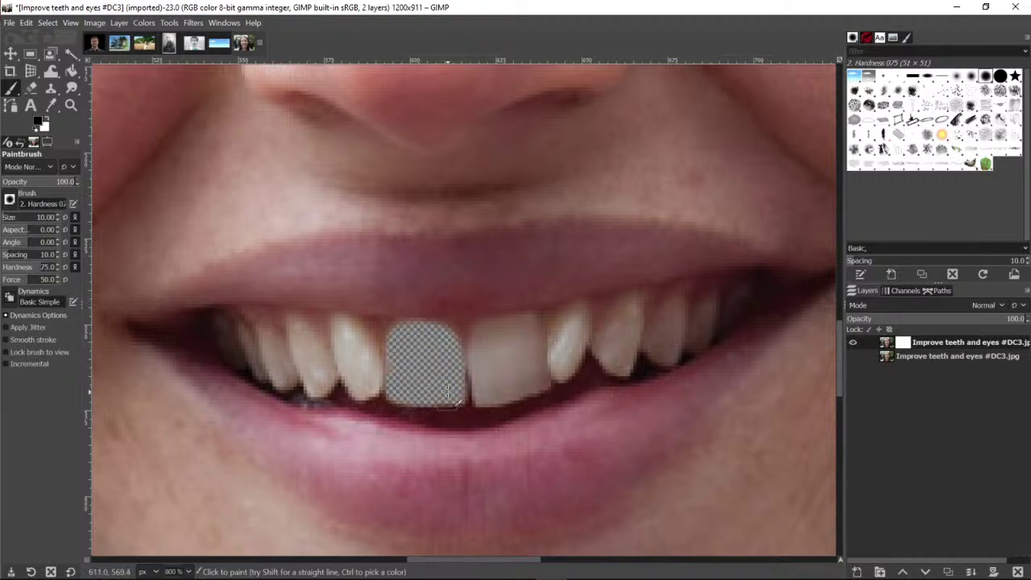
Compare the masked tooth with the original layer underneath shown and hidden
{"action": "left_click", "coordinate": [854, 356]}
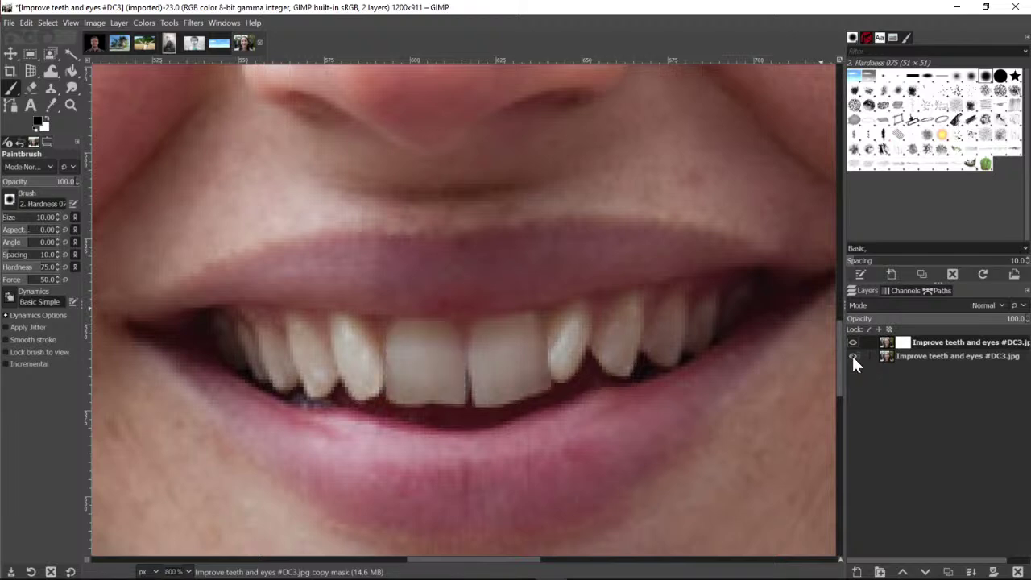
{"action": "left_click", "coordinate": [854, 356]}
{"action": "left_click", "coordinate": [854, 356]}
{"action": "left_click", "coordinate": [854, 356]}
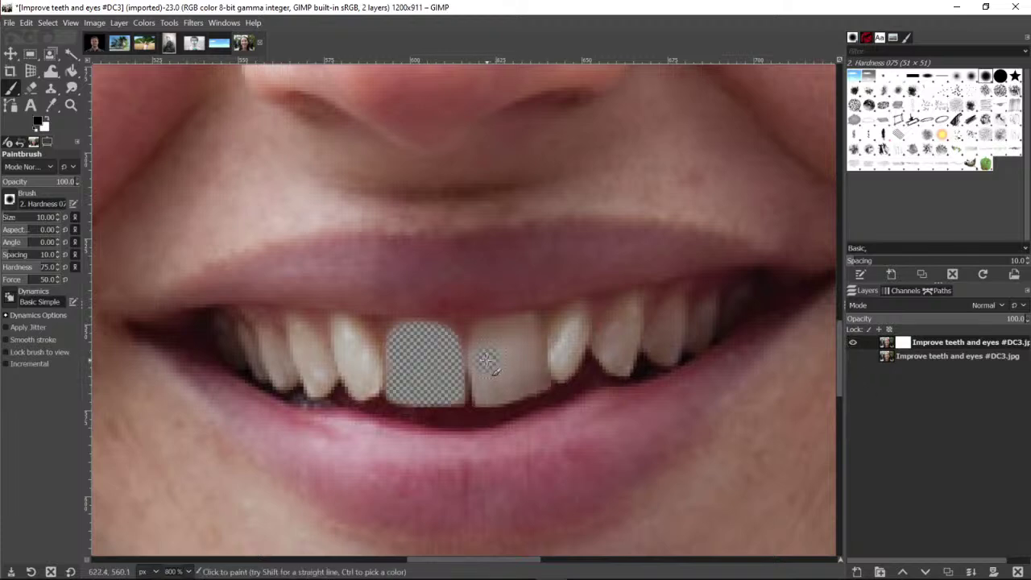
Paint black on the mask over the adjacent teeth on both sides, reducing the brush size to 4 for the narrow pointed one
{"action": "mouse_move", "coordinate": [487, 359]}
{"action": "left_mouse_down"}
{"action": "mouse_move", "coordinate": [475, 379]}
{"action": "mouse_move", "coordinate": [499, 366]}
{"action": "mouse_move", "coordinate": [485, 338]}
{"action": "mouse_move", "coordinate": [515, 326]}
{"action": "mouse_move", "coordinate": [536, 358]}
{"action": "mouse_move", "coordinate": [527, 379]}
{"action": "mouse_move", "coordinate": [500, 372]}
{"action": "mouse_move", "coordinate": [487, 396]}
{"action": "mouse_move", "coordinate": [504, 395]}
{"action": "mouse_move", "coordinate": [483, 391]}
{"action": "mouse_move", "coordinate": [499, 399]}
{"action": "mouse_move", "coordinate": [542, 386]}
{"action": "mouse_move", "coordinate": [528, 351]}
{"action": "mouse_move", "coordinate": [548, 366]}
{"action": "mouse_move", "coordinate": [564, 316]}
{"action": "mouse_move", "coordinate": [579, 318]}
{"action": "mouse_move", "coordinate": [557, 370]}
{"action": "mouse_move", "coordinate": [576, 364]}
{"action": "mouse_move", "coordinate": [548, 387]}
{"action": "left_mouse_up"}
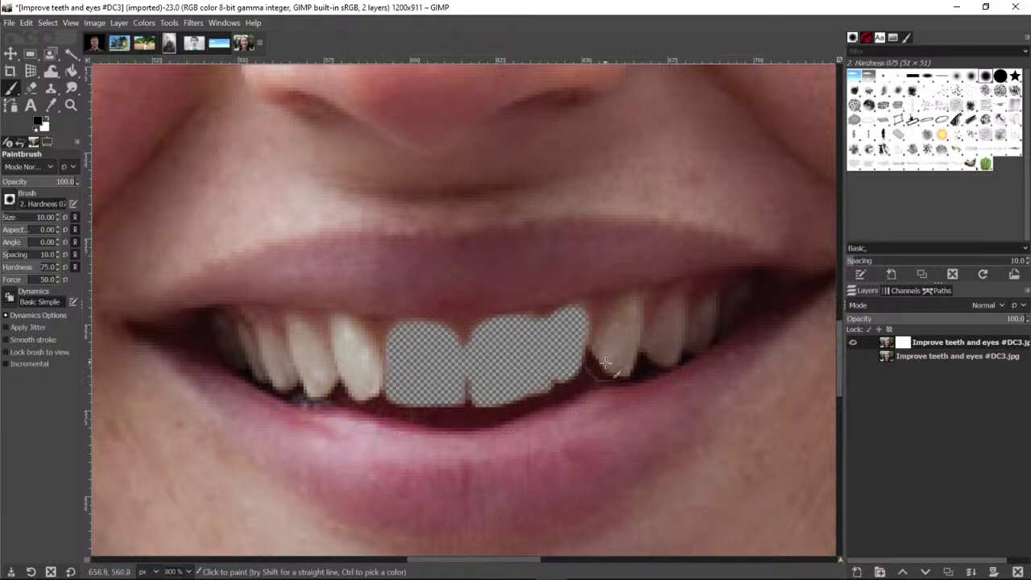
{"action": "mouse_move", "coordinate": [375, 367]}
{"action": "left_mouse_down"}
{"action": "mouse_move", "coordinate": [337, 330]}
{"action": "mouse_move", "coordinate": [359, 378]}
{"action": "mouse_move", "coordinate": [304, 348]}
{"action": "mouse_move", "coordinate": [320, 353]}
{"action": "mouse_move", "coordinate": [305, 383]}
{"action": "mouse_move", "coordinate": [322, 391]}
{"action": "mouse_move", "coordinate": [331, 372]}
{"action": "mouse_move", "coordinate": [290, 362]}
{"action": "mouse_move", "coordinate": [262, 339]}
{"action": "mouse_move", "coordinate": [286, 385]}
{"action": "mouse_move", "coordinate": [246, 359]}
{"action": "mouse_move", "coordinate": [245, 337]}
{"action": "mouse_move", "coordinate": [267, 385]}
{"action": "mouse_move", "coordinate": [259, 377]}
{"action": "left_mouse_up"}
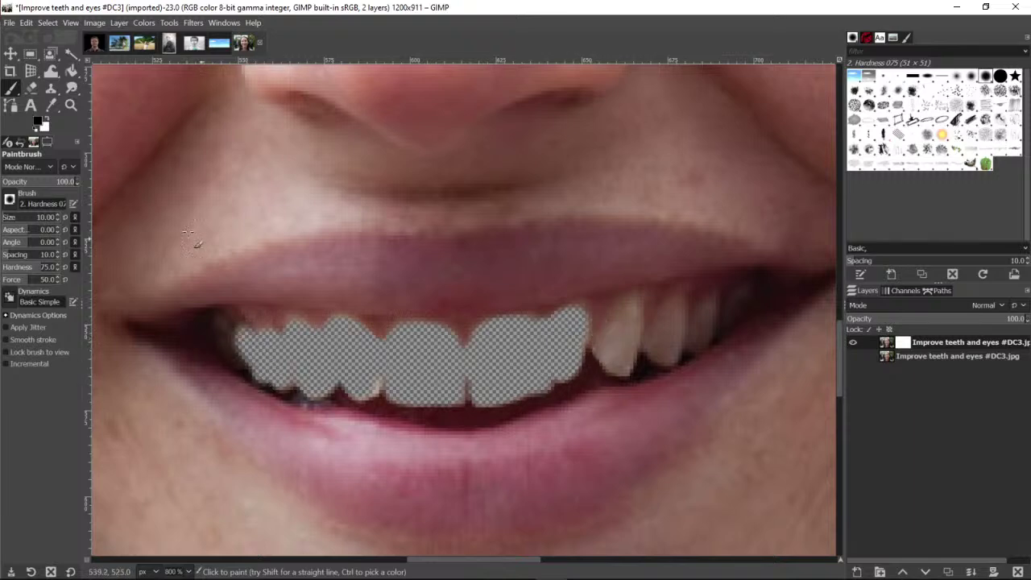
{"action": "left_click", "coordinate": [57, 219]}
{"action": "mouse_move", "coordinate": [613, 342]}
{"action": "left_mouse_down"}
{"action": "mouse_move", "coordinate": [597, 348]}
{"action": "mouse_move", "coordinate": [633, 305]}
{"action": "mouse_move", "coordinate": [641, 337]}
{"action": "mouse_move", "coordinate": [609, 353]}
{"action": "mouse_move", "coordinate": [625, 371]}
{"action": "mouse_move", "coordinate": [632, 363]}
{"action": "mouse_move", "coordinate": [615, 366]}
{"action": "left_mouse_up"}
Mask out the two small shaded back teeth near the right mouth corner with the size 4 brush in black
{"action": "left_click", "coordinate": [71, 106]}
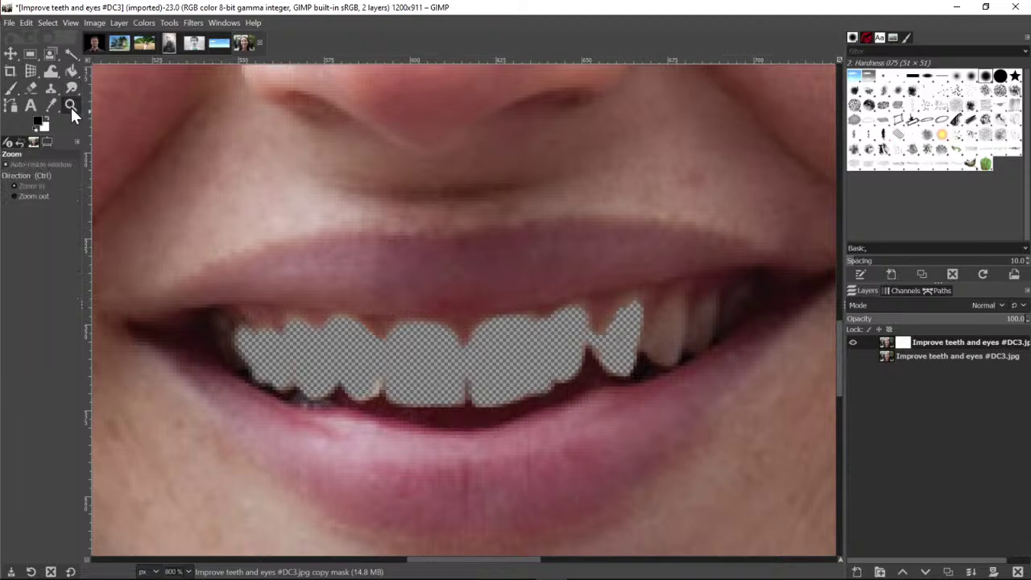
{"action": "left_click", "coordinate": [637, 338]}
{"action": "left_click", "coordinate": [651, 338]}
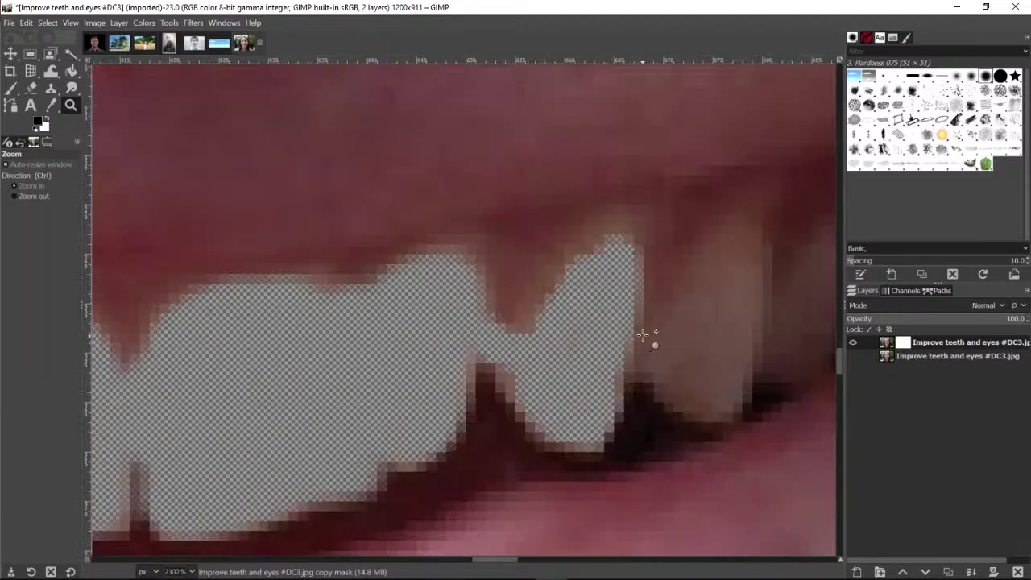
{"action": "left_click_drag", "start_coordinate": [504, 564], "coordinate": [520, 564]}
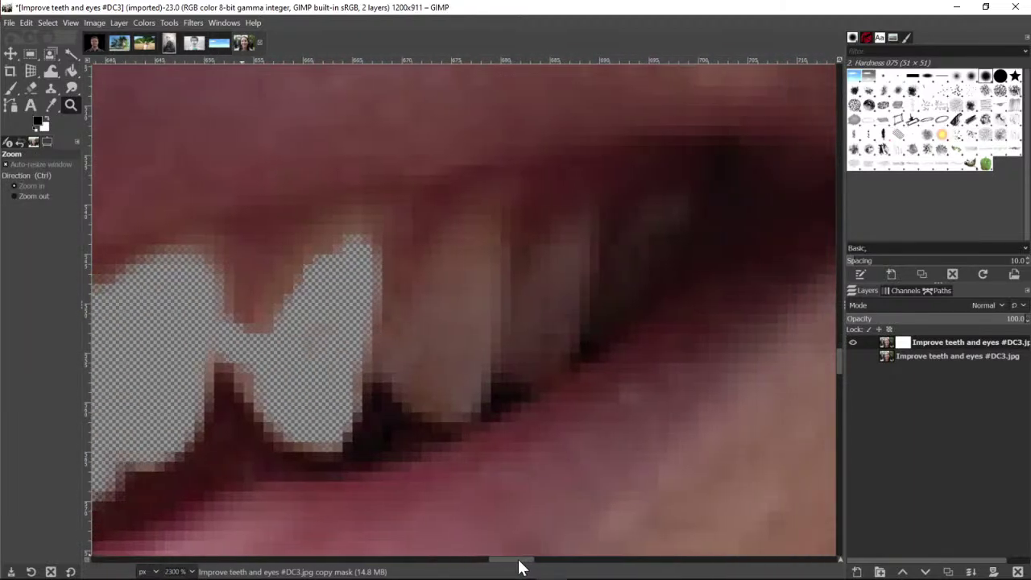
{"action": "left_click", "coordinate": [11, 89]}
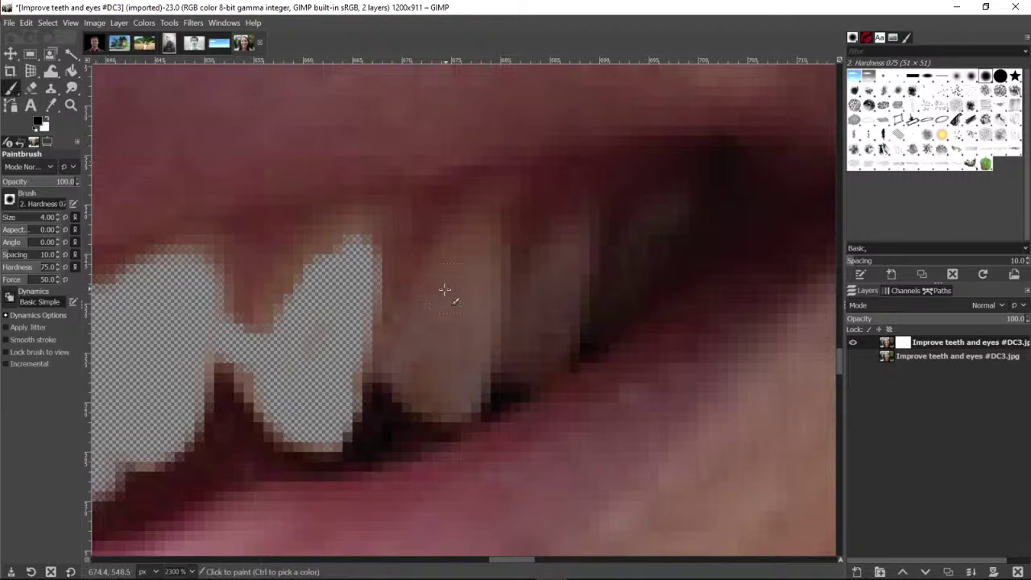
{"action": "mouse_move", "coordinate": [440, 313]}
{"action": "left_mouse_down"}
{"action": "mouse_move", "coordinate": [419, 330]}
{"action": "mouse_move", "coordinate": [425, 320]}
{"action": "mouse_move", "coordinate": [408, 302]}
{"action": "mouse_move", "coordinate": [470, 243]}
{"action": "mouse_move", "coordinate": [481, 255]}
{"action": "mouse_move", "coordinate": [472, 317]}
{"action": "mouse_move", "coordinate": [470, 297]}
{"action": "mouse_move", "coordinate": [435, 330]}
{"action": "mouse_move", "coordinate": [381, 350]}
{"action": "mouse_move", "coordinate": [433, 393]}
{"action": "mouse_move", "coordinate": [460, 338]}
{"action": "mouse_move", "coordinate": [457, 376]}
{"action": "mouse_move", "coordinate": [475, 333]}
{"action": "mouse_move", "coordinate": [457, 365]}
{"action": "mouse_move", "coordinate": [485, 341]}
{"action": "left_mouse_up"}
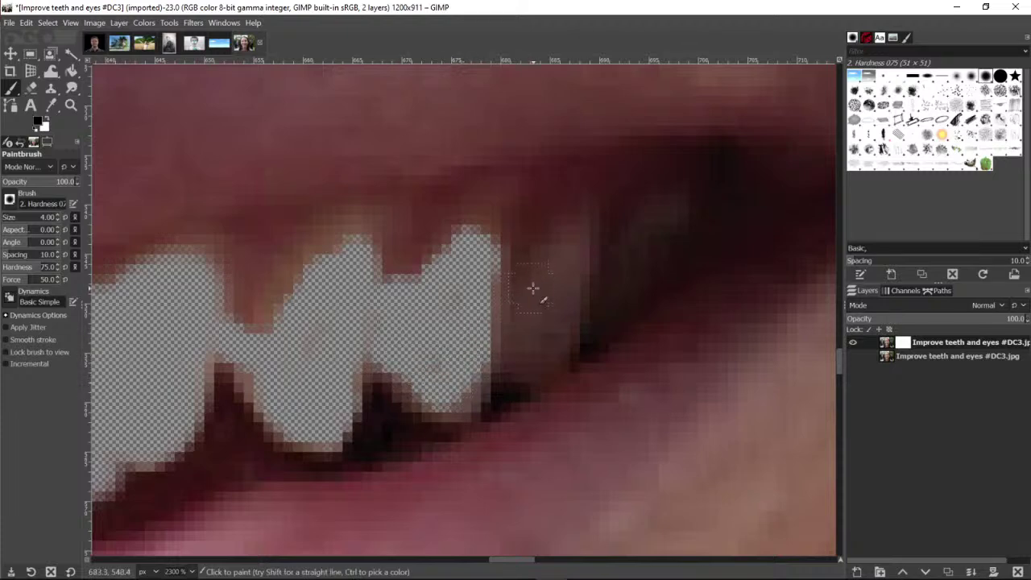
{"action": "left_click", "coordinate": [545, 288]}
{"action": "mouse_move", "coordinate": [544, 288]}
{"action": "left_mouse_down"}
{"action": "mouse_move", "coordinate": [565, 254]}
{"action": "mouse_move", "coordinate": [553, 319]}
{"action": "mouse_move", "coordinate": [525, 282]}
{"action": "mouse_move", "coordinate": [506, 277]}
{"action": "mouse_move", "coordinate": [490, 339]}
{"action": "mouse_move", "coordinate": [497, 324]}
{"action": "mouse_move", "coordinate": [521, 342]}
{"action": "mouse_move", "coordinate": [556, 339]}
{"action": "left_mouse_up"}
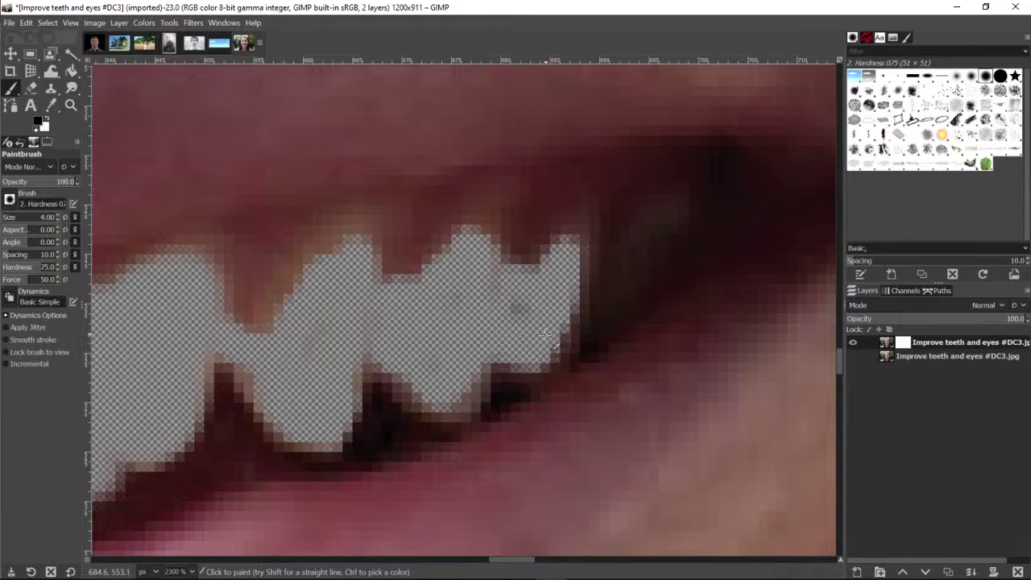
Refine the mask along the upper and lower edges of the teeth near the right mouth corner
{"action": "mouse_move", "coordinate": [315, 314]}
{"action": "left_mouse_down"}
{"action": "mouse_move", "coordinate": [328, 267]}
{"action": "mouse_move", "coordinate": [279, 312]}
{"action": "mouse_move", "coordinate": [356, 240]}
{"action": "mouse_move", "coordinate": [312, 267]}
{"action": "mouse_move", "coordinate": [327, 242]}
{"action": "mouse_move", "coordinate": [315, 261]}
{"action": "mouse_move", "coordinate": [340, 305]}
{"action": "mouse_move", "coordinate": [372, 278]}
{"action": "mouse_move", "coordinate": [354, 356]}
{"action": "left_mouse_up"}
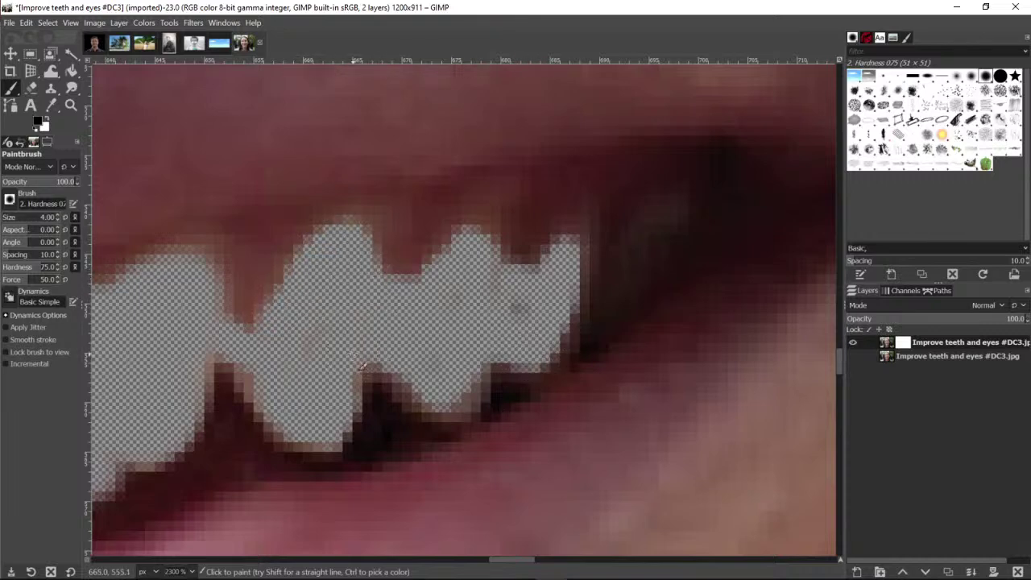
{"action": "mouse_move", "coordinate": [428, 379]}
{"action": "left_mouse_down"}
{"action": "mouse_move", "coordinate": [415, 389]}
{"action": "mouse_move", "coordinate": [447, 384]}
{"action": "mouse_move", "coordinate": [461, 396]}
{"action": "mouse_move", "coordinate": [450, 393]}
{"action": "left_mouse_up"}
{"action": "mouse_move", "coordinate": [242, 380]}
{"action": "left_mouse_down"}
{"action": "mouse_move", "coordinate": [268, 382]}
{"action": "mouse_move", "coordinate": [254, 373]}
{"action": "mouse_move", "coordinate": [269, 415]}
{"action": "mouse_move", "coordinate": [315, 428]}
{"action": "left_mouse_up"}
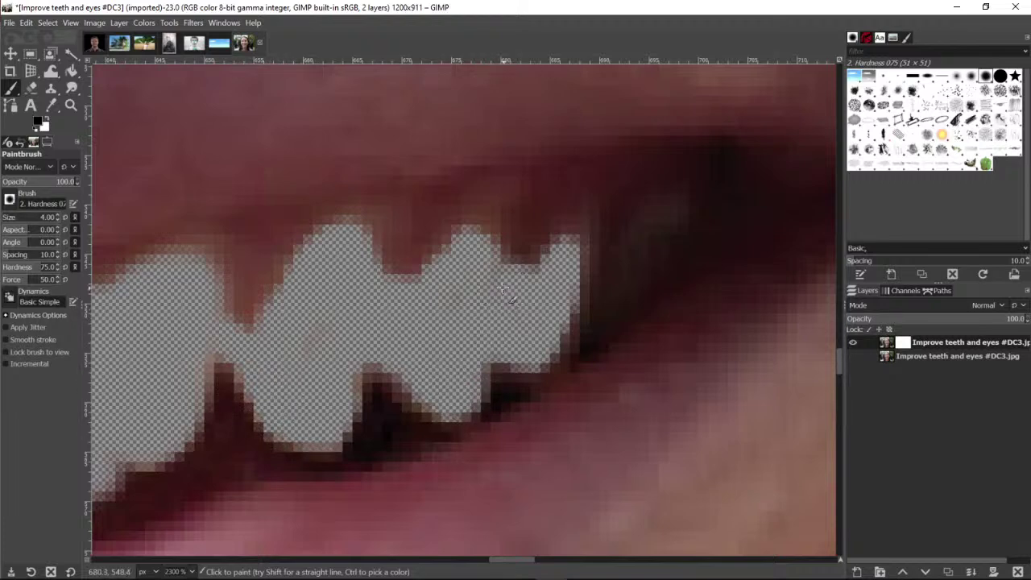
{"action": "left_click_drag", "start_coordinate": [503, 290], "coordinate": [475, 263]}
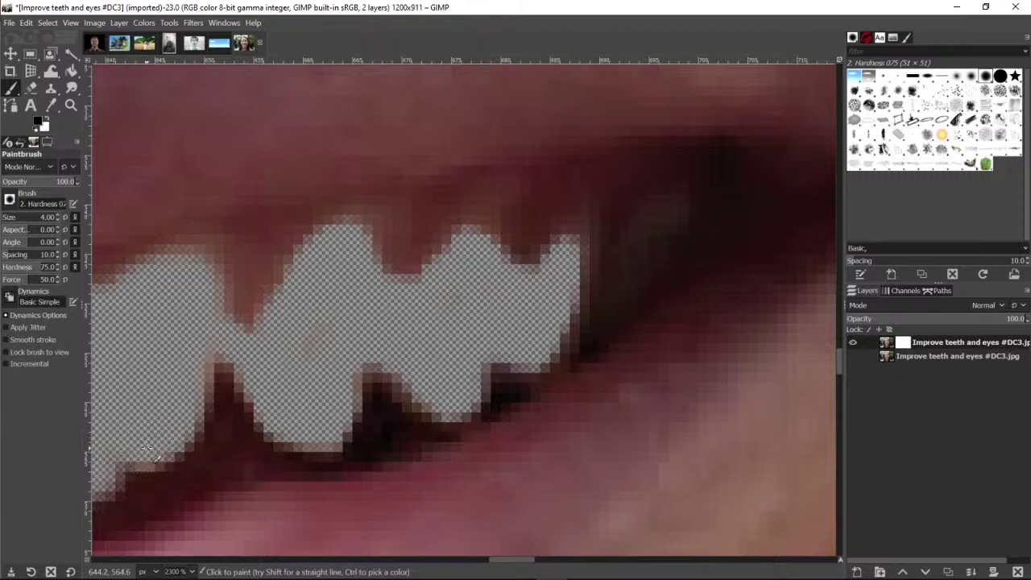
Paint out the leftover sliver of tooth beside the left front tooth on the mask at 1600% magnification
{"action": "left_click", "coordinate": [71, 106]}
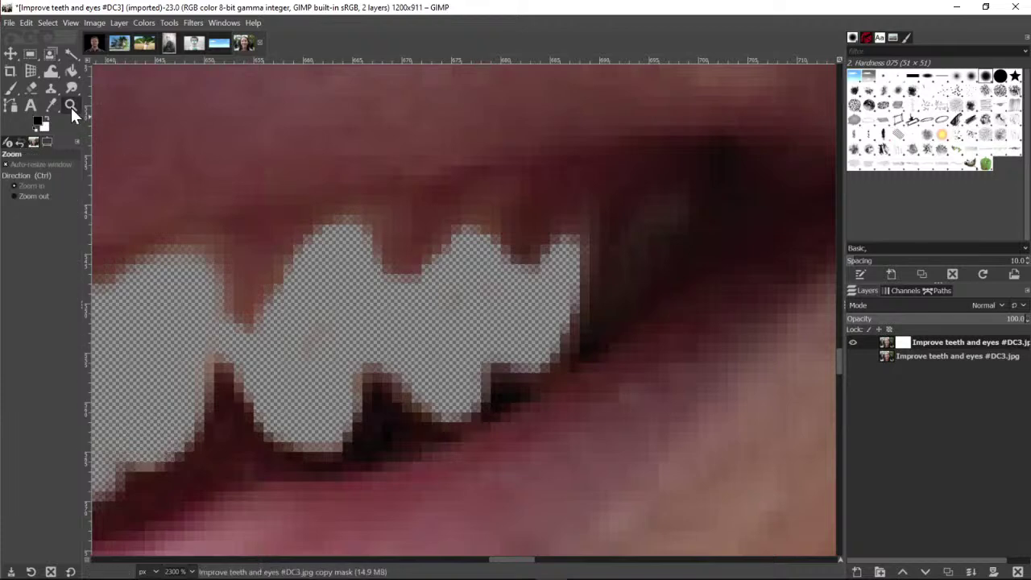
{"action": "left_click", "coordinate": [33, 196]}
{"action": "left_click", "coordinate": [368, 269]}
{"action": "left_click", "coordinate": [419, 322]}
{"action": "left_click", "coordinate": [481, 371]}
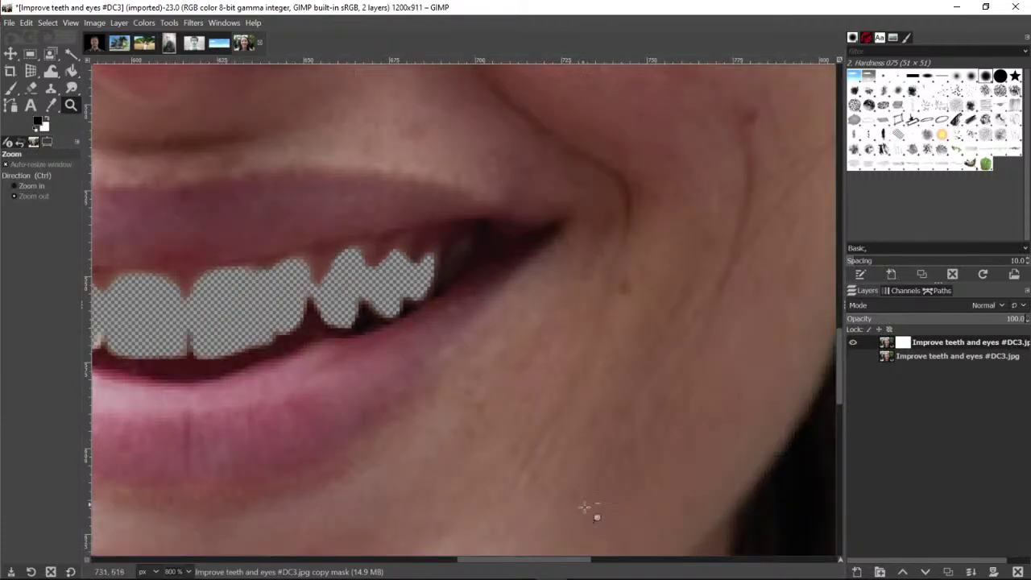
{"action": "left_click_drag", "start_coordinate": [572, 559], "coordinate": [516, 566]}
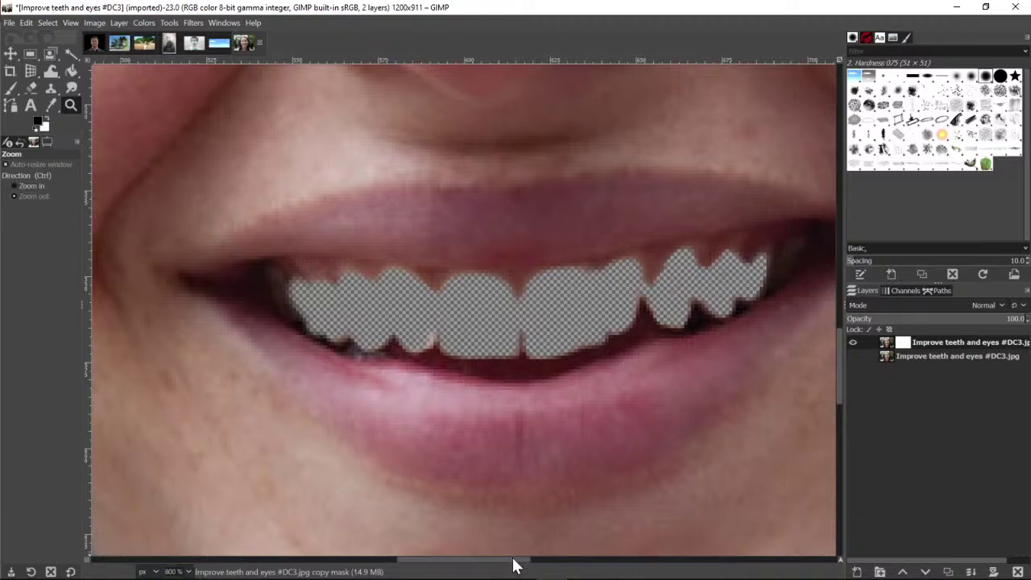
{"action": "left_click", "coordinate": [529, 254]}
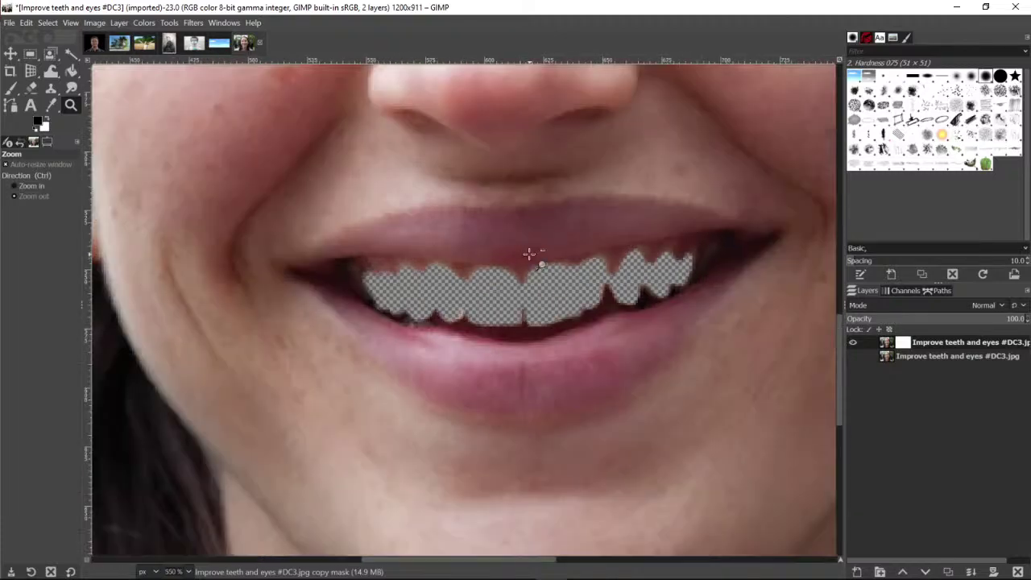
{"action": "left_click", "coordinate": [32, 186]}
{"action": "left_click", "coordinate": [481, 326]}
{"action": "left_click", "coordinate": [477, 325]}
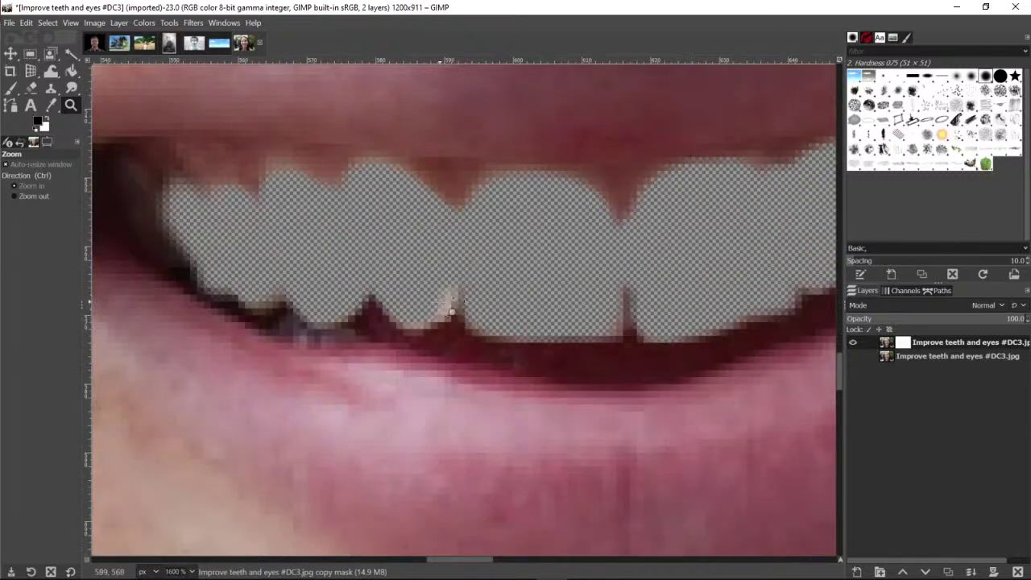
{"action": "left_click", "coordinate": [11, 90]}
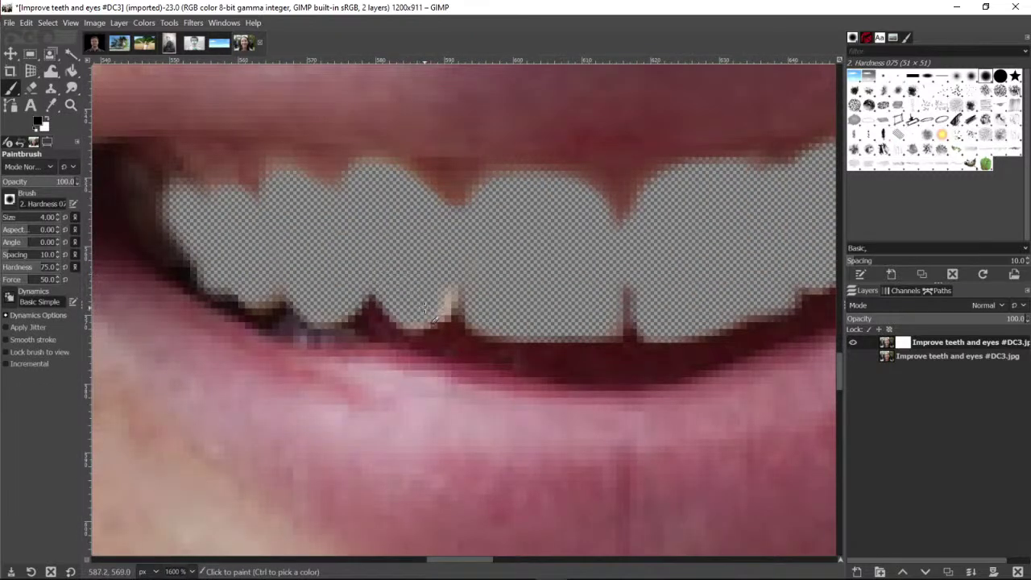
{"action": "mouse_move", "coordinate": [413, 320]}
{"action": "left_mouse_down"}
{"action": "mouse_move", "coordinate": [451, 297]}
{"action": "mouse_move", "coordinate": [429, 319]}
{"action": "mouse_move", "coordinate": [402, 310]}
{"action": "left_mouse_up"}
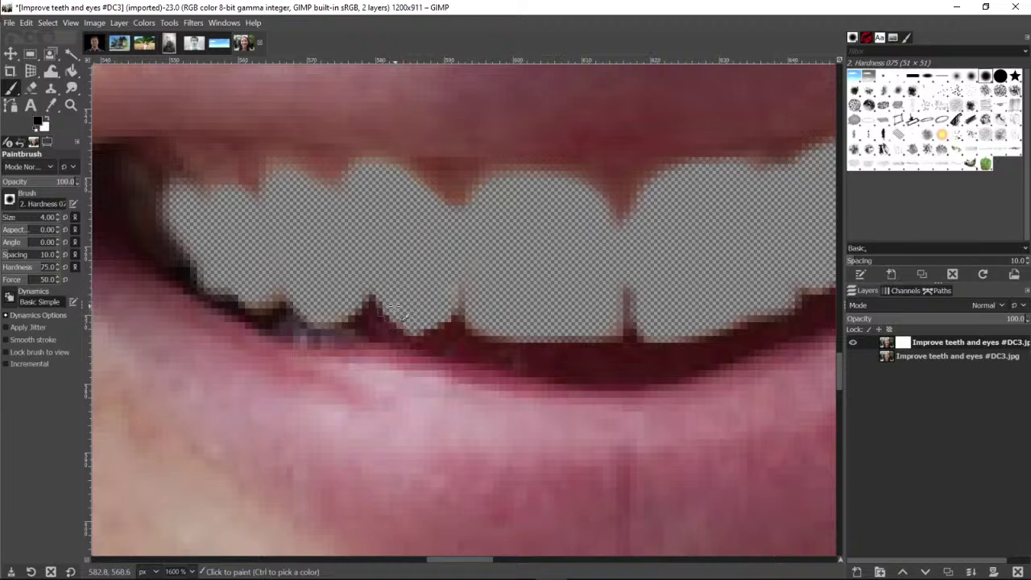
Check the masked teeth against the whole face and turn the original layer's visibility back on
{"action": "left_click", "coordinate": [70, 105]}
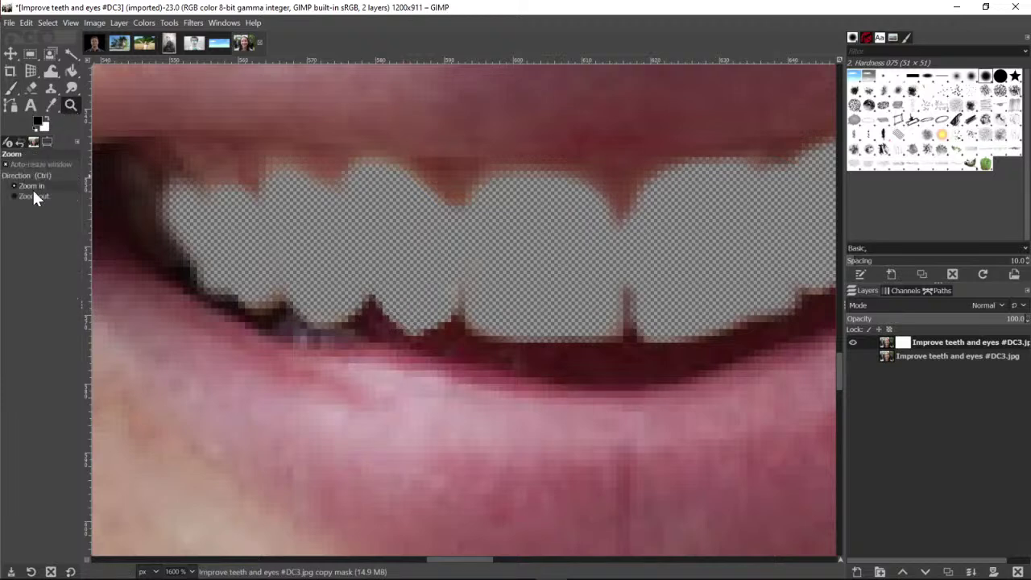
{"action": "left_click", "coordinate": [423, 208], "text": "ctrl"}
{"action": "left_click", "coordinate": [589, 223], "text": "ctrl"}
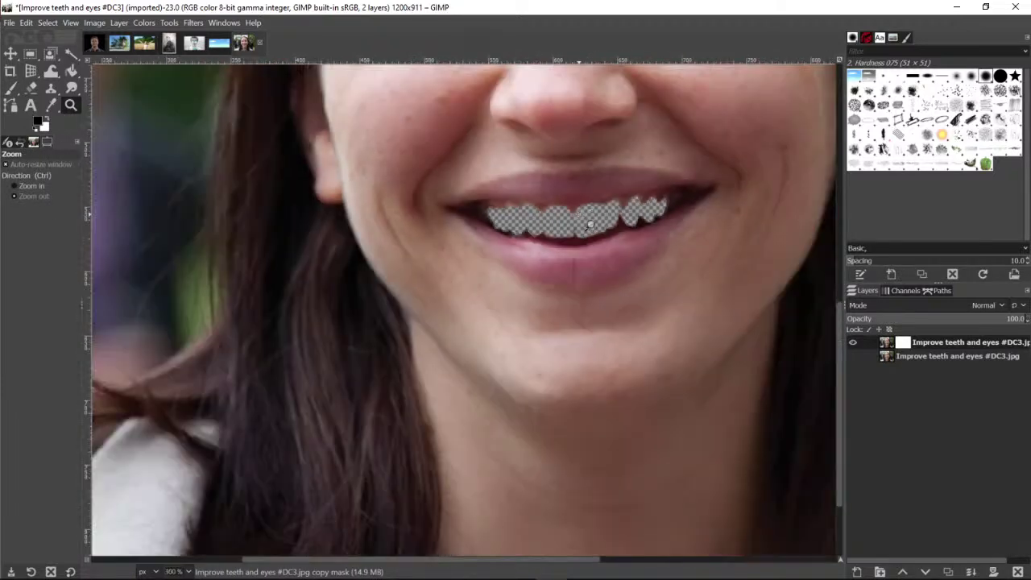
{"action": "left_click", "coordinate": [674, 230], "text": "ctrl"}
{"action": "left_click", "coordinate": [687, 302], "text": "ctrl"}
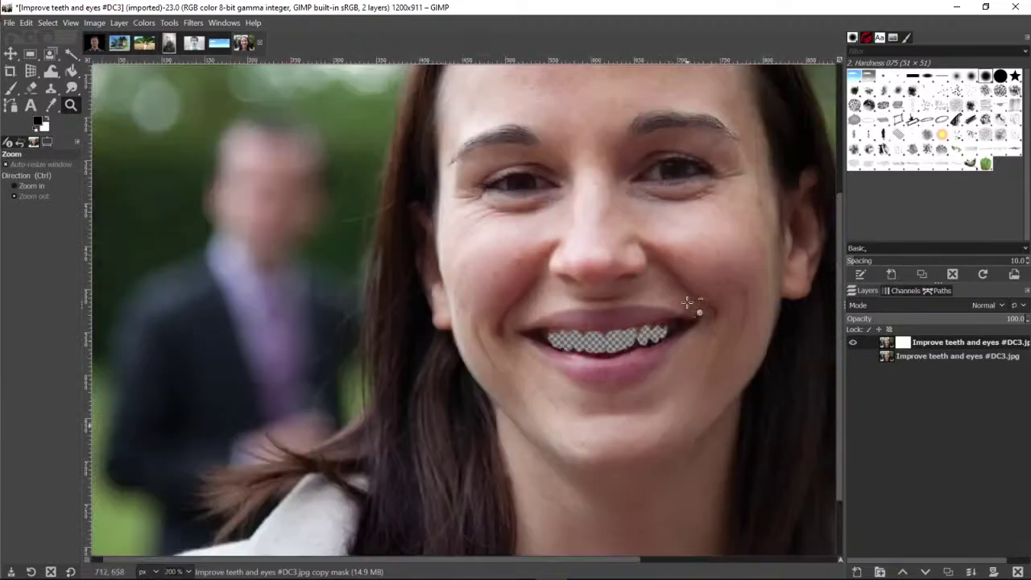
{"action": "left_click", "coordinate": [852, 355]}
{"action": "left_click", "coordinate": [852, 355]}
{"action": "left_click", "coordinate": [852, 355]}
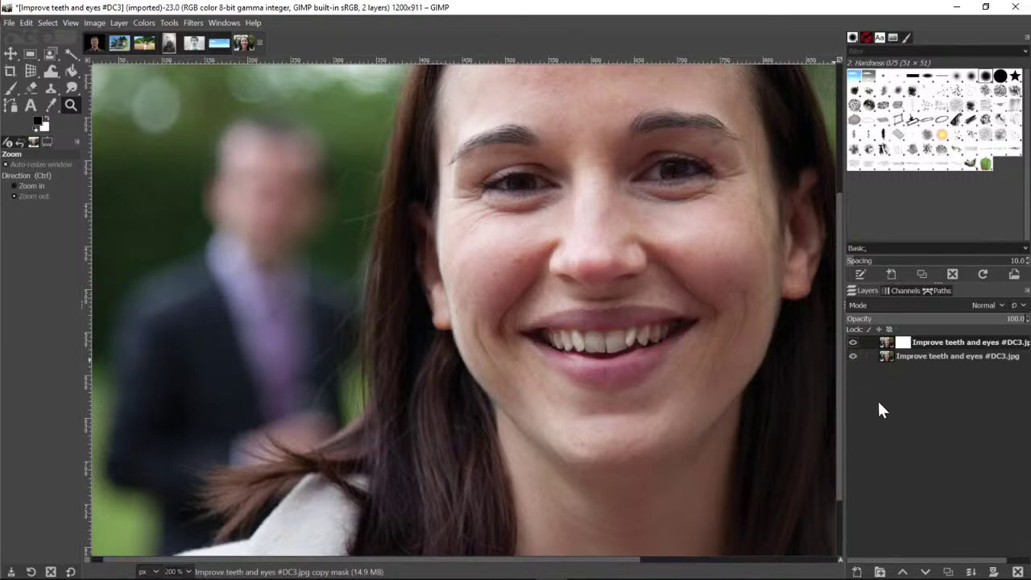
Hide the masked duplicate layer and make the original portrait layer beneath it active
{"action": "left_click", "coordinate": [856, 357]}
{"action": "left_click", "coordinate": [855, 357]}
{"action": "left_click", "coordinate": [144, 23]}
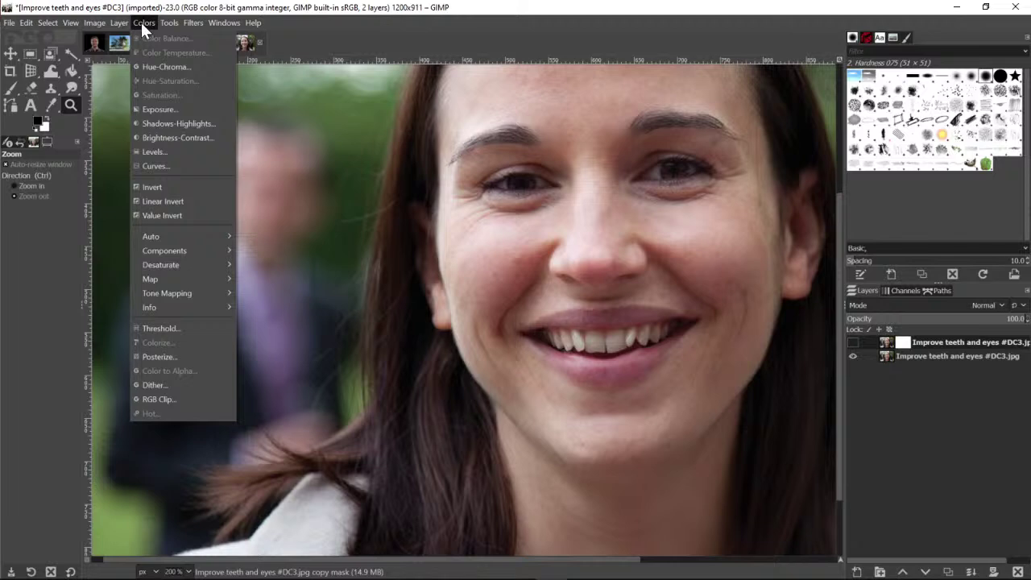
{"action": "left_click", "coordinate": [141, 21]}
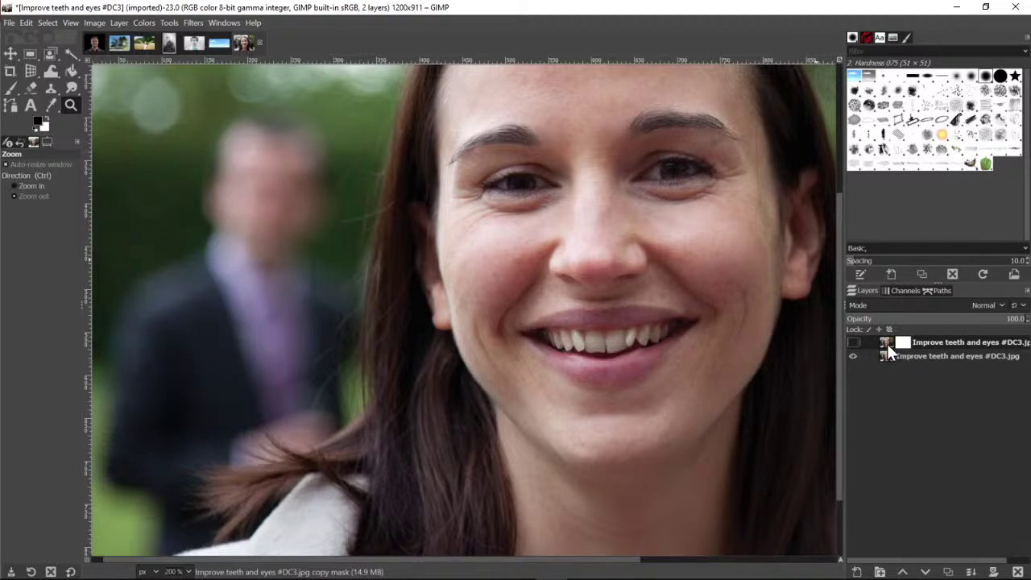
{"action": "left_click", "coordinate": [888, 353]}
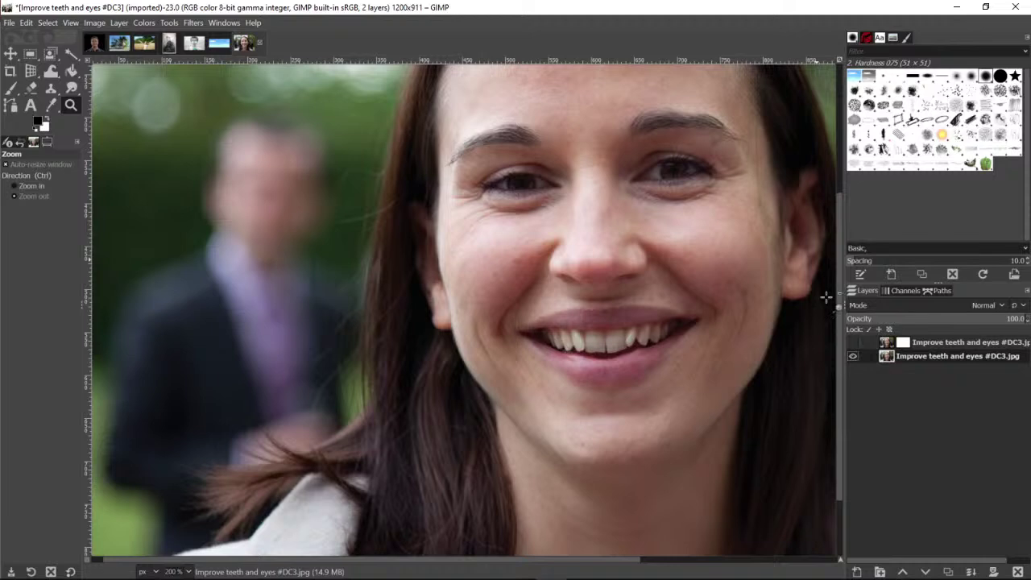
Try out different exposure and black level values on the original layer with the Exposure adjustment
{"action": "left_click", "coordinate": [147, 21]}
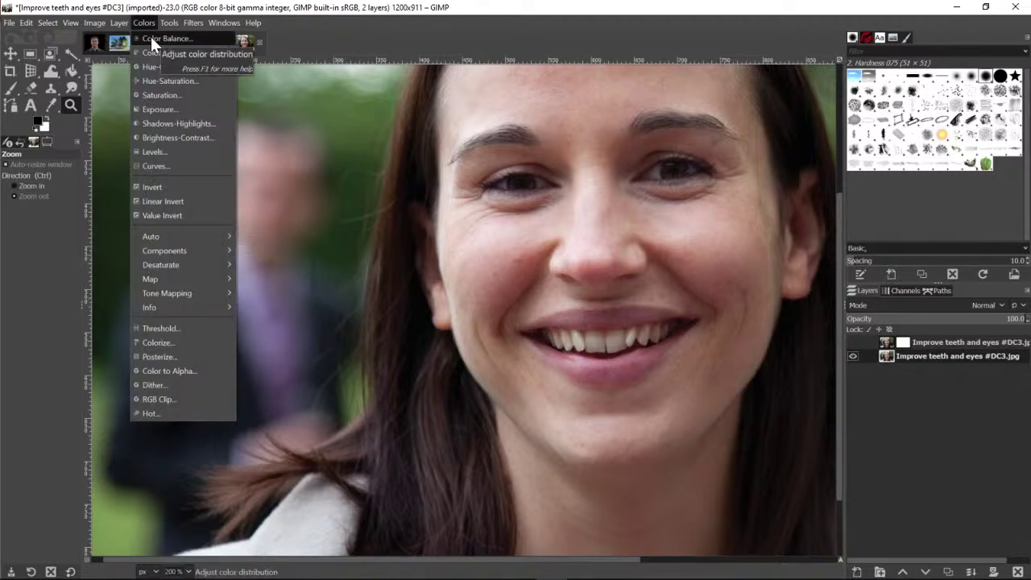
{"action": "left_click", "coordinate": [155, 109]}
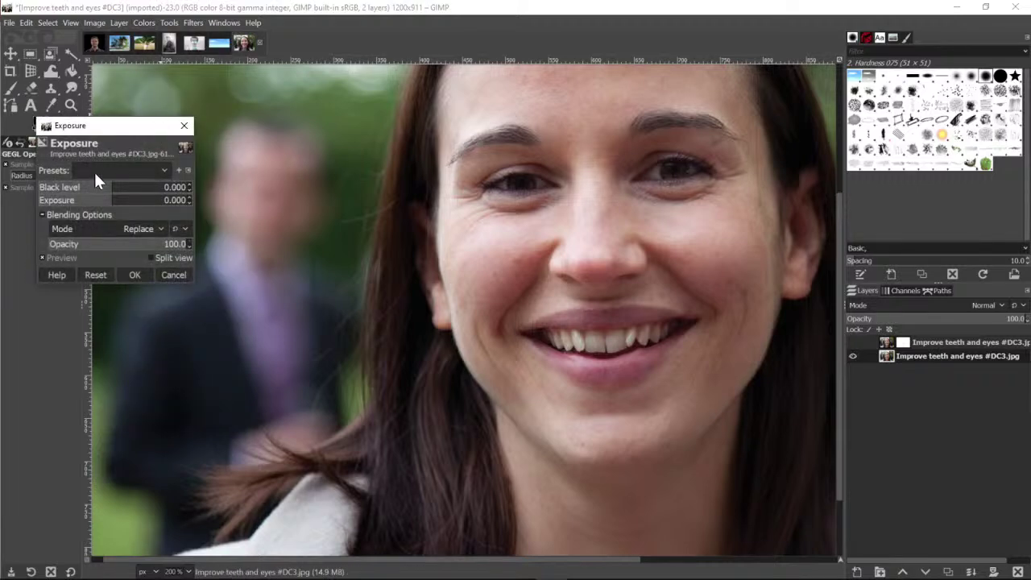
{"action": "mouse_move", "coordinate": [117, 204]}
{"action": "left_mouse_down"}
{"action": "mouse_move", "coordinate": [103, 207]}
{"action": "mouse_move", "coordinate": [114, 210]}
{"action": "left_mouse_up"}
{"action": "left_click", "coordinate": [95, 275]}
{"action": "left_click_drag", "start_coordinate": [118, 205], "coordinate": [121, 204]}
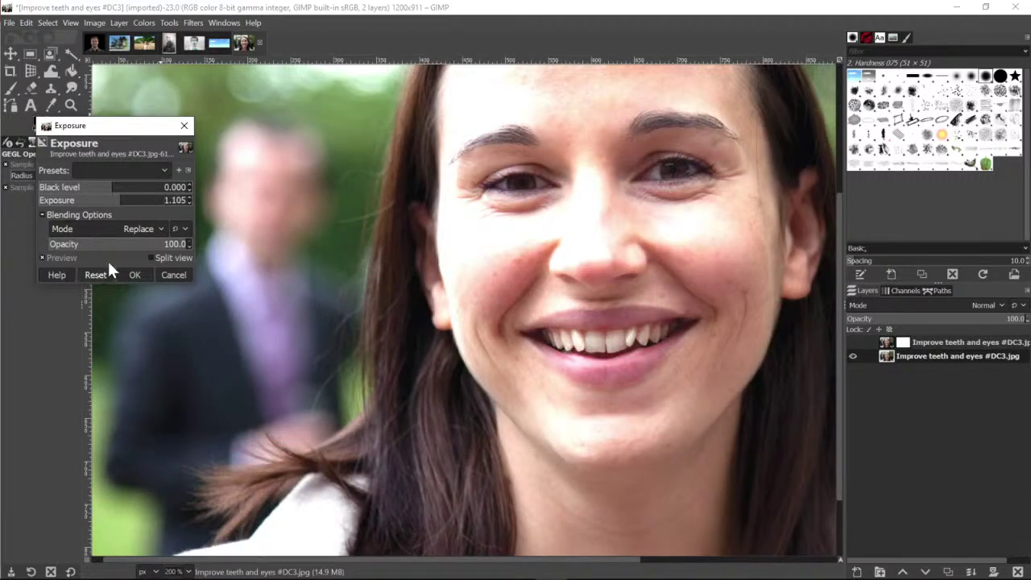
{"action": "left_click", "coordinate": [106, 190]}
{"action": "left_click_drag", "start_coordinate": [106, 190], "coordinate": [90, 192]}
{"action": "left_click", "coordinate": [98, 275]}
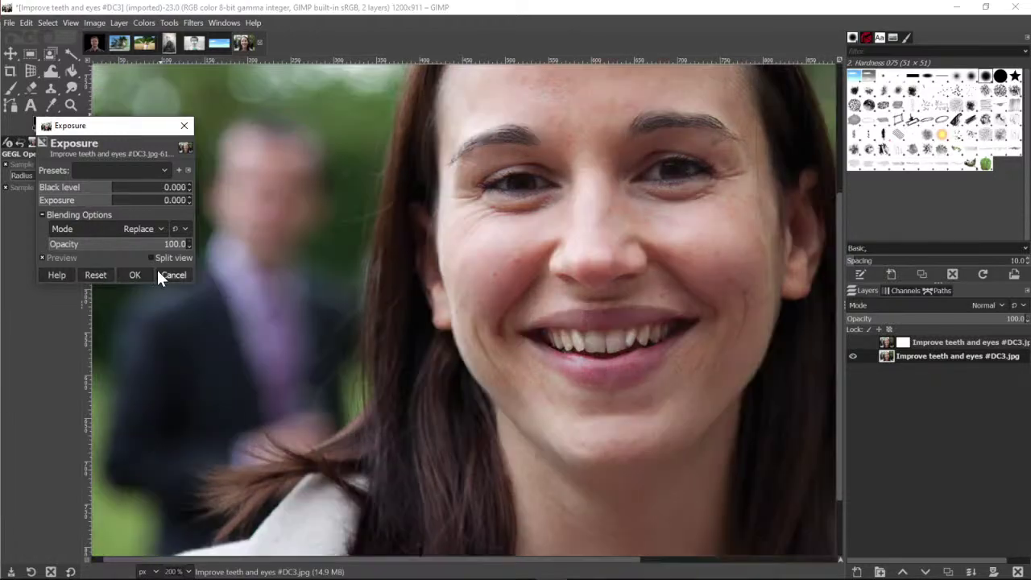
{"action": "left_click", "coordinate": [163, 272]}
{"action": "left_click", "coordinate": [145, 24]}
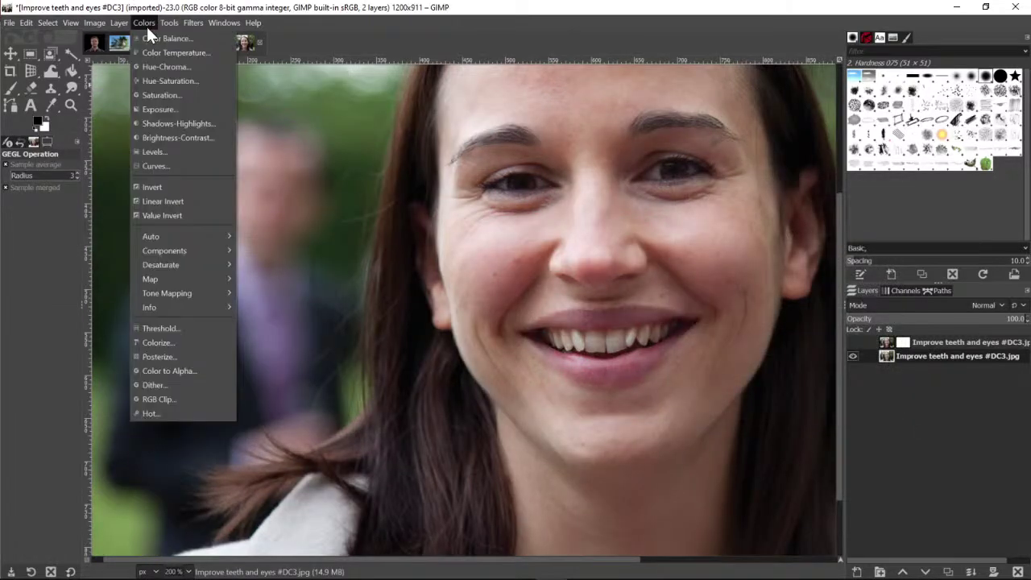
{"action": "left_click", "coordinate": [169, 52]}
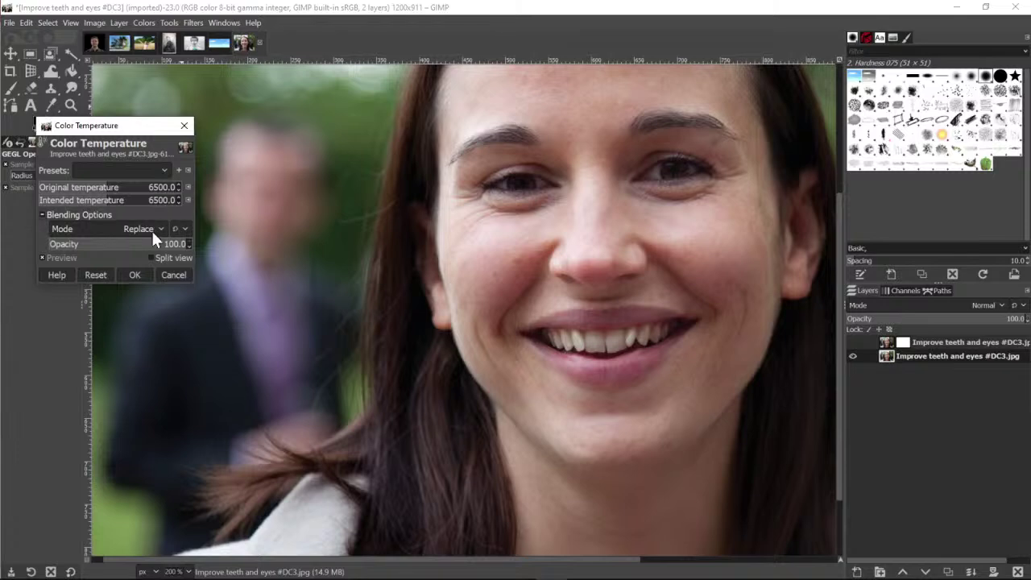
{"action": "left_click", "coordinate": [173, 275]}
Try a midtone Color Balance of -54.3 cyan-red, 73.9 magenta-green and -41.3 yellow-blue on the original layer
{"action": "left_click", "coordinate": [144, 23]}
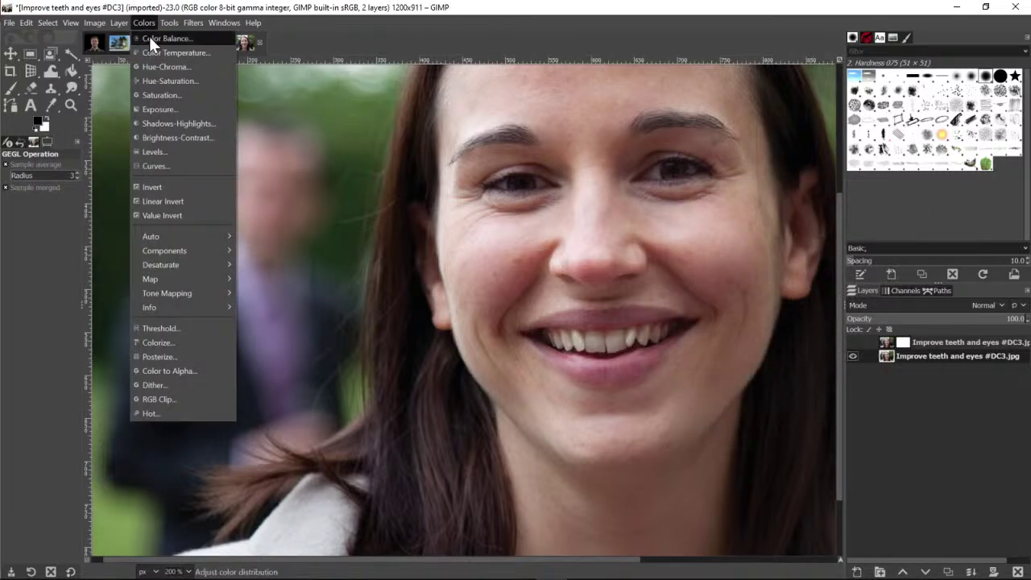
{"action": "left_click", "coordinate": [149, 36]}
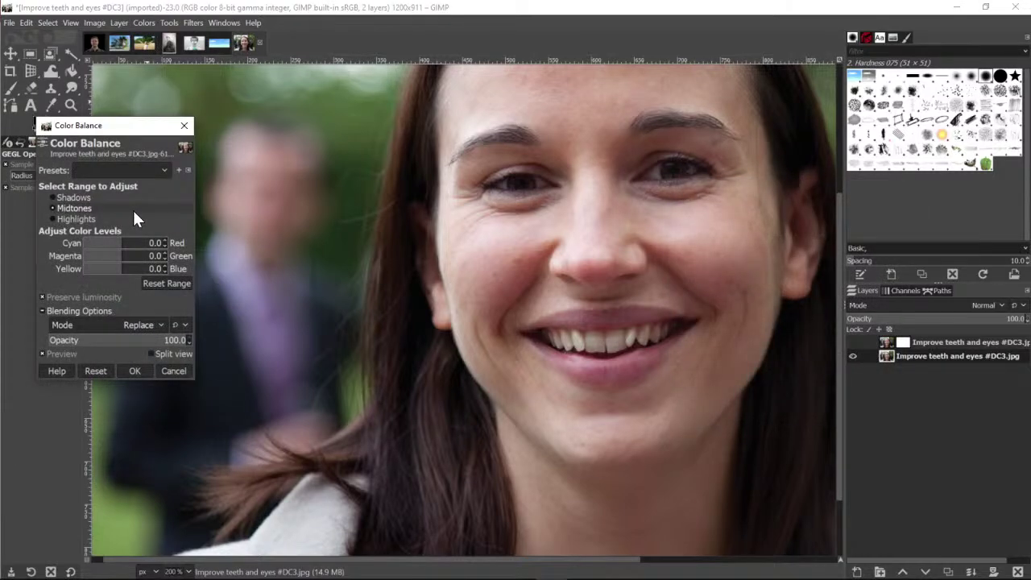
{"action": "left_click", "coordinate": [145, 243]}
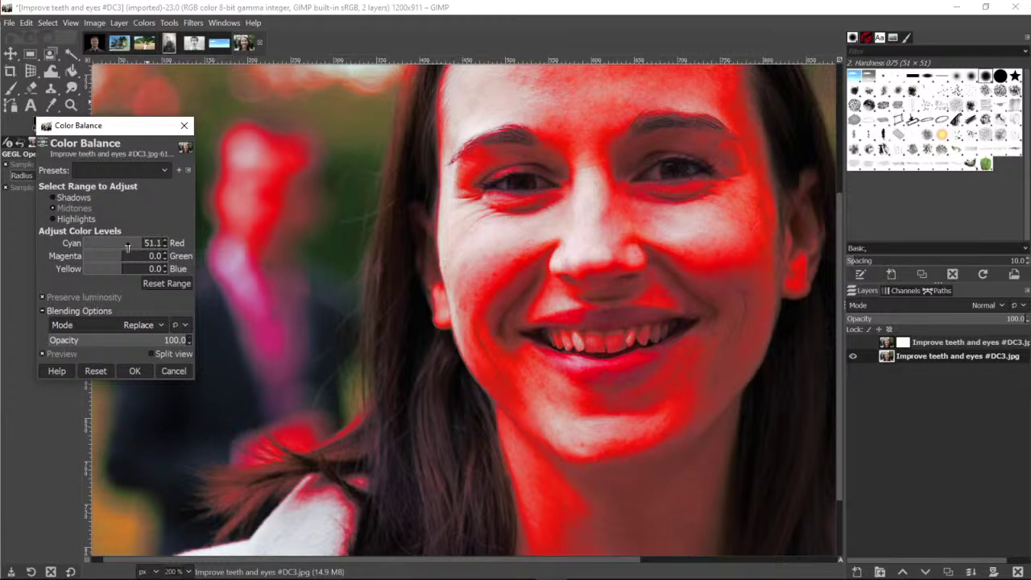
{"action": "left_click", "coordinate": [102, 243]}
{"action": "left_click_drag", "start_coordinate": [111, 256], "coordinate": [156, 258]}
{"action": "left_click", "coordinate": [148, 269]}
{"action": "left_click", "coordinate": [108, 269]}
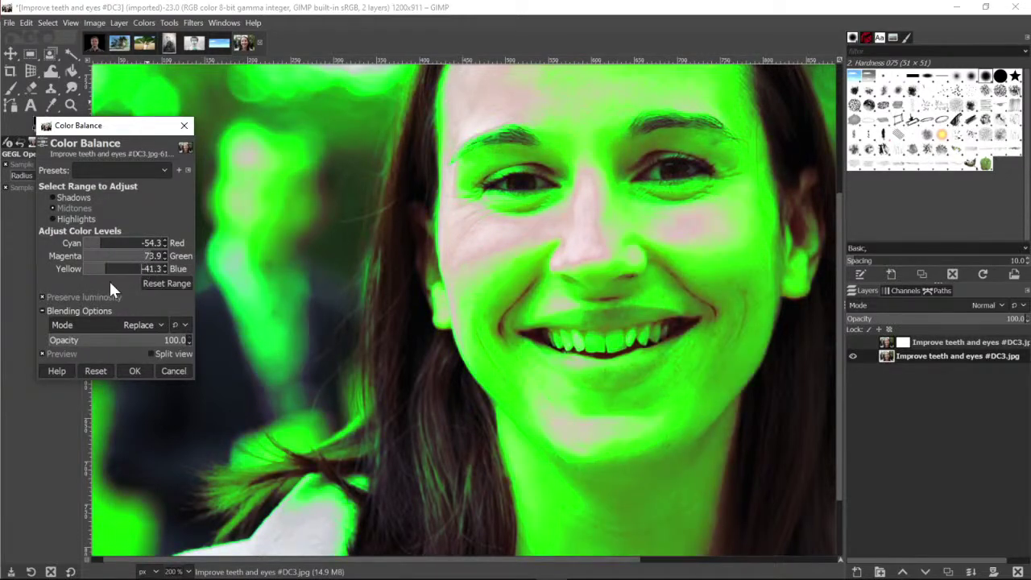
{"action": "left_click", "coordinate": [174, 371]}
Start a Brightness-Contrast adjustment on the original layer with brightness 30 and show the masked duplicate layer again
{"action": "left_click", "coordinate": [143, 24]}
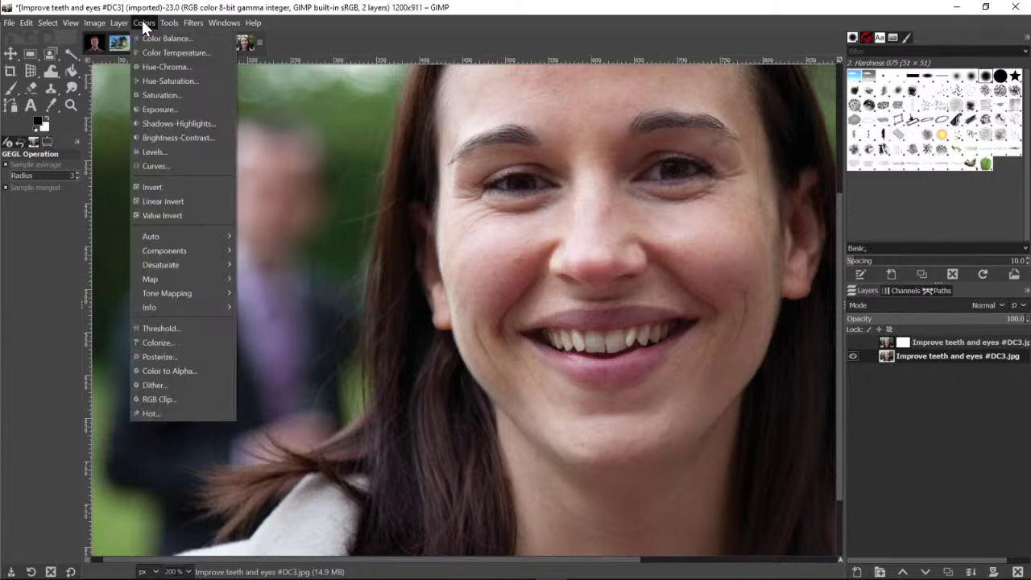
{"action": "left_click", "coordinate": [171, 141]}
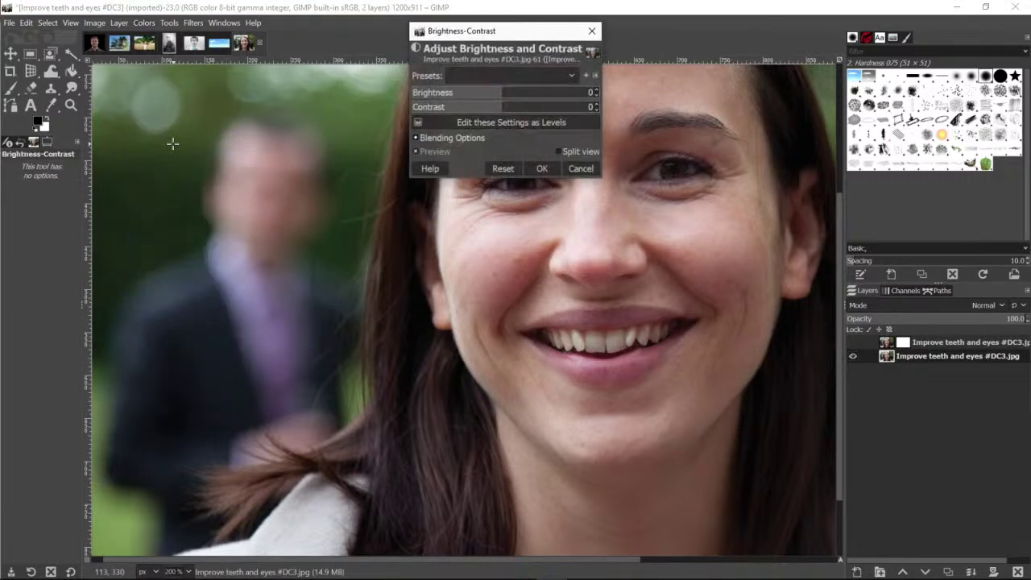
{"action": "left_click_drag", "start_coordinate": [499, 39], "coordinate": [168, 152]}
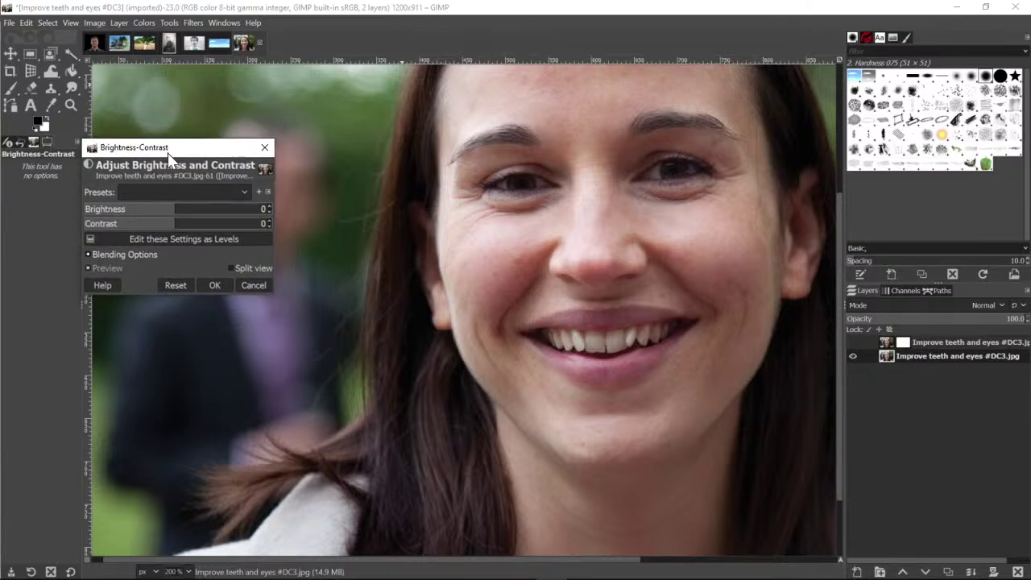
{"action": "left_click_drag", "start_coordinate": [179, 217], "coordinate": [197, 217]}
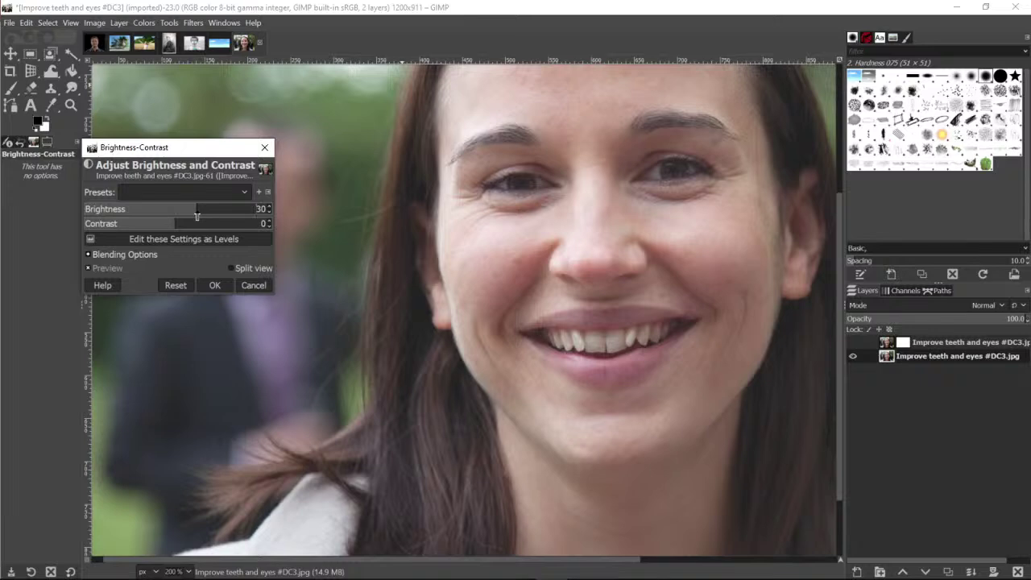
{"action": "left_click", "coordinate": [852, 342]}
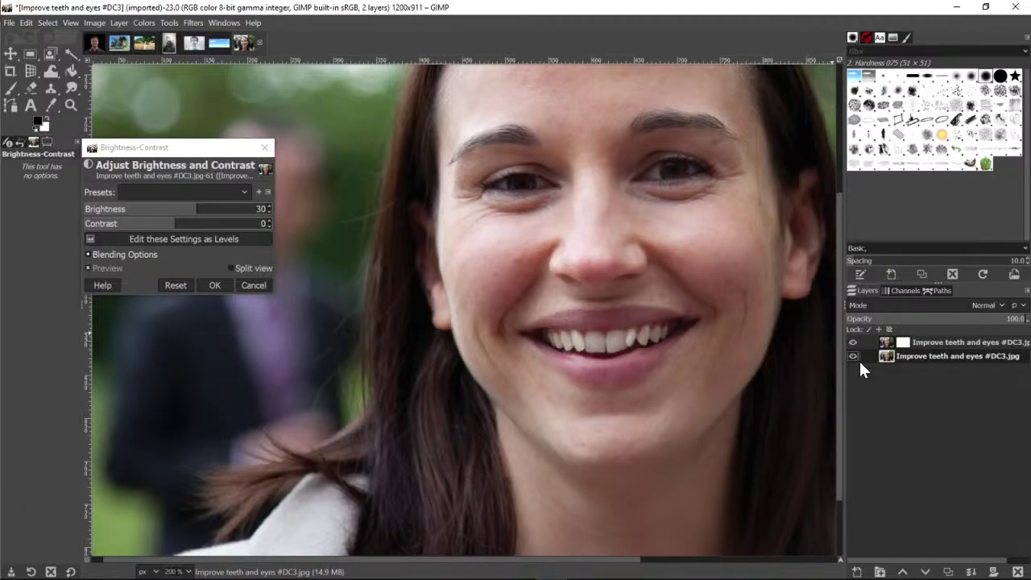
{"action": "left_click", "coordinate": [855, 355]}
{"action": "left_click", "coordinate": [855, 355]}
Try brightness values of -127, 25 and 38 on the original layer, toggling both layers' visibility to compare the teeth
{"action": "left_click", "coordinate": [211, 215]}
{"action": "left_click_drag", "start_coordinate": [211, 215], "coordinate": [83, 208]}
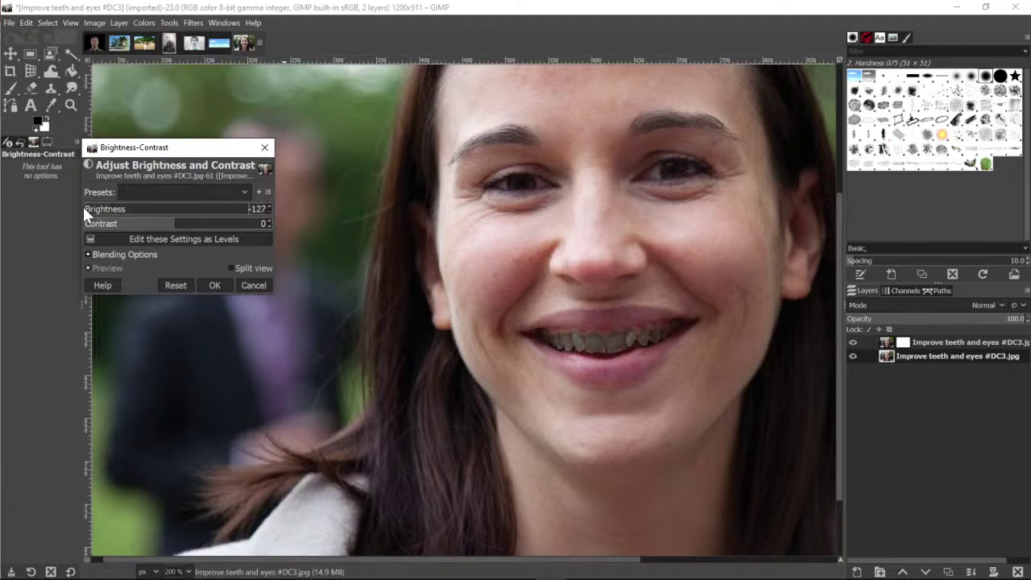
{"action": "left_click", "coordinate": [193, 214]}
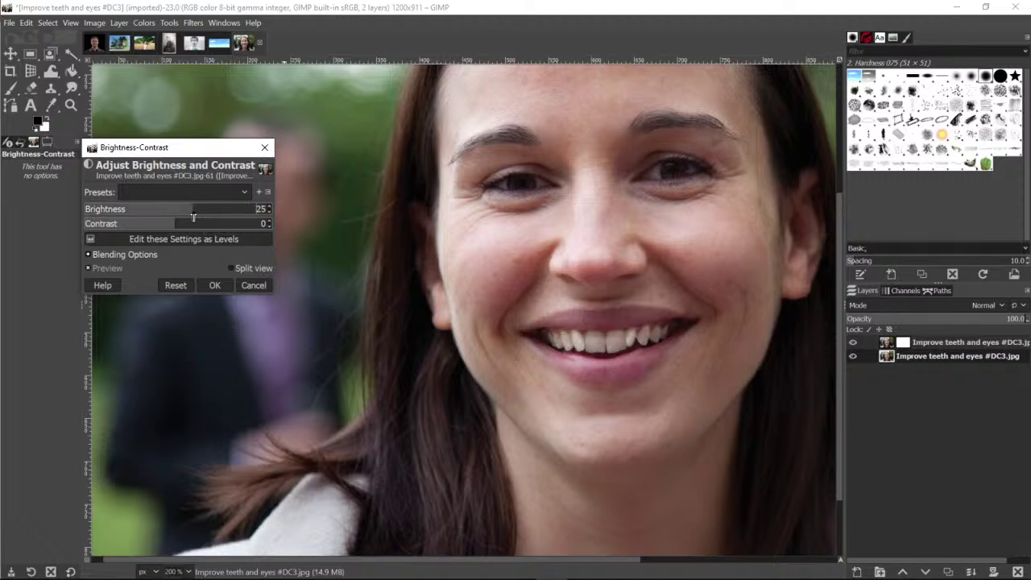
{"action": "mouse_move", "coordinate": [193, 215]}
{"action": "left_mouse_down"}
{"action": "mouse_move", "coordinate": [220, 214]}
{"action": "mouse_move", "coordinate": [193, 216]}
{"action": "left_mouse_up"}
{"action": "left_click", "coordinate": [853, 343]}
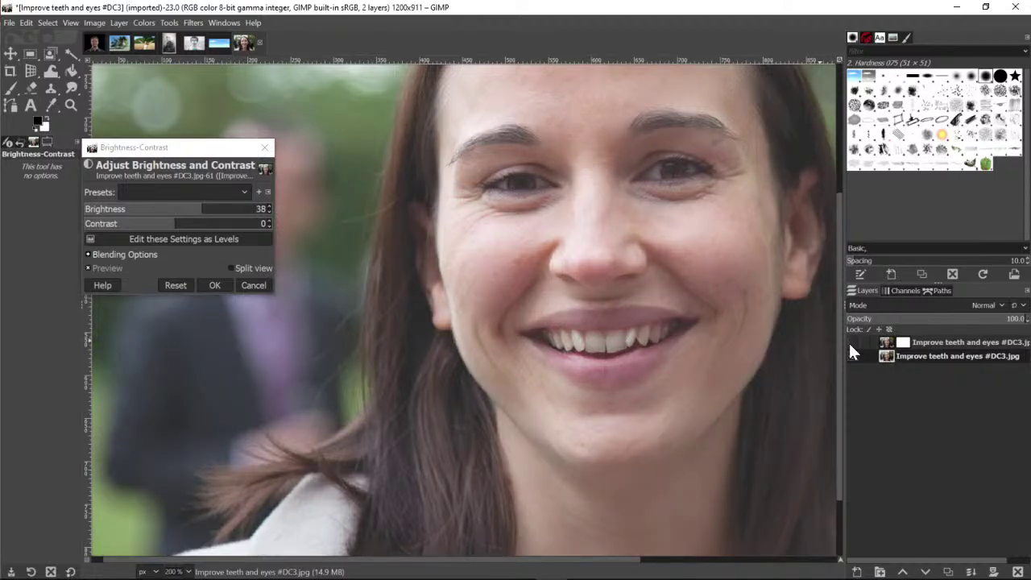
{"action": "left_click", "coordinate": [850, 343]}
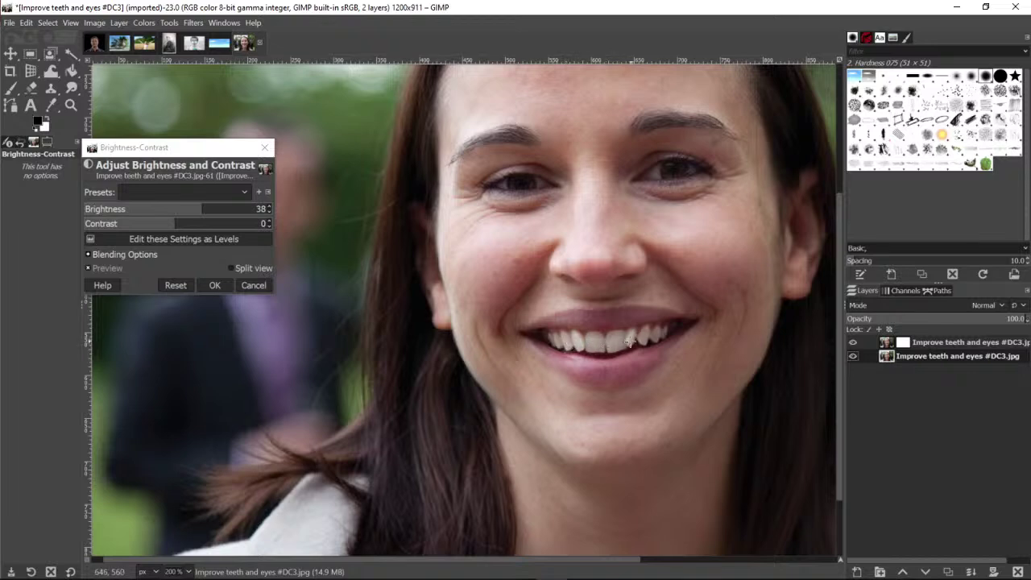
{"action": "left_click", "coordinate": [854, 356]}
{"action": "left_click", "coordinate": [854, 356]}
Set the original layer's brightness to 50 with contrast at 0 and apply the adjustment
{"action": "left_click", "coordinate": [207, 213]}
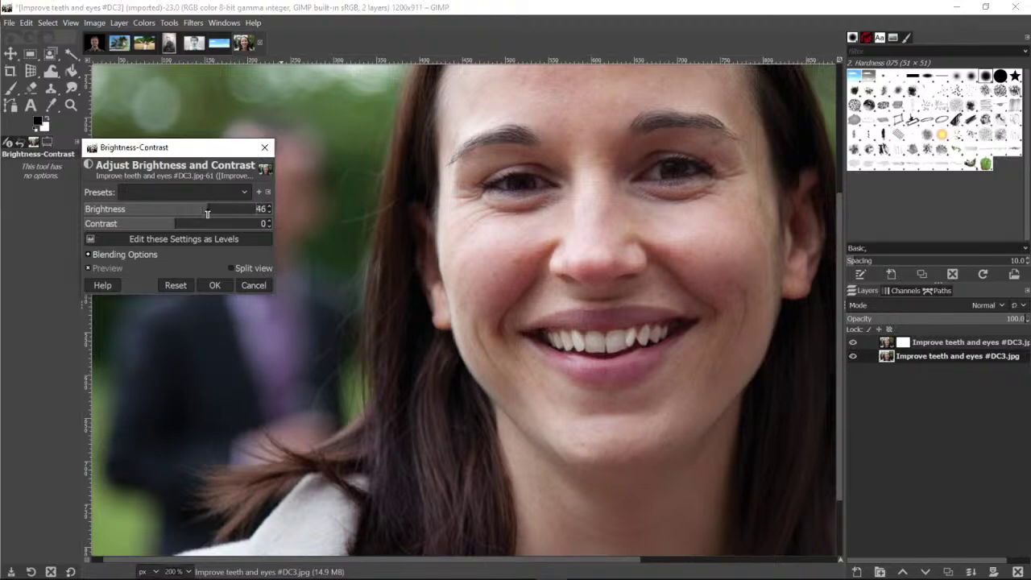
{"action": "left_click_drag", "start_coordinate": [207, 213], "coordinate": [174, 215]}
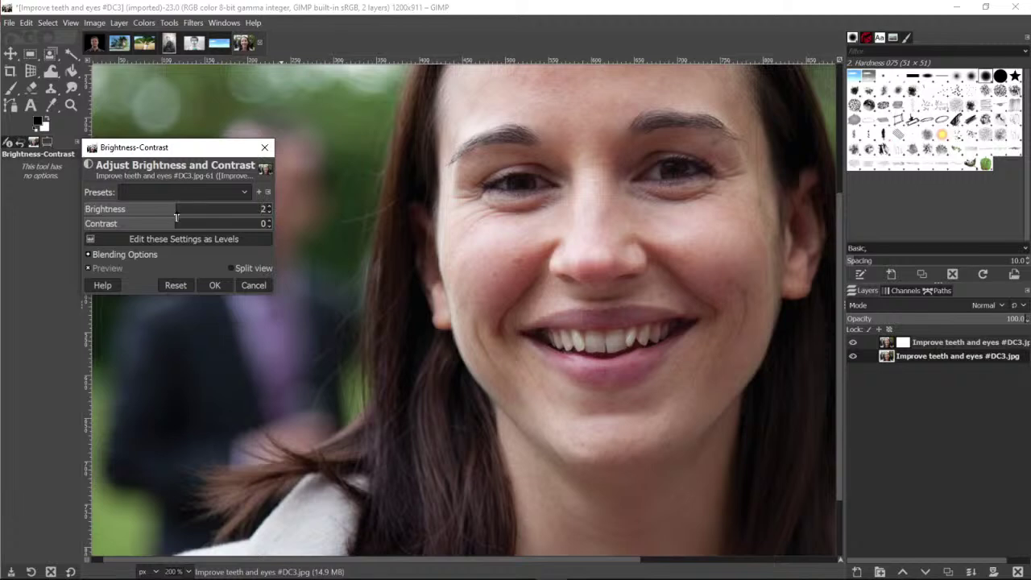
{"action": "left_click", "coordinate": [175, 285]}
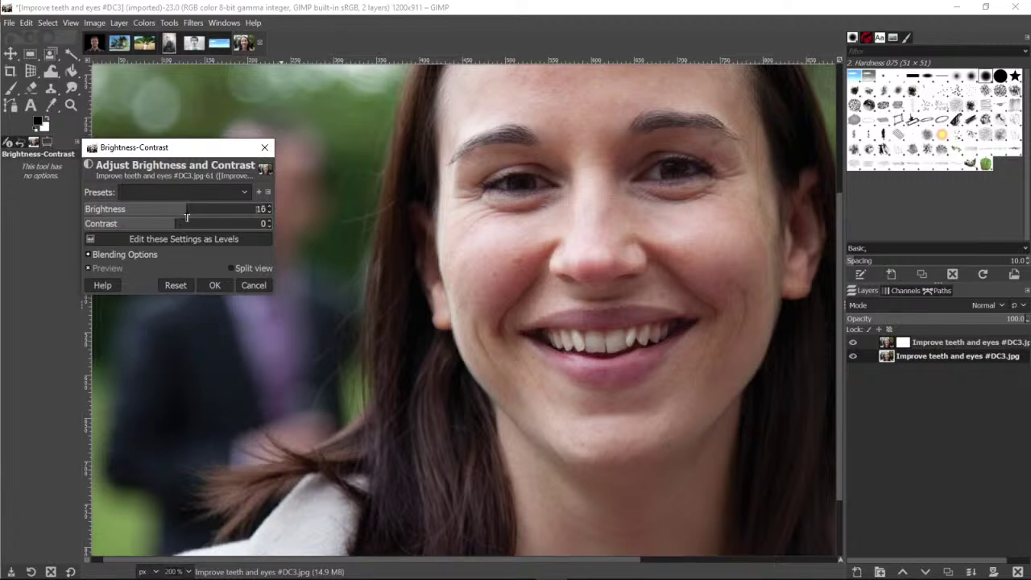
{"action": "left_click_drag", "start_coordinate": [190, 214], "coordinate": [211, 214]}
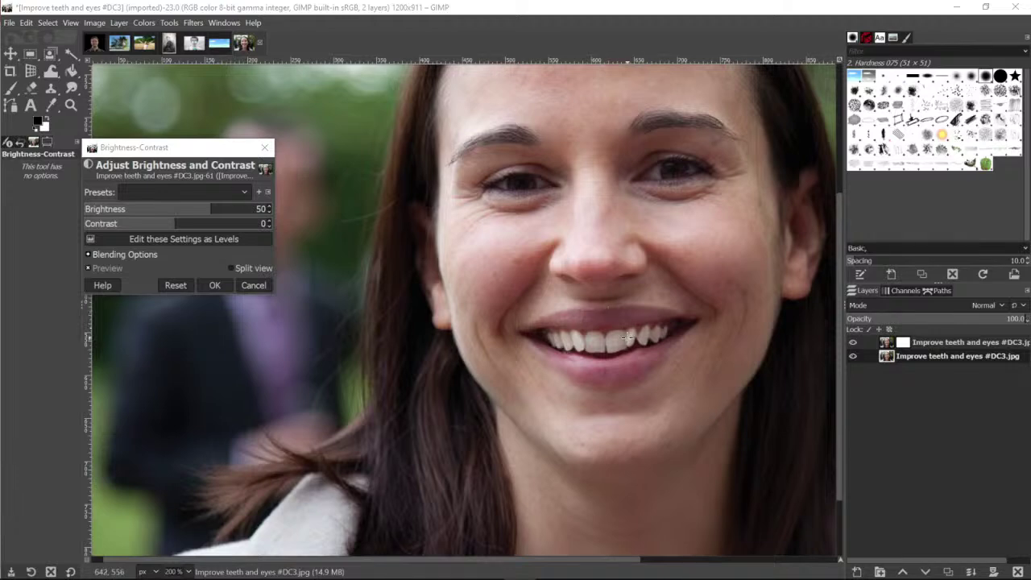
{"action": "left_click", "coordinate": [210, 284]}
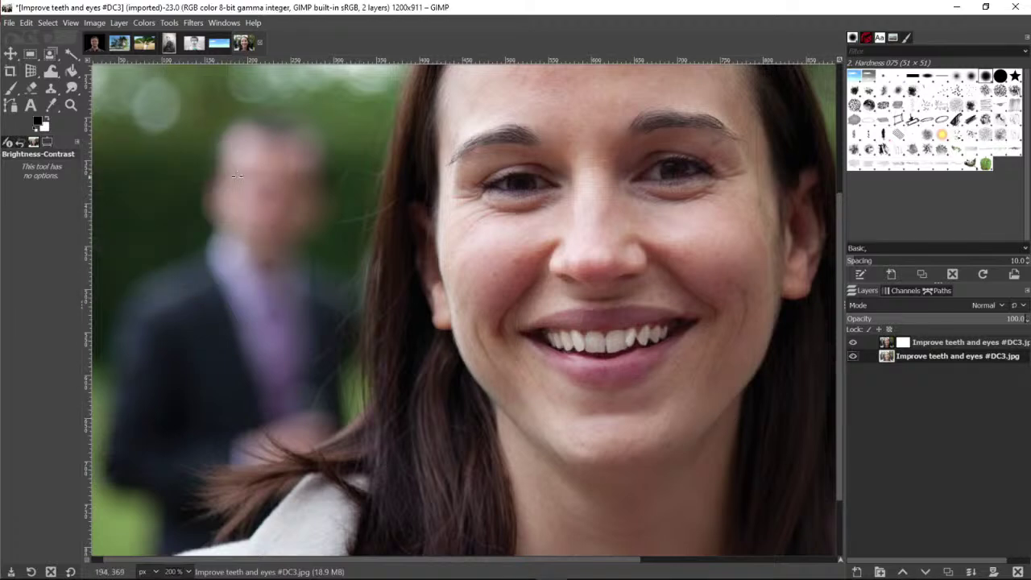
Examine the brightened teeth in the whole portrait, and inspect the eyes and mouth at up to 400% magnification
{"action": "left_click", "coordinate": [73, 108]}
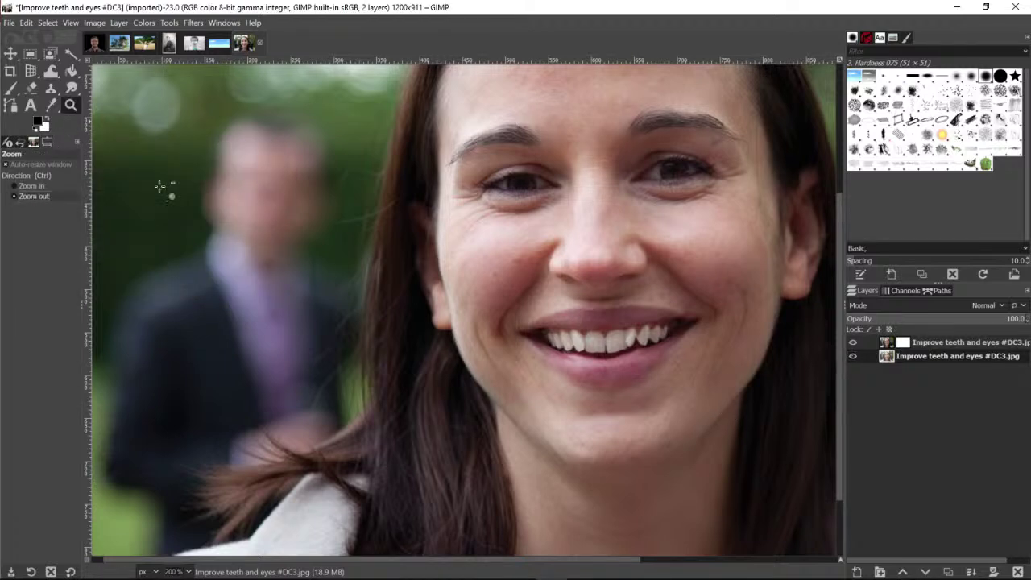
{"action": "left_click", "coordinate": [544, 241]}
{"action": "left_click", "coordinate": [622, 264]}
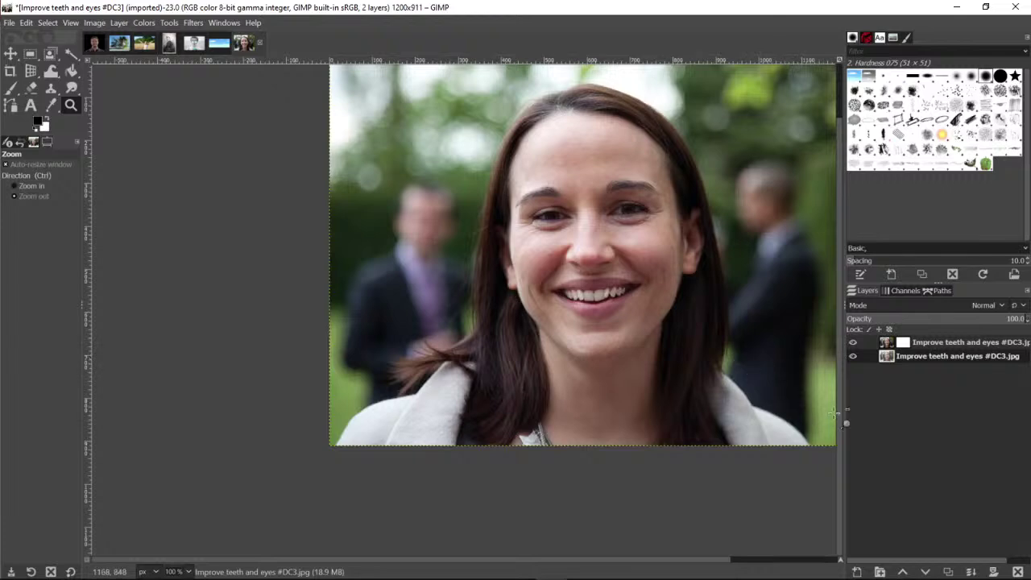
{"action": "left_click_drag", "start_coordinate": [838, 397], "coordinate": [830, 344]}
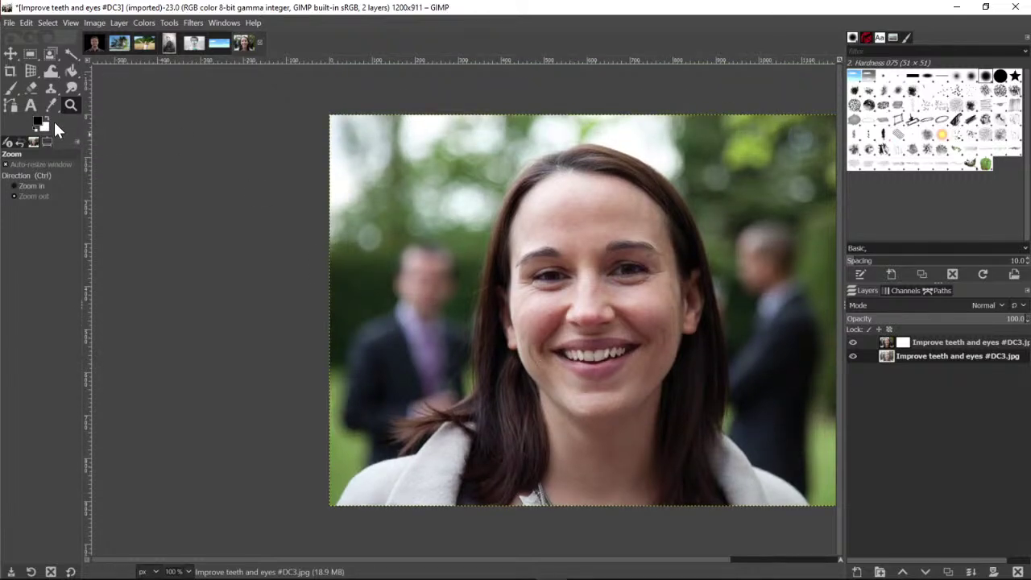
{"action": "left_click", "coordinate": [599, 266]}
{"action": "left_click", "coordinate": [598, 266]}
{"action": "left_click", "coordinate": [598, 264]}
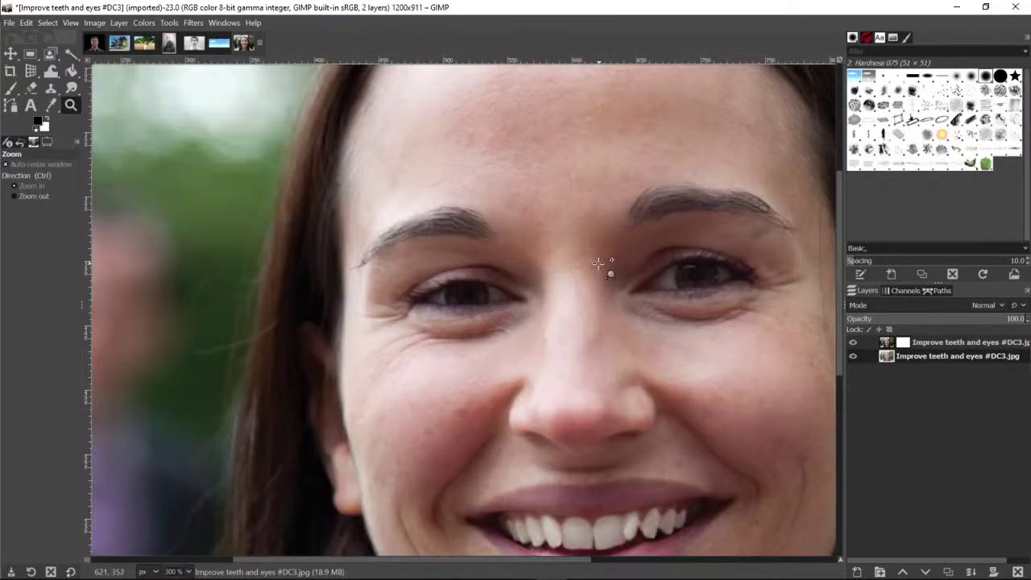
{"action": "left_click", "coordinate": [741, 259]}
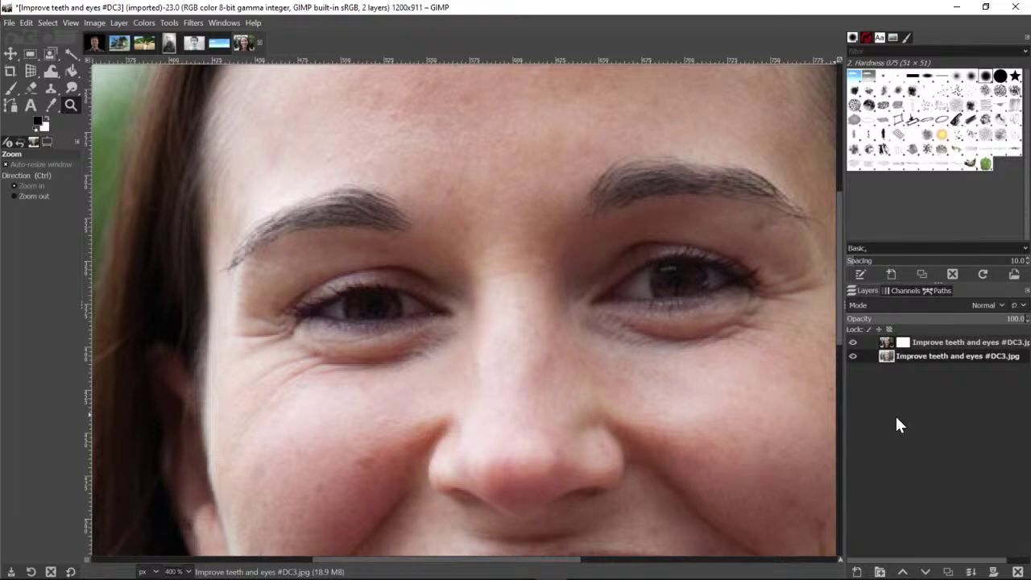
{"action": "scroll", "coordinate": [625, 381], "scroll_direction": "down", "scroll_amount": 6}
{"action": "scroll", "coordinate": [651, 391], "scroll_direction": "up", "scroll_amount": 3}
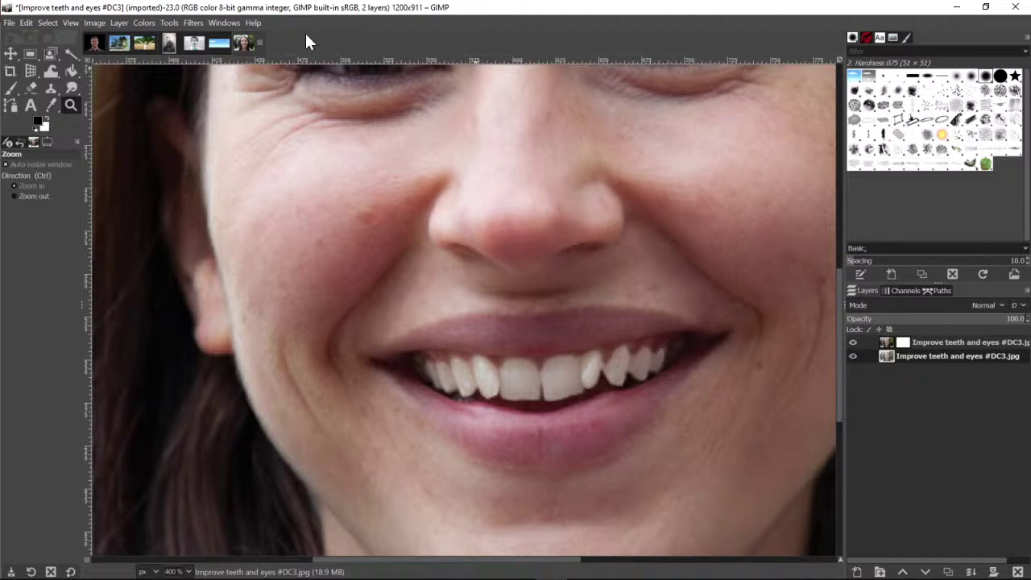
{"action": "left_click", "coordinate": [254, 24]}
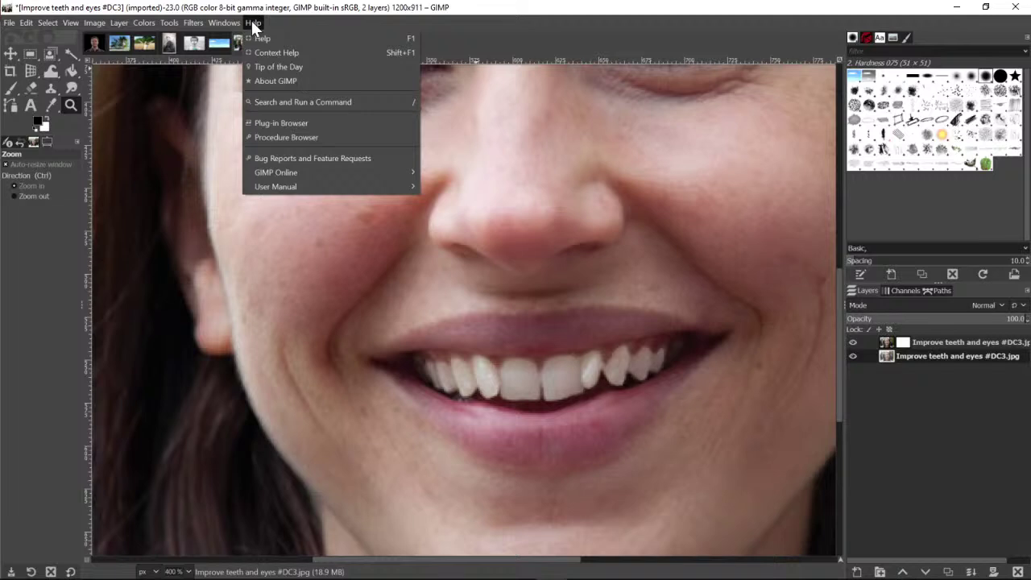
{"action": "mouse_move", "coordinate": [235, 26]}
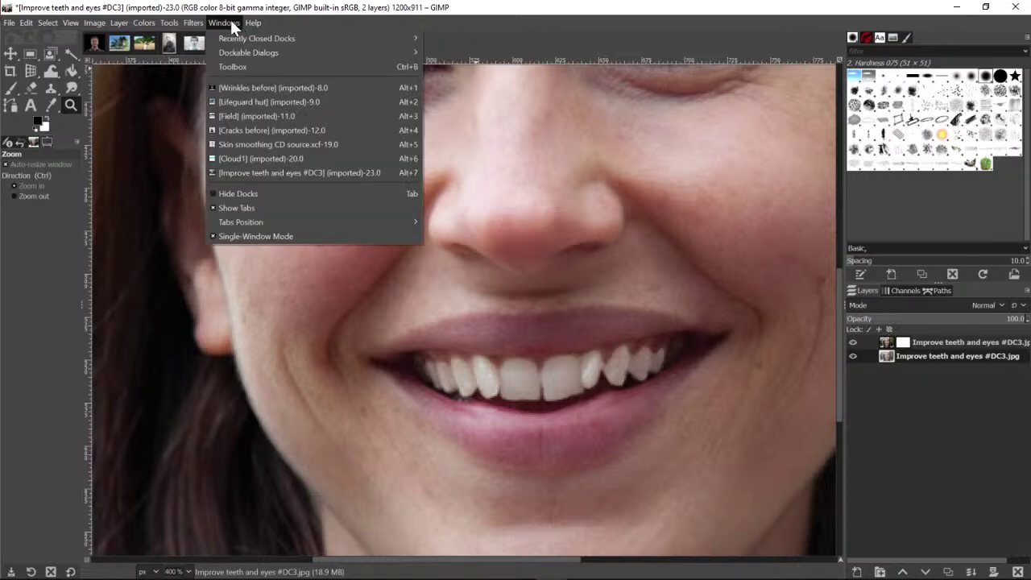
Hide the original layer and try painting the iris of the eye on the image's right side out of the duplicate layer's mask
{"action": "mouse_move", "coordinate": [191, 27]}
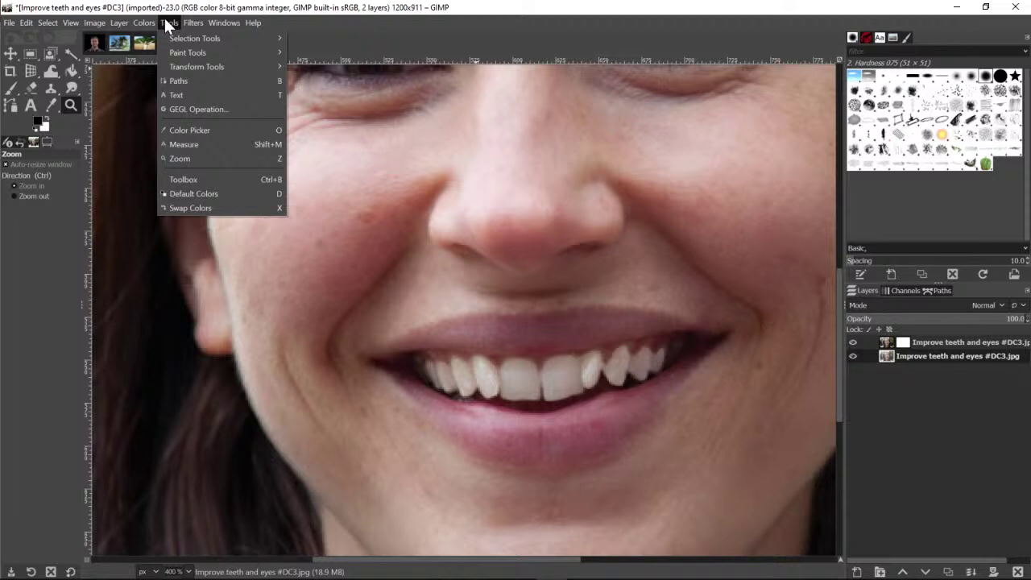
{"action": "left_click", "coordinate": [299, 10]}
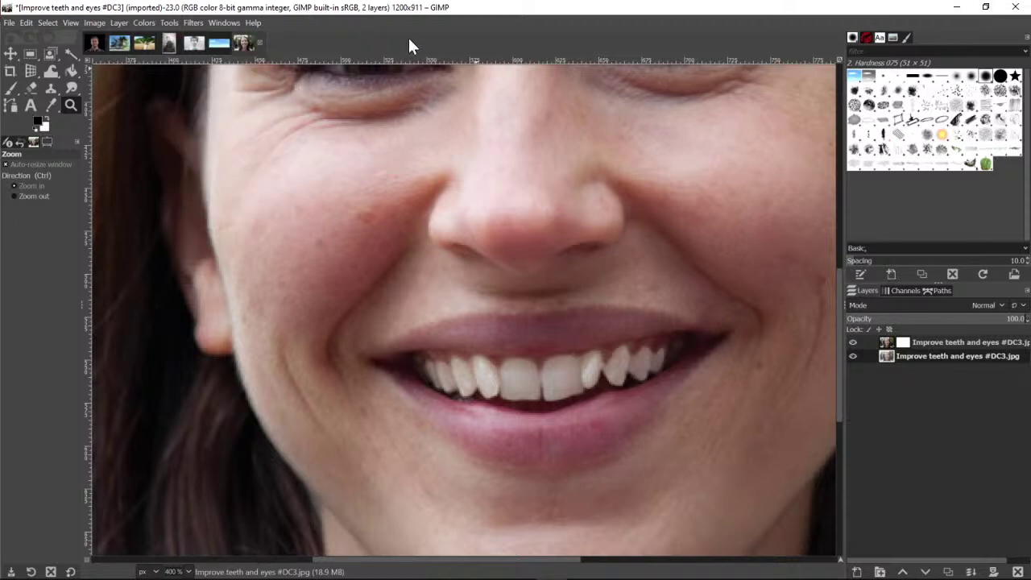
{"action": "scroll", "coordinate": [640, 265], "scroll_direction": "up", "scroll_amount": 5}
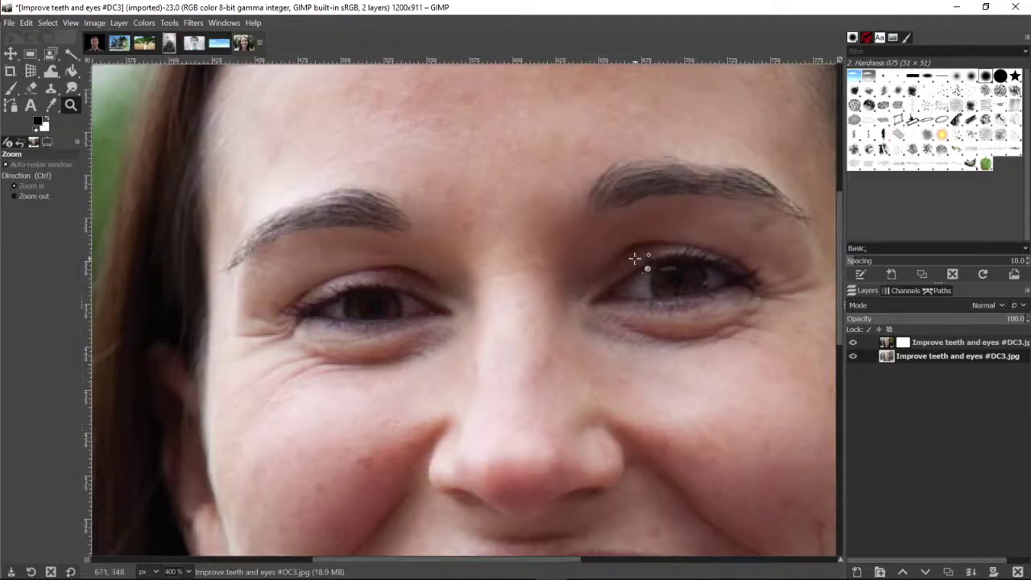
{"action": "scroll", "coordinate": [639, 260], "scroll_direction": "down", "scroll_amount": 2}
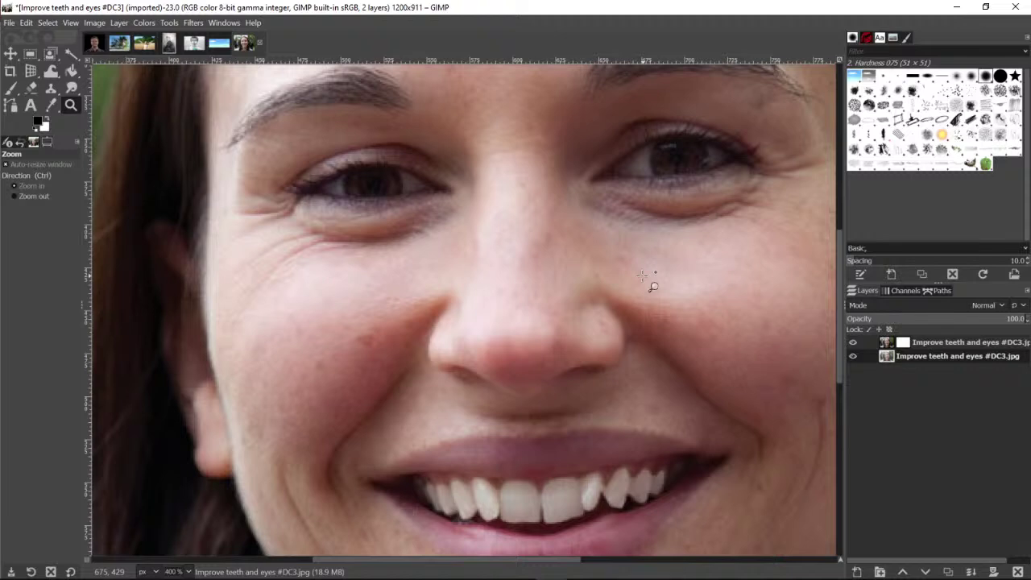
{"action": "left_click", "coordinate": [11, 87]}
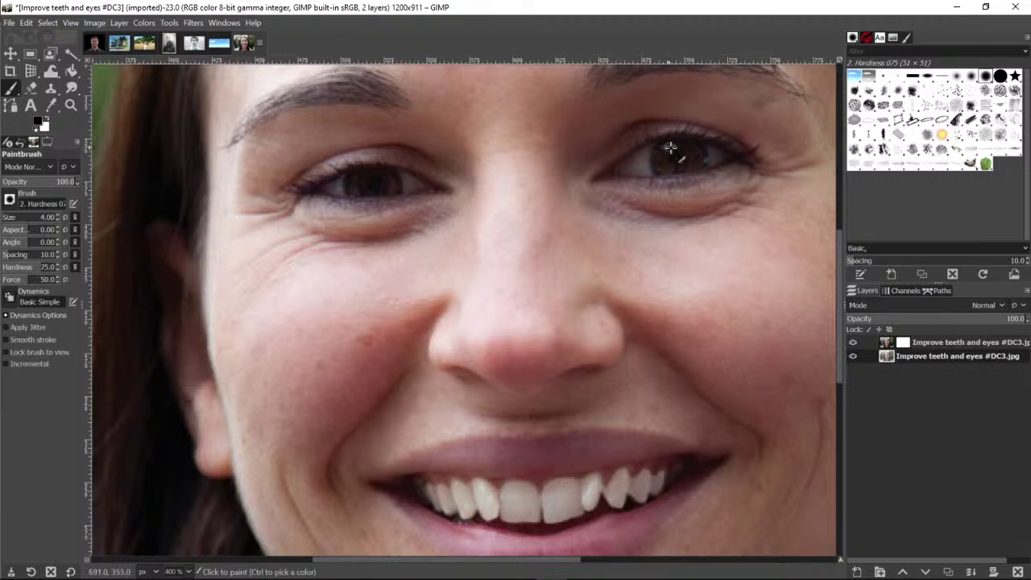
{"action": "left_click", "coordinate": [853, 356]}
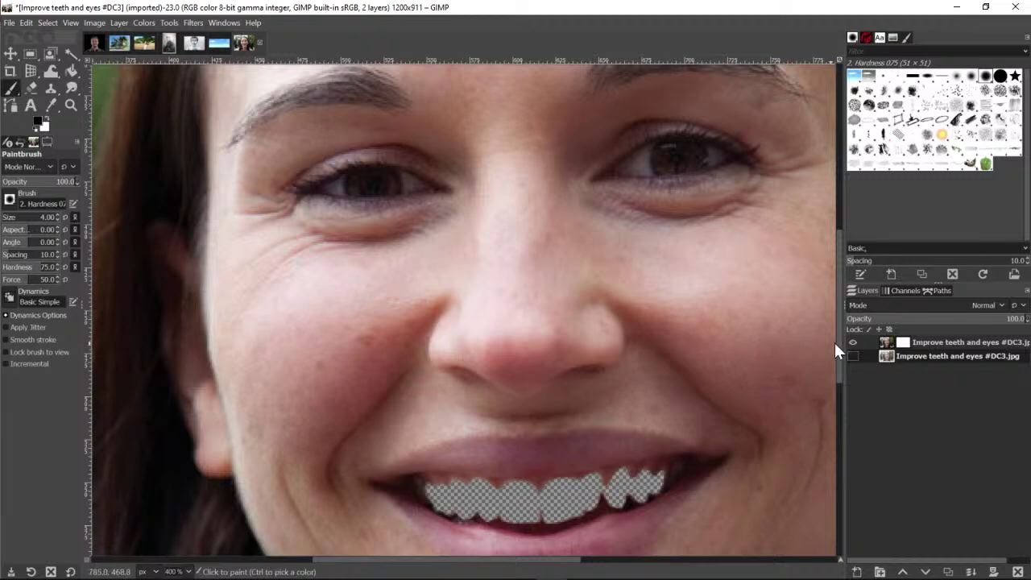
{"action": "left_click", "coordinate": [886, 342]}
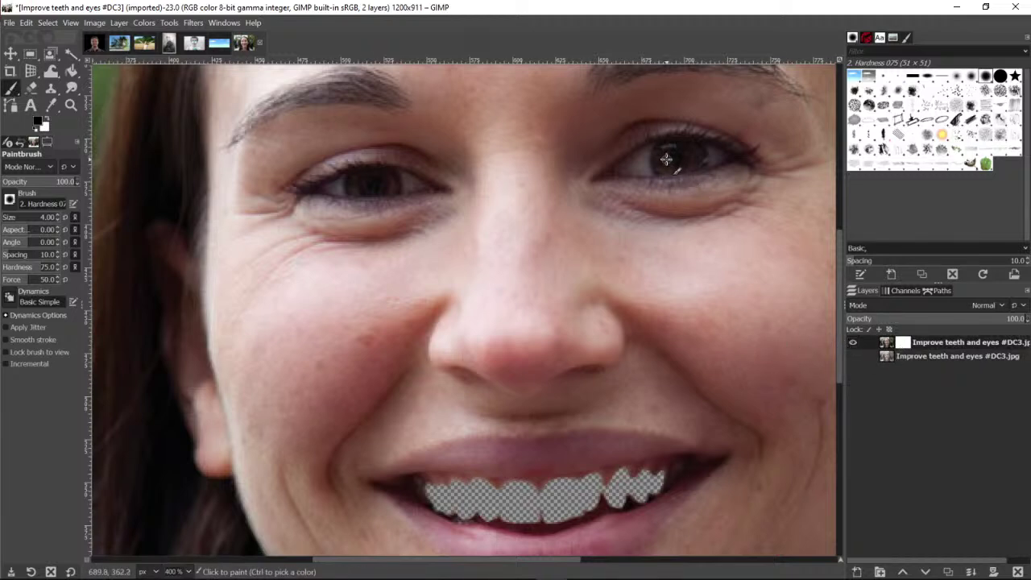
{"action": "mouse_move", "coordinate": [665, 159]}
{"action": "left_mouse_down"}
{"action": "mouse_move", "coordinate": [702, 163]}
{"action": "mouse_move", "coordinate": [661, 172]}
{"action": "mouse_move", "coordinate": [697, 172]}
{"action": "mouse_move", "coordinate": [653, 166]}
{"action": "mouse_move", "coordinate": [672, 141]}
{"action": "mouse_move", "coordinate": [707, 157]}
{"action": "mouse_move", "coordinate": [683, 165]}
{"action": "mouse_move", "coordinate": [700, 158]}
{"action": "mouse_move", "coordinate": [691, 166]}
{"action": "mouse_move", "coordinate": [676, 142]}
{"action": "mouse_move", "coordinate": [664, 154]}
{"action": "mouse_move", "coordinate": [673, 140]}
{"action": "mouse_move", "coordinate": [669, 166]}
{"action": "left_mouse_up"}
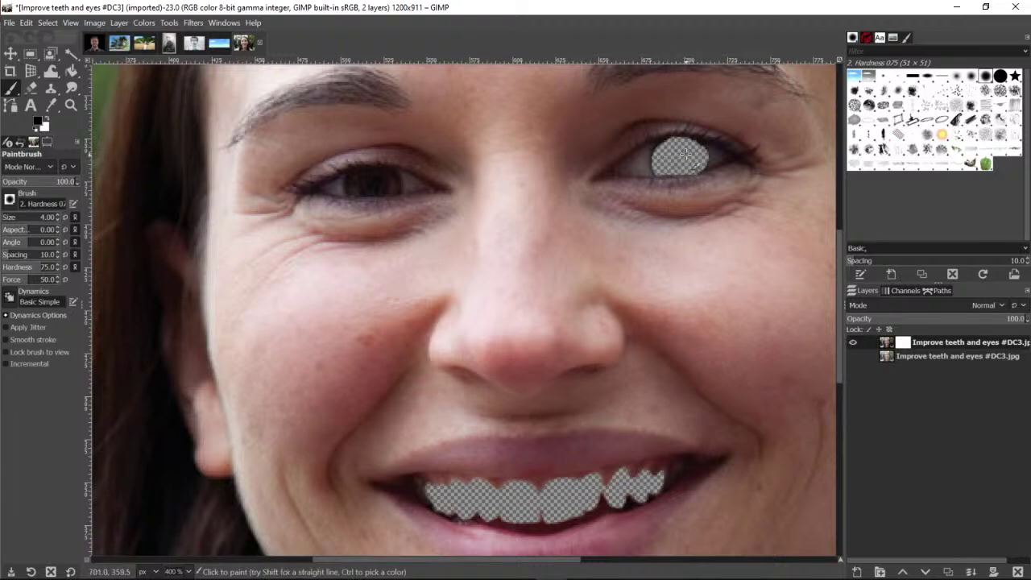
Check the masked iris with the original layer shown and hidden, and undo the brush stroke on the eye
{"action": "left_click", "coordinate": [853, 355]}
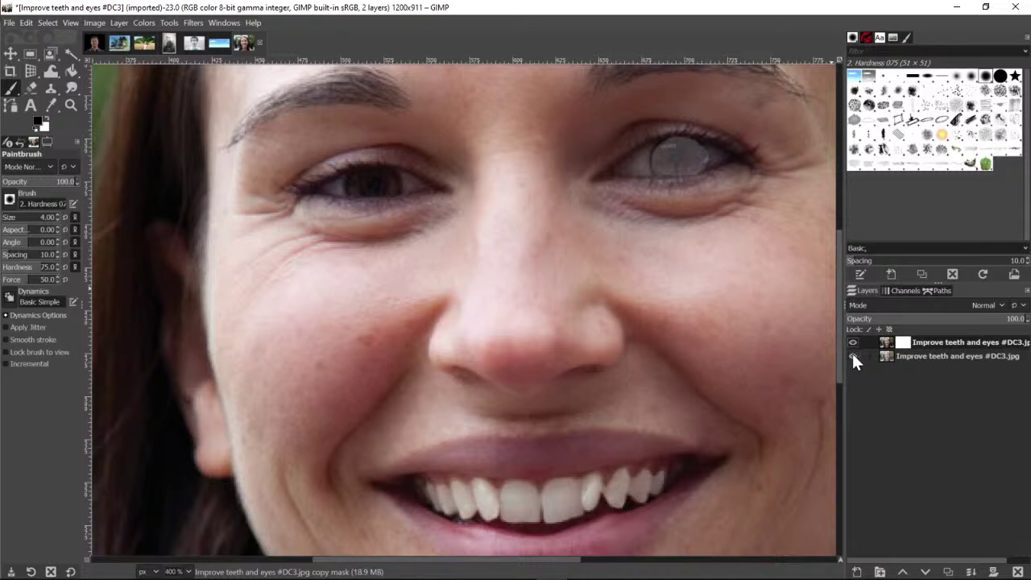
{"action": "left_click", "coordinate": [852, 354]}
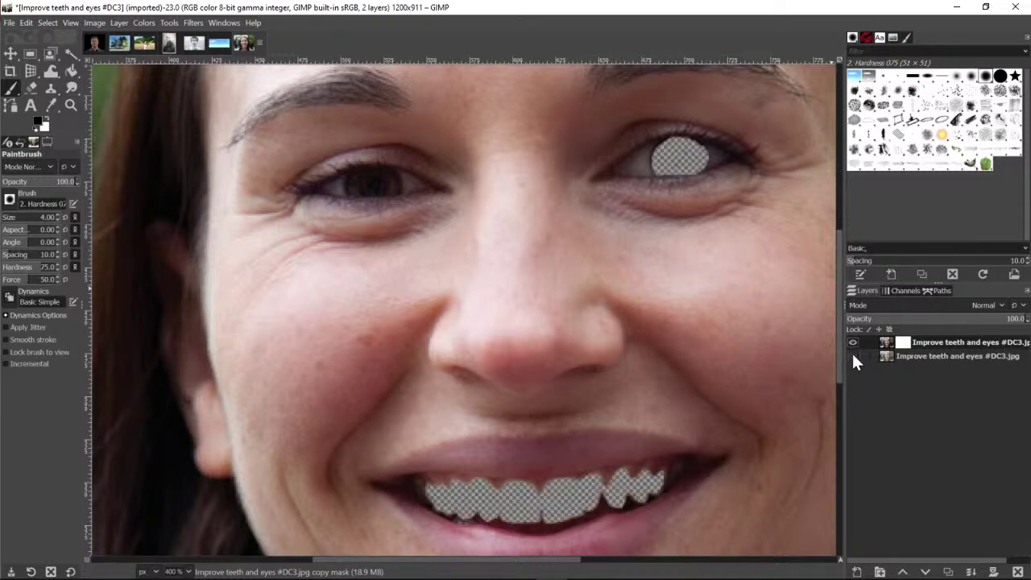
{"action": "left_click", "coordinate": [28, 22]}
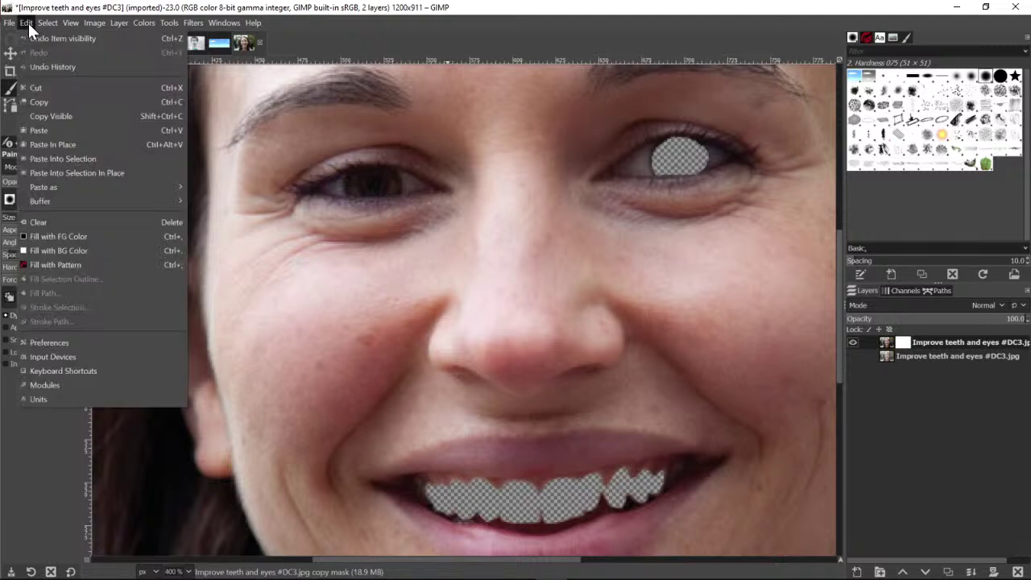
{"action": "left_click", "coordinate": [36, 36]}
{"action": "left_click", "coordinate": [28, 23]}
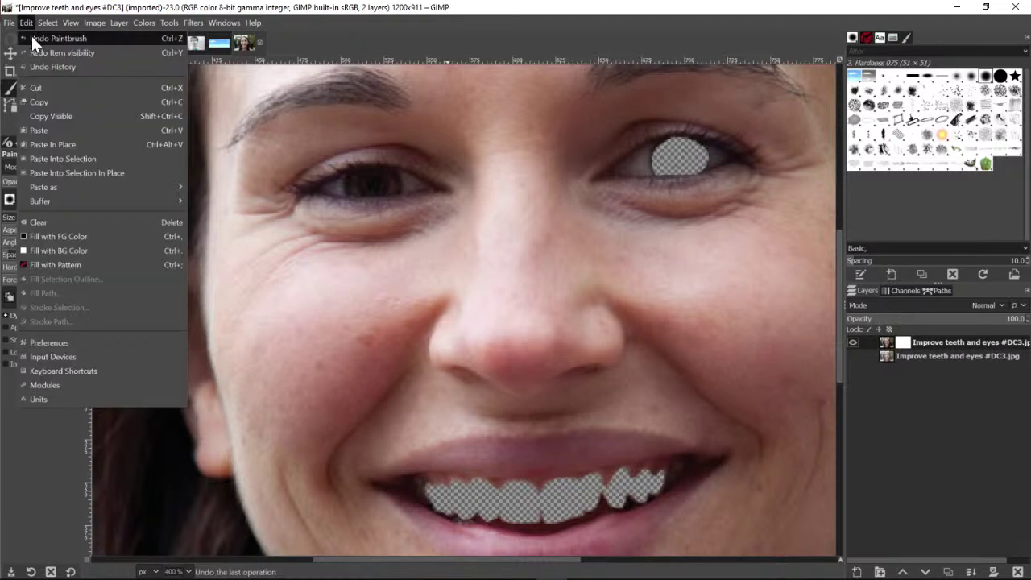
{"action": "left_click", "coordinate": [32, 37]}
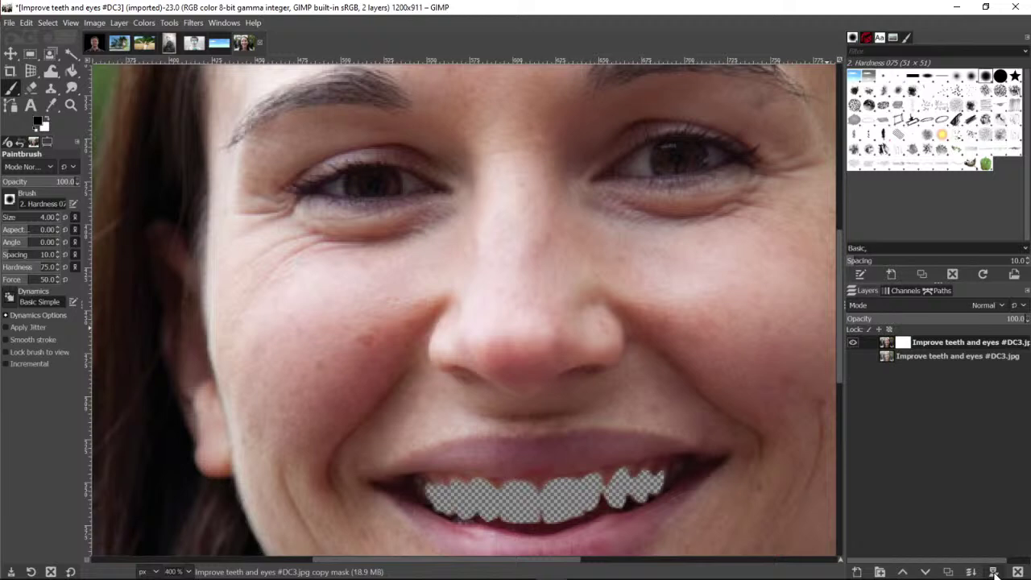
Duplicate the masked layer and place the lower masked copy beneath the original layer, with the original shown
{"action": "left_click", "coordinate": [948, 572]}
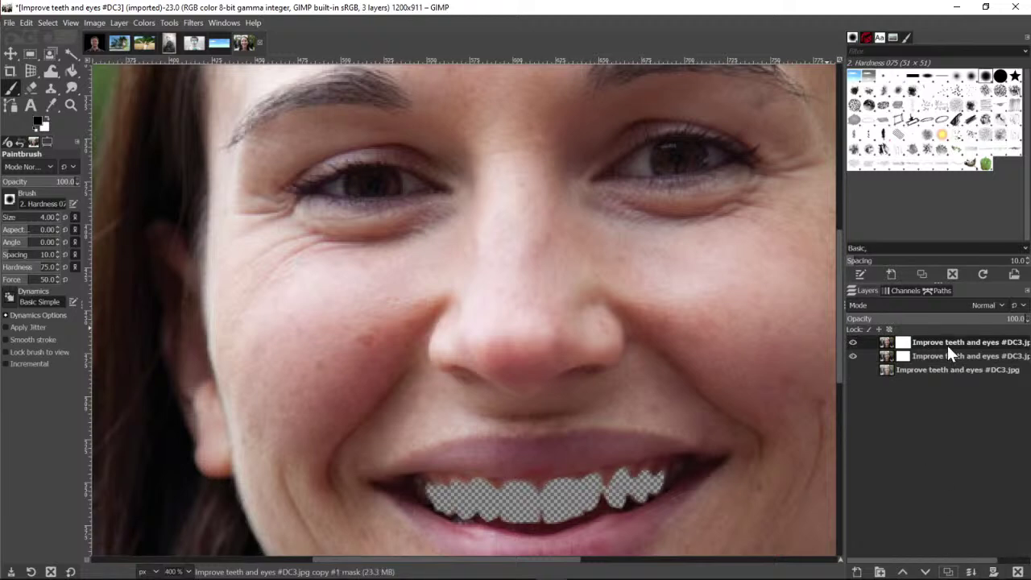
{"action": "left_click", "coordinate": [903, 354]}
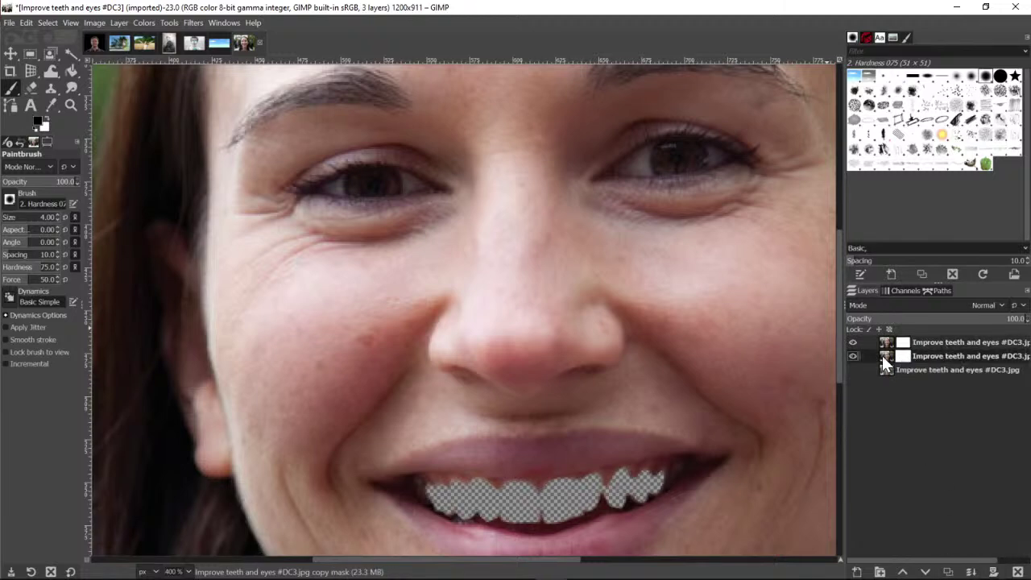
{"action": "left_click", "coordinate": [854, 356]}
{"action": "left_click", "coordinate": [854, 356]}
{"action": "left_click", "coordinate": [851, 369]}
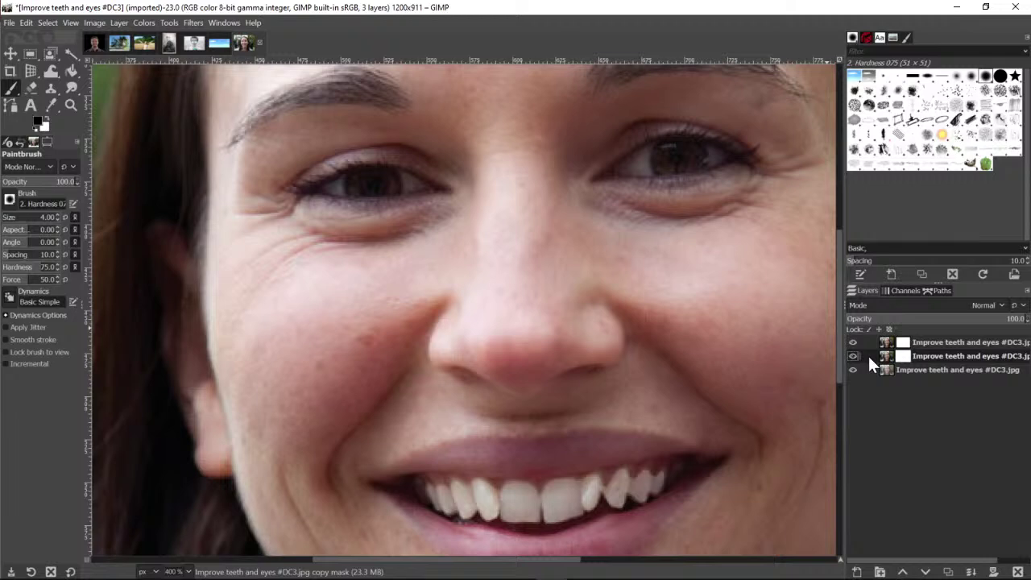
{"action": "left_click", "coordinate": [866, 356]}
{"action": "left_click_drag", "start_coordinate": [920, 356], "coordinate": [913, 388]}
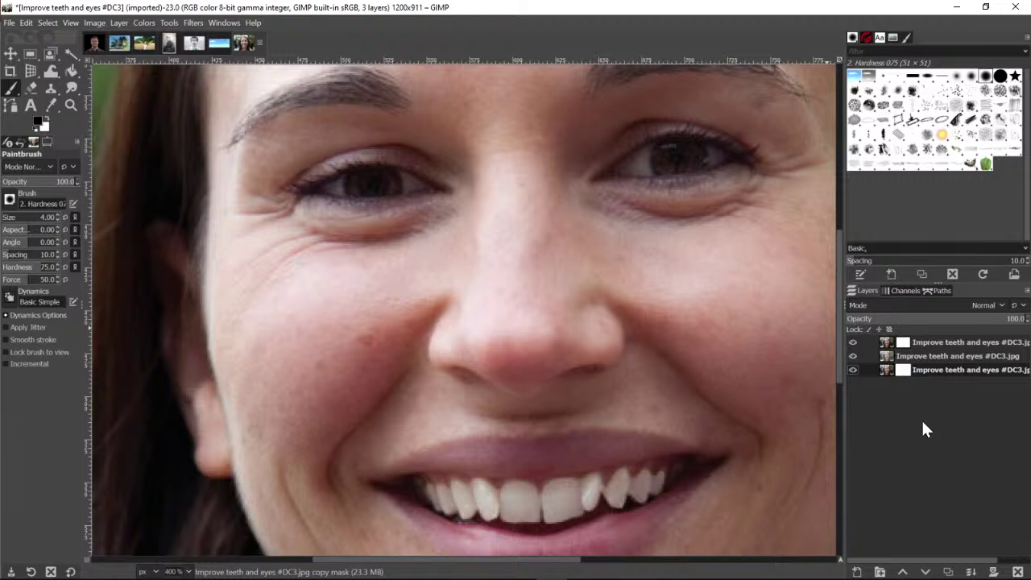
Add a White (full opacity) layer mask to the brightened original layer and toggle that layer's visibility to check its effect on the teeth
{"action": "left_click", "coordinate": [932, 355]}
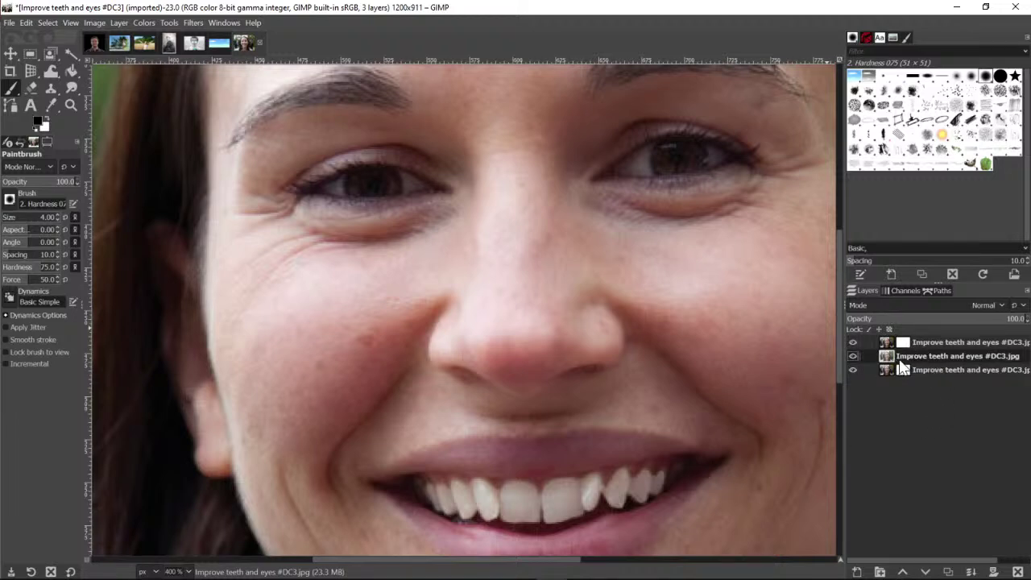
{"action": "left_click", "coordinate": [993, 571]}
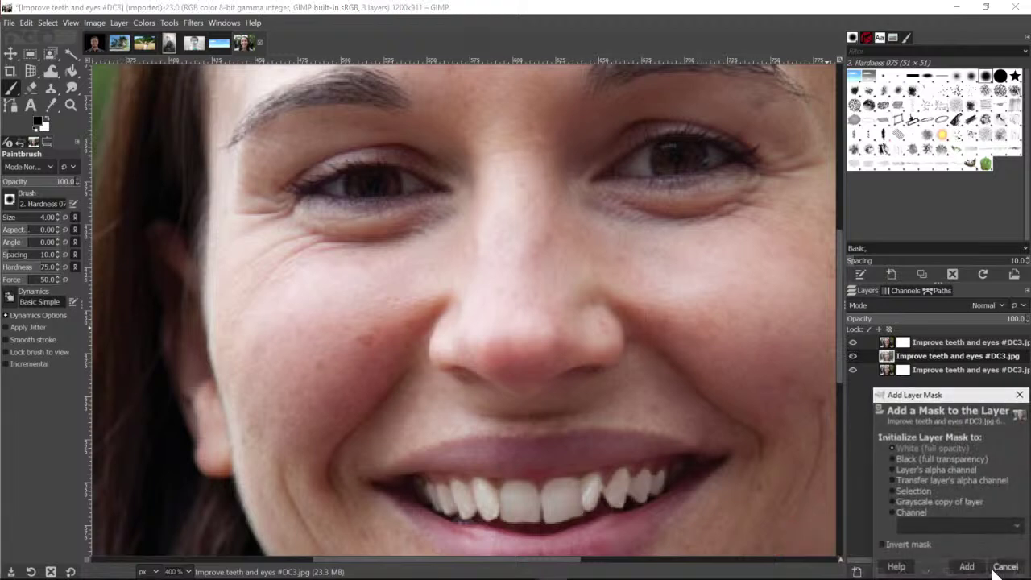
{"action": "left_click", "coordinate": [967, 567]}
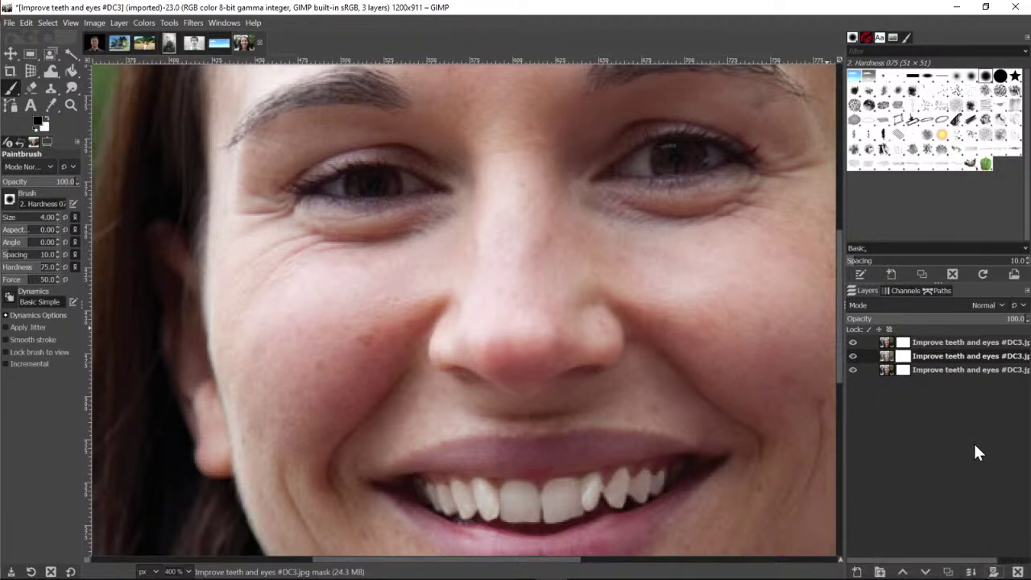
{"action": "left_click", "coordinate": [852, 356]}
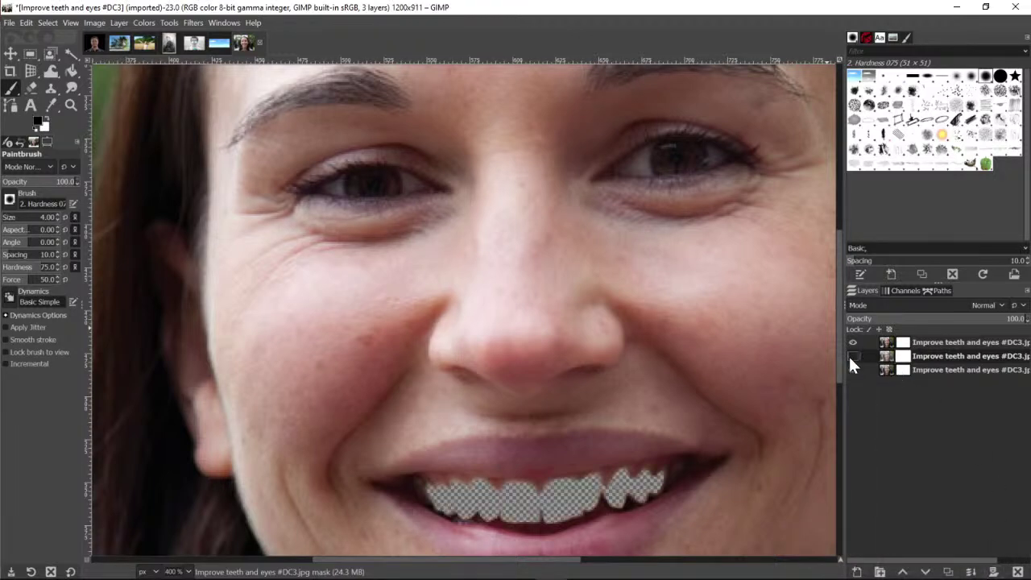
{"action": "left_click", "coordinate": [852, 356]}
{"action": "left_click", "coordinate": [852, 356]}
{"action": "left_click", "coordinate": [852, 356]}
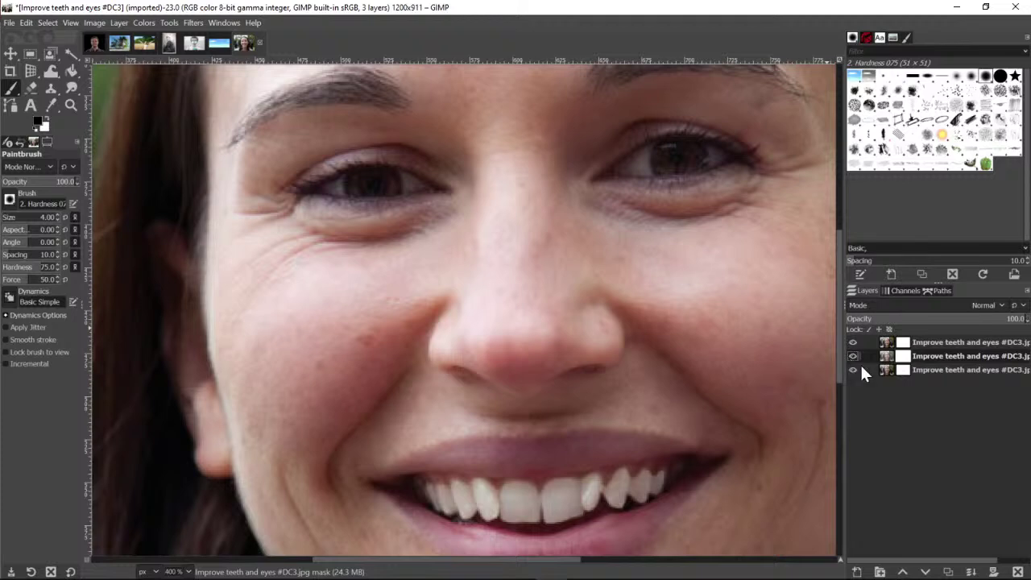
Rename the brightened original layer as teeth
{"action": "double_click", "coordinate": [965, 354]}
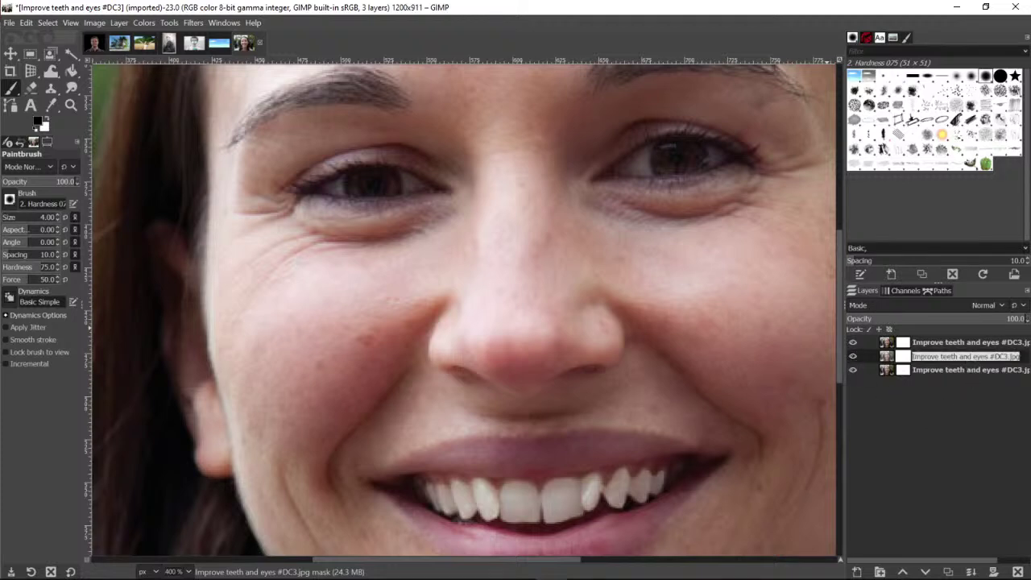
{"action": "type", "text": "teeth"}
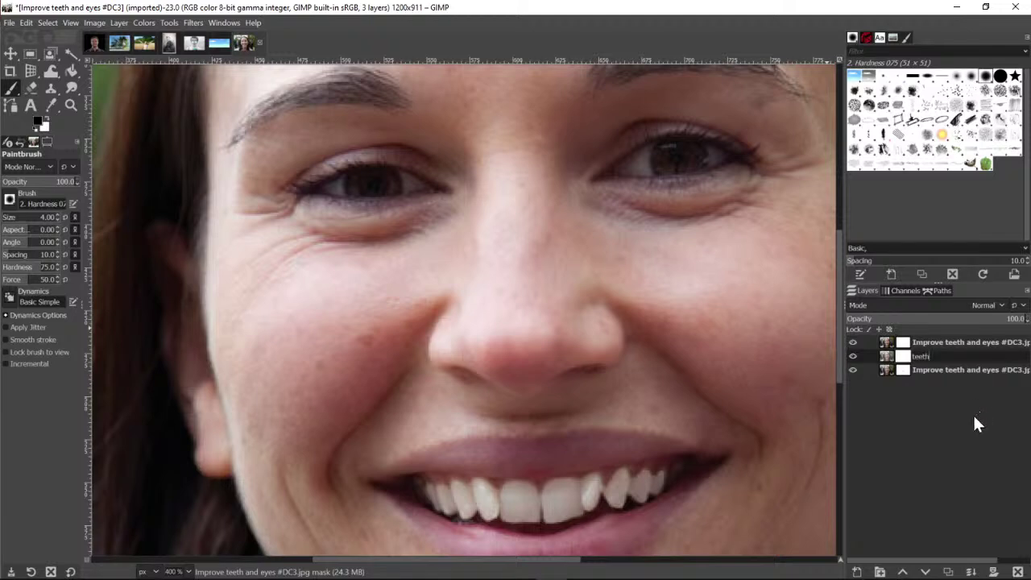
{"action": "key", "text": "Return"}
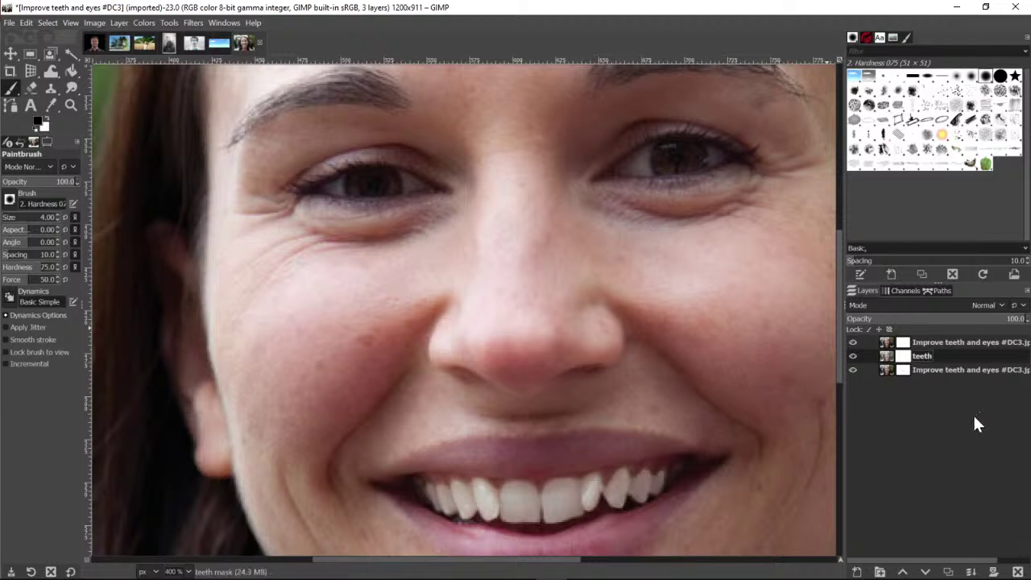
Mask out the whole iris of the eye on the image's right side in the top duplicate layer with the size 4 Paintbrush
{"action": "left_click", "coordinate": [949, 341]}
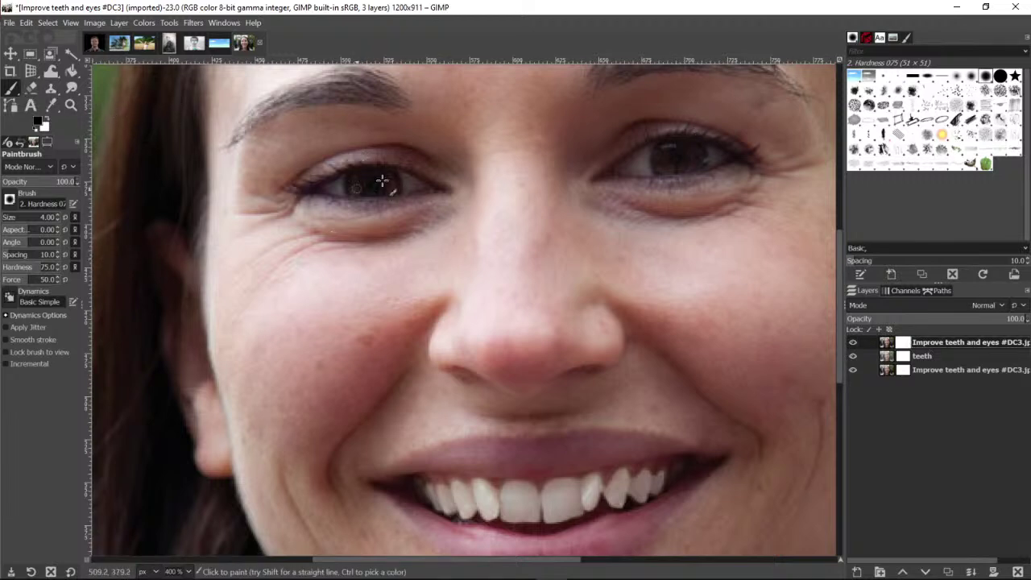
{"action": "mouse_move", "coordinate": [664, 156]}
{"action": "left_mouse_down"}
{"action": "mouse_move", "coordinate": [692, 152]}
{"action": "mouse_move", "coordinate": [700, 162]}
{"action": "left_mouse_up"}
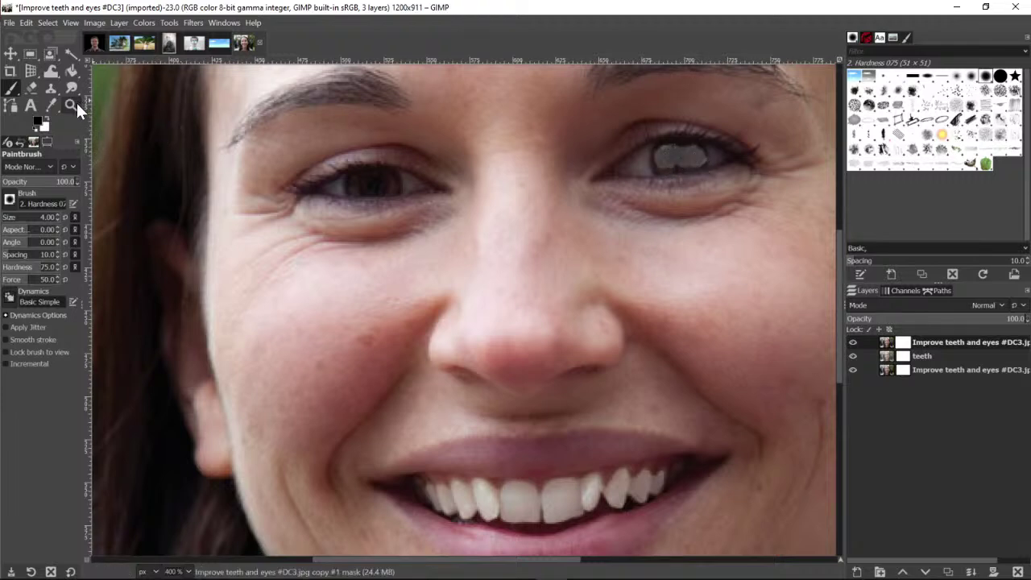
{"action": "left_click", "coordinate": [71, 104]}
{"action": "left_click", "coordinate": [691, 156]}
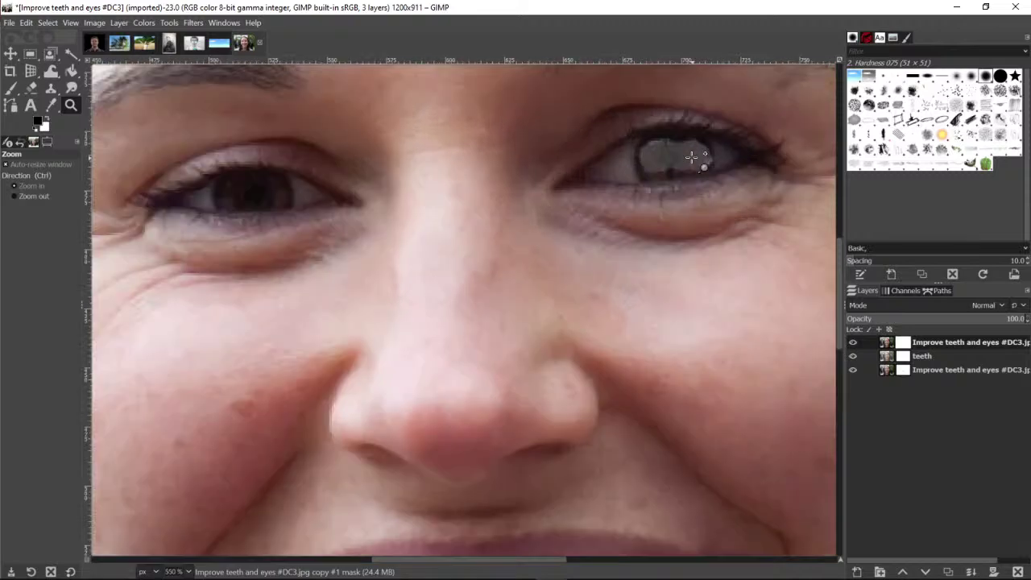
{"action": "left_click", "coordinate": [691, 156]}
{"action": "left_click", "coordinate": [691, 156]}
{"action": "left_click", "coordinate": [692, 156]}
{"action": "left_click", "coordinate": [691, 156]}
{"action": "scroll", "coordinate": [702, 196], "scroll_direction": "up", "scroll_amount": 3}
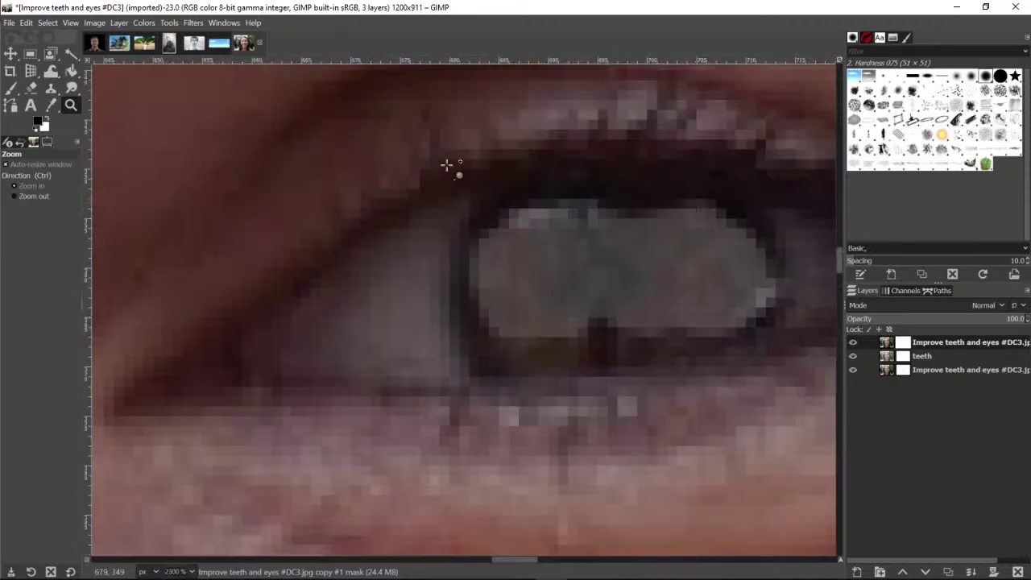
{"action": "left_click", "coordinate": [11, 89]}
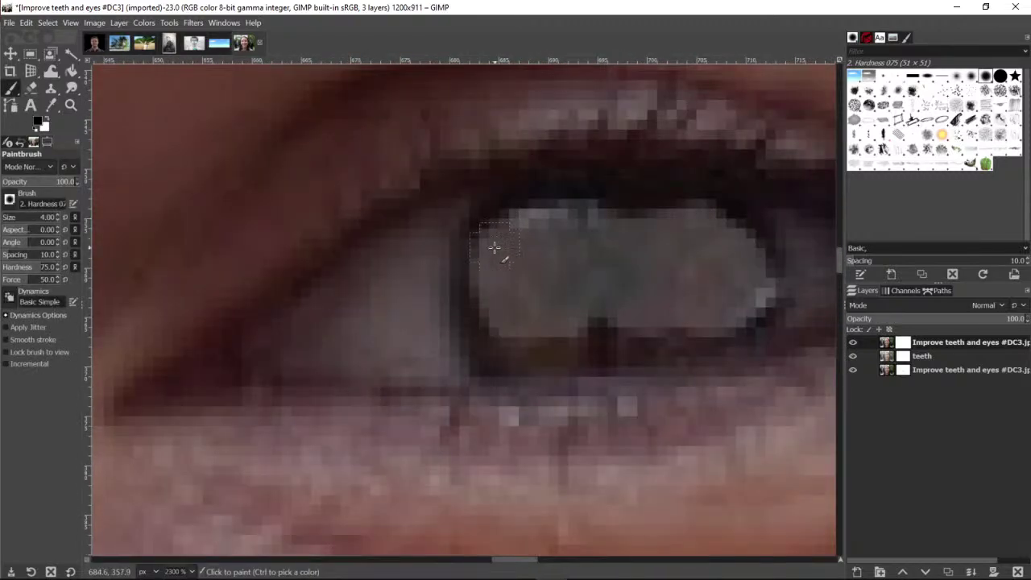
{"action": "mouse_move", "coordinate": [481, 285]}
{"action": "left_mouse_down"}
{"action": "mouse_move", "coordinate": [489, 345]}
{"action": "mouse_move", "coordinate": [501, 351]}
{"action": "mouse_move", "coordinate": [549, 354]}
{"action": "mouse_move", "coordinate": [629, 336]}
{"action": "mouse_move", "coordinate": [576, 348]}
{"action": "mouse_move", "coordinate": [601, 344]}
{"action": "mouse_move", "coordinate": [578, 333]}
{"action": "mouse_move", "coordinate": [659, 336]}
{"action": "mouse_move", "coordinate": [609, 351]}
{"action": "mouse_move", "coordinate": [684, 330]}
{"action": "mouse_move", "coordinate": [675, 342]}
{"action": "mouse_move", "coordinate": [738, 305]}
{"action": "mouse_move", "coordinate": [722, 326]}
{"action": "mouse_move", "coordinate": [744, 314]}
{"action": "mouse_move", "coordinate": [713, 330]}
{"action": "mouse_move", "coordinate": [744, 315]}
{"action": "mouse_move", "coordinate": [762, 273]}
{"action": "mouse_move", "coordinate": [705, 206]}
{"action": "mouse_move", "coordinate": [599, 183]}
{"action": "mouse_move", "coordinate": [534, 196]}
{"action": "mouse_move", "coordinate": [493, 226]}
{"action": "mouse_move", "coordinate": [477, 258]}
{"action": "mouse_move", "coordinate": [570, 211]}
{"action": "mouse_move", "coordinate": [554, 225]}
{"action": "mouse_move", "coordinate": [563, 204]}
{"action": "mouse_move", "coordinate": [622, 198]}
{"action": "mouse_move", "coordinate": [629, 221]}
{"action": "mouse_move", "coordinate": [618, 259]}
{"action": "mouse_move", "coordinate": [577, 295]}
{"action": "left_mouse_up"}
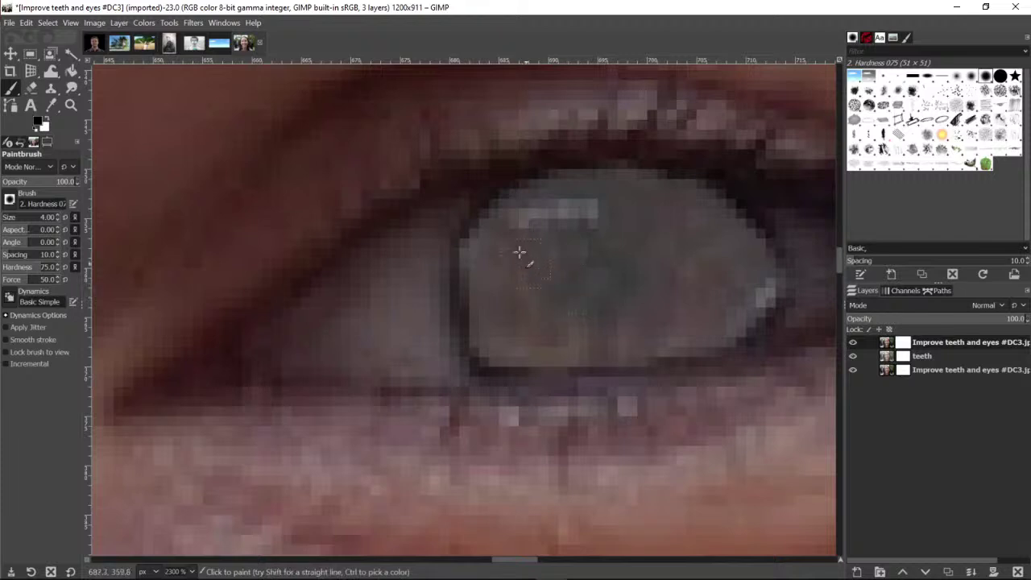
{"action": "mouse_move", "coordinate": [519, 196]}
{"action": "left_mouse_down"}
{"action": "mouse_move", "coordinate": [464, 261]}
{"action": "mouse_move", "coordinate": [469, 332]}
{"action": "mouse_move", "coordinate": [492, 356]}
{"action": "mouse_move", "coordinate": [692, 350]}
{"action": "mouse_move", "coordinate": [762, 303]}
{"action": "mouse_move", "coordinate": [770, 277]}
{"action": "mouse_move", "coordinate": [742, 231]}
{"action": "mouse_move", "coordinate": [673, 186]}
{"action": "mouse_move", "coordinate": [629, 178]}
{"action": "mouse_move", "coordinate": [525, 193]}
{"action": "mouse_move", "coordinate": [489, 210]}
{"action": "mouse_move", "coordinate": [472, 235]}
{"action": "left_mouse_up"}
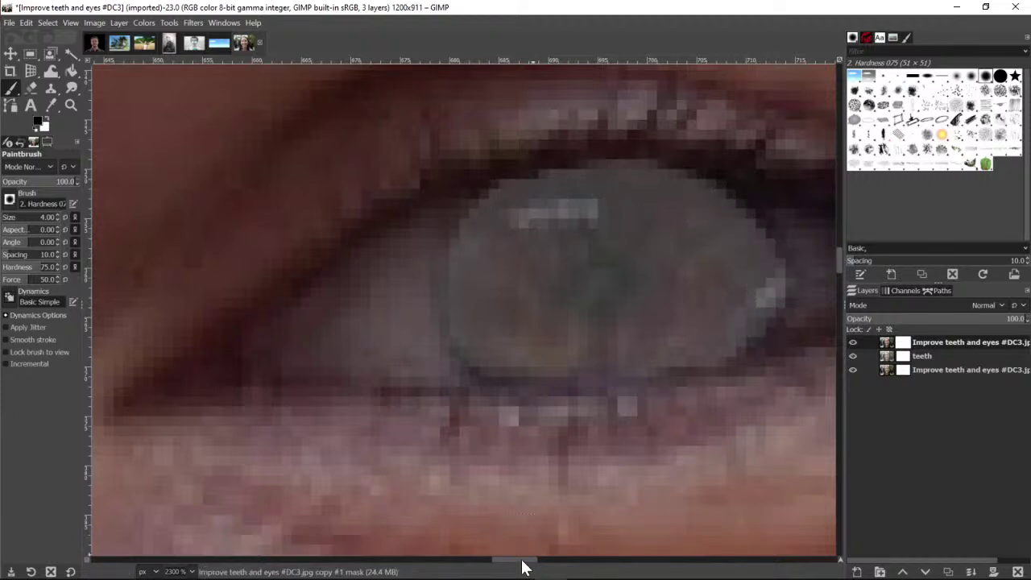
Paint the iris of the eye on the image's left side out of the top layer's mask
{"action": "left_click_drag", "start_coordinate": [522, 559], "coordinate": [410, 559]}
{"action": "mouse_move", "coordinate": [476, 435]}
{"action": "left_mouse_down"}
{"action": "mouse_move", "coordinate": [475, 410]}
{"action": "mouse_move", "coordinate": [456, 440]}
{"action": "mouse_move", "coordinate": [454, 418]}
{"action": "mouse_move", "coordinate": [486, 375]}
{"action": "mouse_move", "coordinate": [585, 349]}
{"action": "mouse_move", "coordinate": [677, 348]}
{"action": "mouse_move", "coordinate": [714, 367]}
{"action": "mouse_move", "coordinate": [750, 425]}
{"action": "mouse_move", "coordinate": [739, 467]}
{"action": "mouse_move", "coordinate": [751, 478]}
{"action": "mouse_move", "coordinate": [484, 488]}
{"action": "left_mouse_up"}
{"action": "mouse_move", "coordinate": [453, 456]}
{"action": "left_mouse_down"}
{"action": "mouse_move", "coordinate": [477, 496]}
{"action": "mouse_move", "coordinate": [458, 444]}
{"action": "mouse_move", "coordinate": [470, 412]}
{"action": "mouse_move", "coordinate": [500, 458]}
{"action": "mouse_move", "coordinate": [512, 459]}
{"action": "mouse_move", "coordinate": [557, 407]}
{"action": "mouse_move", "coordinate": [544, 378]}
{"action": "mouse_move", "coordinate": [643, 376]}
{"action": "mouse_move", "coordinate": [617, 367]}
{"action": "mouse_move", "coordinate": [679, 379]}
{"action": "mouse_move", "coordinate": [688, 408]}
{"action": "mouse_move", "coordinate": [714, 400]}
{"action": "mouse_move", "coordinate": [640, 428]}
{"action": "mouse_move", "coordinate": [580, 416]}
{"action": "mouse_move", "coordinate": [534, 434]}
{"action": "mouse_move", "coordinate": [509, 397]}
{"action": "left_mouse_up"}
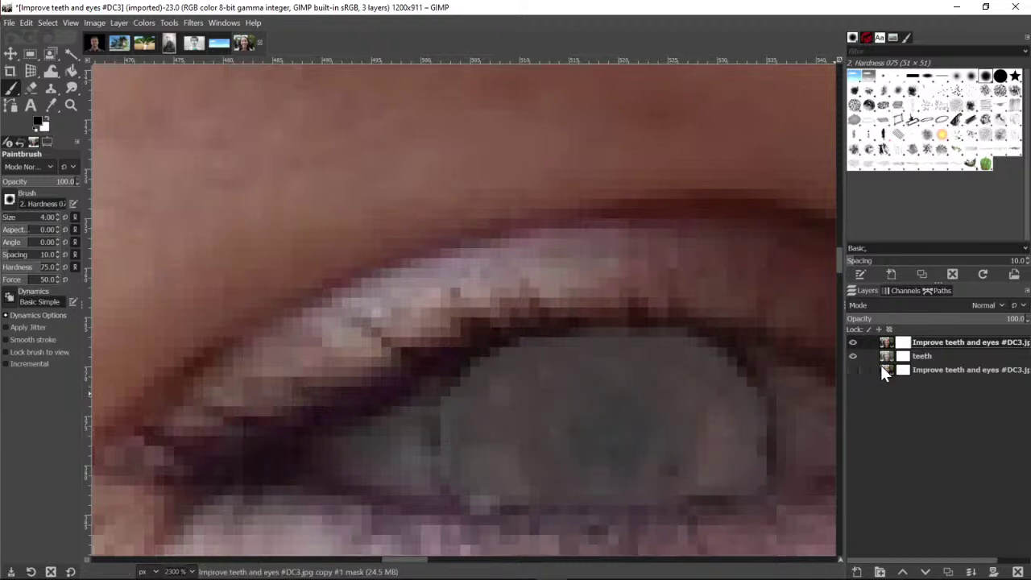
Paint the iris of the eye on the image's left side out of the teeth mask and clear leftover specks in the top layer's mask
{"action": "left_click", "coordinate": [919, 357]}
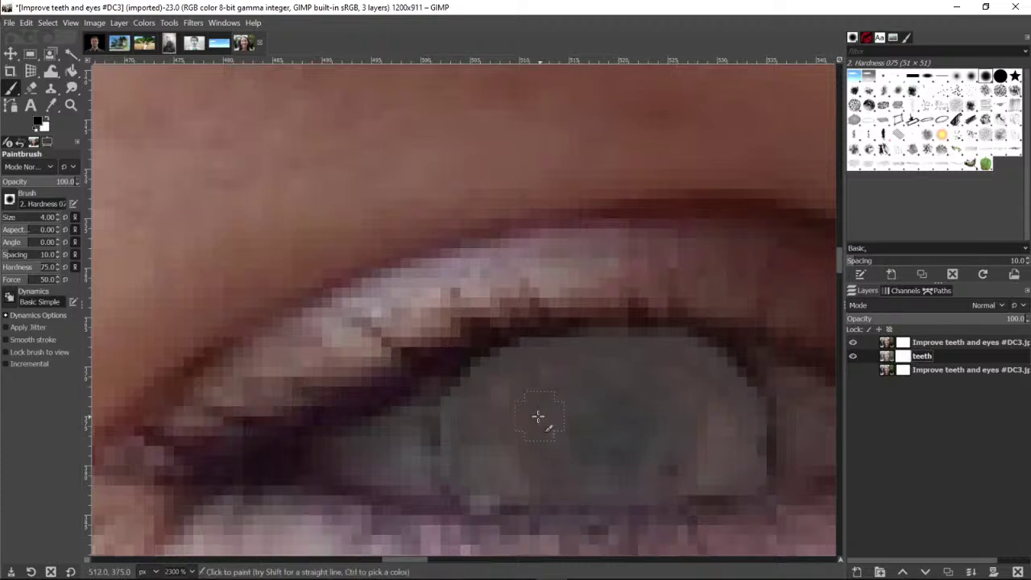
{"action": "mouse_move", "coordinate": [538, 417]}
{"action": "left_mouse_down"}
{"action": "mouse_move", "coordinate": [567, 420]}
{"action": "mouse_move", "coordinate": [499, 386]}
{"action": "mouse_move", "coordinate": [493, 395]}
{"action": "mouse_move", "coordinate": [567, 352]}
{"action": "mouse_move", "coordinate": [559, 358]}
{"action": "mouse_move", "coordinate": [605, 352]}
{"action": "mouse_move", "coordinate": [610, 339]}
{"action": "mouse_move", "coordinate": [645, 349]}
{"action": "mouse_move", "coordinate": [693, 333]}
{"action": "mouse_move", "coordinate": [704, 363]}
{"action": "mouse_move", "coordinate": [727, 375]}
{"action": "mouse_move", "coordinate": [731, 412]}
{"action": "mouse_move", "coordinate": [752, 419]}
{"action": "mouse_move", "coordinate": [725, 493]}
{"action": "mouse_move", "coordinate": [748, 502]}
{"action": "mouse_move", "coordinate": [709, 501]}
{"action": "mouse_move", "coordinate": [688, 438]}
{"action": "mouse_move", "coordinate": [745, 407]}
{"action": "mouse_move", "coordinate": [701, 392]}
{"action": "mouse_move", "coordinate": [701, 381]}
{"action": "mouse_move", "coordinate": [558, 416]}
{"action": "mouse_move", "coordinate": [571, 422]}
{"action": "mouse_move", "coordinate": [506, 462]}
{"action": "mouse_move", "coordinate": [477, 433]}
{"action": "mouse_move", "coordinate": [482, 385]}
{"action": "mouse_move", "coordinate": [466, 372]}
{"action": "mouse_move", "coordinate": [455, 415]}
{"action": "mouse_move", "coordinate": [532, 467]}
{"action": "mouse_move", "coordinate": [561, 471]}
{"action": "mouse_move", "coordinate": [587, 485]}
{"action": "left_mouse_up"}
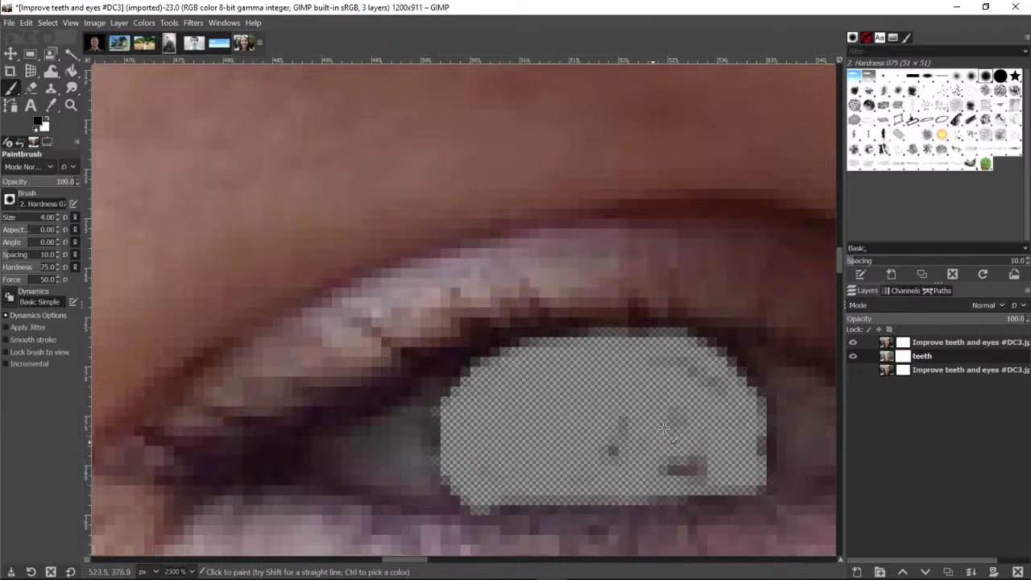
{"action": "left_click_drag", "start_coordinate": [662, 427], "coordinate": [726, 443]}
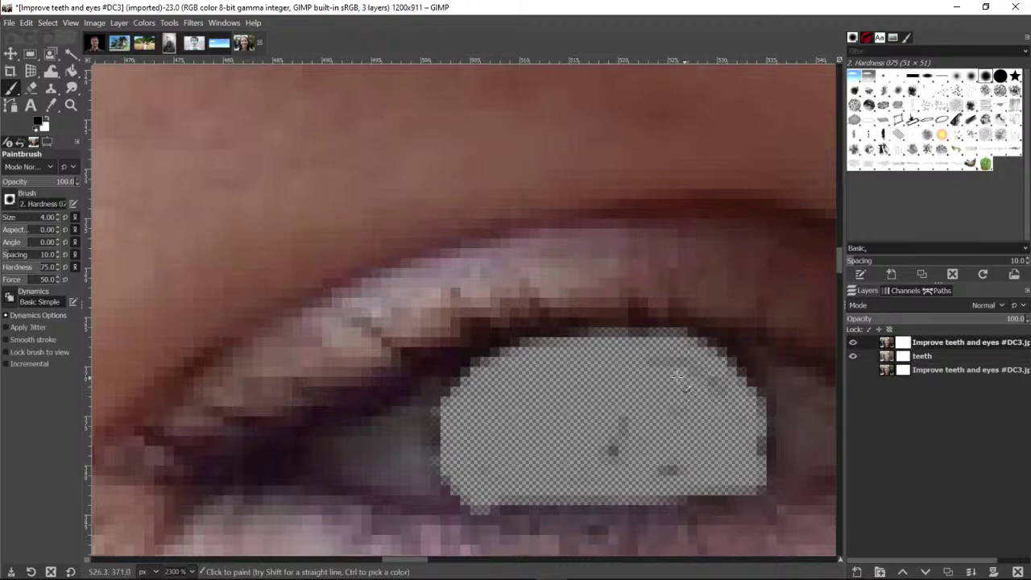
{"action": "left_click_drag", "start_coordinate": [670, 469], "coordinate": [617, 441]}
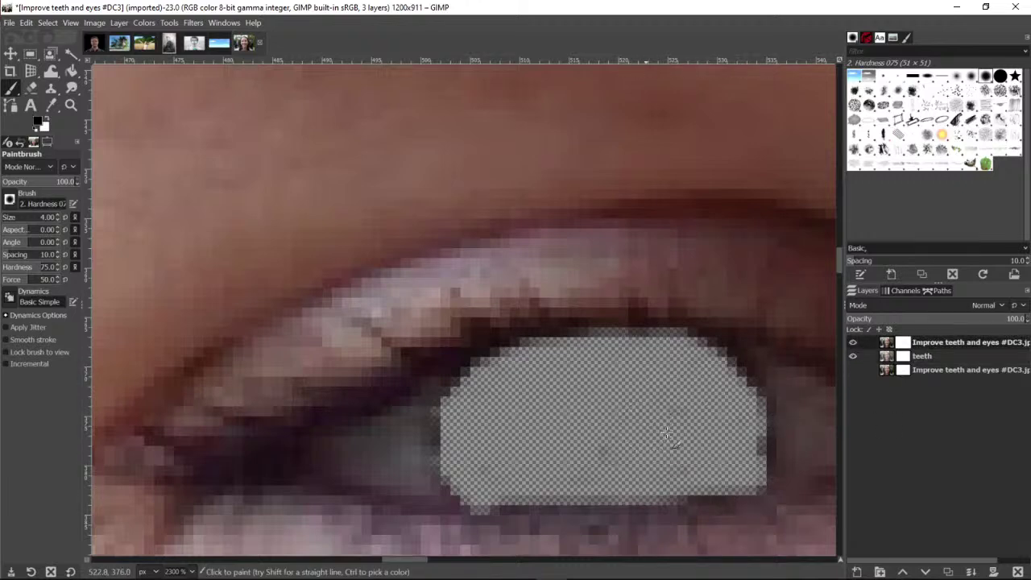
{"action": "mouse_move", "coordinate": [727, 445]}
{"action": "left_mouse_down"}
{"action": "mouse_move", "coordinate": [754, 448]}
{"action": "mouse_move", "coordinate": [735, 442]}
{"action": "left_mouse_up"}
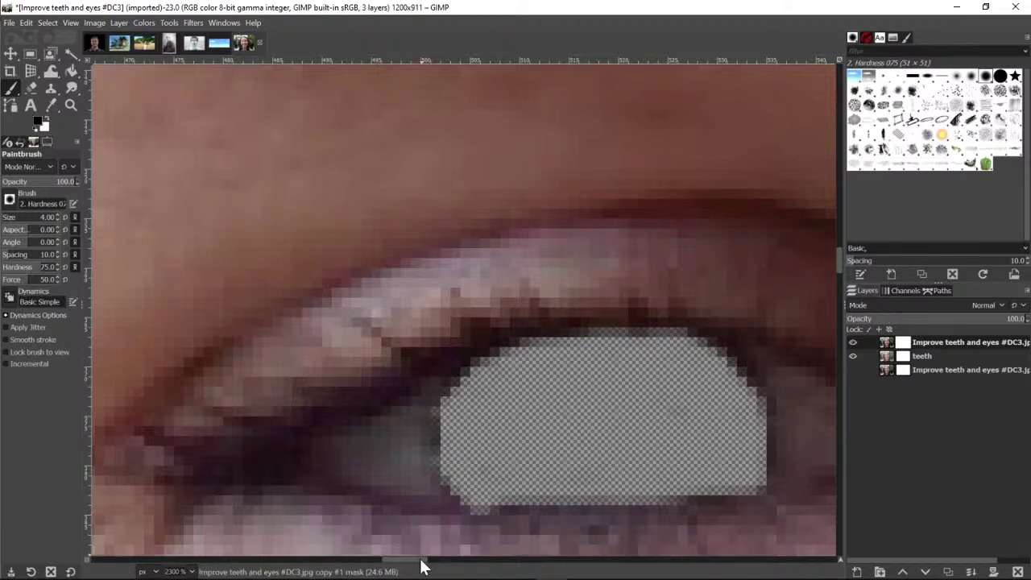
Mask the iris of the eye on the image's right side out of the teeth layer and clear remaining specks in the top layer's mask
{"action": "left_click_drag", "start_coordinate": [421, 560], "coordinate": [541, 563]}
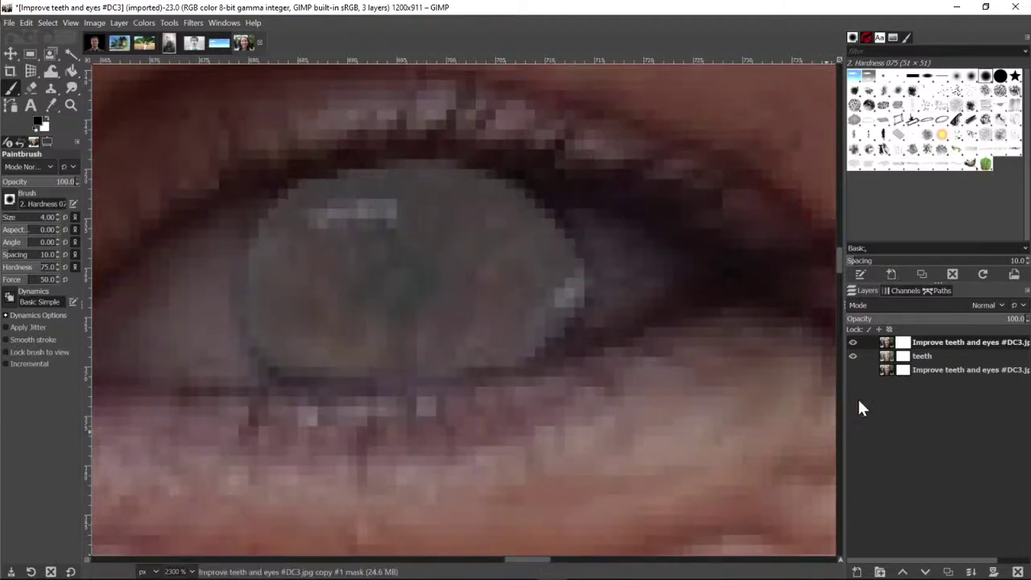
{"action": "left_click", "coordinate": [907, 359]}
{"action": "mouse_move", "coordinate": [432, 260]}
{"action": "left_mouse_down"}
{"action": "mouse_move", "coordinate": [387, 295]}
{"action": "mouse_move", "coordinate": [355, 256]}
{"action": "mouse_move", "coordinate": [337, 255]}
{"action": "mouse_move", "coordinate": [315, 219]}
{"action": "mouse_move", "coordinate": [322, 204]}
{"action": "mouse_move", "coordinate": [306, 201]}
{"action": "mouse_move", "coordinate": [273, 247]}
{"action": "mouse_move", "coordinate": [261, 295]}
{"action": "mouse_move", "coordinate": [272, 314]}
{"action": "mouse_move", "coordinate": [257, 325]}
{"action": "mouse_move", "coordinate": [274, 309]}
{"action": "mouse_move", "coordinate": [272, 291]}
{"action": "mouse_move", "coordinate": [296, 310]}
{"action": "mouse_move", "coordinate": [286, 250]}
{"action": "mouse_move", "coordinate": [318, 325]}
{"action": "mouse_move", "coordinate": [352, 304]}
{"action": "mouse_move", "coordinate": [415, 315]}
{"action": "mouse_move", "coordinate": [432, 302]}
{"action": "mouse_move", "coordinate": [418, 328]}
{"action": "mouse_move", "coordinate": [481, 332]}
{"action": "mouse_move", "coordinate": [424, 346]}
{"action": "mouse_move", "coordinate": [463, 346]}
{"action": "mouse_move", "coordinate": [463, 306]}
{"action": "mouse_move", "coordinate": [502, 308]}
{"action": "mouse_move", "coordinate": [558, 264]}
{"action": "mouse_move", "coordinate": [561, 235]}
{"action": "mouse_move", "coordinate": [513, 169]}
{"action": "mouse_move", "coordinate": [489, 173]}
{"action": "mouse_move", "coordinate": [456, 155]}
{"action": "mouse_move", "coordinate": [411, 186]}
{"action": "mouse_move", "coordinate": [288, 202]}
{"action": "mouse_move", "coordinate": [350, 175]}
{"action": "mouse_move", "coordinate": [371, 171]}
{"action": "mouse_move", "coordinate": [493, 218]}
{"action": "mouse_move", "coordinate": [477, 263]}
{"action": "mouse_move", "coordinate": [521, 231]}
{"action": "left_mouse_up"}
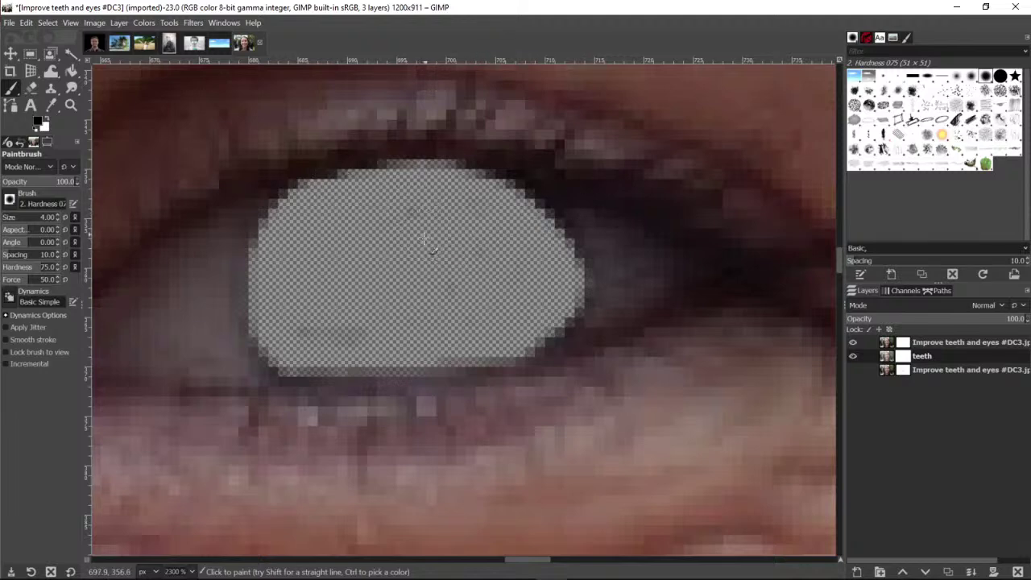
{"action": "mouse_move", "coordinate": [292, 319]}
{"action": "left_mouse_down"}
{"action": "mouse_move", "coordinate": [328, 341]}
{"action": "mouse_move", "coordinate": [543, 357]}
{"action": "mouse_move", "coordinate": [570, 336]}
{"action": "left_mouse_up"}
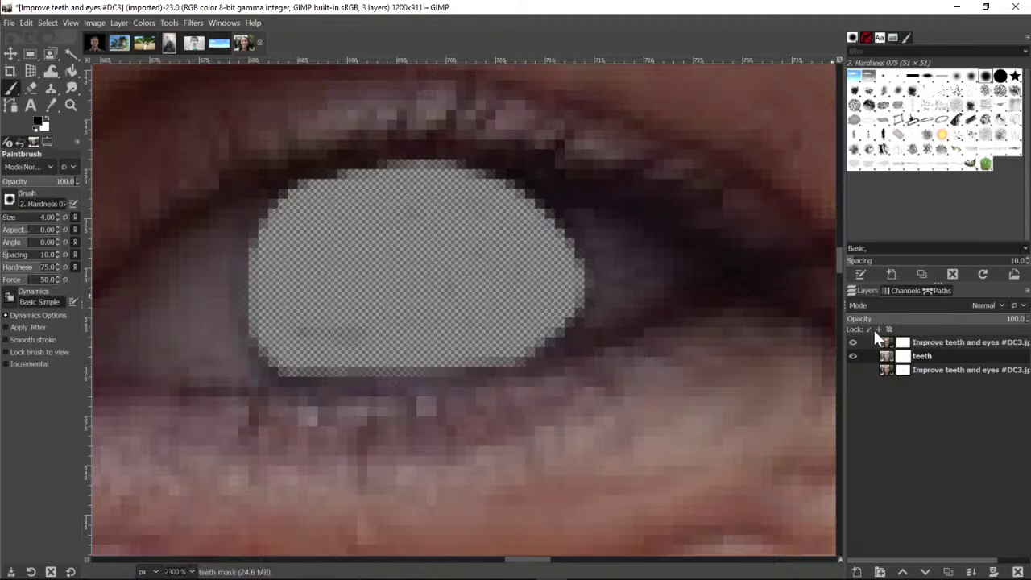
{"action": "left_click", "coordinate": [904, 344]}
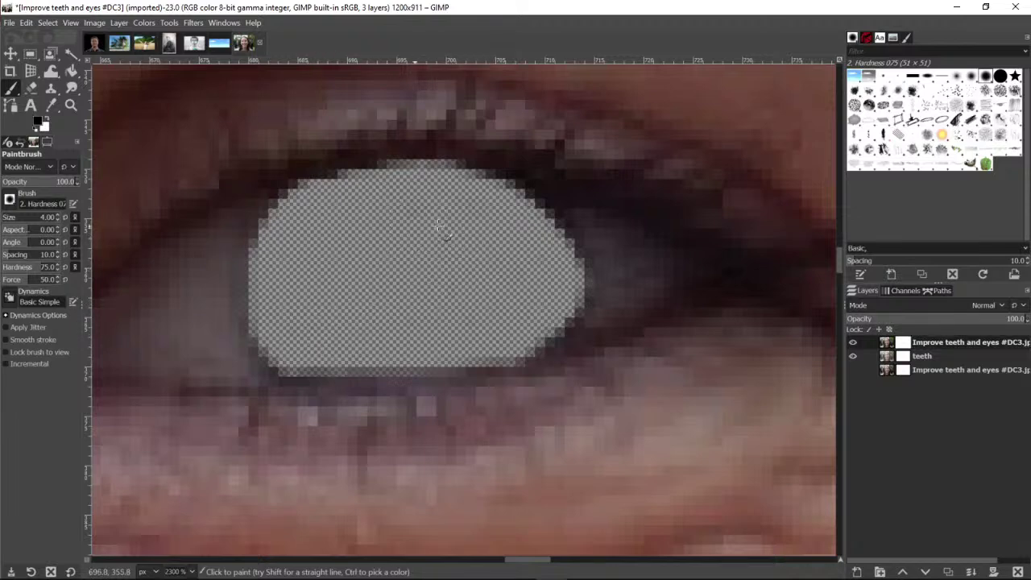
Show the bottom layer again and make its image active instead of its mask, with both eyes in view
{"action": "left_click", "coordinate": [852, 370]}
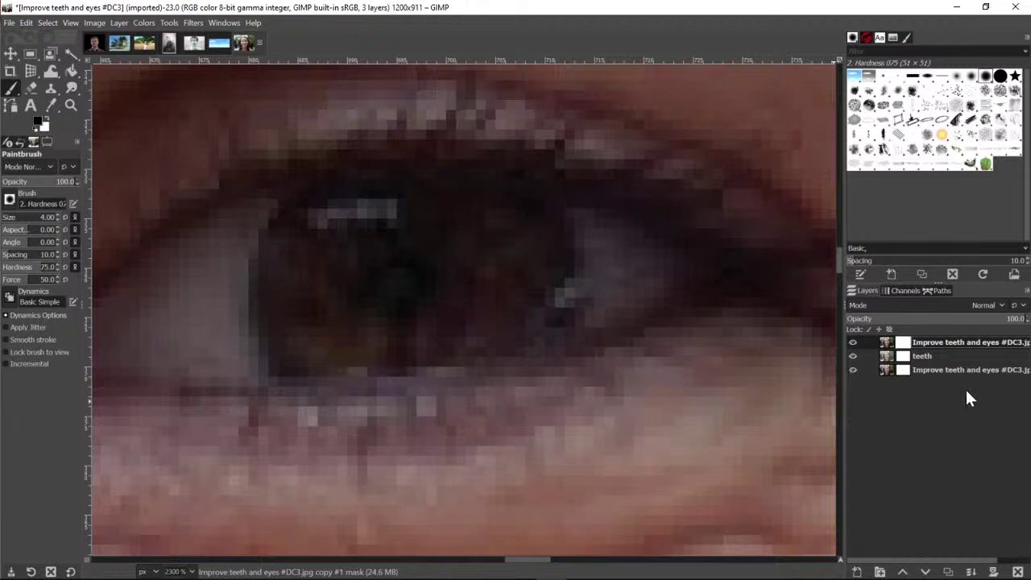
{"action": "left_click", "coordinate": [902, 370]}
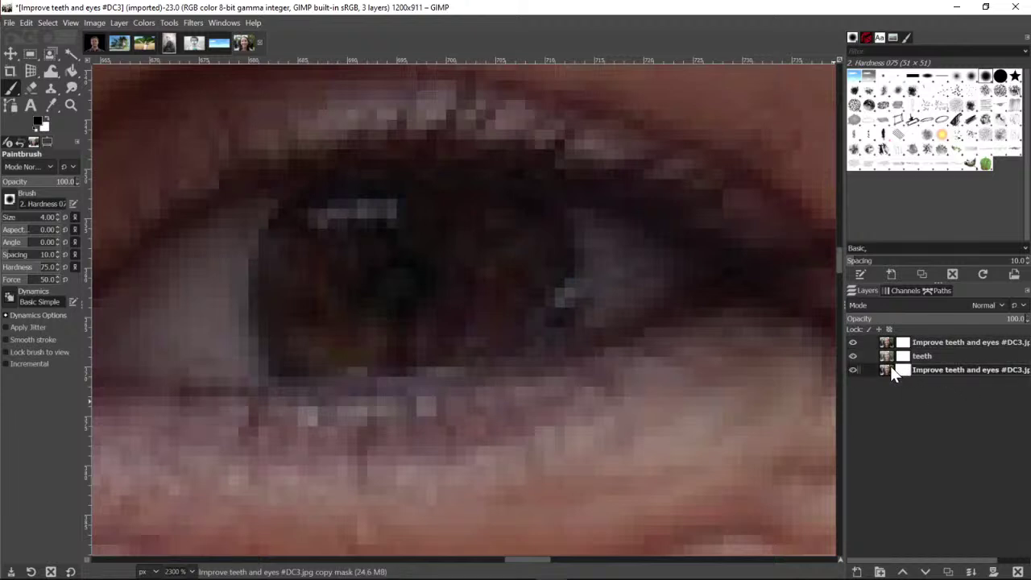
{"action": "left_click", "coordinate": [888, 366]}
{"action": "left_click", "coordinate": [67, 105]}
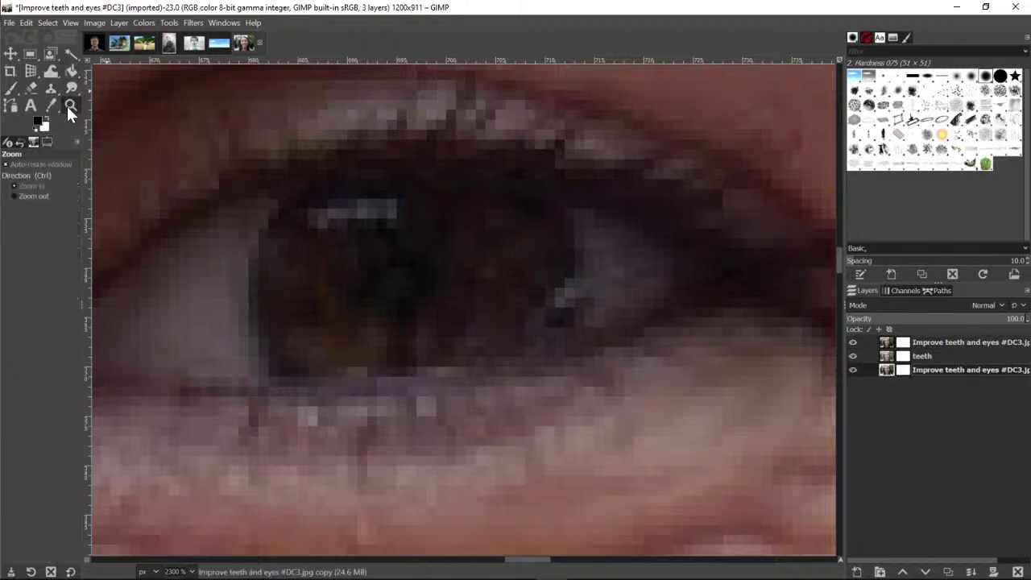
{"action": "left_click", "coordinate": [493, 218], "text": "ctrl"}
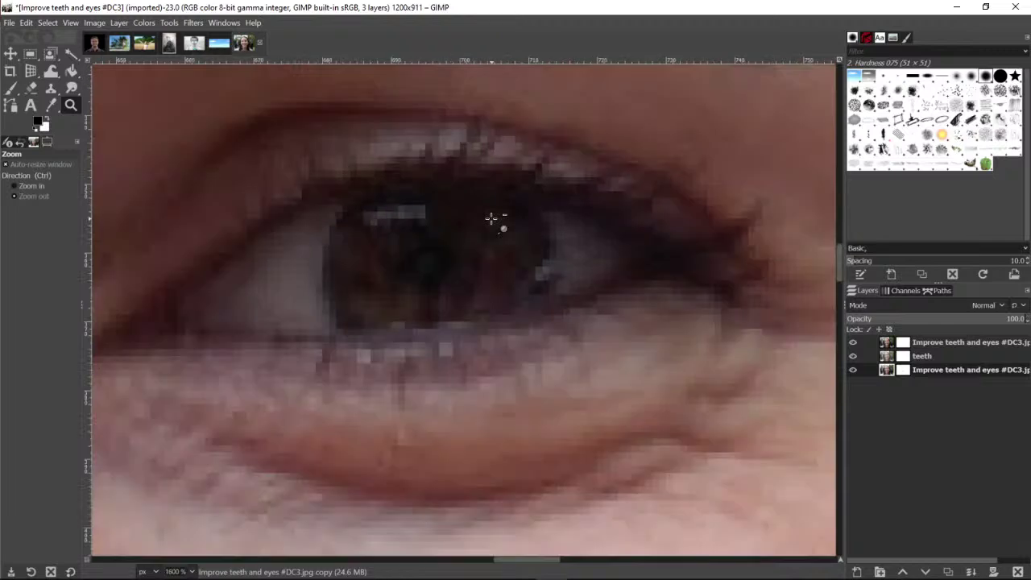
{"action": "left_click", "coordinate": [492, 218], "text": "ctrl"}
{"action": "left_click", "coordinate": [491, 218], "text": "ctrl"}
{"action": "left_click", "coordinate": [490, 218], "text": "ctrl"}
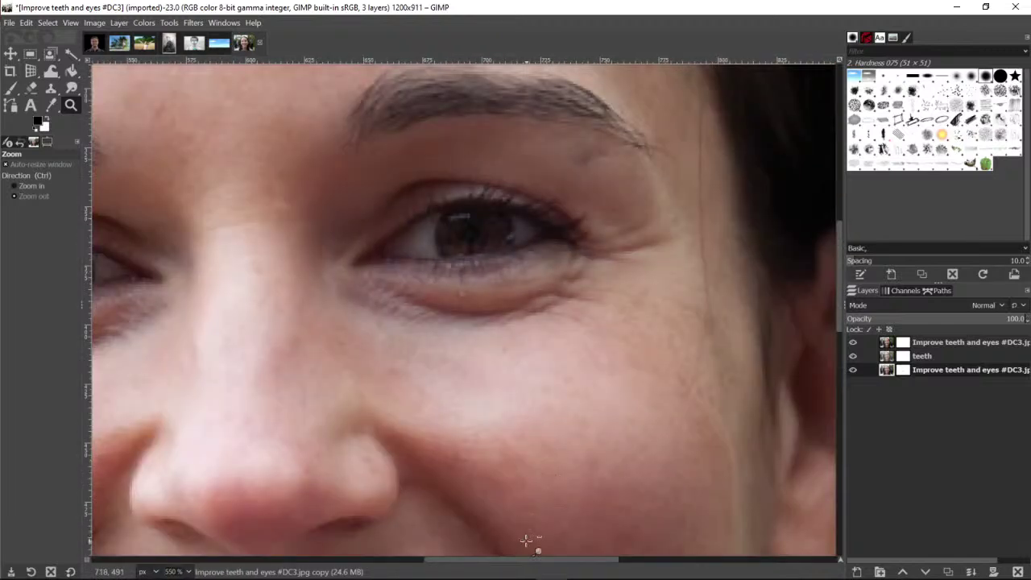
{"action": "left_click_drag", "start_coordinate": [521, 562], "coordinate": [463, 555]}
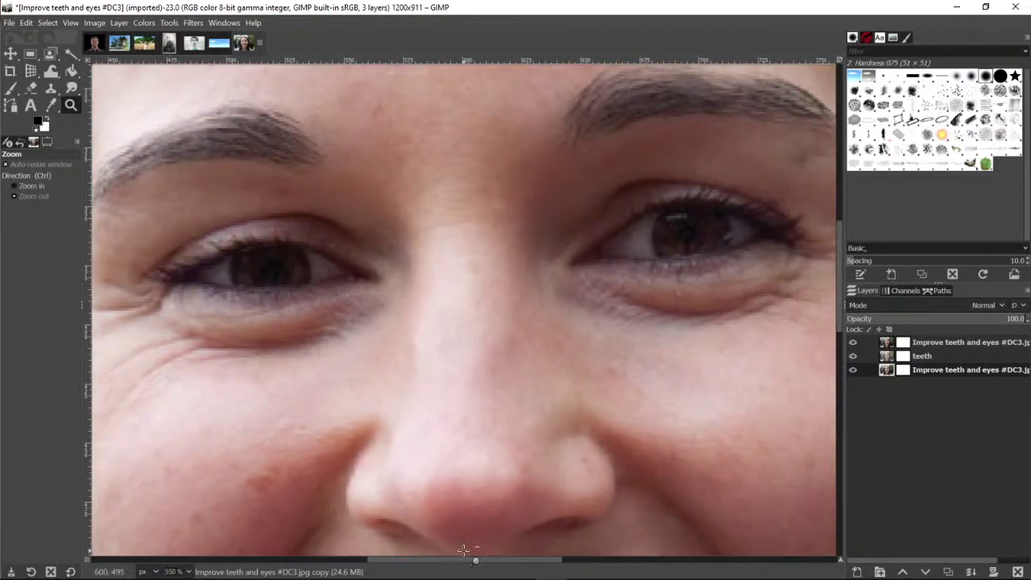
{"action": "left_click", "coordinate": [880, 368]}
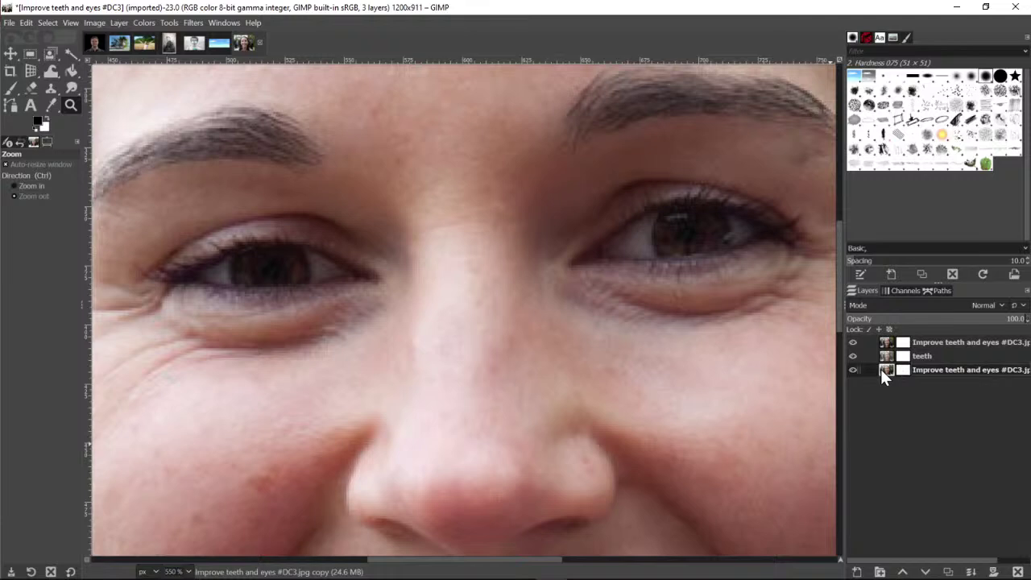
Try Color Balance midtones of Cyan-Red -69.6, Magenta-Green -4.3 and Yellow-Blue -55.4 on the bottom layer with both upper layers hidden
{"action": "left_click", "coordinate": [145, 23]}
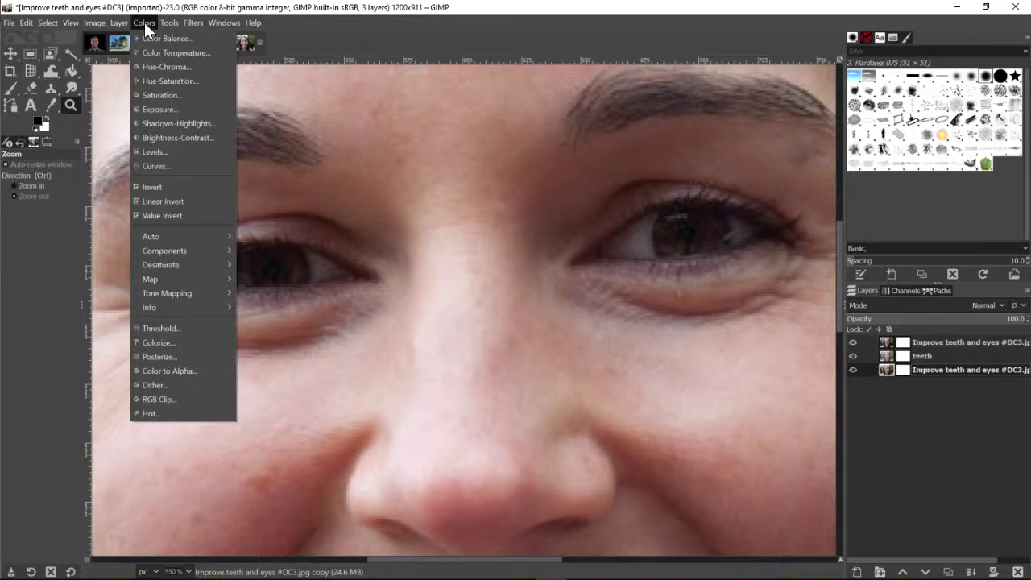
{"action": "left_click", "coordinate": [146, 32]}
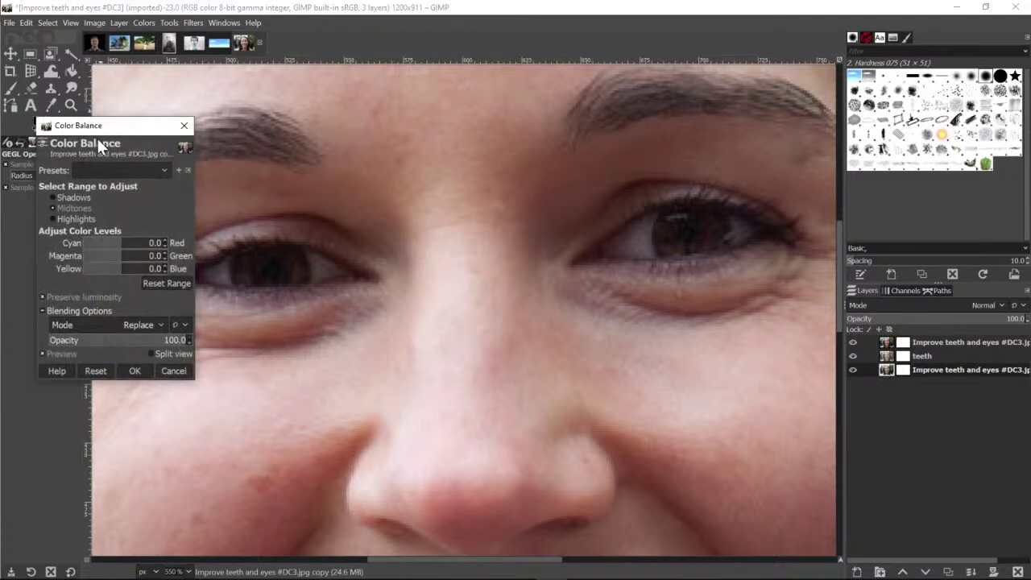
{"action": "left_click_drag", "start_coordinate": [96, 136], "coordinate": [460, 295]}
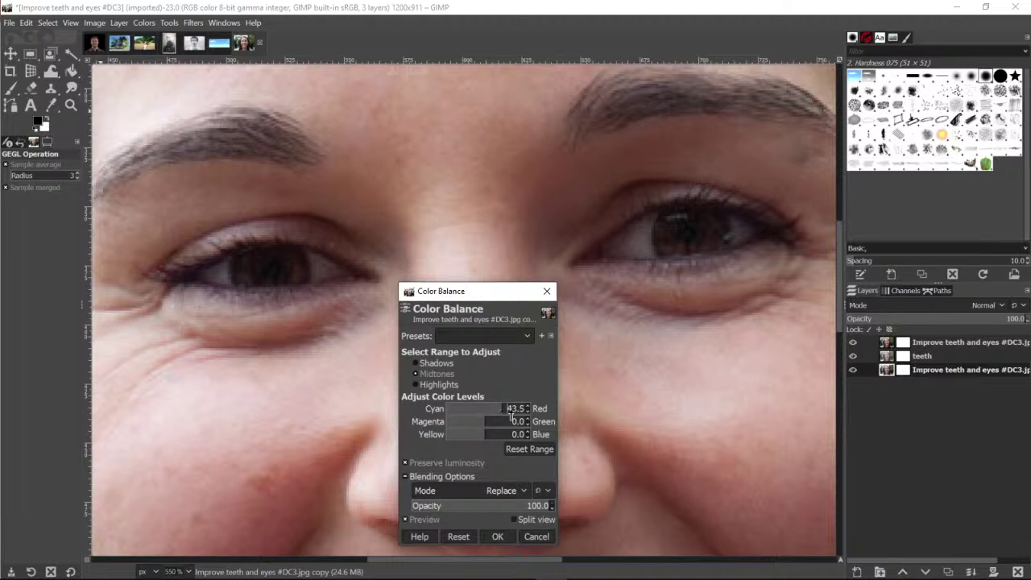
{"action": "left_click_drag", "start_coordinate": [494, 415], "coordinate": [469, 414]}
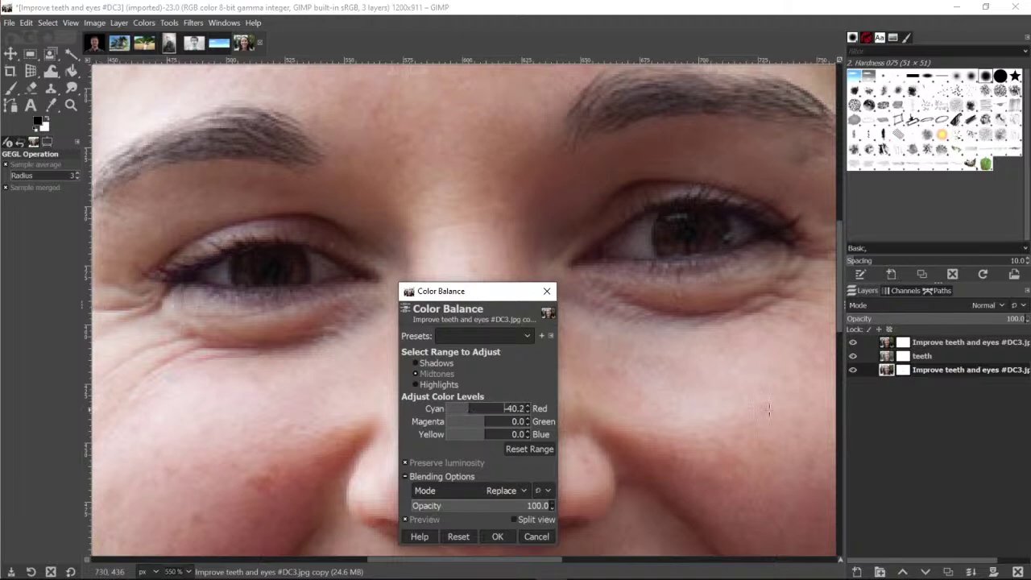
{"action": "left_click", "coordinate": [890, 369]}
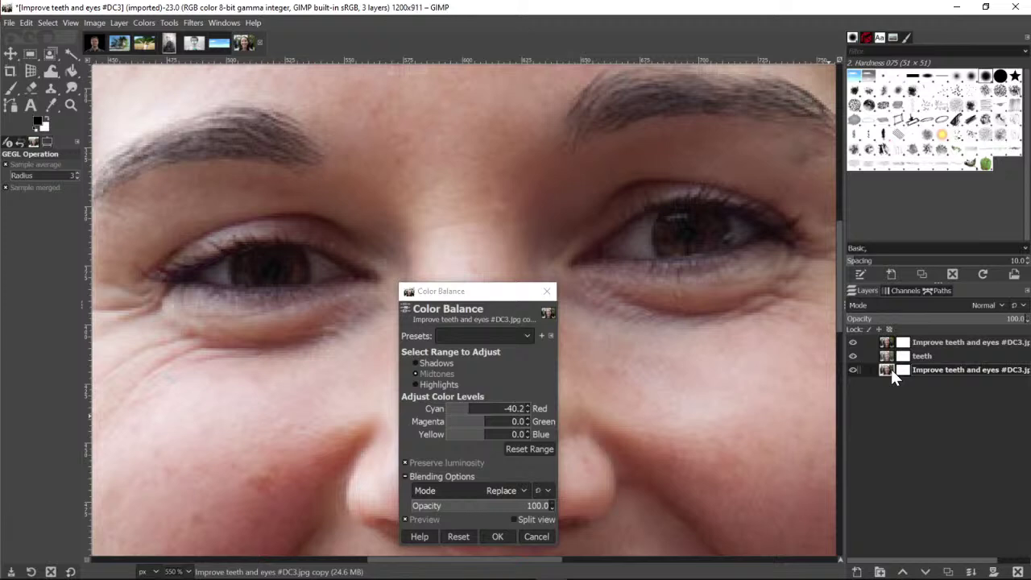
{"action": "left_click", "coordinate": [854, 342]}
{"action": "left_click", "coordinate": [852, 355]}
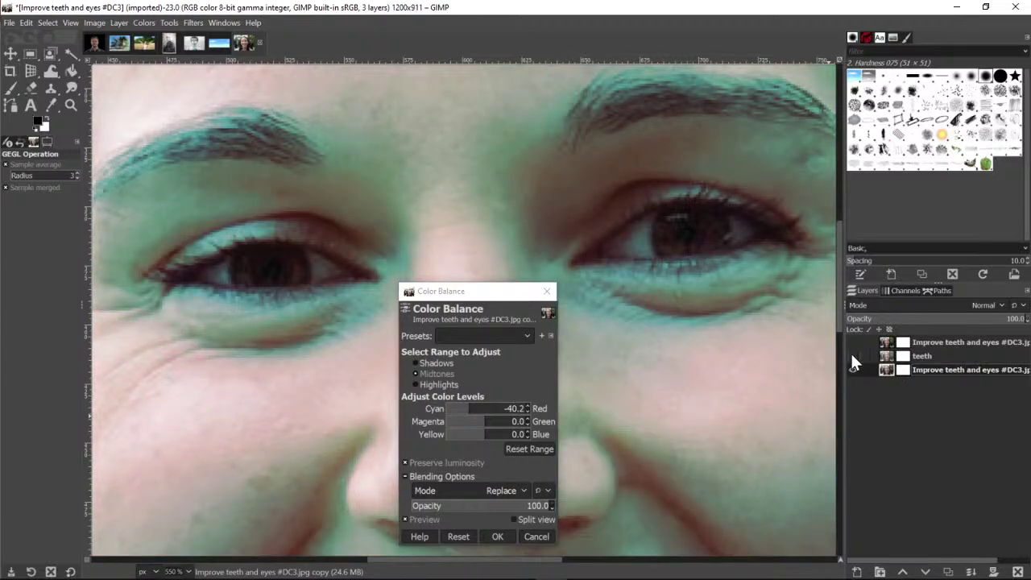
{"action": "left_click_drag", "start_coordinate": [488, 412], "coordinate": [469, 429]}
{"action": "left_click", "coordinate": [506, 423]}
{"action": "left_click", "coordinate": [461, 422]}
{"action": "left_click", "coordinate": [457, 410]}
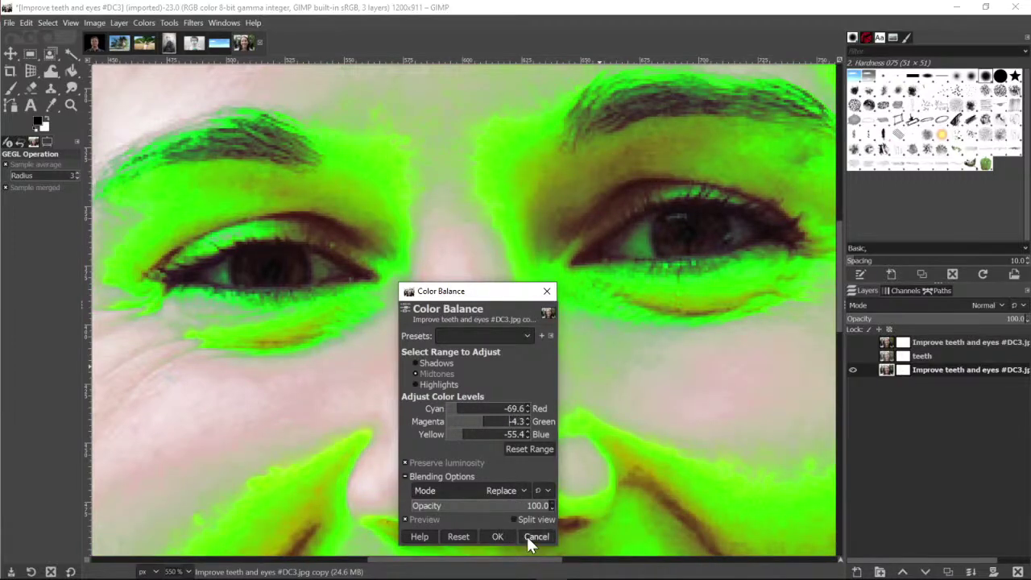
{"action": "left_click", "coordinate": [530, 539]}
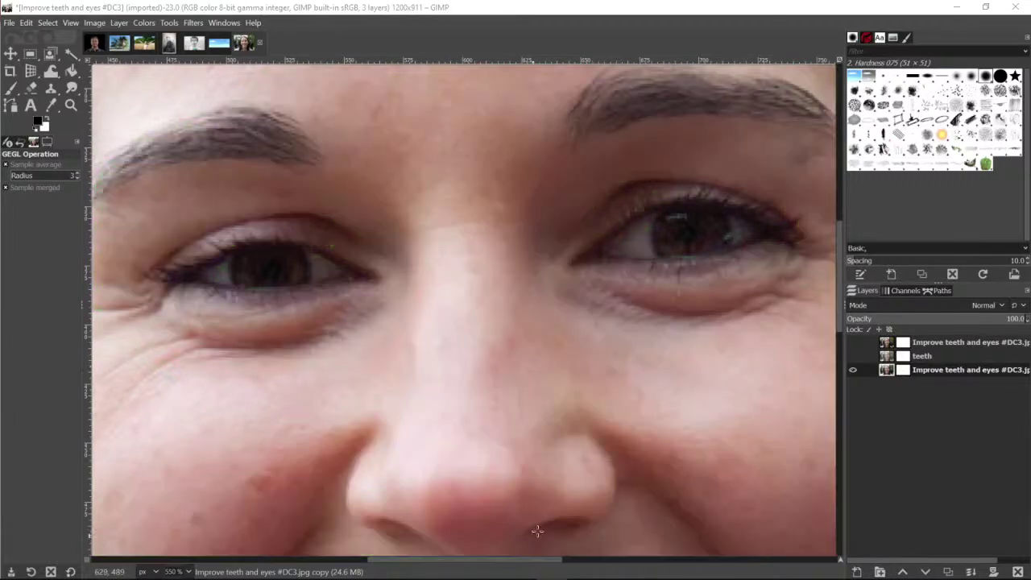
Try changing the original temperature of the bottom layer with Color Temperature
{"action": "left_click", "coordinate": [142, 23]}
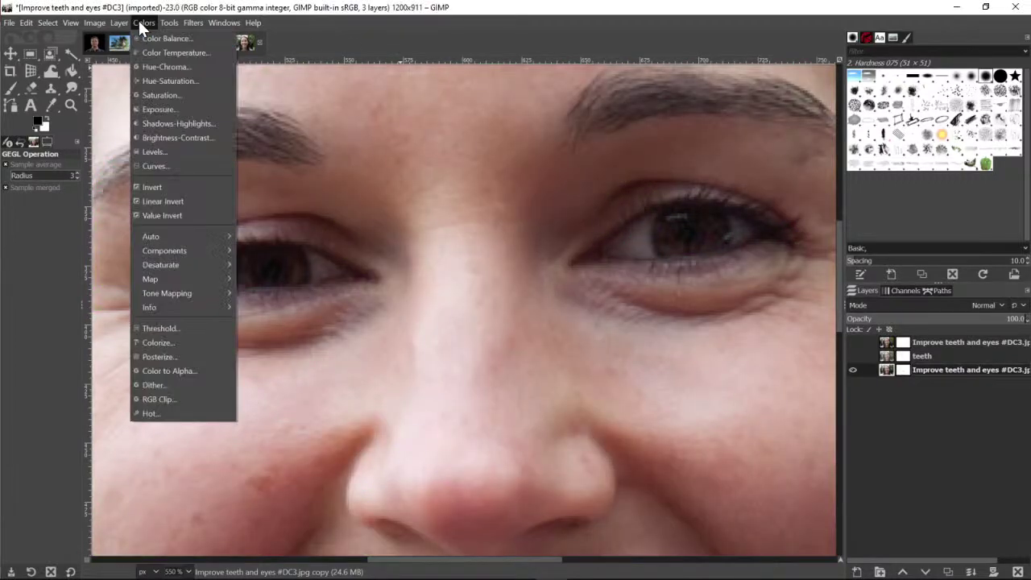
{"action": "left_click", "coordinate": [177, 54]}
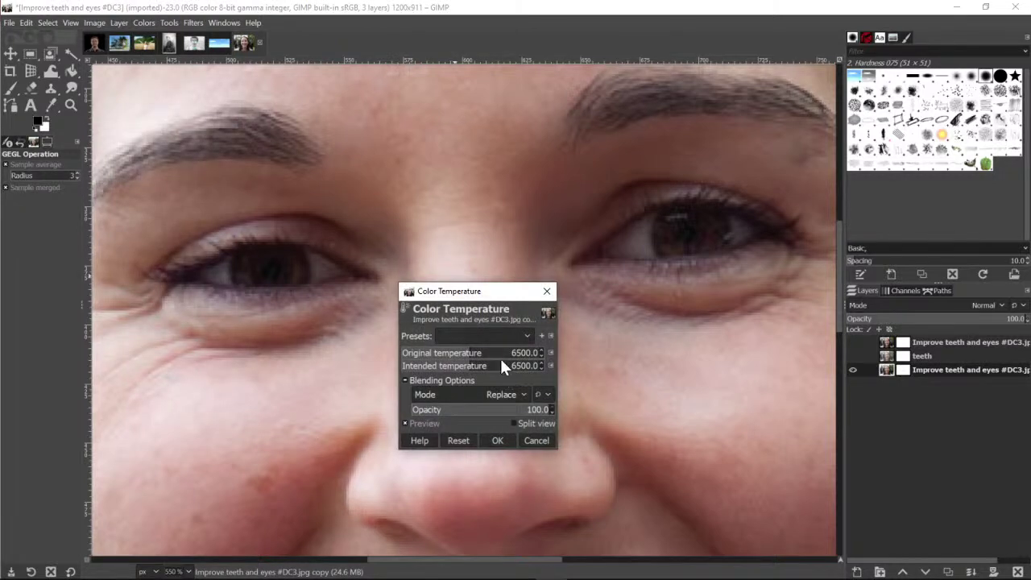
{"action": "left_click_drag", "start_coordinate": [501, 355], "coordinate": [451, 354]}
{"action": "left_click", "coordinate": [535, 440]}
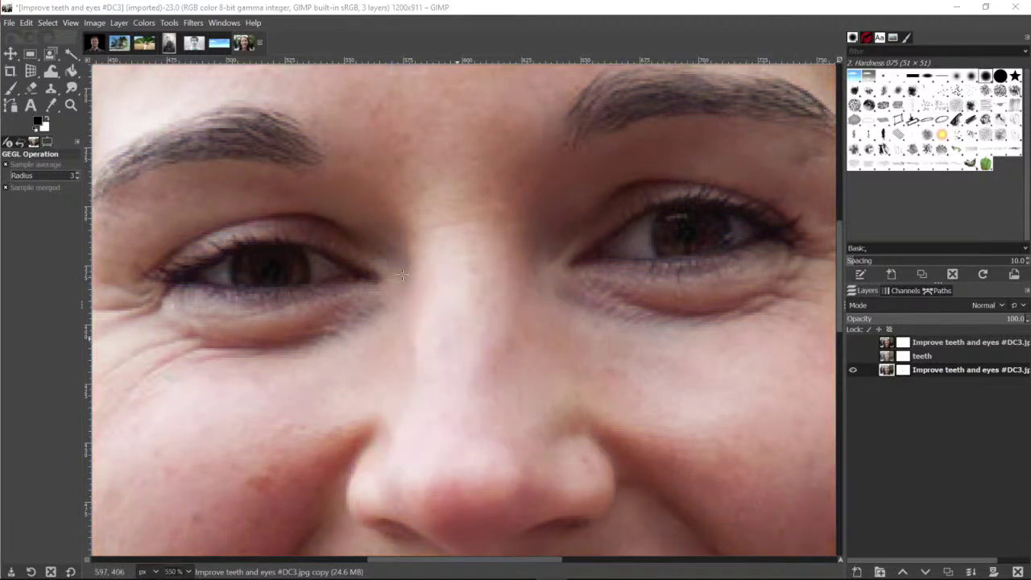
Start Colorize on the bottom layer and show the top layer so the preview tints only the irises
{"action": "left_click", "coordinate": [145, 22]}
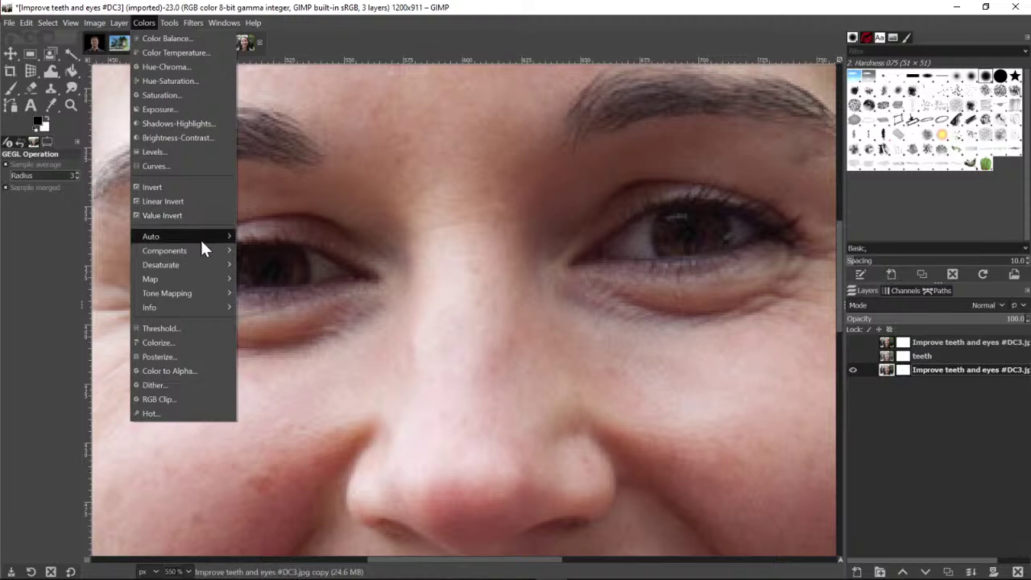
{"action": "left_click", "coordinate": [172, 342]}
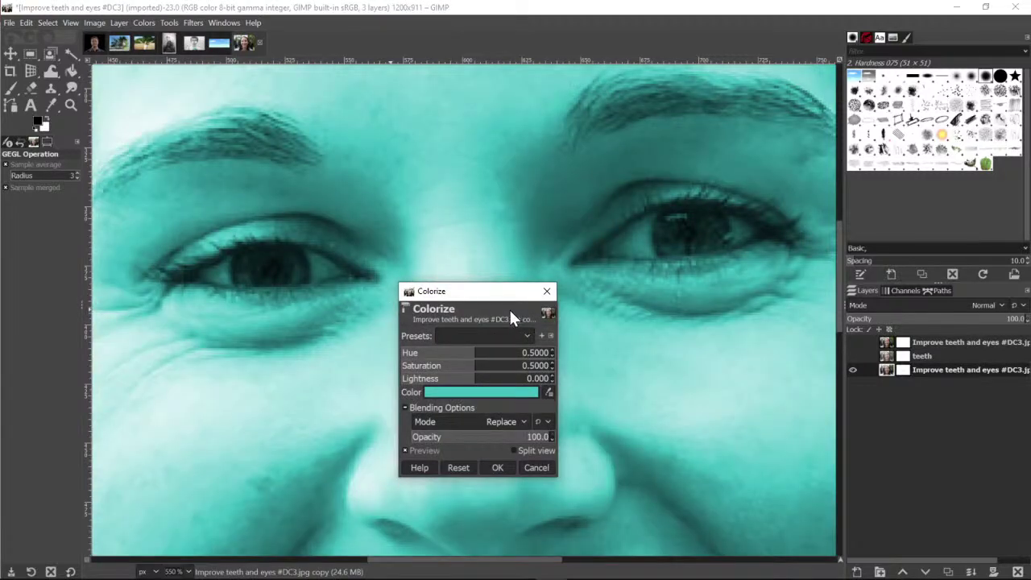
{"action": "left_click", "coordinate": [854, 342]}
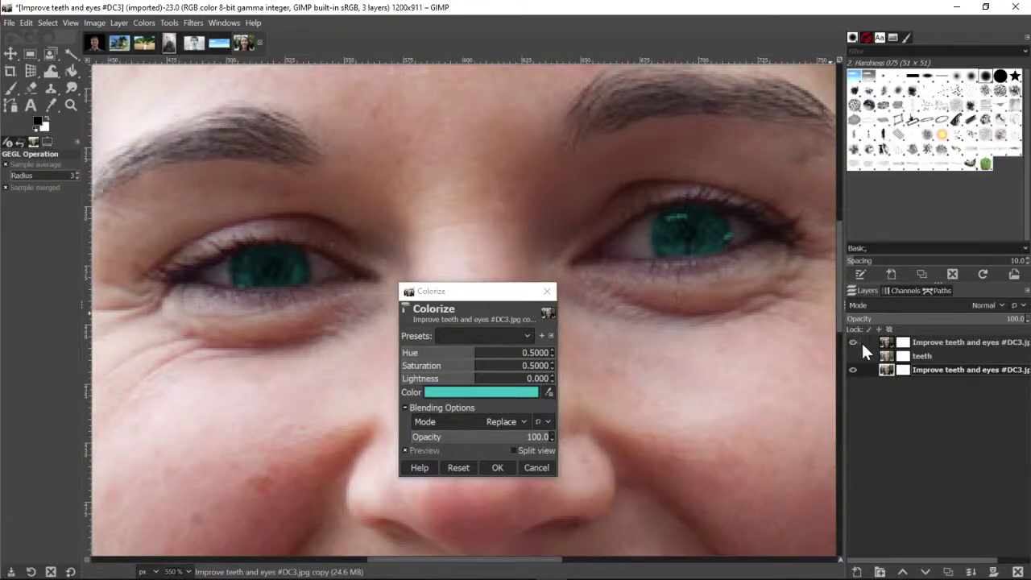
Open the Colorize color for editing and try blue 4540bf, golden bf9f40 and teal 45a9a6 on the irises
{"action": "left_click", "coordinate": [545, 390]}
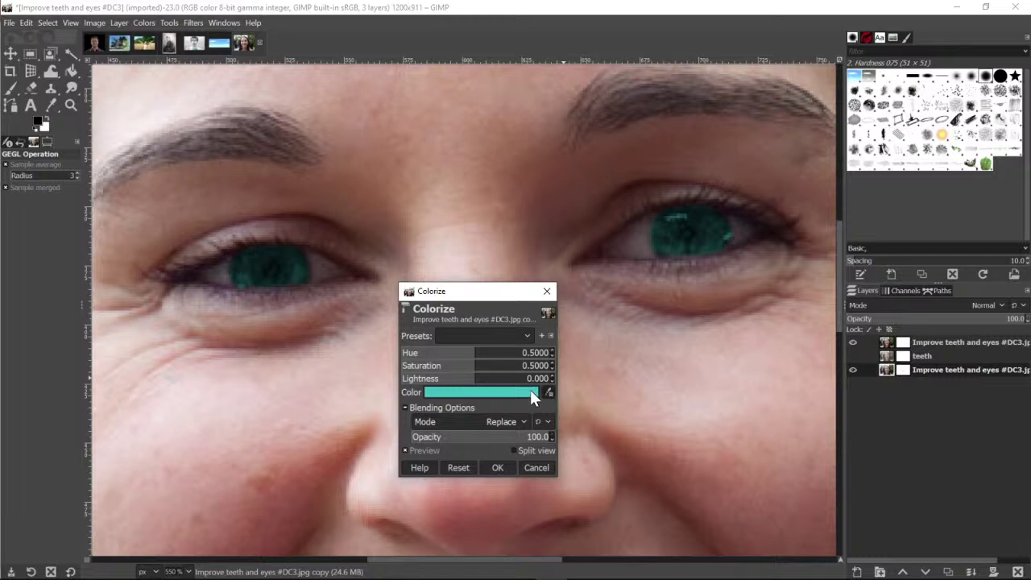
{"action": "left_click", "coordinate": [506, 392]}
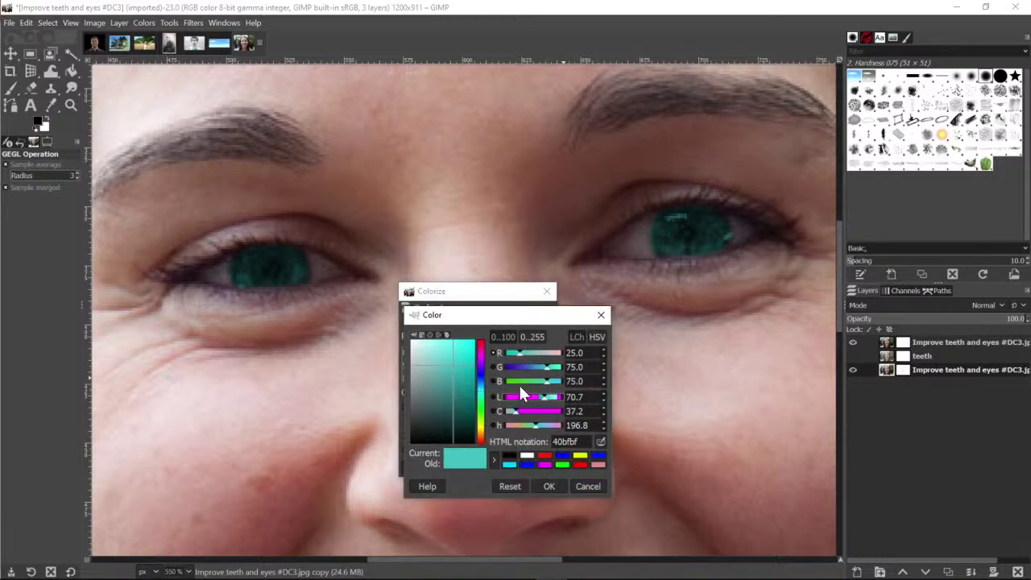
{"action": "mouse_move", "coordinate": [481, 402]}
{"action": "left_mouse_down"}
{"action": "mouse_move", "coordinate": [480, 425]}
{"action": "mouse_move", "coordinate": [483, 340]}
{"action": "mouse_move", "coordinate": [482, 391]}
{"action": "mouse_move", "coordinate": [480, 373]}
{"action": "left_mouse_up"}
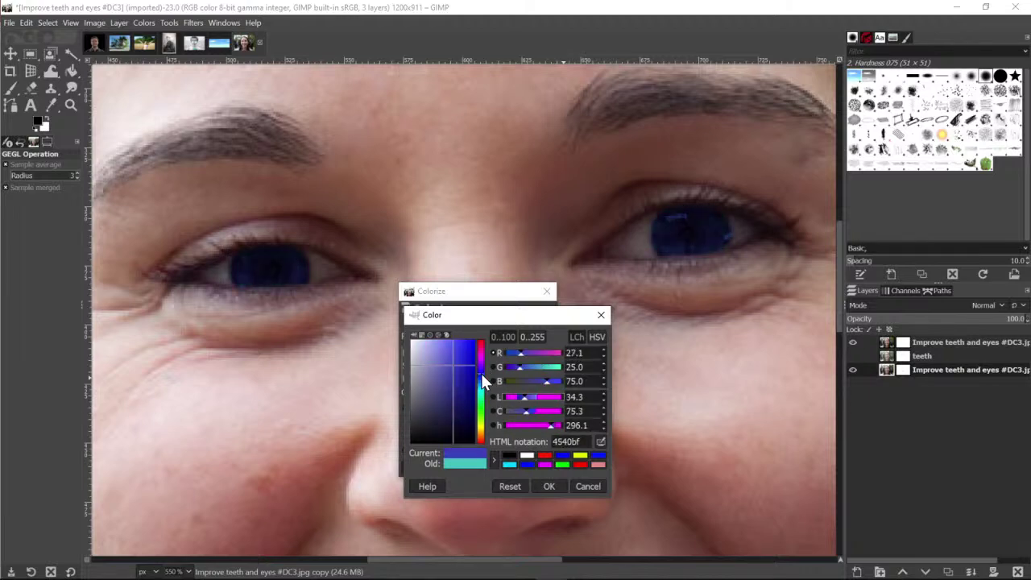
{"action": "left_click", "coordinate": [479, 430]}
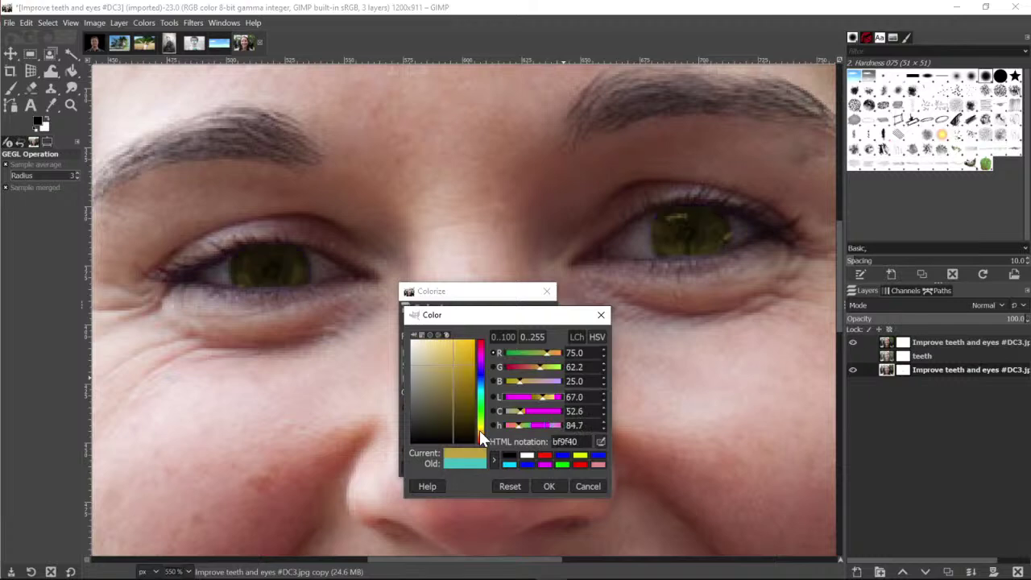
{"action": "mouse_move", "coordinate": [479, 430]}
{"action": "left_mouse_down"}
{"action": "mouse_move", "coordinate": [479, 365]}
{"action": "mouse_move", "coordinate": [481, 374]}
{"action": "mouse_move", "coordinate": [462, 363]}
{"action": "mouse_move", "coordinate": [416, 423]}
{"action": "mouse_move", "coordinate": [407, 400]}
{"action": "mouse_move", "coordinate": [399, 437]}
{"action": "mouse_move", "coordinate": [425, 380]}
{"action": "mouse_move", "coordinate": [414, 346]}
{"action": "mouse_move", "coordinate": [430, 347]}
{"action": "mouse_move", "coordinate": [456, 351]}
{"action": "mouse_move", "coordinate": [428, 363]}
{"action": "mouse_move", "coordinate": [424, 392]}
{"action": "mouse_move", "coordinate": [424, 379]}
{"action": "mouse_move", "coordinate": [465, 385]}
{"action": "mouse_move", "coordinate": [405, 385]}
{"action": "mouse_move", "coordinate": [427, 387]}
{"action": "mouse_move", "coordinate": [445, 363]}
{"action": "mouse_move", "coordinate": [420, 355]}
{"action": "mouse_move", "coordinate": [466, 441]}
{"action": "mouse_move", "coordinate": [438, 368]}
{"action": "mouse_move", "coordinate": [432, 379]}
{"action": "mouse_move", "coordinate": [439, 395]}
{"action": "mouse_move", "coordinate": [480, 370]}
{"action": "mouse_move", "coordinate": [481, 345]}
{"action": "mouse_move", "coordinate": [478, 391]}
{"action": "mouse_move", "coordinate": [441, 389]}
{"action": "mouse_move", "coordinate": [439, 362]}
{"action": "mouse_move", "coordinate": [447, 373]}
{"action": "left_mouse_up"}
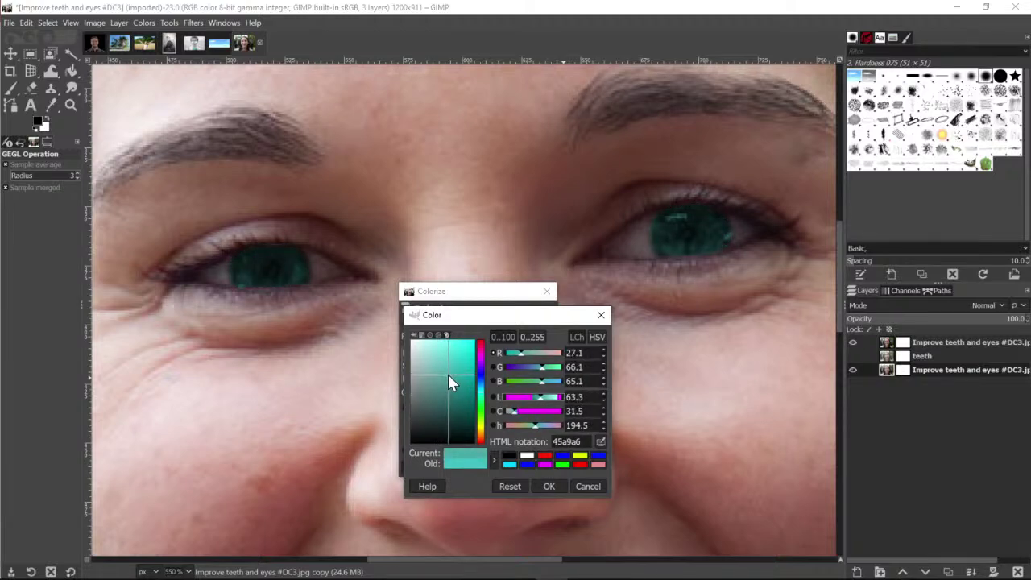
Try dark teal 1c8380, greens 25831c and 4b8045, and slate blue 454980 as the Colorize color
{"action": "left_click_drag", "start_coordinate": [447, 374], "coordinate": [462, 398]}
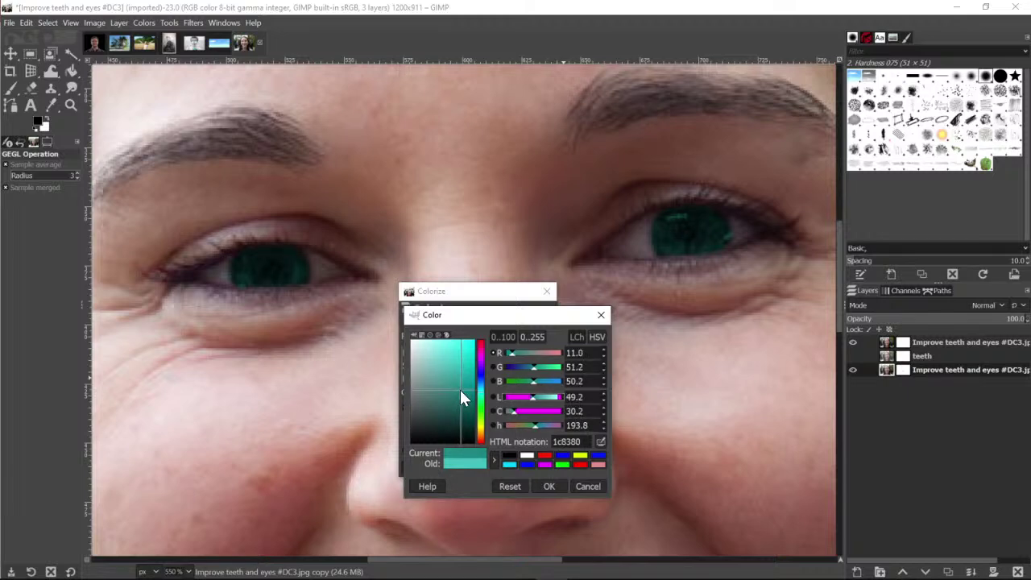
{"action": "left_click", "coordinate": [482, 411]}
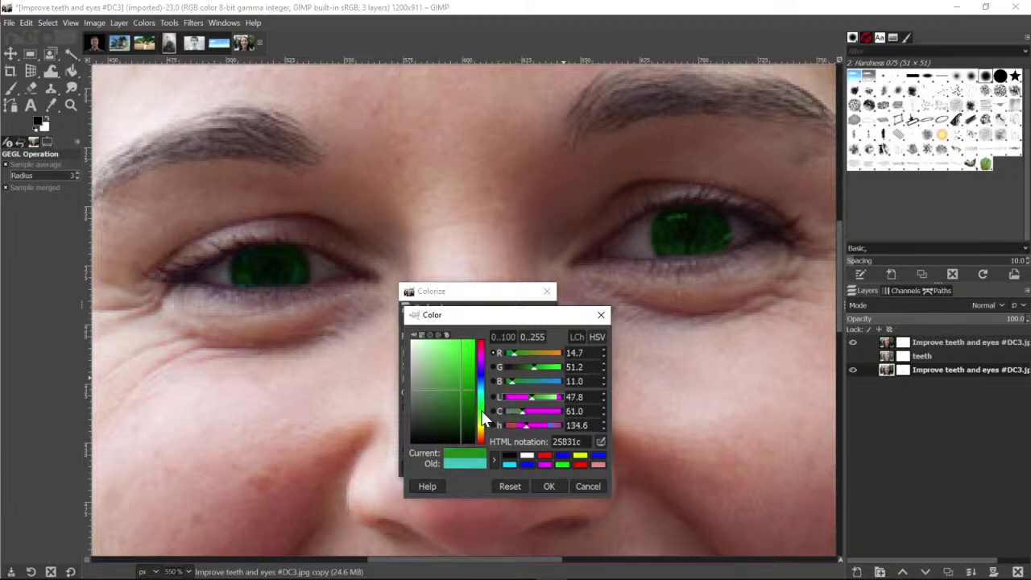
{"action": "mouse_move", "coordinate": [460, 391]}
{"action": "left_mouse_down"}
{"action": "mouse_move", "coordinate": [459, 370]}
{"action": "mouse_move", "coordinate": [442, 406]}
{"action": "mouse_move", "coordinate": [452, 401]}
{"action": "mouse_move", "coordinate": [447, 385]}
{"action": "mouse_move", "coordinate": [433, 396]}
{"action": "mouse_move", "coordinate": [445, 412]}
{"action": "mouse_move", "coordinate": [455, 374]}
{"action": "mouse_move", "coordinate": [442, 396]}
{"action": "left_mouse_up"}
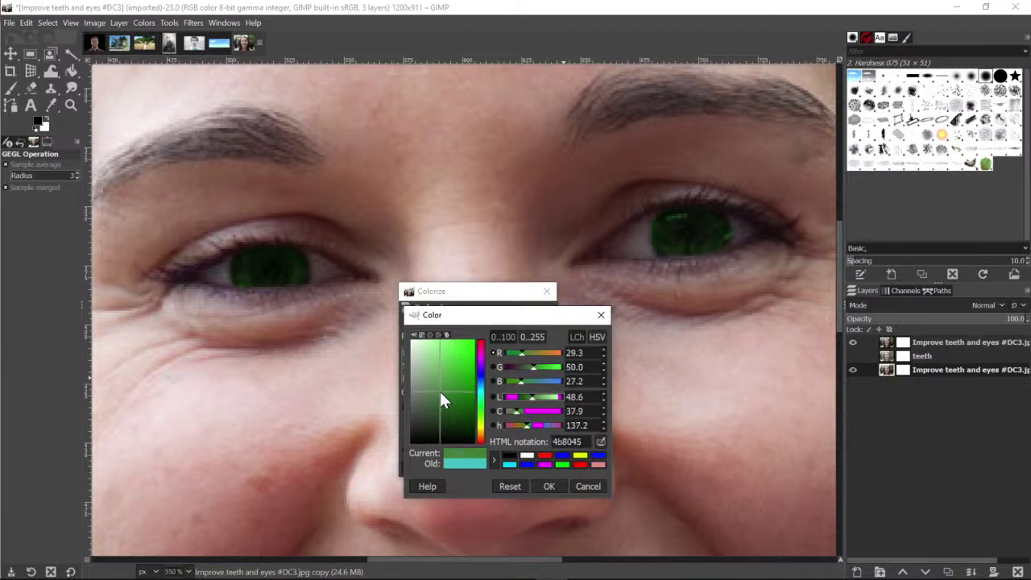
{"action": "left_click", "coordinate": [482, 375]}
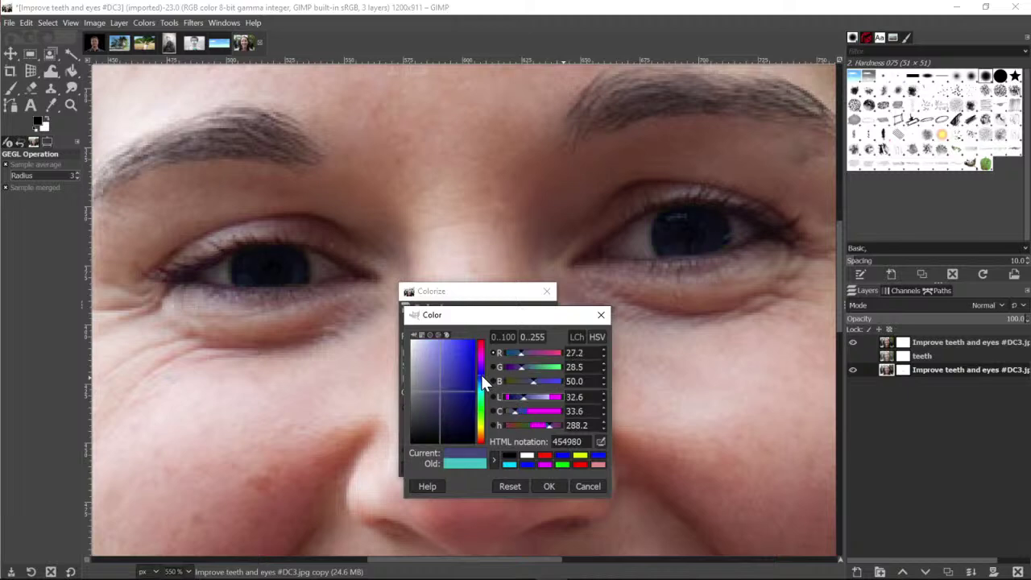
Apply Colorize to the bottom layer with muted teal 3a6a6e and show the teeth layer again
{"action": "mouse_move", "coordinate": [444, 385]}
{"action": "left_mouse_down"}
{"action": "mouse_move", "coordinate": [425, 351]}
{"action": "mouse_move", "coordinate": [439, 363]}
{"action": "mouse_move", "coordinate": [435, 348]}
{"action": "mouse_move", "coordinate": [467, 345]}
{"action": "mouse_move", "coordinate": [430, 365]}
{"action": "mouse_move", "coordinate": [447, 376]}
{"action": "mouse_move", "coordinate": [440, 395]}
{"action": "mouse_move", "coordinate": [480, 381]}
{"action": "mouse_move", "coordinate": [480, 368]}
{"action": "mouse_move", "coordinate": [441, 394]}
{"action": "mouse_move", "coordinate": [431, 391]}
{"action": "mouse_move", "coordinate": [448, 385]}
{"action": "mouse_move", "coordinate": [427, 361]}
{"action": "mouse_move", "coordinate": [428, 383]}
{"action": "mouse_move", "coordinate": [432, 359]}
{"action": "mouse_move", "coordinate": [444, 378]}
{"action": "mouse_move", "coordinate": [454, 361]}
{"action": "mouse_move", "coordinate": [443, 394]}
{"action": "mouse_move", "coordinate": [481, 376]}
{"action": "mouse_move", "coordinate": [480, 366]}
{"action": "mouse_move", "coordinate": [482, 387]}
{"action": "mouse_move", "coordinate": [440, 381]}
{"action": "mouse_move", "coordinate": [439, 357]}
{"action": "mouse_move", "coordinate": [453, 376]}
{"action": "mouse_move", "coordinate": [432, 396]}
{"action": "mouse_move", "coordinate": [450, 400]}
{"action": "mouse_move", "coordinate": [441, 399]}
{"action": "left_mouse_up"}
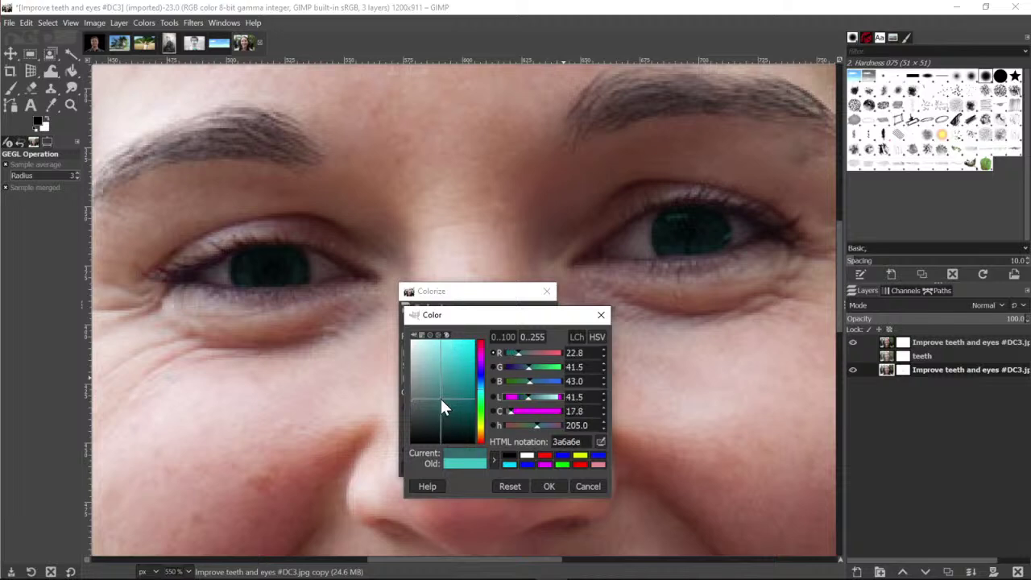
{"action": "left_click", "coordinate": [549, 486]}
{"action": "left_click", "coordinate": [498, 467]}
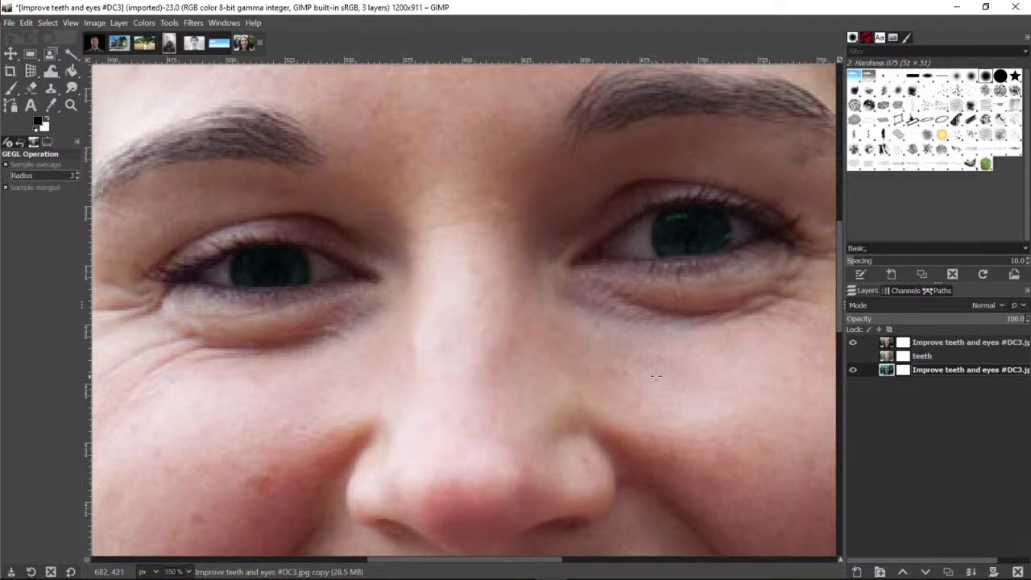
{"action": "left_click", "coordinate": [853, 355]}
Examine the recolored irises and the teeth together with the Zoom tool at 300% magnification
{"action": "left_click", "coordinate": [71, 104]}
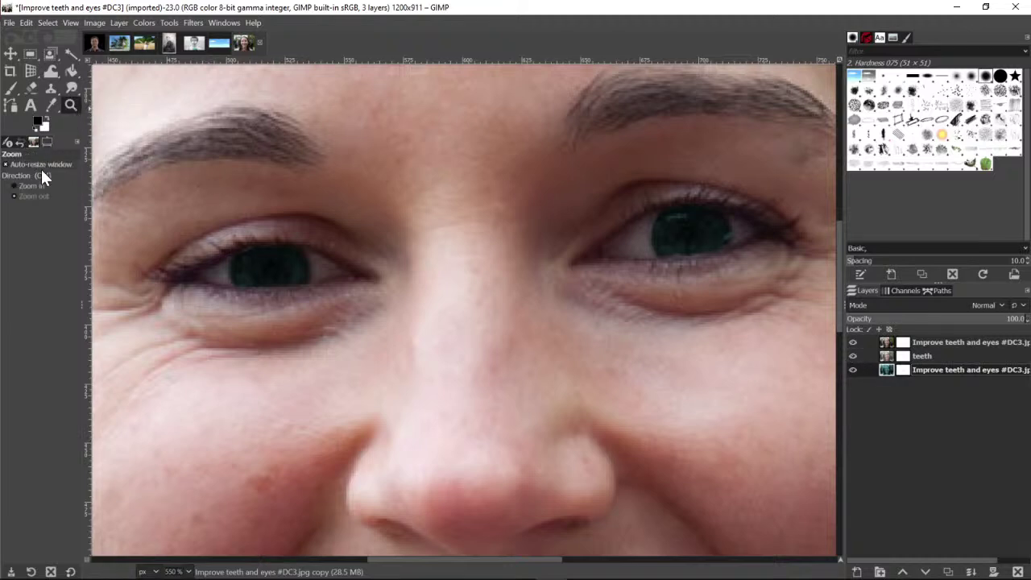
{"action": "key", "text": "minus"}
{"action": "key", "text": "minus"}
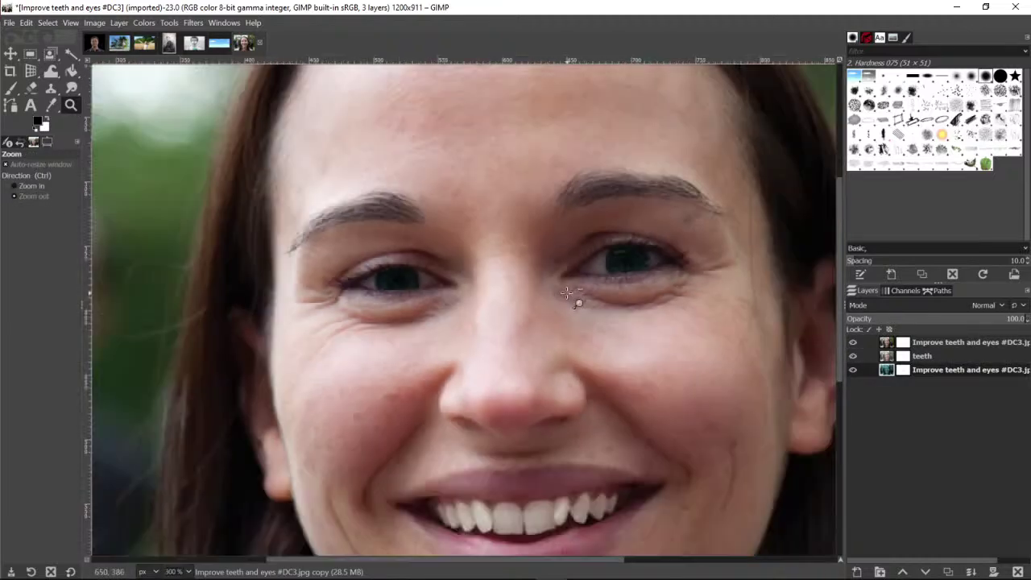
{"action": "left_click", "coordinate": [600, 294]}
{"action": "left_click", "coordinate": [603, 293]}
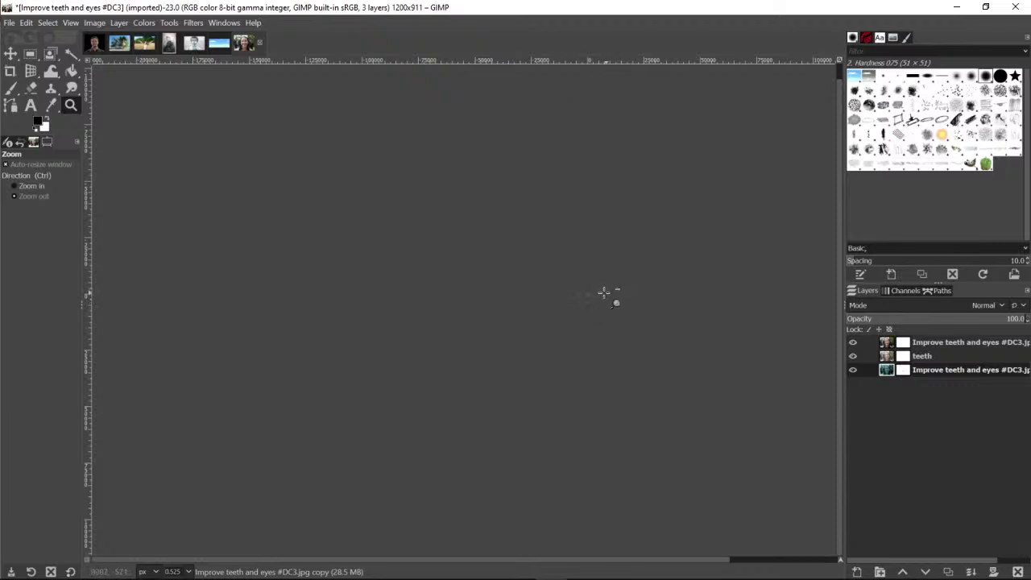
{"action": "left_click", "coordinate": [600, 290]}
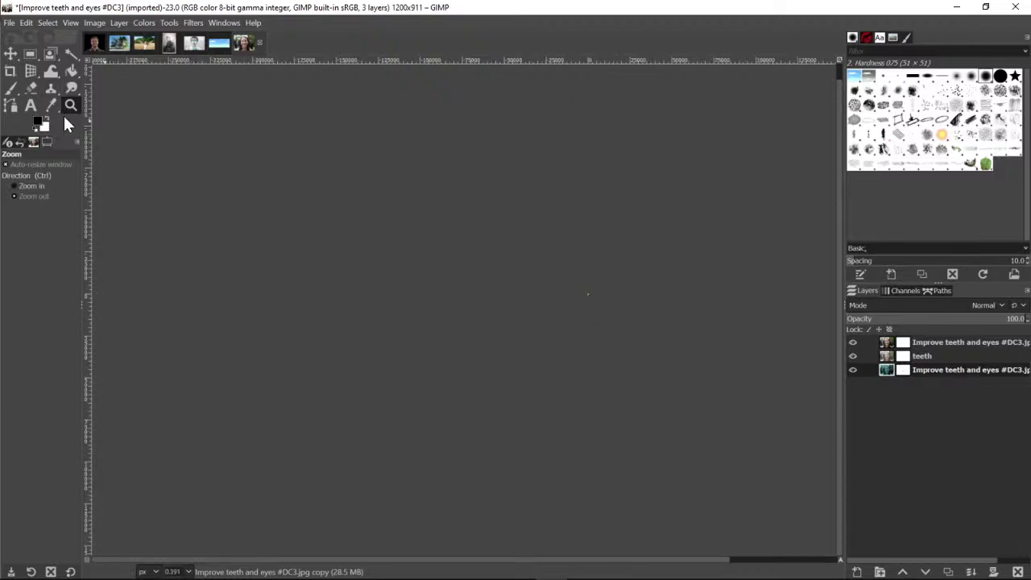
{"action": "left_click", "coordinate": [36, 186]}
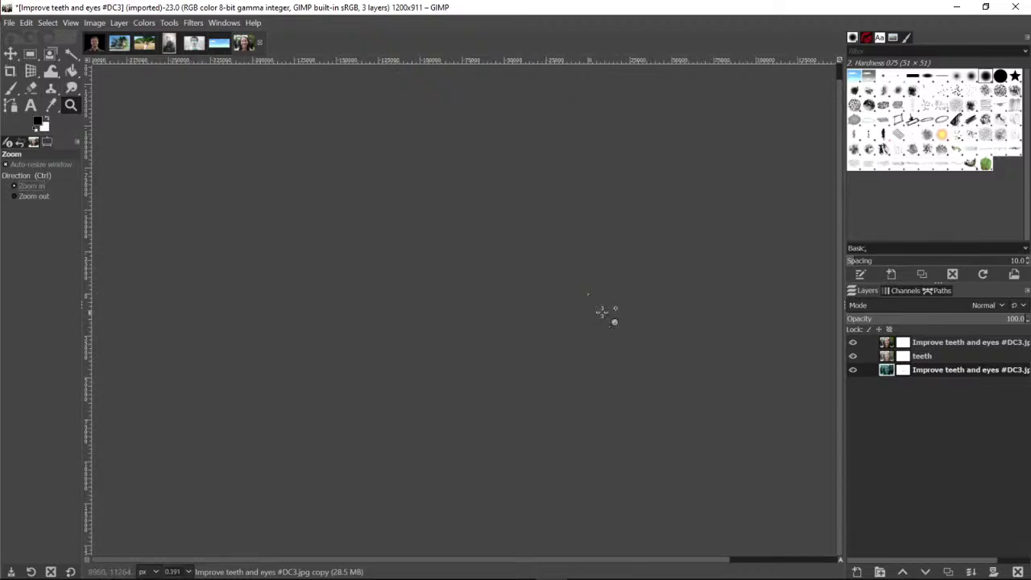
{"action": "left_click", "coordinate": [590, 295]}
{"action": "left_click", "coordinate": [591, 296]}
{"action": "left_click", "coordinate": [589, 295]}
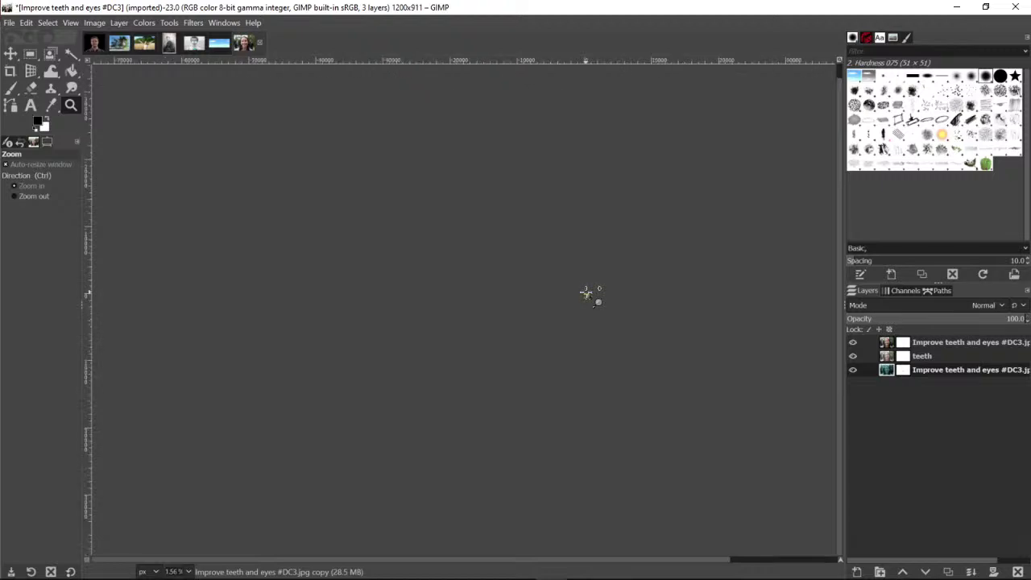
{"action": "left_click", "coordinate": [592, 299]}
{"action": "left_click", "coordinate": [596, 314]}
{"action": "left_click", "coordinate": [596, 315]}
{"action": "left_click", "coordinate": [597, 314]}
{"action": "left_click", "coordinate": [596, 313]}
{"action": "left_click", "coordinate": [595, 312]}
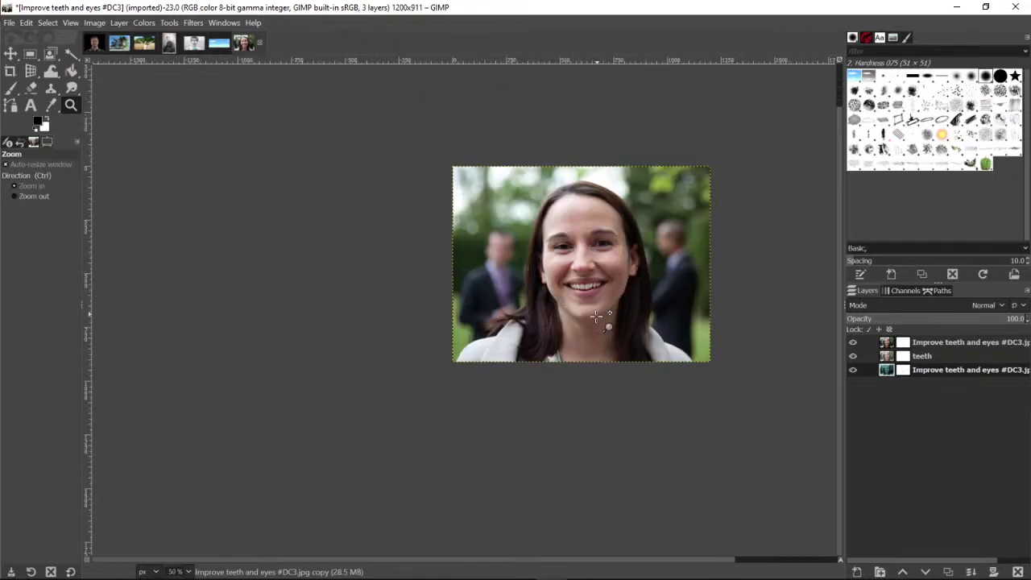
{"action": "left_click", "coordinate": [596, 310]}
{"action": "left_click", "coordinate": [595, 309]}
{"action": "left_click", "coordinate": [595, 303]}
{"action": "left_click", "coordinate": [595, 298]}
{"action": "scroll", "coordinate": [596, 300], "scroll_direction": "up", "scroll_amount": 4}
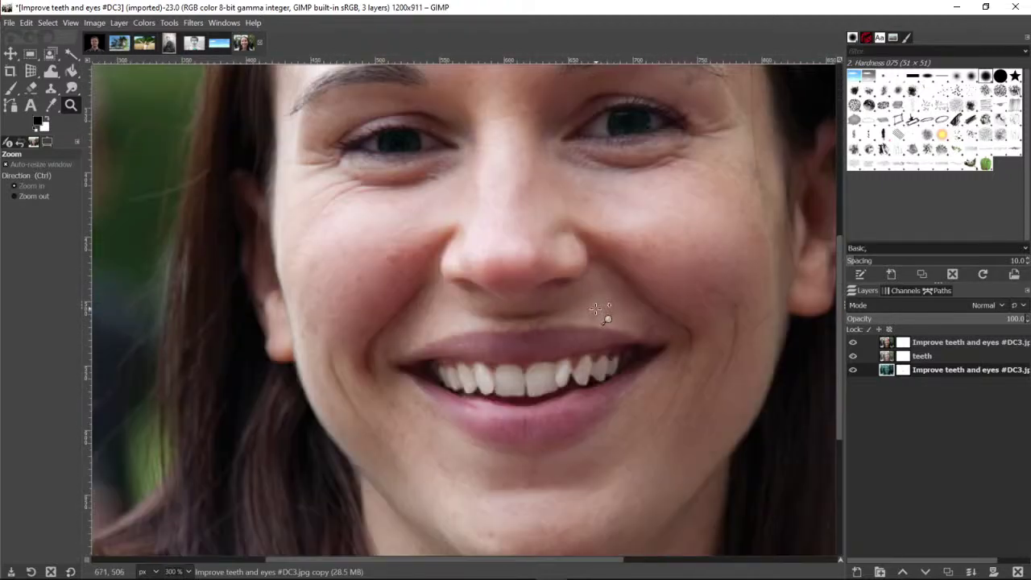
{"action": "scroll", "coordinate": [604, 310], "scroll_direction": "up", "scroll_amount": 2}
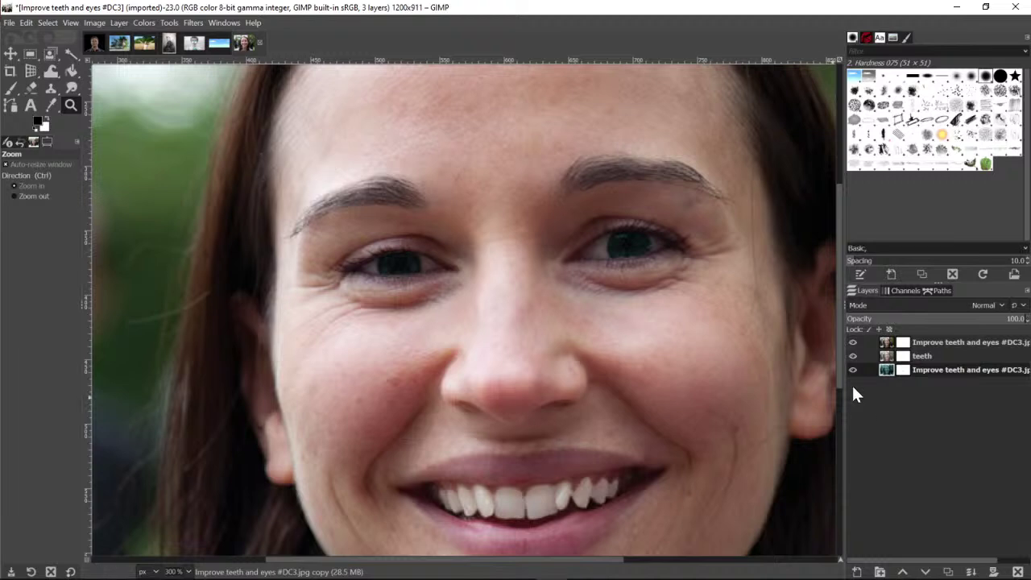
Compare the portrait with the top layer and the teeth layer hidden, and show both again
{"action": "left_click", "coordinate": [853, 343]}
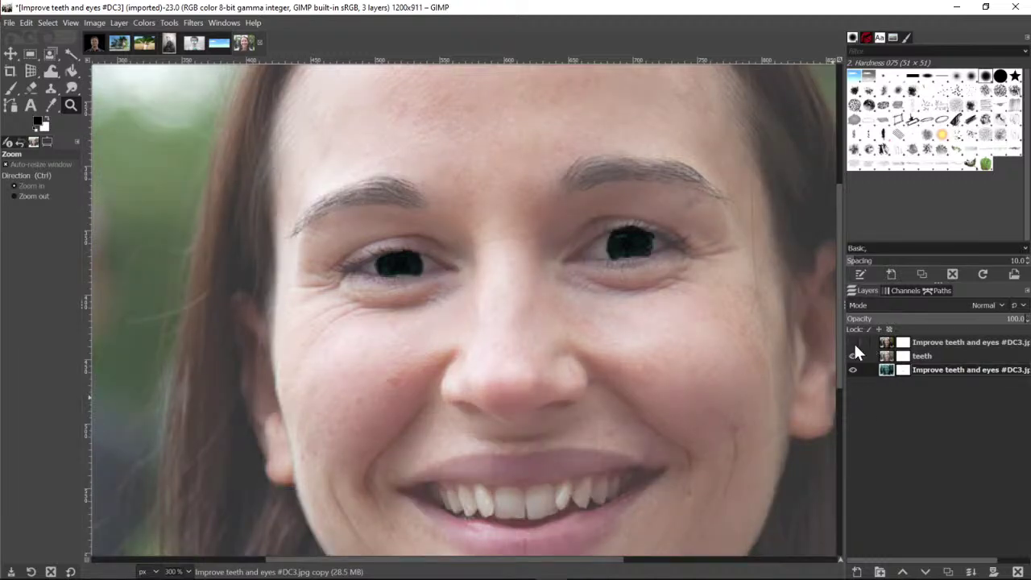
{"action": "left_click", "coordinate": [853, 356]}
{"action": "left_click", "coordinate": [853, 356]}
{"action": "left_click", "coordinate": [855, 345]}
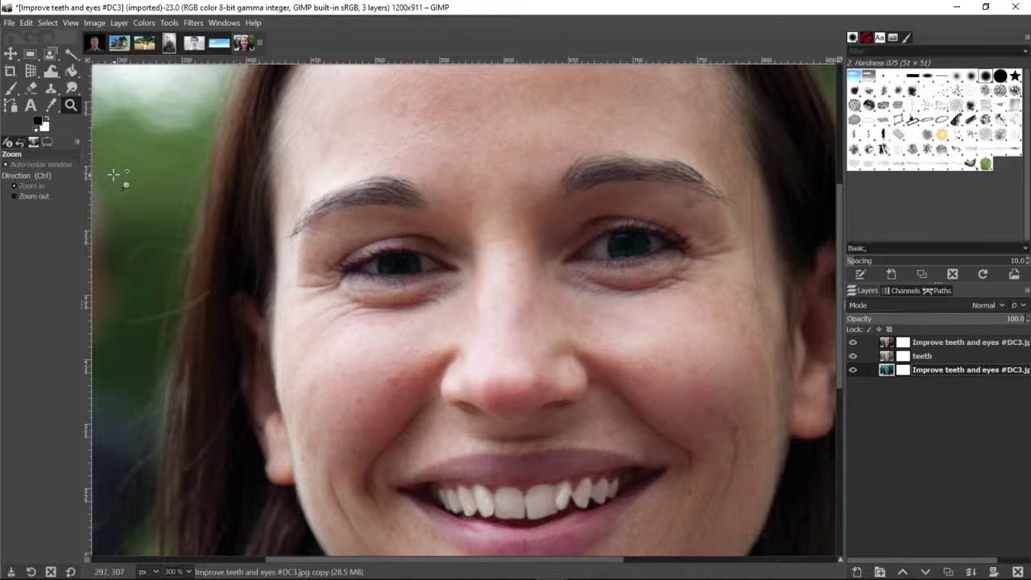
Check the retouched face in the whole portrait at 100% and at 150% zoom
{"action": "left_click", "coordinate": [26, 196]}
{"action": "left_click", "coordinate": [483, 290]}
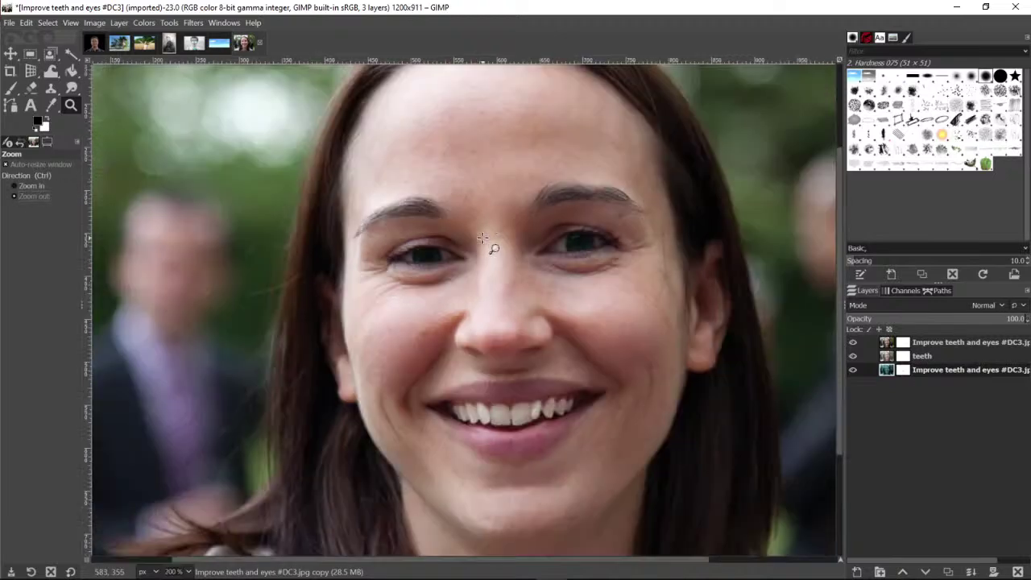
{"action": "left_click", "coordinate": [482, 239]}
{"action": "left_click", "coordinate": [493, 245]}
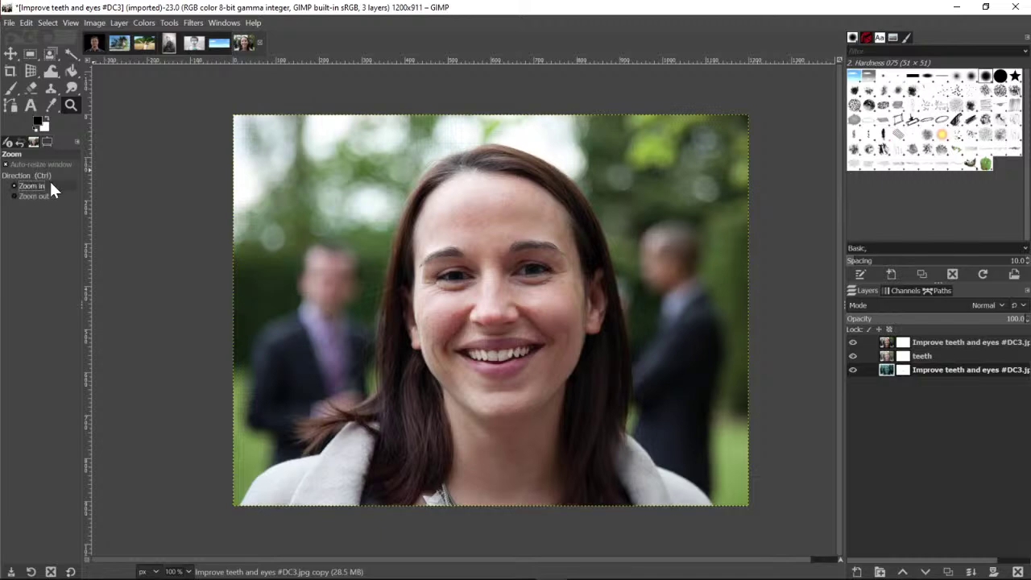
{"action": "left_click", "coordinate": [447, 305]}
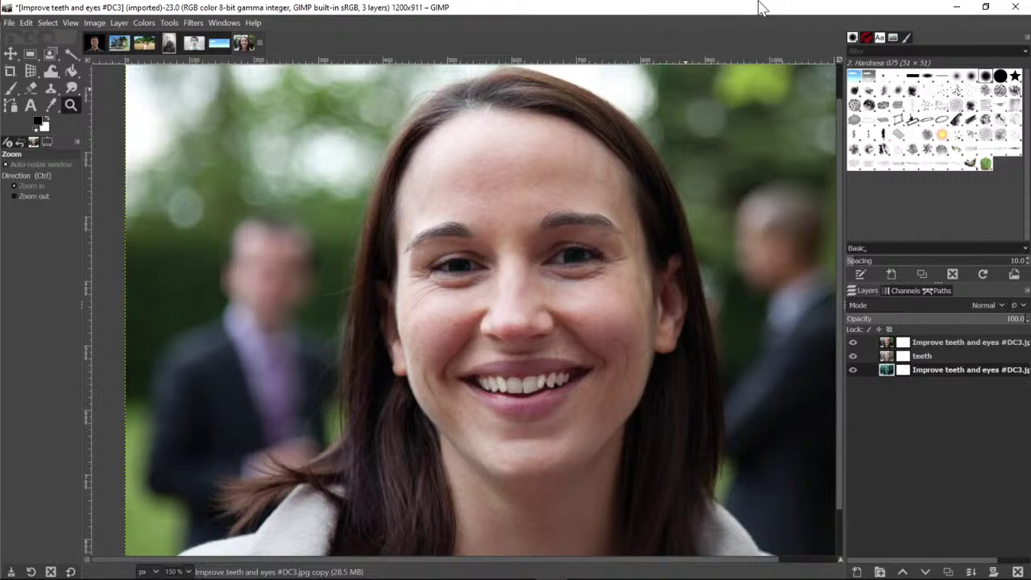
Switch to the PowerPoint presentation and read from the Removing Red-eye slide to the end of the Photo Gifts slide
{"action": "left_click", "coordinate": [956, 7]}
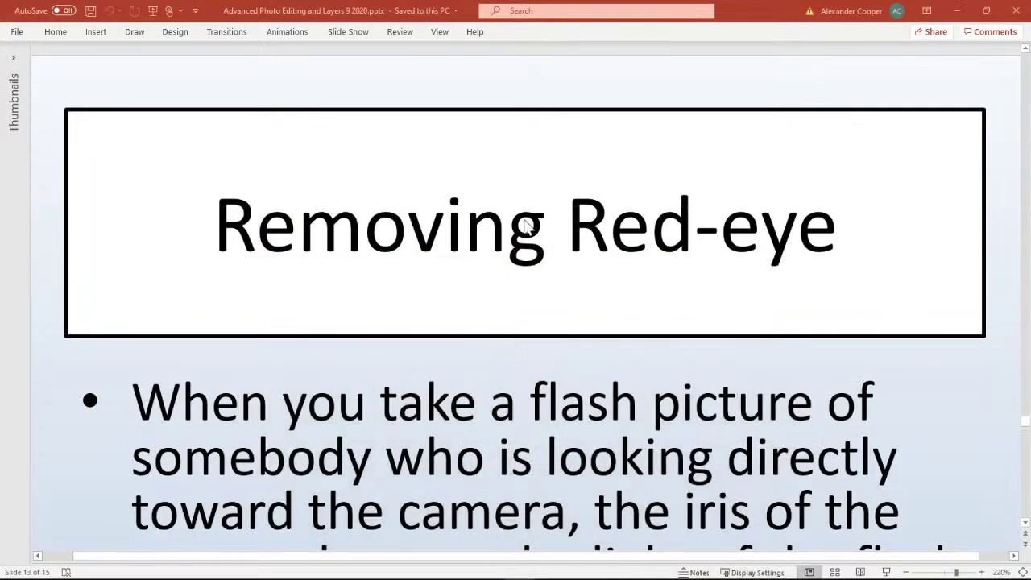
{"action": "scroll", "coordinate": [398, 272], "scroll_direction": "down", "scroll_amount": 10}
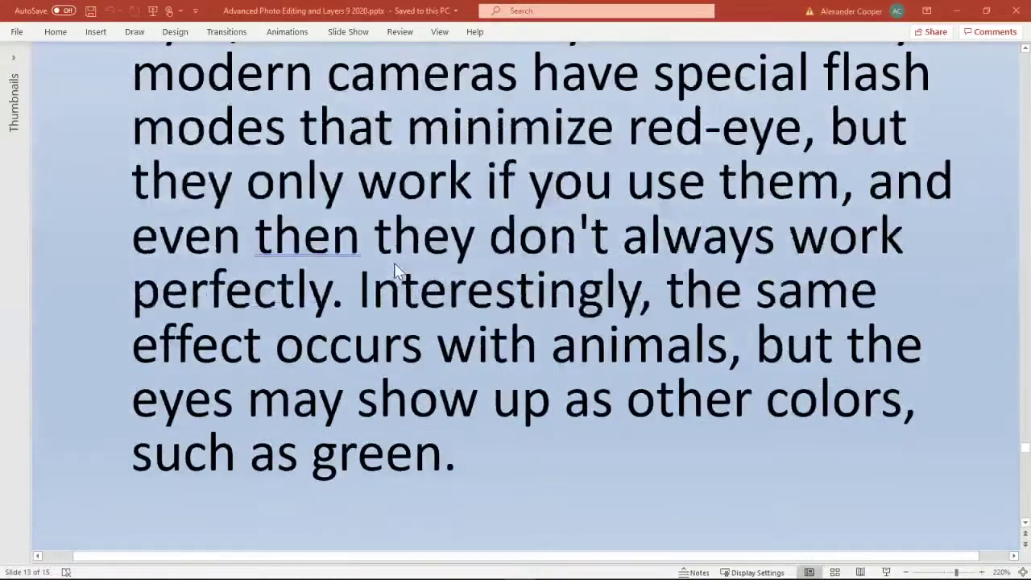
{"action": "scroll", "coordinate": [395, 271], "scroll_direction": "down", "scroll_amount": 10}
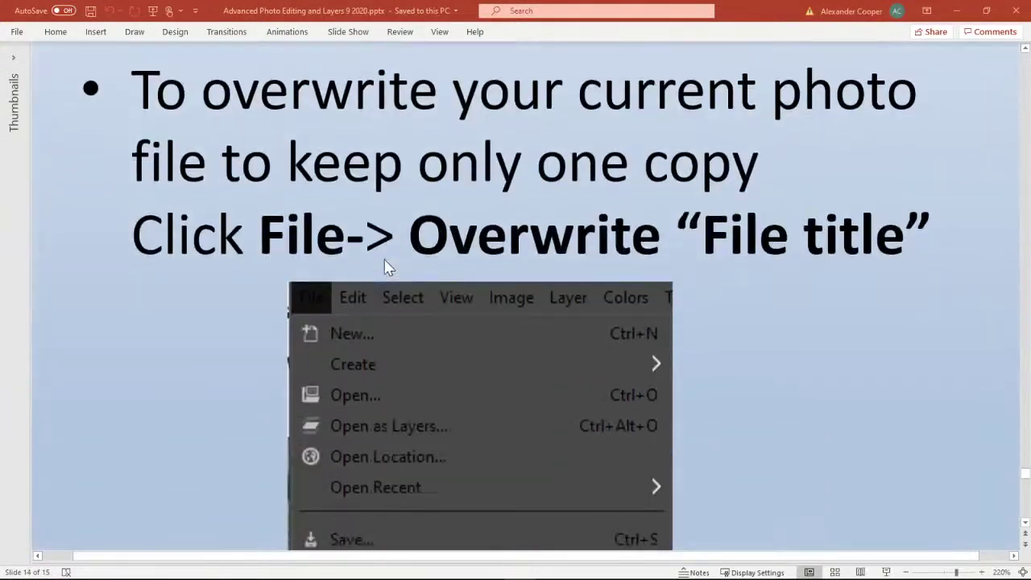
{"action": "scroll", "coordinate": [385, 267], "scroll_direction": "down", "scroll_amount": 8}
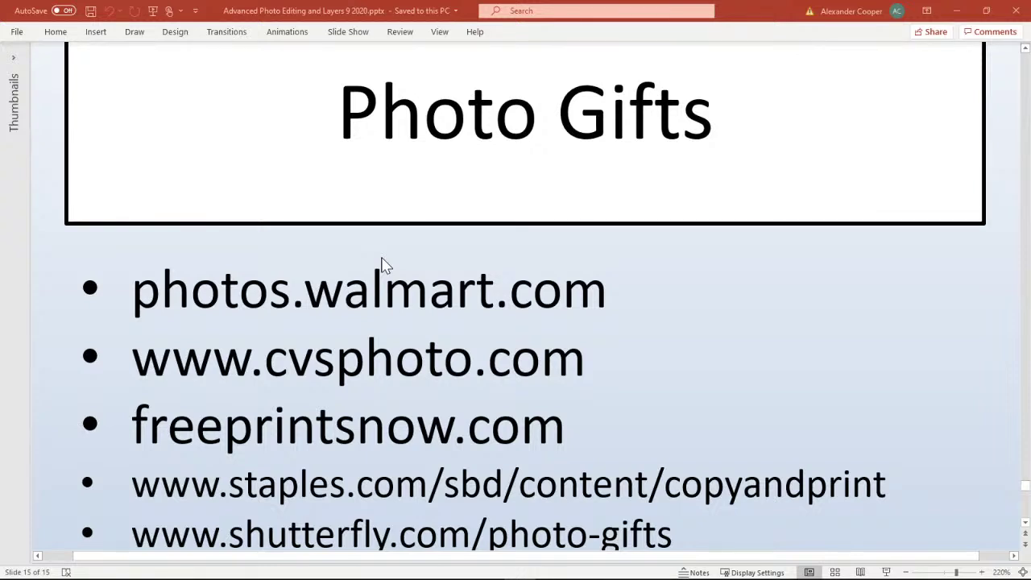
{"action": "scroll", "coordinate": [672, 287], "scroll_direction": "down", "scroll_amount": 3}
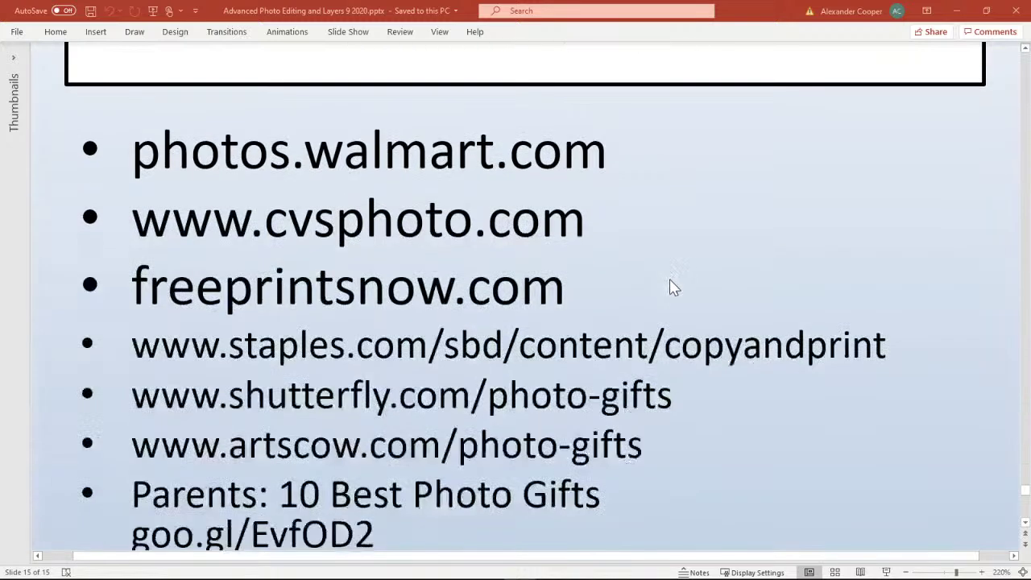
{"action": "scroll", "coordinate": [672, 287], "scroll_direction": "down", "scroll_amount": 1}
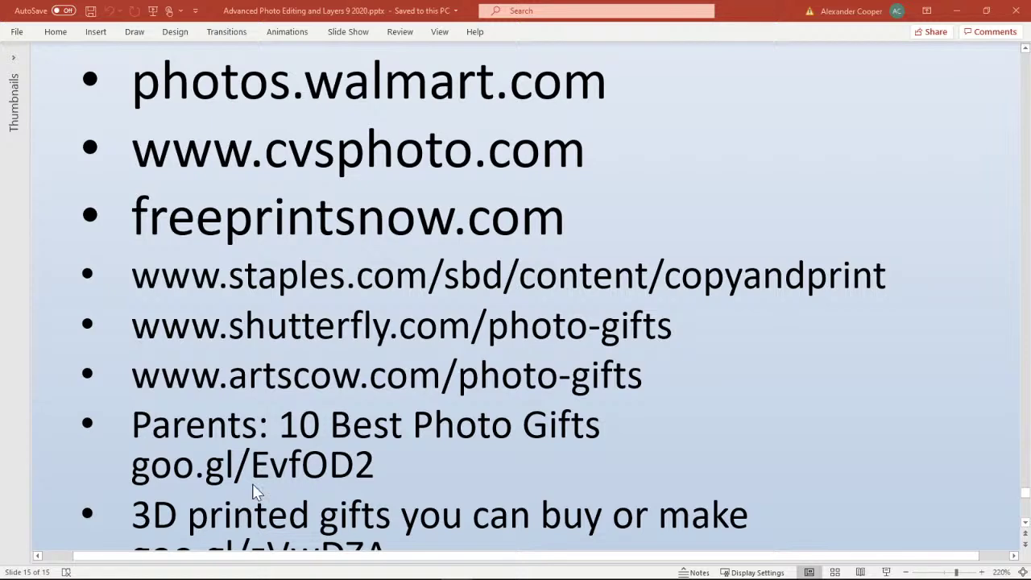
{"action": "scroll", "coordinate": [675, 350], "scroll_direction": "down", "scroll_amount": 2}
{"action": "scroll", "coordinate": [694, 335], "scroll_direction": "down", "scroll_amount": 6}
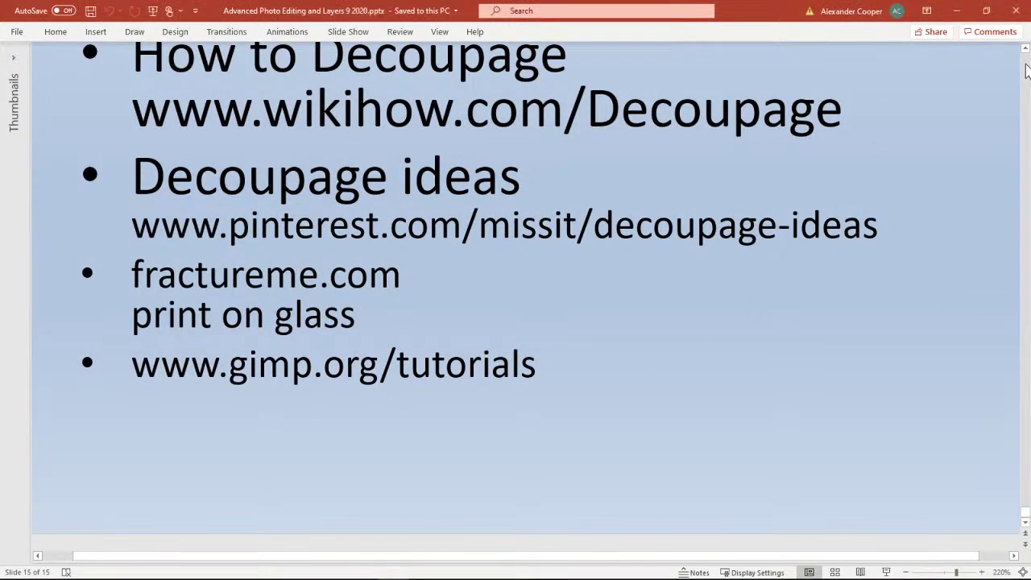
Skim the opening slide and the Photo Editing topic list of the presentation, and switch back to GIMP
{"action": "left_click_drag", "start_coordinate": [1027, 71], "coordinate": [1026, 71]}
{"action": "scroll", "coordinate": [854, 292], "scroll_direction": "down", "scroll_amount": 6}
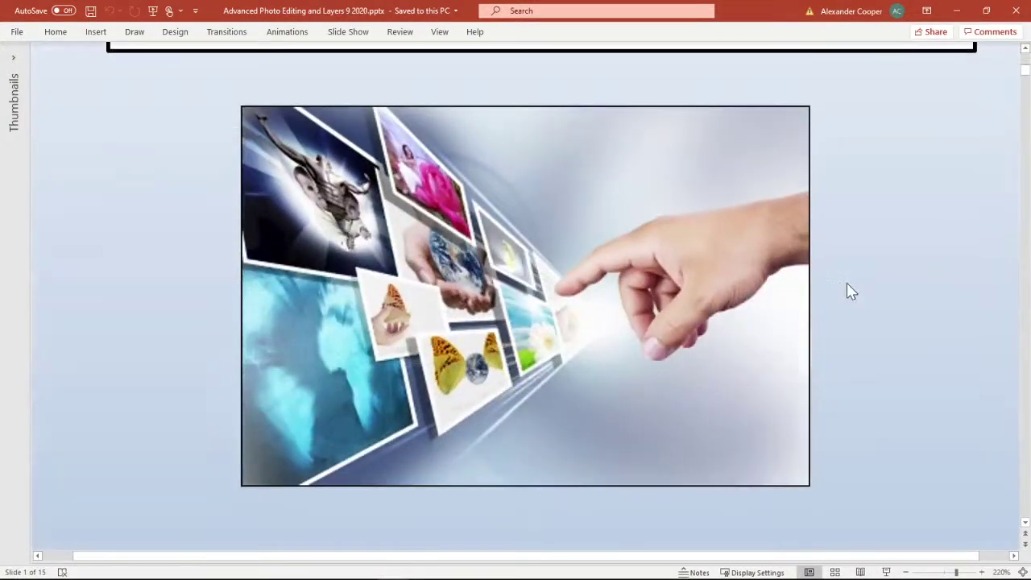
{"action": "scroll", "coordinate": [855, 291], "scroll_direction": "down", "scroll_amount": 10}
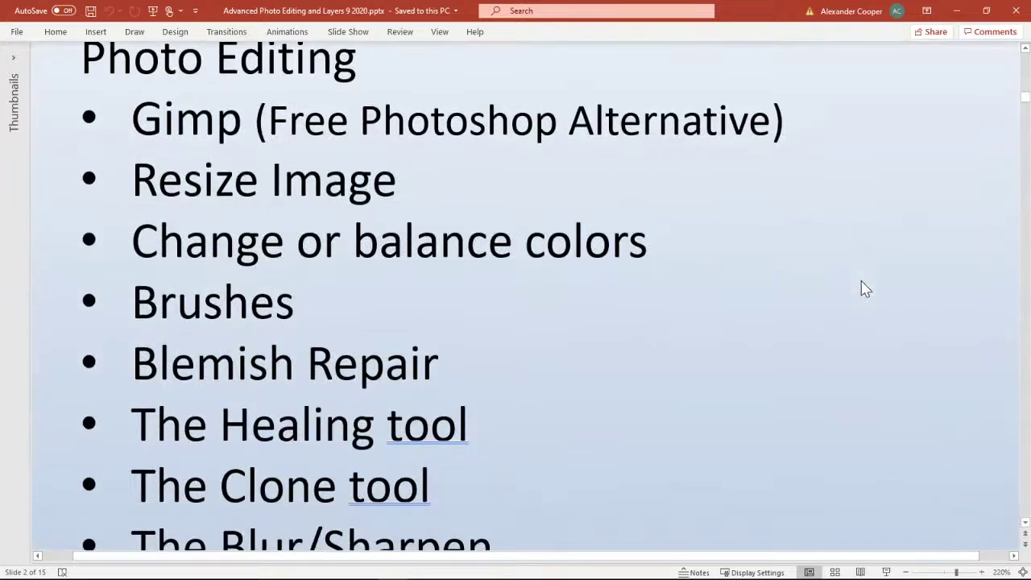
{"action": "left_click", "coordinate": [956, 11]}
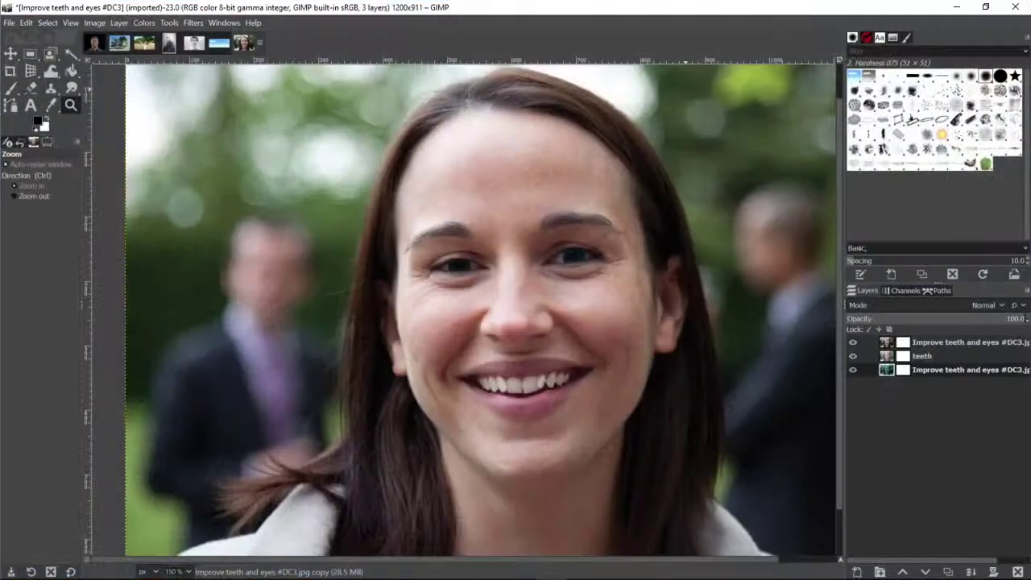
Review the open Wrinkles before, Lifeguard hut, Field, Cracks before and Skin smoothing CD source images, and return to the teeth and eyes portrait
{"action": "left_click", "coordinate": [94, 44]}
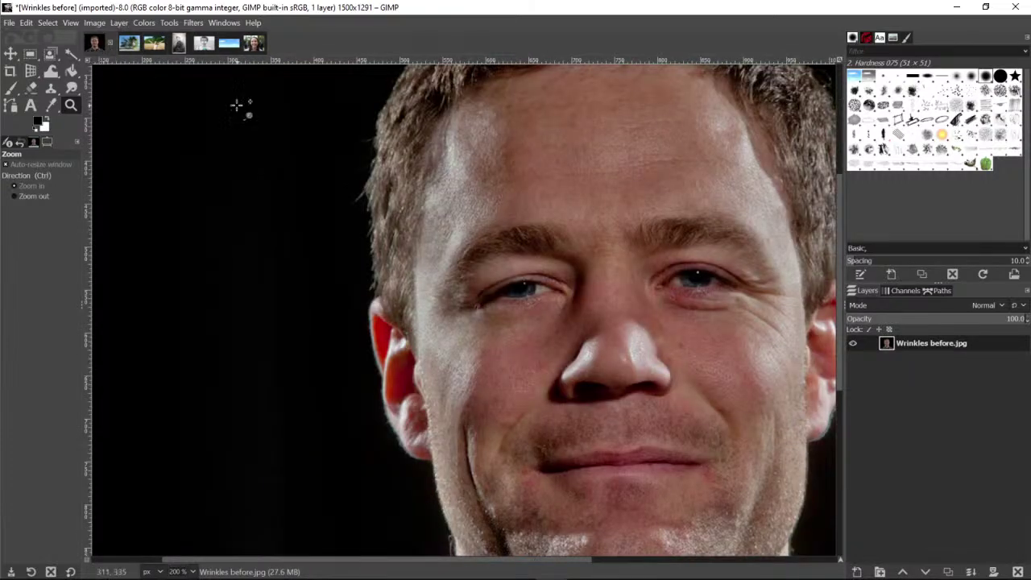
{"action": "left_click", "coordinate": [121, 44]}
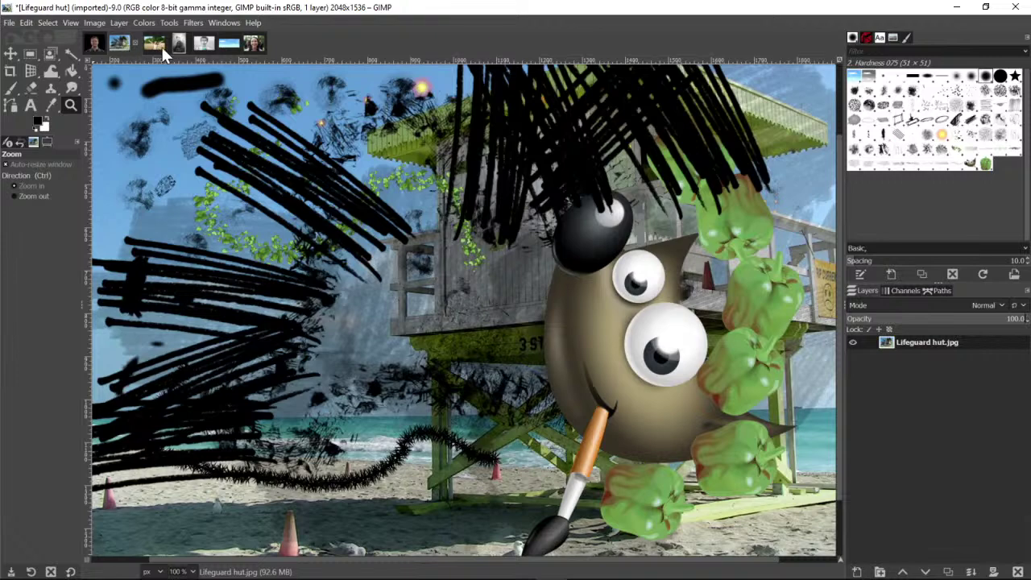
{"action": "left_click", "coordinate": [154, 47]}
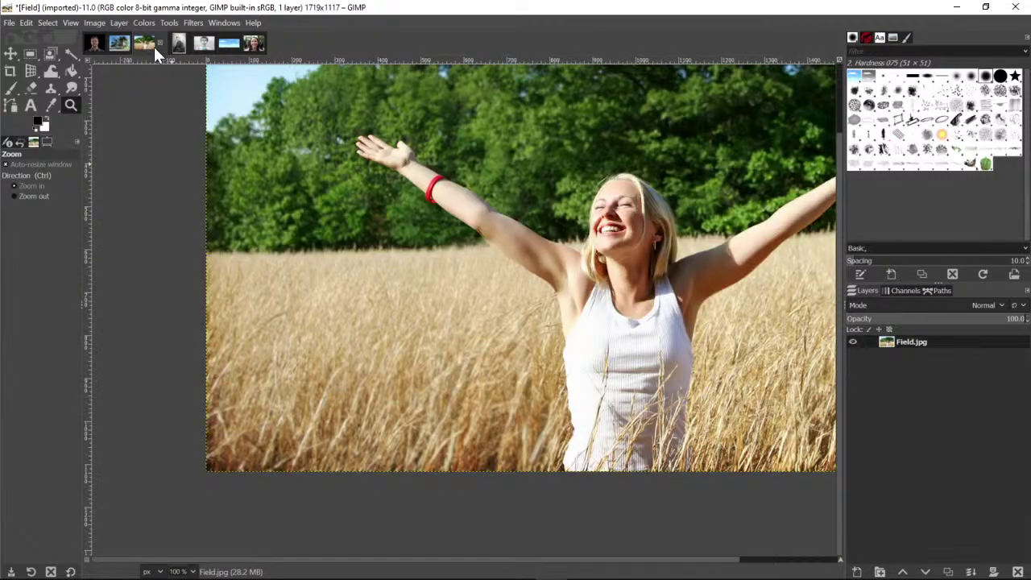
{"action": "left_click", "coordinate": [177, 48]}
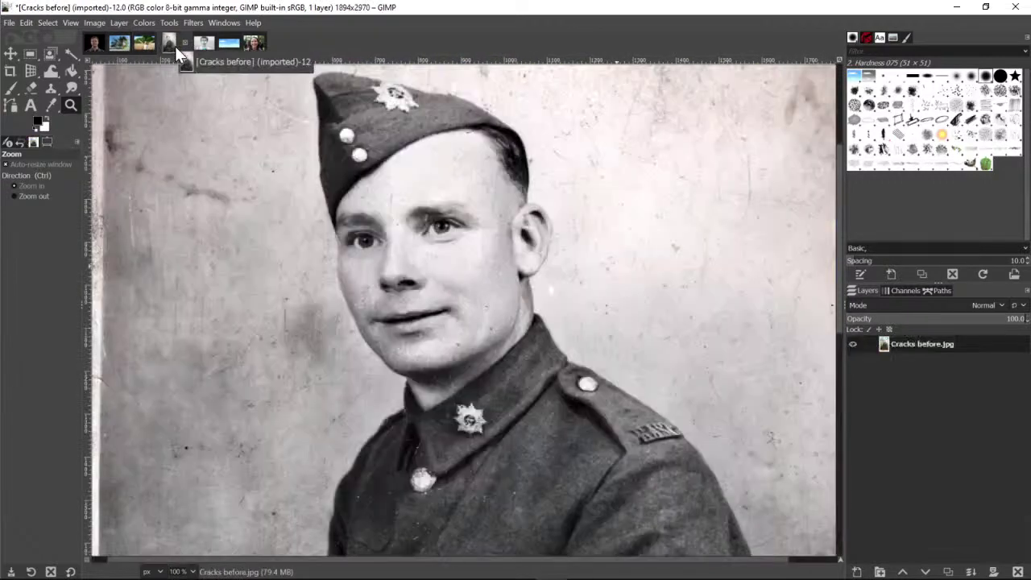
{"action": "left_click", "coordinate": [574, 371]}
{"action": "scroll", "coordinate": [575, 373], "scroll_direction": "down", "scroll_amount": 3}
{"action": "scroll", "coordinate": [575, 373], "scroll_direction": "up", "scroll_amount": 10}
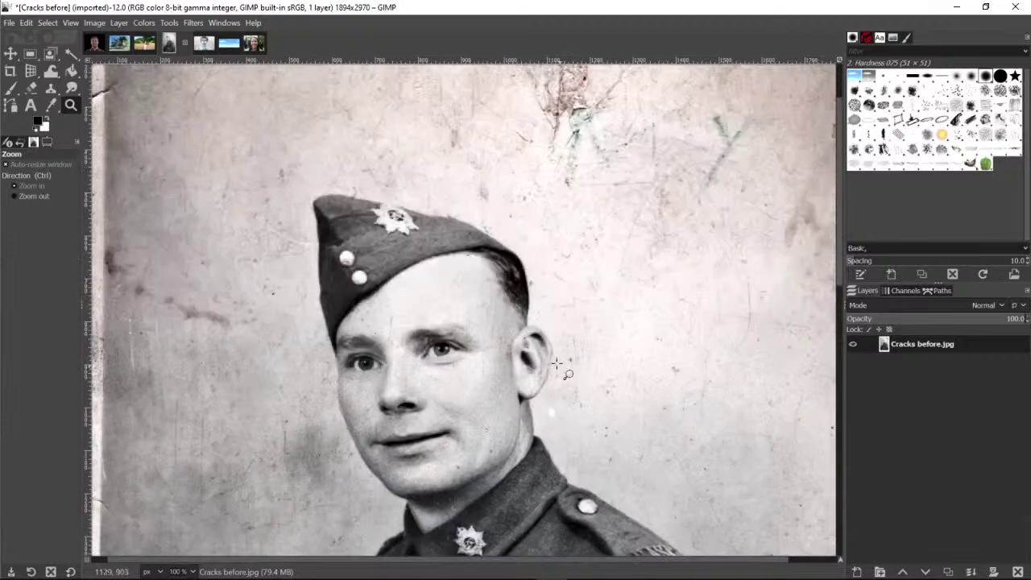
{"action": "left_click", "coordinate": [204, 42]}
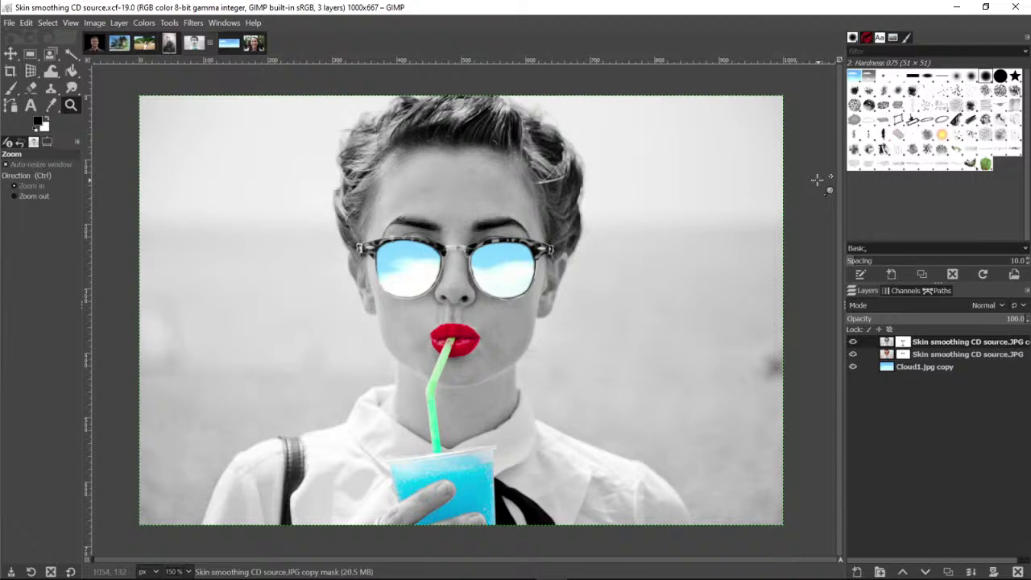
{"action": "left_click", "coordinate": [252, 45]}
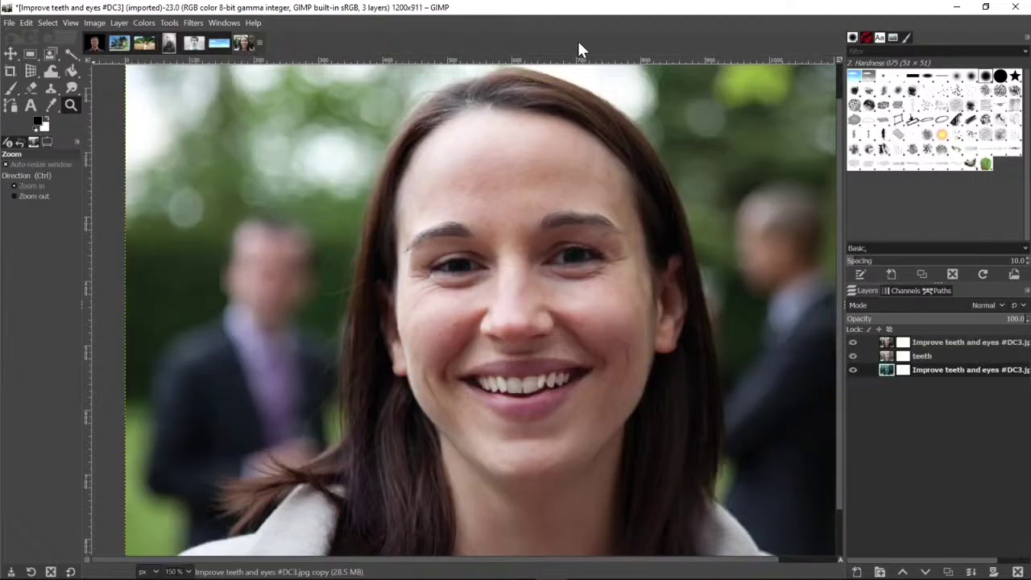